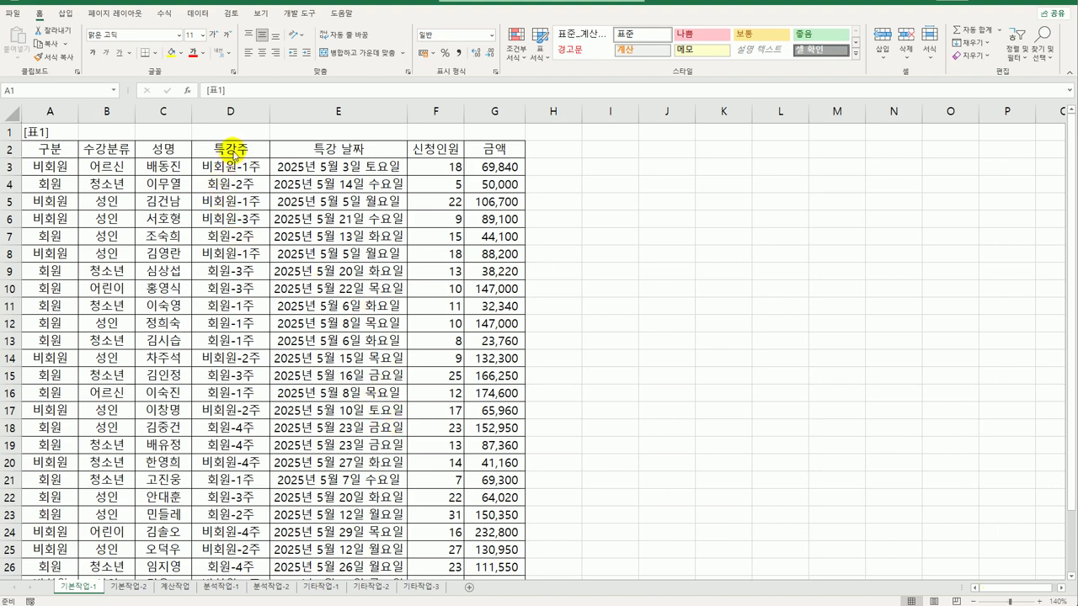
Enter the criteria heading 조건 in cell A33 below the table.
left_click(239, 153)
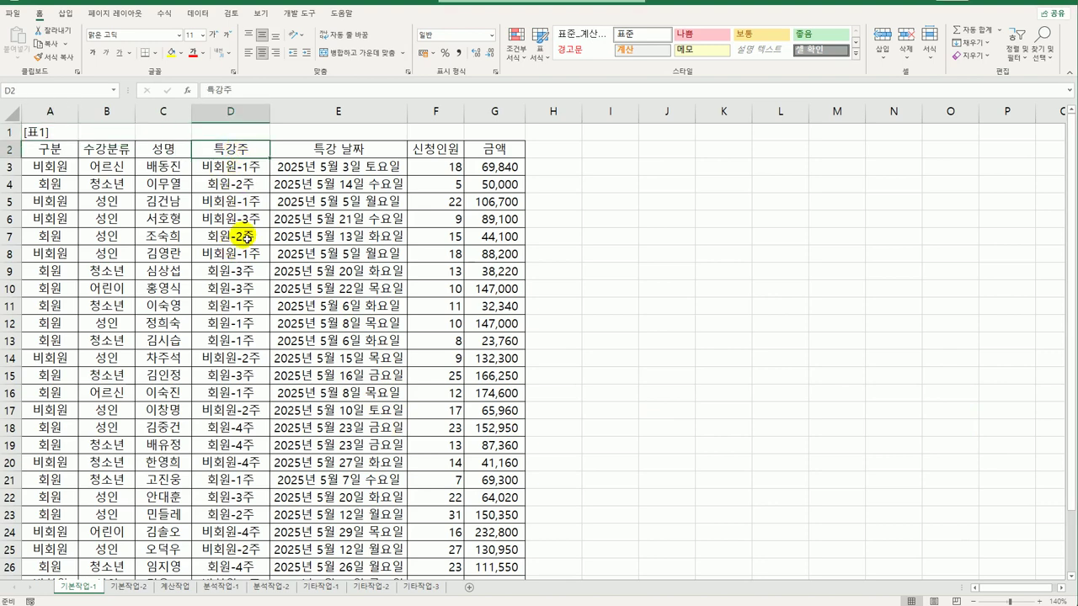
left_click(436, 152)
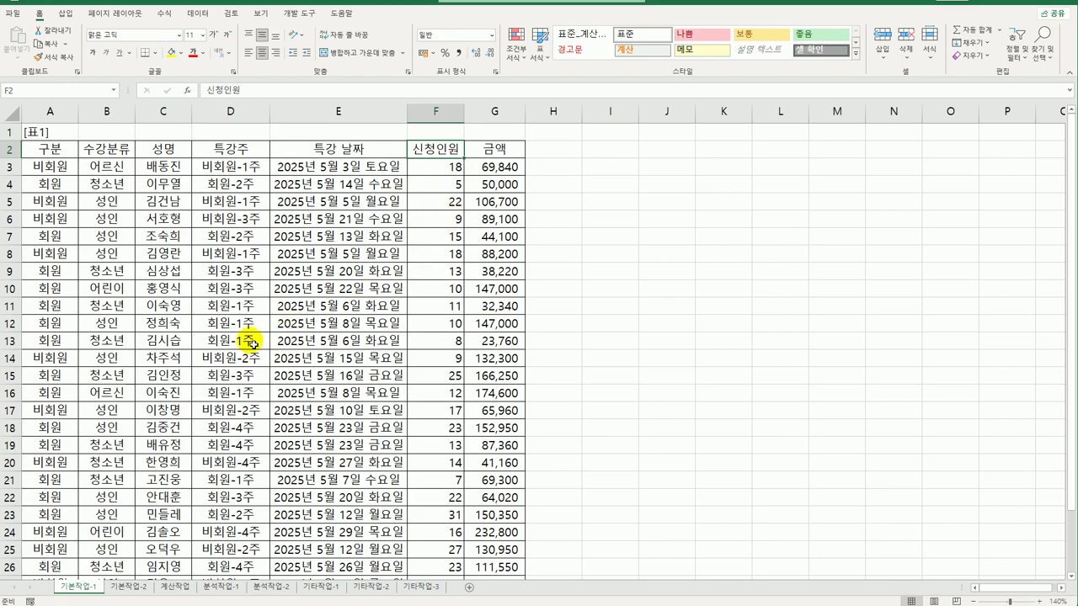
scroll(252, 343, "down", 3)
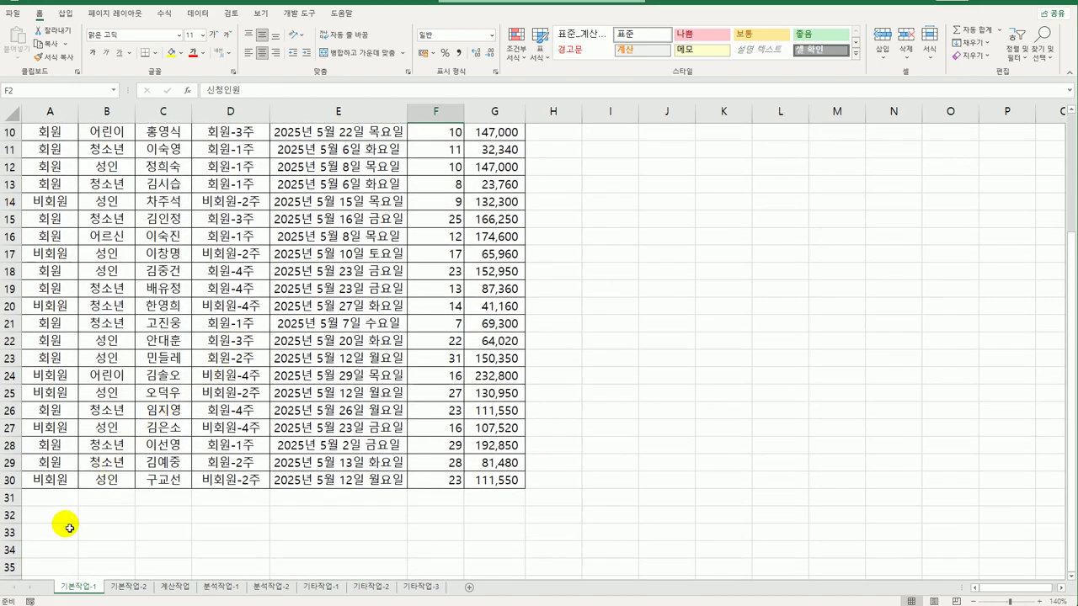
left_click(69, 529)
scroll(64, 518, "down", 3)
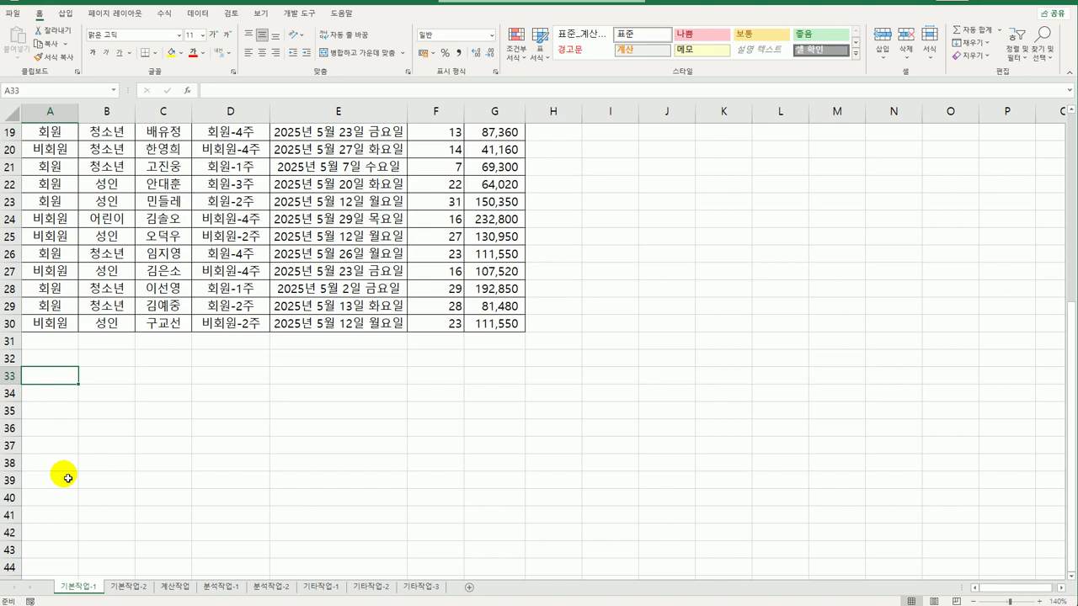
type("조건")
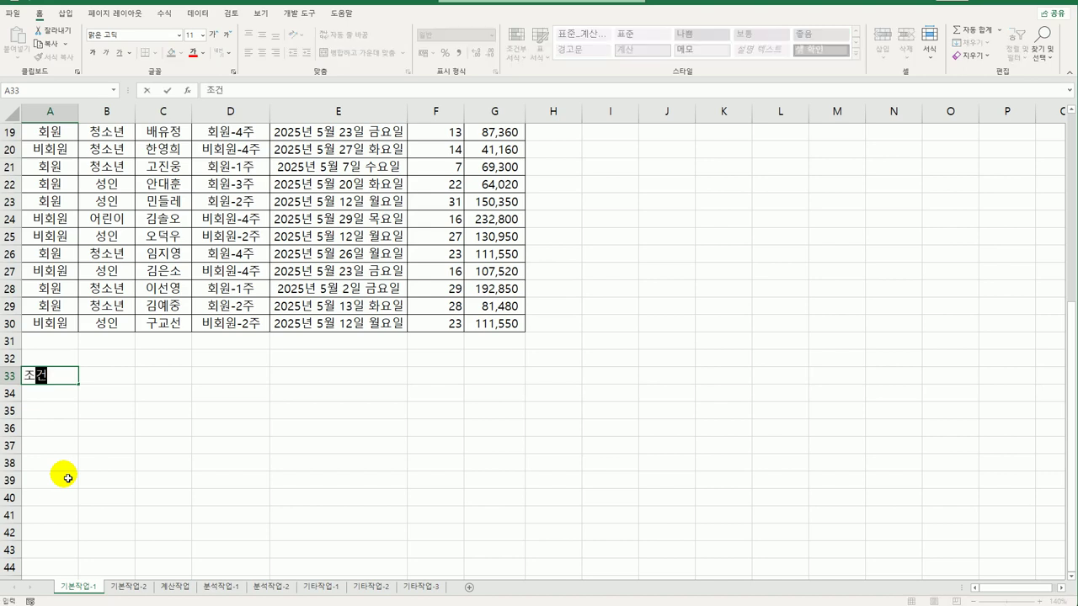
key("Return")
Begin an AND formula in A34 whose first condition is RIGHT(D3,2)="1주".
type("=")
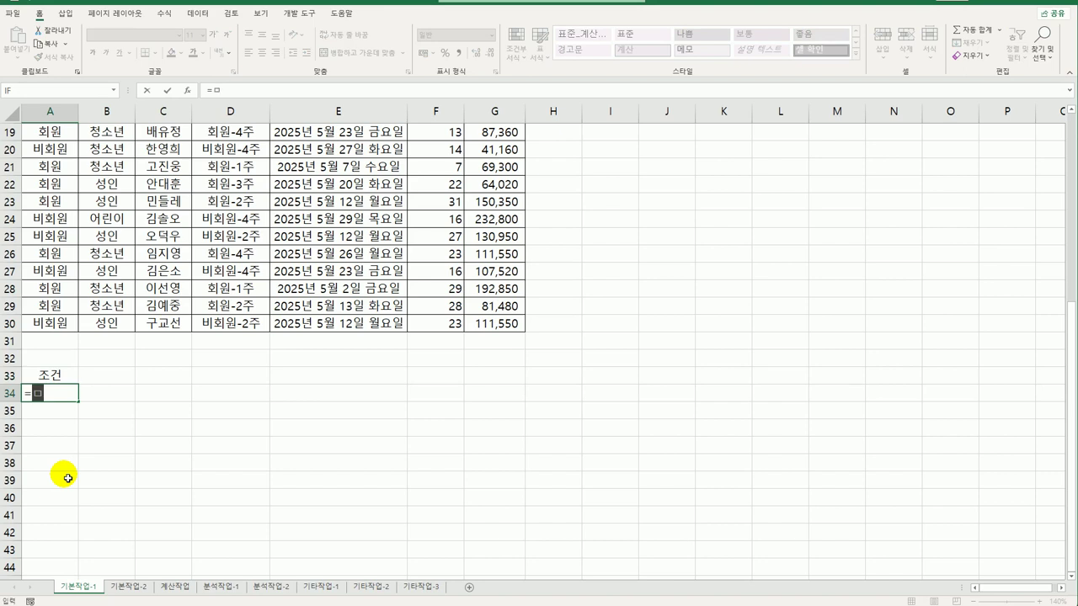
type("and(")
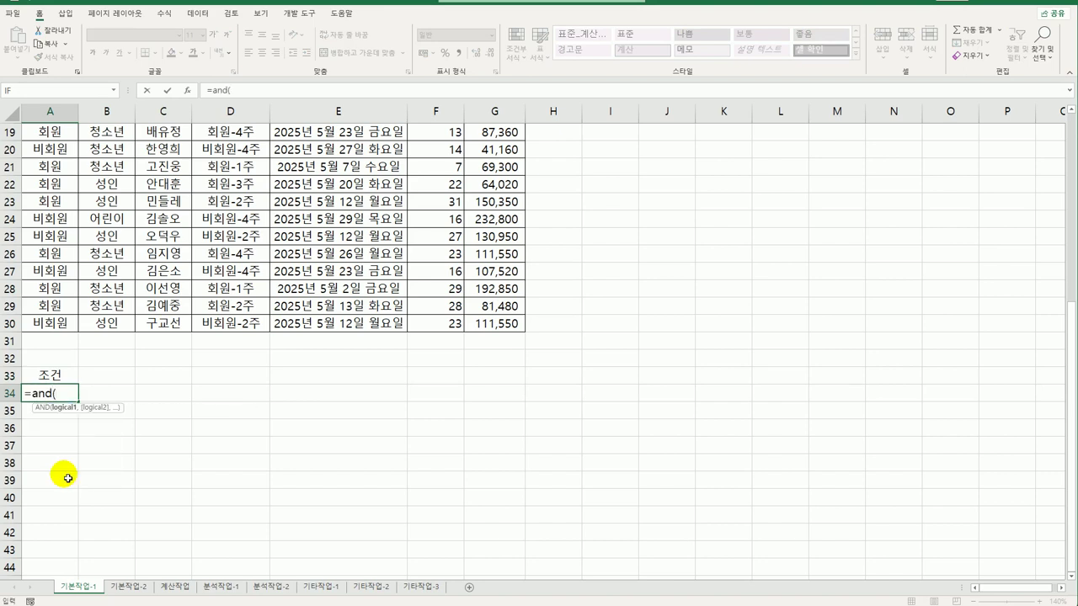
type("right(")
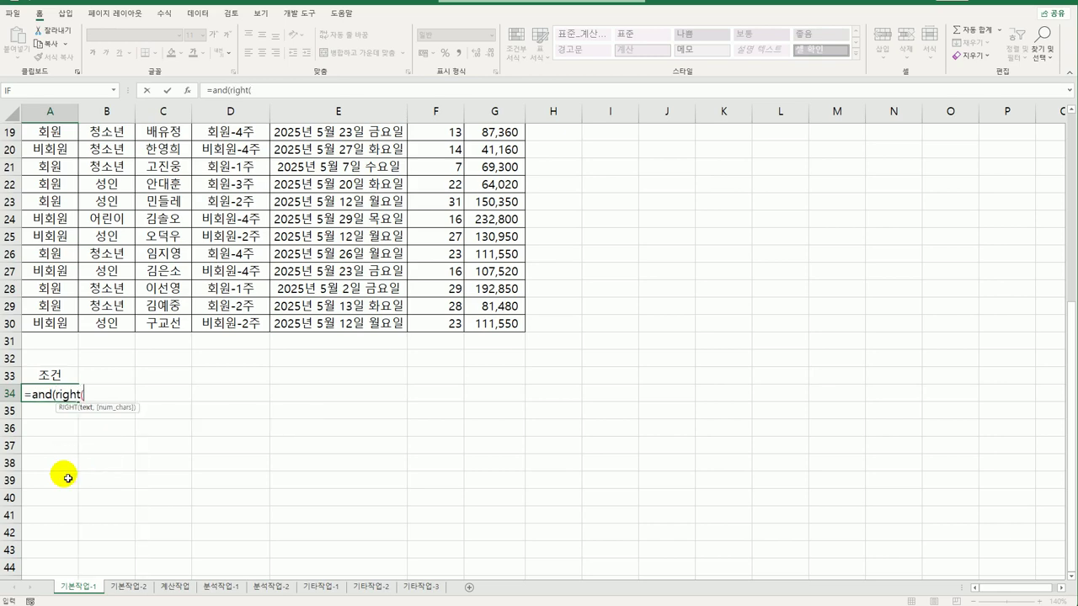
scroll(219, 388, "up", 6)
left_click(252, 175)
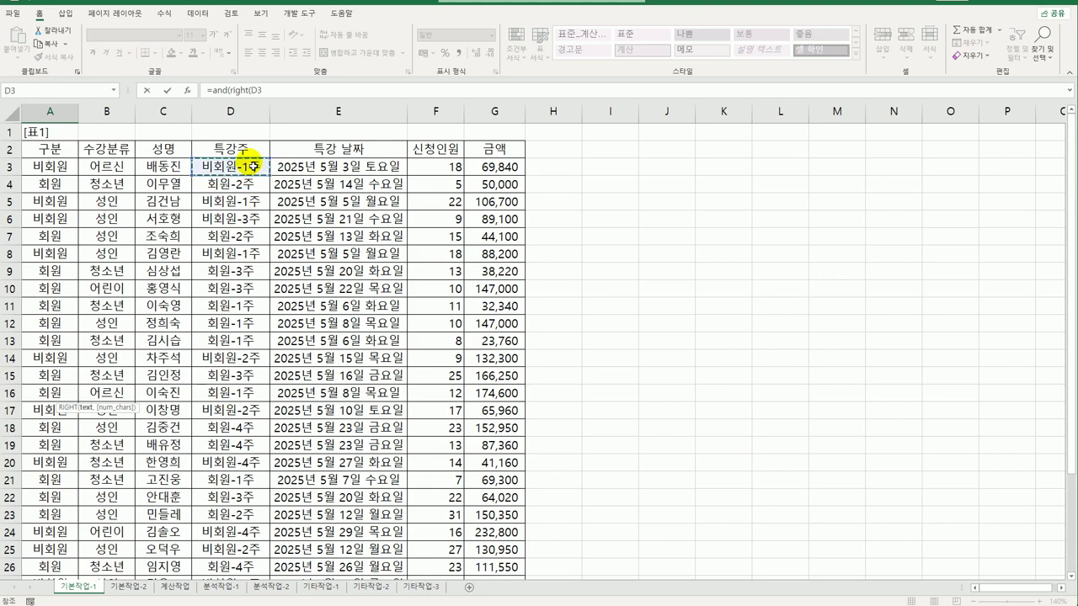
type(",2")
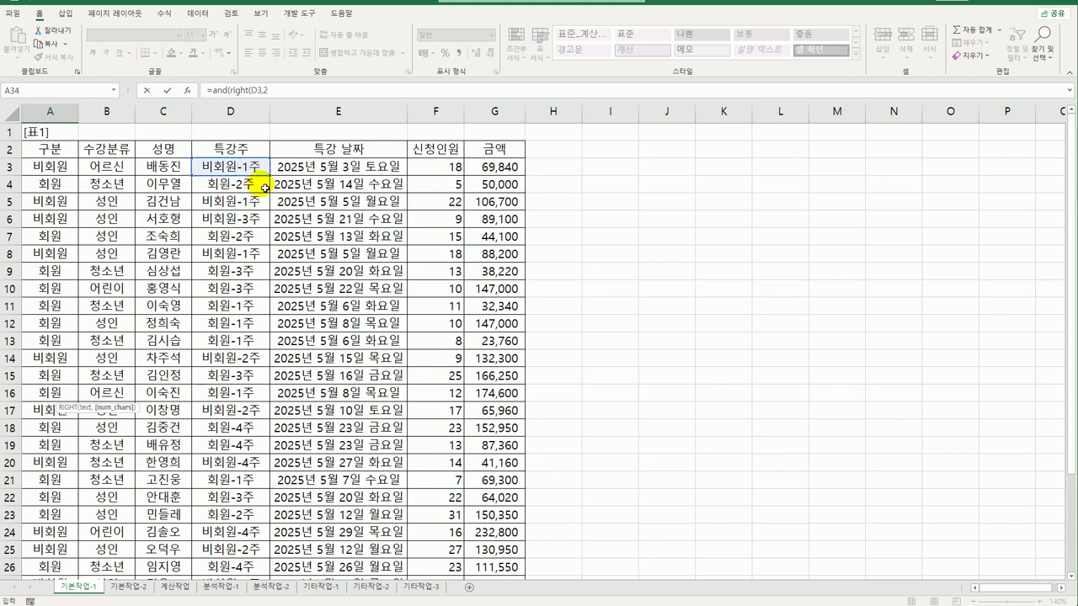
scroll(341, 240, "down", 6)
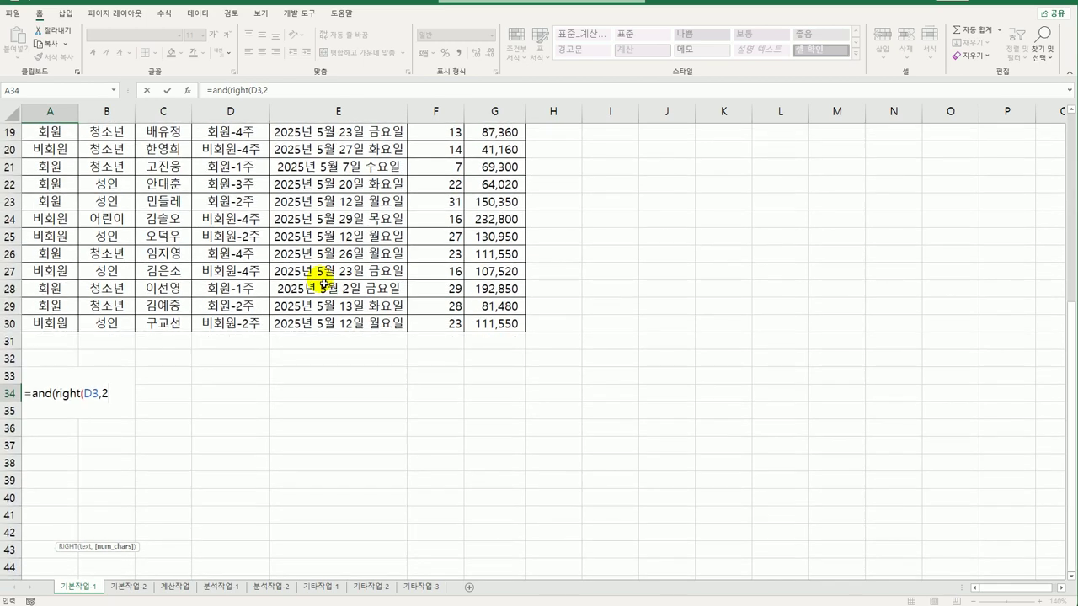
type("2)=")
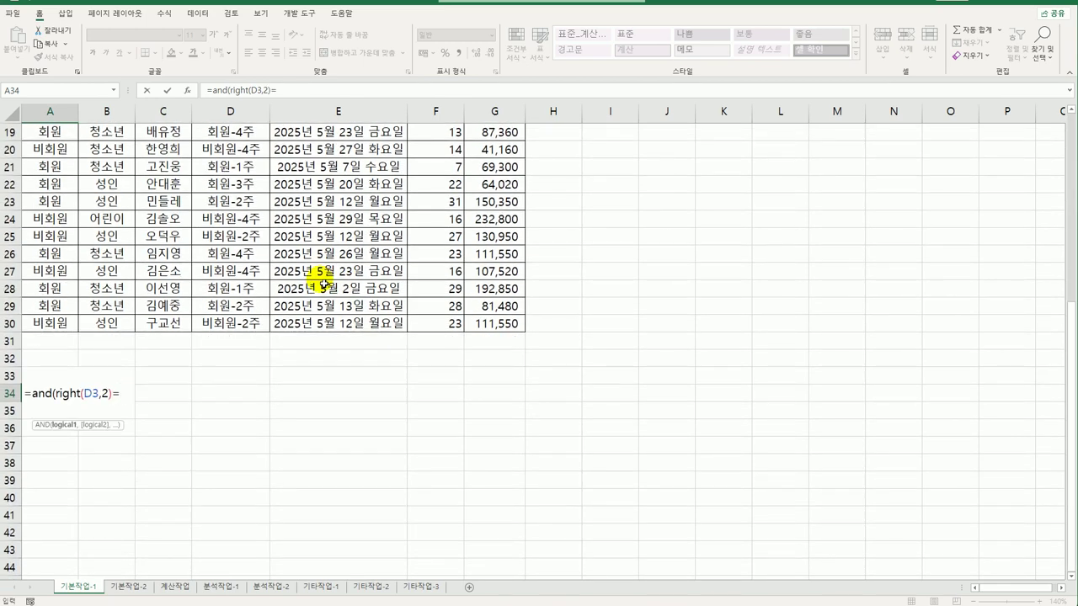
type("\"1주\",")
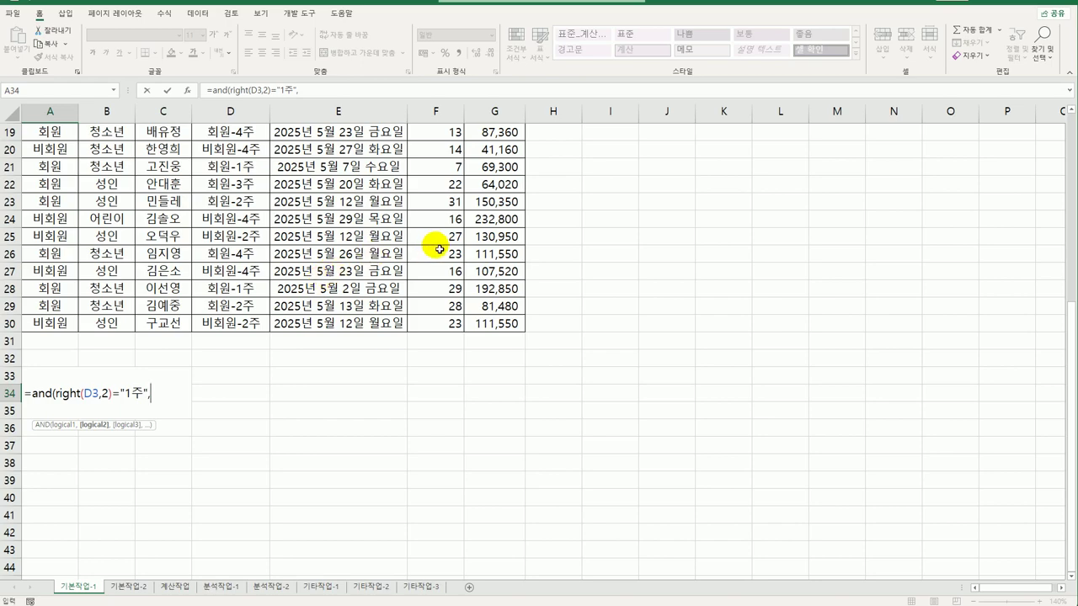
Add the second condition F3>=AVERAGE($F$3:$F$30) to the AND formula in A34 and complete it.
scroll(447, 337, "up", 6)
left_click(433, 167)
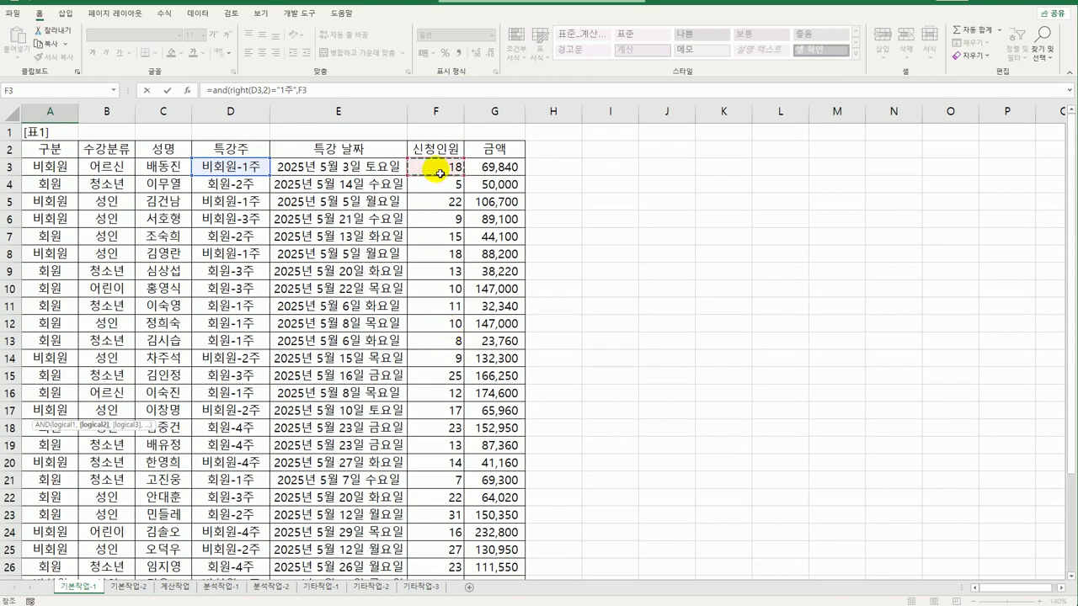
scroll(472, 268, "down", 6)
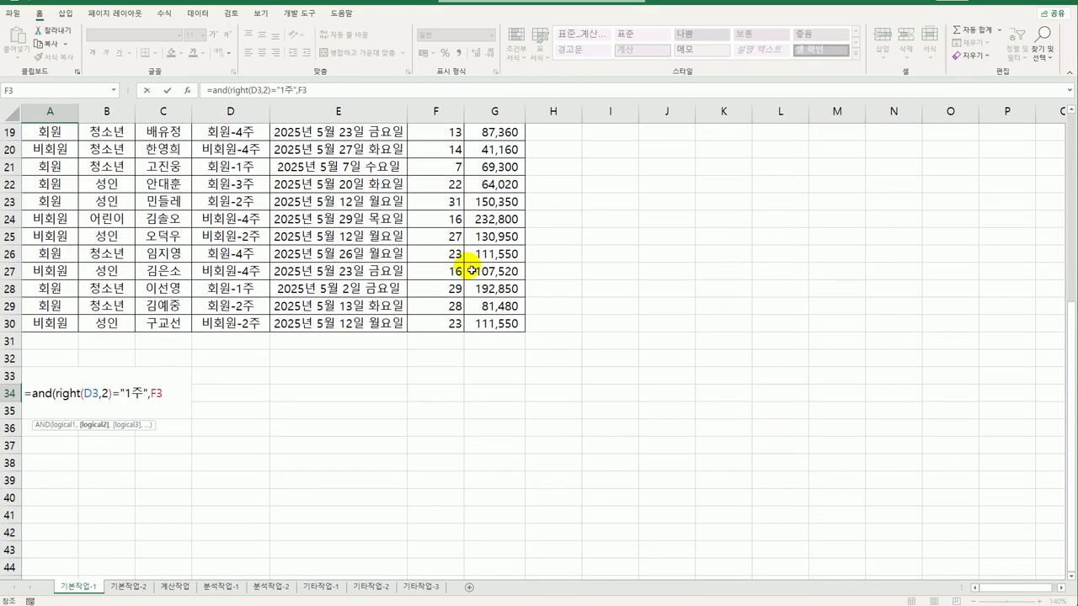
type(">=ave")
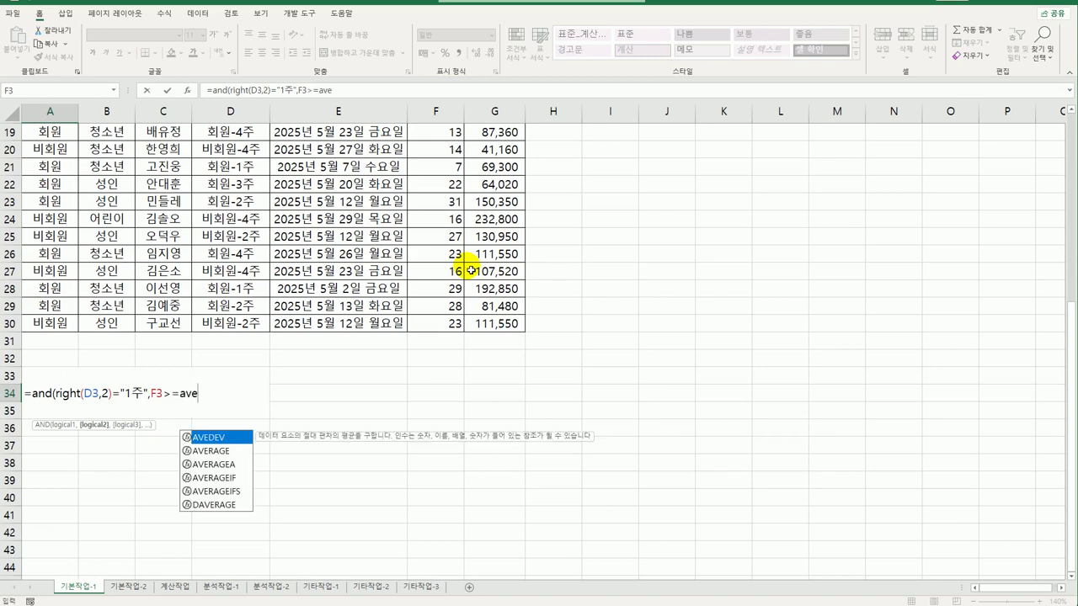
key("Tab")
scroll(539, 244, "up", 6)
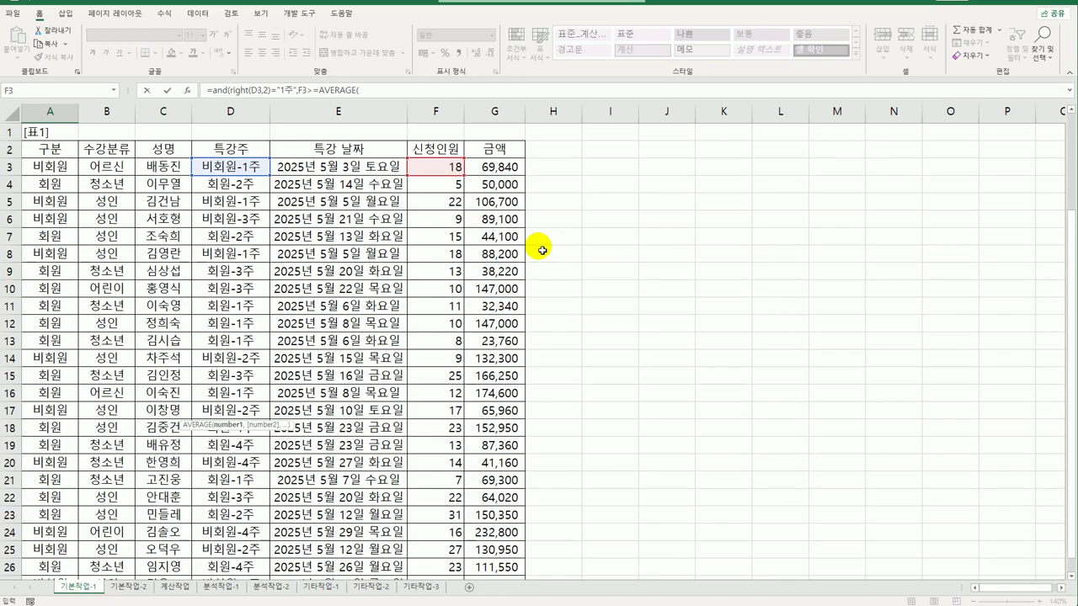
left_click_drag(426, 169, 430, 553)
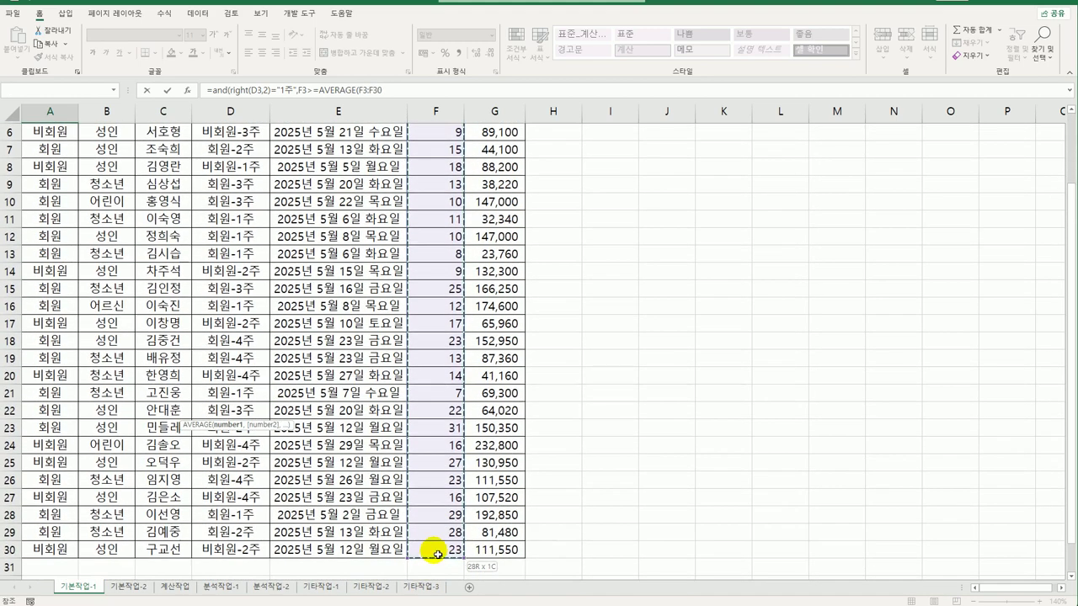
scroll(436, 554, "down", 3)
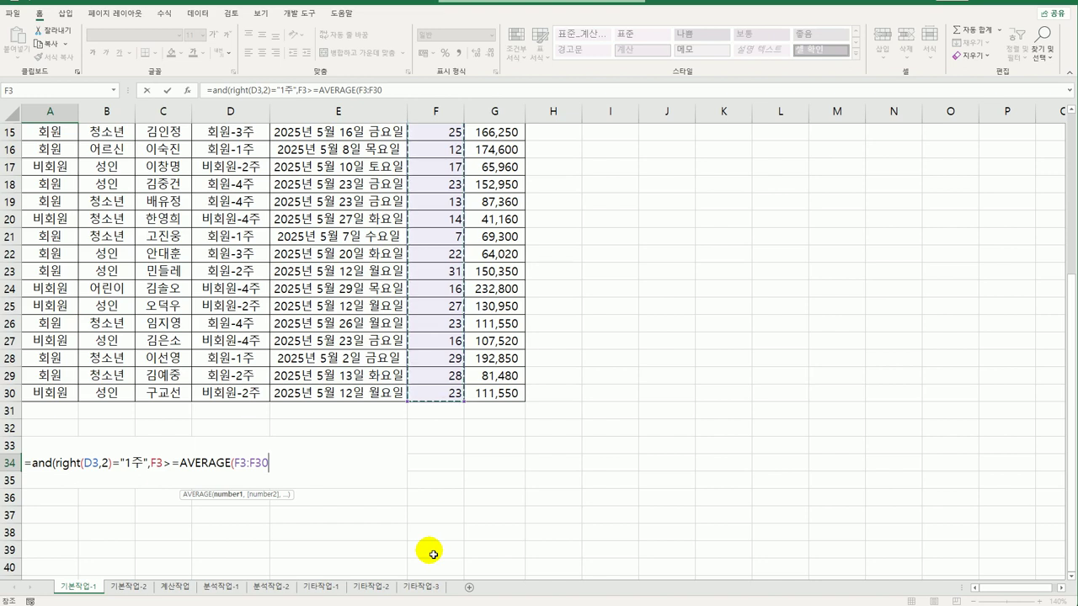
key("F4")
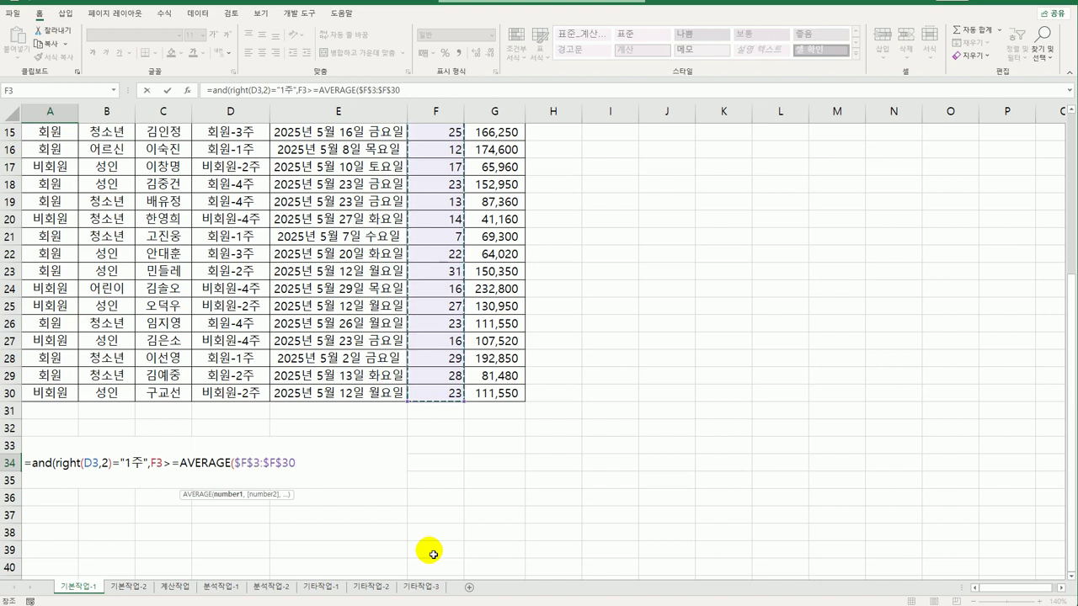
type(")")
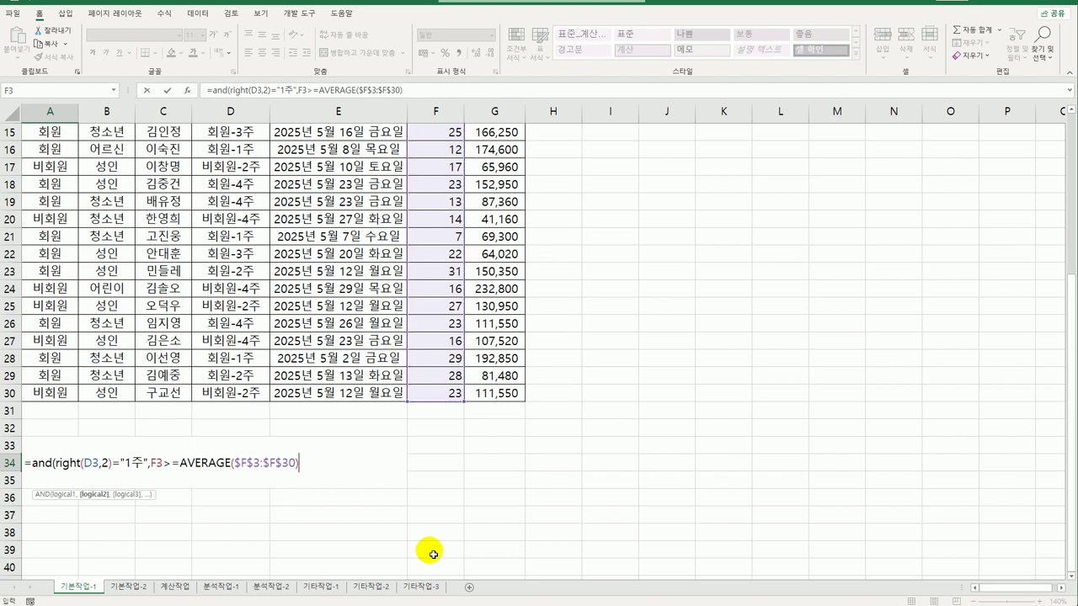
type(")")
key("Return")
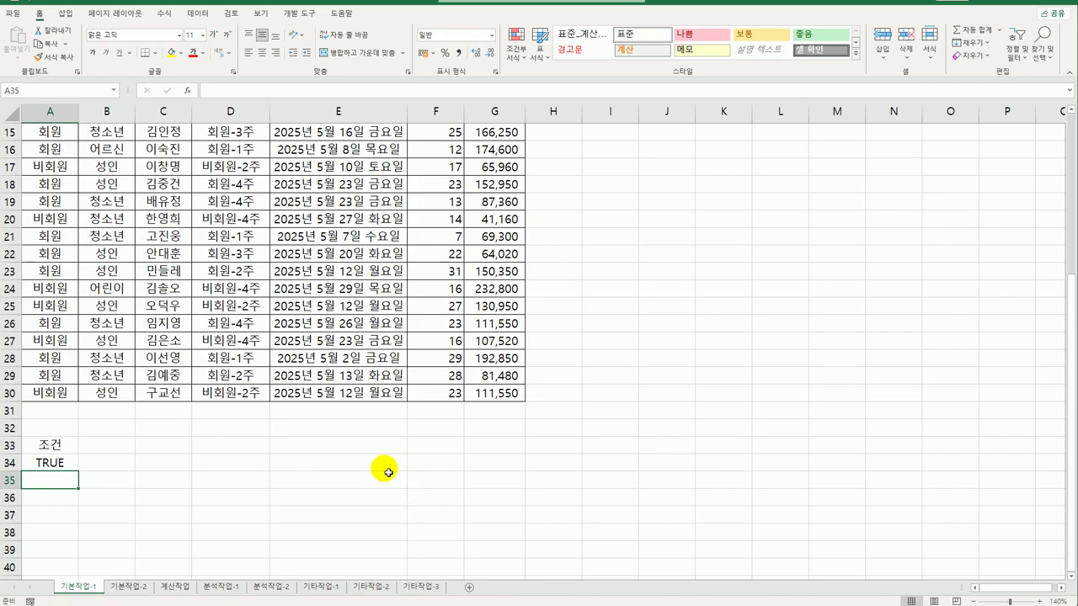
Start an advanced filter on the table A2:G30 with A33:A34 as the criteria range.
scroll(289, 376, "up", 5)
left_click(199, 331)
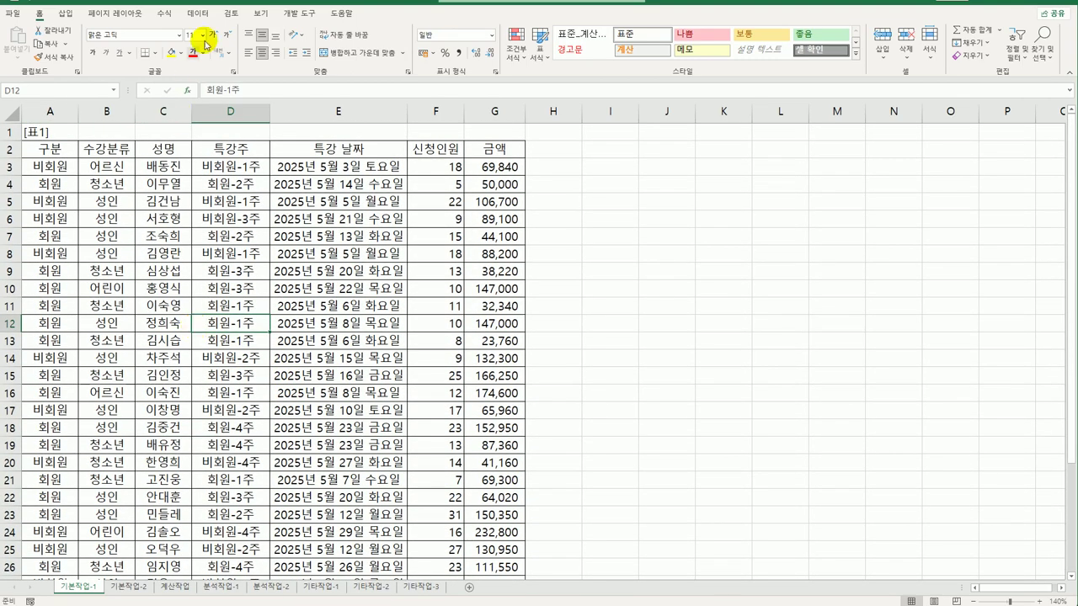
left_click(198, 14)
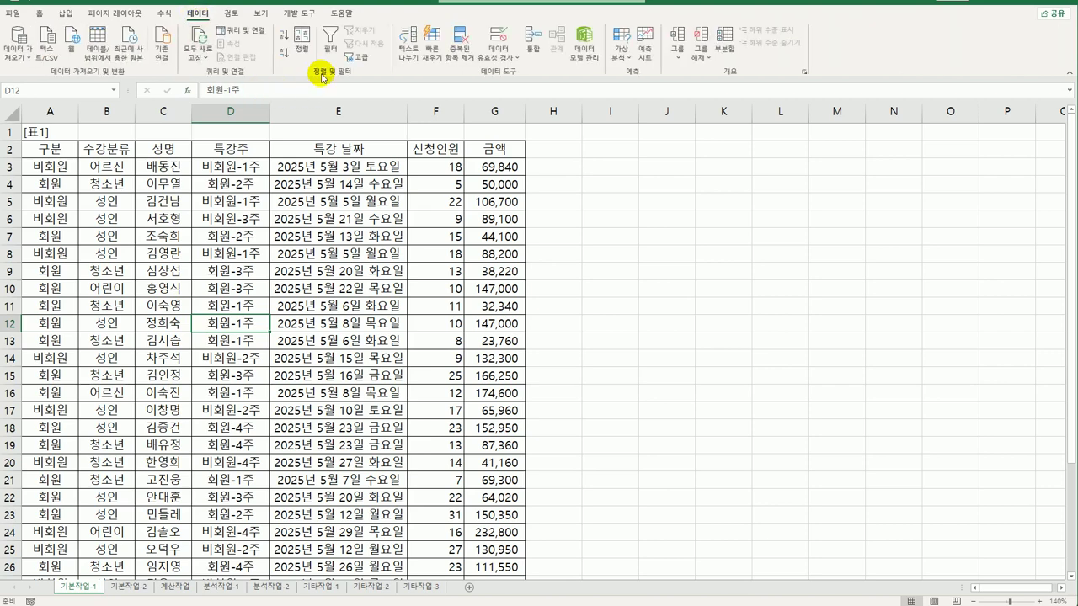
left_click(361, 57)
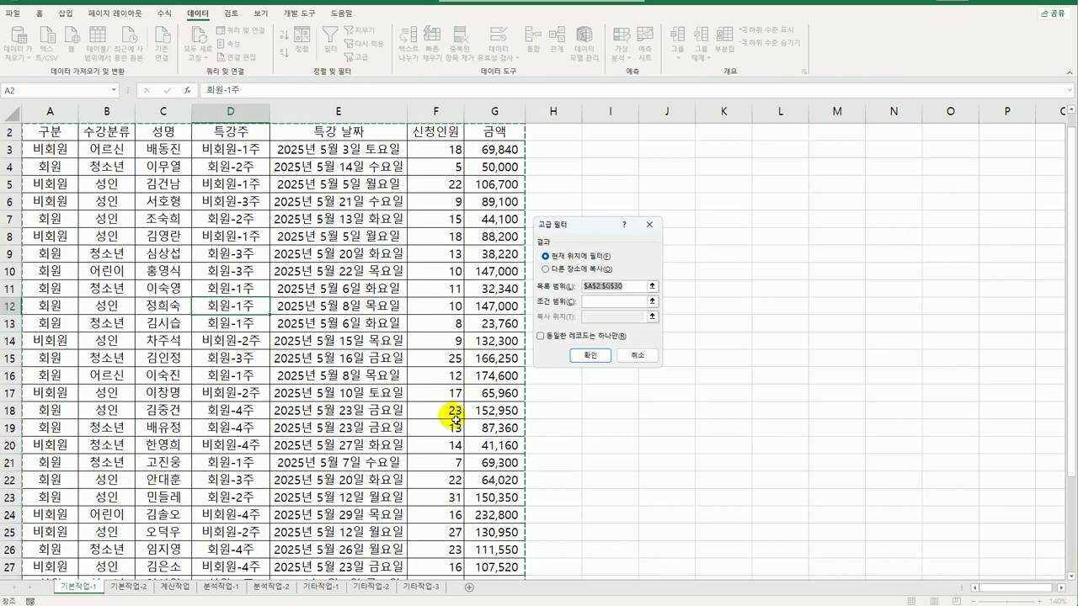
scroll(452, 419, "down", 6)
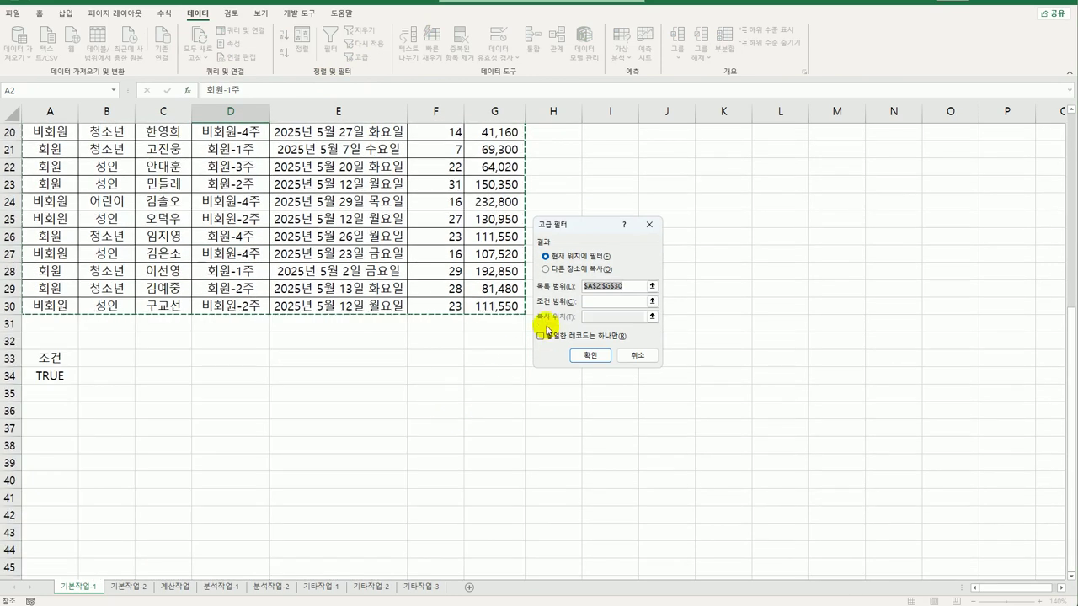
left_click(598, 301)
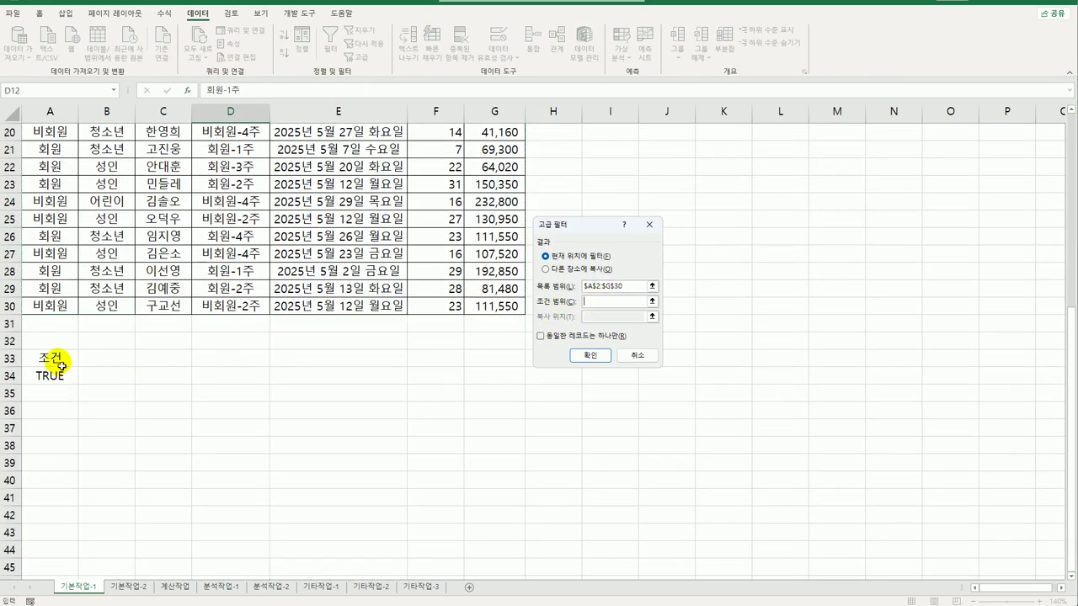
left_click_drag(61, 366, 62, 378)
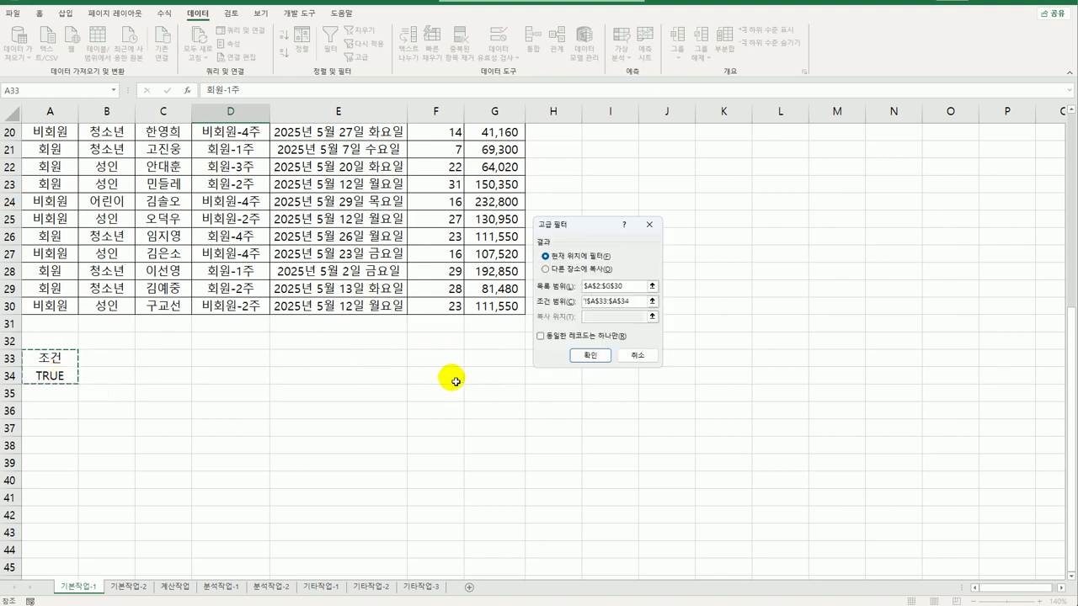
Set the advanced filter to copy its results to another location starting at A36, and run it.
left_click(558, 270)
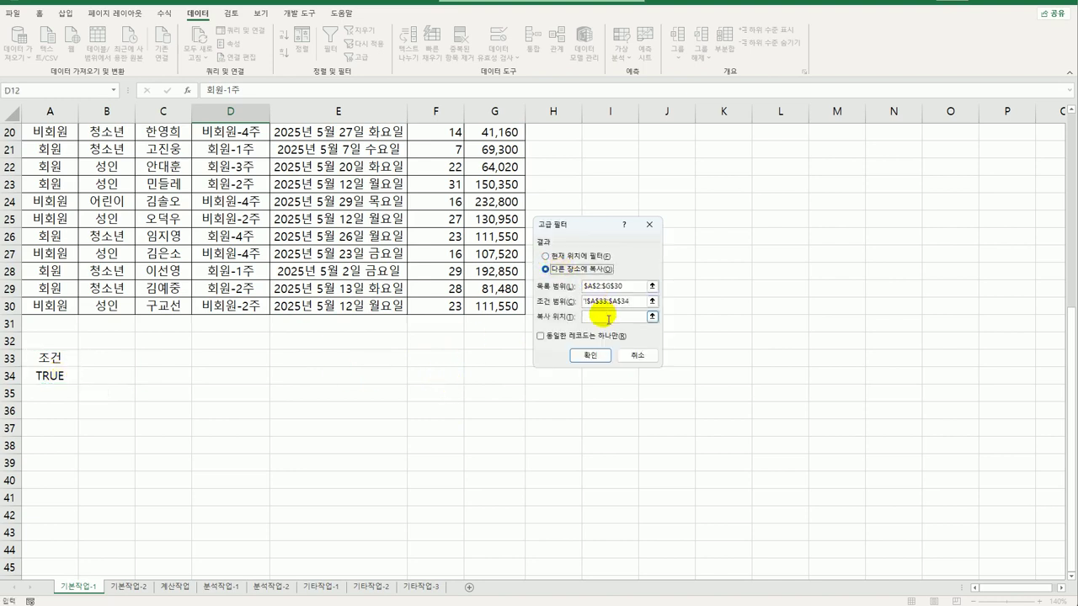
left_click(609, 319)
left_click(62, 419)
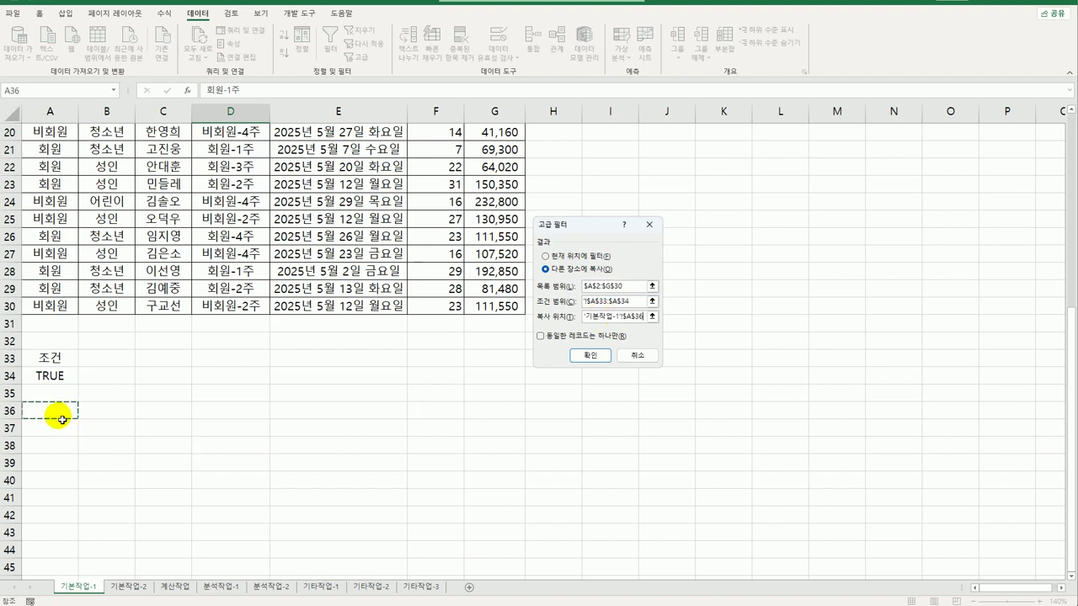
left_click(594, 356)
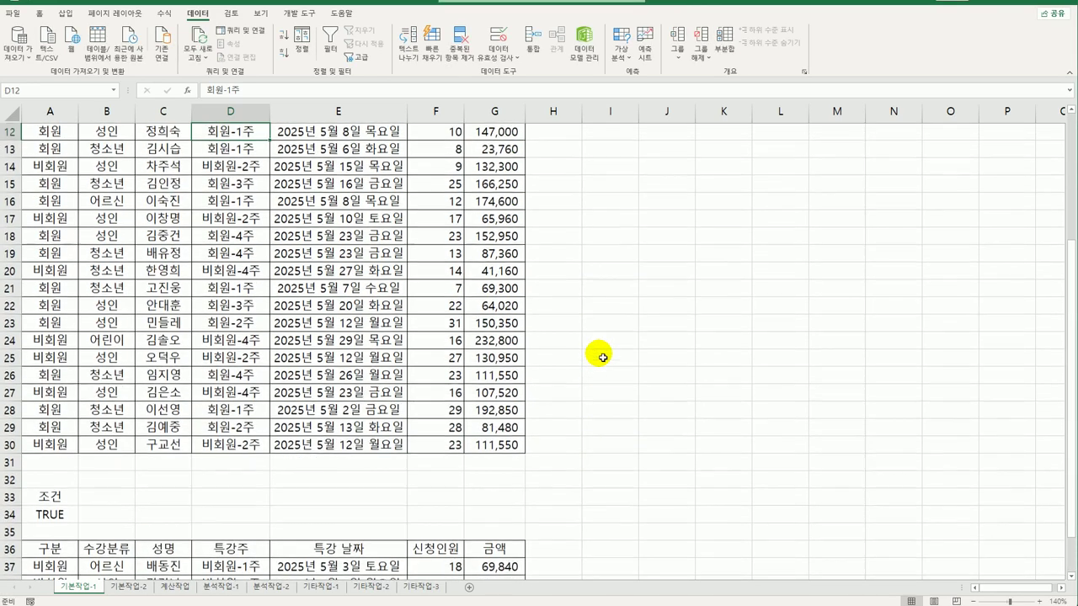
Check the criteria formula in A34 and the 특강주 values of the filtered records against the source table.
scroll(600, 357, "down", 6)
left_click(48, 202)
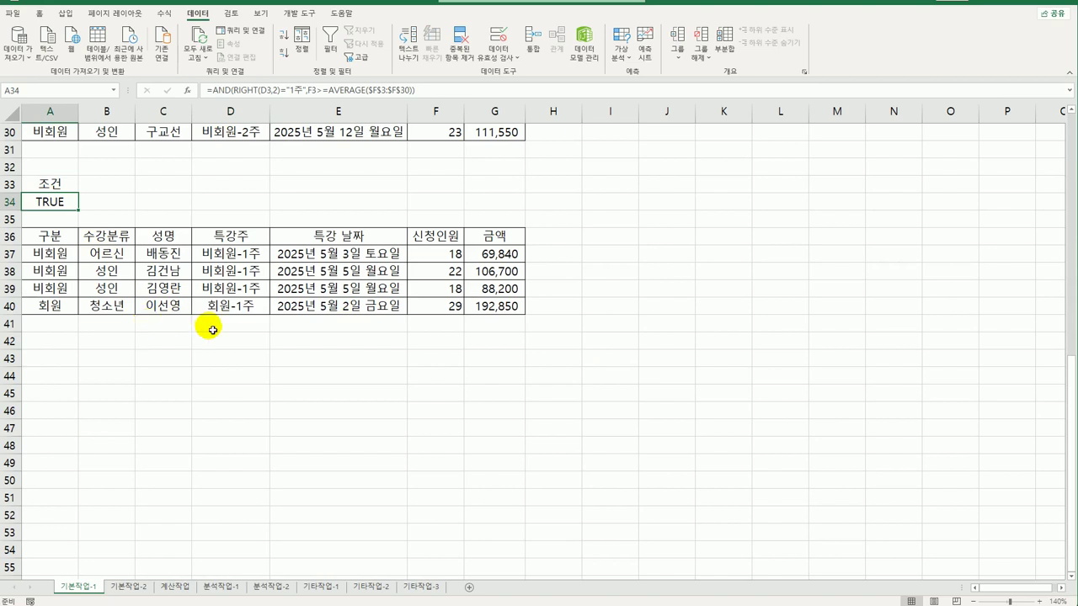
left_click_drag(251, 255, 246, 309)
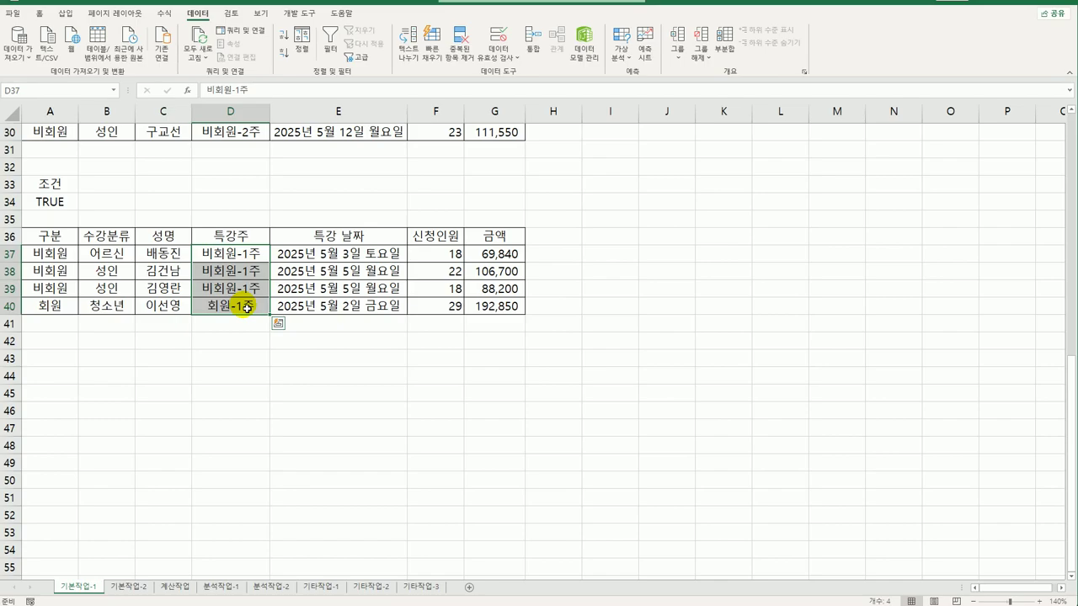
scroll(246, 309, "up", 9)
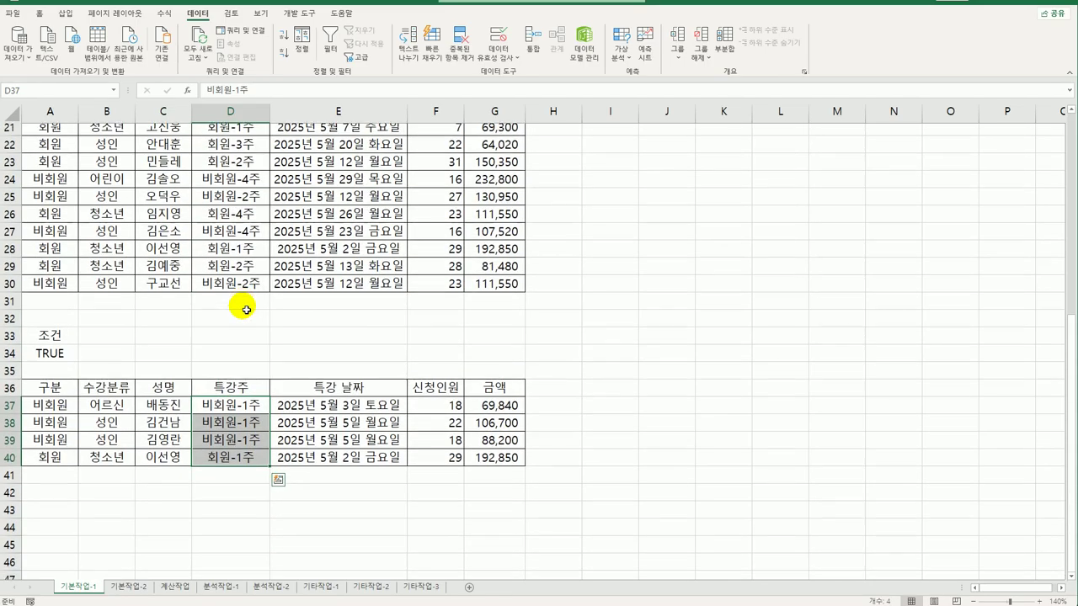
scroll(247, 308, "up", 1)
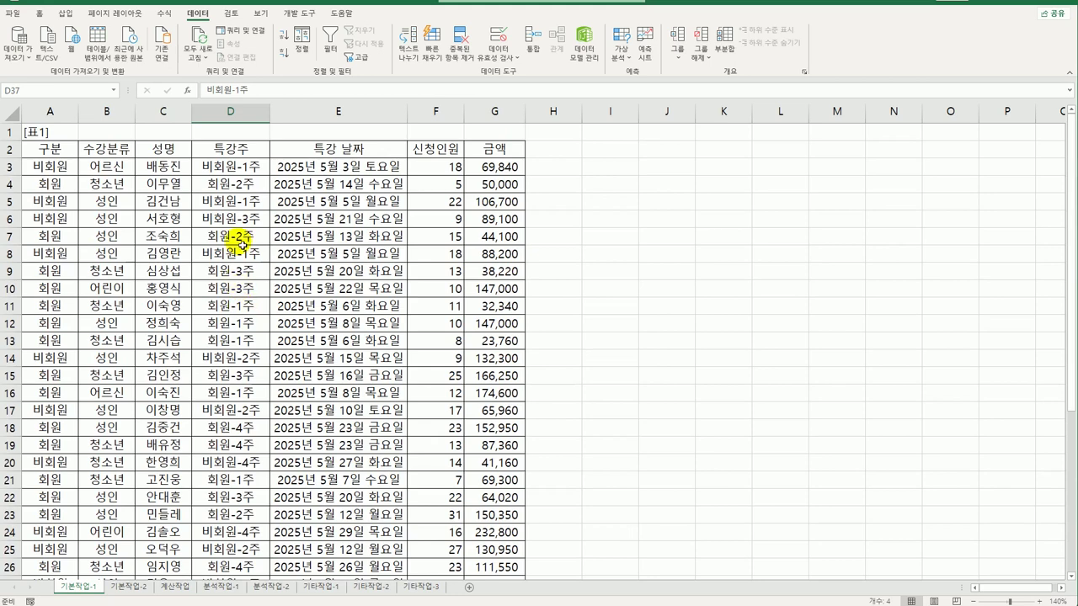
Start a new conditional formatting rule for the data rows A3:G30 that uses a formula to determine which cells to format.
left_click_drag(66, 151, 494, 149)
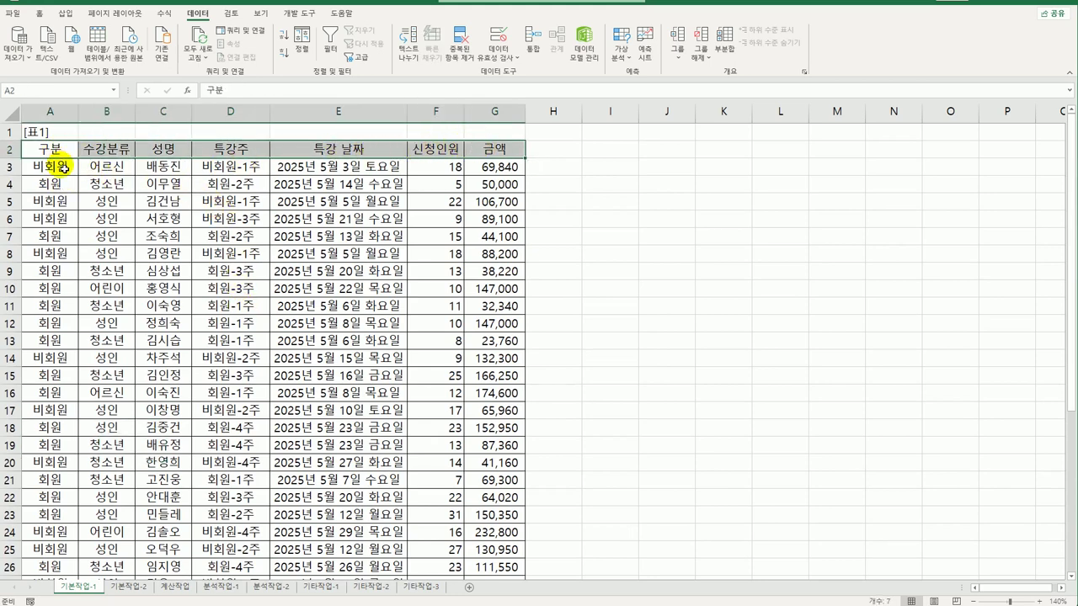
left_click_drag(64, 169, 482, 553)
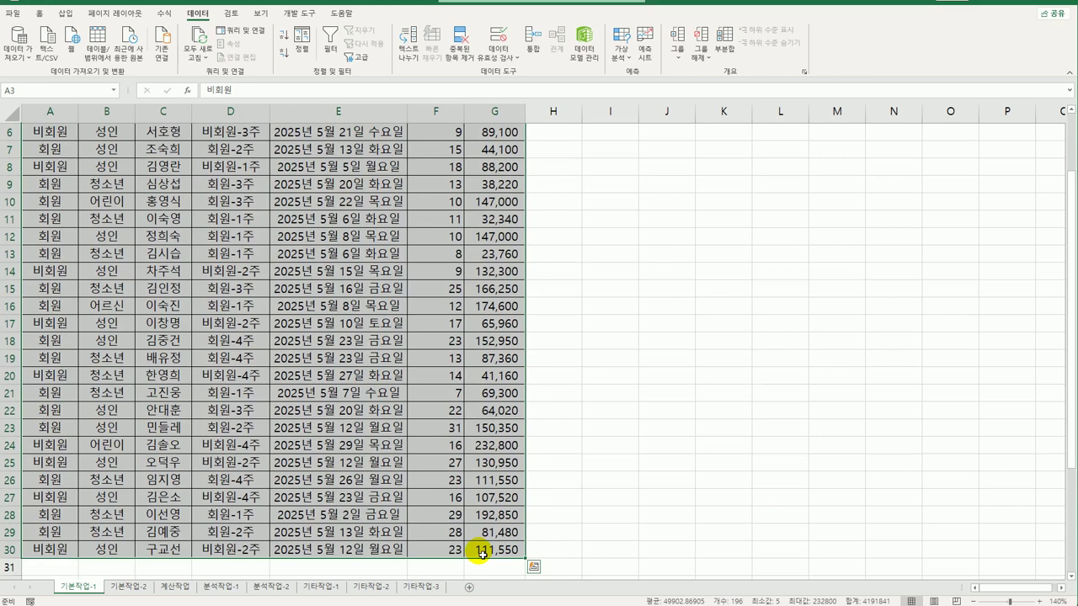
left_click(39, 13)
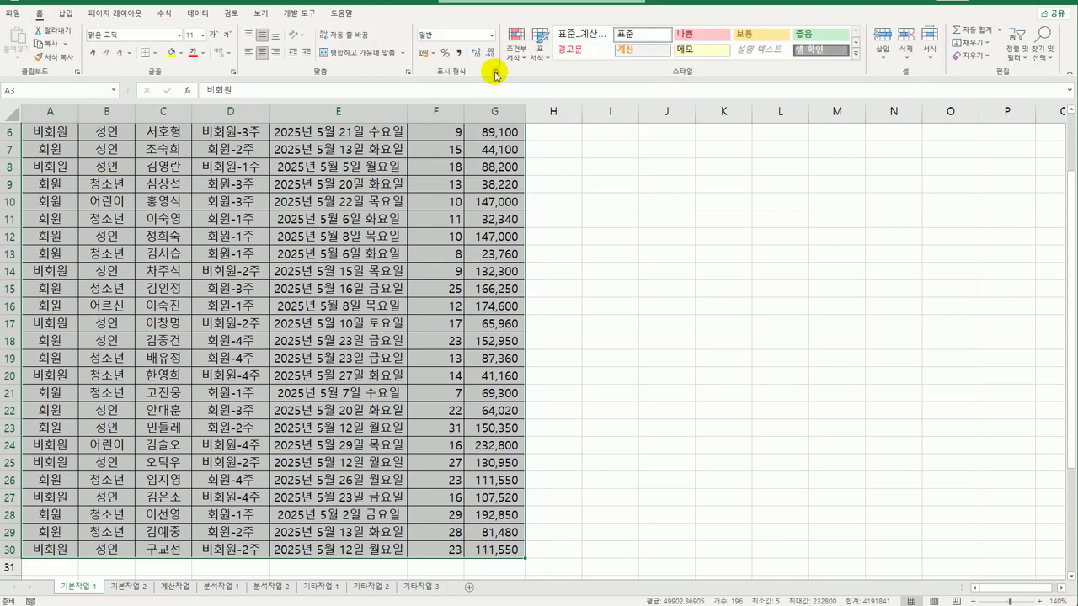
left_click(516, 42)
left_click(552, 212)
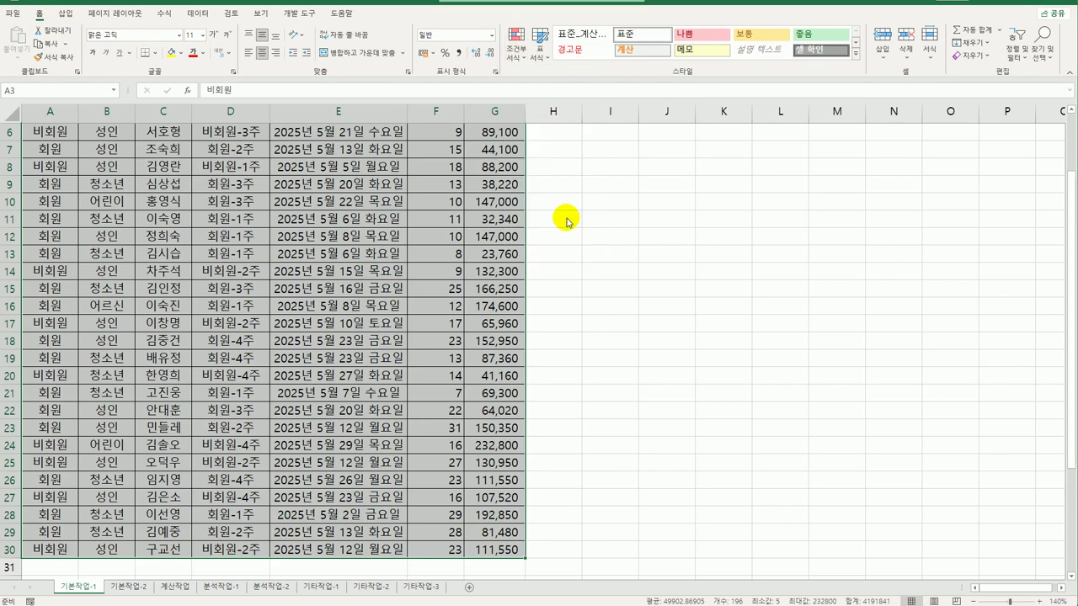
left_click_drag(570, 202, 695, 154)
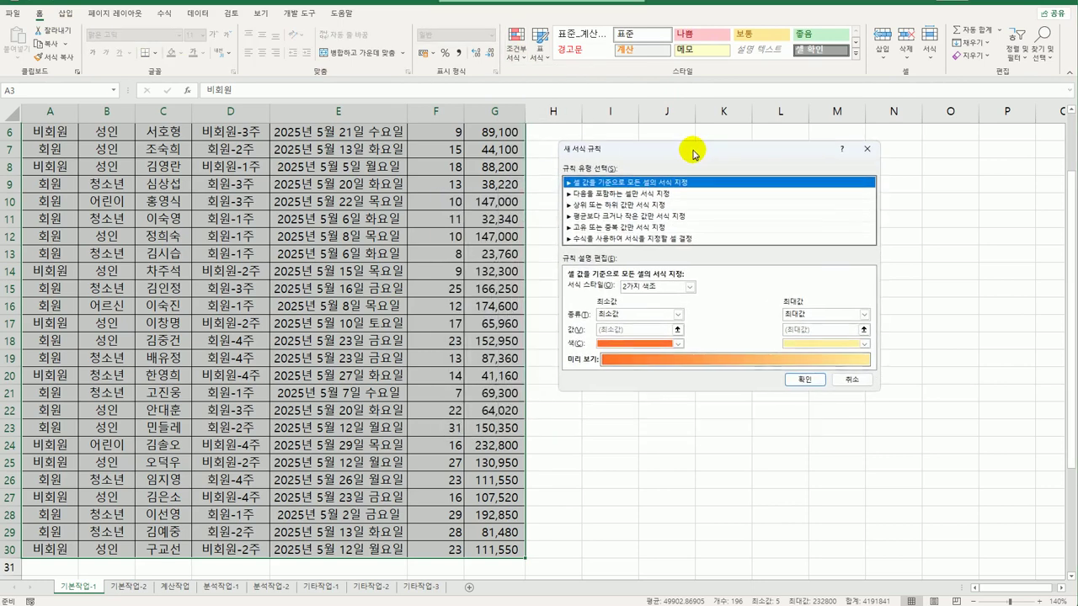
left_click(582, 239)
left_click(593, 292)
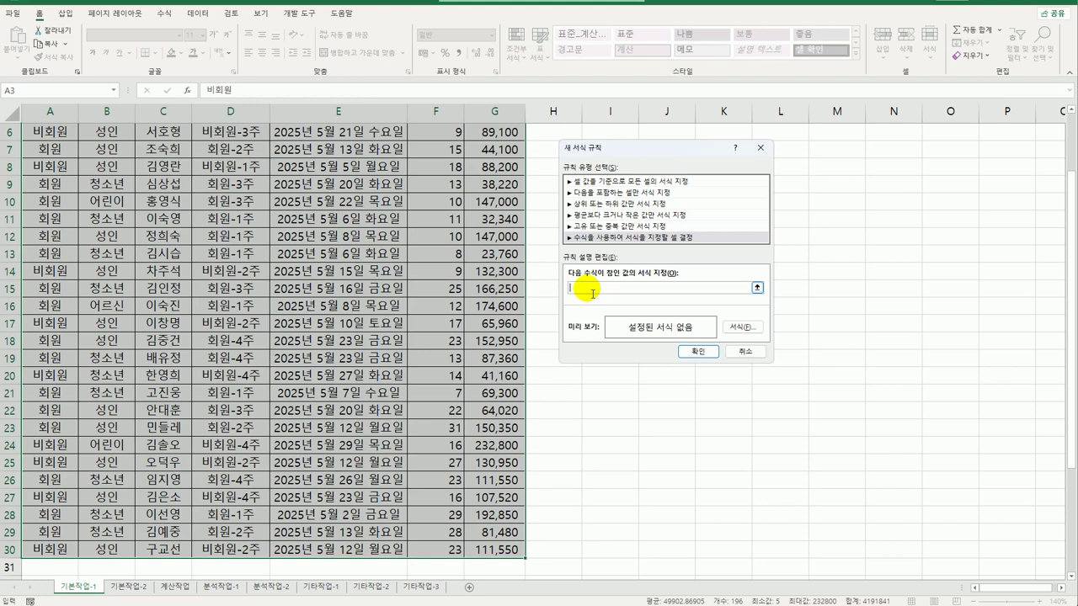
Begin the rule formula with OR and the first condition $G3>=large($G$3:$G$30,5).
type("=or(")
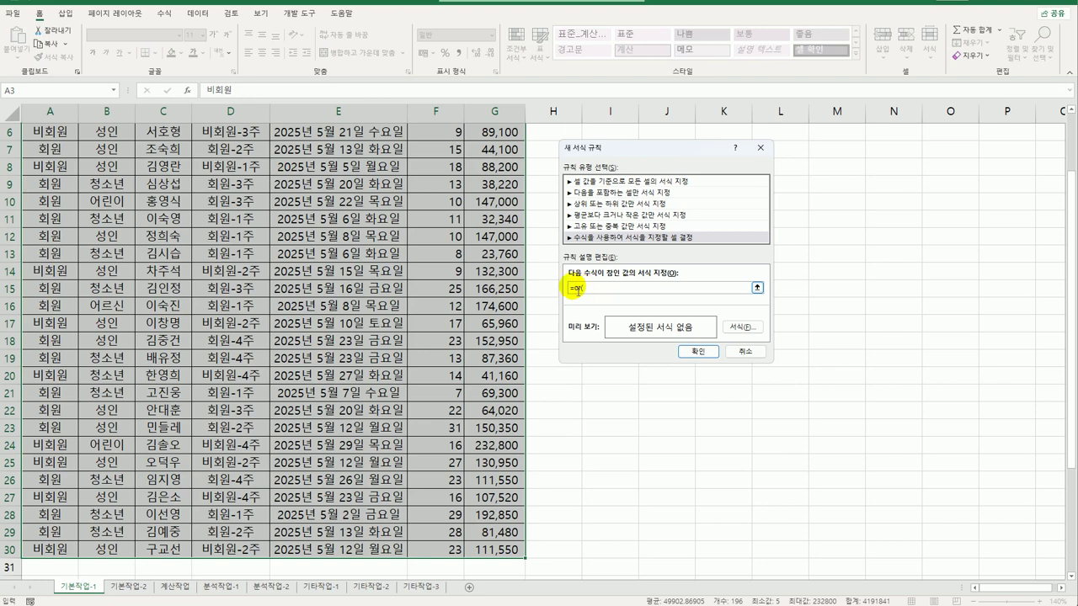
scroll(438, 329, "up", 2)
left_click(500, 170)
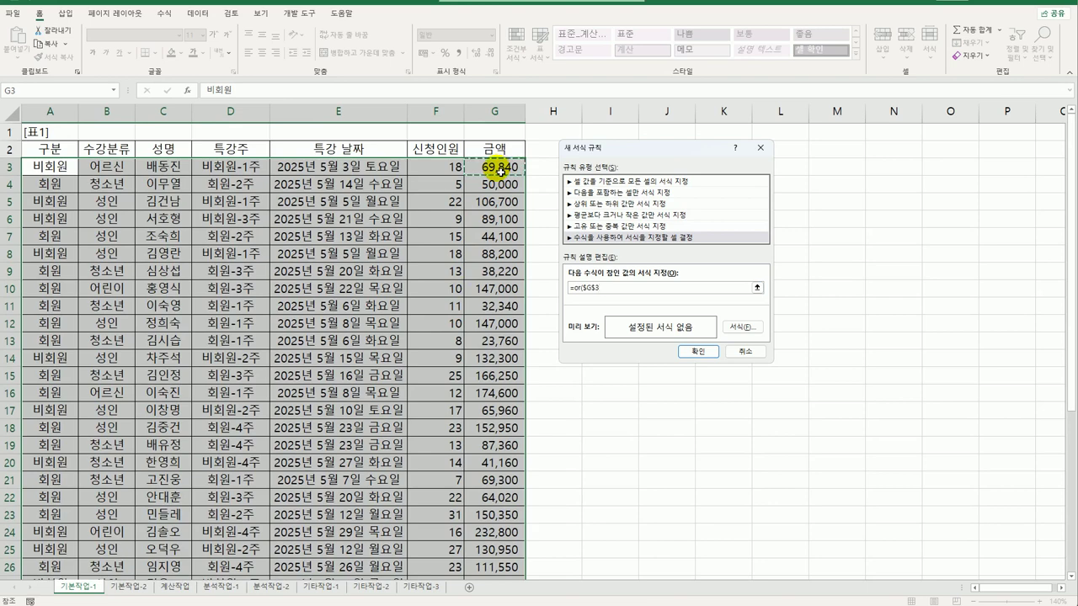
key("F4")
key("F4")
type(">=large(")
left_click_drag(500, 168, 509, 555)
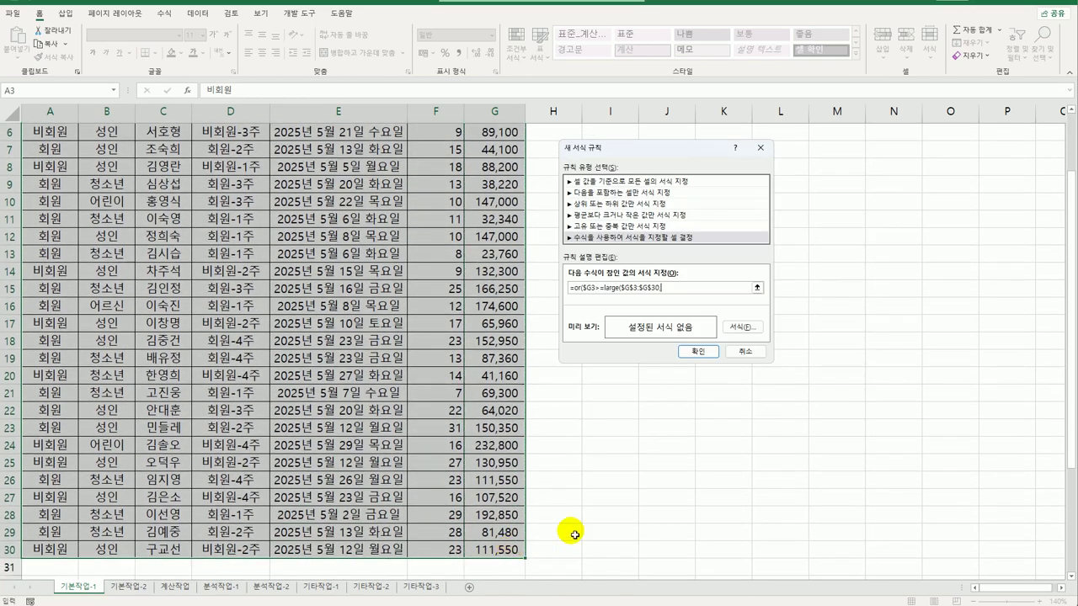
type(",5),")
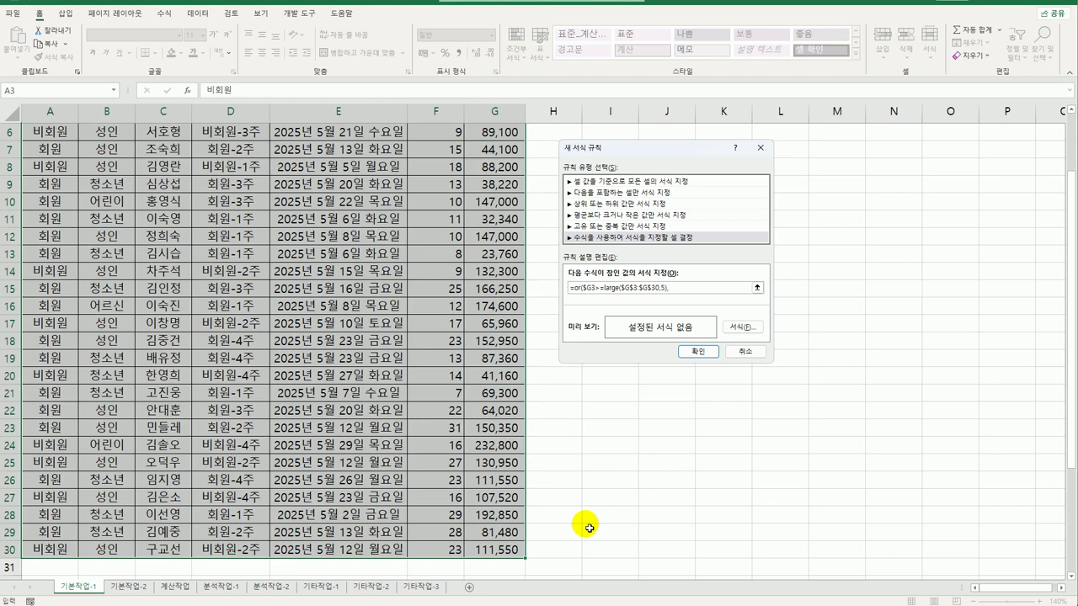
Add the second condition $G3<=small($G$3:$G$30,5) to the OR formula and close its parentheses.
scroll(579, 510, "up", 2)
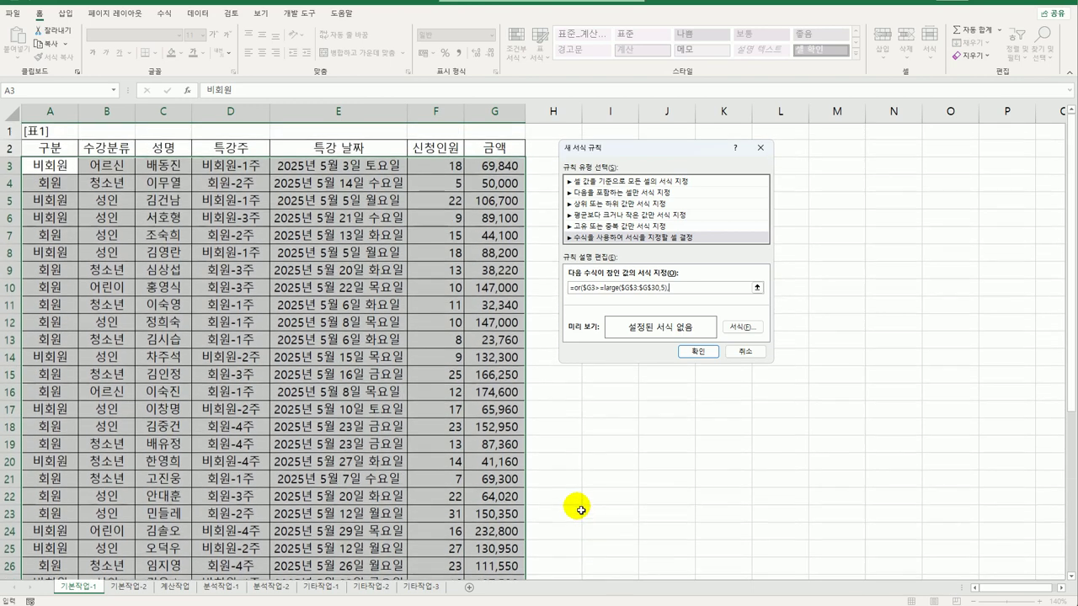
left_click(482, 173)
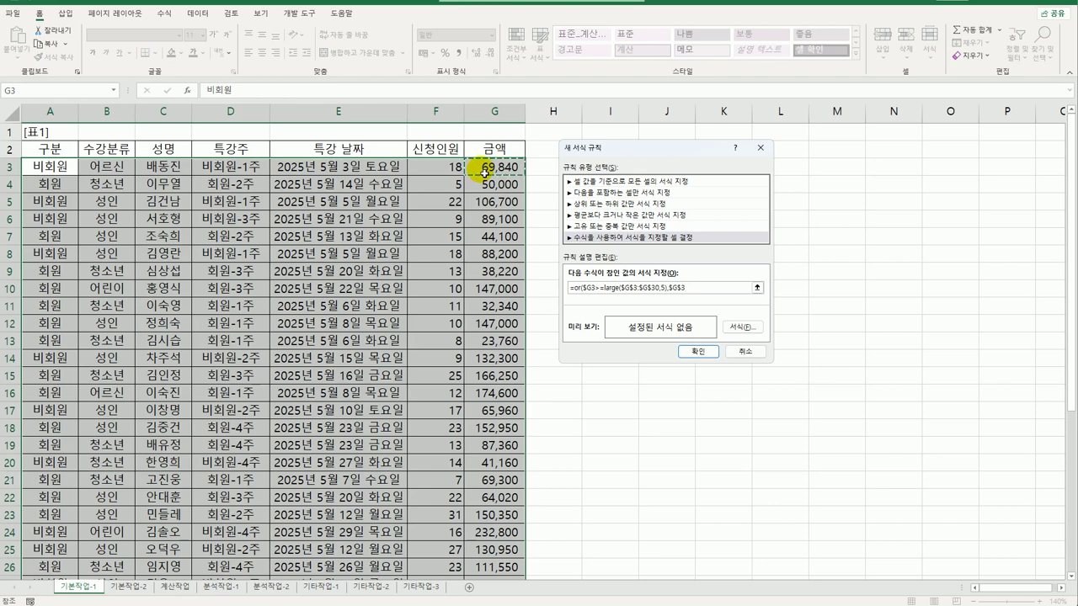
key("F4")
key("F4")
type("<=large(")
left_click_drag(485, 171, 491, 559)
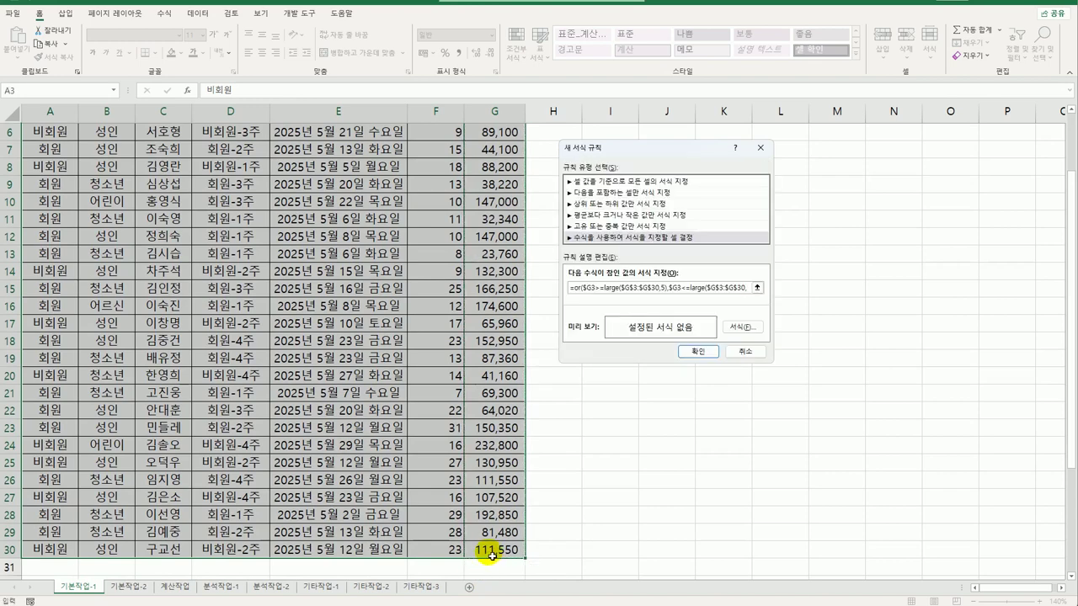
type(",5")
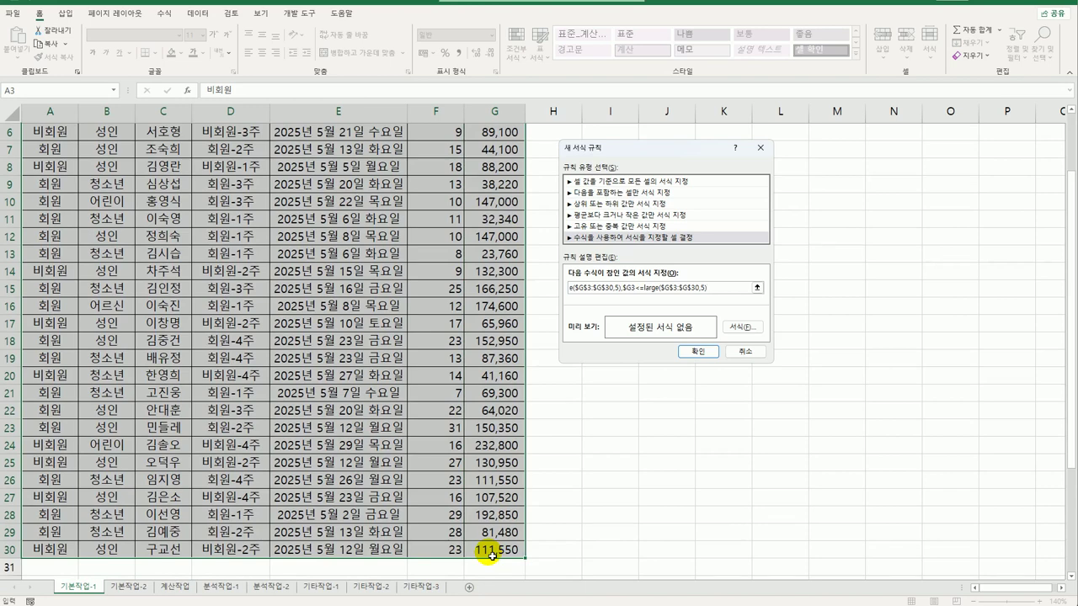
type("))")
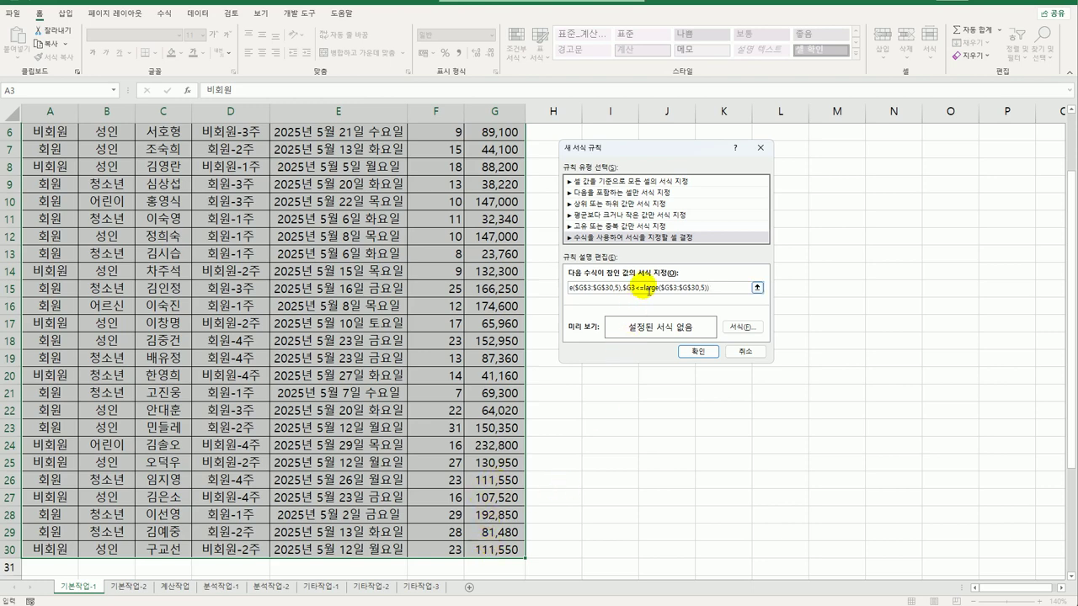
double_click(649, 289)
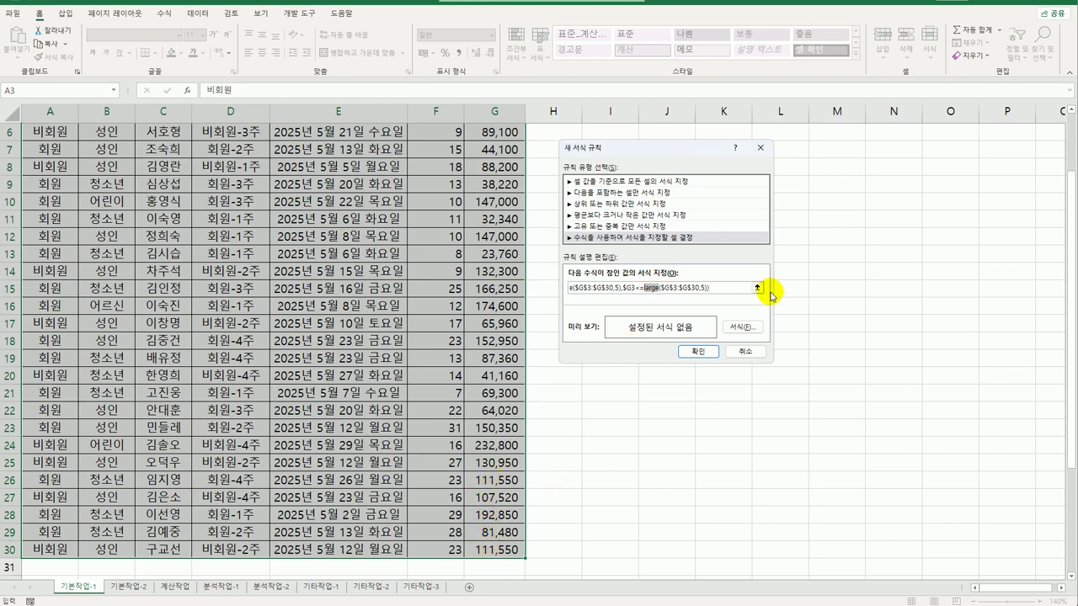
type("small")
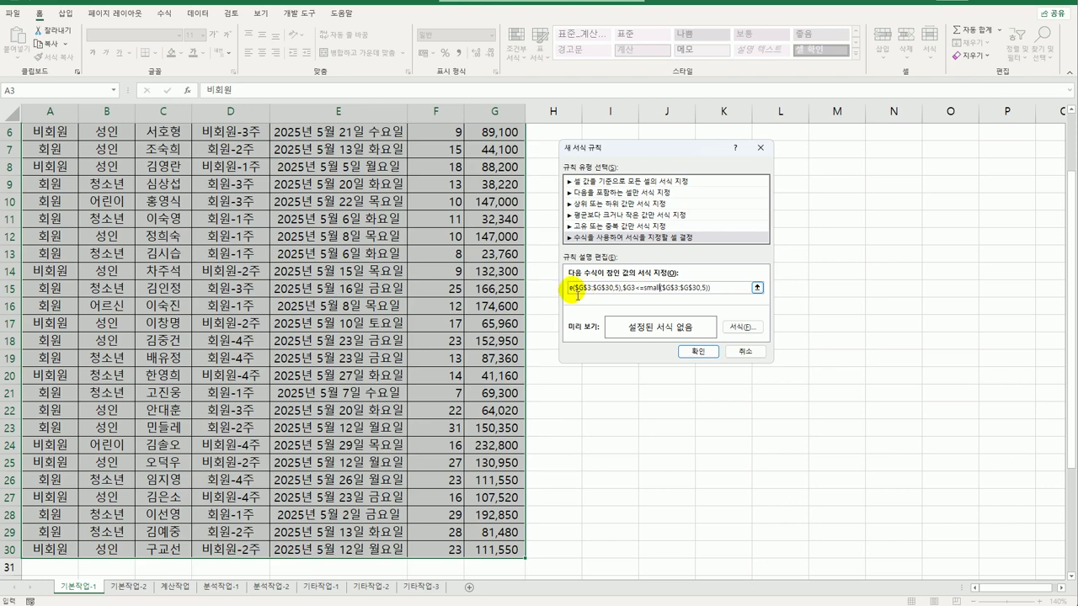
Make both comparisons in the rule formula strict, giving =or($G3>large($G$3:$G$30,5),$G3<small($G$3:$G$30,5)).
left_click(757, 288)
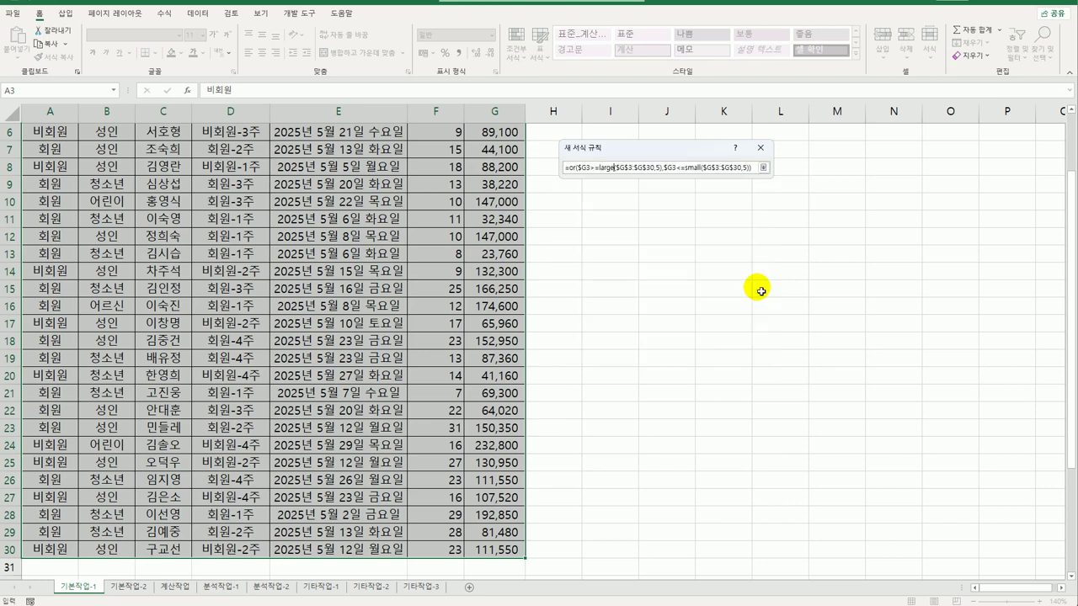
left_click(603, 171)
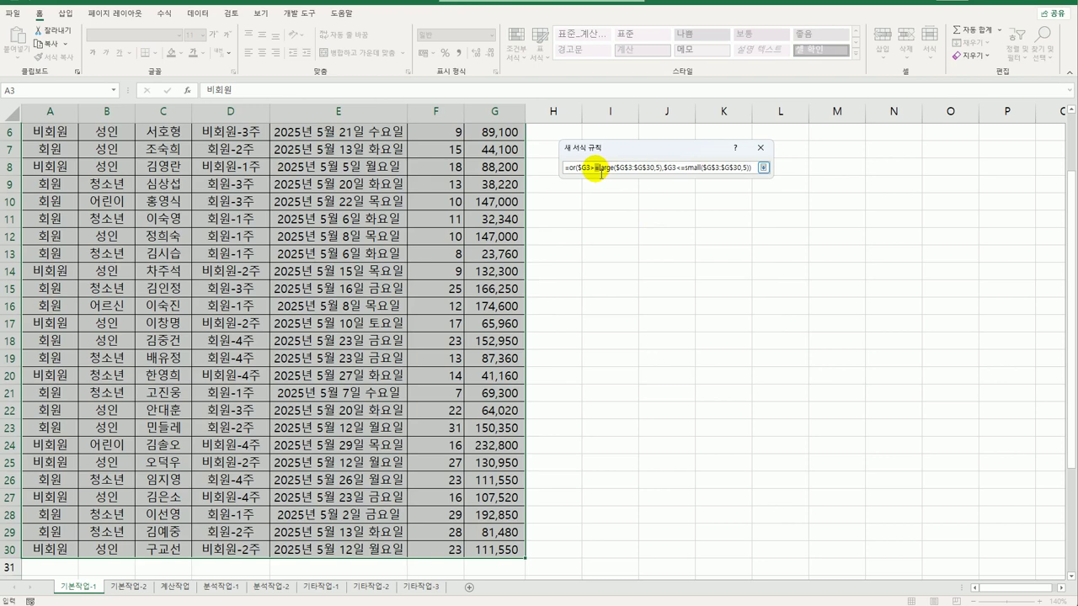
key("BackSpace")
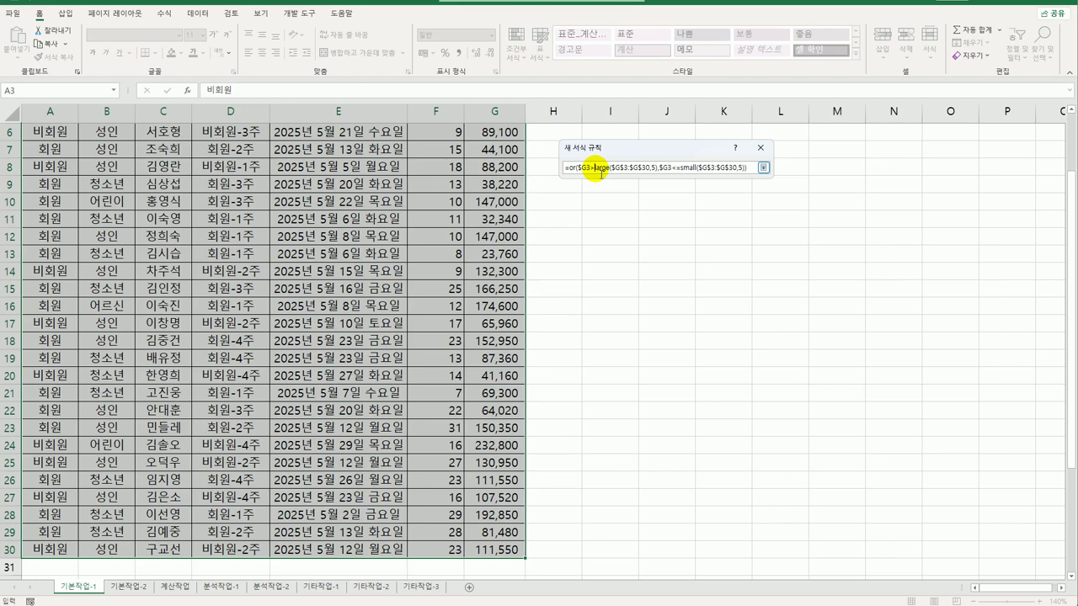
left_click(682, 172)
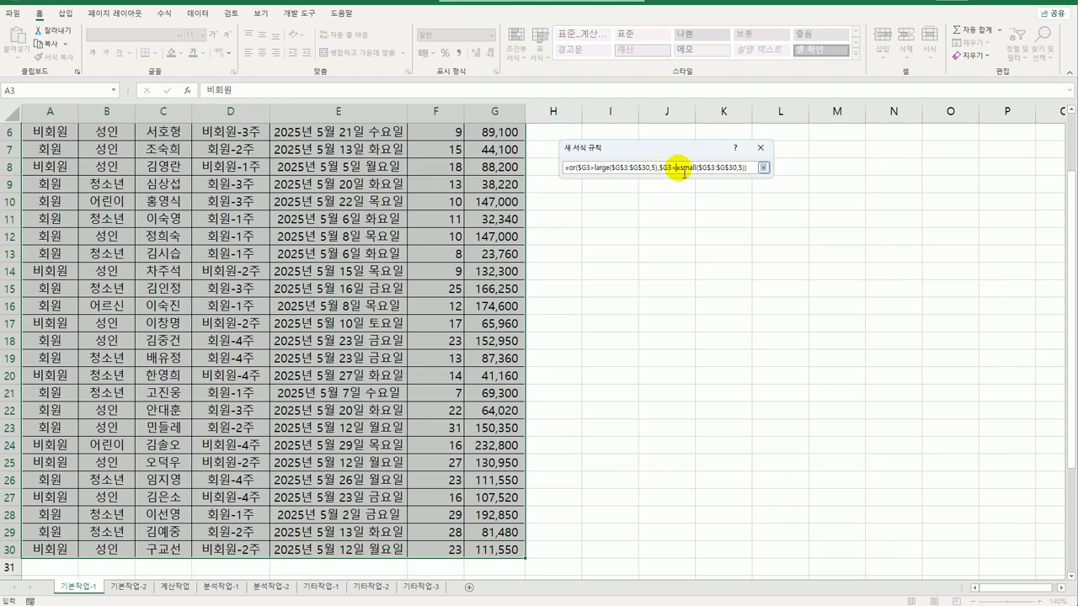
left_click(747, 167)
type(")")
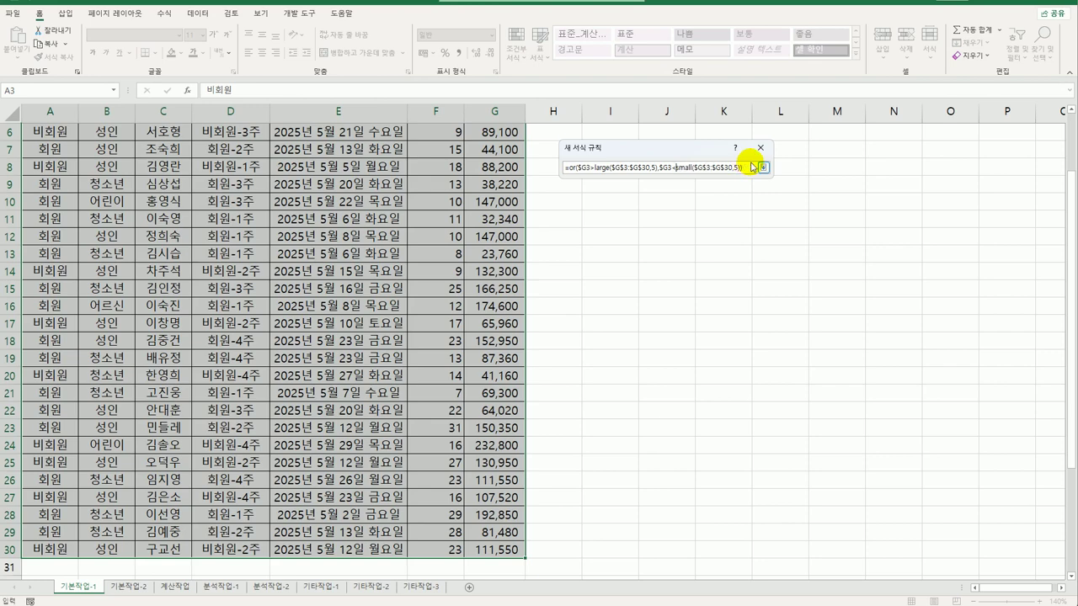
left_click(763, 166)
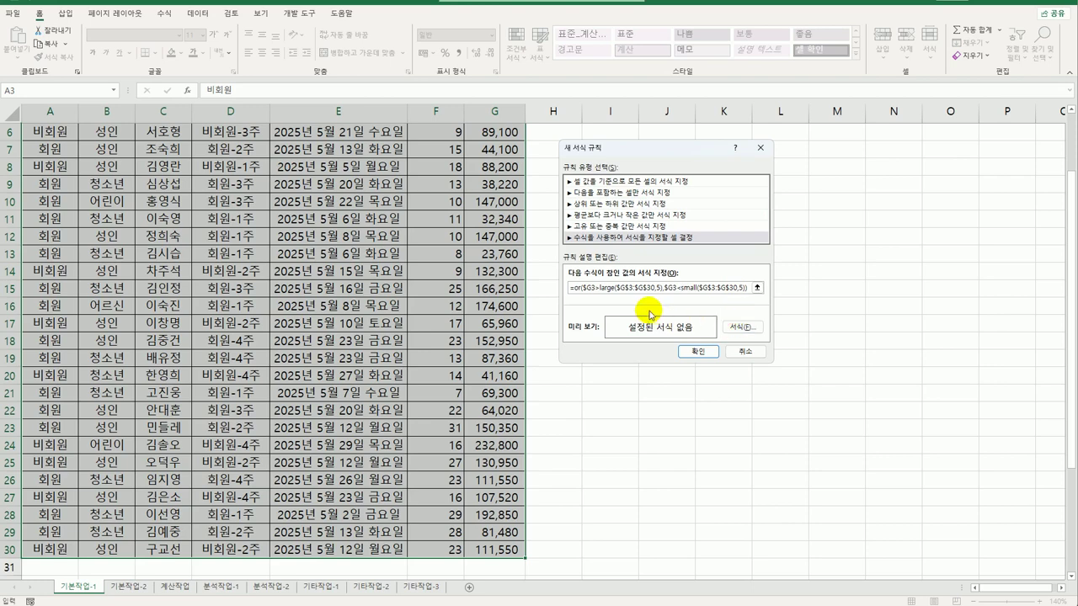
Set the rule's font to 굵은 기울임꼴 in the standard green color and apply the rule.
left_click(746, 329)
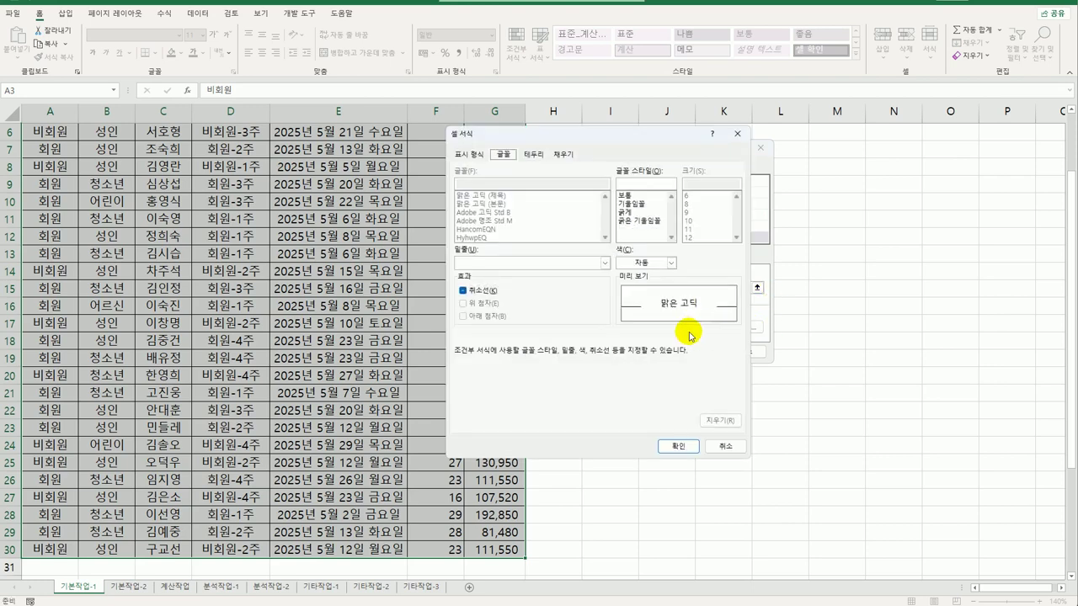
left_click(663, 221)
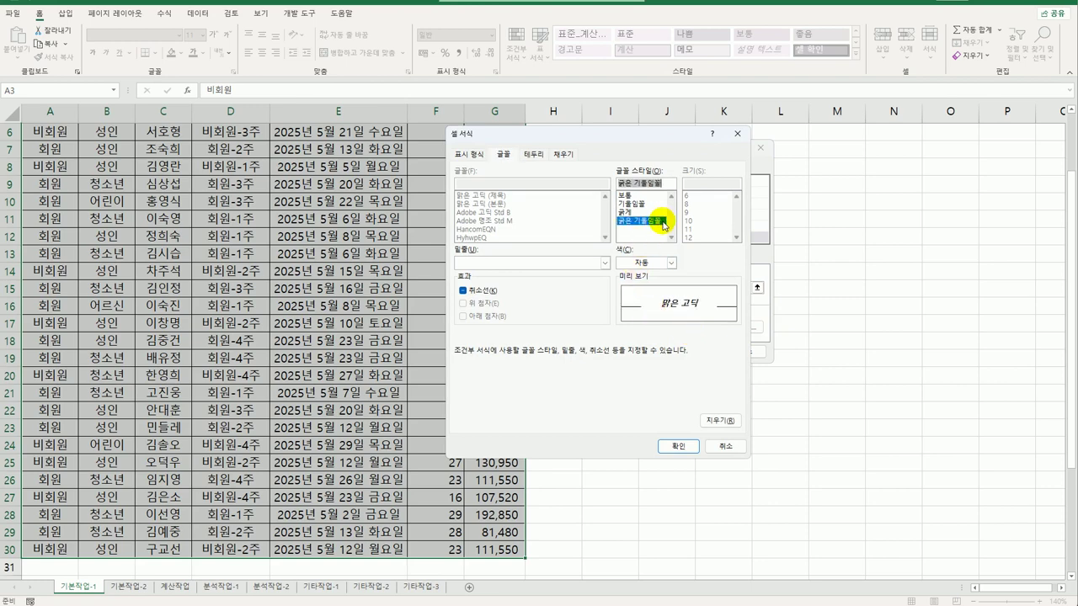
left_click(672, 262)
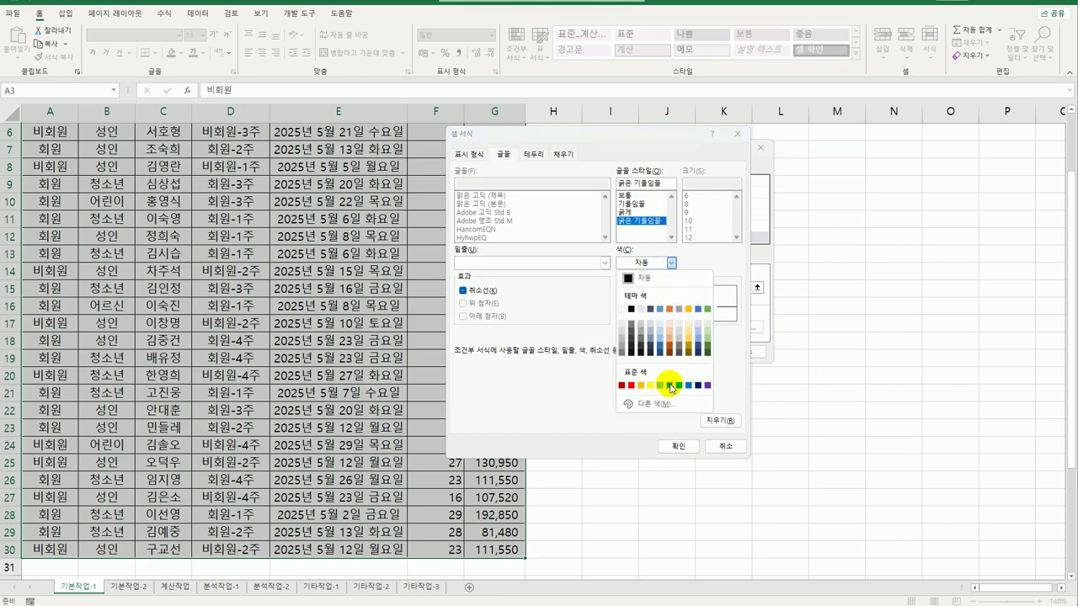
left_click(671, 386)
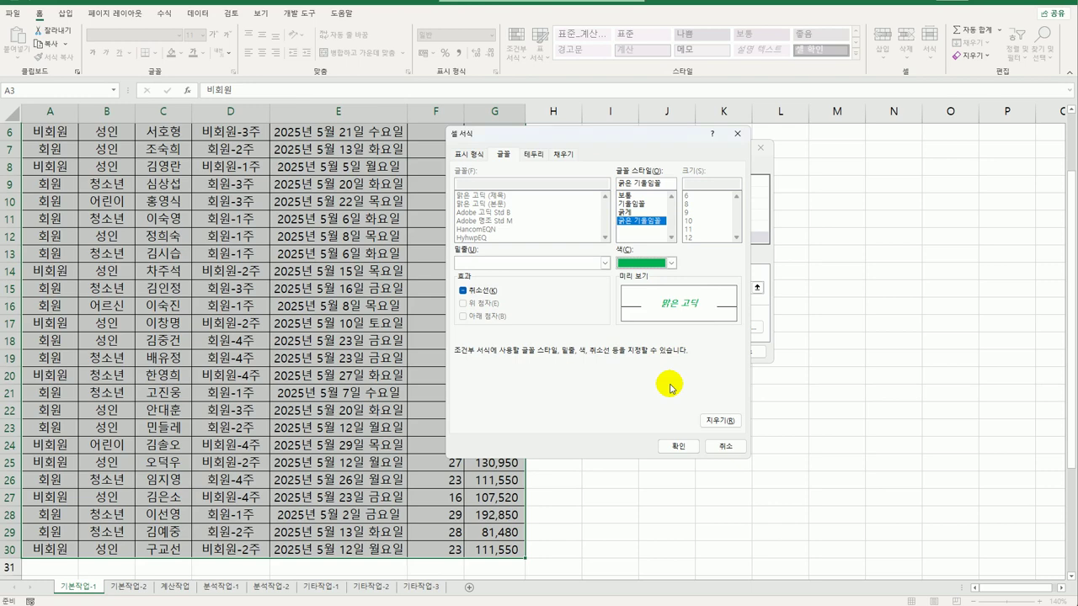
left_click(667, 444)
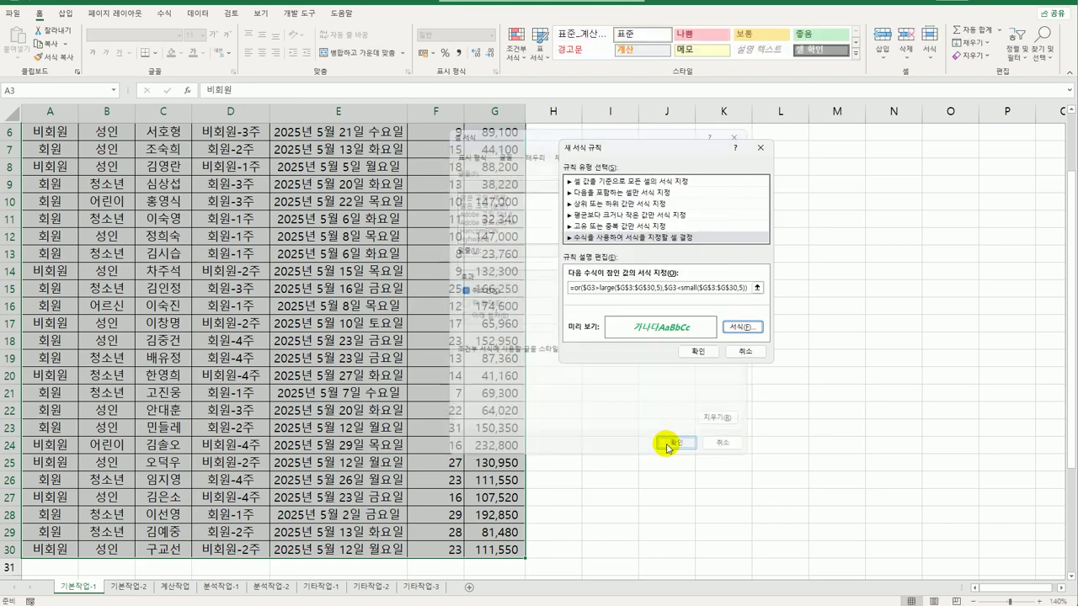
left_click(694, 350)
Check the formatted rows against the 금액 values throughout the table.
scroll(638, 368, "up", 2)
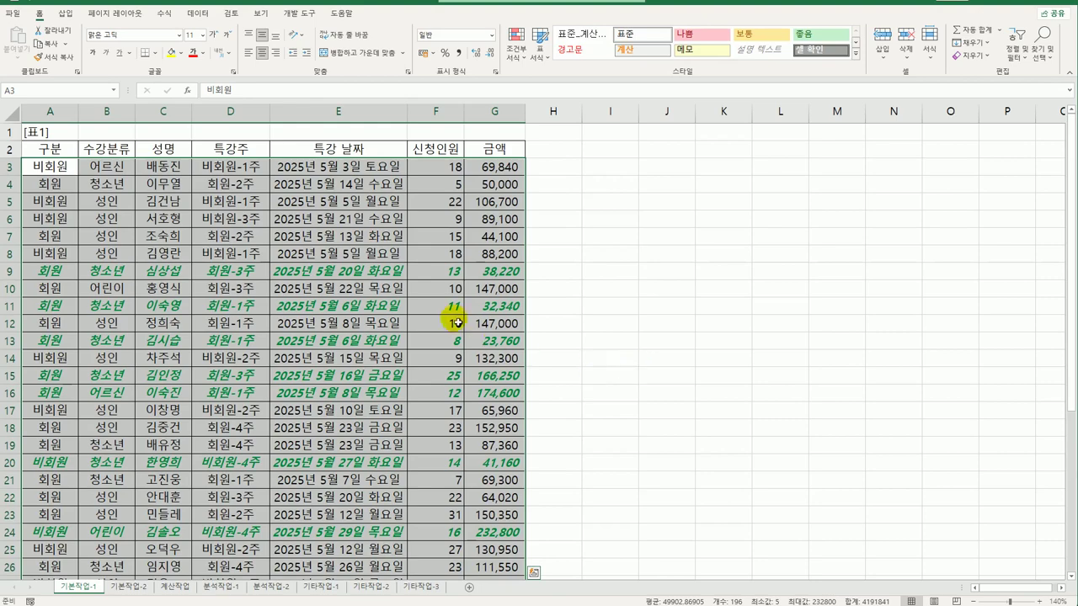
left_click(506, 376)
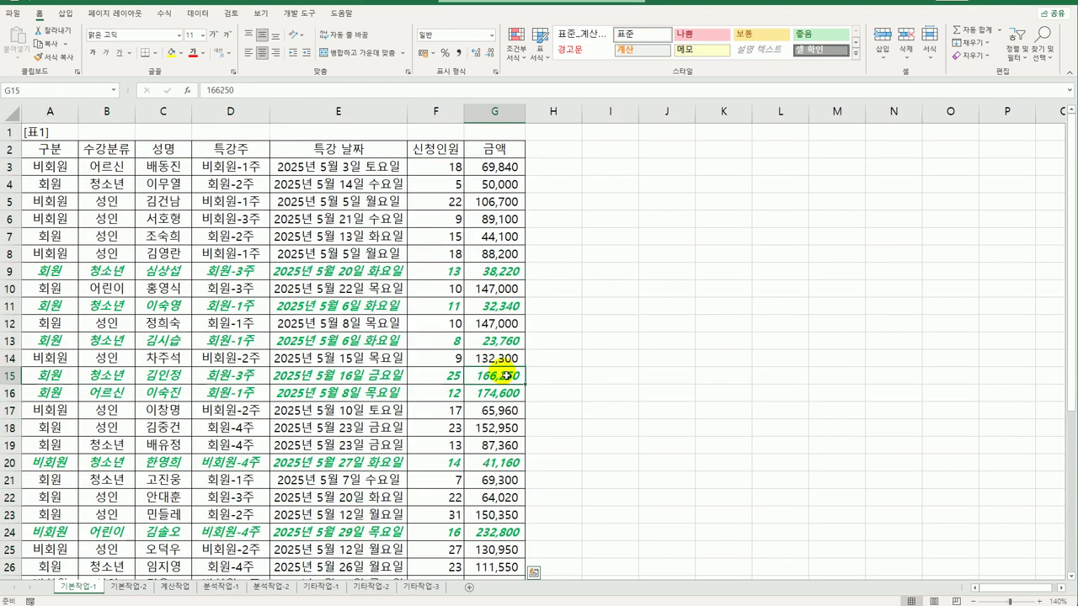
scroll(505, 377, "down", 3)
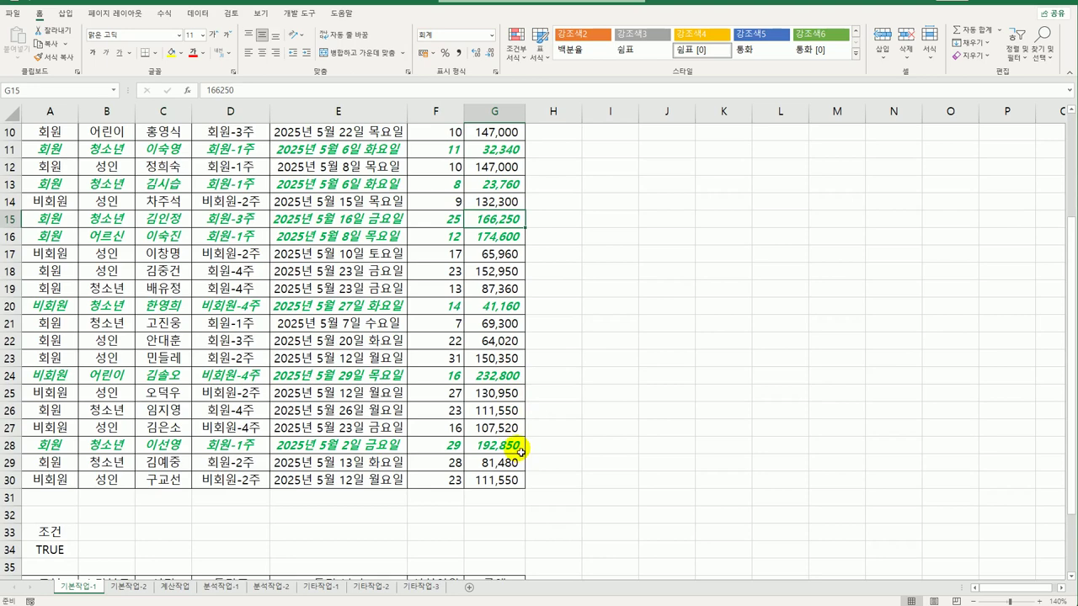
scroll(523, 453, "up", 3)
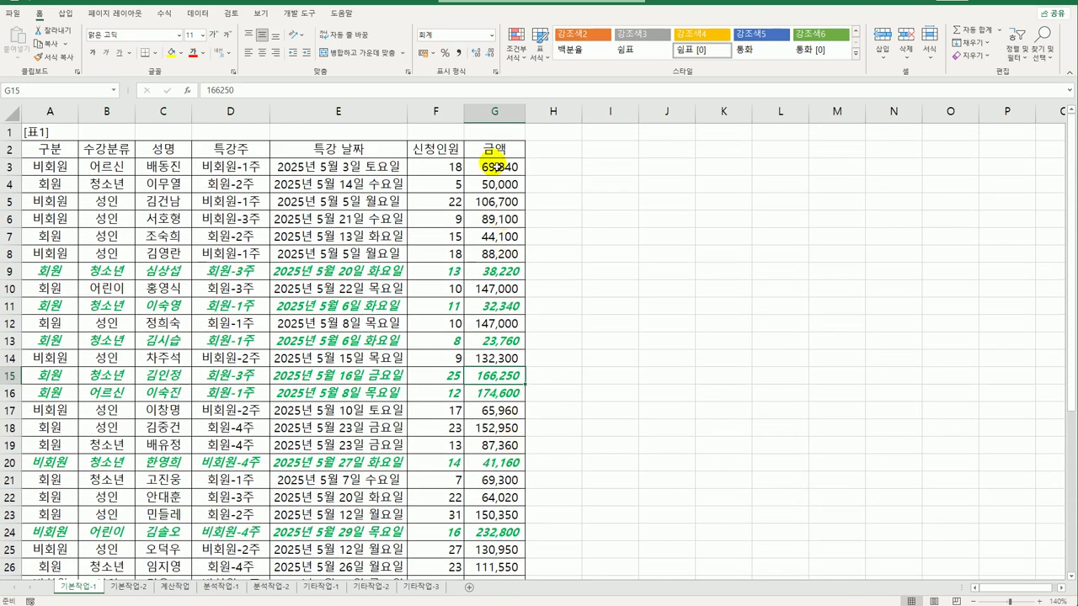
left_click(495, 168)
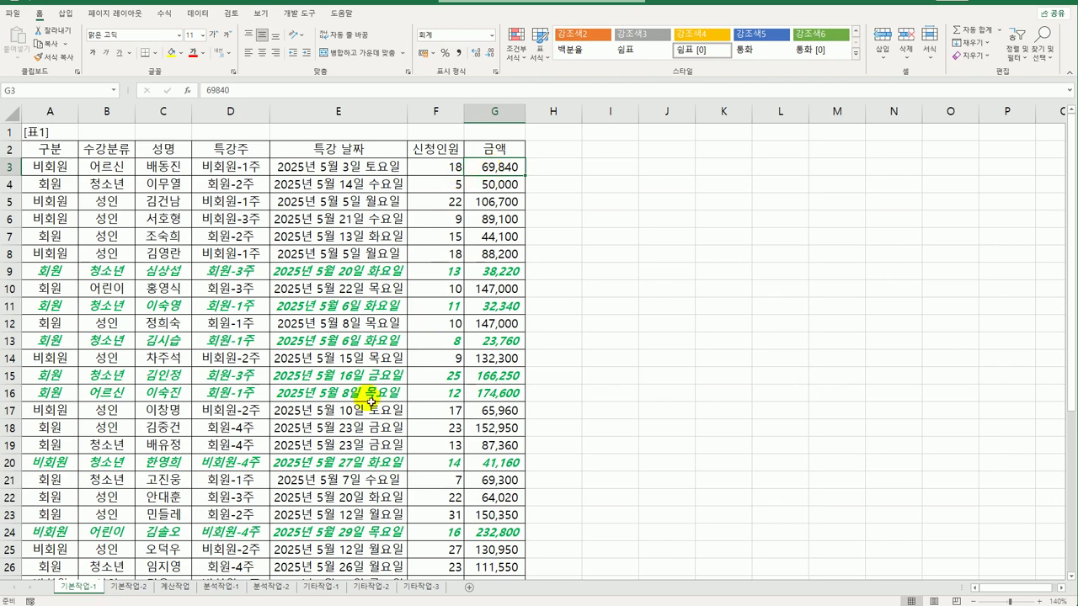
On the 기본작업-2 sheet, set the table range A2:G50, including its header row, as the print area.
left_click(135, 587)
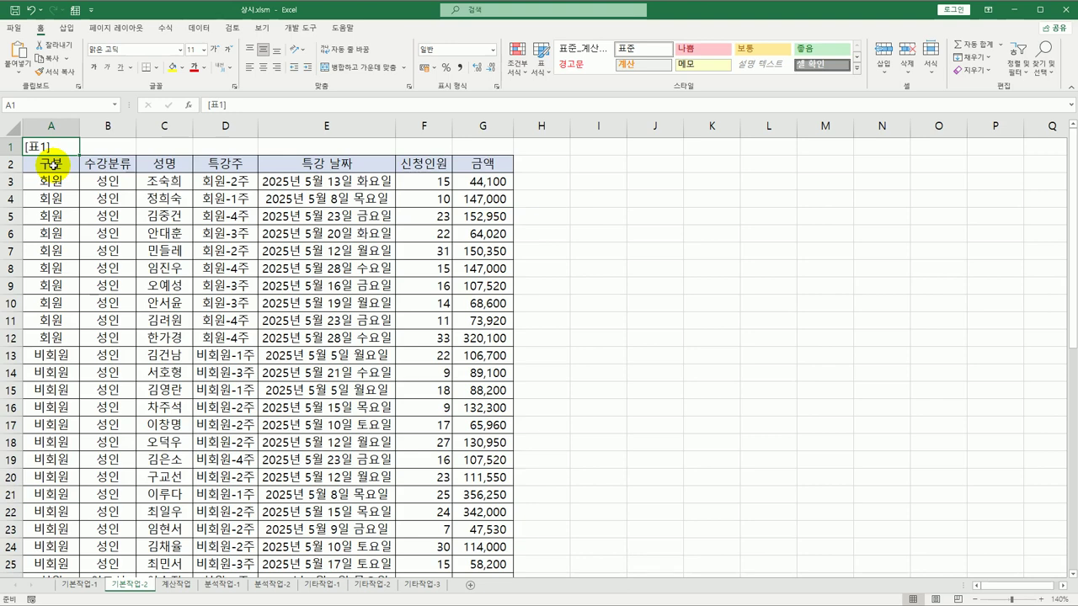
left_click_drag(53, 165, 488, 567)
scroll(395, 373, "up", 8)
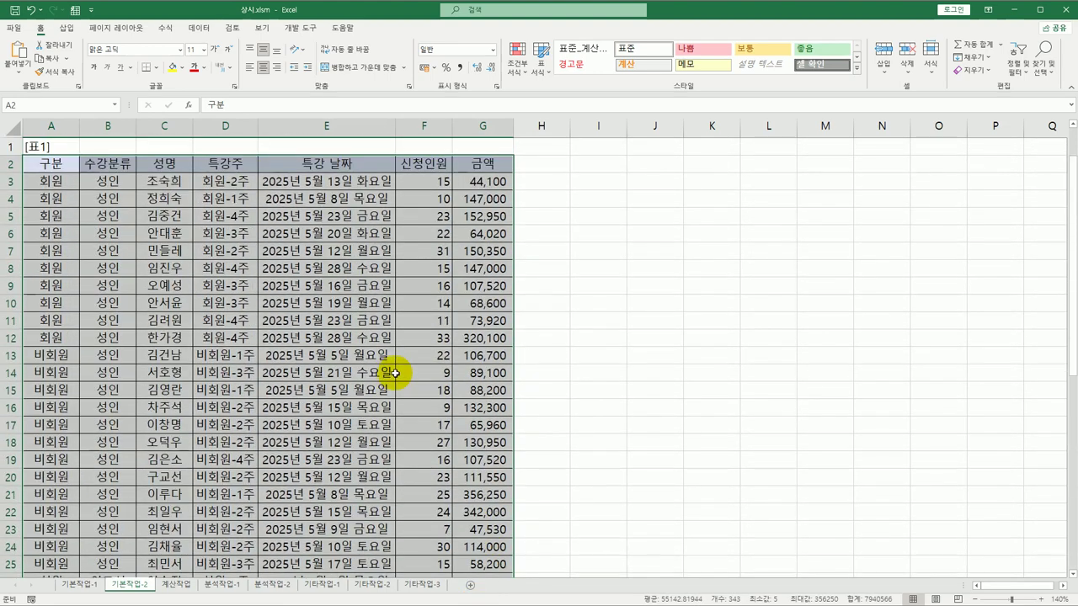
left_click(133, 30)
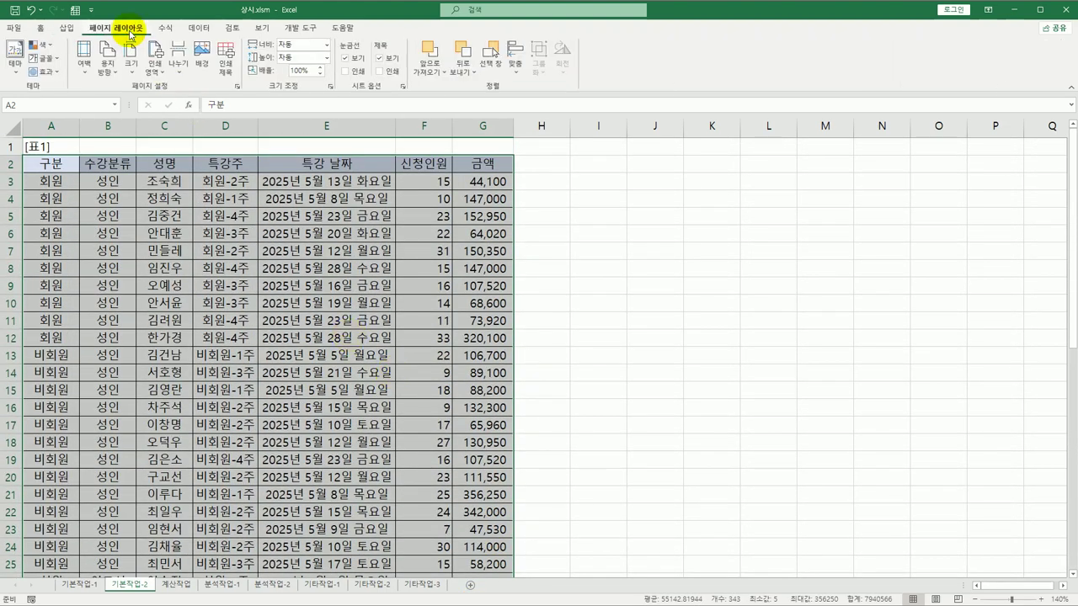
left_click(152, 69)
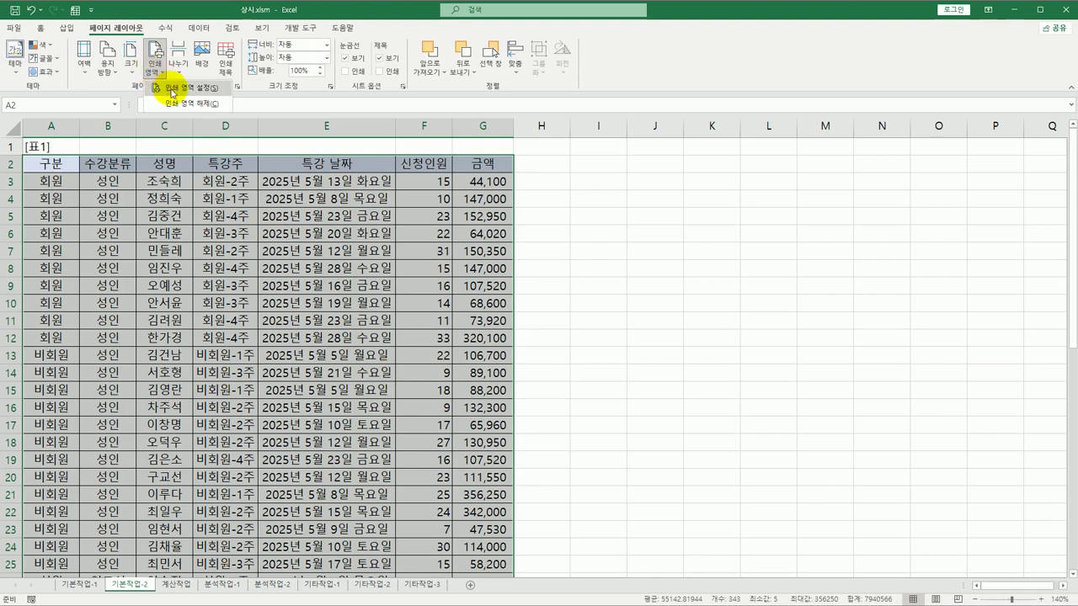
left_click(172, 89)
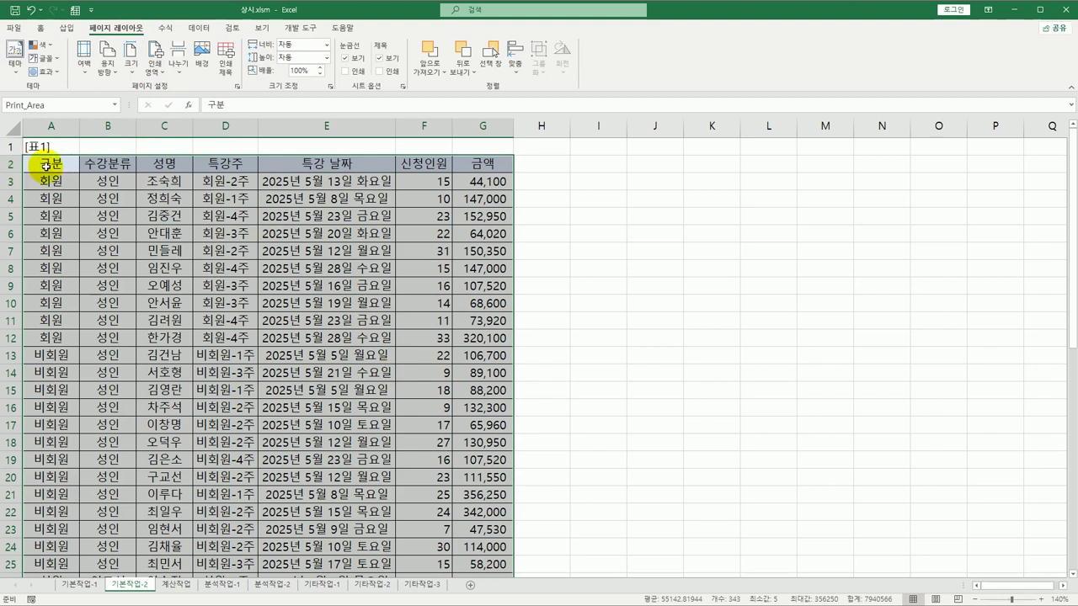
Set row 2 ($2:$2) as the print title row that repeats on every page.
left_click(225, 73)
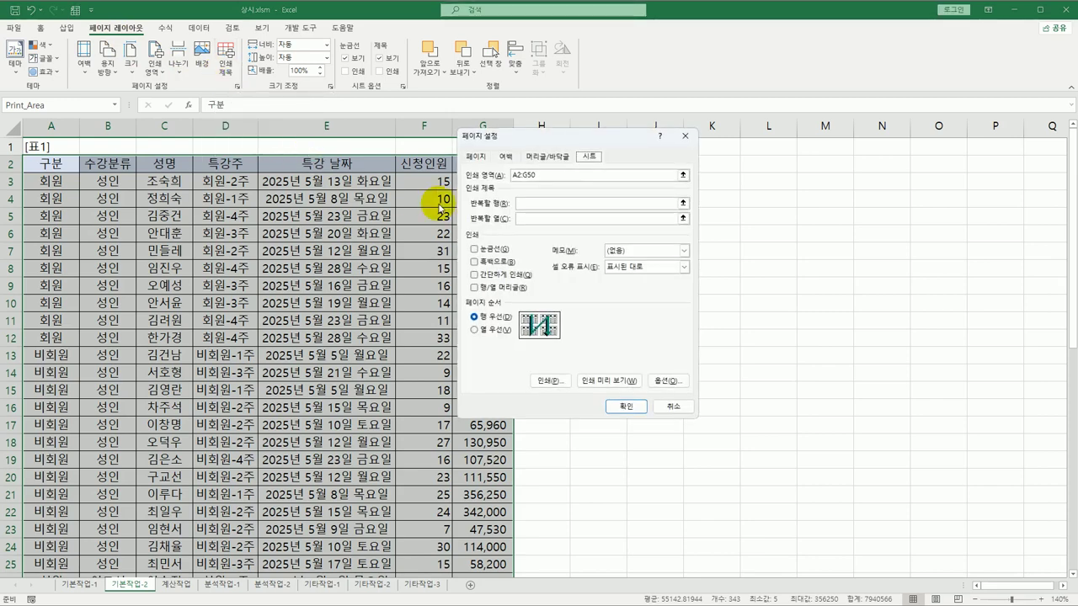
left_click(565, 203)
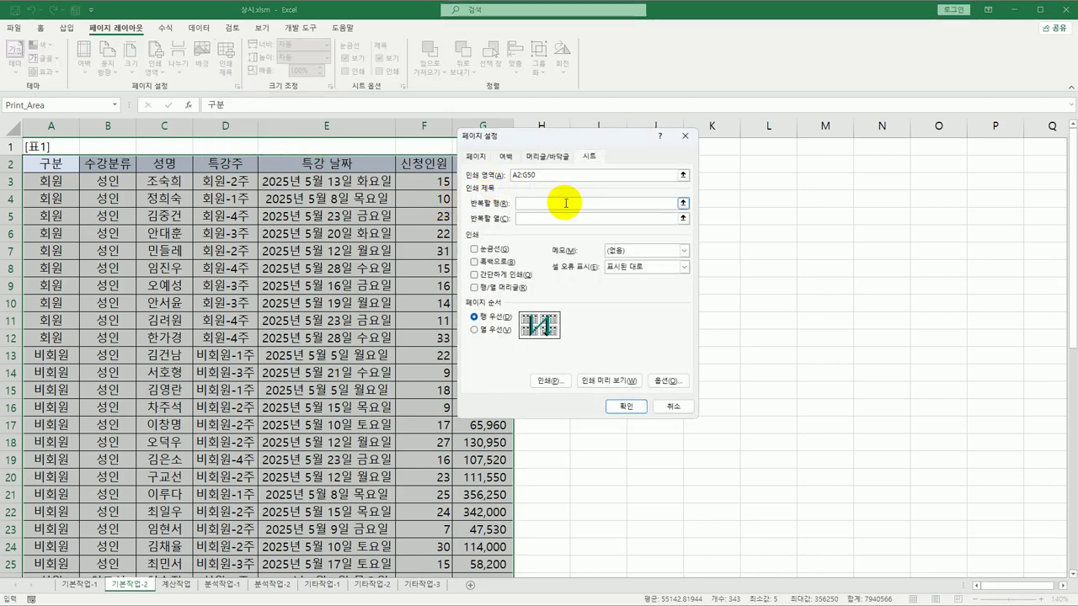
left_click(11, 164)
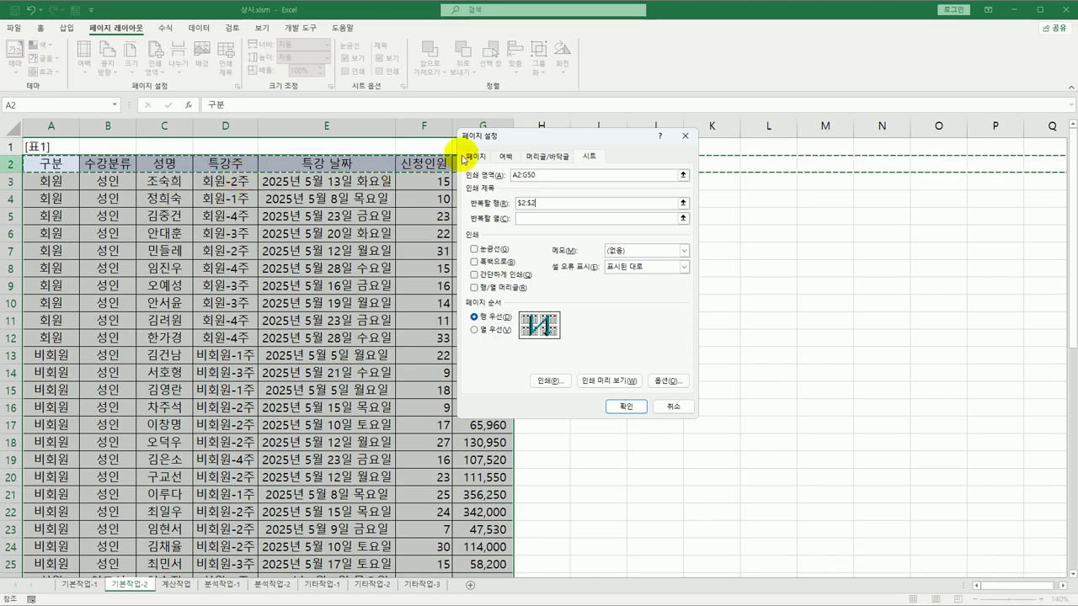
Set the paper orientation to landscape (가로) and center the printout horizontally on the page.
left_click(475, 157)
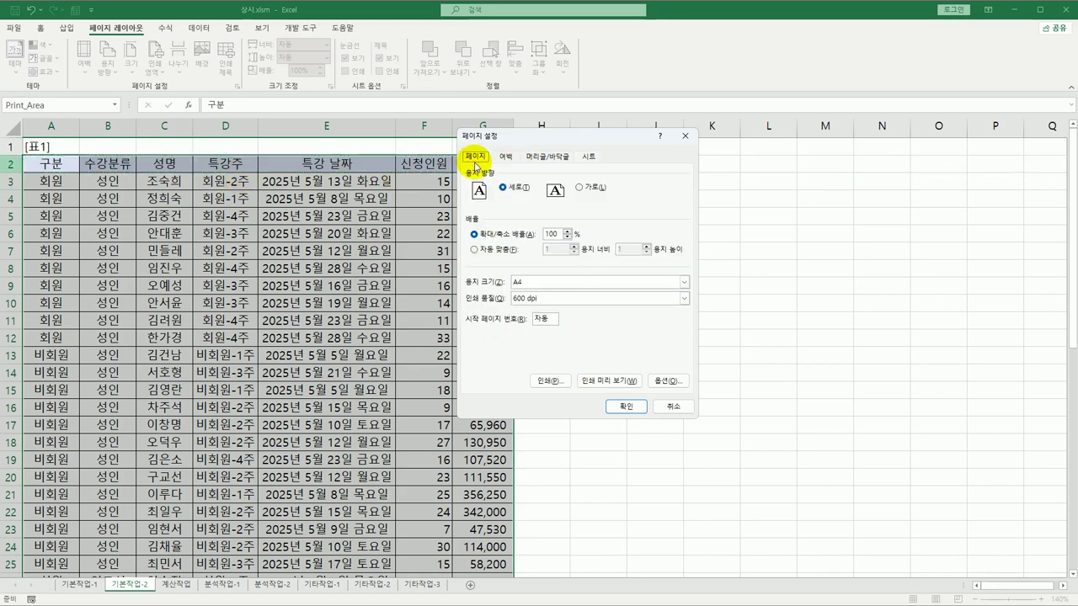
left_click(584, 189)
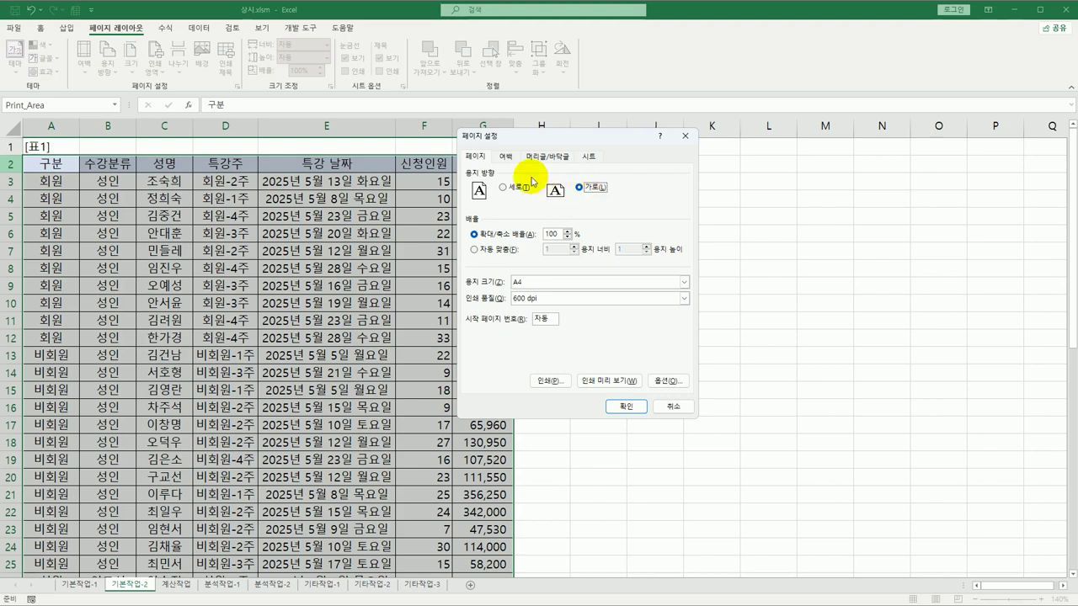
left_click(505, 156)
left_click_drag(530, 141, 627, 139)
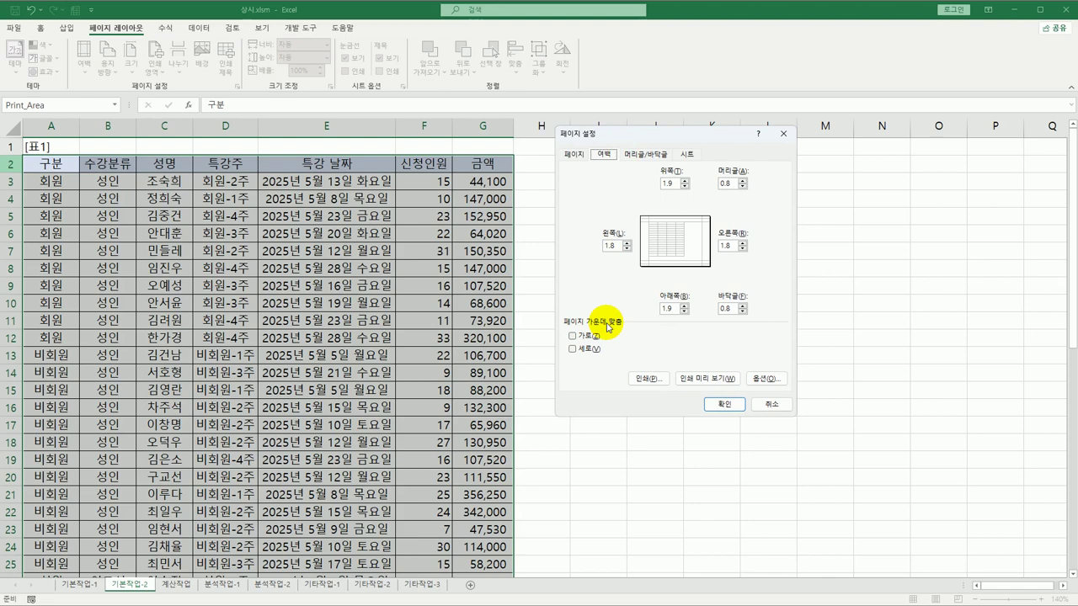
left_click(585, 337)
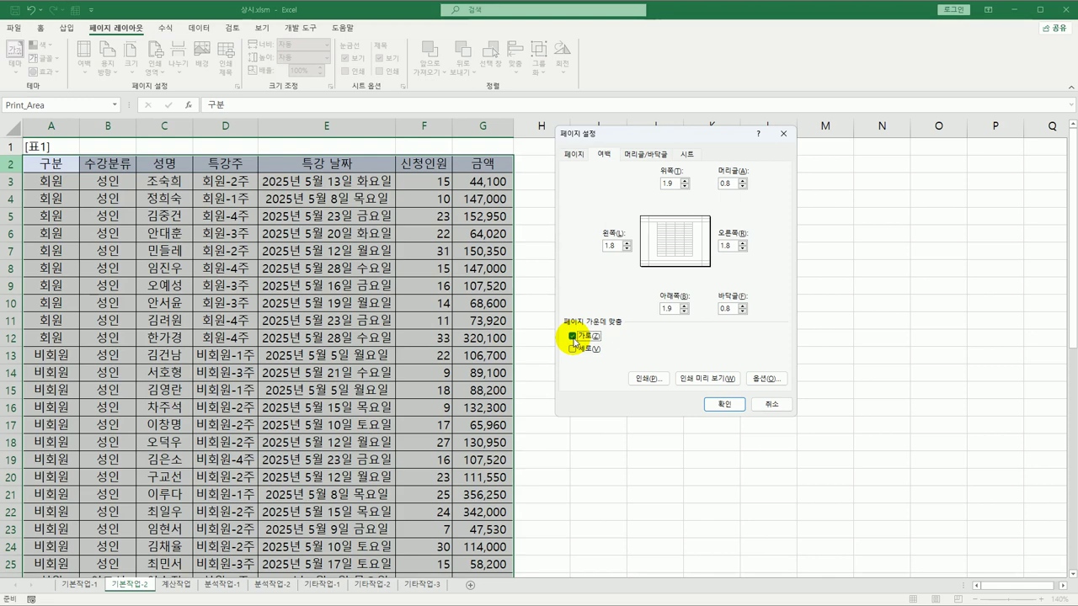
Enable a different first page and enter 특강 신청 현황 in the center section of the first-page header.
left_click(638, 154)
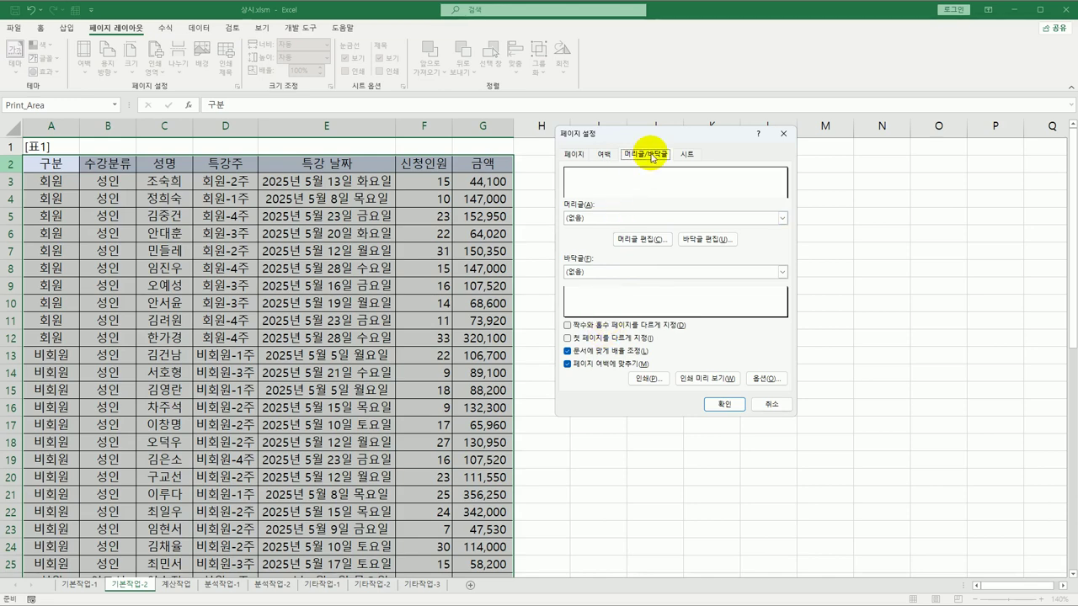
left_click(583, 339)
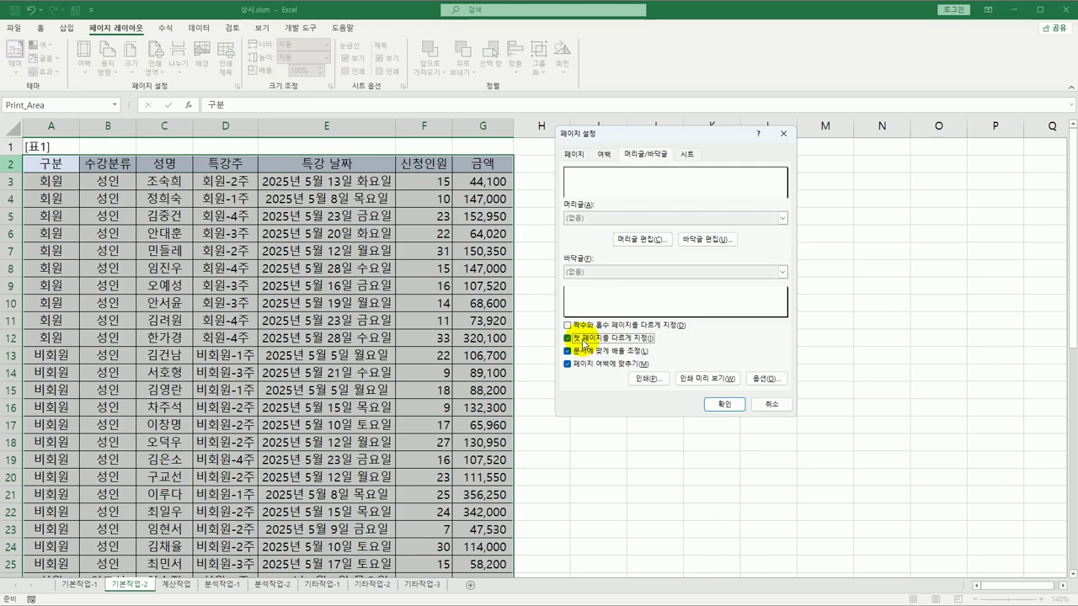
left_click(627, 240)
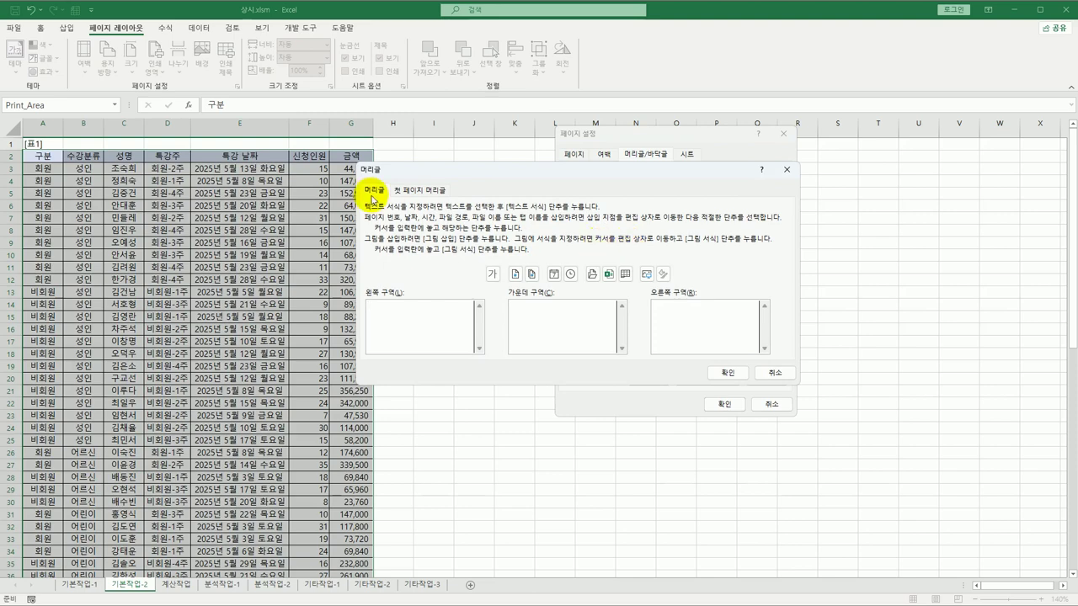
left_click(375, 192)
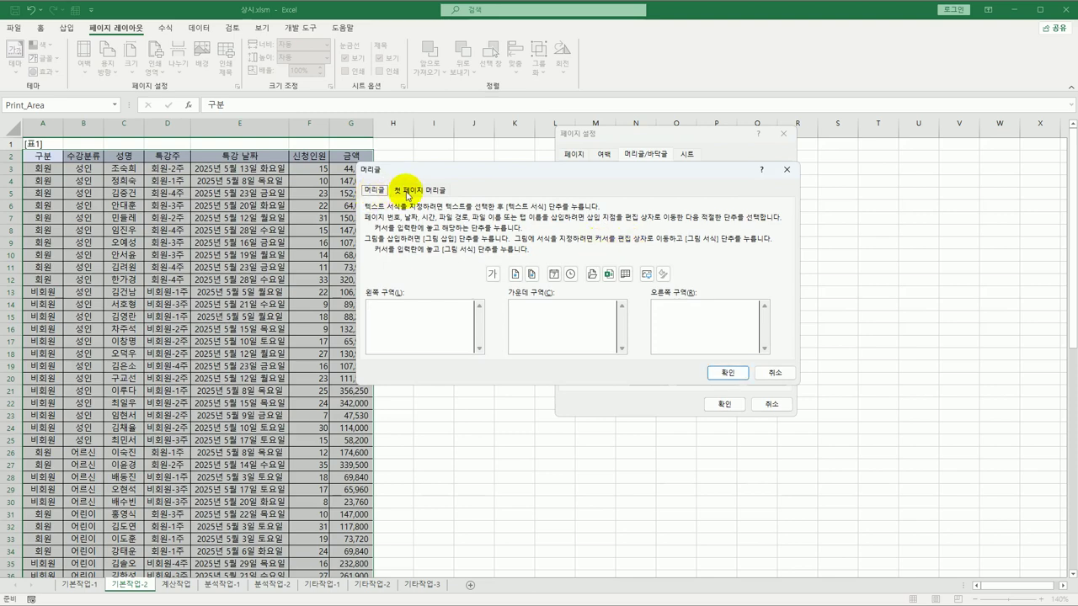
left_click(407, 192)
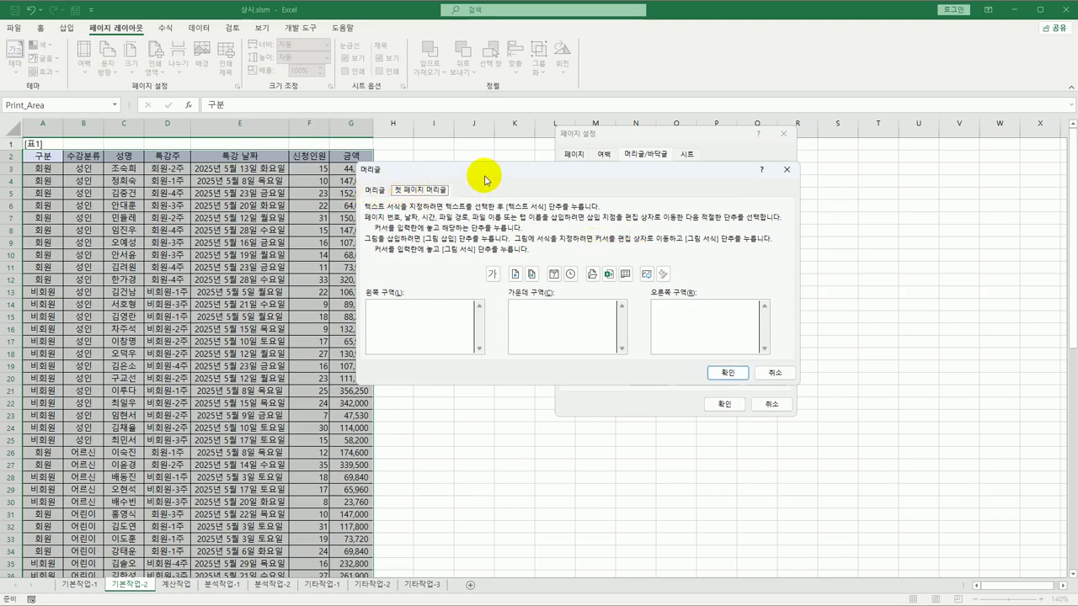
left_click_drag(480, 177, 523, 191)
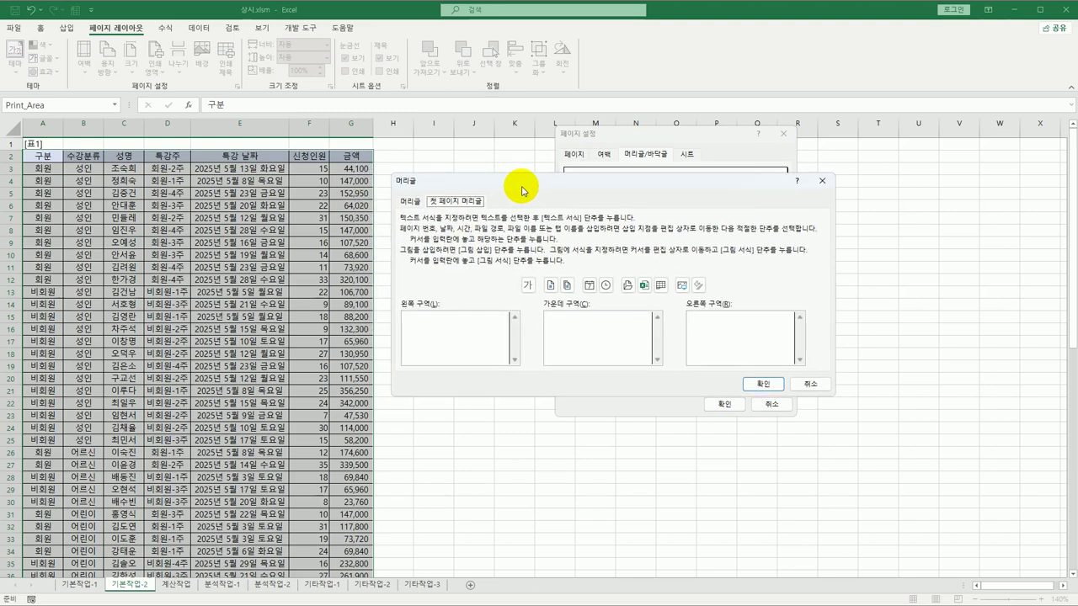
left_click(564, 339)
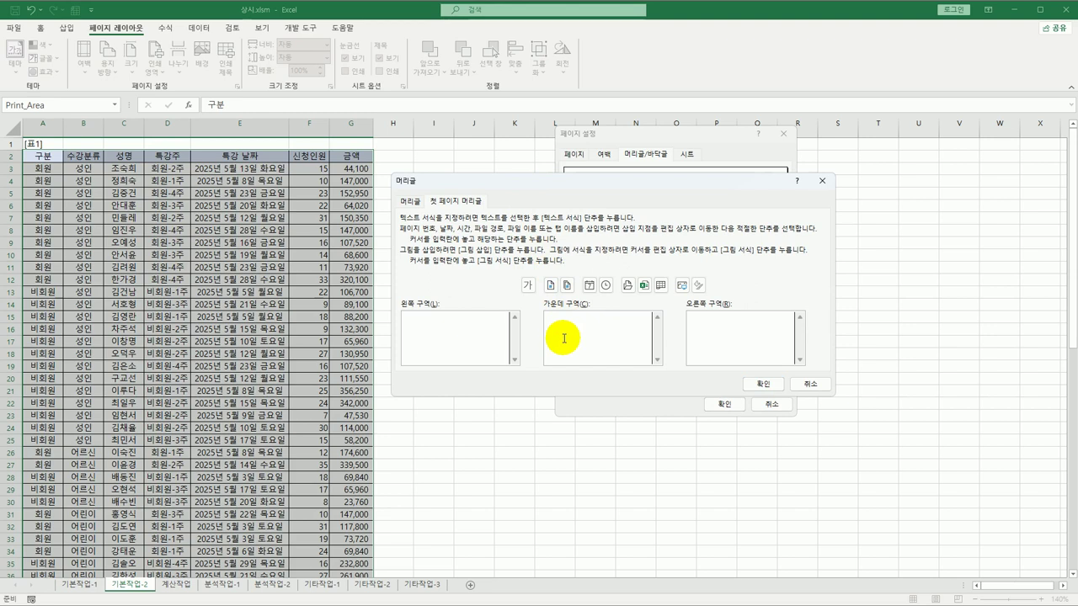
type("특강 신ㅊ청 현황")
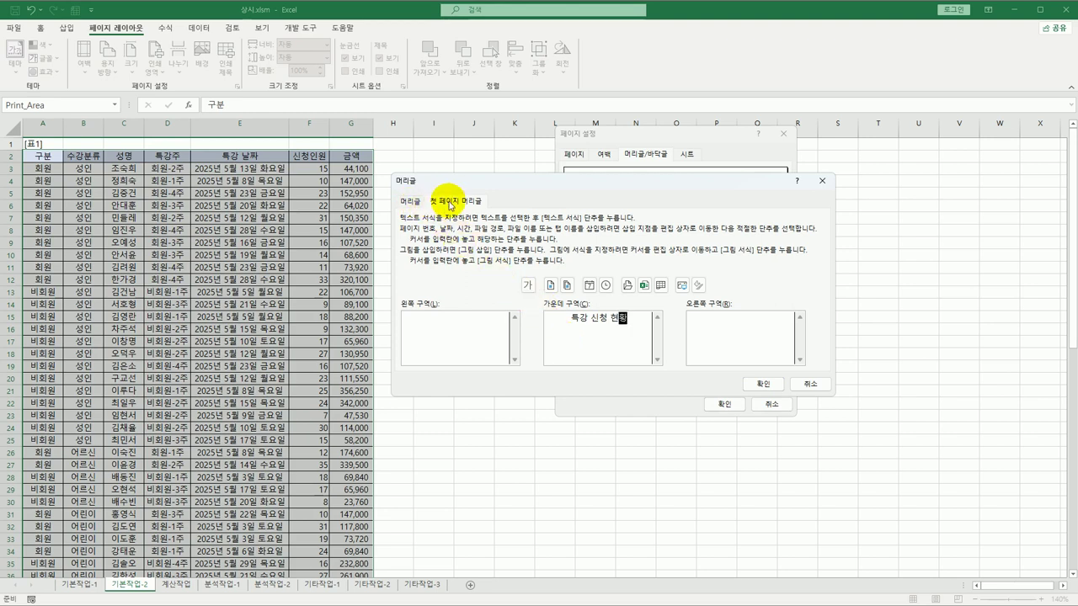
Insert the current date code &[날짜] in the right section of the regular page header and apply the page setup.
left_click(416, 204)
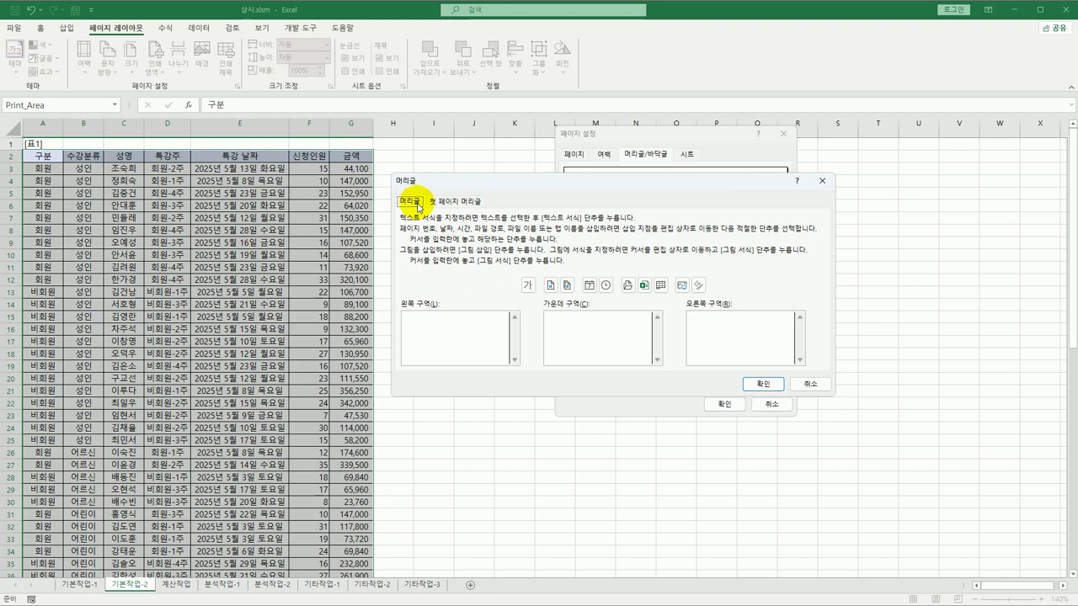
left_click(718, 335)
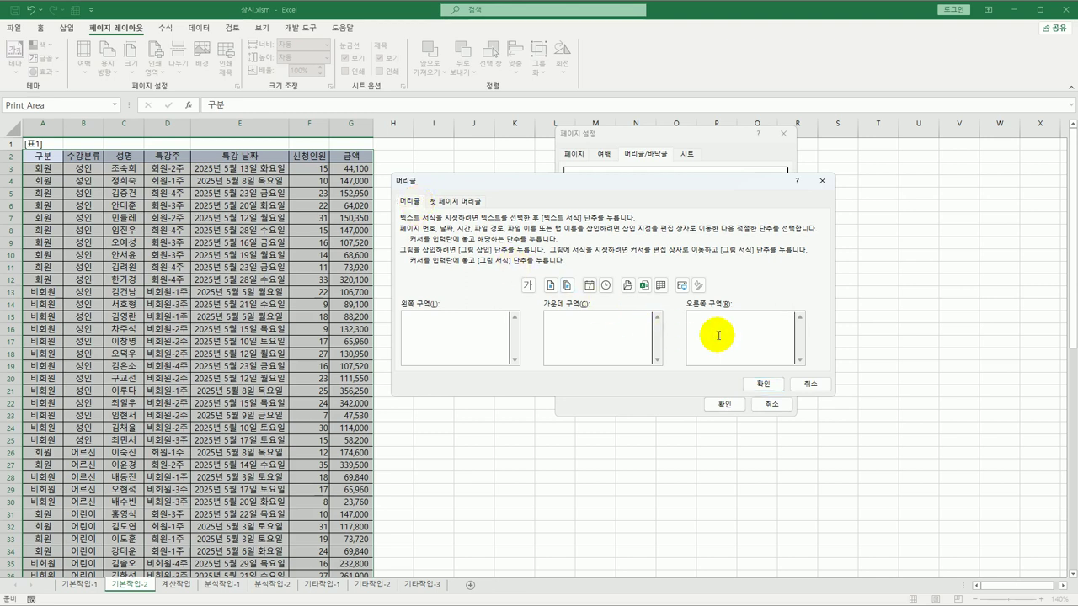
left_click(588, 290)
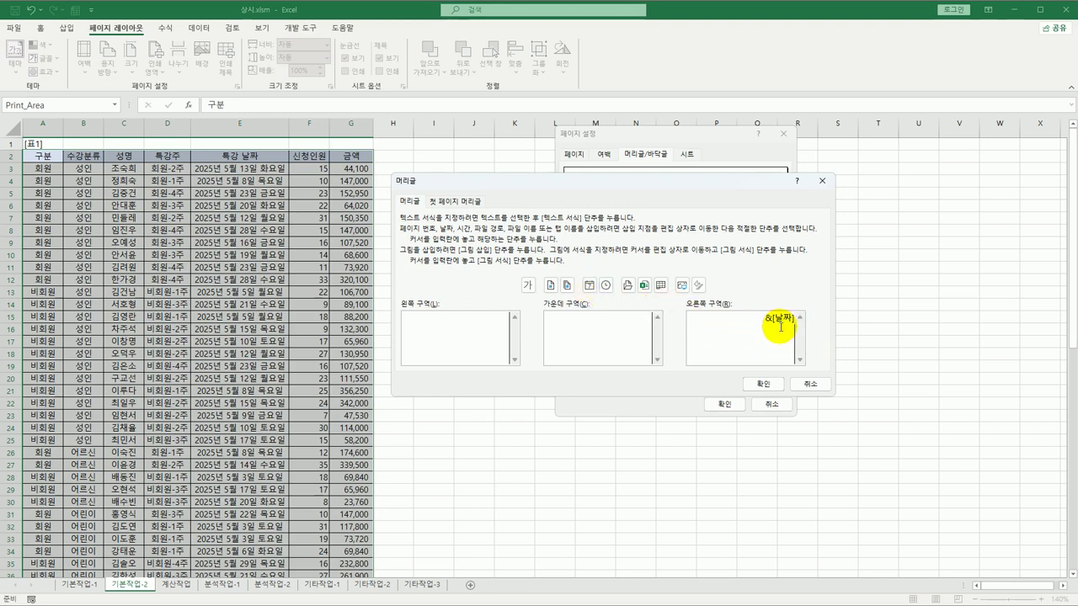
left_click(763, 384)
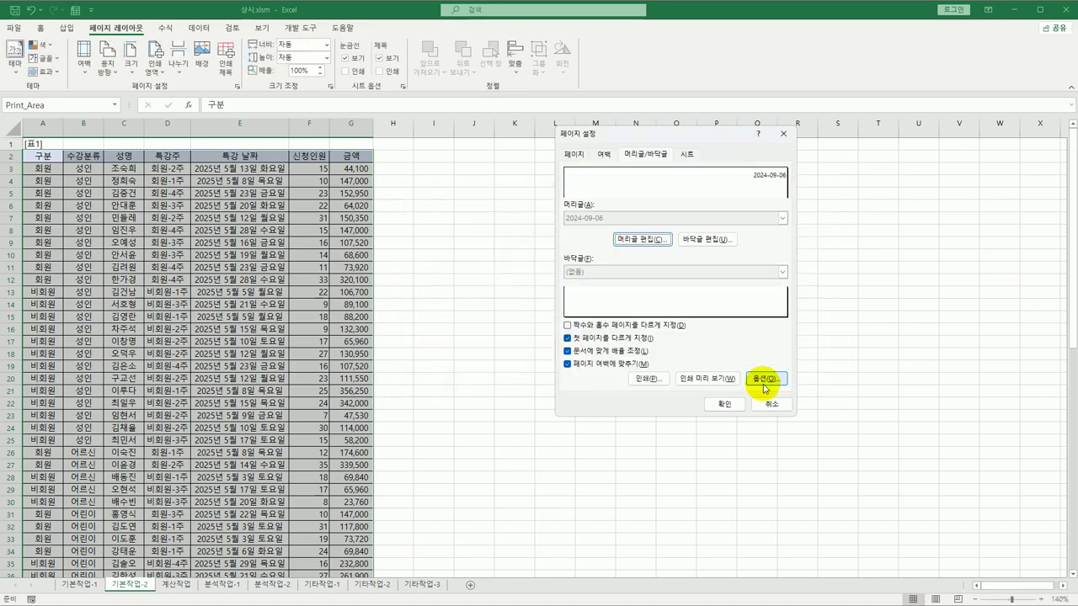
left_click(721, 411)
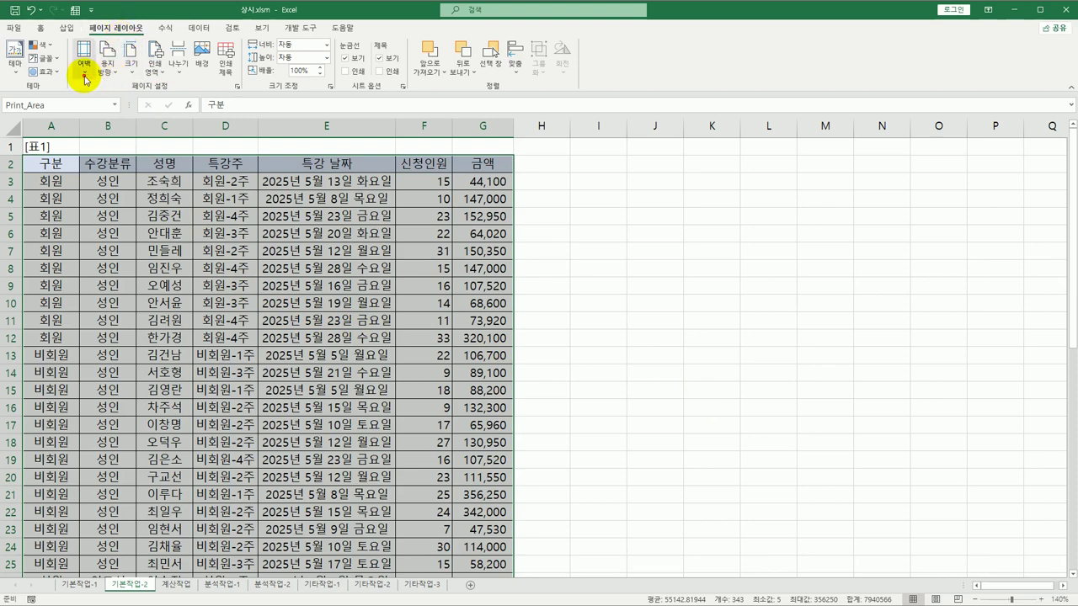
Apply the narrow (좁게) margins preset, and set the top margin to 3 and the header margin to 2.
left_click(85, 80)
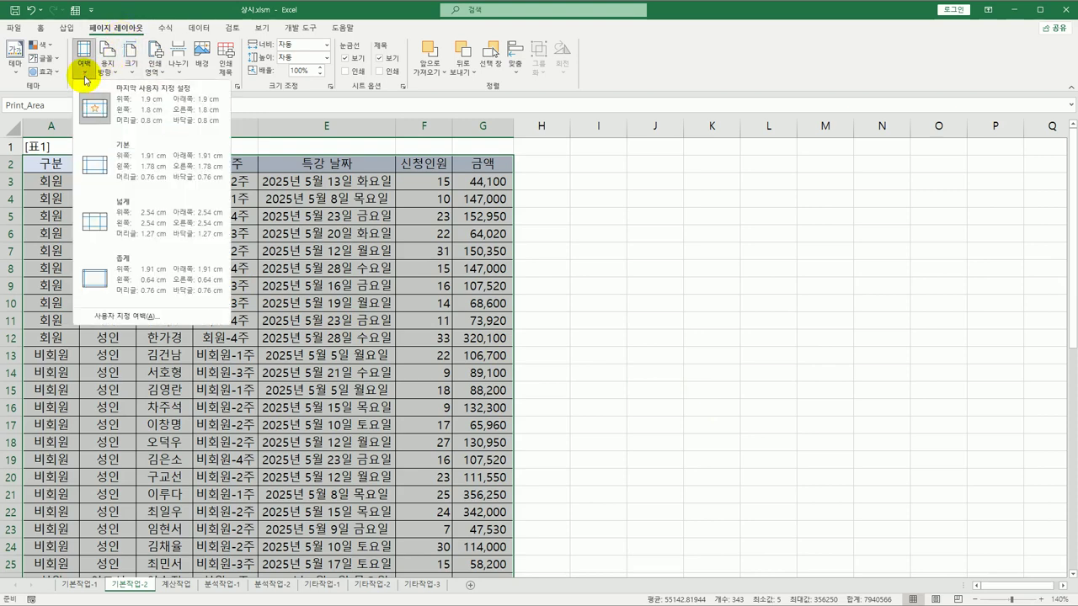
left_click(132, 273)
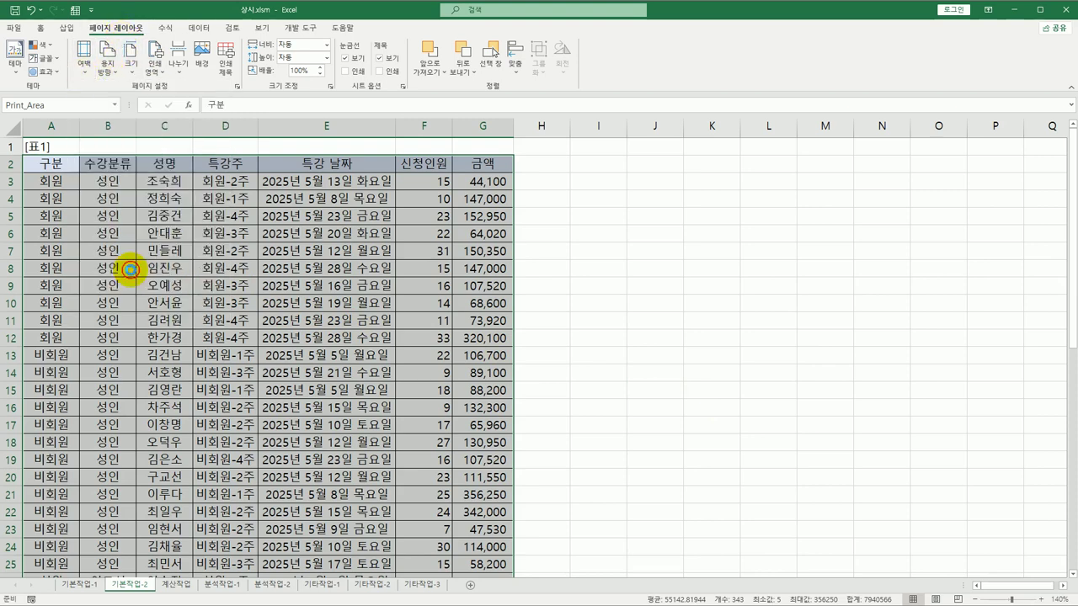
left_click(237, 90)
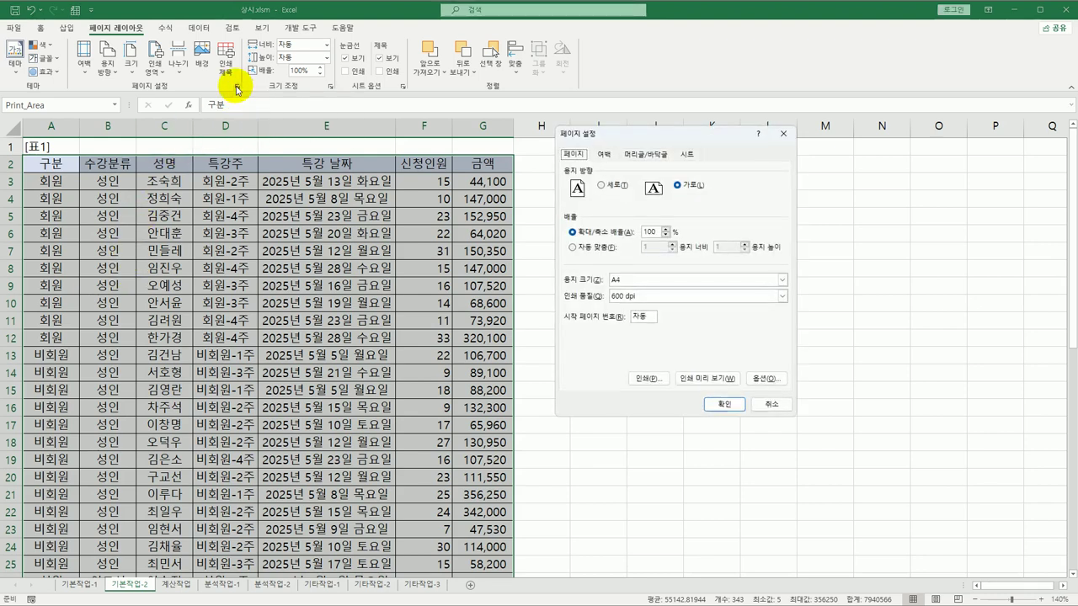
left_click(604, 155)
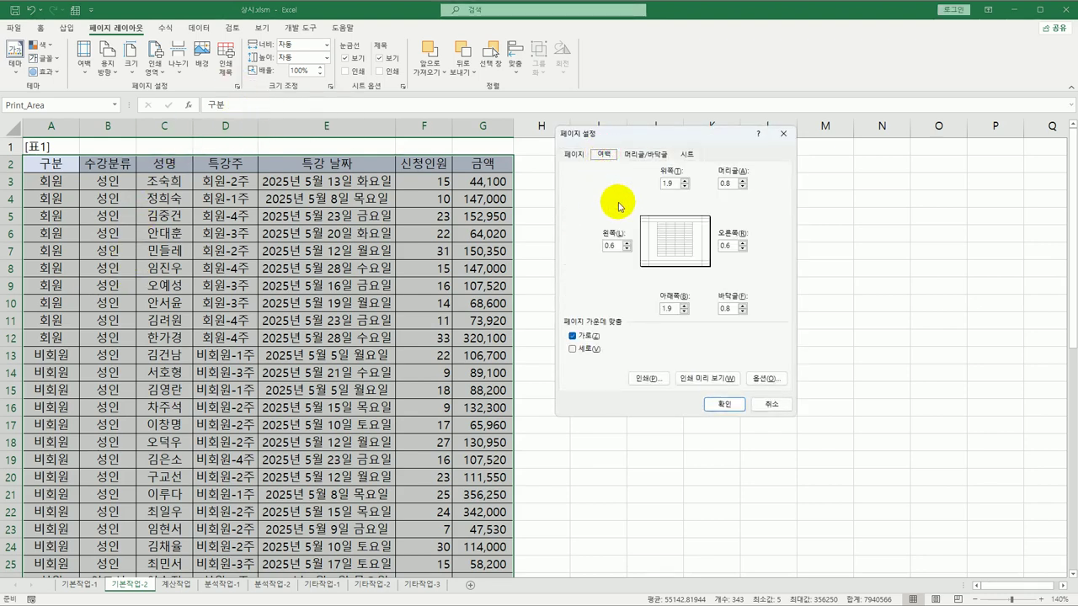
left_click(648, 179)
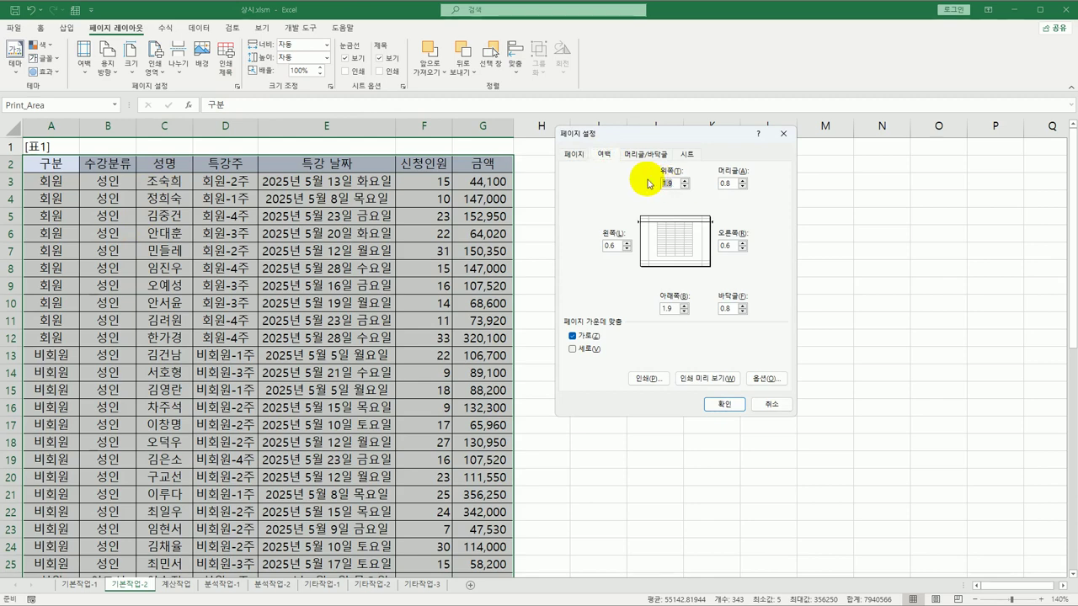
type("3")
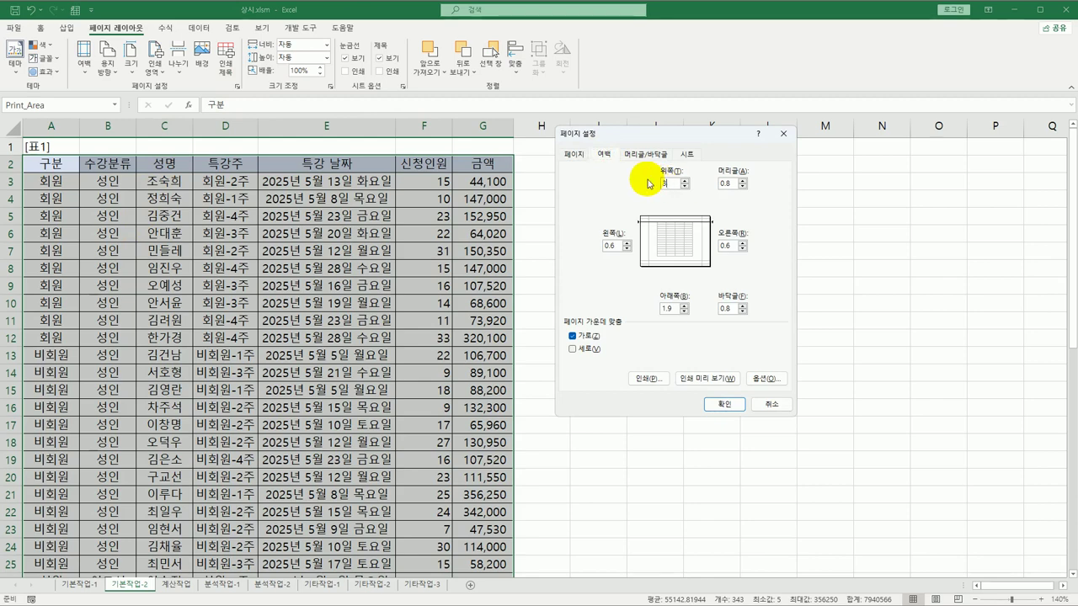
left_click(710, 184)
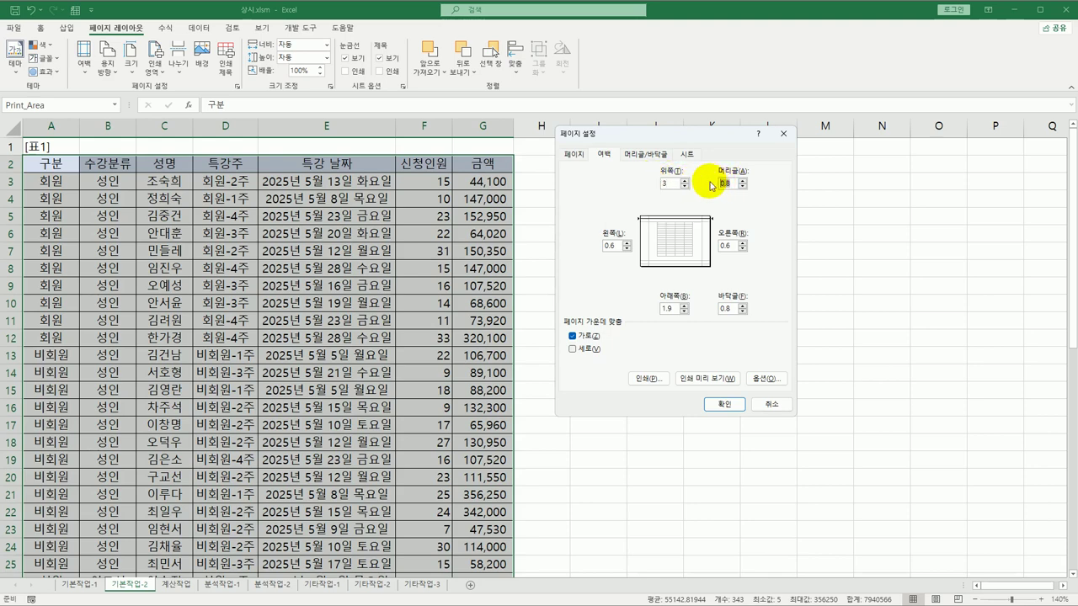
type("2")
left_click(725, 404)
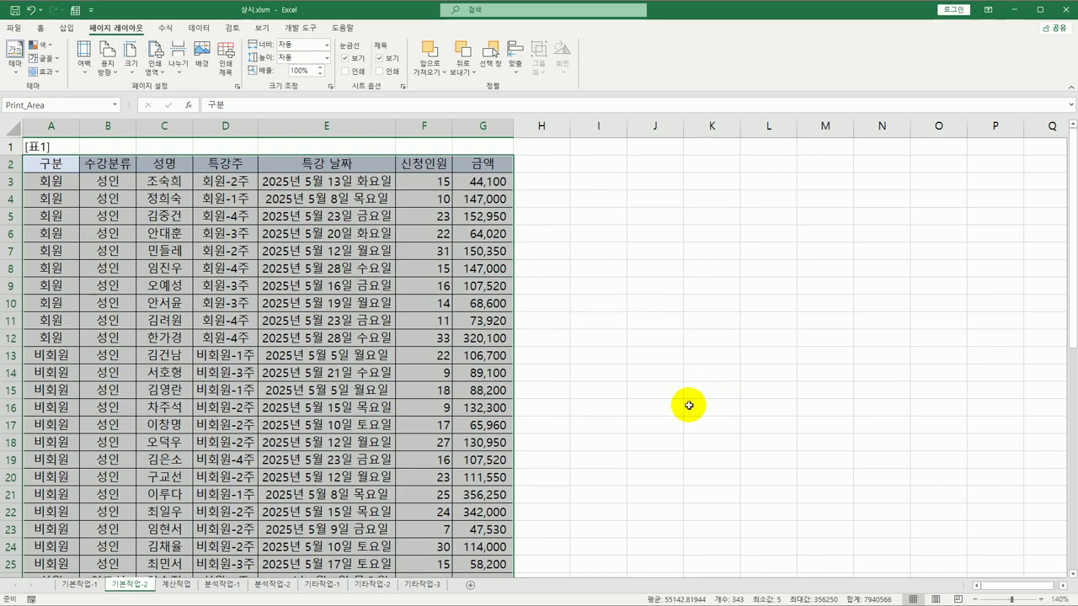
Insert page breaks above row 13, where the adult 비회원 rows start, and above row 26, where 어르신 starts.
left_click(71, 167)
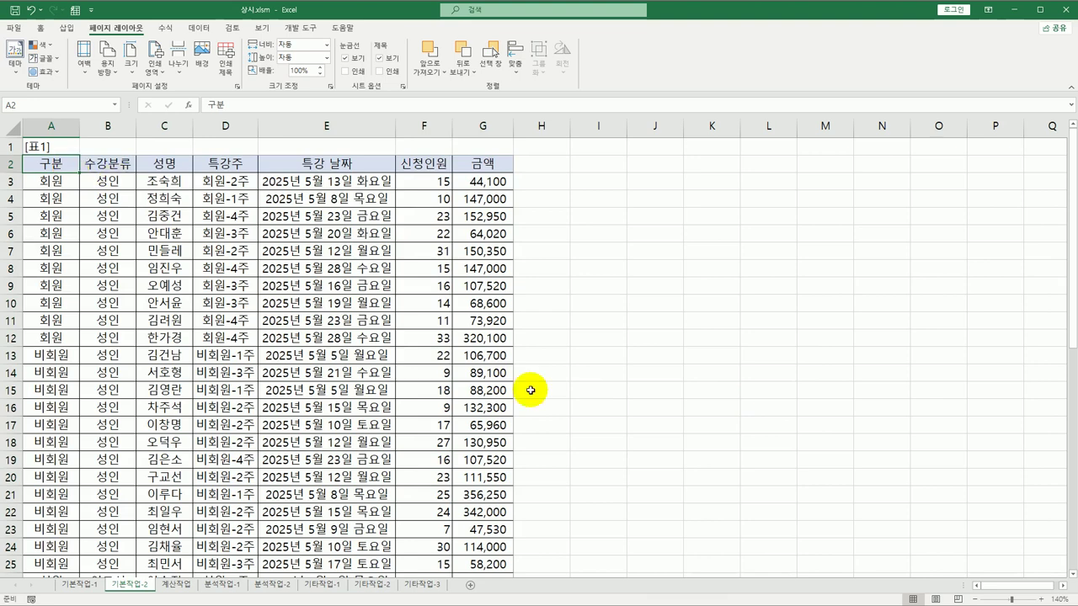
left_click(52, 353)
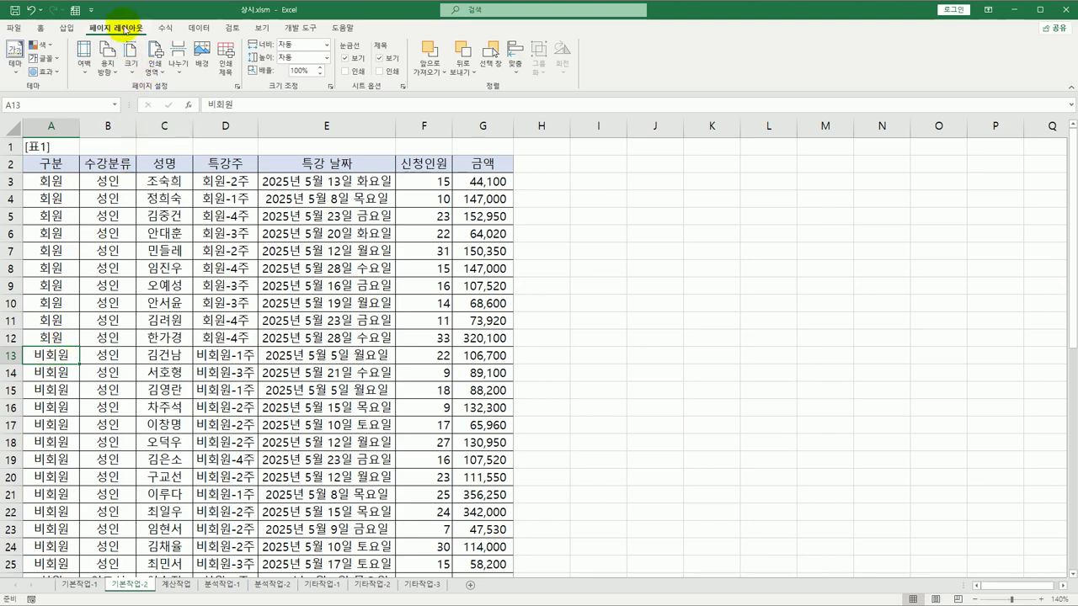
left_click(178, 62)
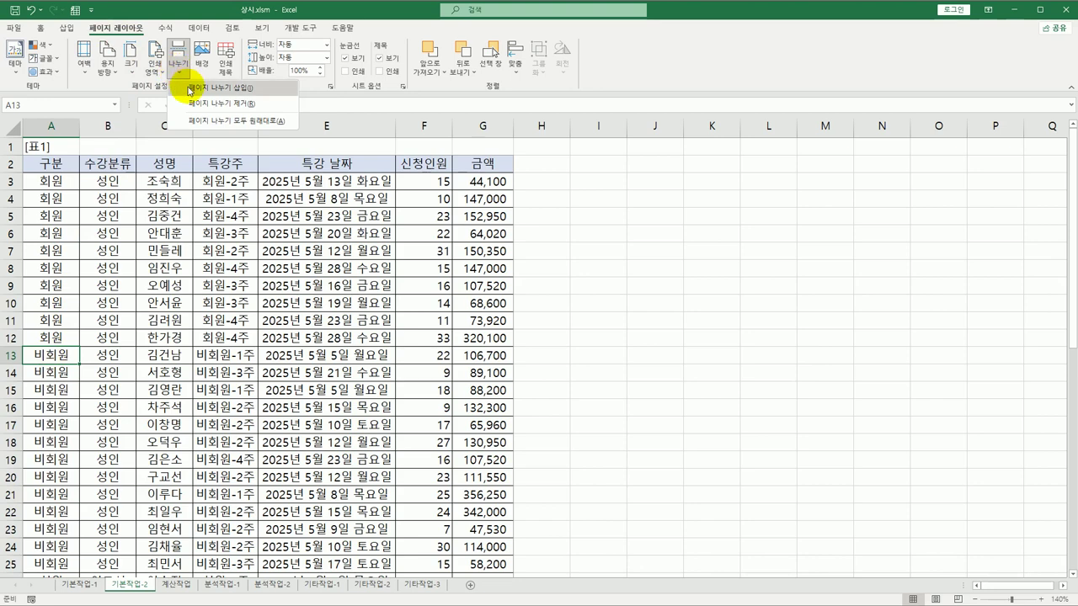
left_click(188, 90)
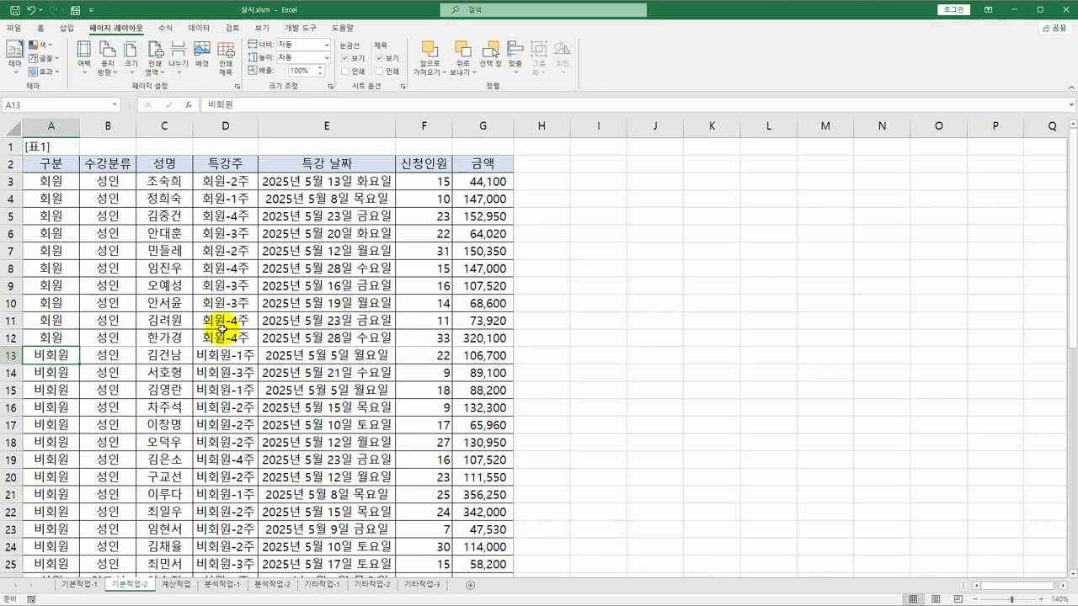
scroll(221, 329, "down", 3)
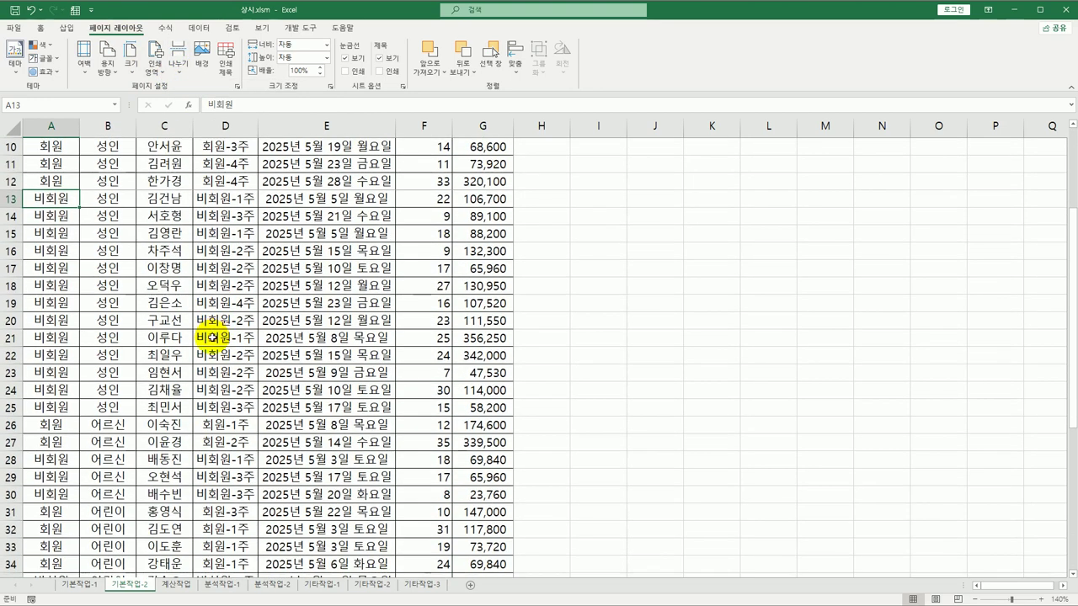
left_click(64, 431)
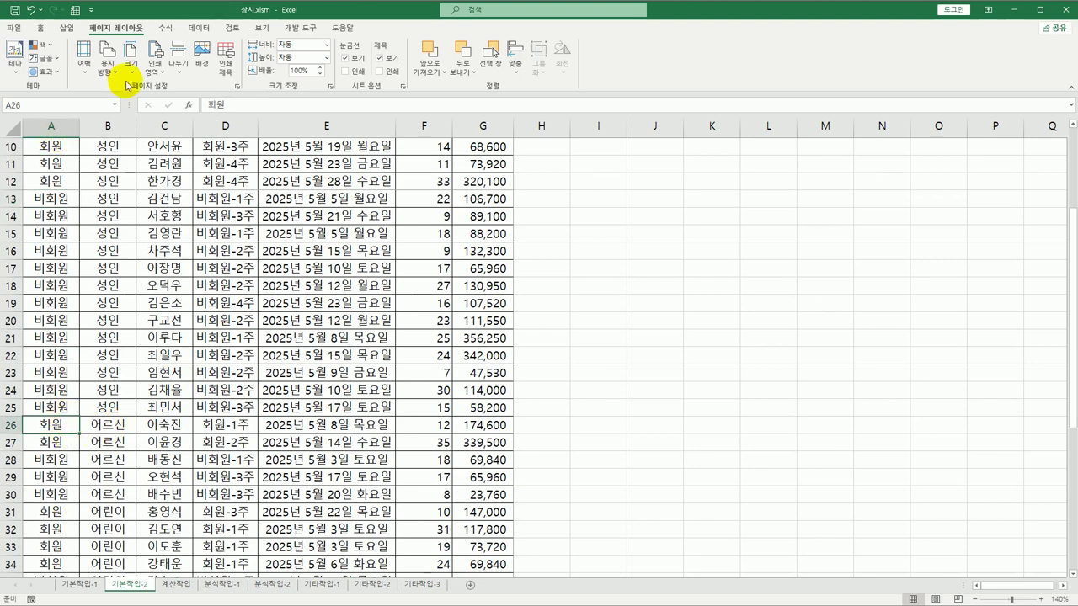
left_click(178, 70)
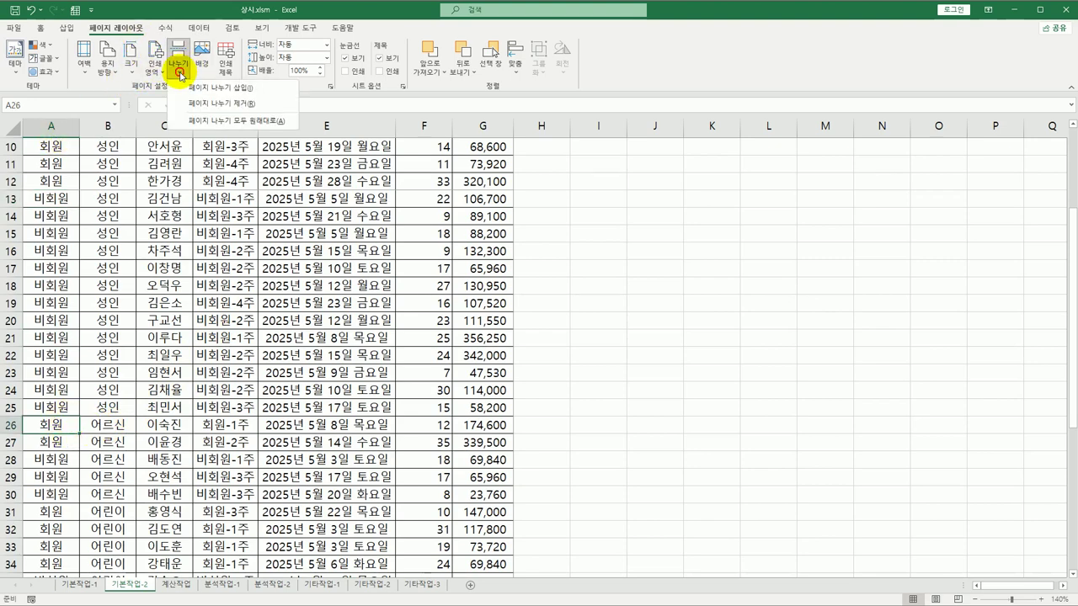
left_click(189, 88)
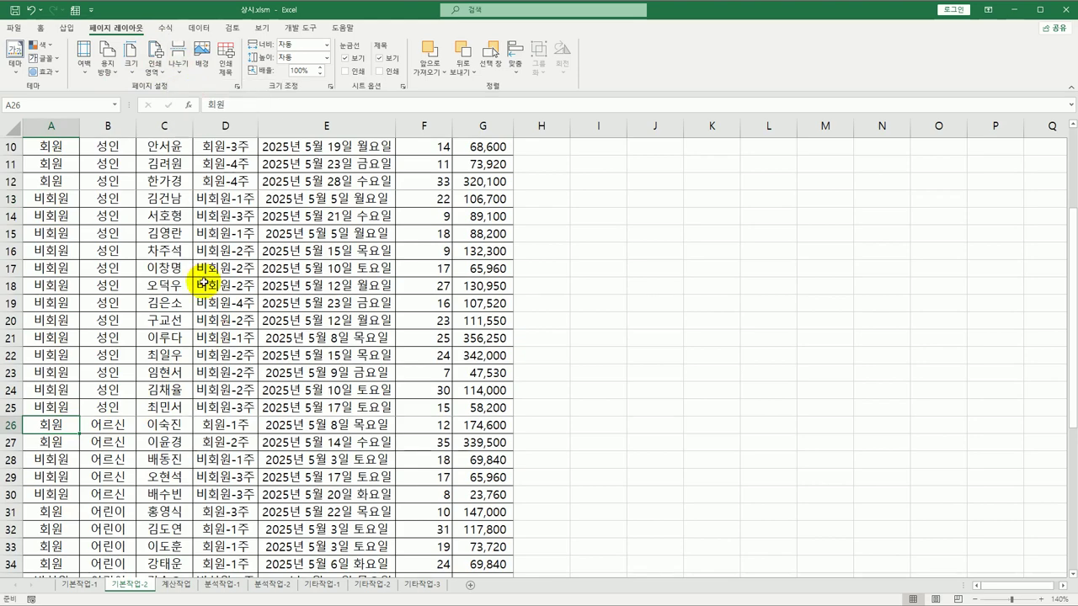
Insert page breaks above row 31, where the 어린이 rows start, and above row 37, where the 청소년 rows start.
scroll(186, 294, "down", 3)
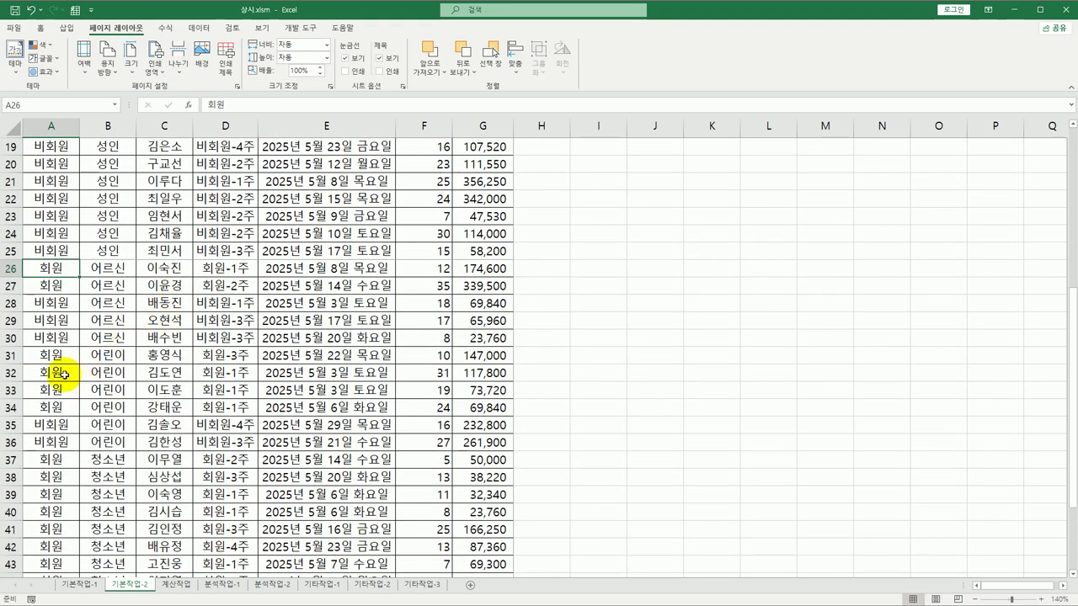
left_click(52, 355)
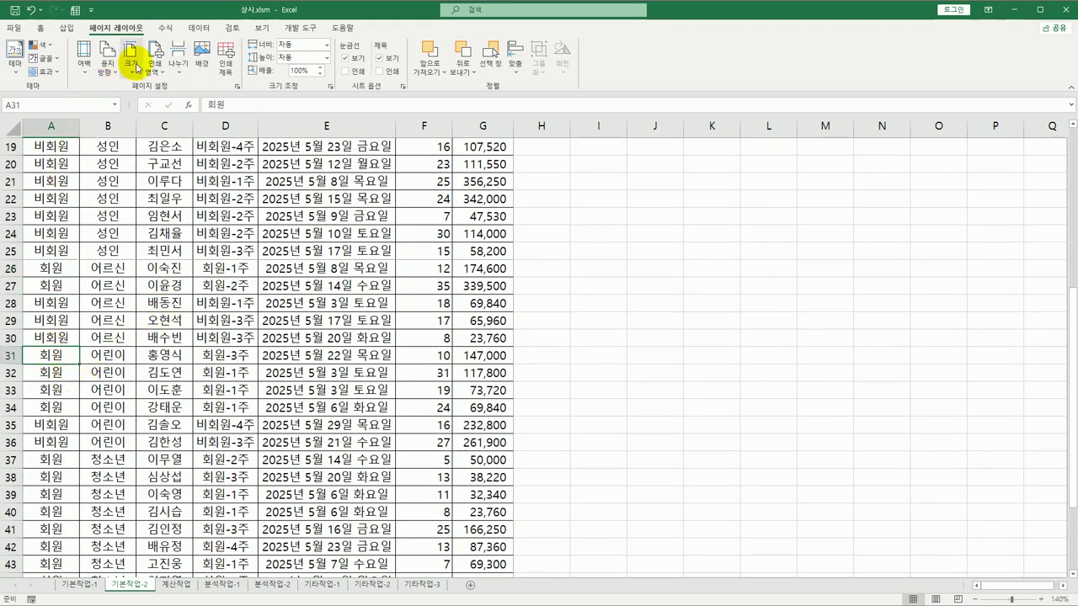
left_click(176, 59)
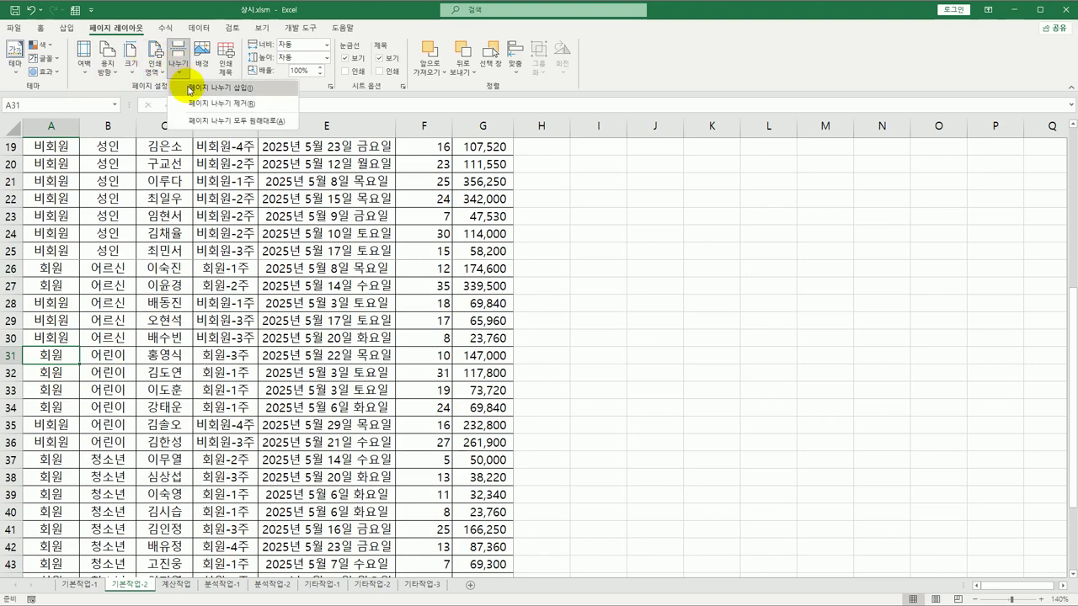
left_click(190, 88)
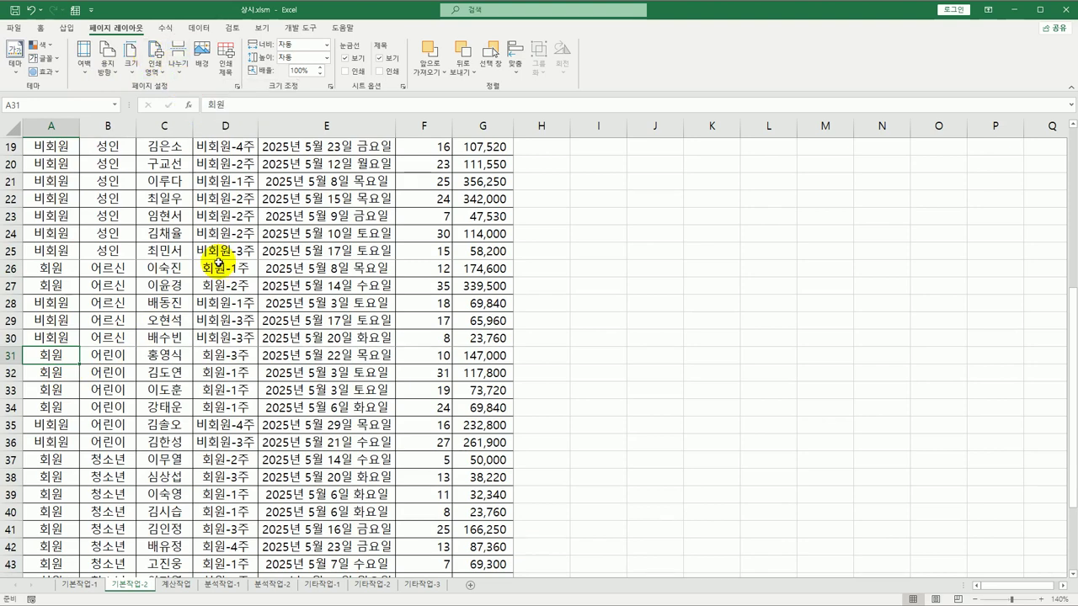
scroll(218, 263, "down", 3)
left_click(56, 307)
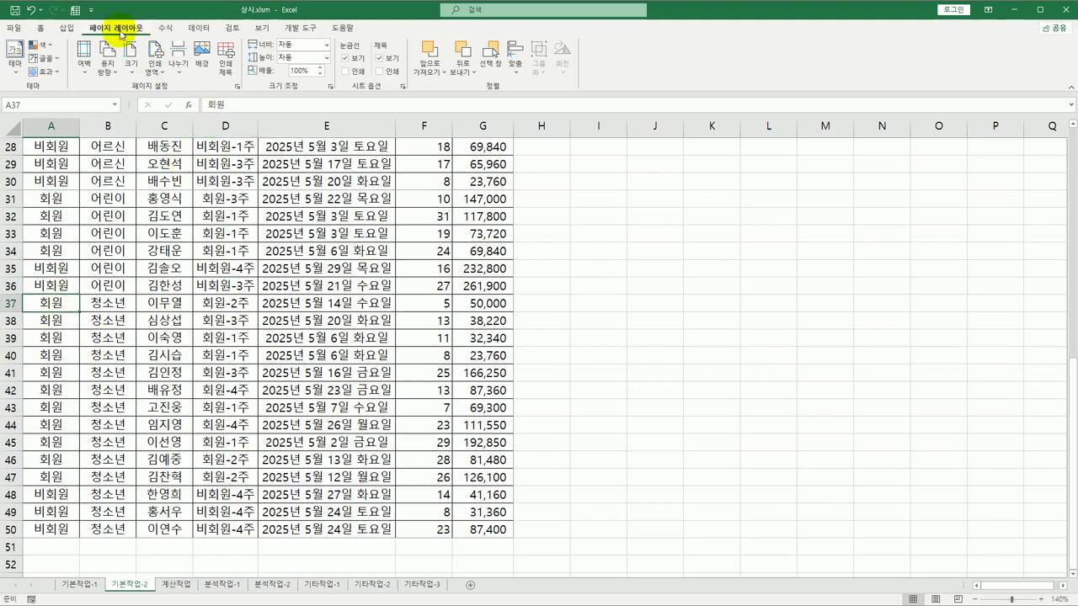
left_click(177, 67)
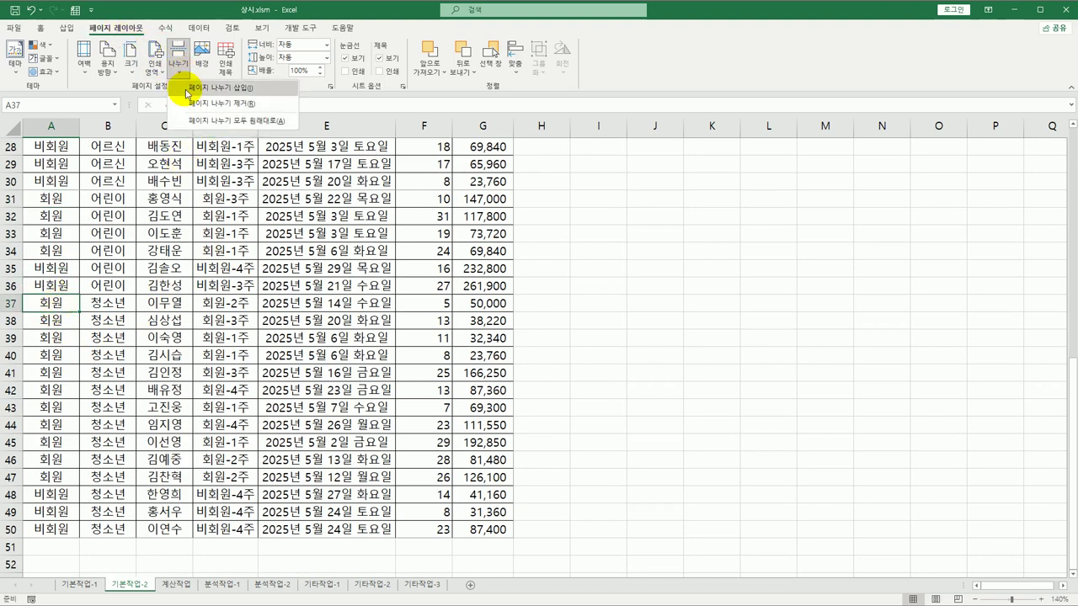
left_click(187, 87)
Review the print preview of 기본작업-2 page by page through the last page, and return to the worksheet.
scroll(584, 294, "up", 9)
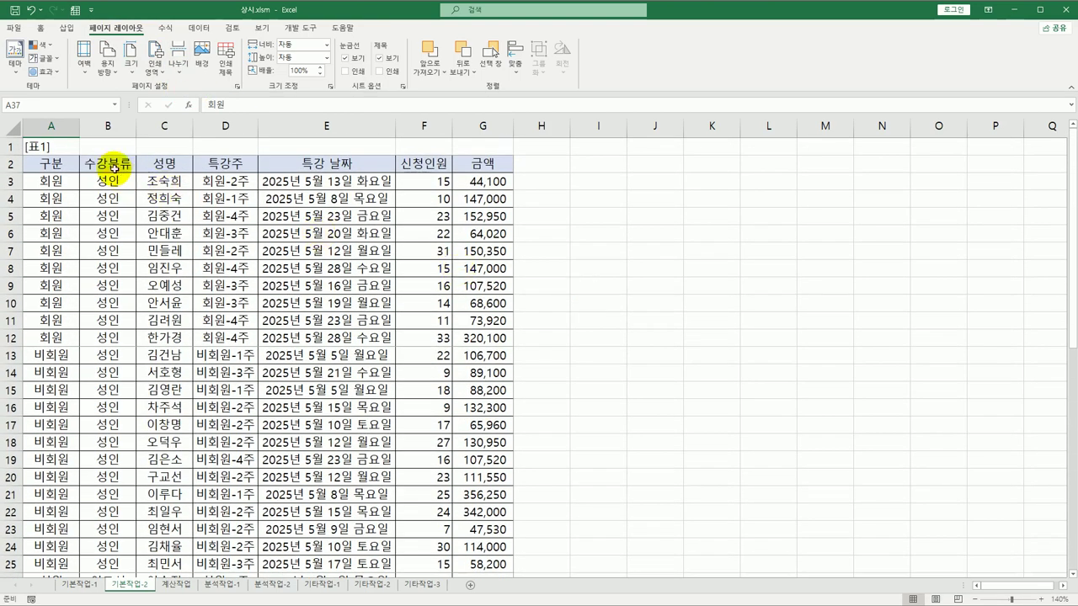
left_click(68, 146)
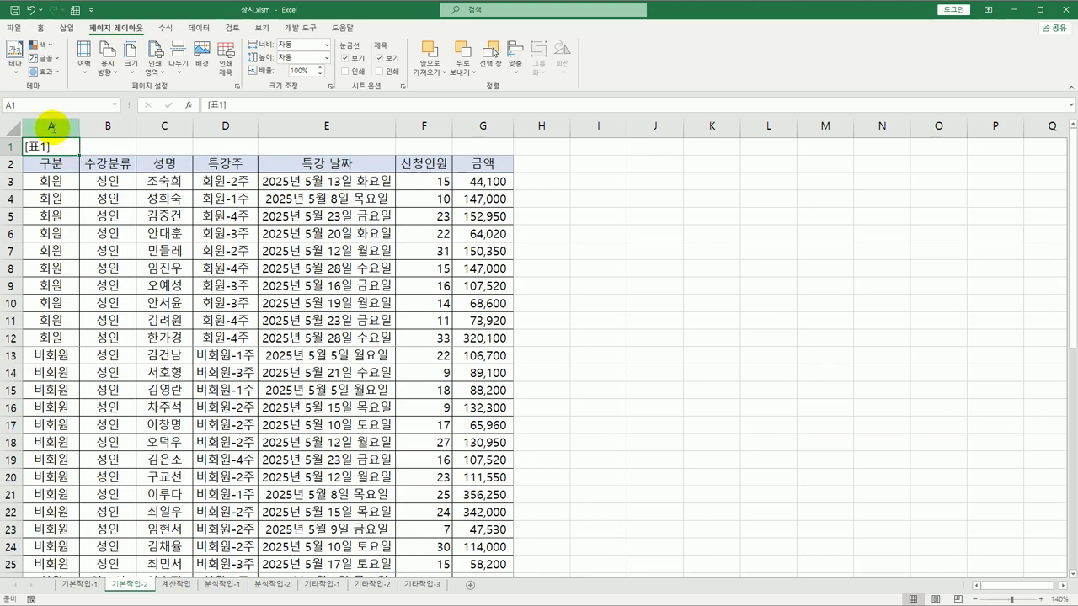
left_click(17, 31)
left_click(66, 231)
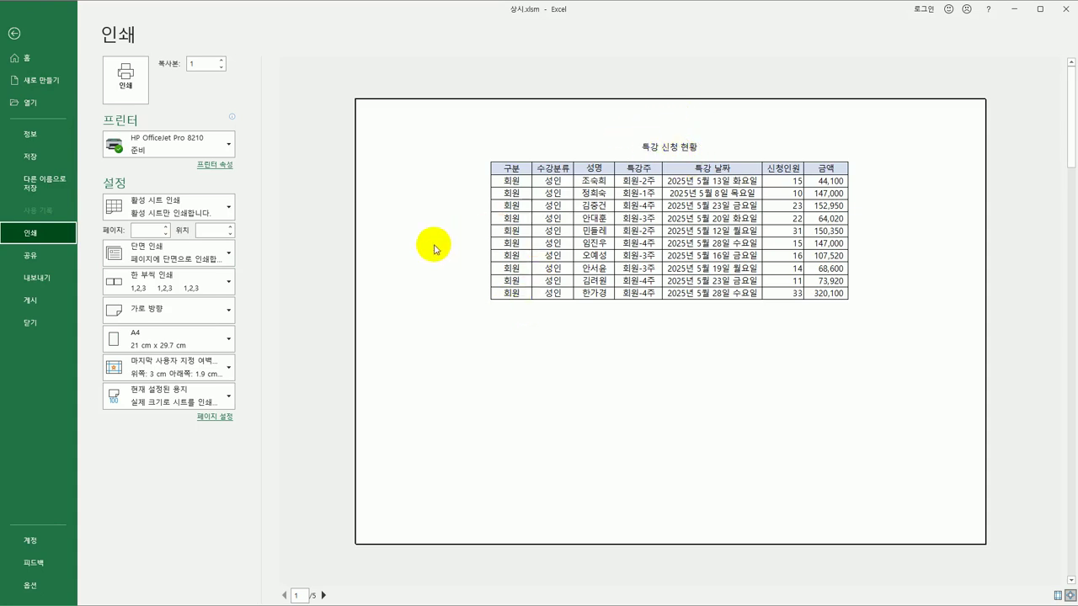
left_click(324, 597)
left_click(323, 596)
left_click(323, 596)
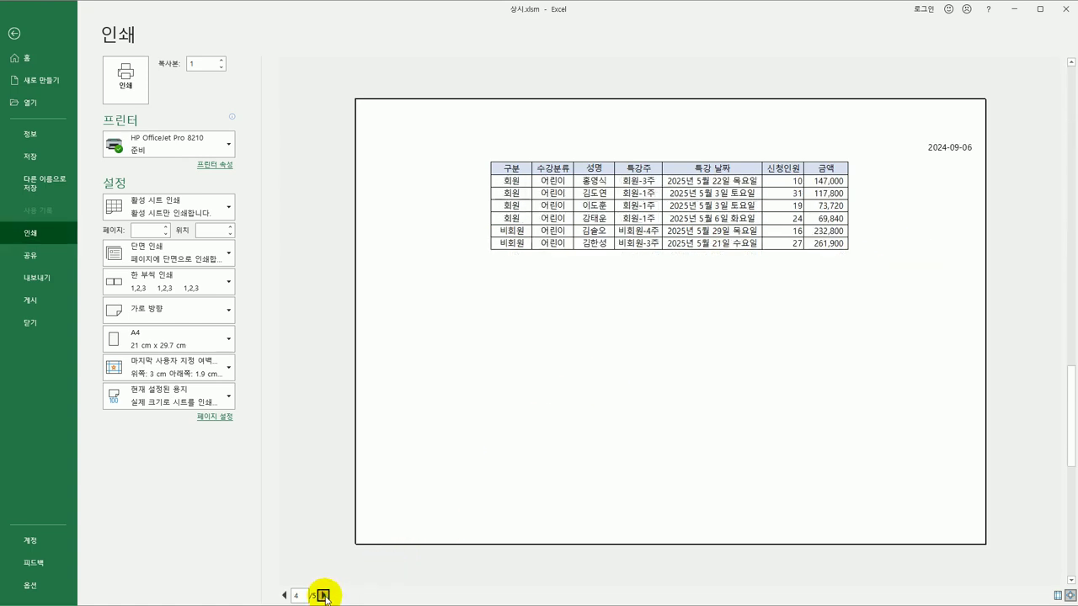
left_click(323, 597)
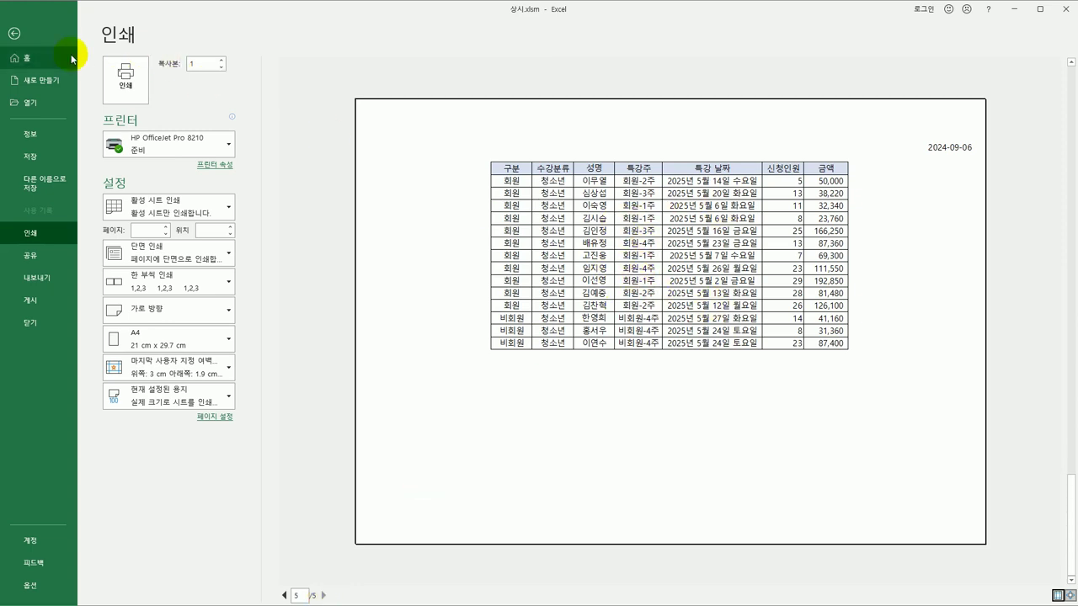
left_click(13, 33)
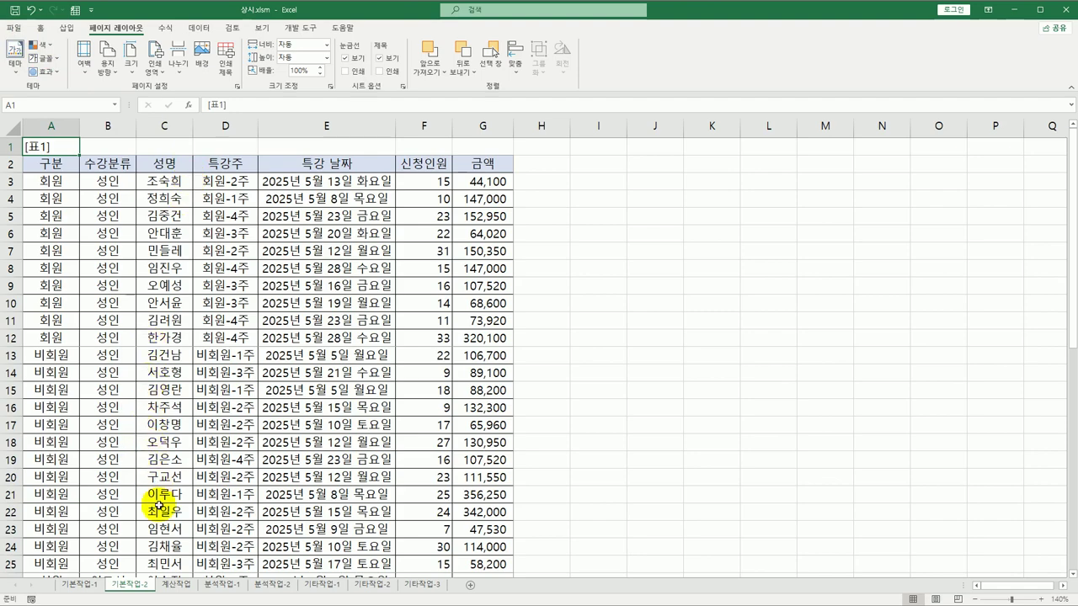
Switch to the 계산작업 sheet and examine 표1's 구분, 특강 날짜 and 기준일 cells and the 특강주 range D3:D32.
left_click(174, 587)
scroll(149, 511, "up", 3)
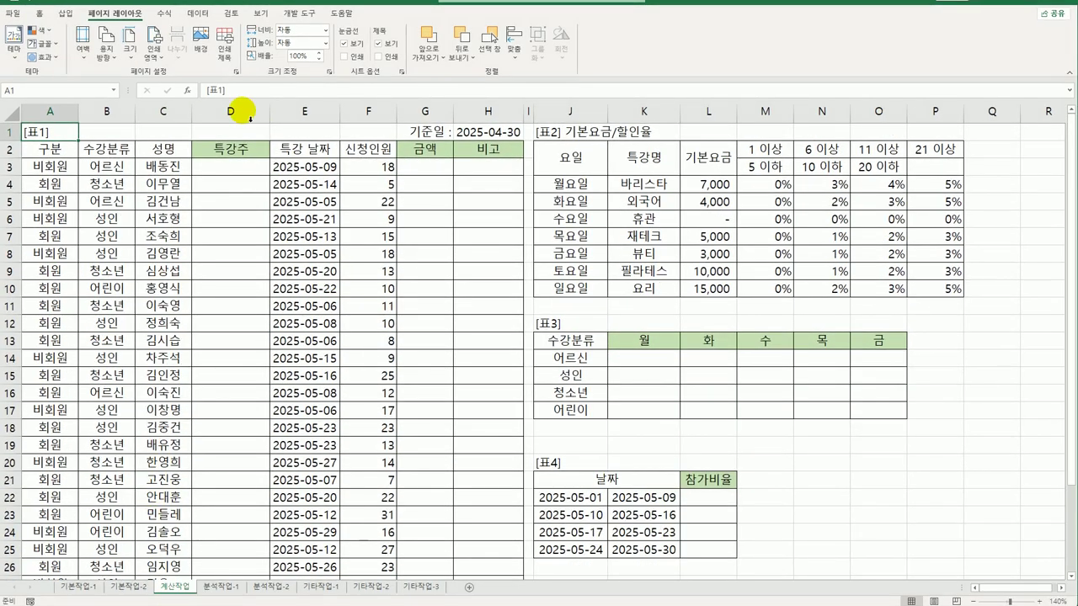
left_click(233, 183)
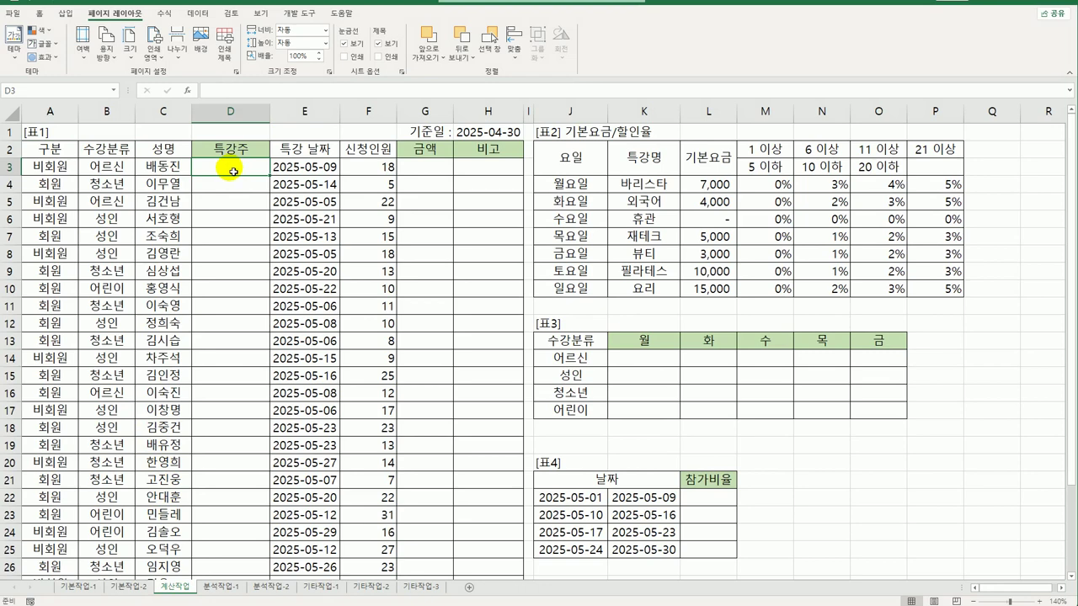
left_click(51, 152)
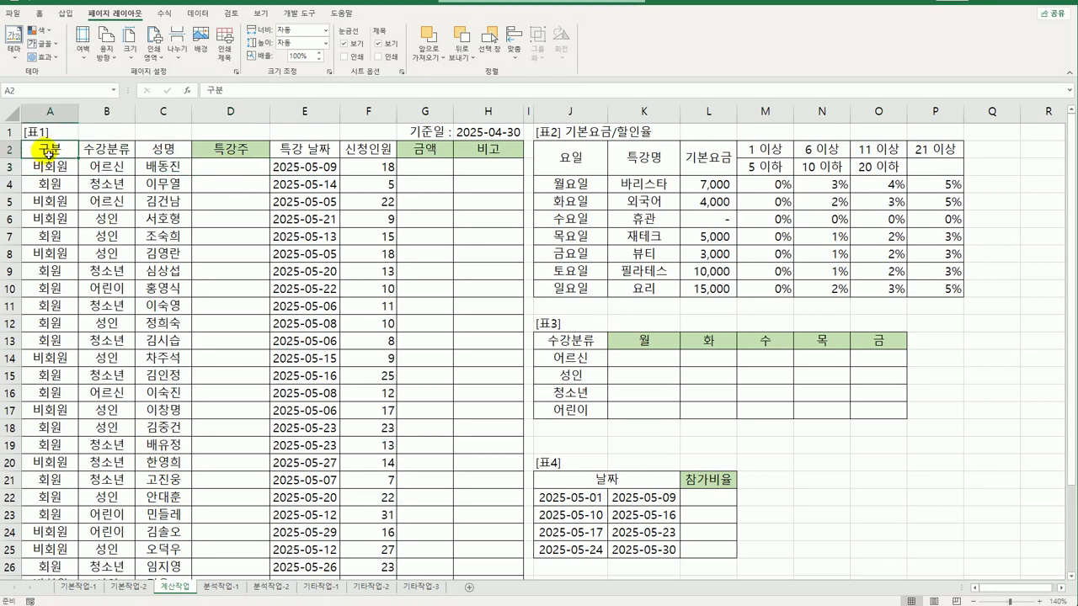
left_click(337, 149)
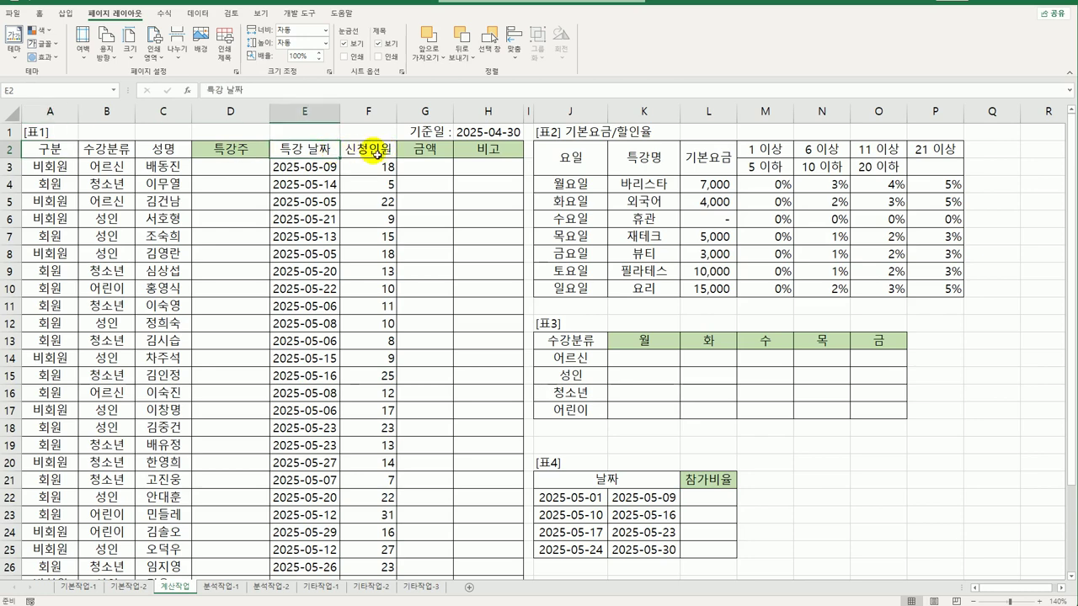
left_click(476, 137)
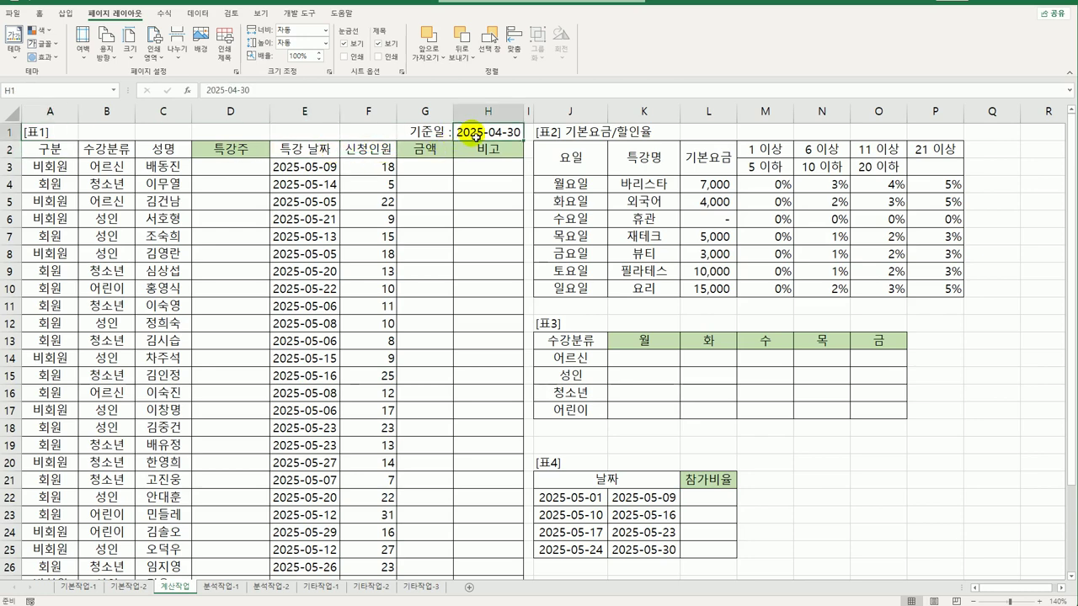
left_click(230, 166)
scroll(231, 208, "down", 6)
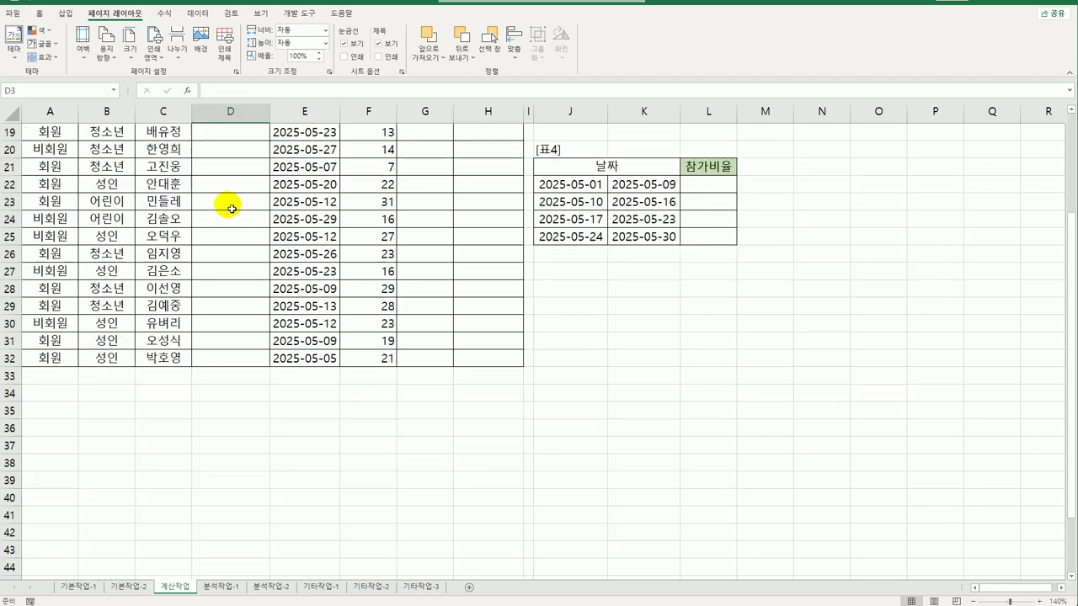
left_click(221, 361)
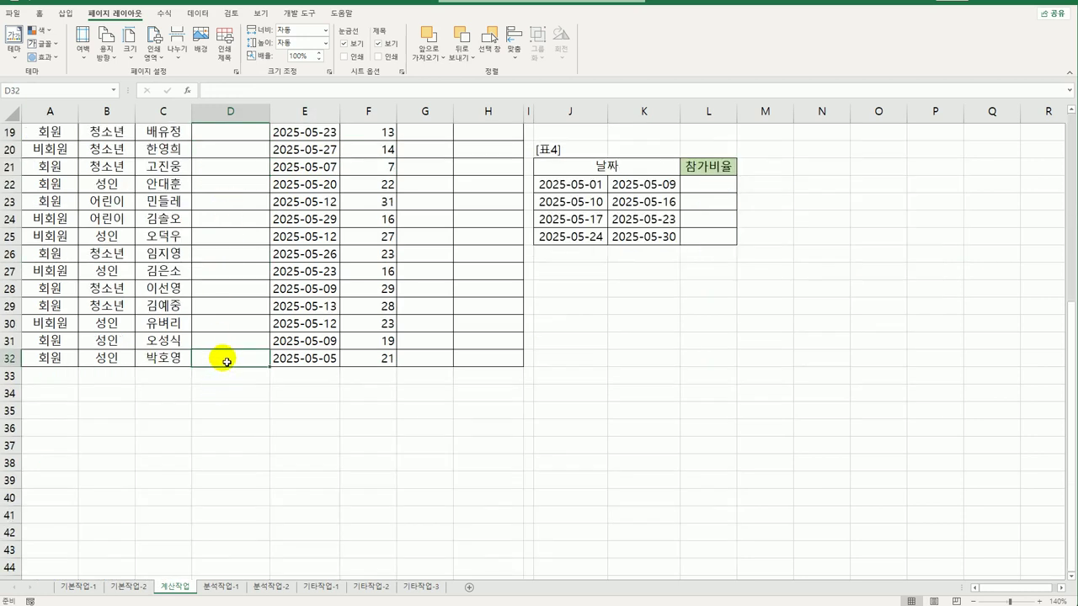
scroll(226, 363, "up", 6)
left_click(227, 169)
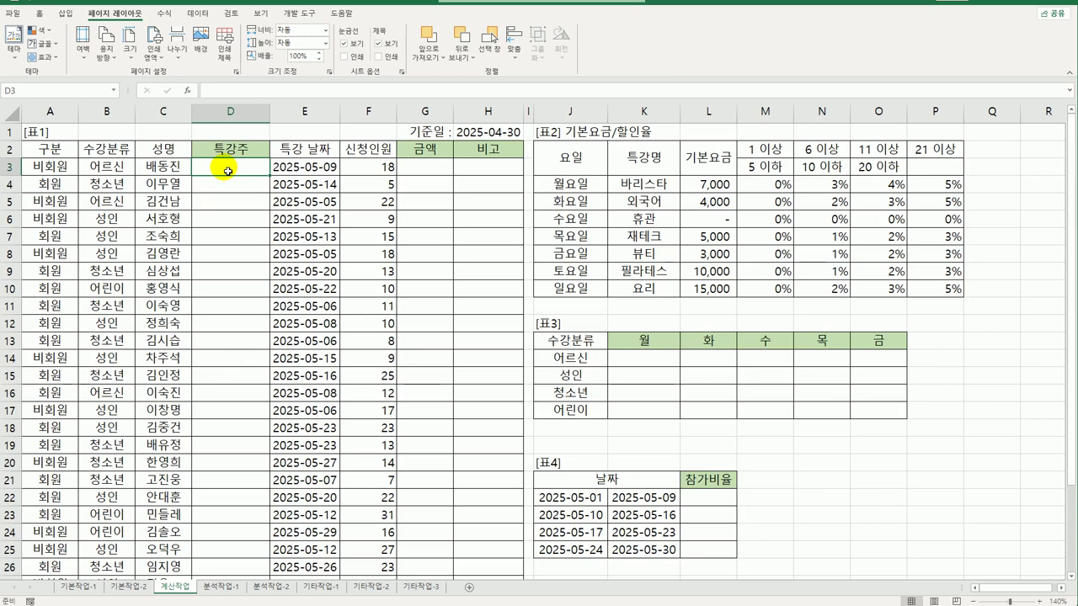
left_click(63, 169)
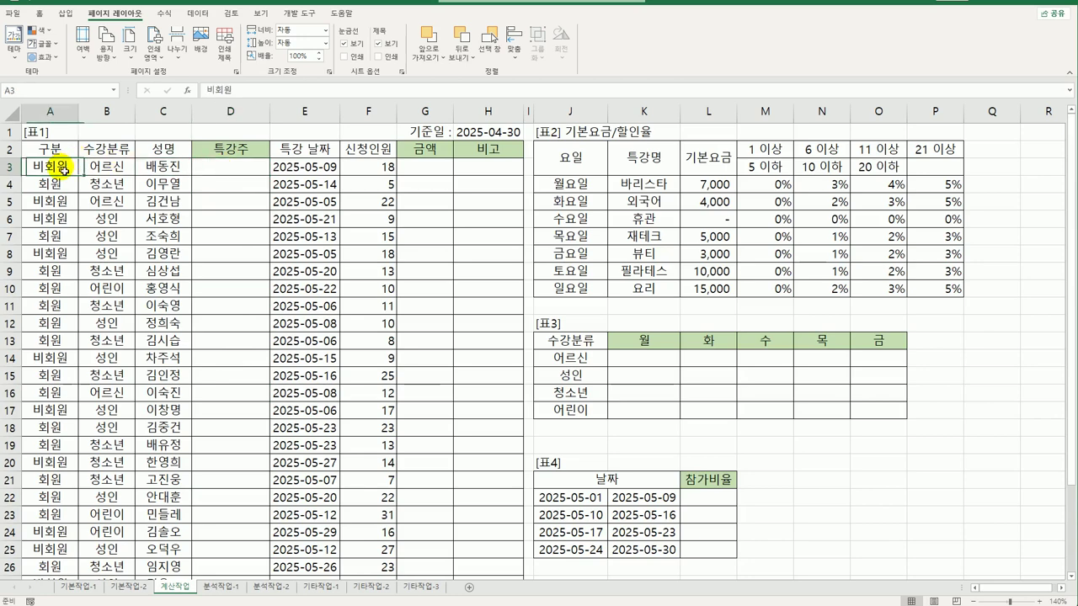
left_click(224, 173)
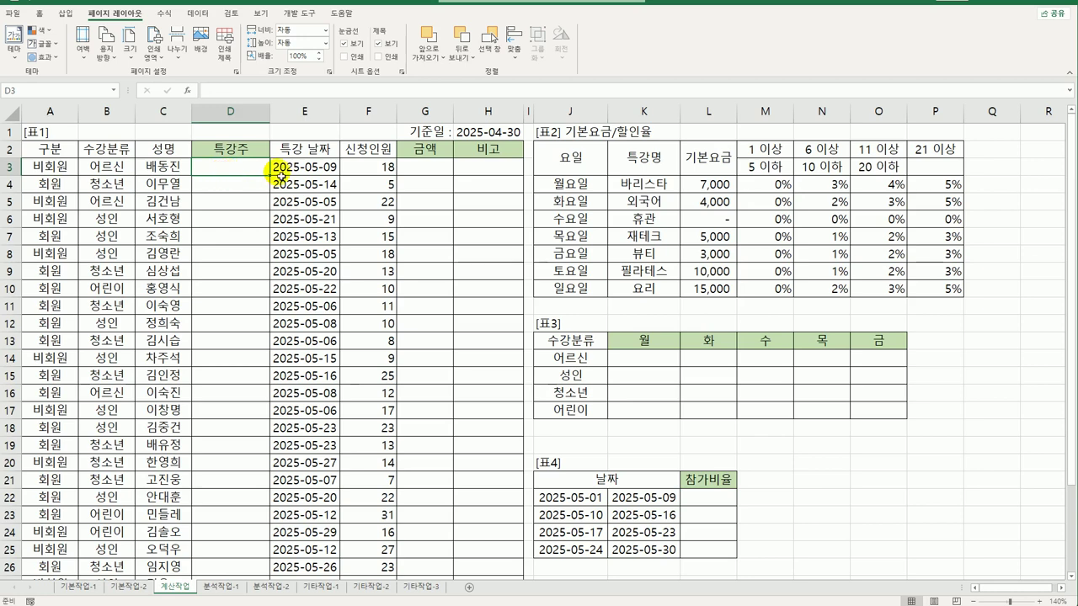
left_click(474, 133)
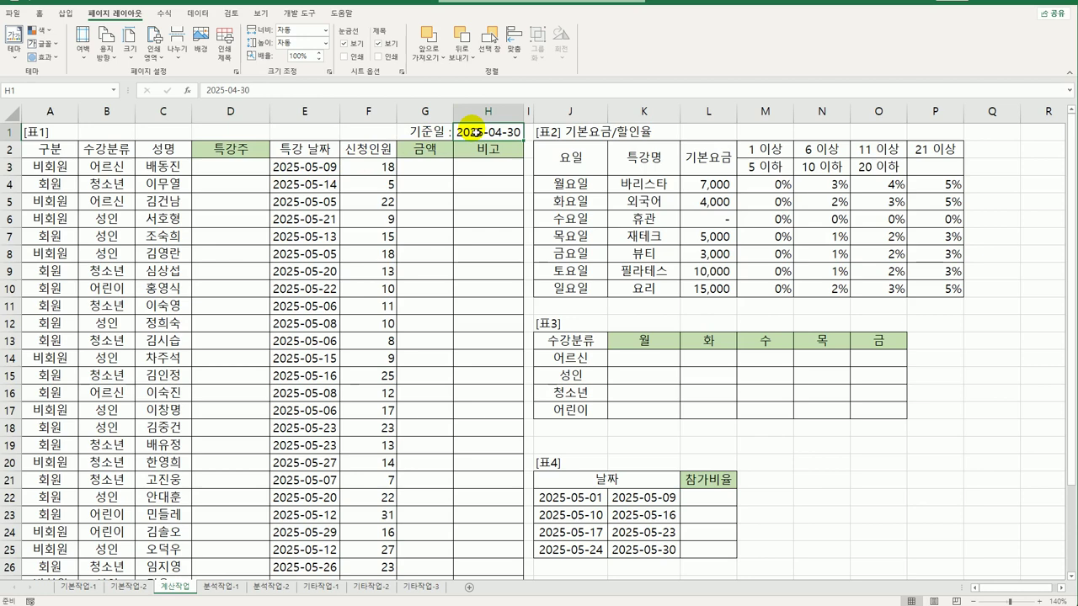
left_click(247, 175)
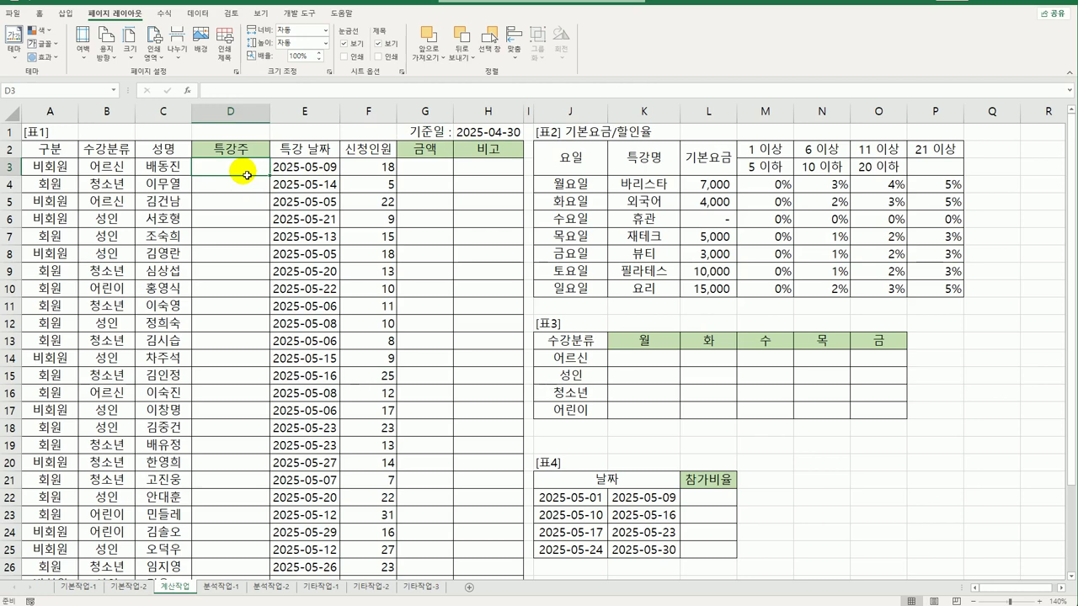
left_click(314, 168)
Begin the 특강주 formula in D3 with the Monday-based week number of the 특강 날짜, =WEEKNUM(E3,2).
left_click(246, 171)
type("=")
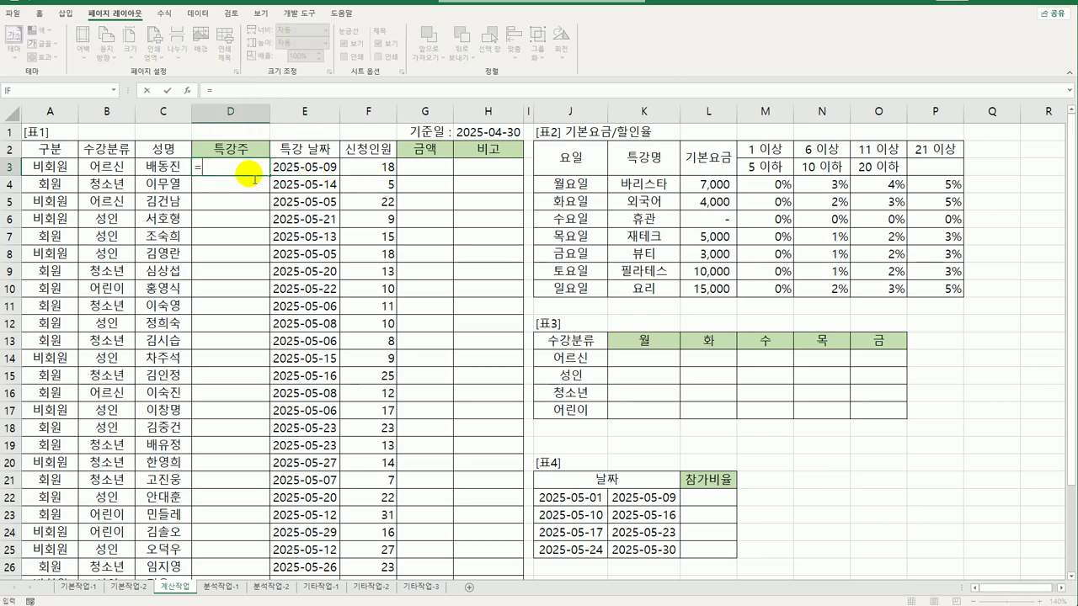
type("week")
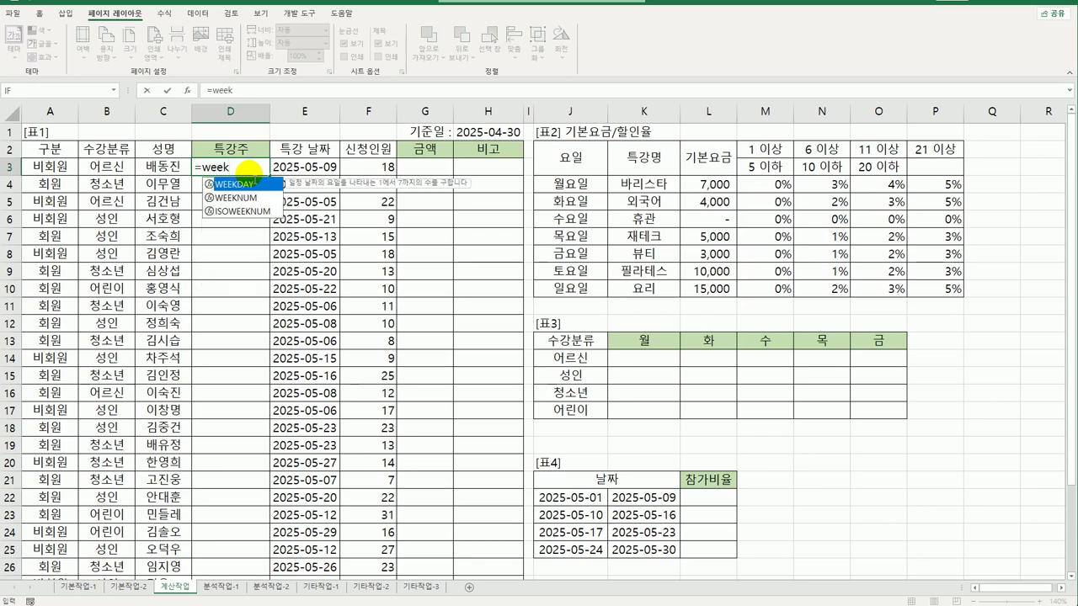
key("Down")
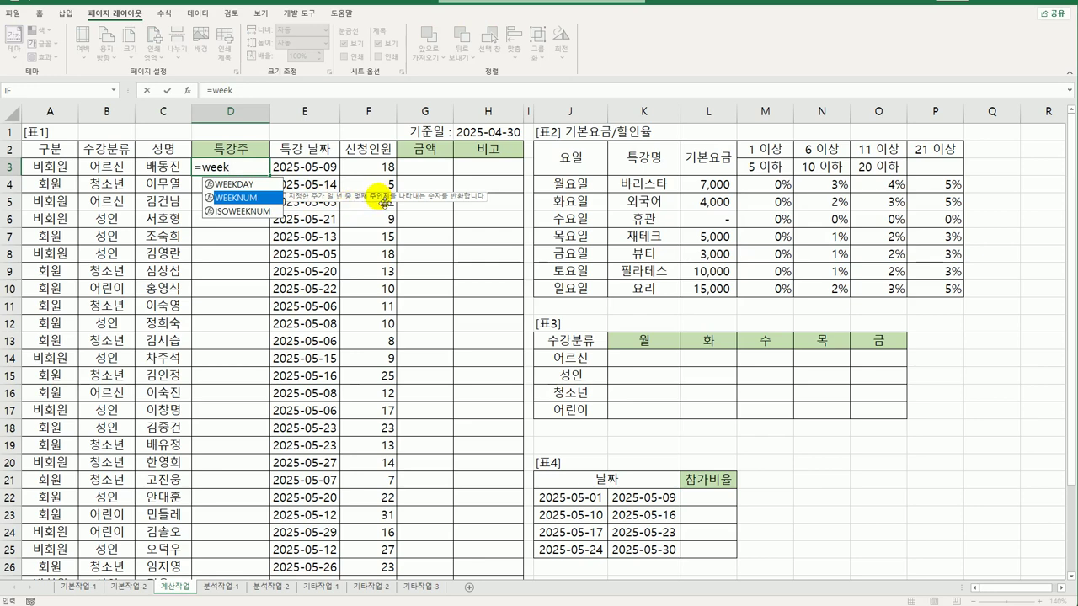
double_click(241, 201)
left_click(285, 168)
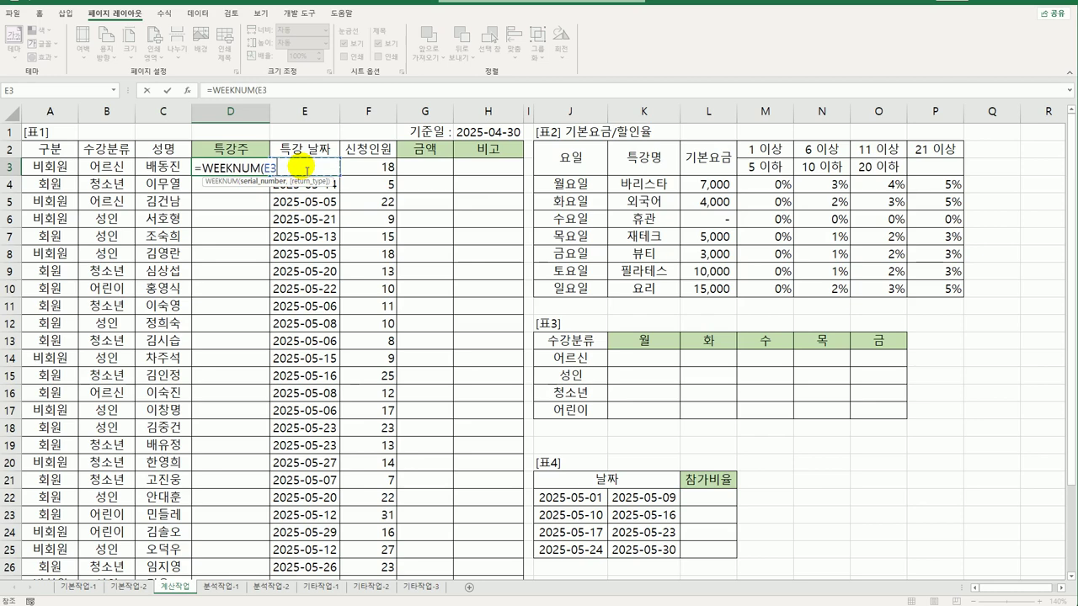
type(",")
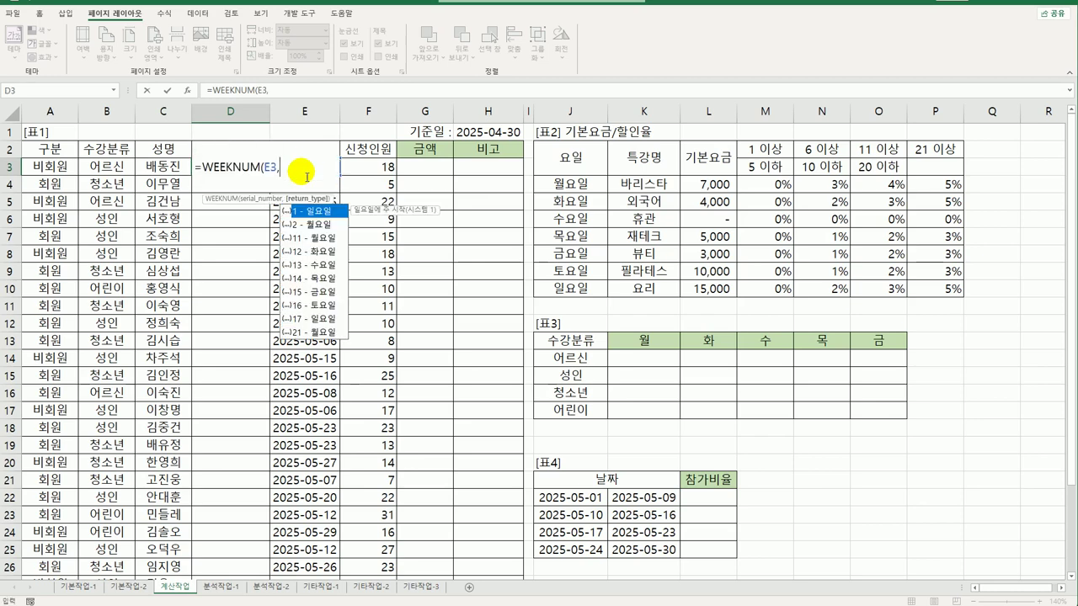
left_click(311, 225)
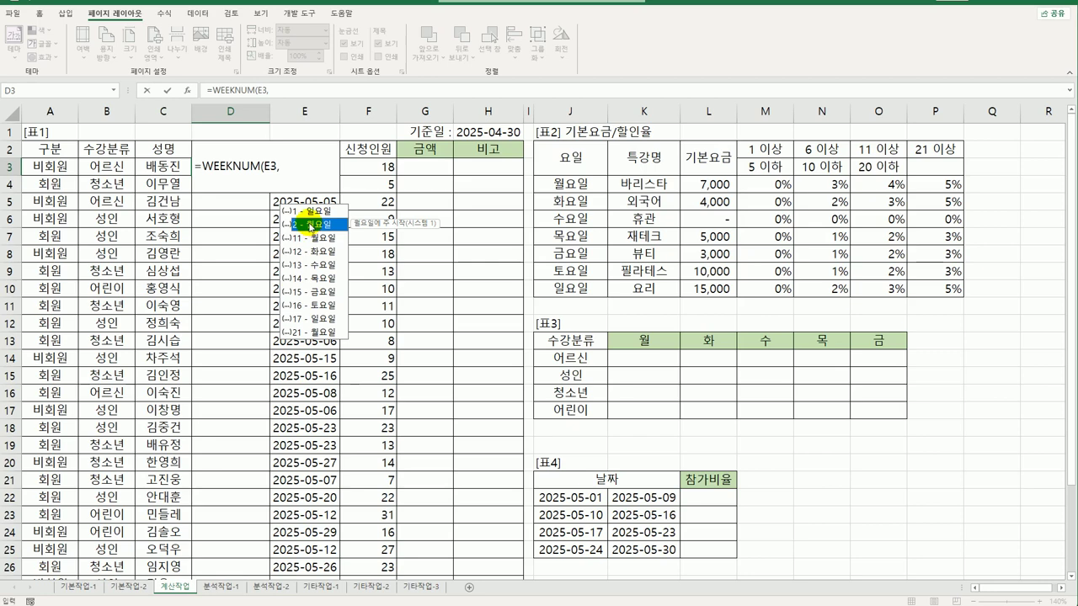
double_click(312, 226)
type(")")
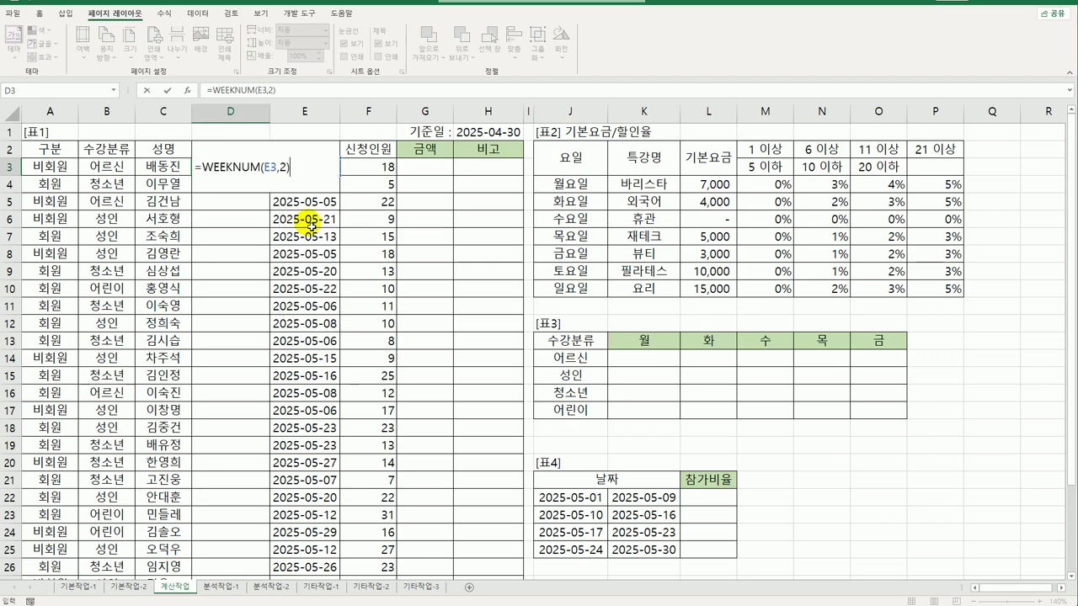
Subtract the 기준일's week number in D3, completing =WEEKNUM(E3,2)-WEEKNUM($H$1,2).
type("-")
type("wee")
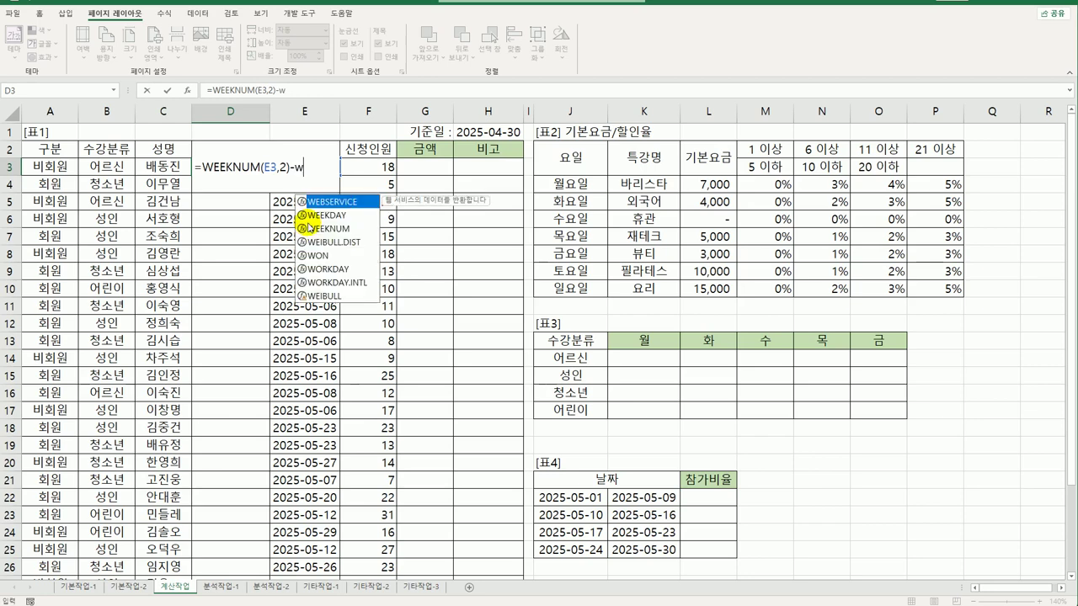
left_click(310, 217)
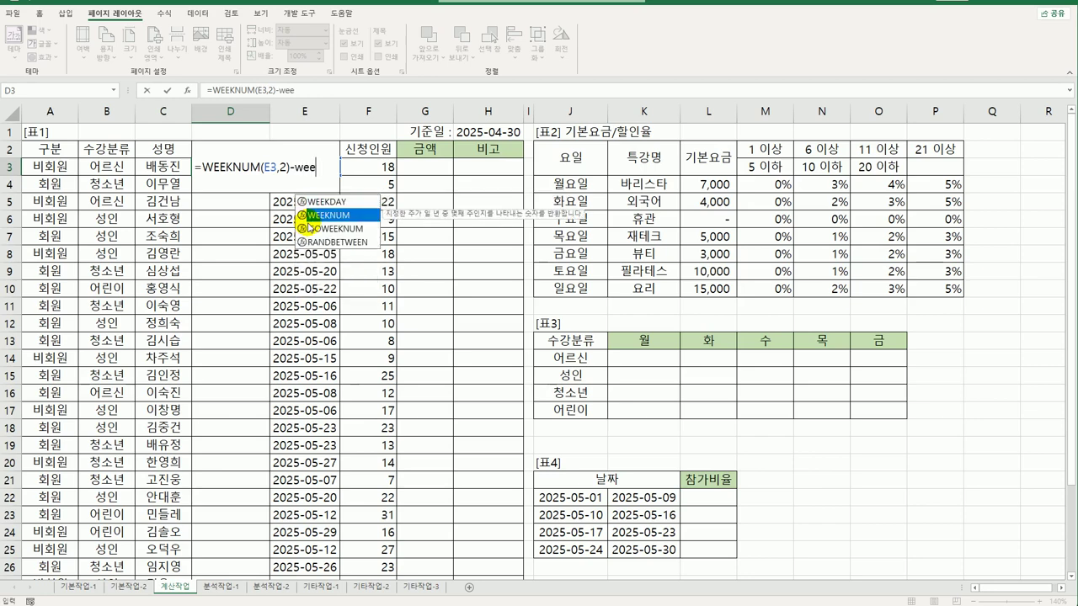
double_click(310, 216)
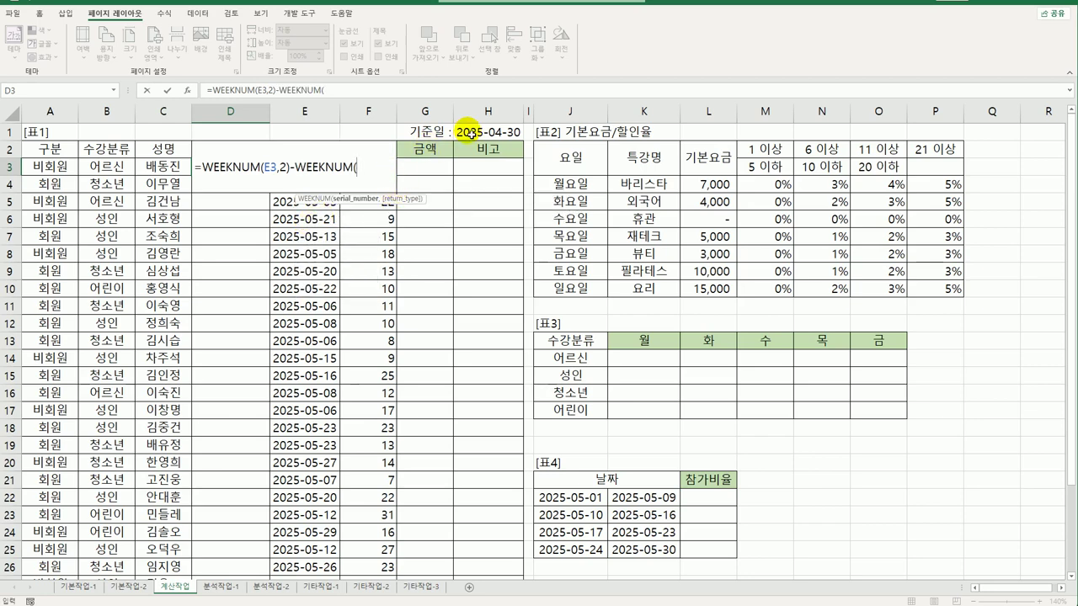
left_click(468, 132)
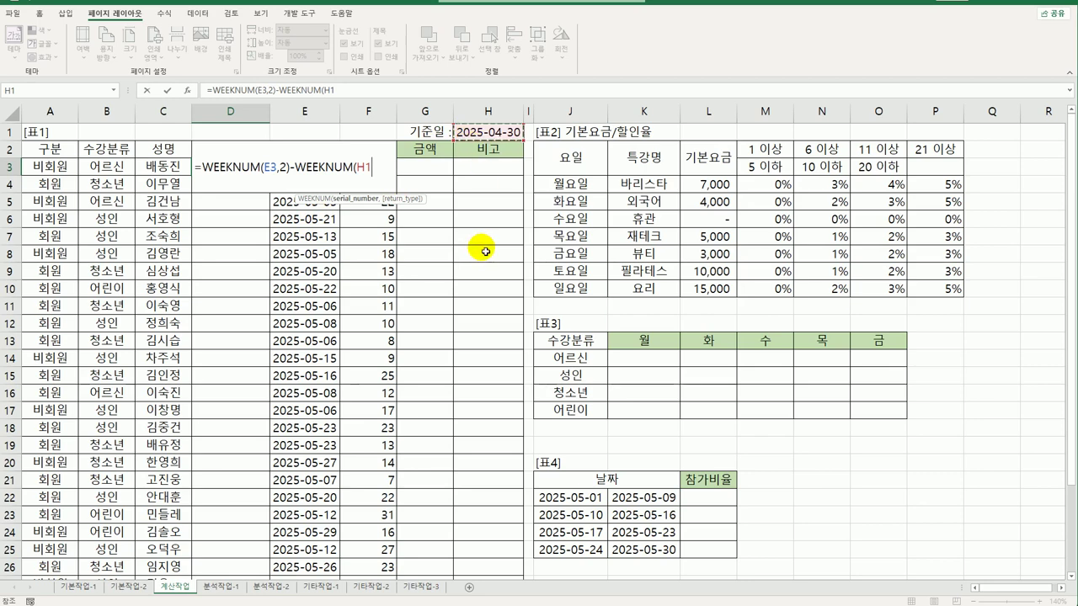
key("F4")
type(",")
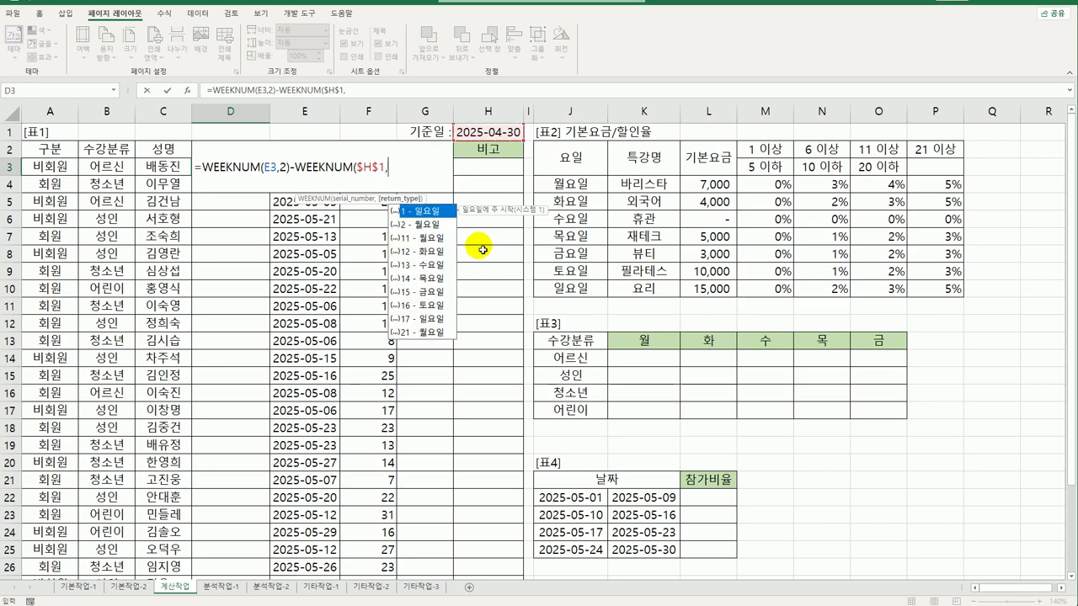
type("2)")
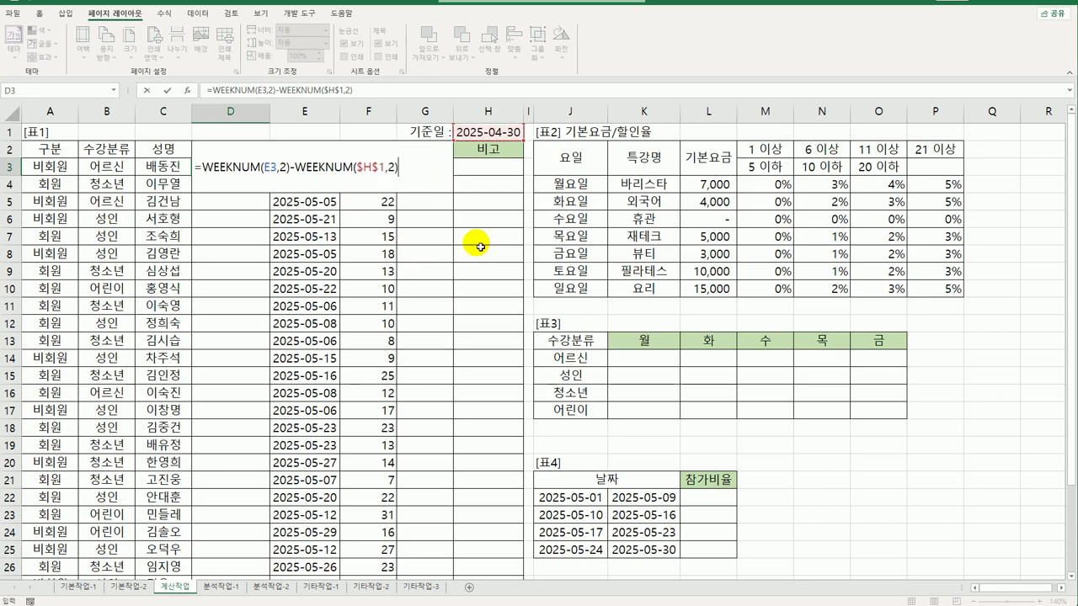
key("ctrl+Return")
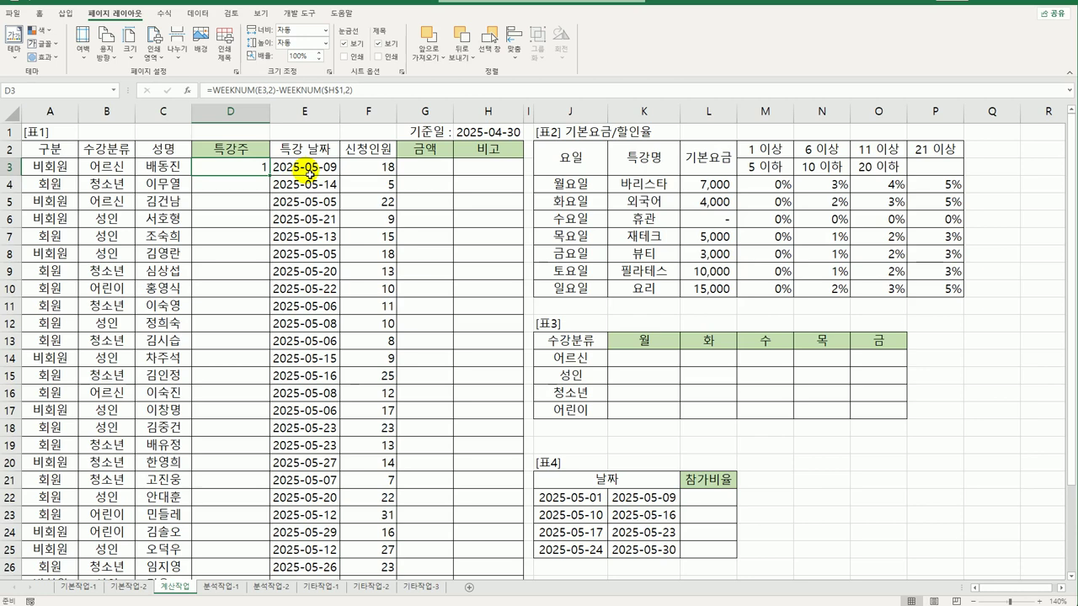
Wrap D3's week calculation in CONCAT, with the 구분 cell A3 and "-" as the preceding arguments.
double_click(249, 171)
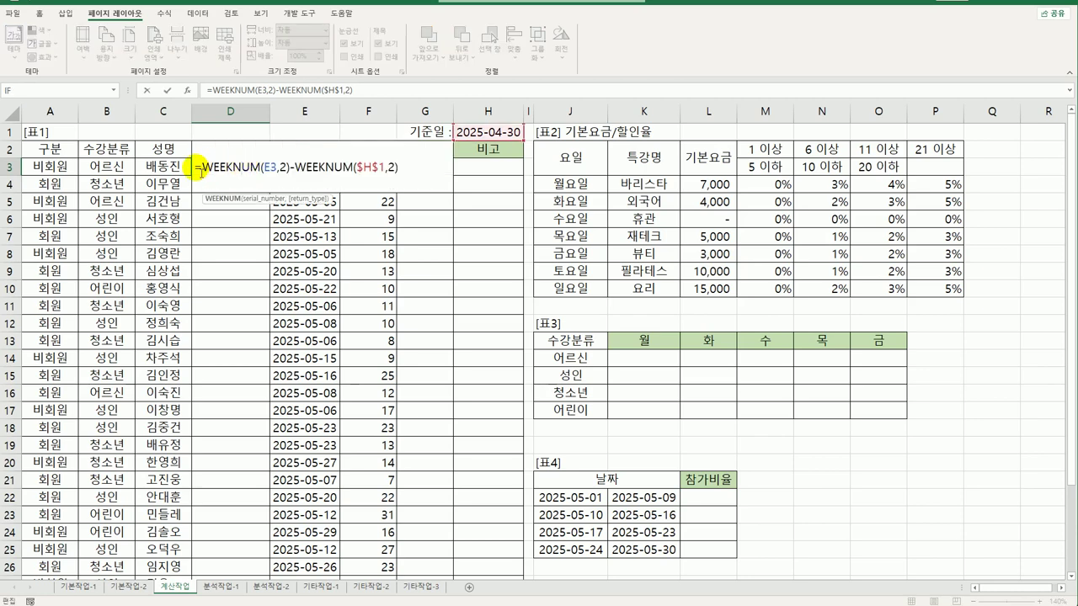
type("c")
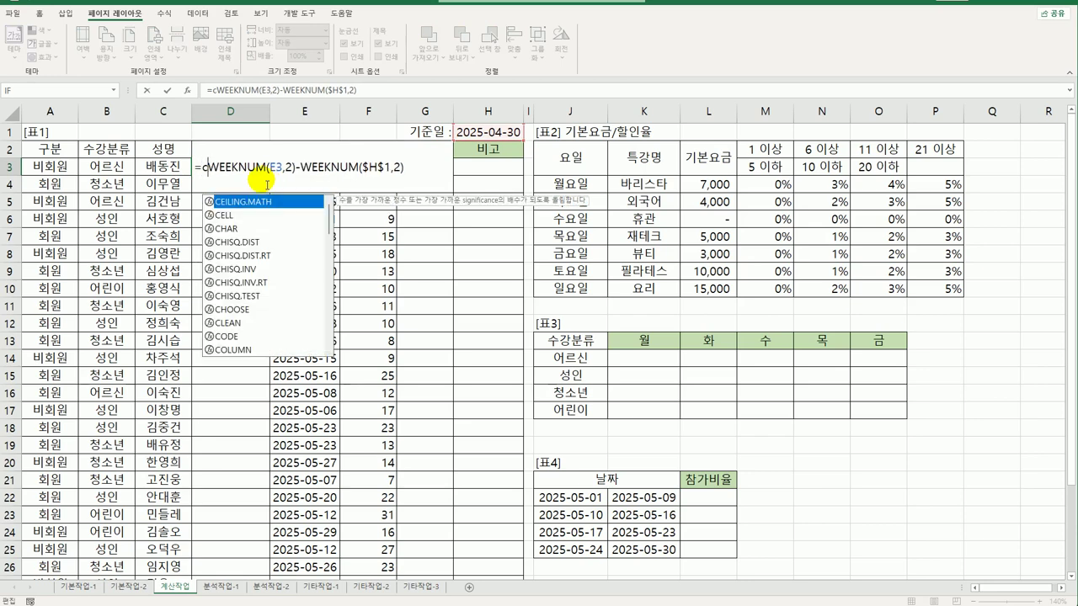
key("BackSpace")
type("con")
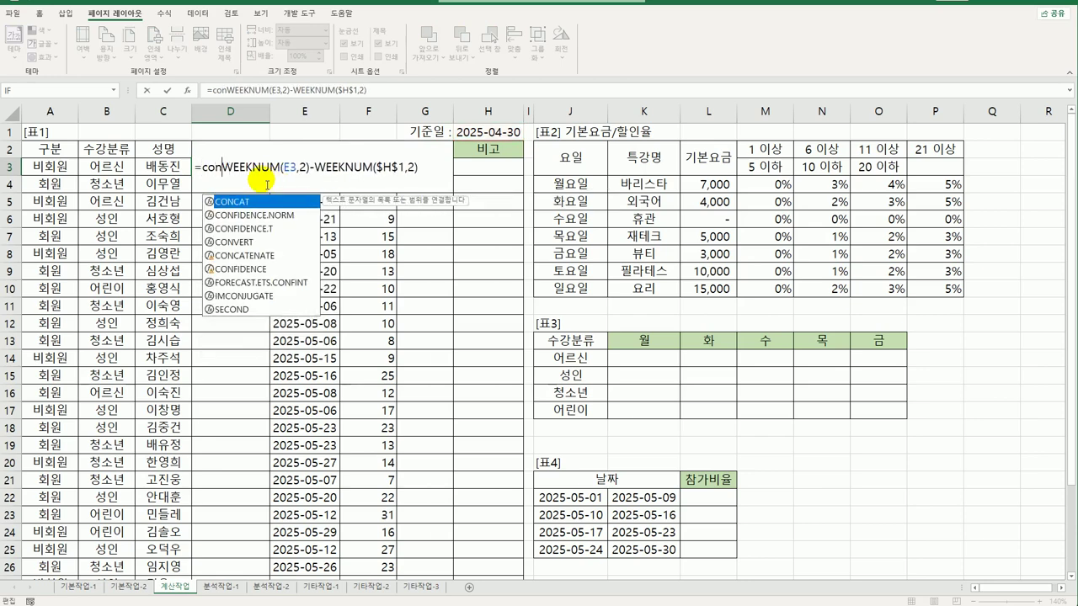
key("Tab")
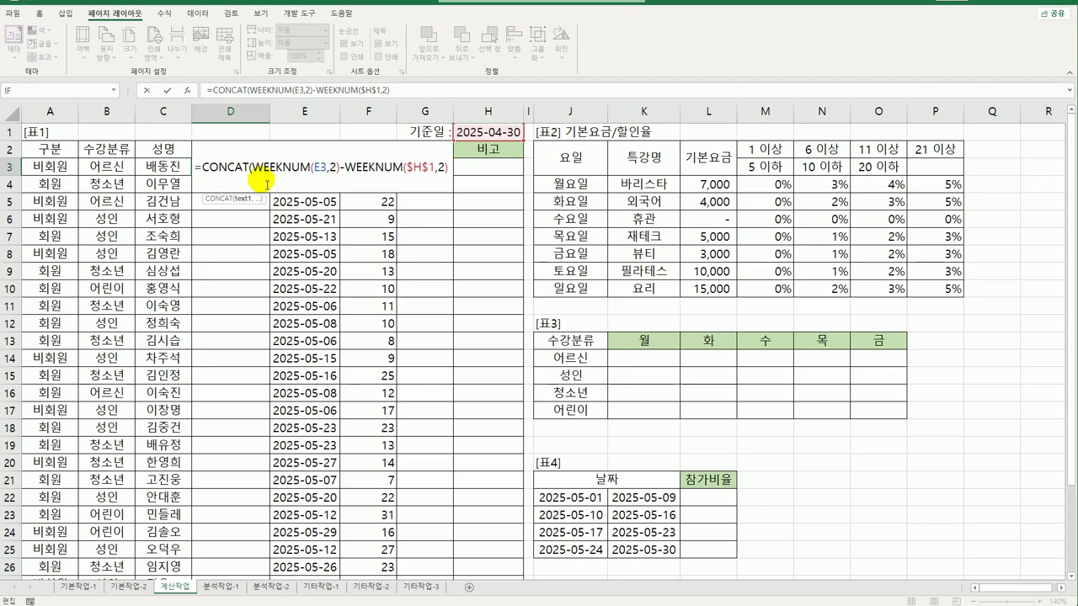
left_click(75, 169)
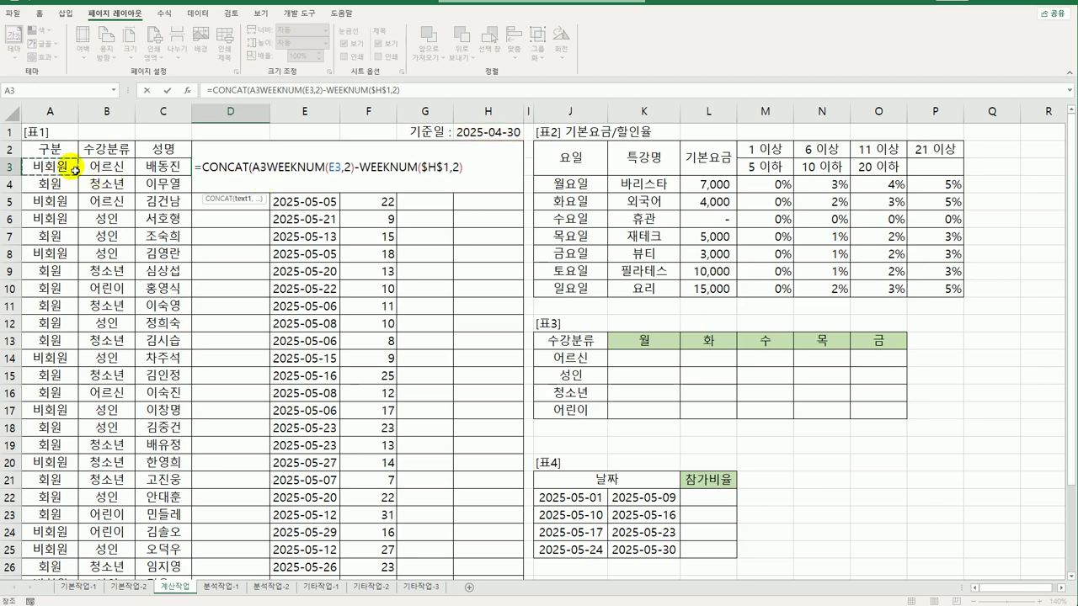
type(",")
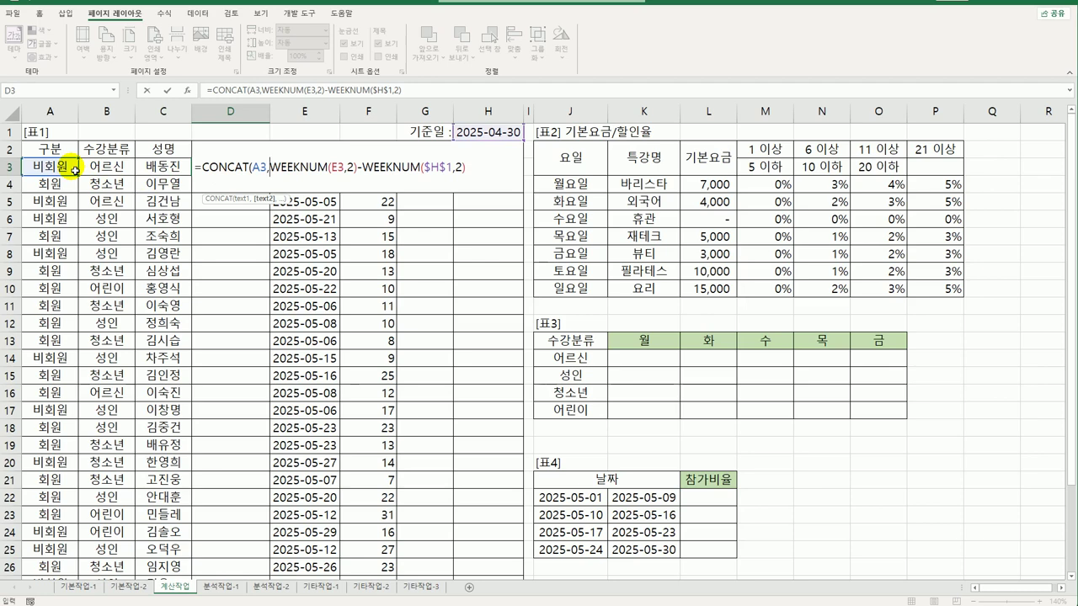
type("\"-")
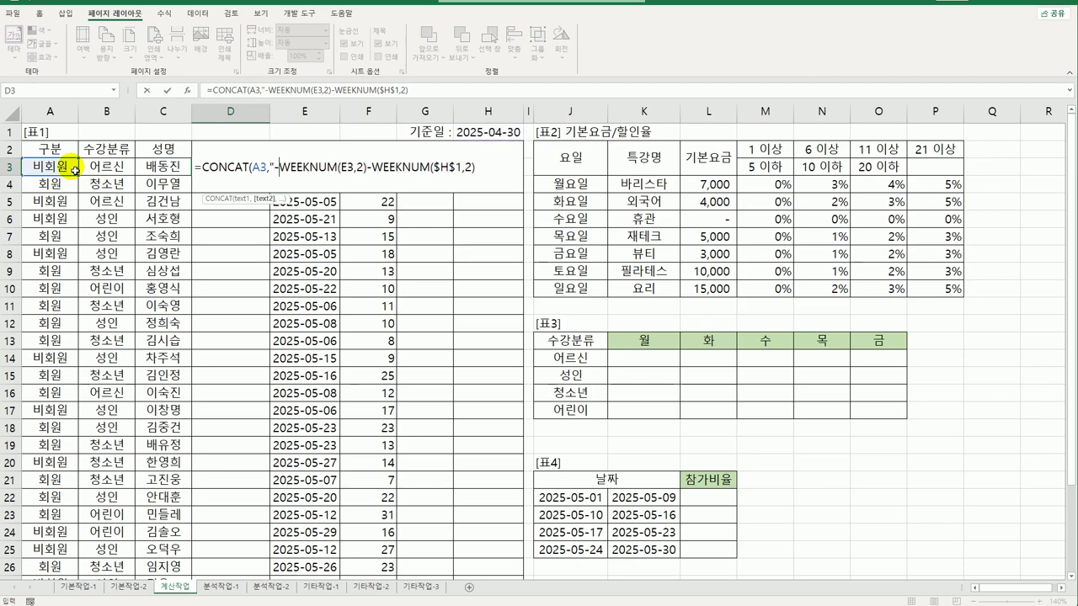
type("\",")
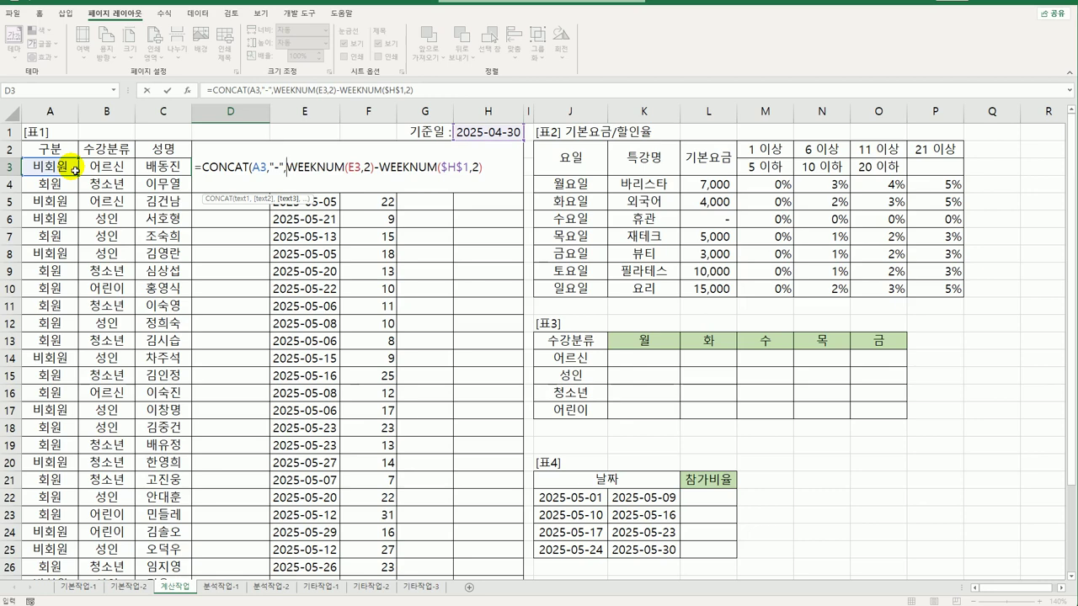
Add "주" as the last CONCAT argument in D3 and fill the formula down the 특강주 column to row 32.
left_click(491, 171)
type(",")
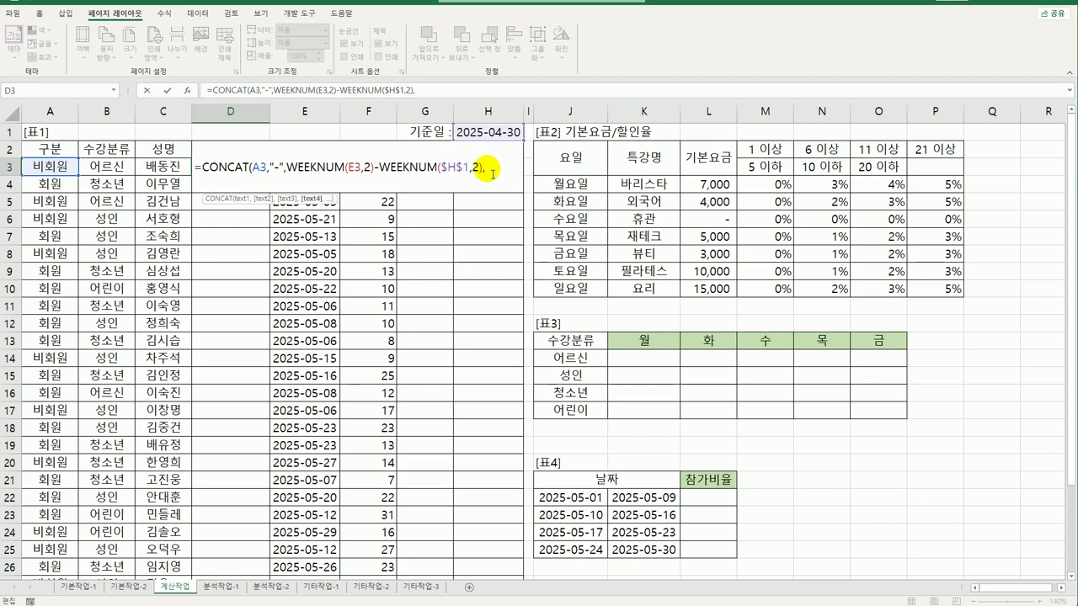
type("\"주\")")
key("Return")
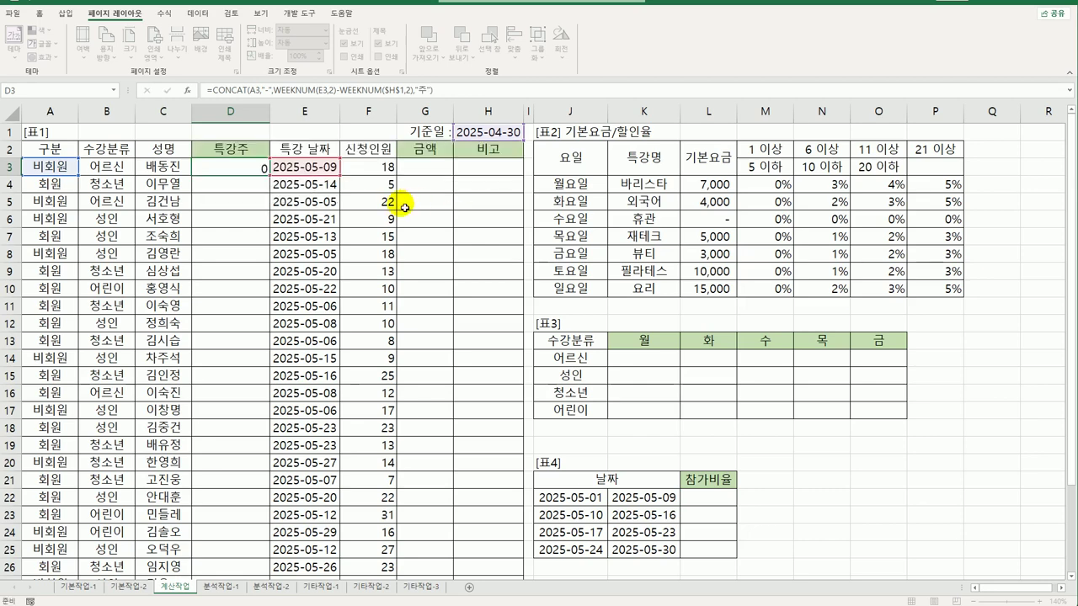
left_click(255, 168)
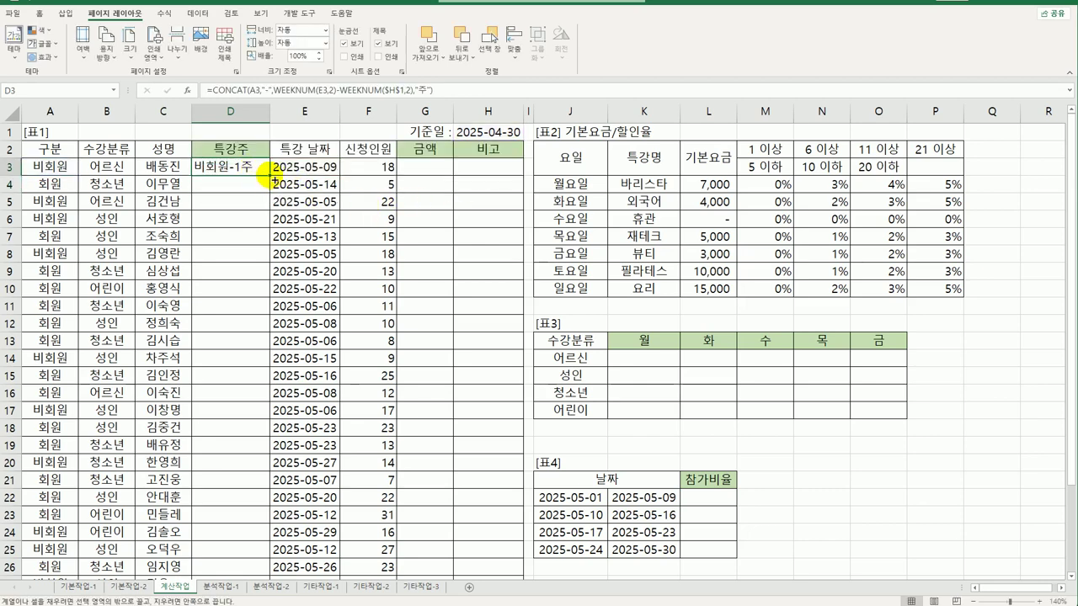
double_click(267, 176)
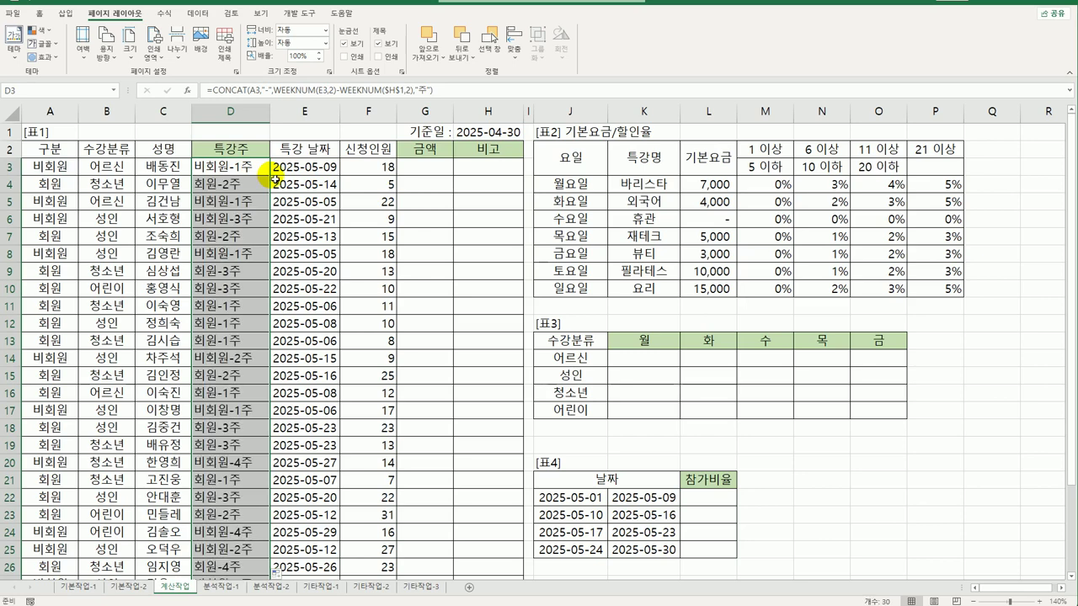
Examine the 금액 range G3:G32, its 특강 날짜 and 신청인원 inputs, and 표2's 기본요금 and discount rates M4:P10.
left_click(422, 172)
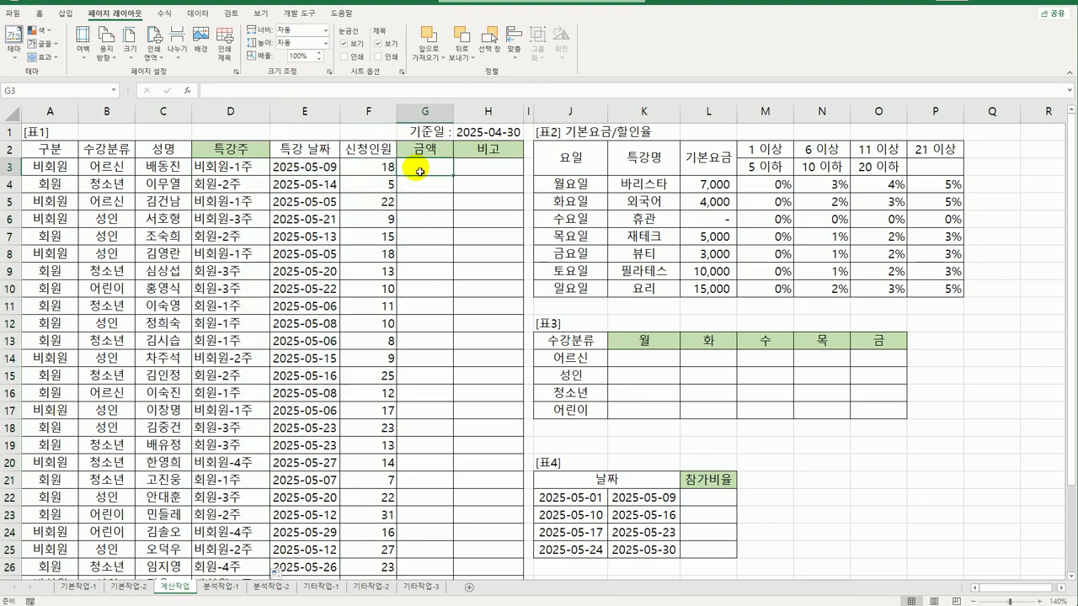
left_click(286, 168)
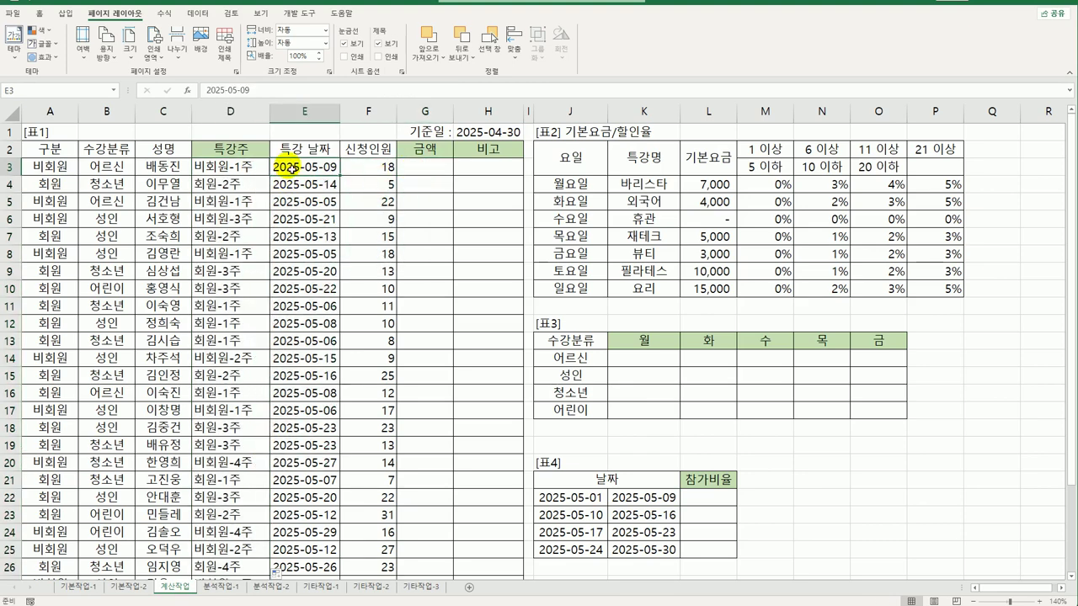
left_click(370, 176)
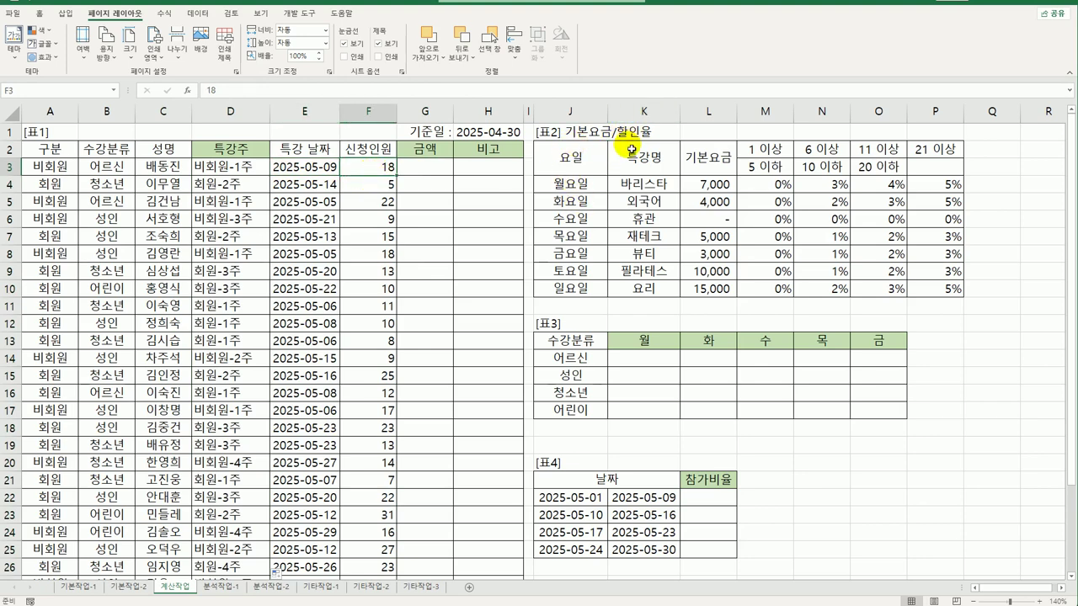
left_click(425, 166)
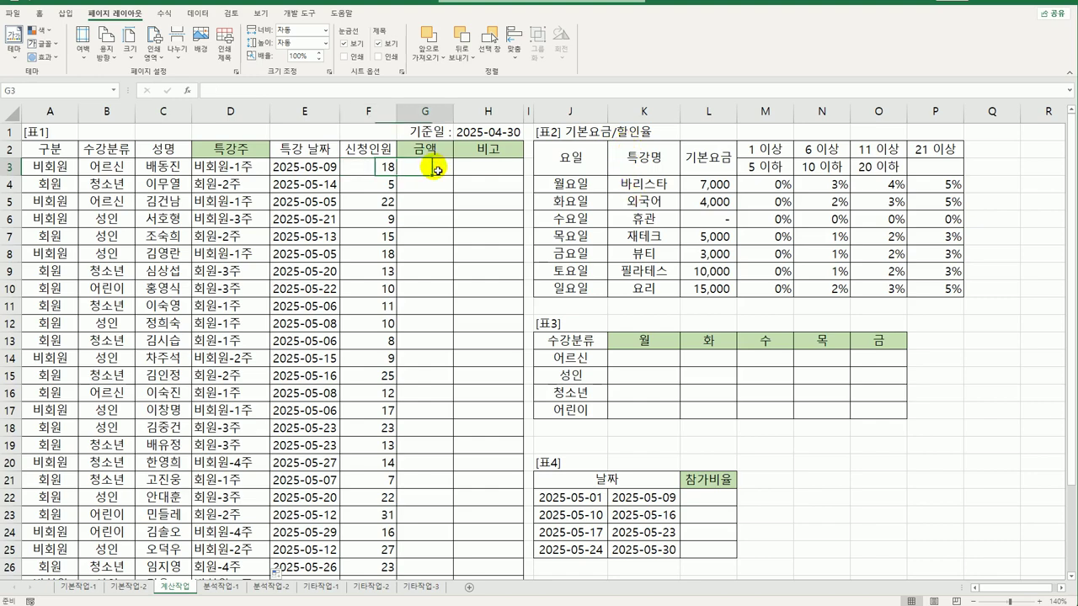
scroll(426, 272, "down", 6)
left_click(419, 358)
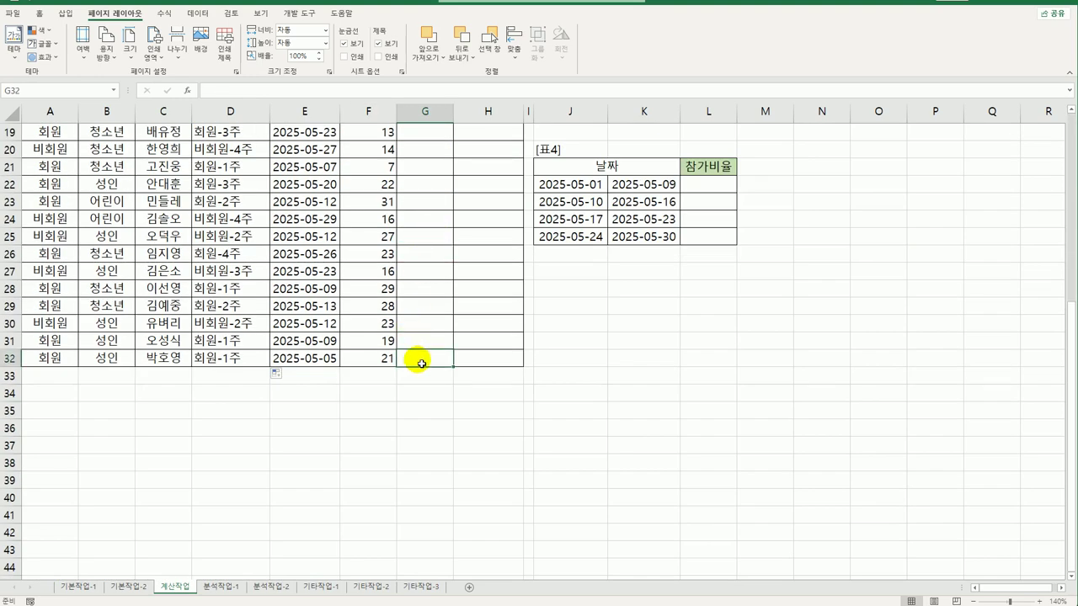
scroll(420, 357, "up", 6)
left_click(444, 169)
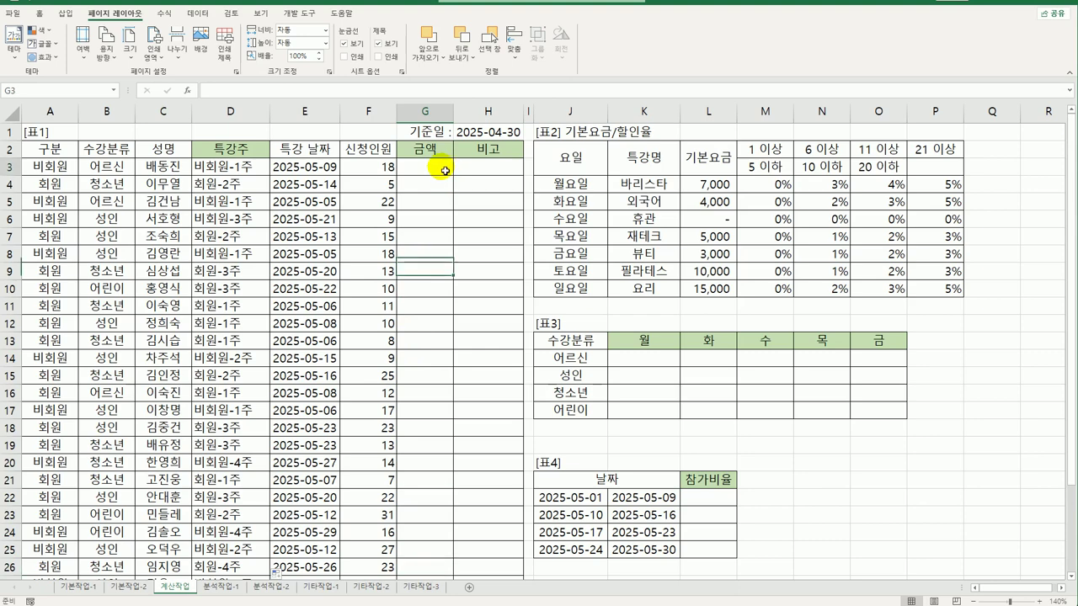
left_click(364, 170)
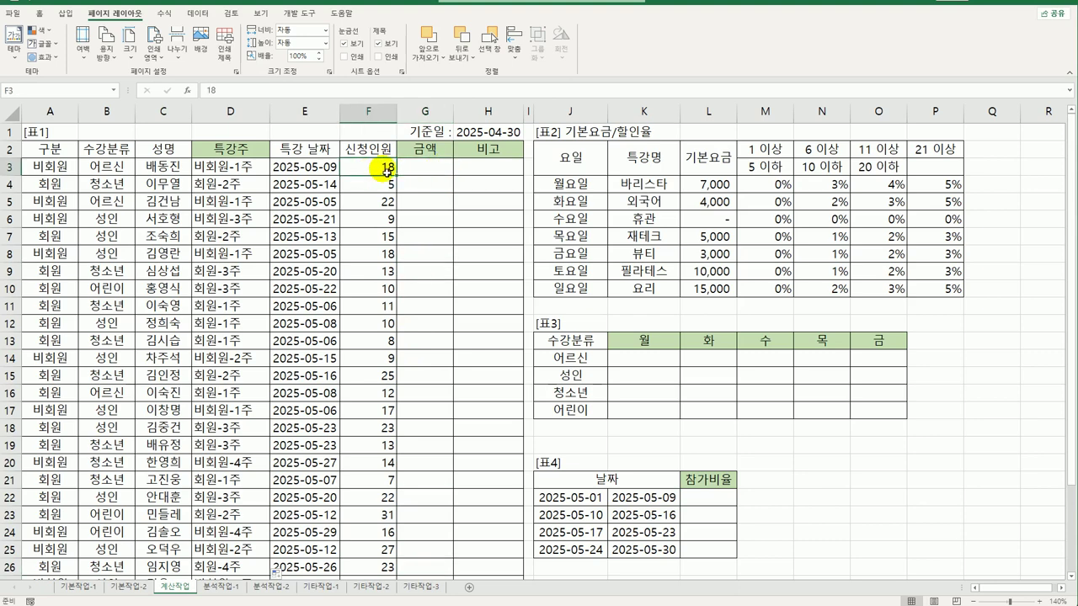
left_click_drag(712, 184, 719, 290)
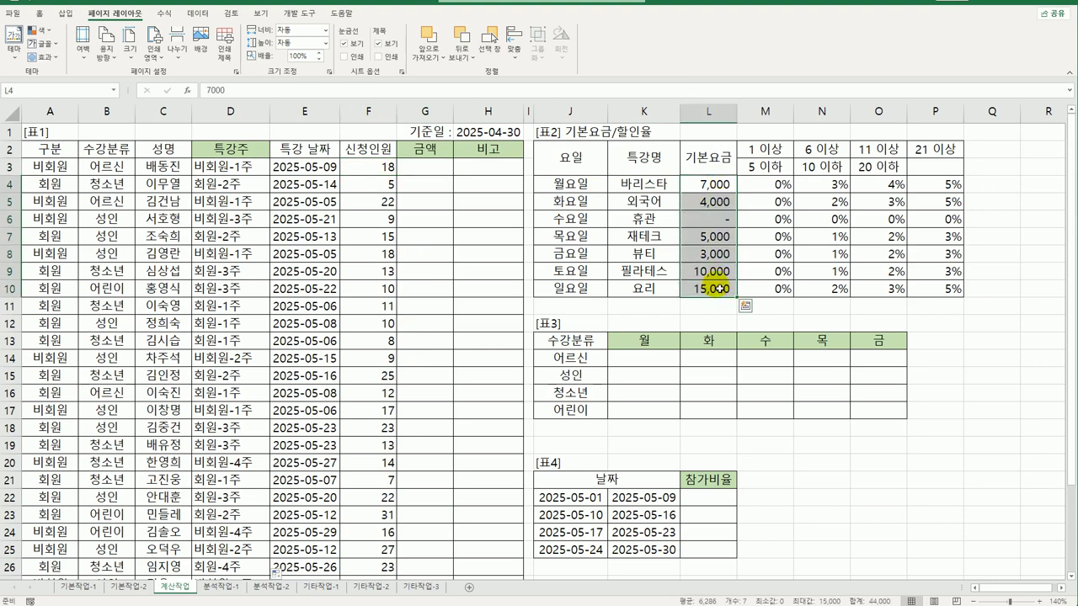
left_click_drag(771, 183, 932, 291)
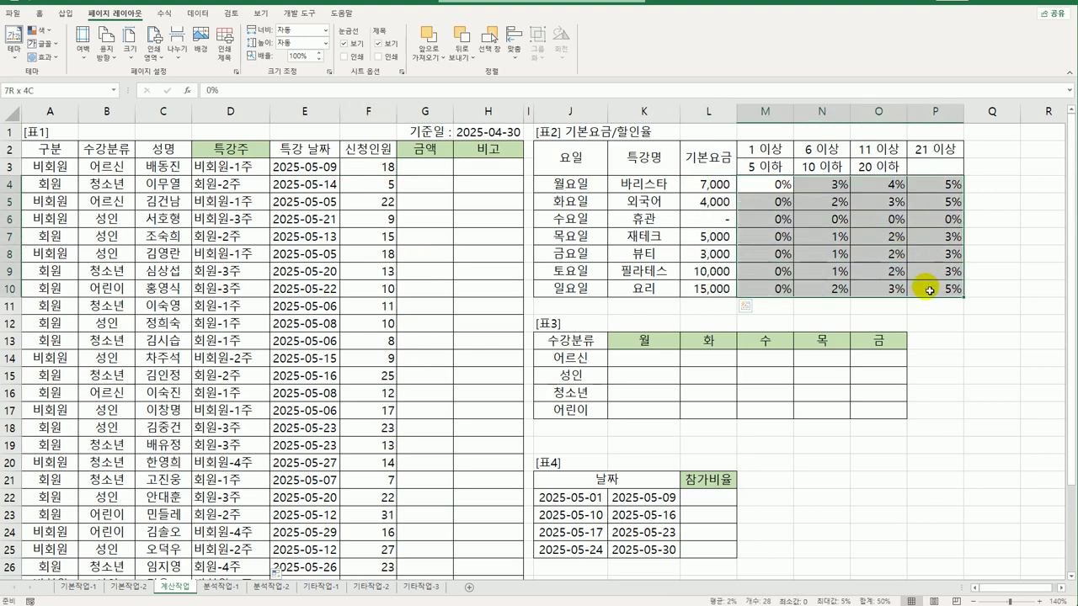
Start a MATCH formula in G3 with the 신청인원 cell F3 as the lookup value.
left_click(432, 169)
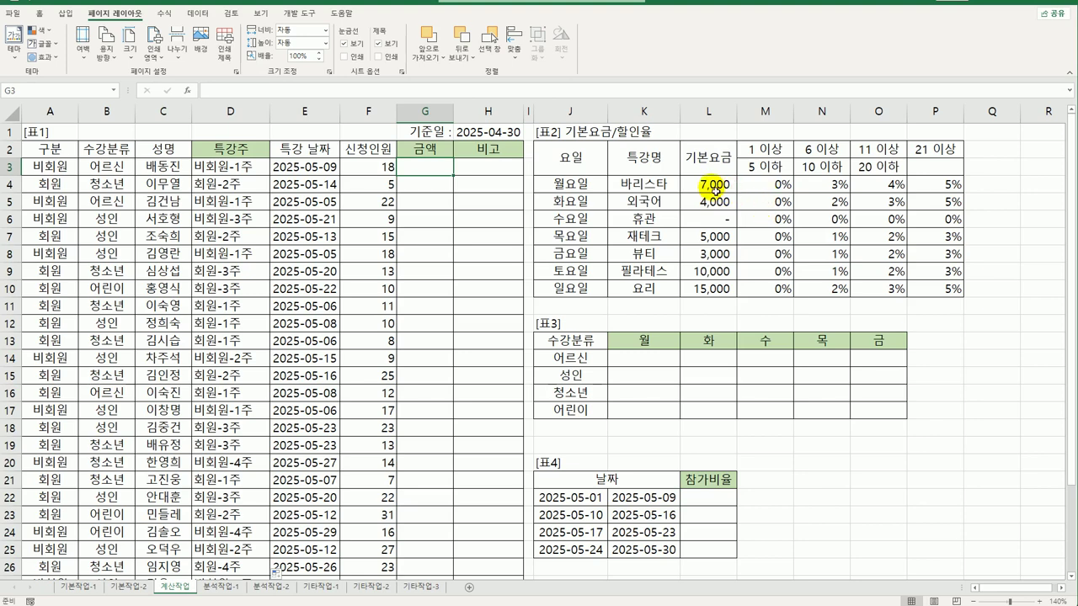
left_click_drag(707, 183, 704, 292)
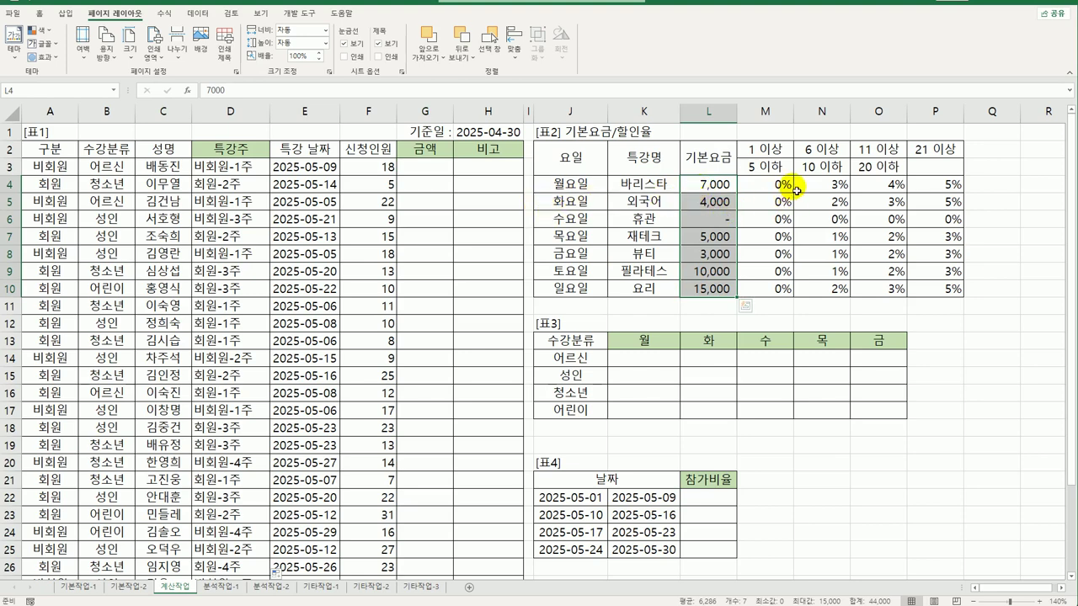
left_click_drag(769, 182, 937, 291)
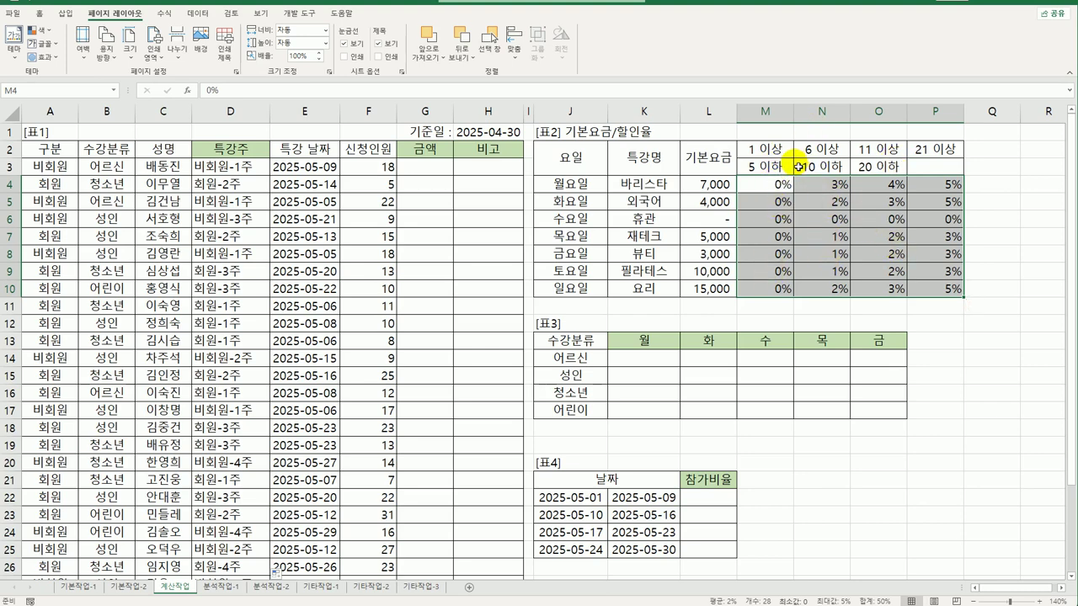
left_click(426, 170)
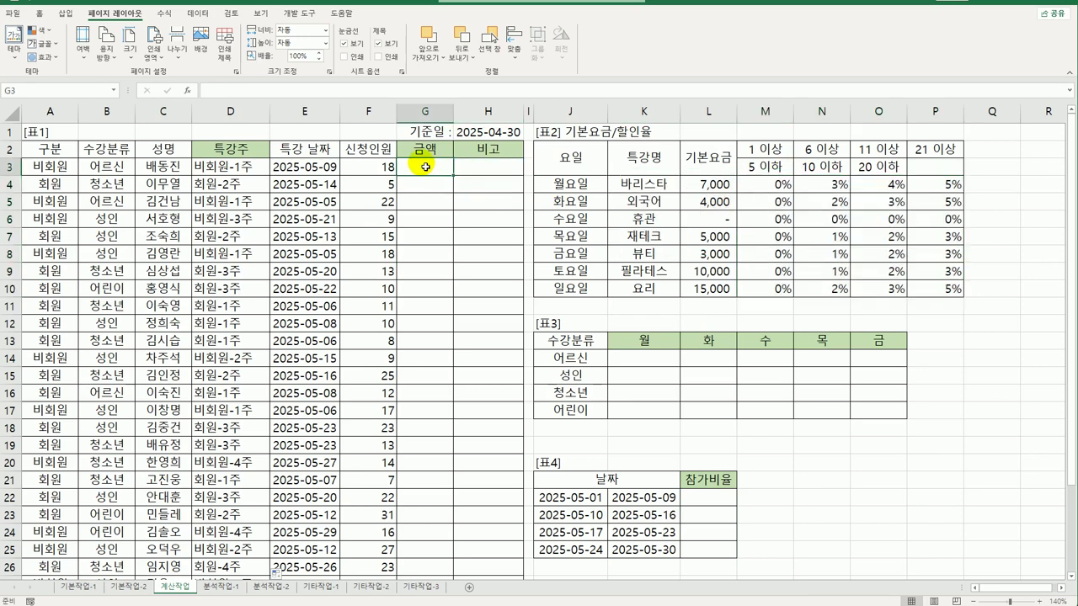
type("=")
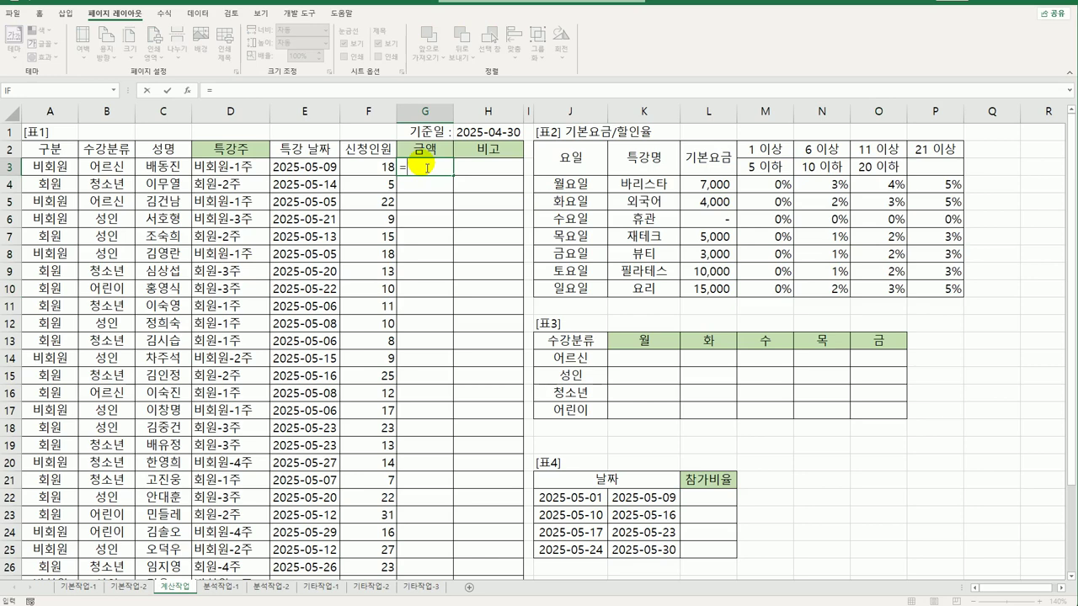
type("ㅡ")
type("MATCH(")
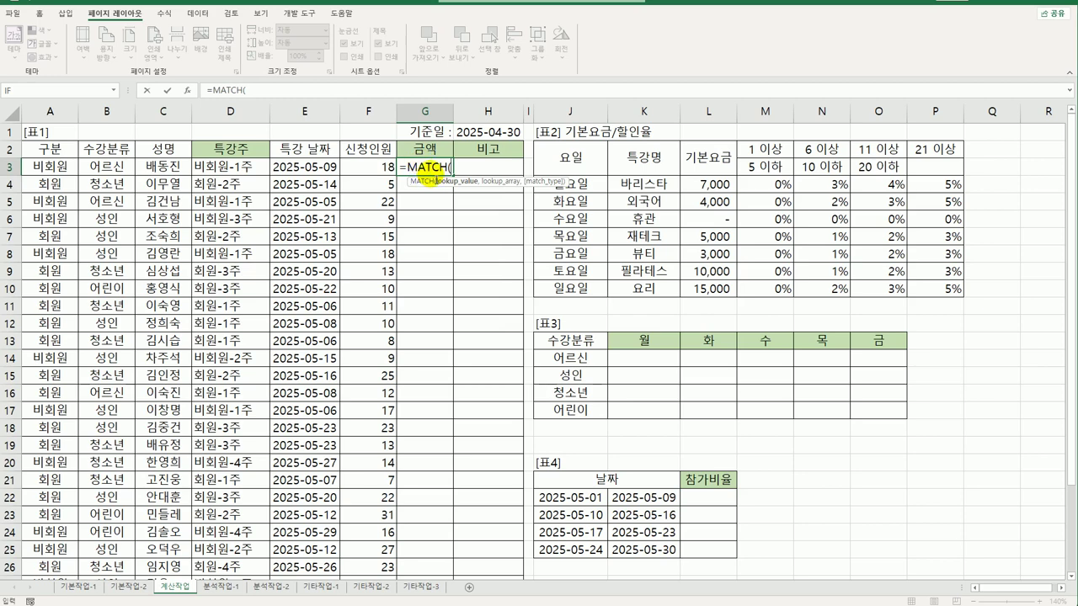
left_click(374, 168)
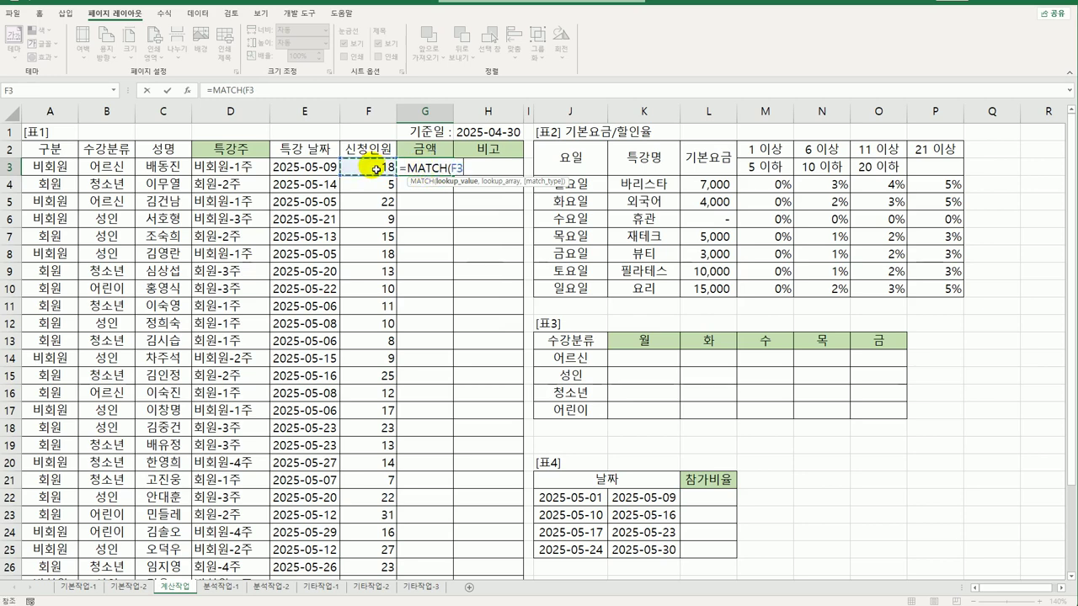
type(",")
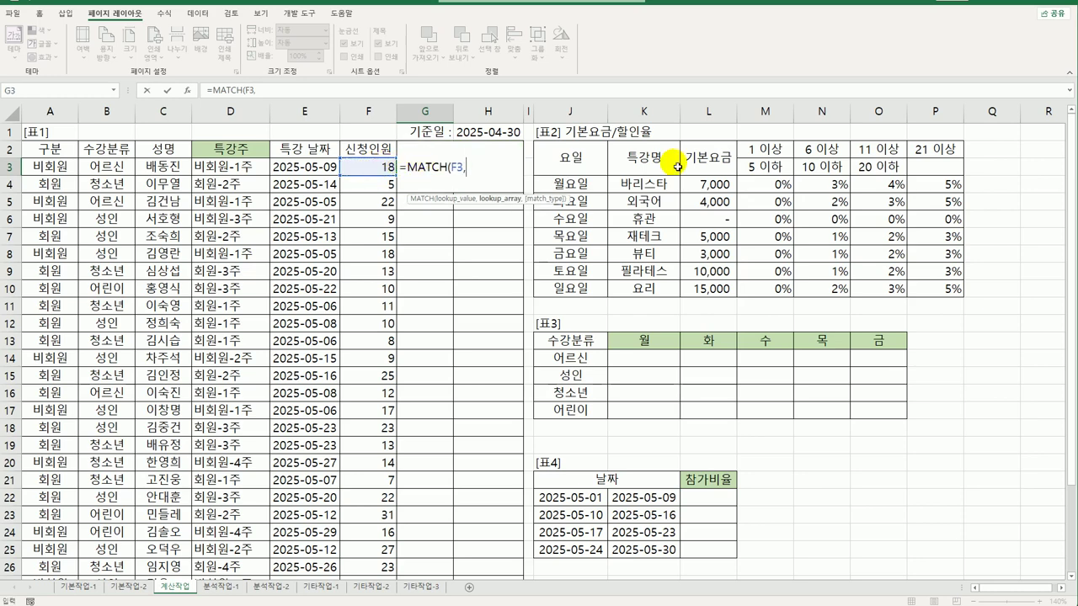
Complete G3's MATCH with the absolute lookup range $M$2:$P$2 and match type 1, and fill it down the 금액 column.
left_click_drag(767, 154, 938, 152)
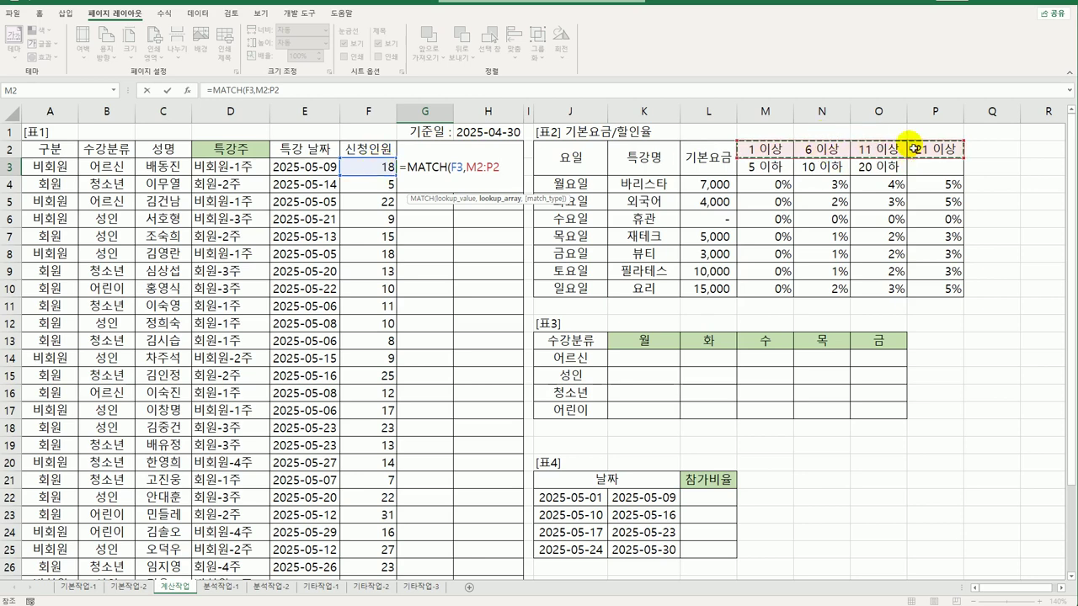
key("F4")
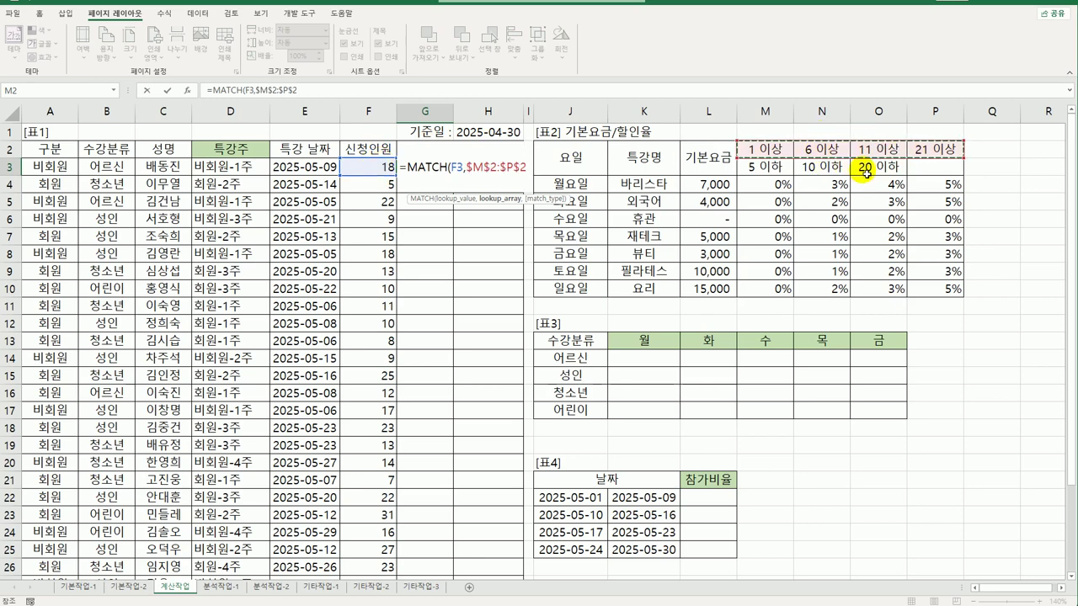
type(",")
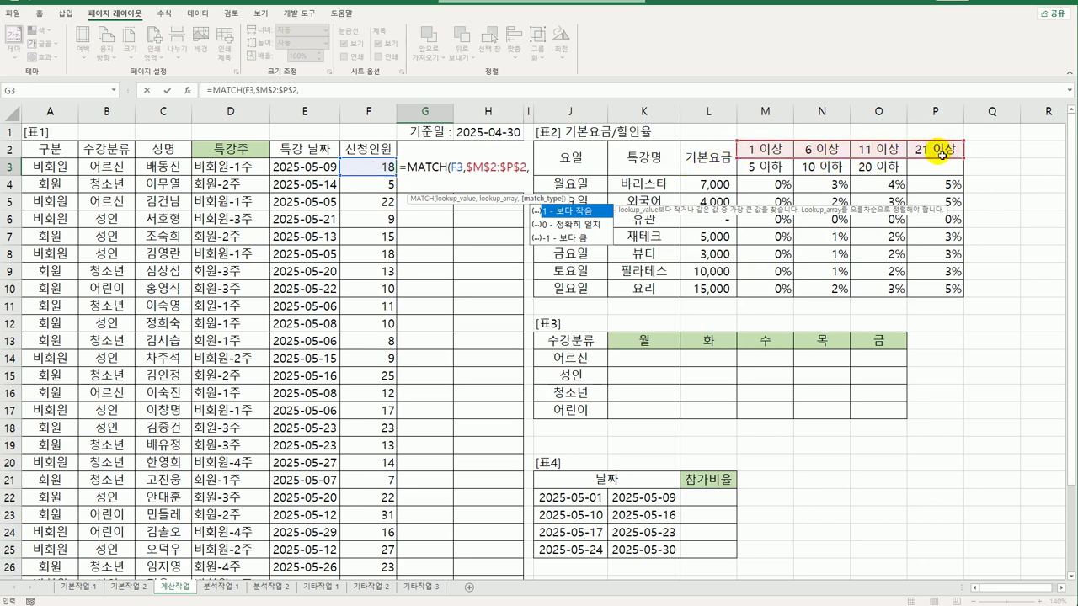
double_click(580, 211)
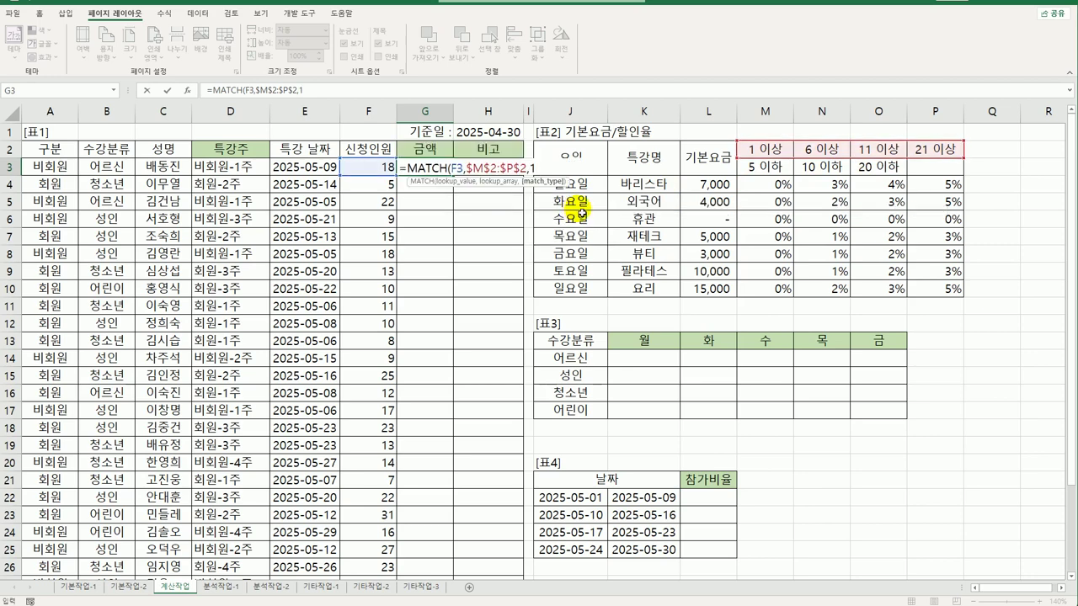
type(")")
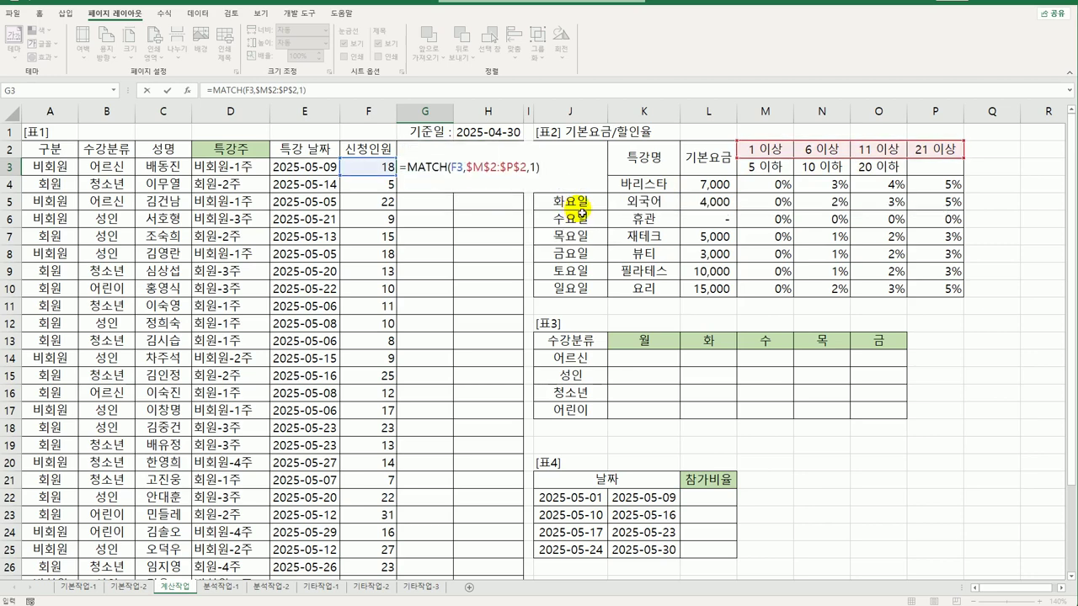
key("Return")
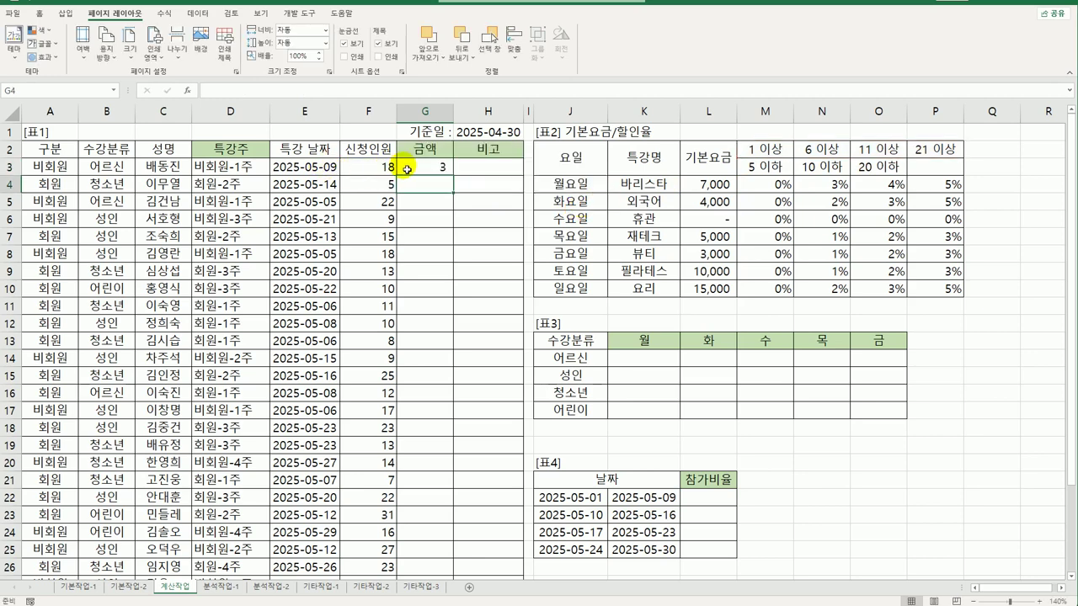
left_click(434, 169)
double_click(457, 180)
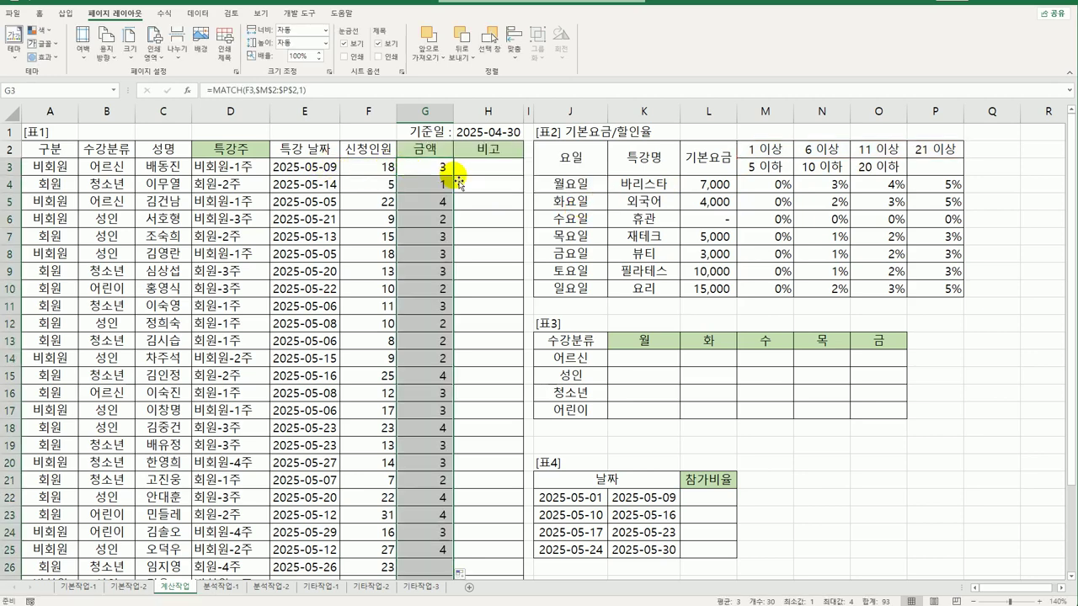
Compare the filled MATCH positions in the 금액 column with 표2's 신청인원 thresholds in M2:P2.
left_click(441, 177)
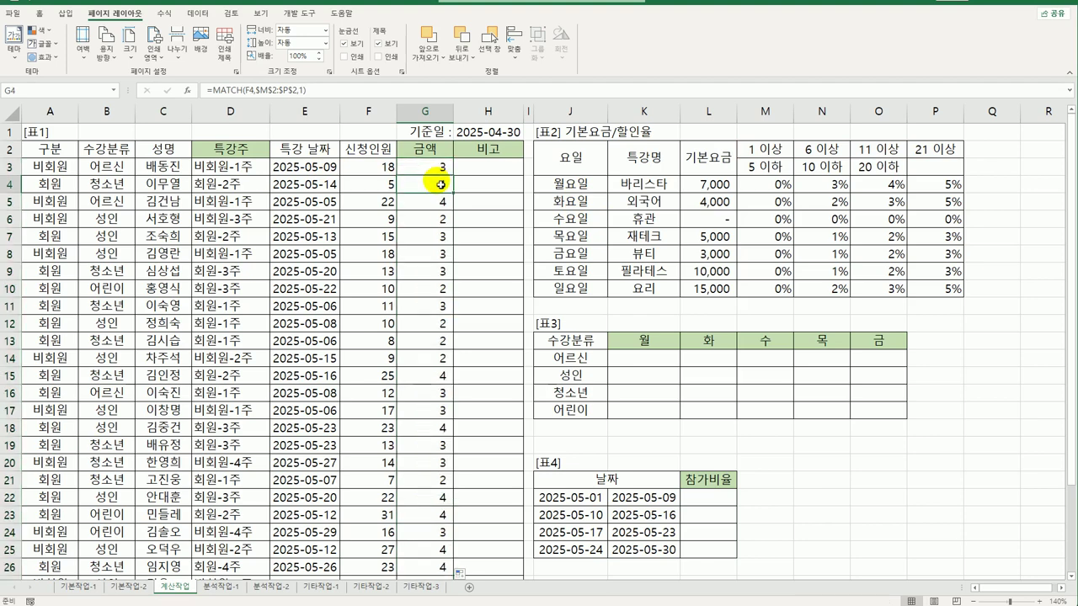
left_click_drag(768, 151, 923, 155)
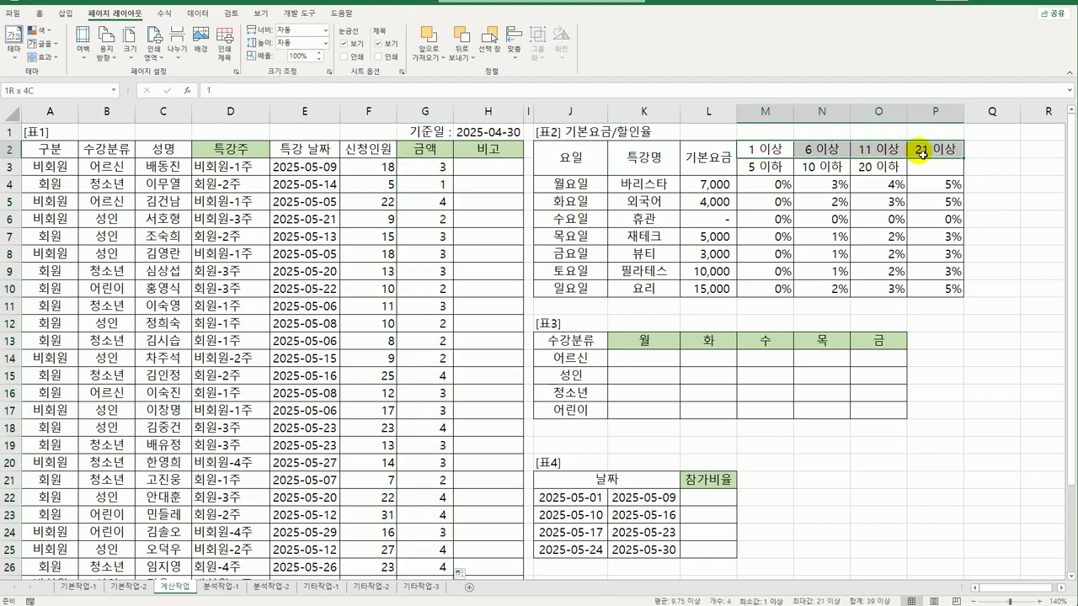
left_click(433, 170)
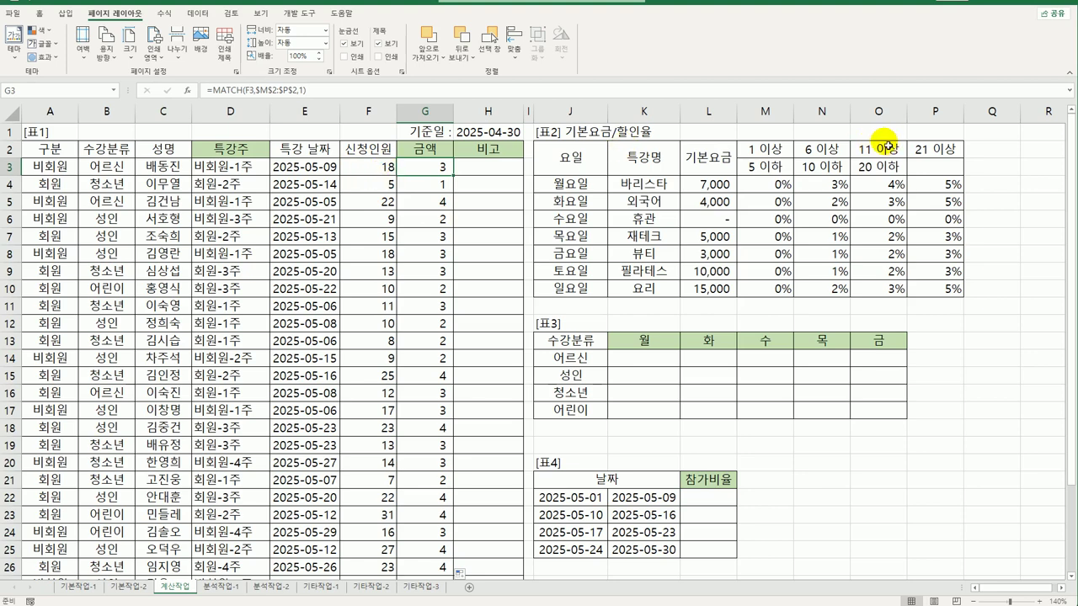
left_click(937, 152)
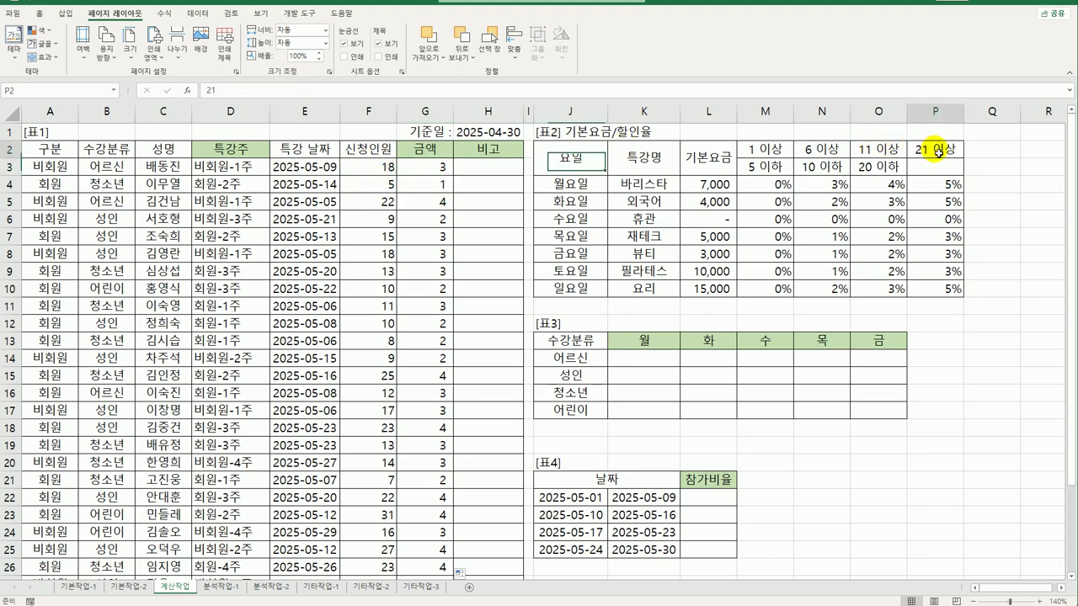
left_click(876, 152)
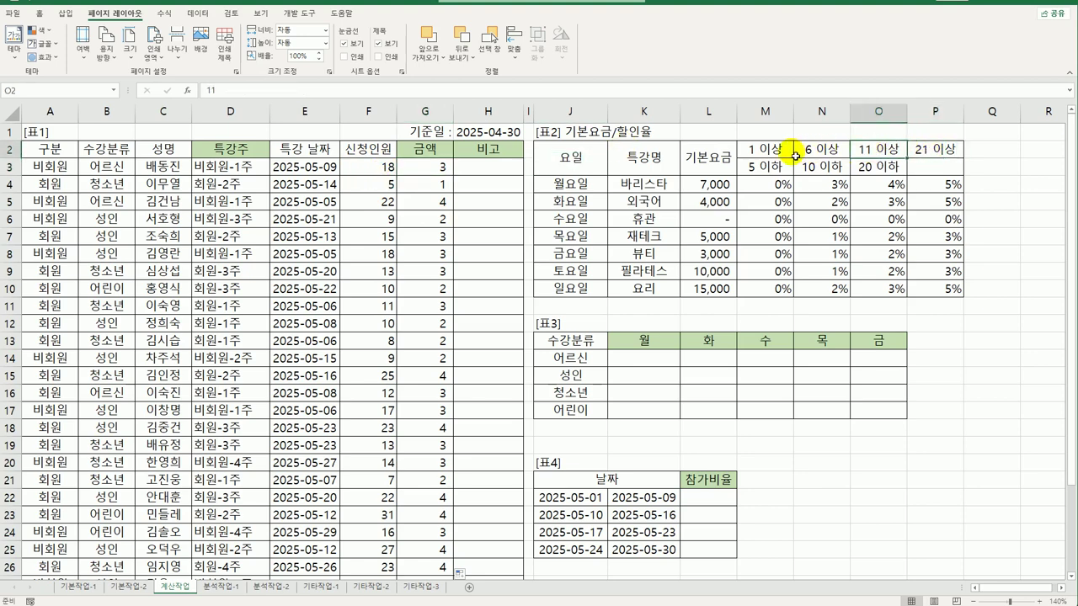
left_click_drag(763, 152, 931, 152)
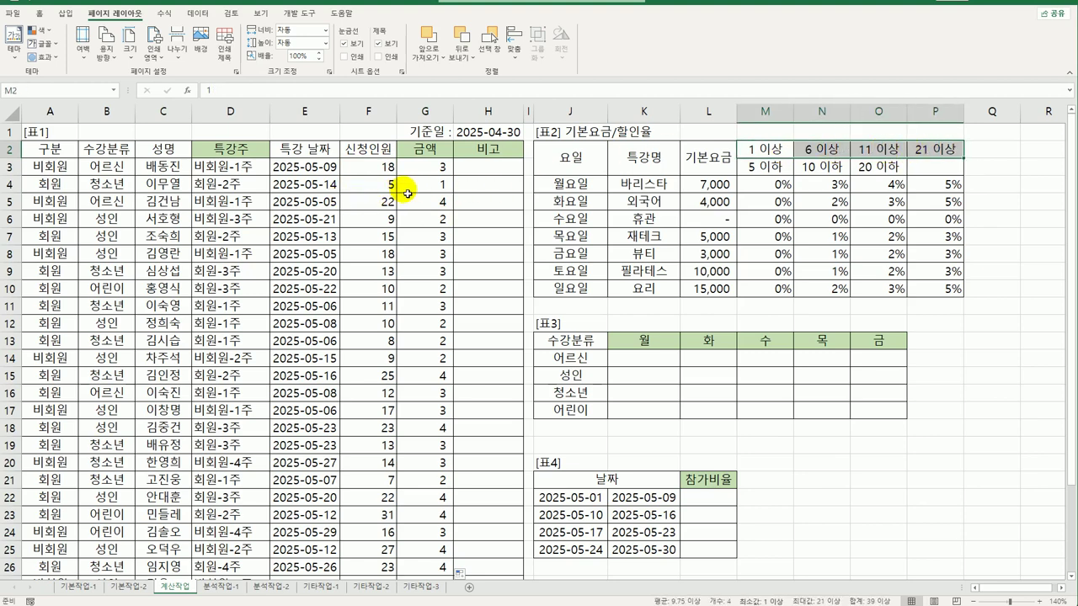
left_click_drag(808, 159, 759, 158)
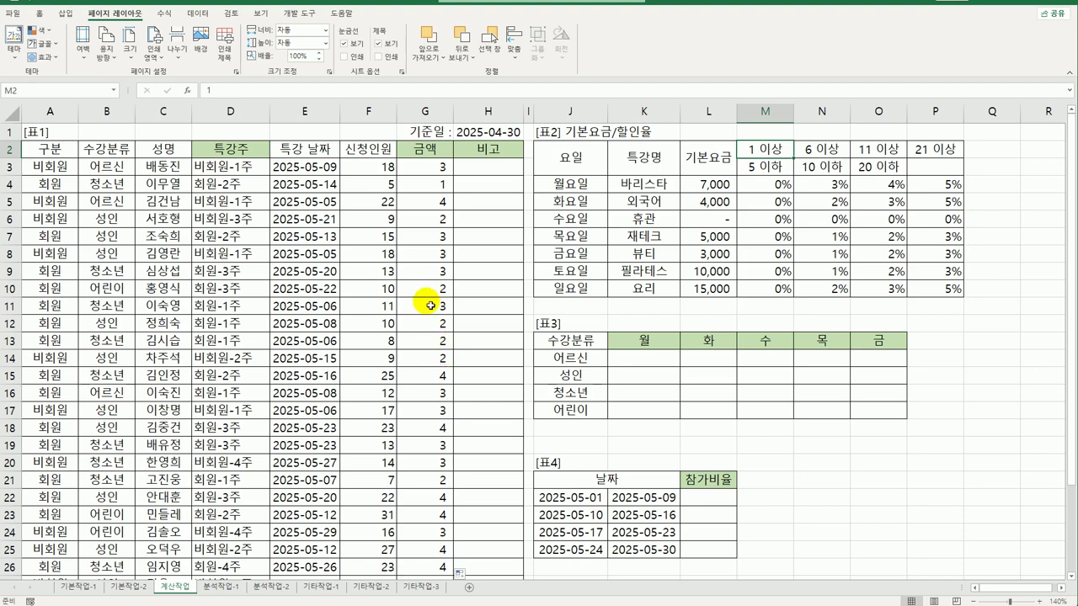
Wrap G3's MATCH in an INDEX function with 표2's discount rates $M$4:$P$10 as the array.
double_click(434, 167)
left_click(409, 167)
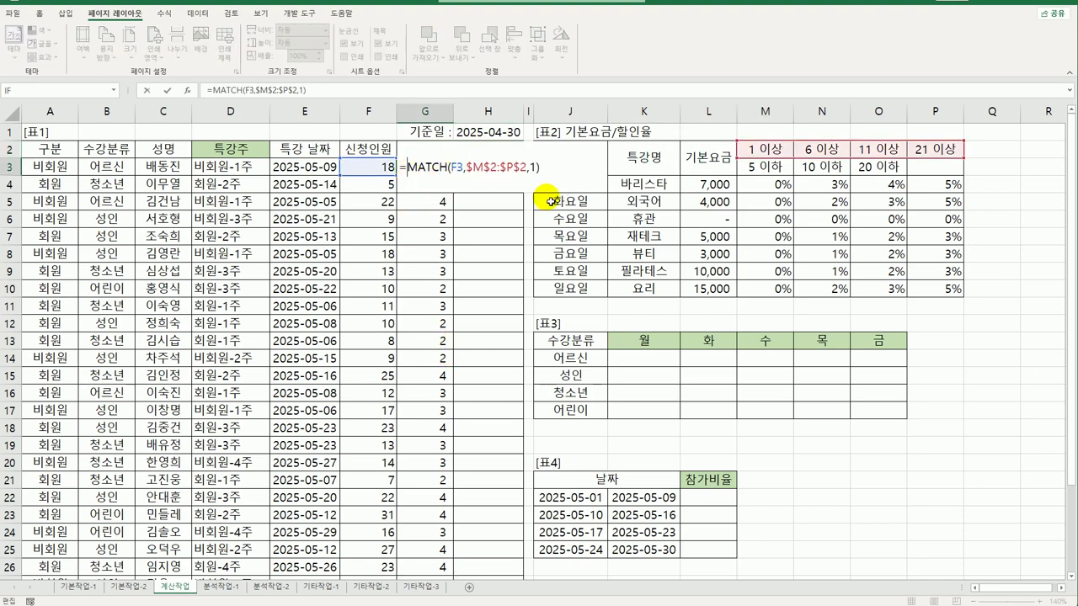
type("INDEX(")
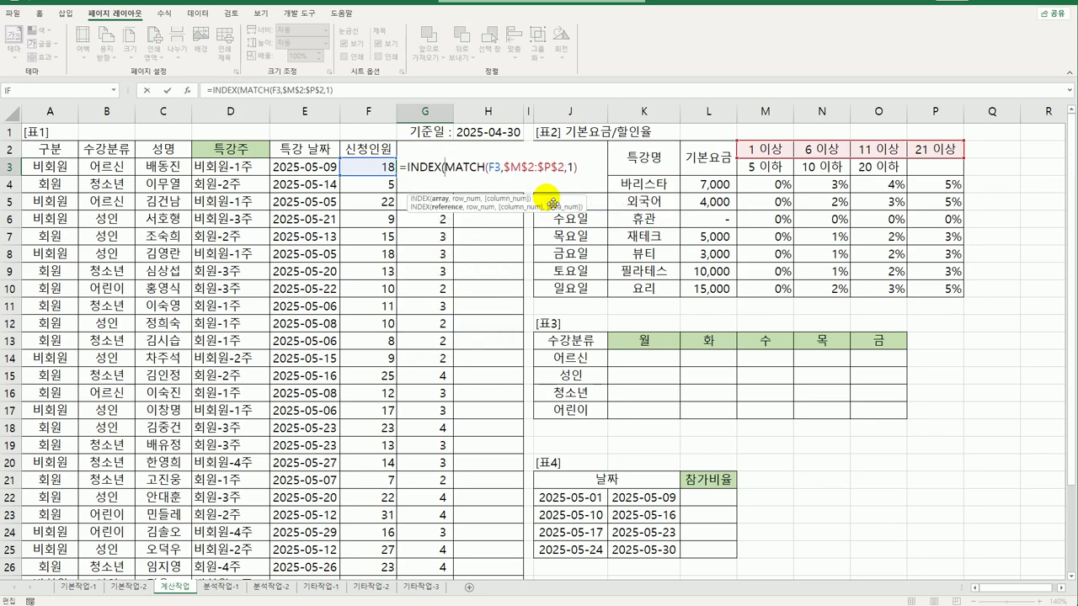
left_click_drag(768, 186, 929, 288)
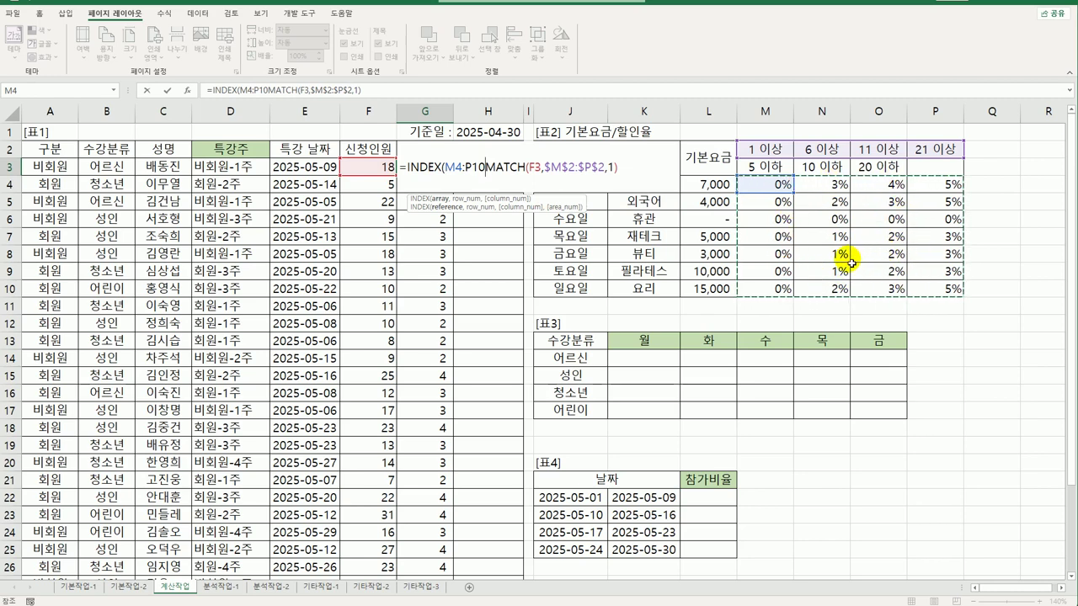
key("F4")
type(",")
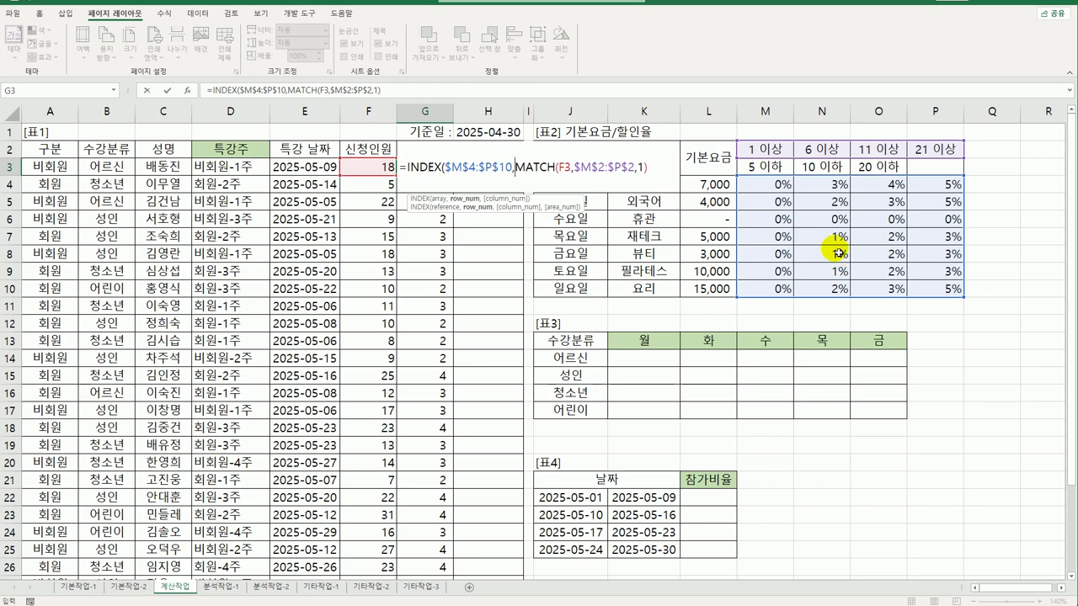
Insert WEEKDAY(E3,2) as the row argument before MATCH and complete G3's formula as =INDEX($M$4:$P$10,WEEKDAY(E3,2),MATCH(F3,$M$2:$P$2,1)).
type("wee")
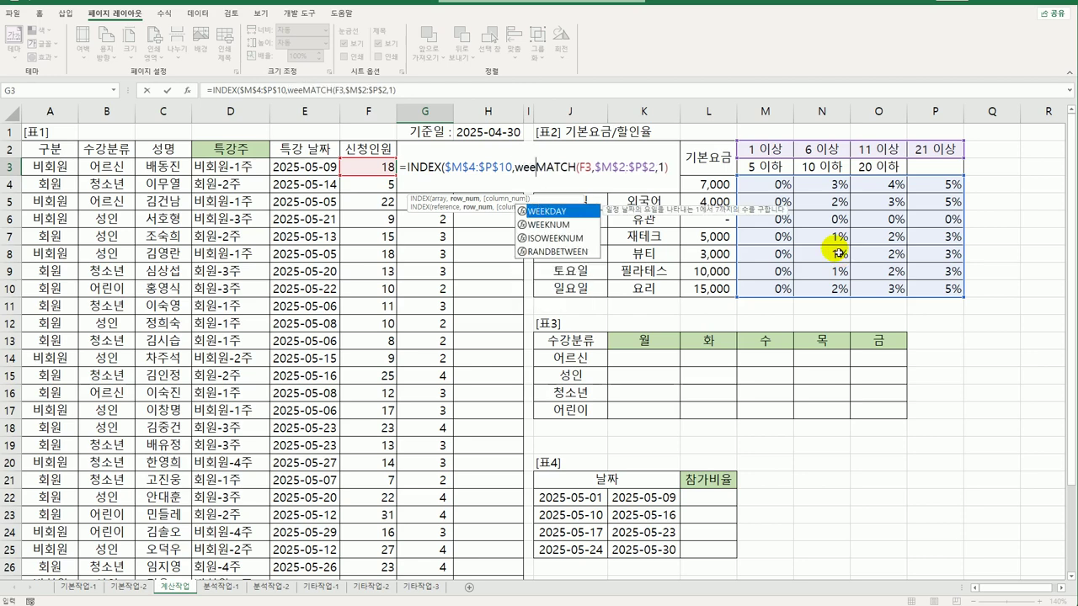
key("Tab")
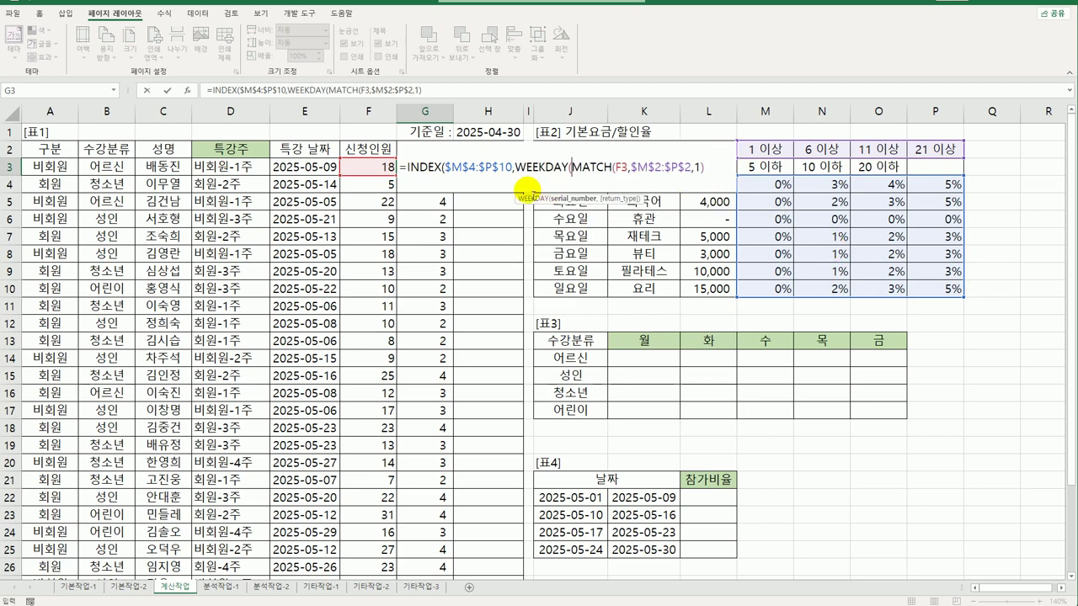
left_click(303, 167)
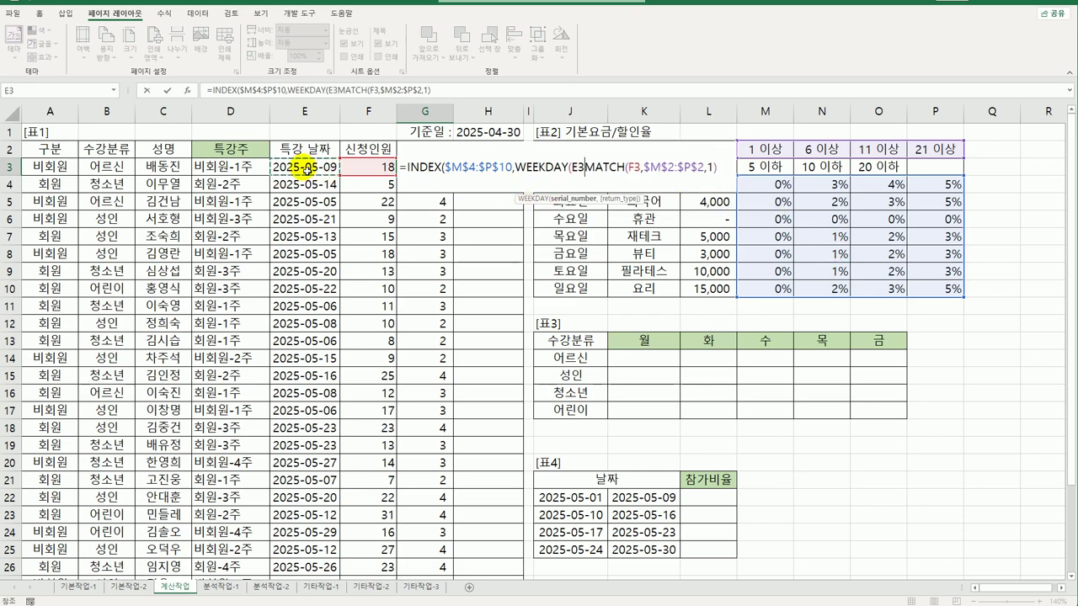
type(",")
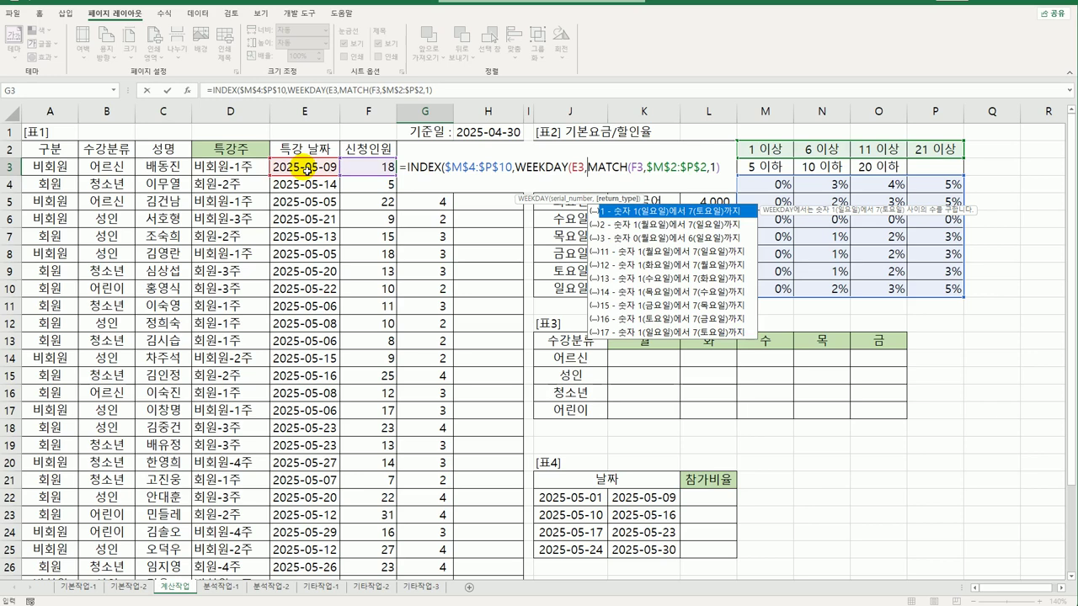
type("2")
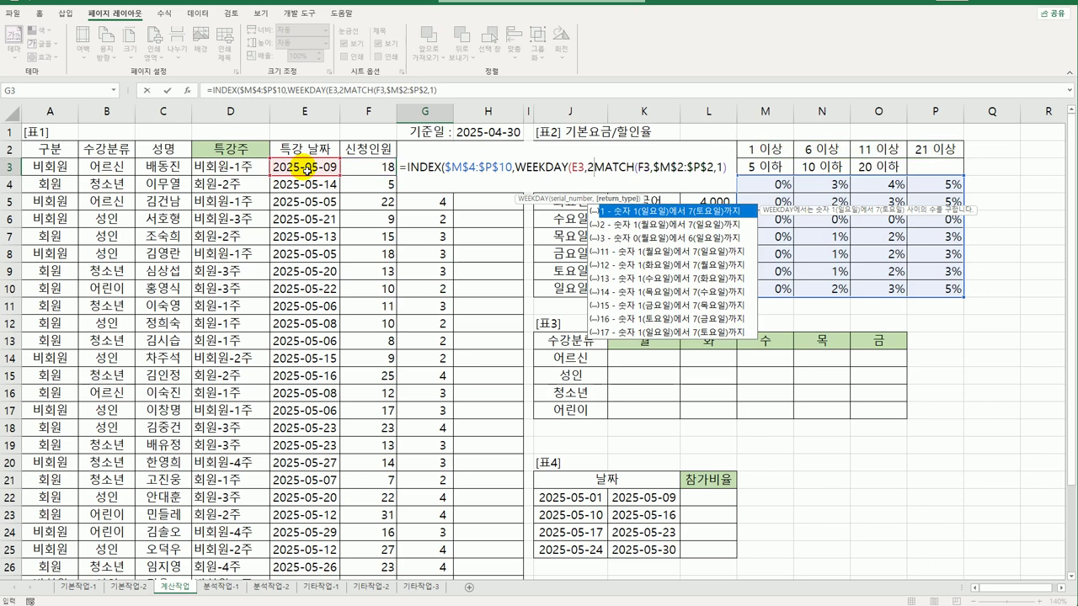
type("),")
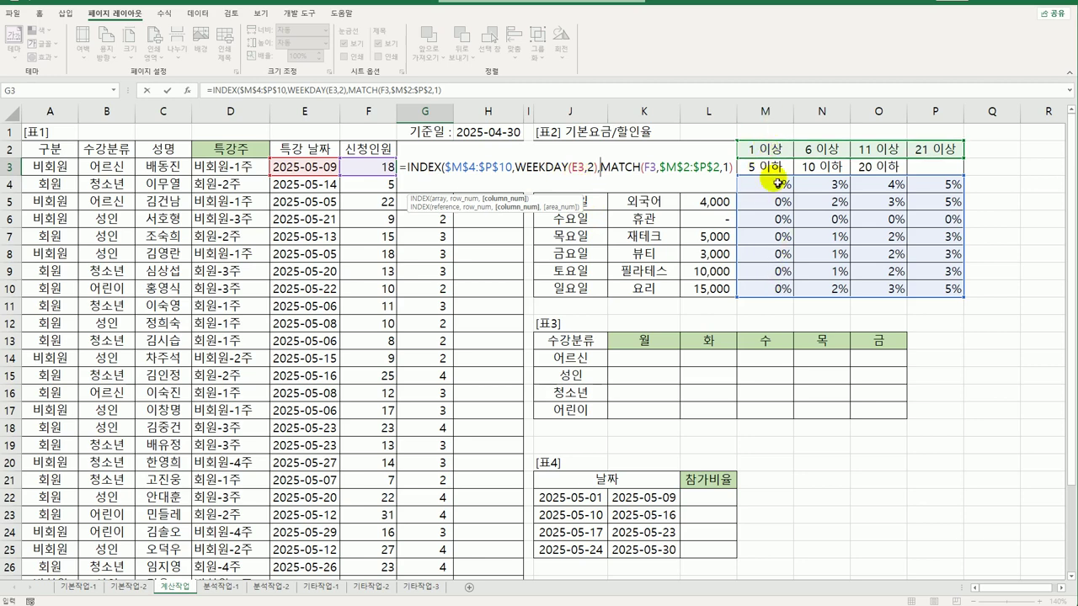
left_click(731, 166)
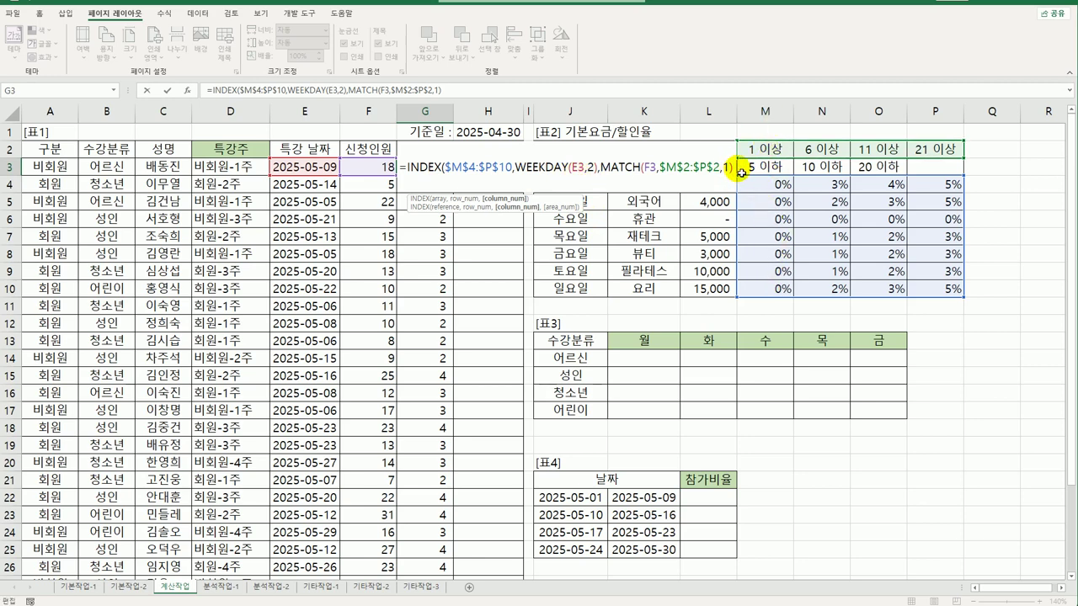
key("Return")
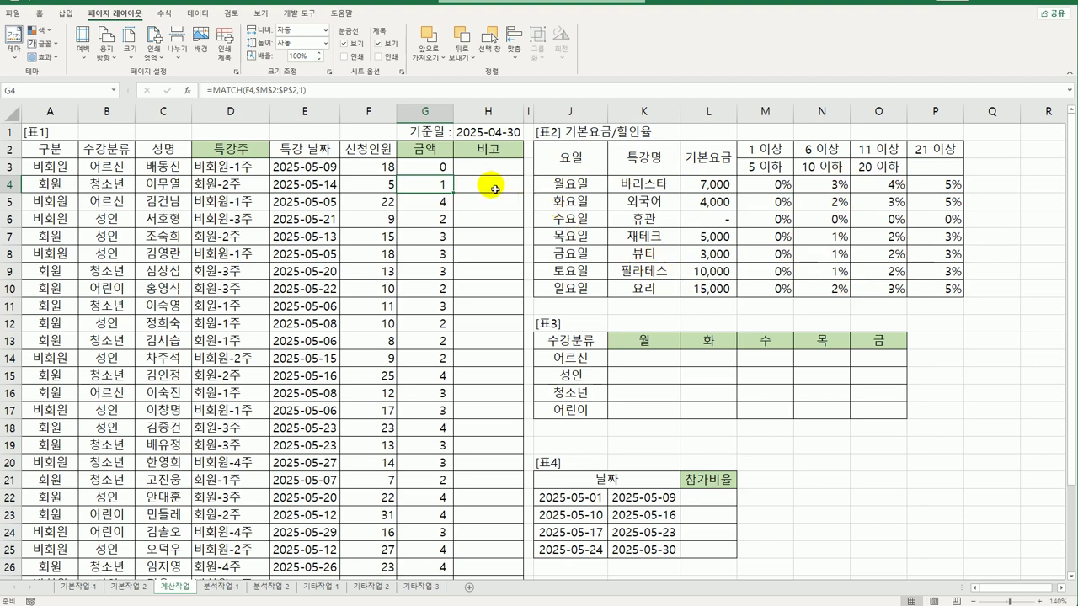
left_click(441, 166)
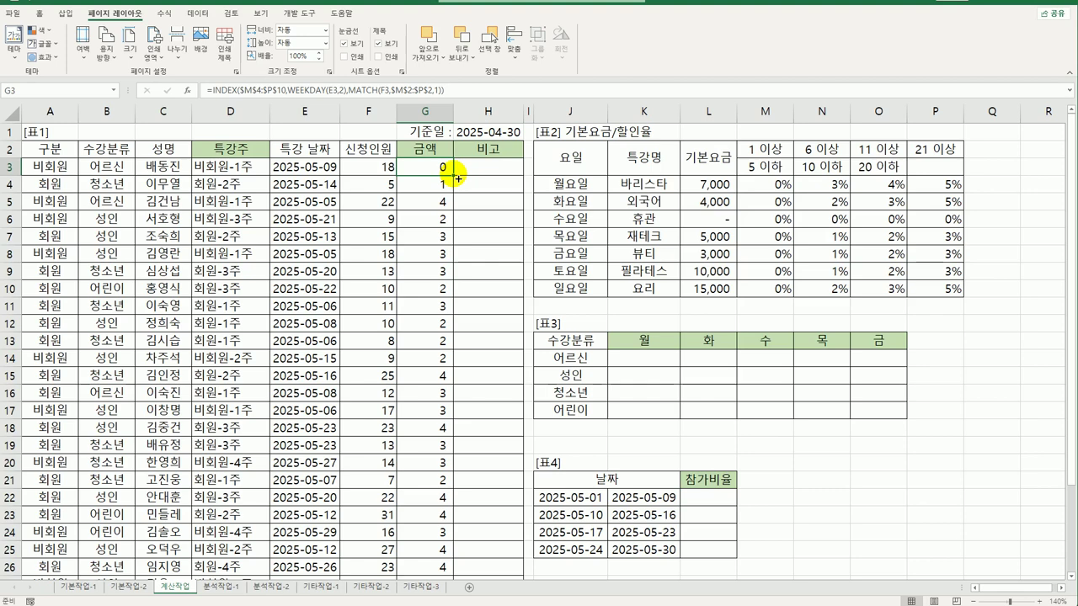
Start G3's formula with F3 multiplied by a new INDEX on 표2's 기본요금 range $L$4:$L$10, ahead of the existing INDEX.
double_click(442, 167)
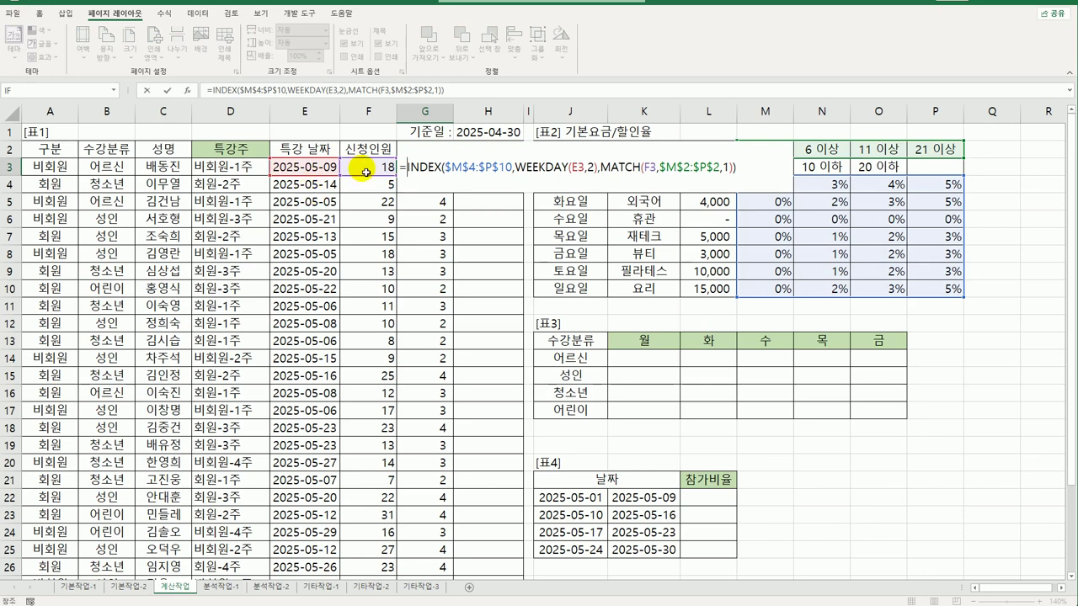
left_click(366, 172)
type("*")
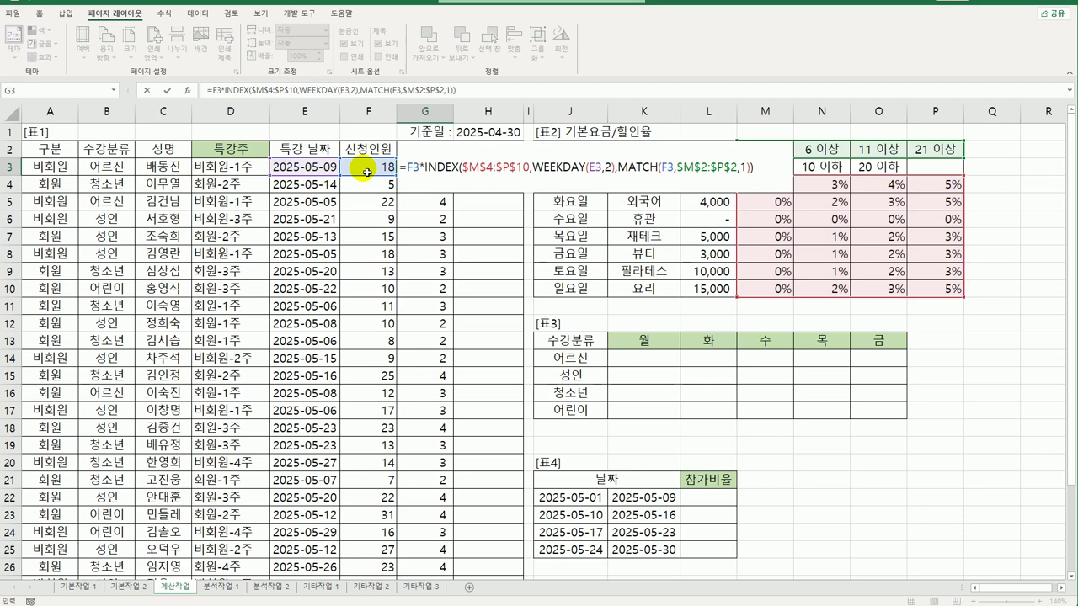
type("index")
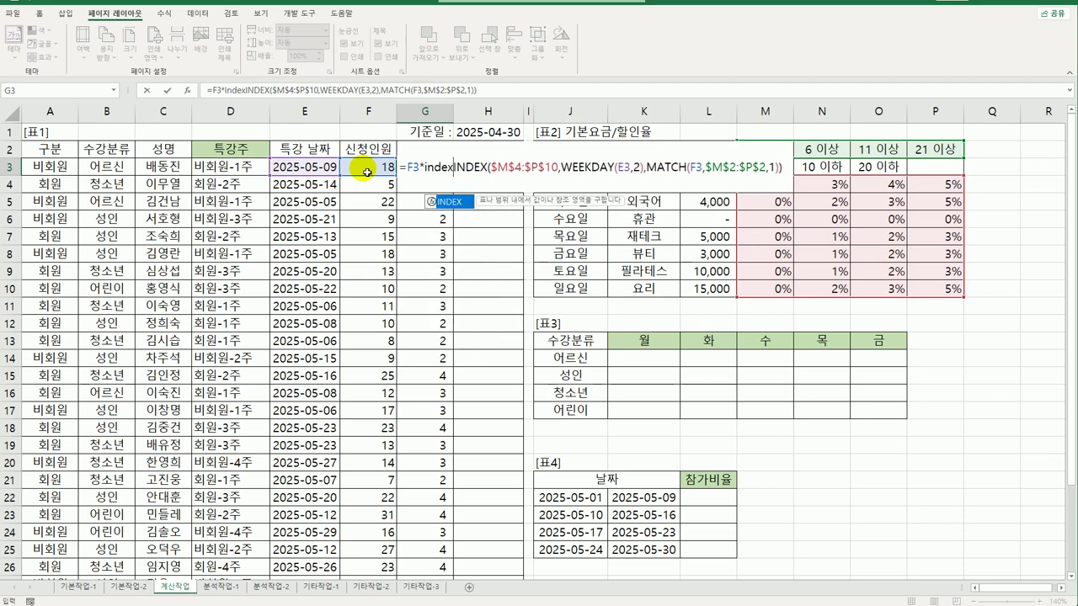
type("(")
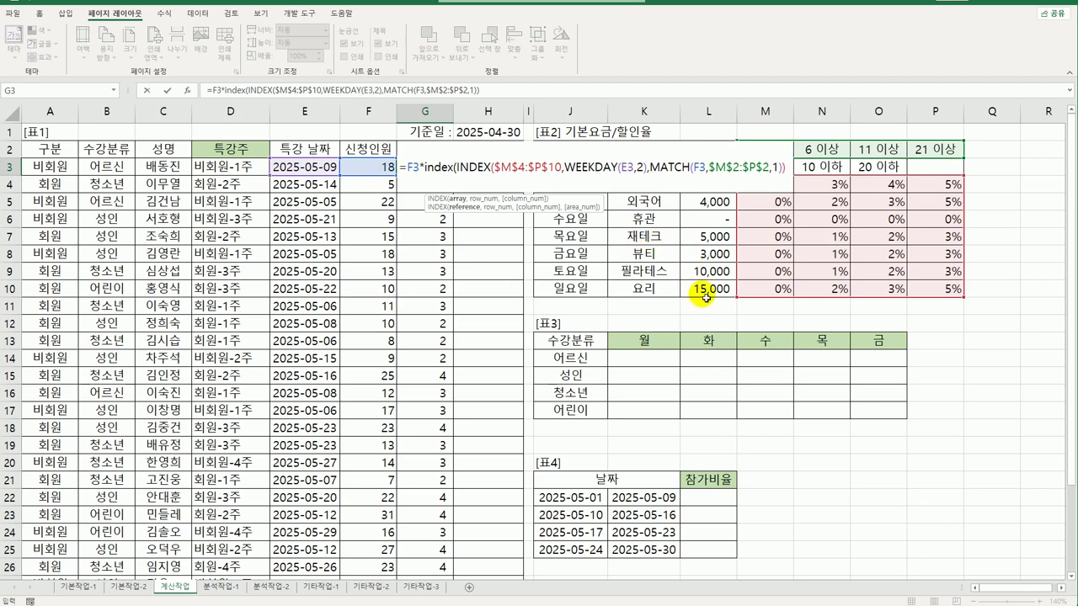
left_click_drag(703, 291, 690, 184)
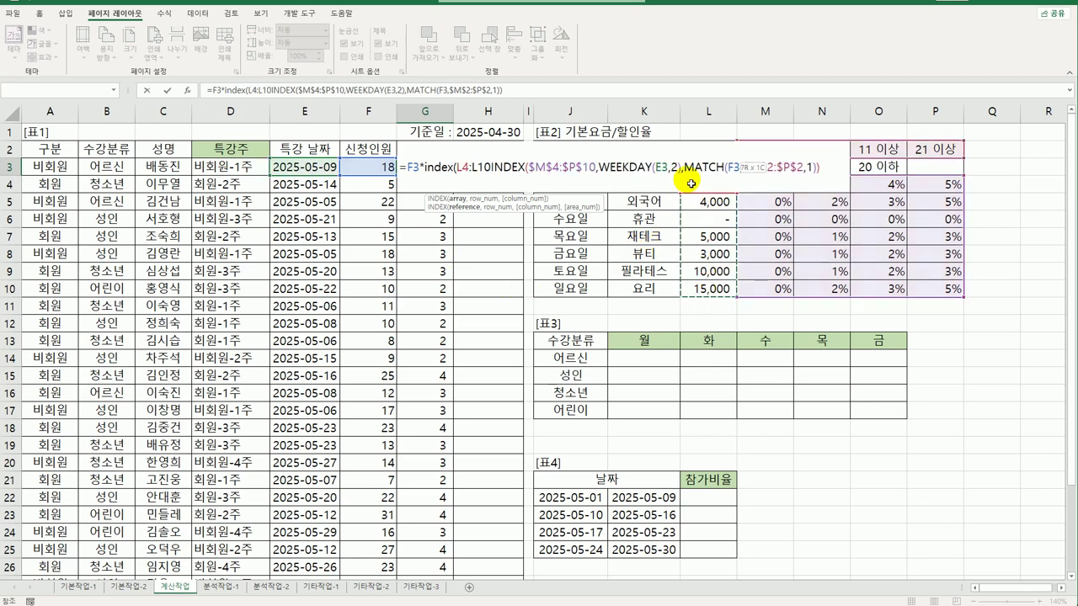
left_click_drag(691, 184, 693, 185)
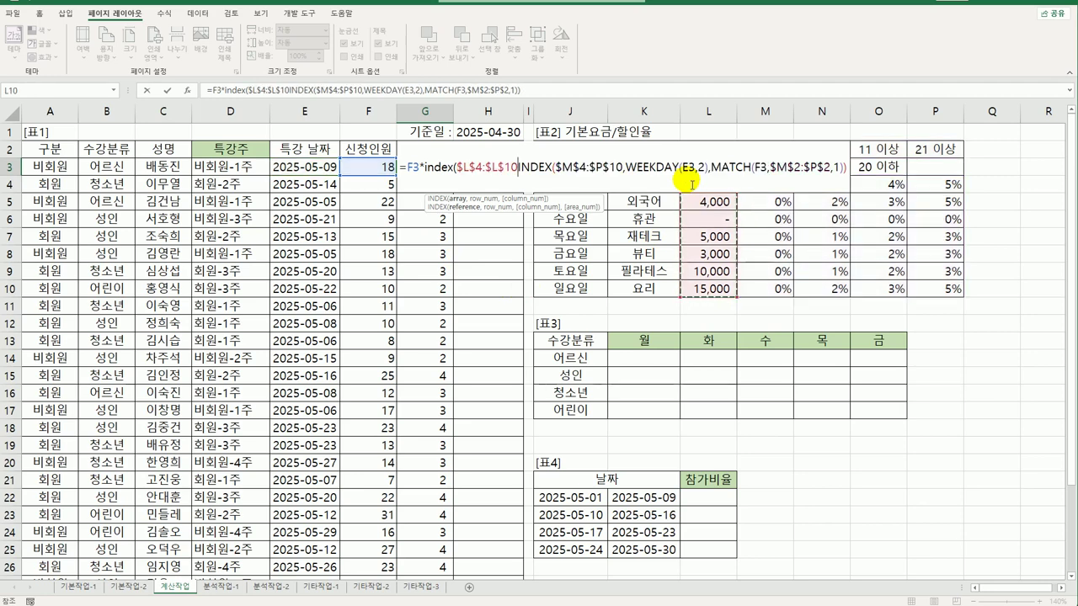
key("F4")
type(",")
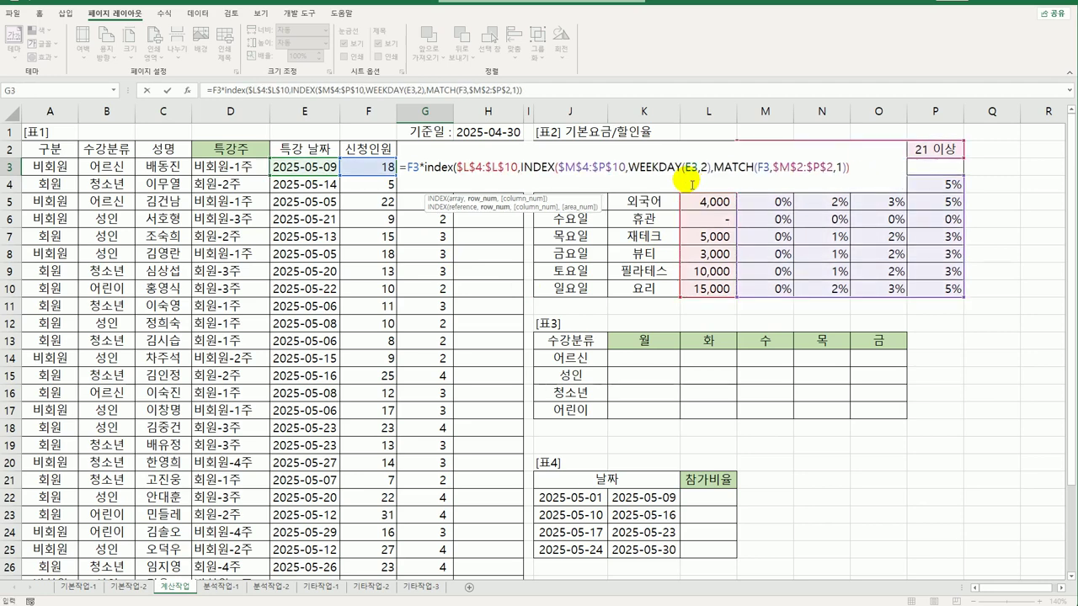
Supply WEEKDAY(E3,2) as the row argument of G3's 기본요금 INDEX and close that function.
type("WEEKDAY(")
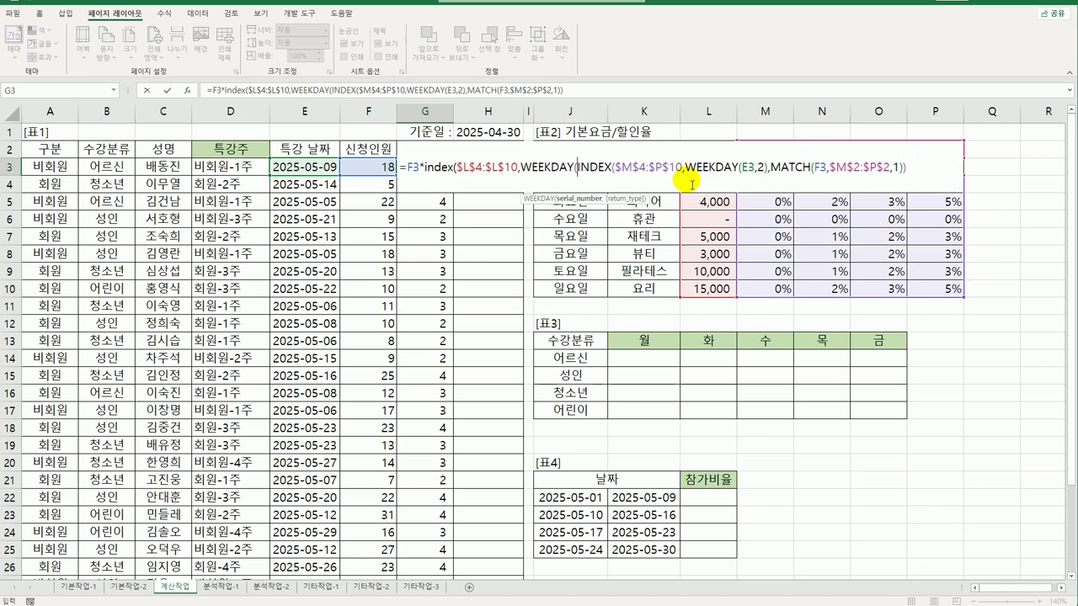
left_click(320, 166)
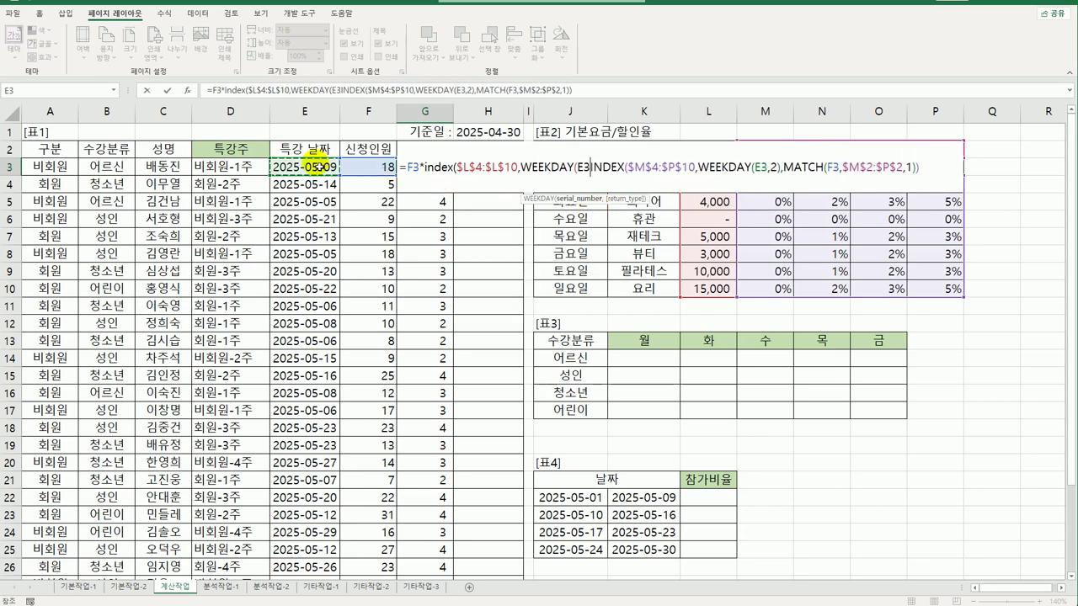
type(",2")
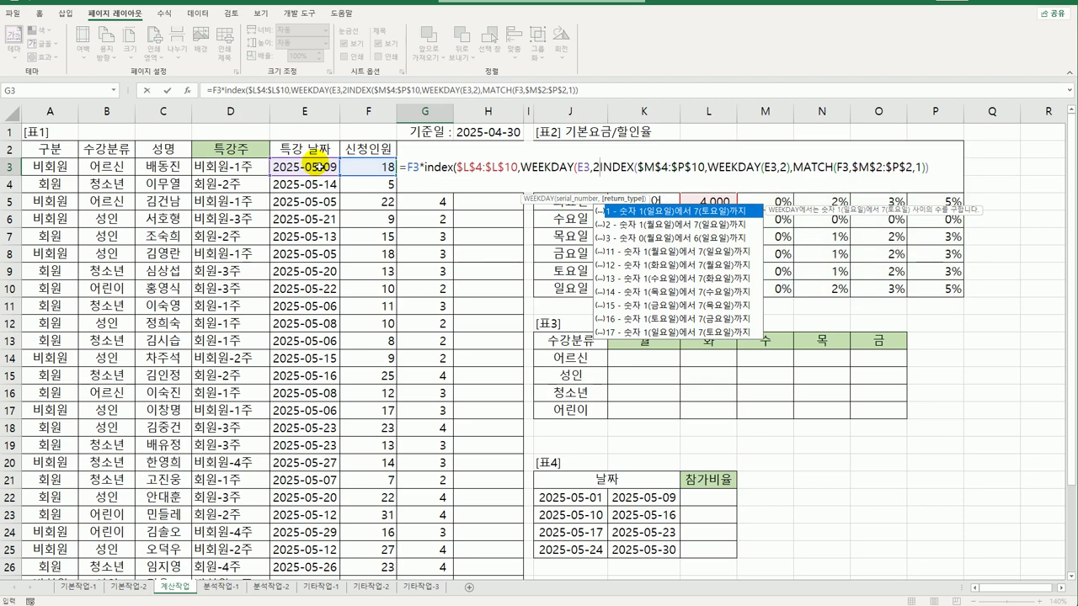
type(")")
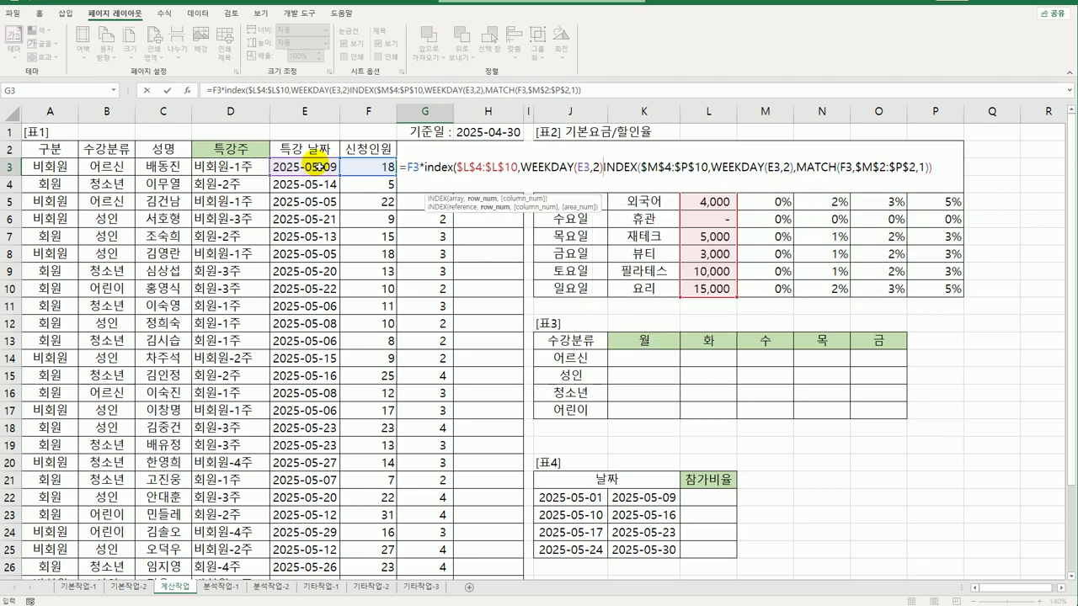
type(")")
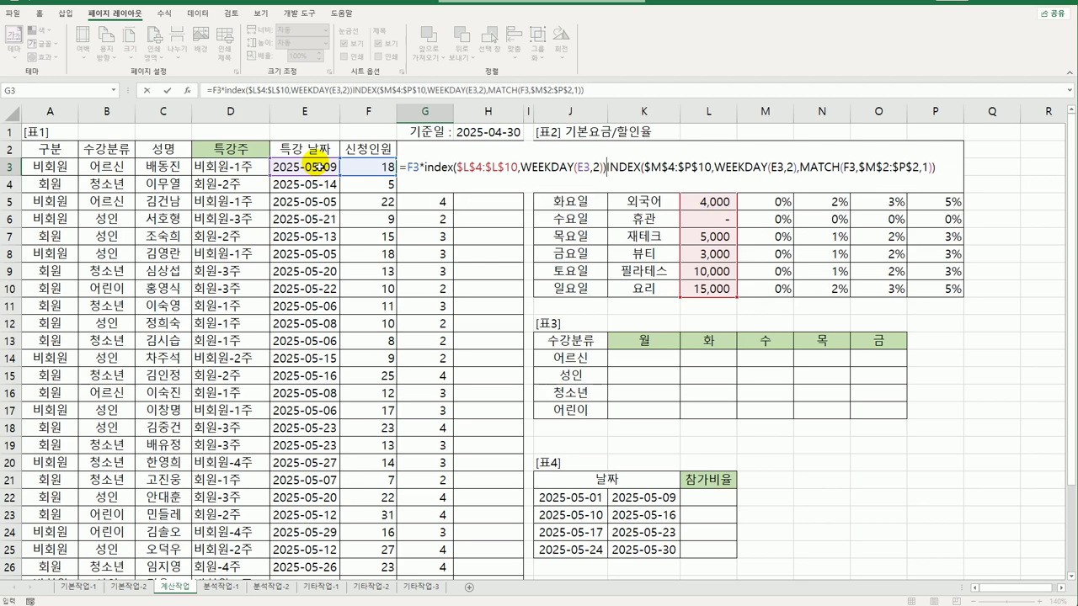
Multiply G3's fee by one minus the discount rate, wrapping the existing INDEX as *(1-INDEX($M$4:$P$10,WEEKDAY(E3,2),MATCH(F3,$M$2:$P$2,1))).
type("*")
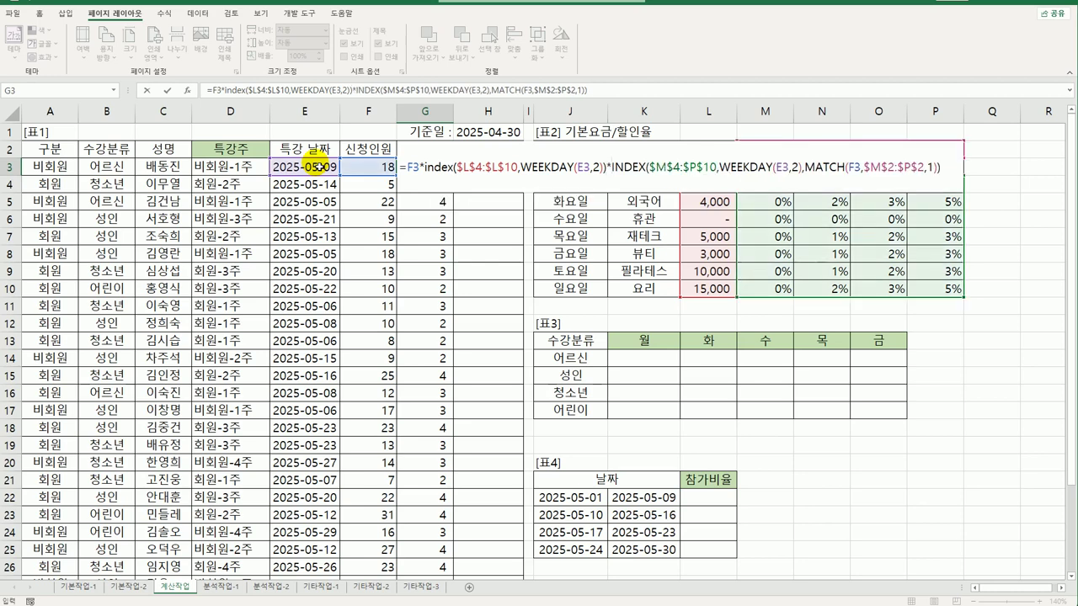
type("(1-")
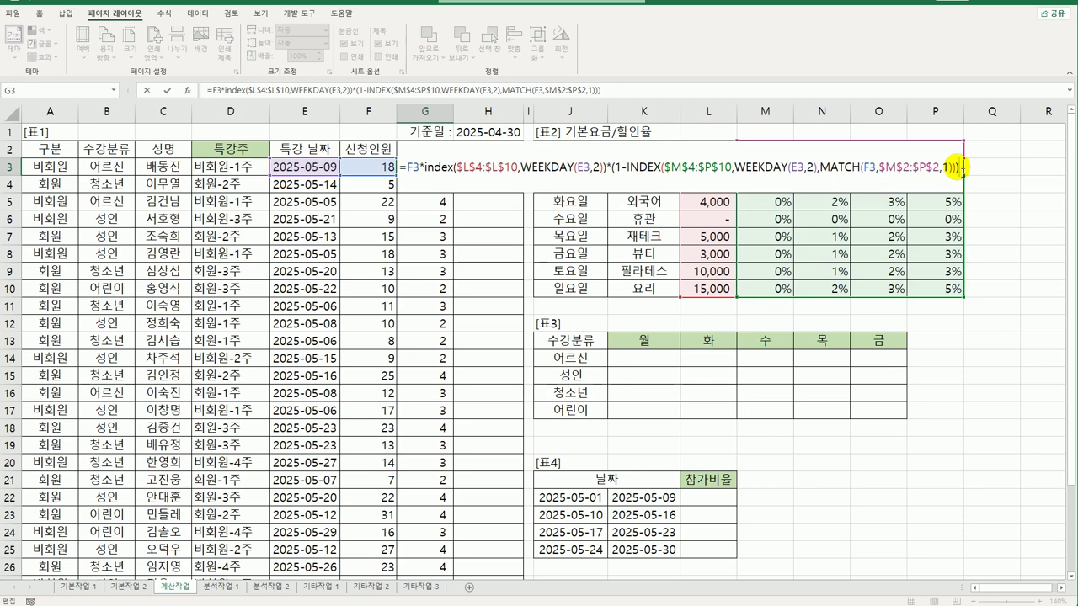
key("Return")
Fill G3's formula down the 금액 column and autofit the column's width.
left_click(438, 169)
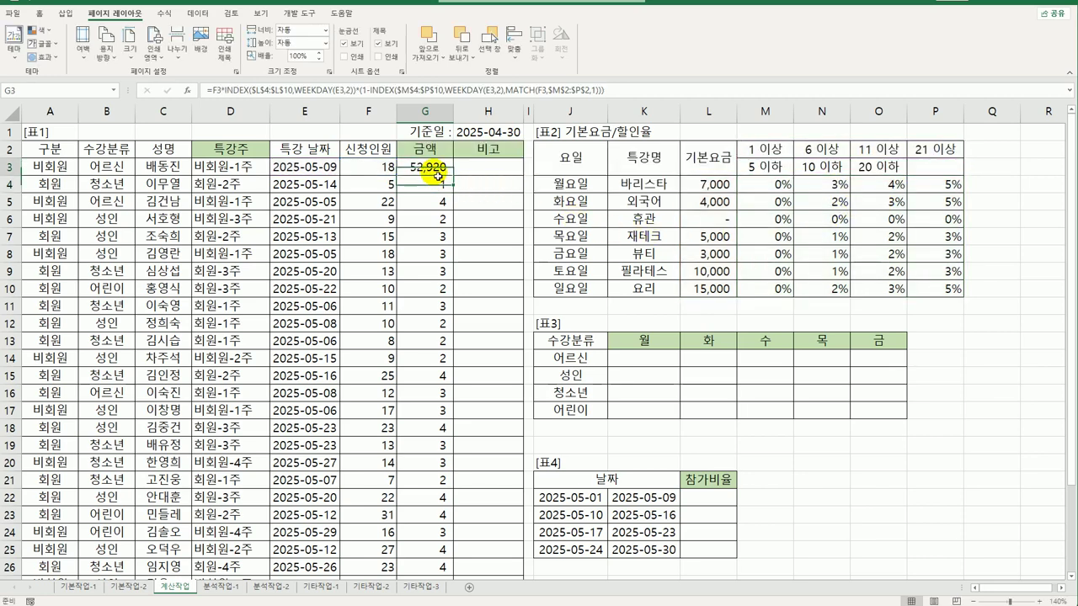
double_click(453, 175)
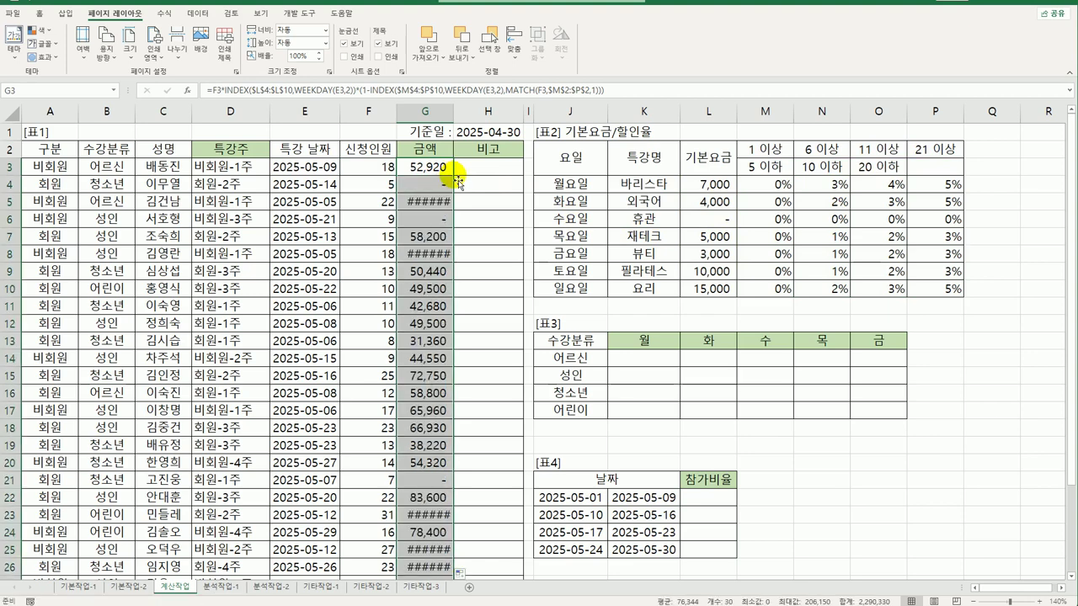
double_click(453, 111)
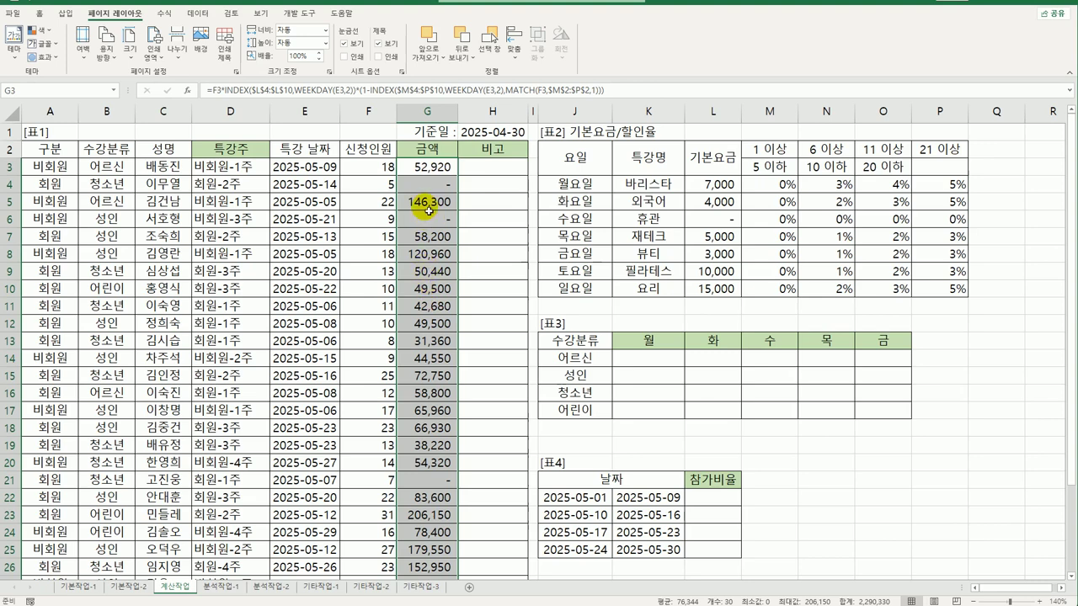
Review the parts of G3's 금액 formula against 표2's 기본요금 values in L4:L10.
double_click(427, 166)
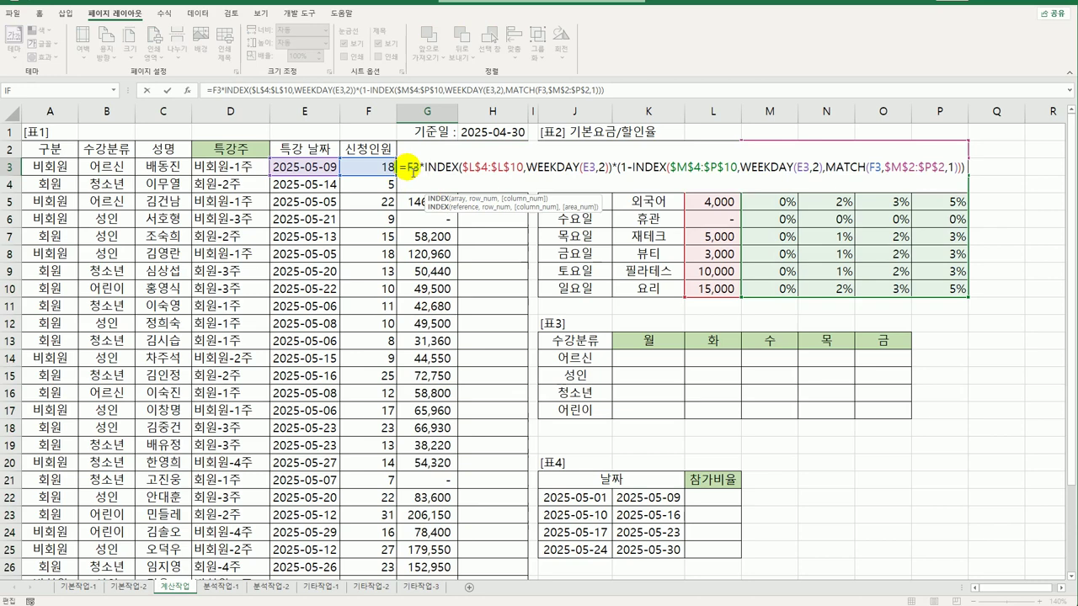
left_click_drag(427, 166, 972, 172)
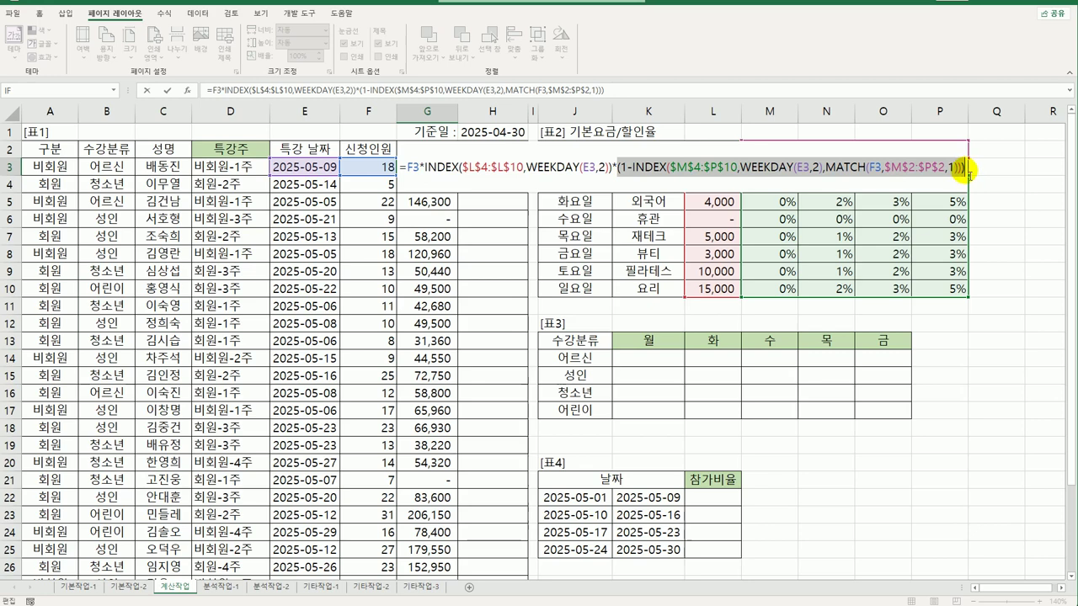
key("Return")
left_click_drag(720, 190, 729, 292)
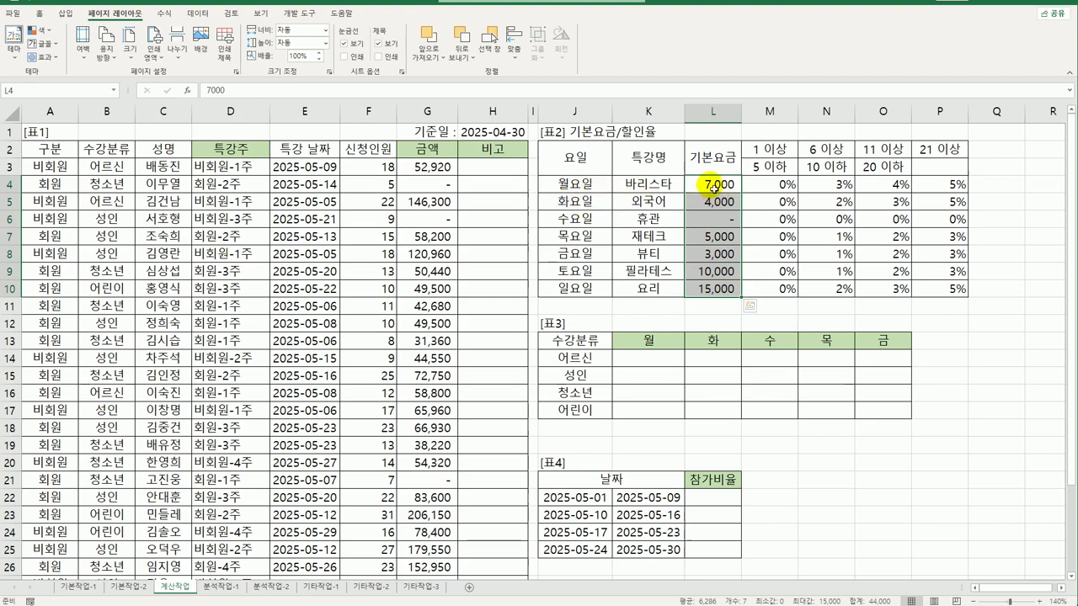
left_click(444, 167)
double_click(444, 168)
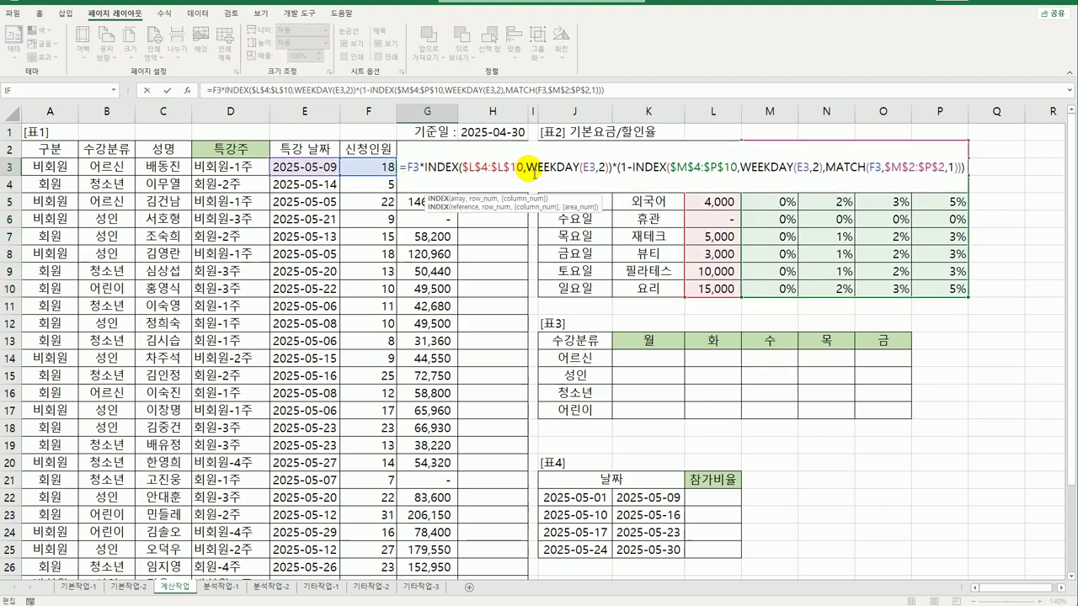
left_click_drag(527, 168, 594, 173)
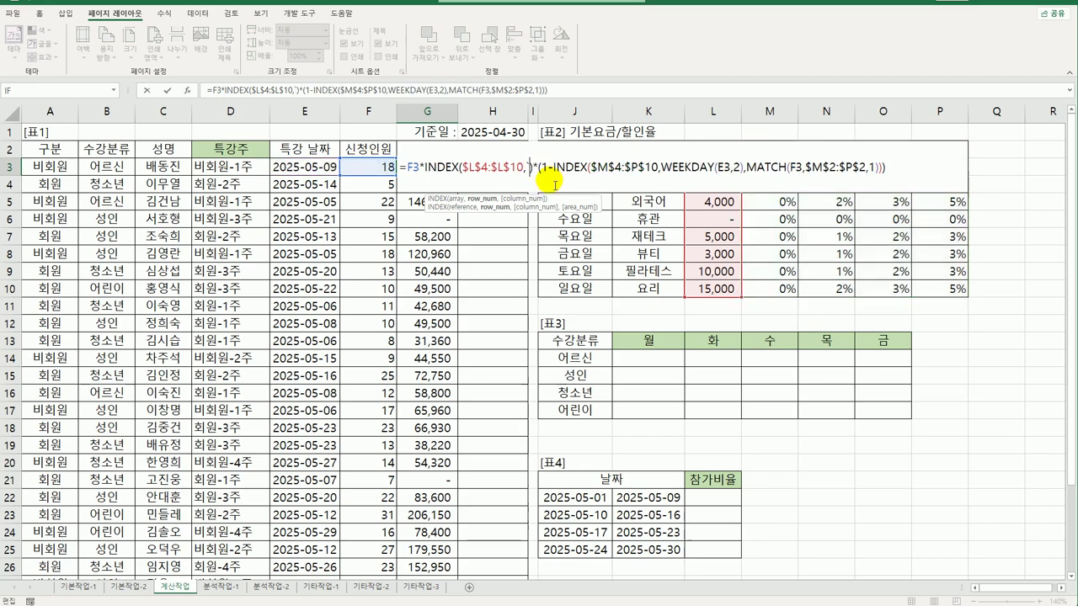
key("Escape")
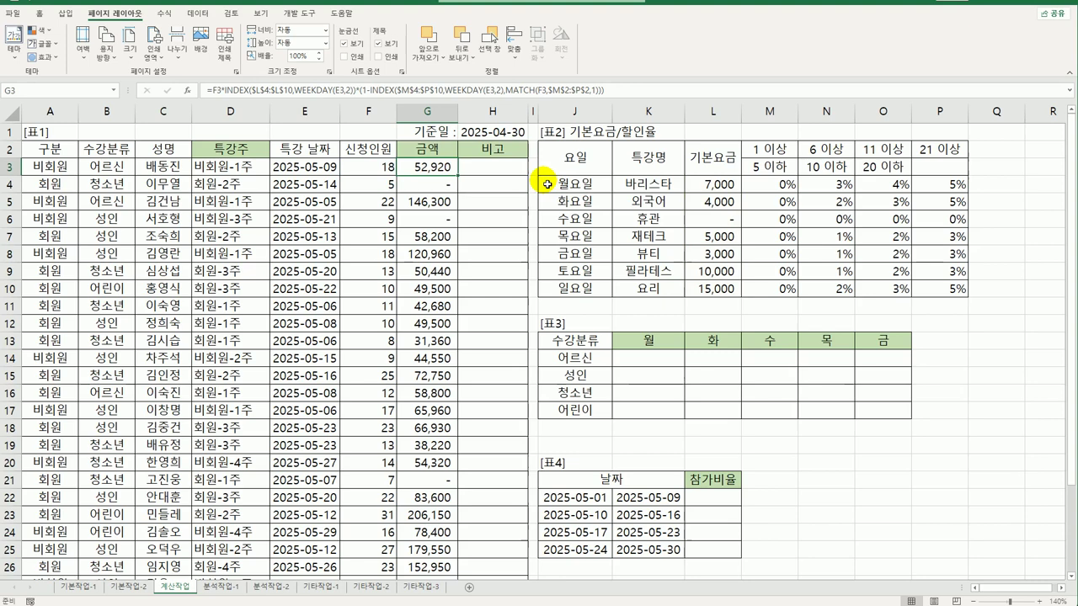
Examine 표3's empty grid K14:O17 and its weekday headings 월 to 금 alongside 표1's 수강분류 and 특강 날짜 headings.
left_click(107, 158)
left_click(323, 157)
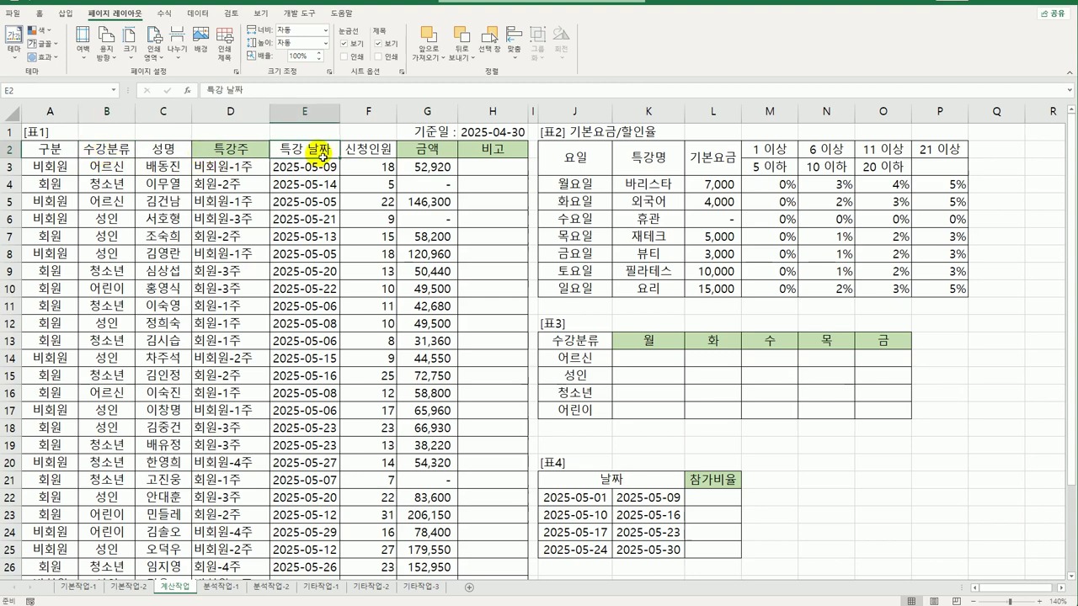
left_click(580, 342)
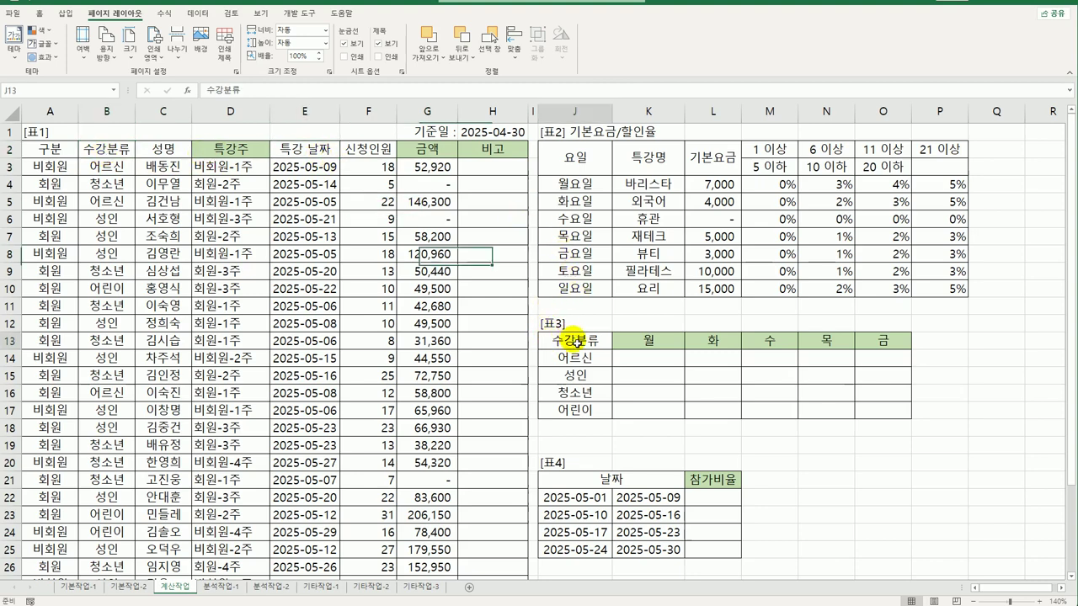
left_click(665, 360)
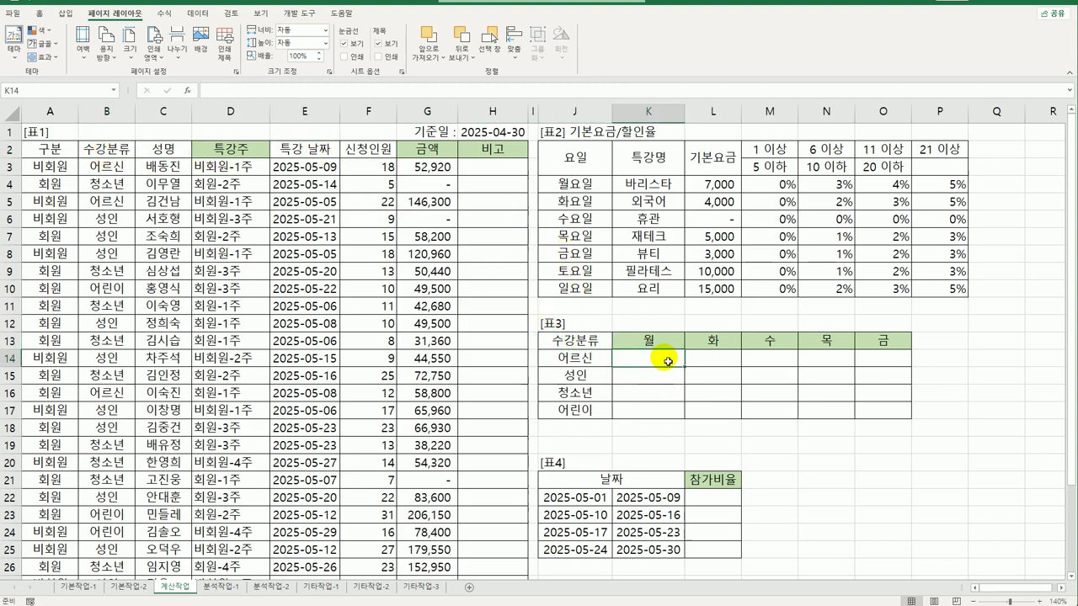
left_click_drag(669, 362, 863, 412)
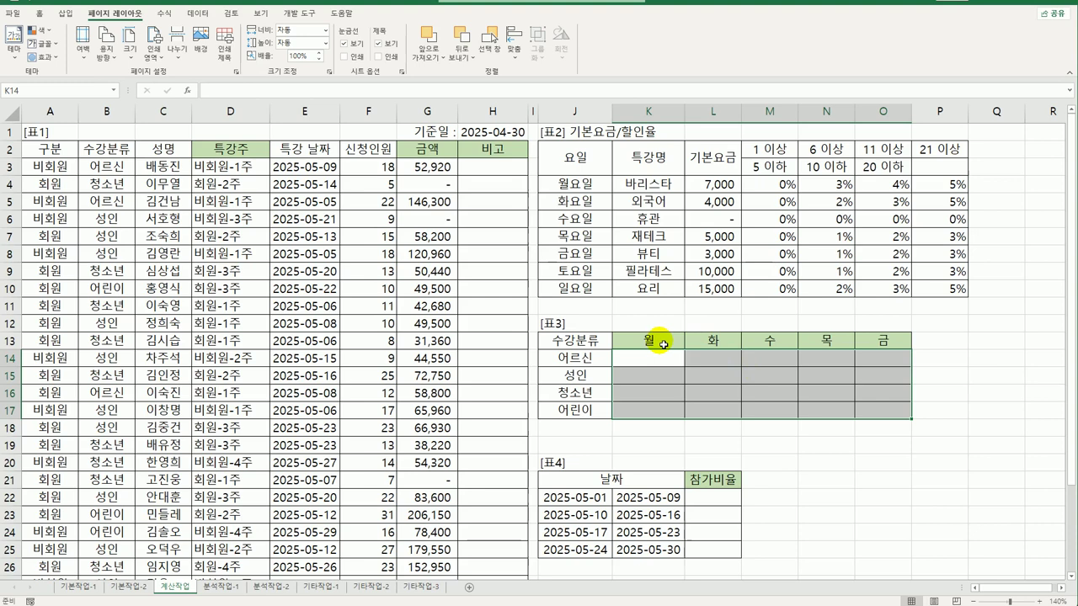
left_click(663, 344)
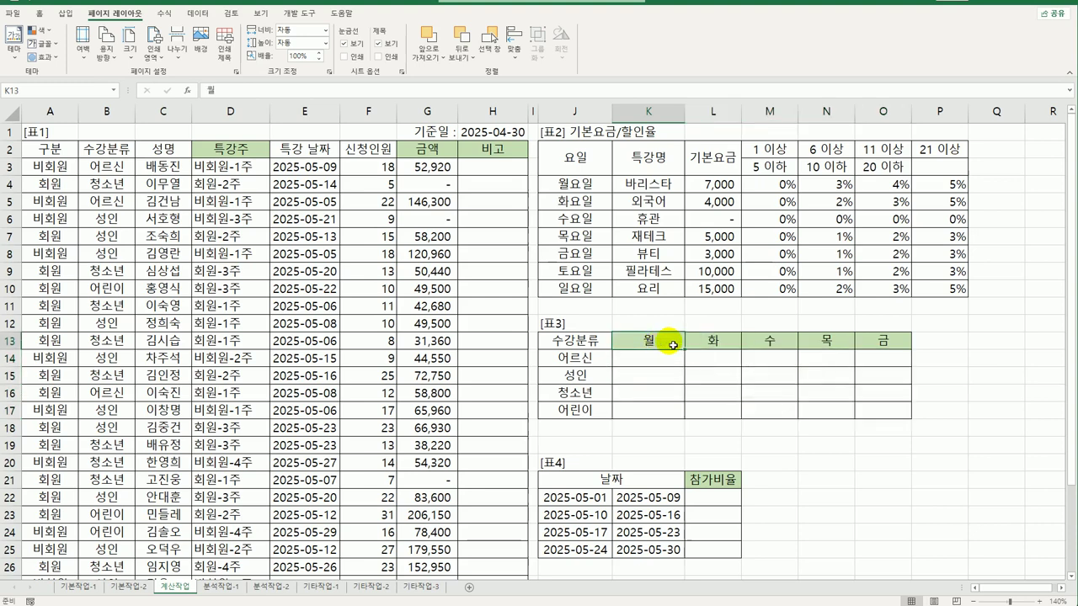
left_click(715, 340)
left_click(771, 340)
left_click(829, 341)
left_click(888, 341)
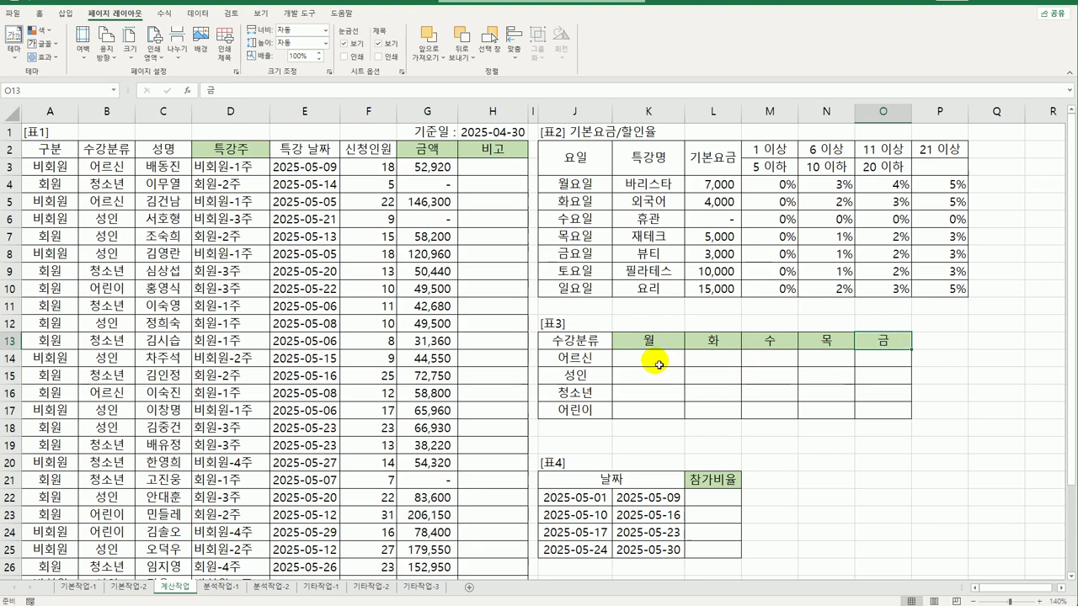
Compare 표3's 수강분류 labels in J14:J17 and its weekday headings with 표1's 수강분류 and 특강 날짜 data.
left_click_drag(584, 361, 587, 410)
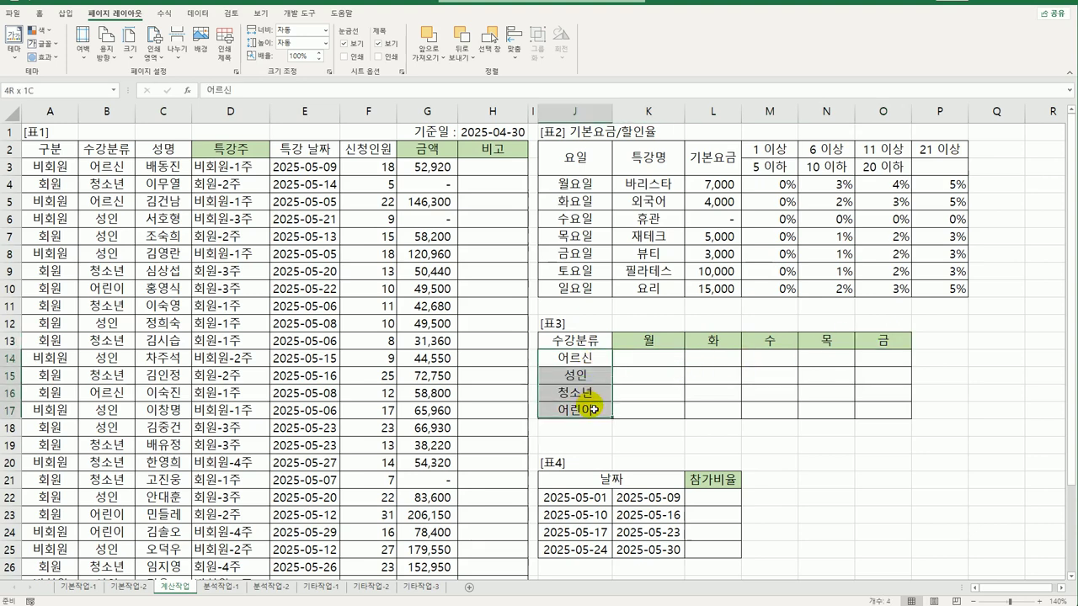
left_click_drag(100, 179, 118, 482)
left_click(579, 354)
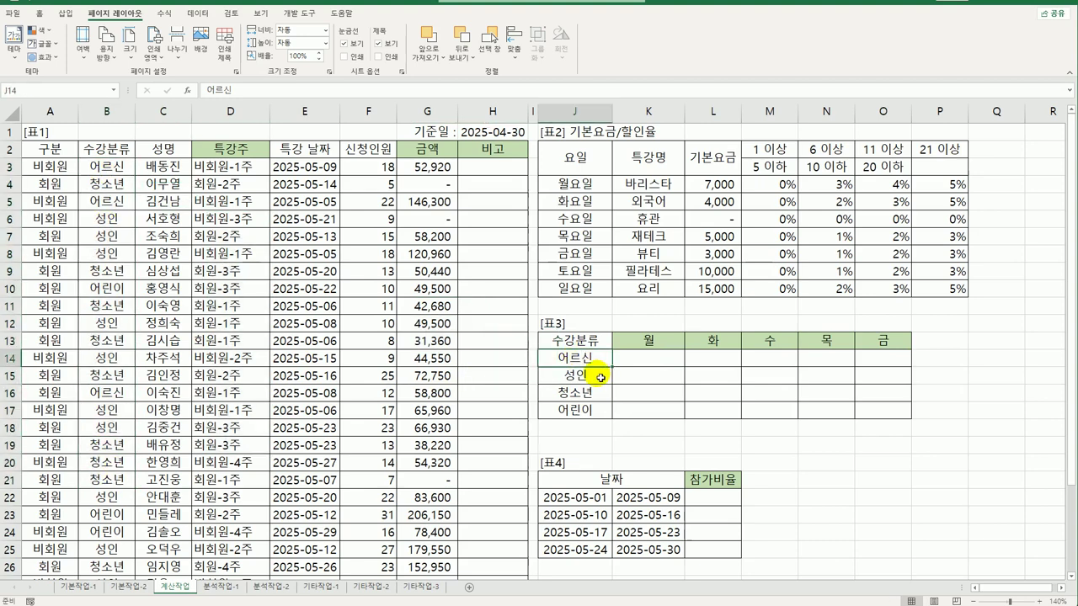
left_click(604, 373)
left_click(602, 397)
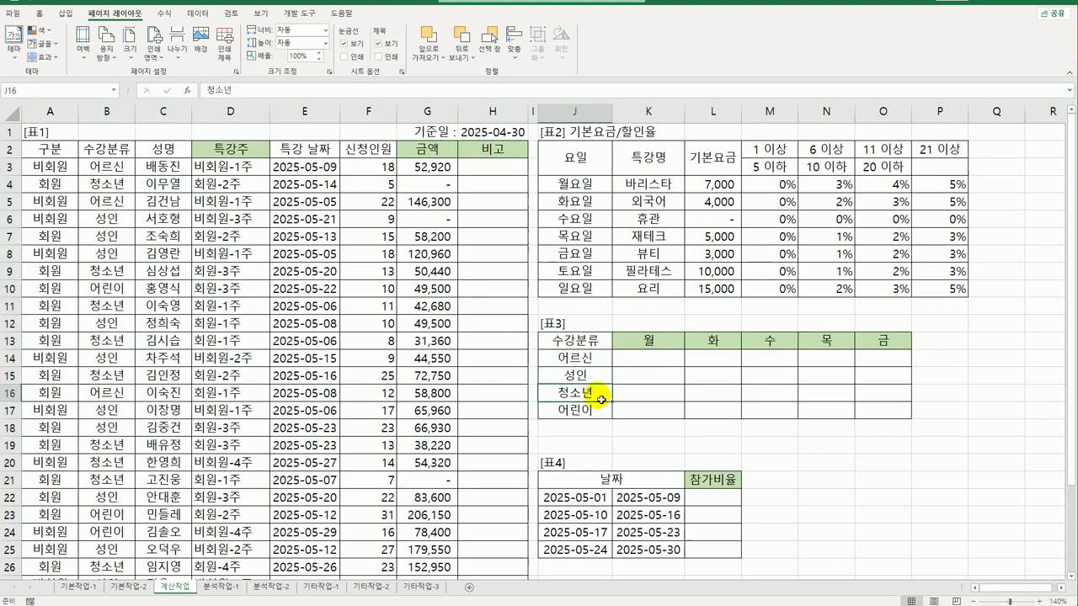
left_click(647, 355)
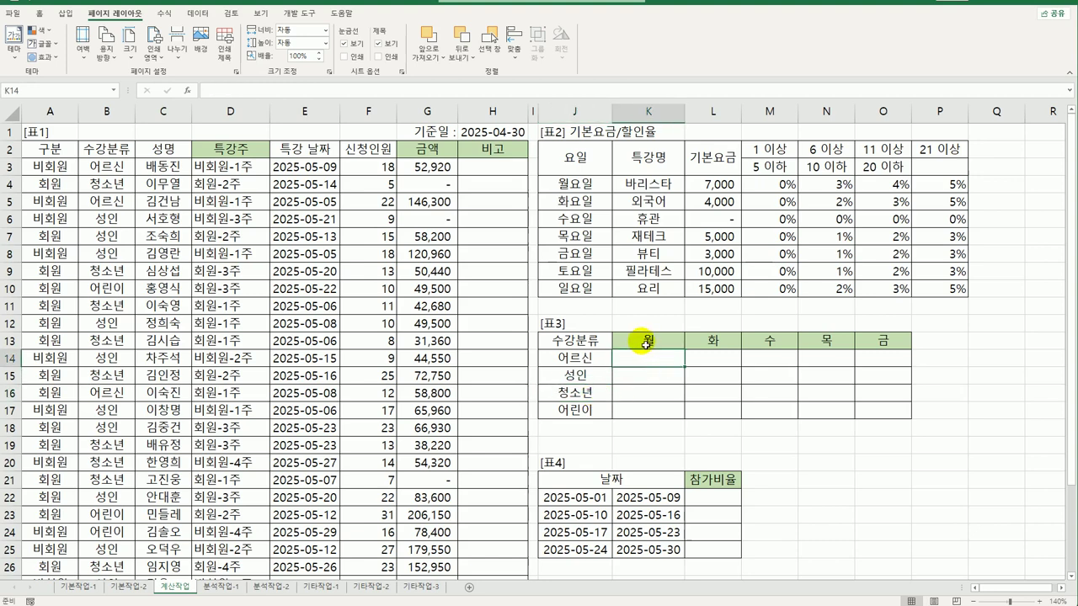
left_click_drag(313, 166, 305, 436)
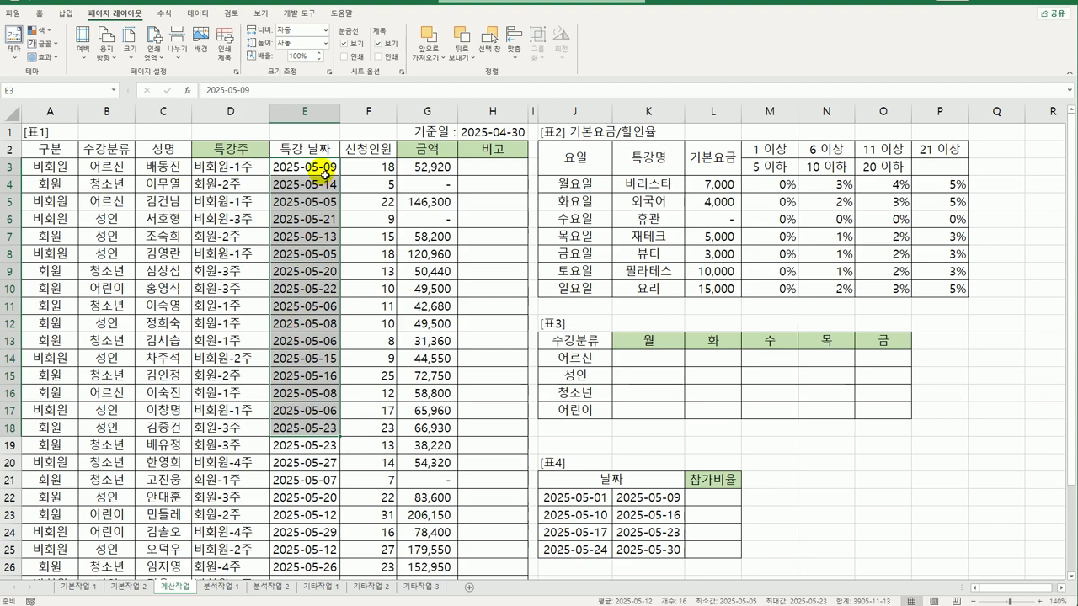
left_click(644, 342)
left_click(737, 342)
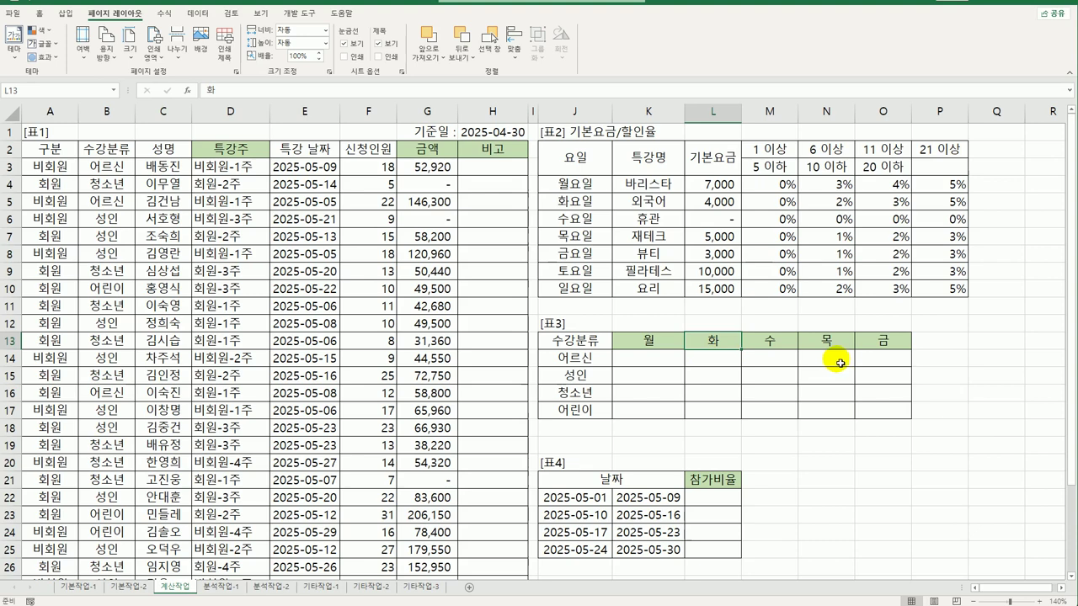
Enter the array formula =WEEKDAY($E$3:$E$32,2) in 표3's 어르신/월 cell K14.
left_click(677, 366)
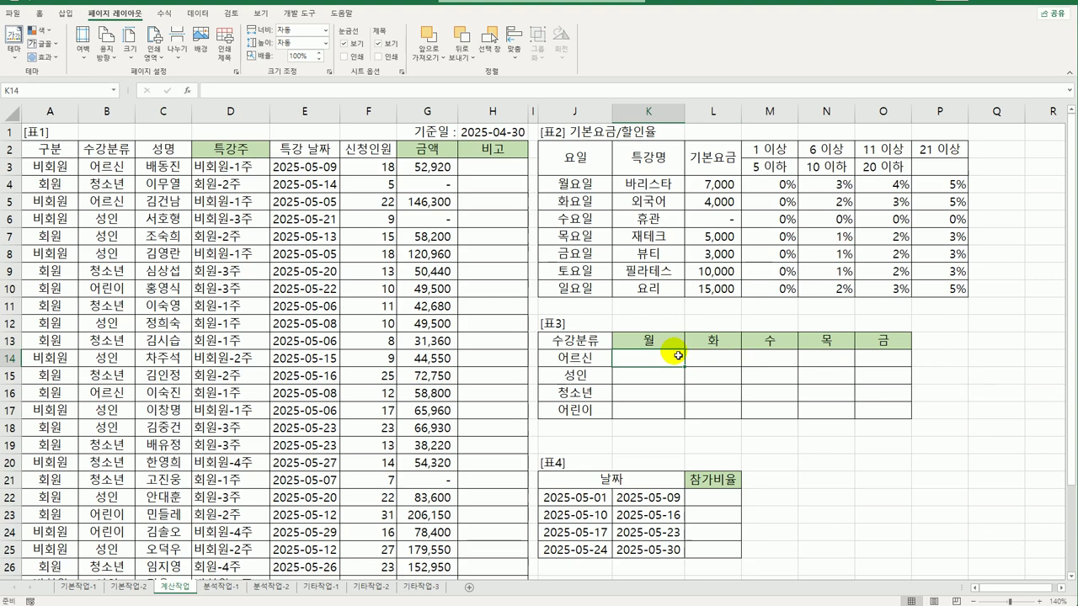
type("=")
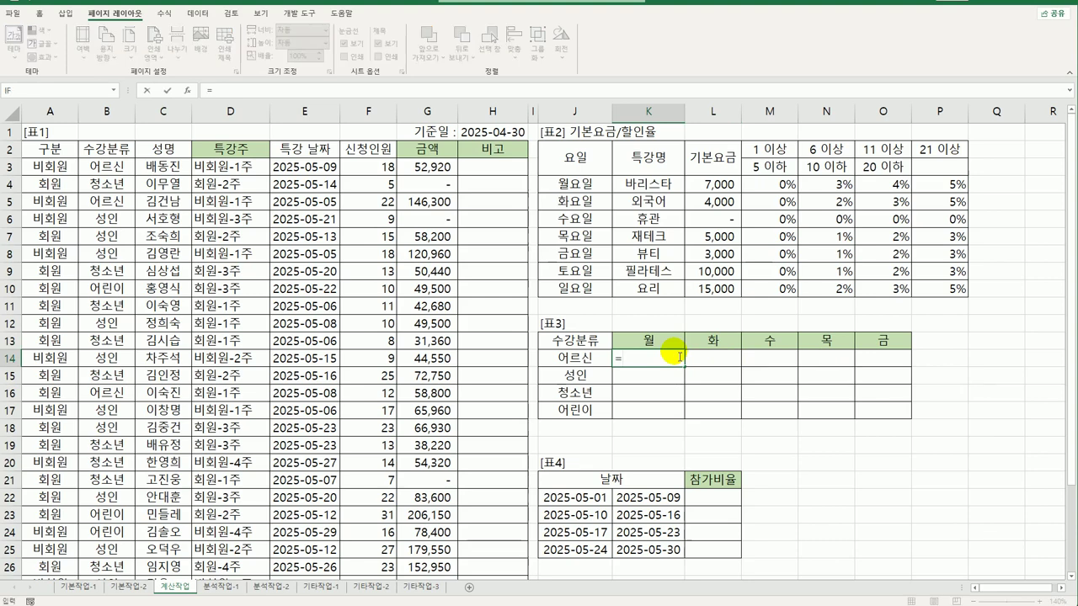
type("wee")
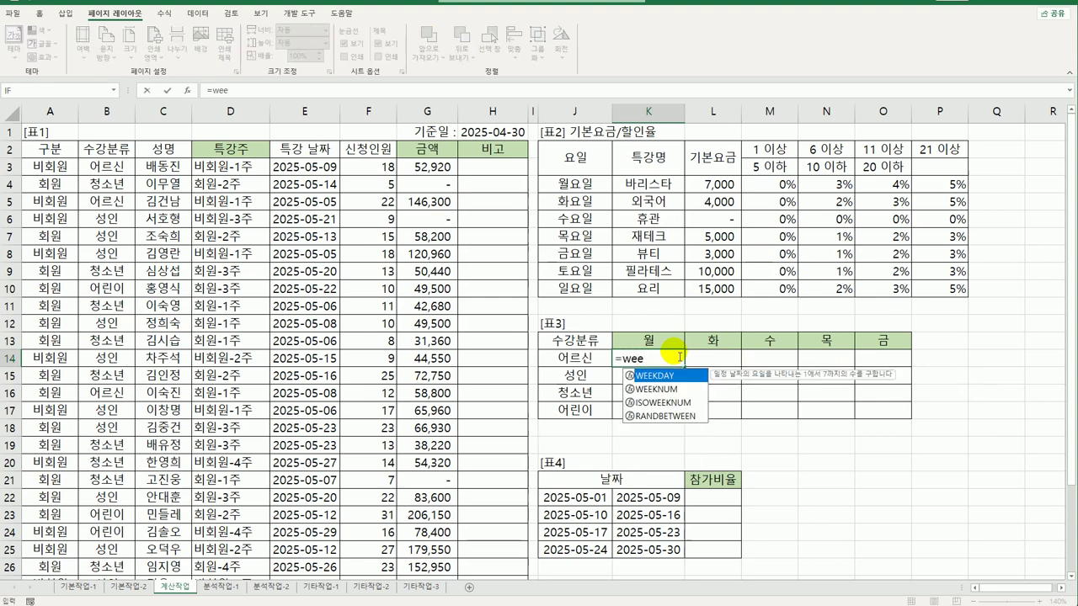
double_click(666, 377)
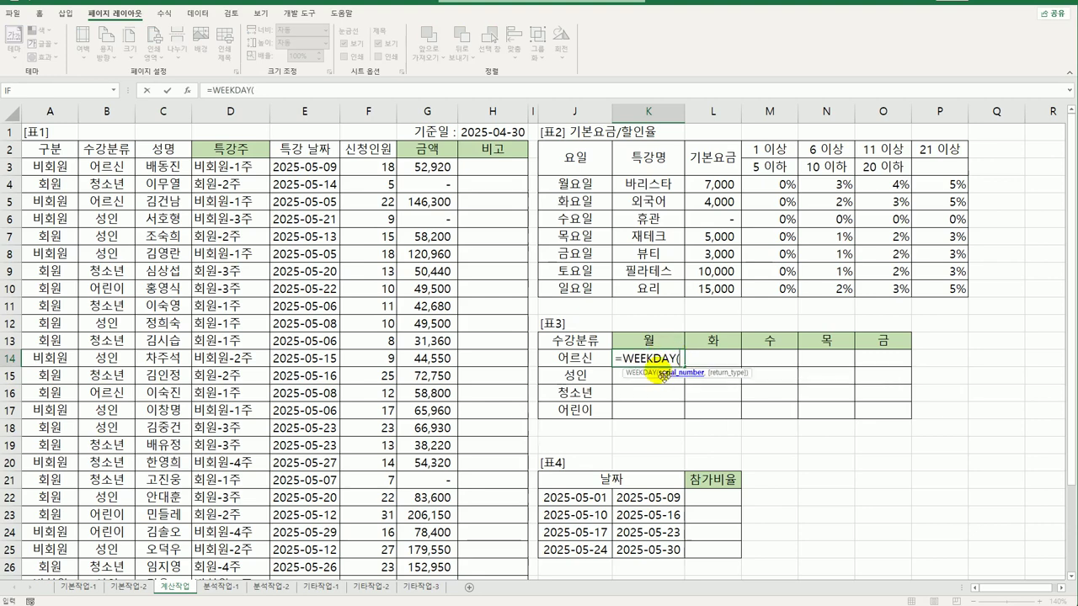
left_click_drag(312, 166, 310, 556)
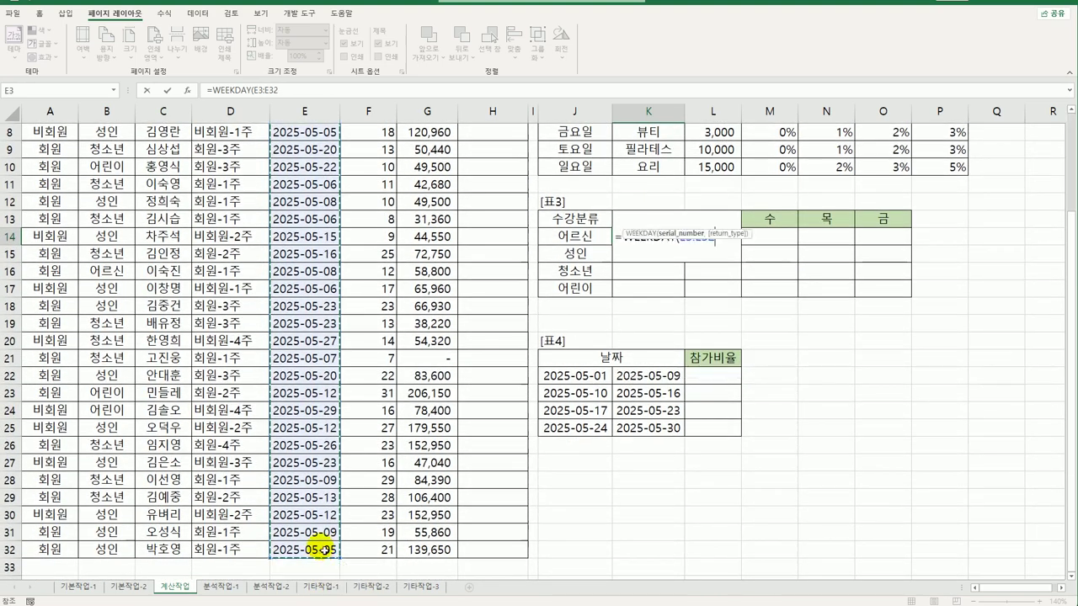
key("F4")
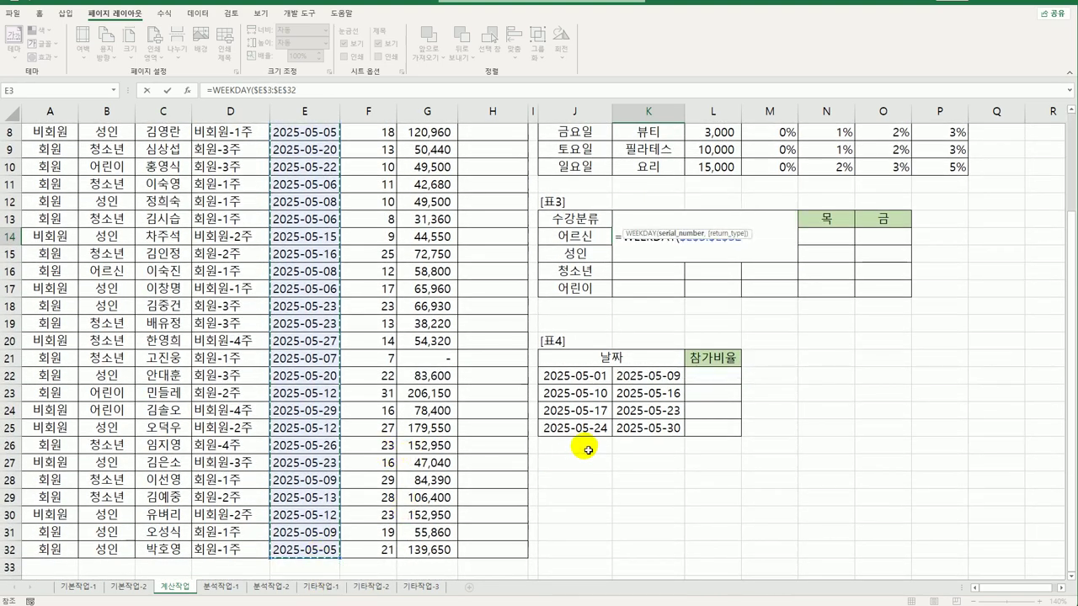
type(",")
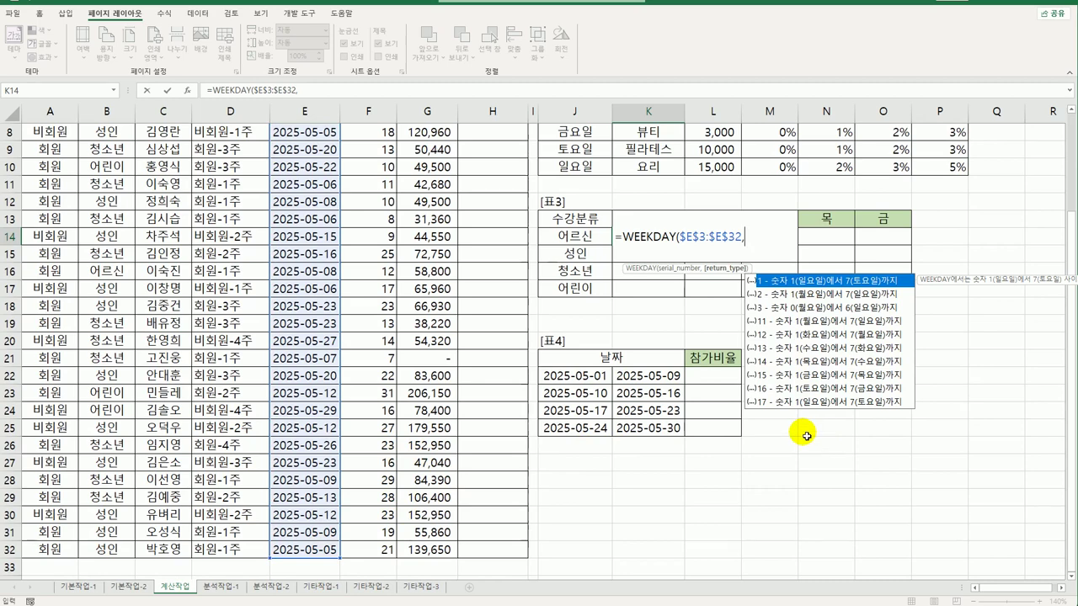
type("2")
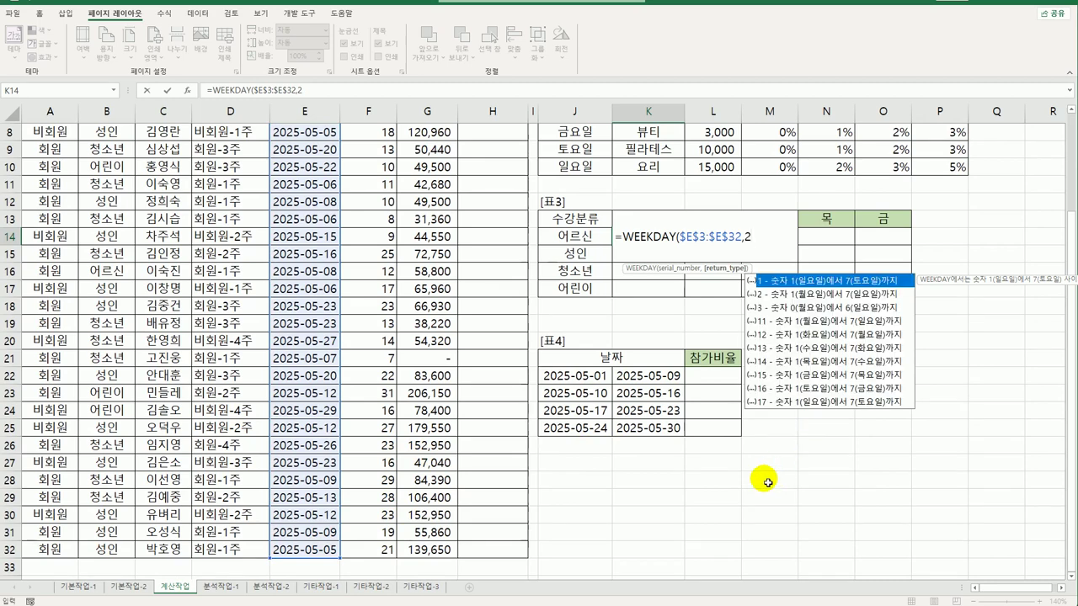
type(")")
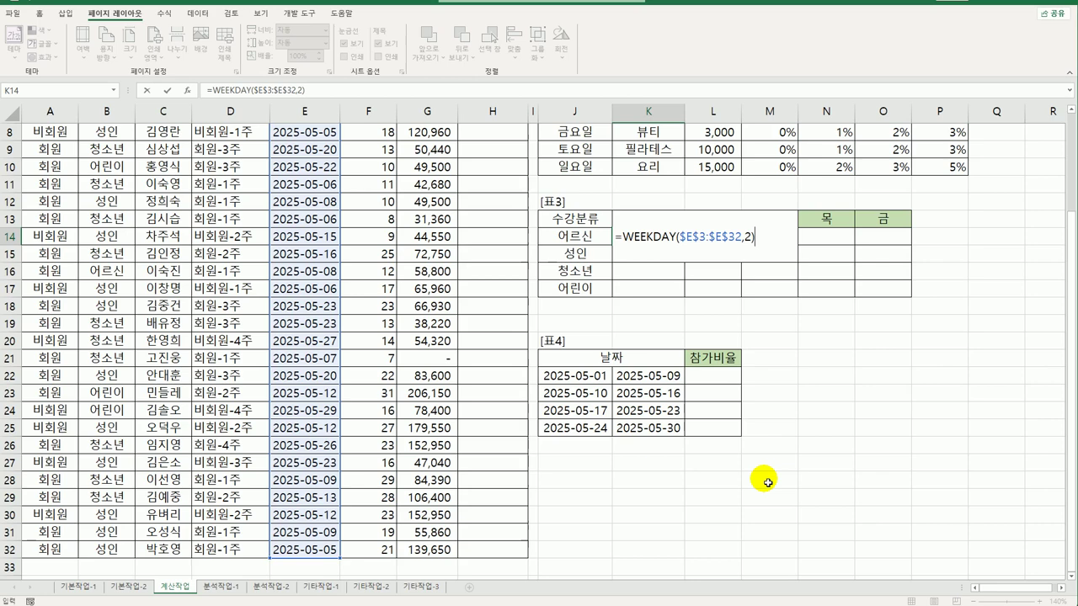
key("ctrl+shift+Return")
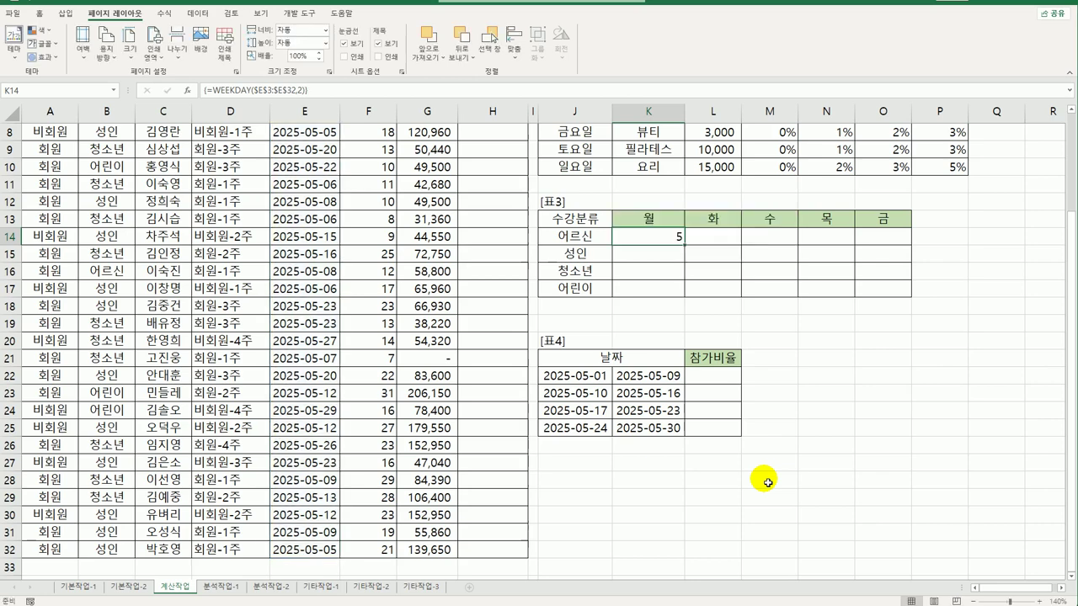
Wrap K14's WEEKDAY expression in CHOOSE with the values "월","화","수","목","금" and enter it as an array formula.
double_click(671, 244)
left_click(624, 237)
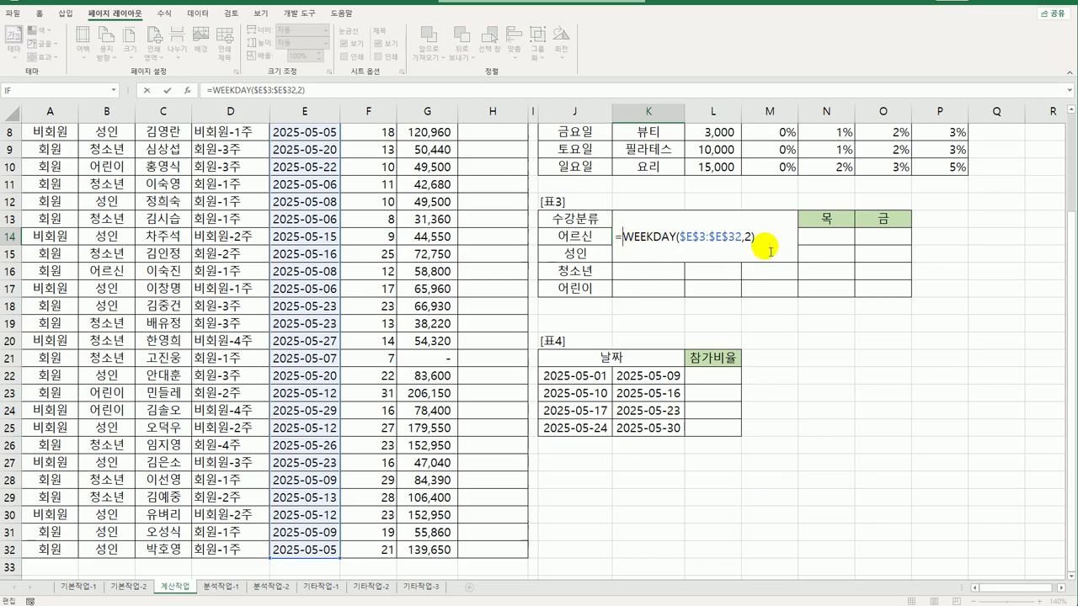
type("choo")
key("Tab")
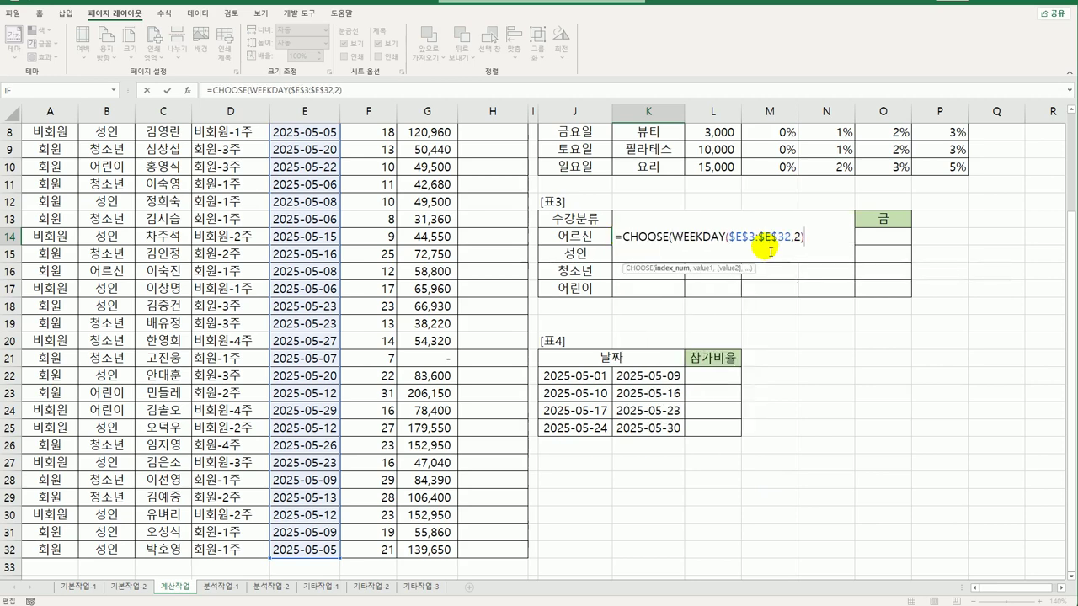
type(",")
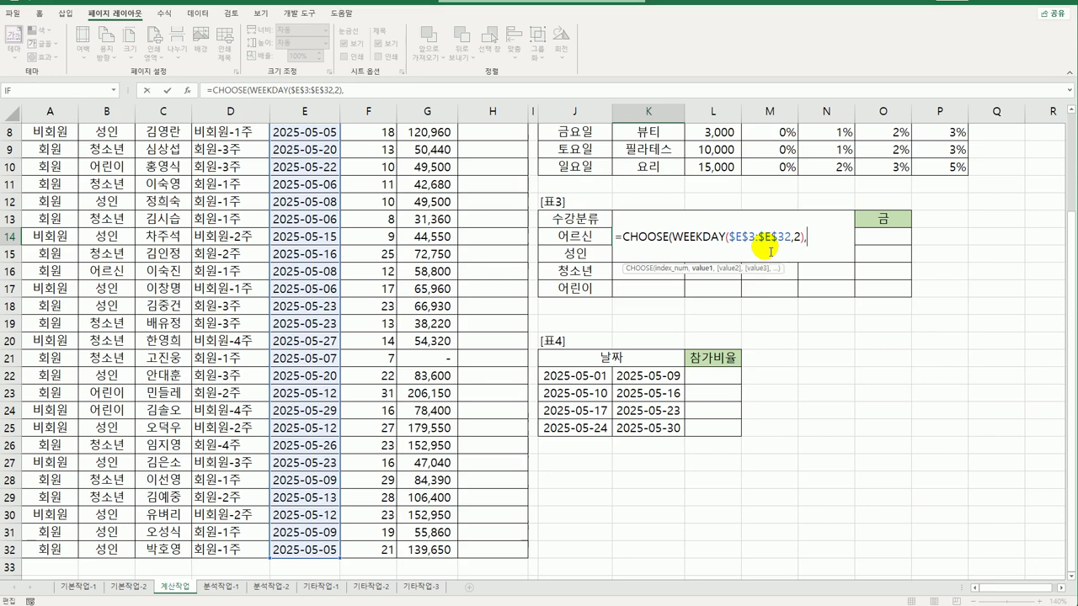
type("\"월\",\"화\",")
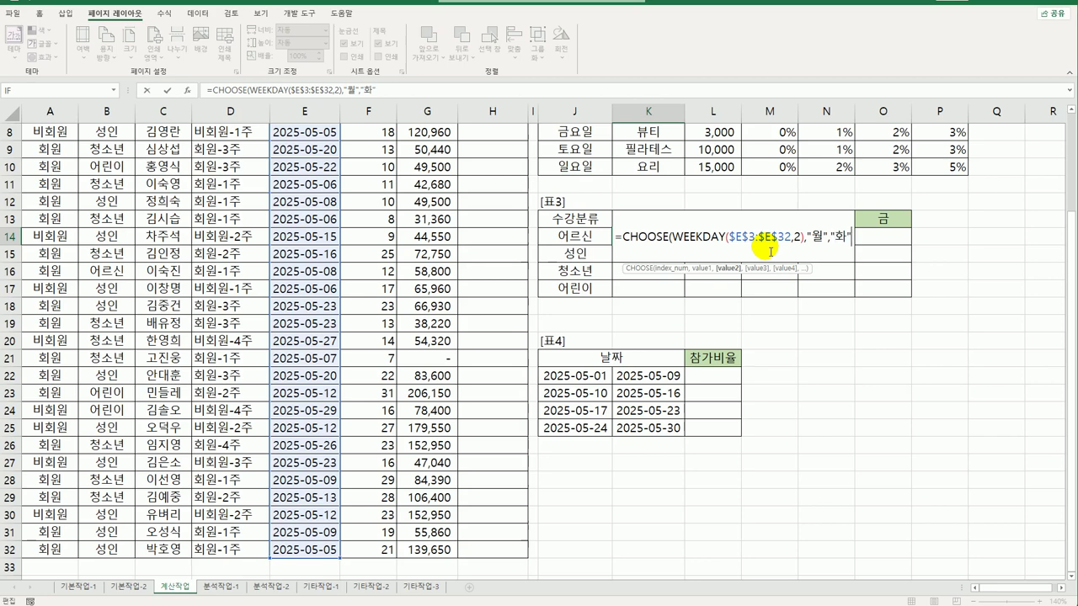
type("\"수\",\"")
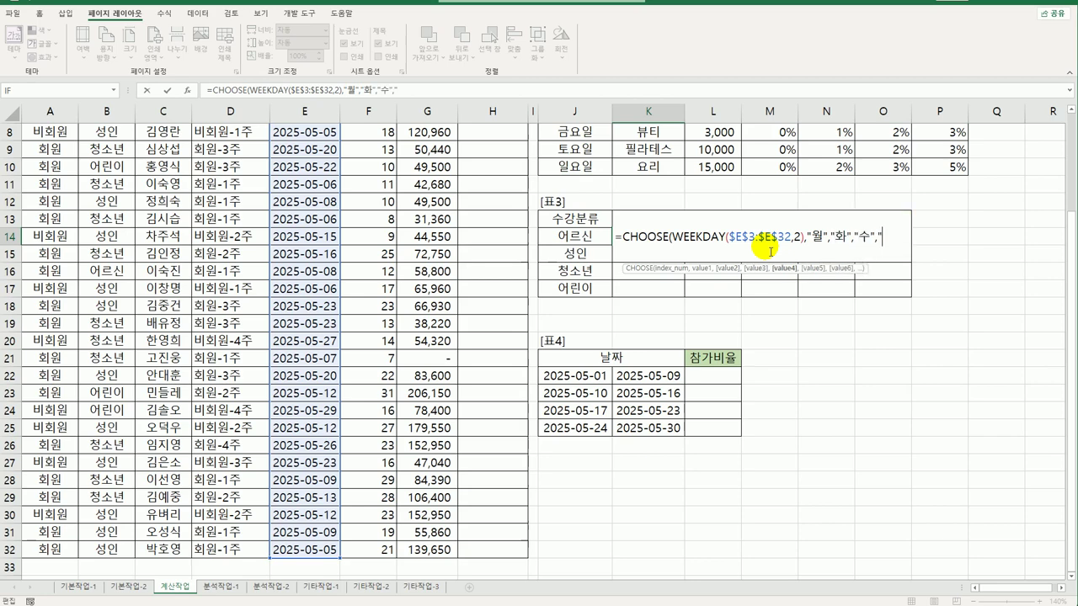
type("목\",\"")
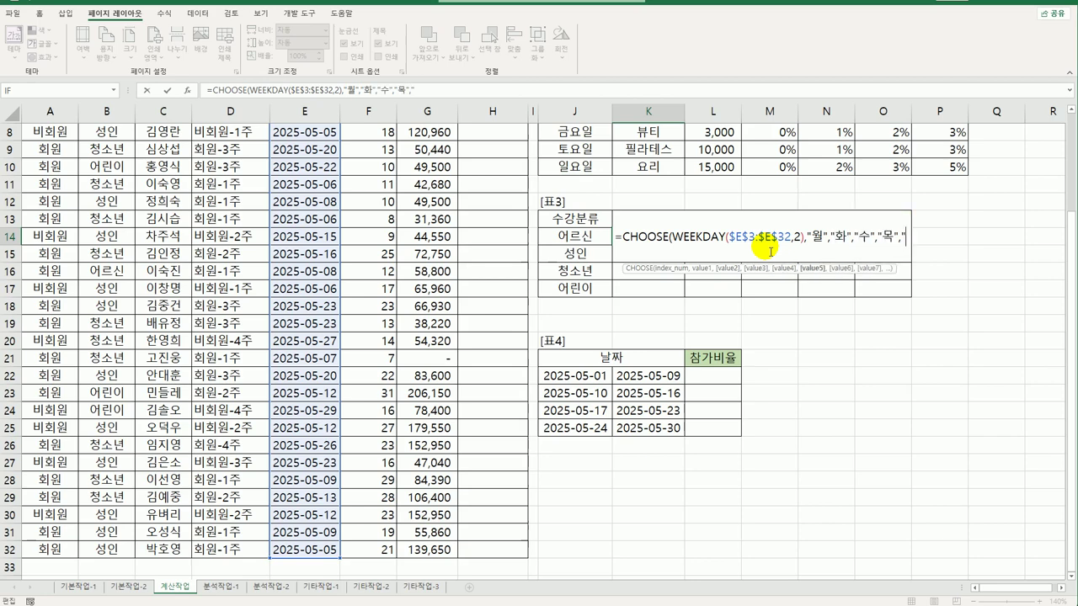
type("그\")")
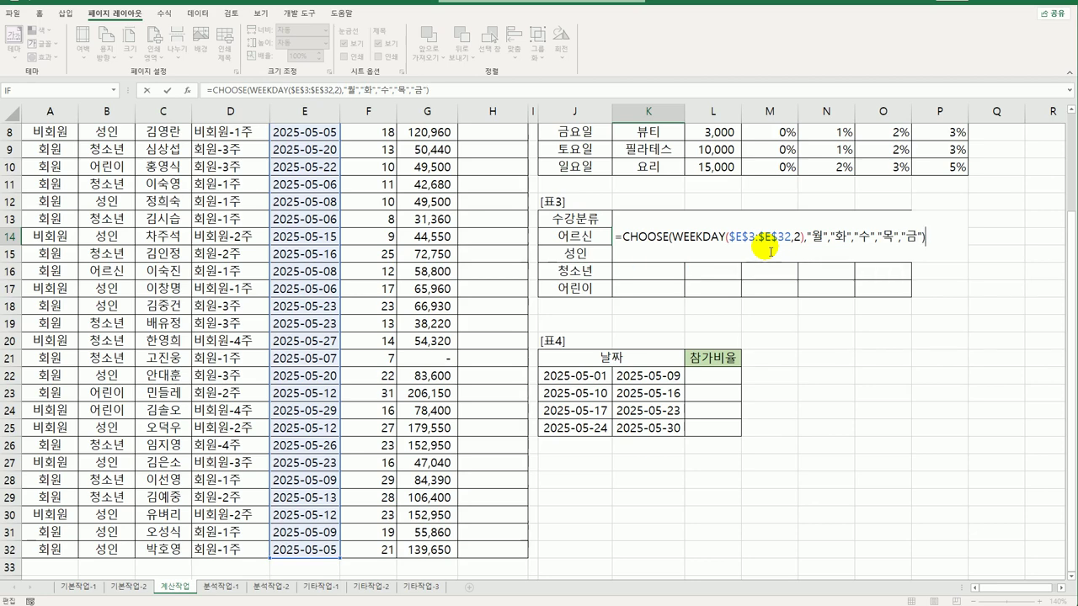
key("ctrl+shift+Return")
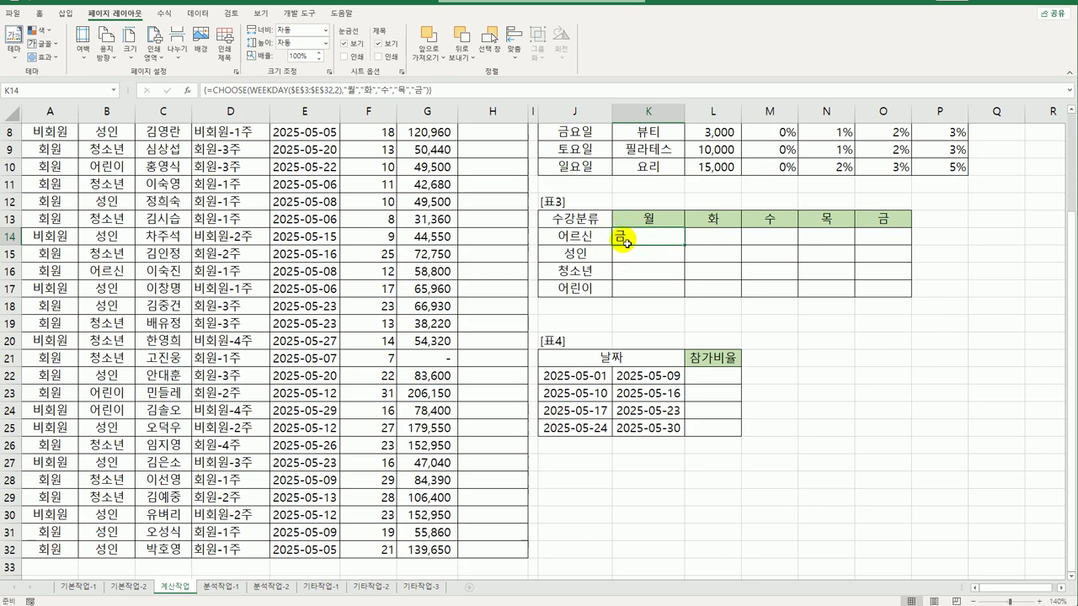
Reopen K14's formula and put SUM with two opening parentheses in front of the CHOOSE expression.
double_click(625, 242)
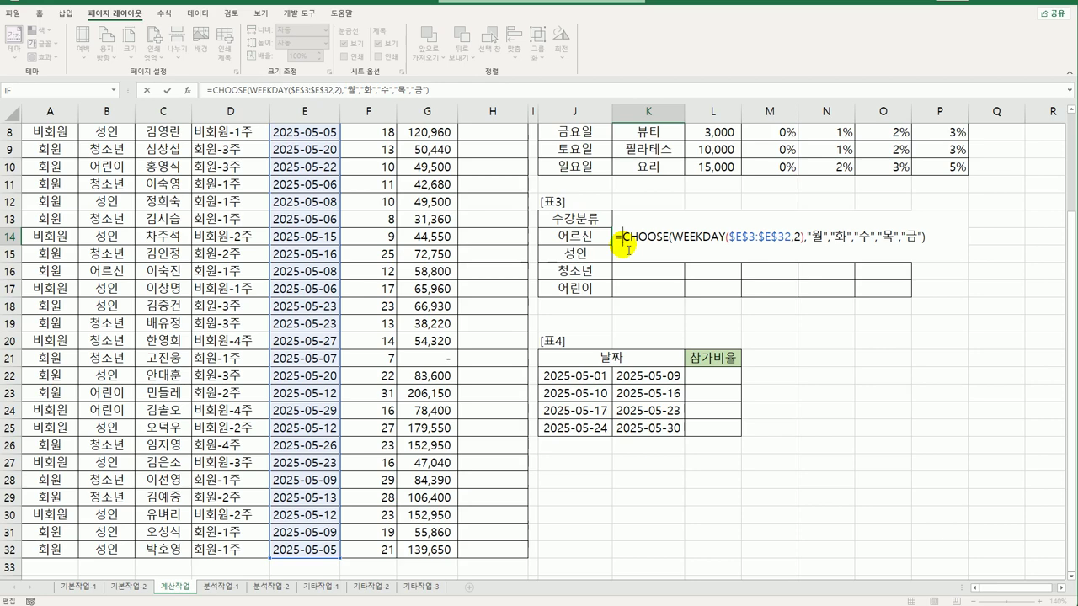
type("ㄴ")
key("BackSpace")
key("BackSpace")
type("sum(")
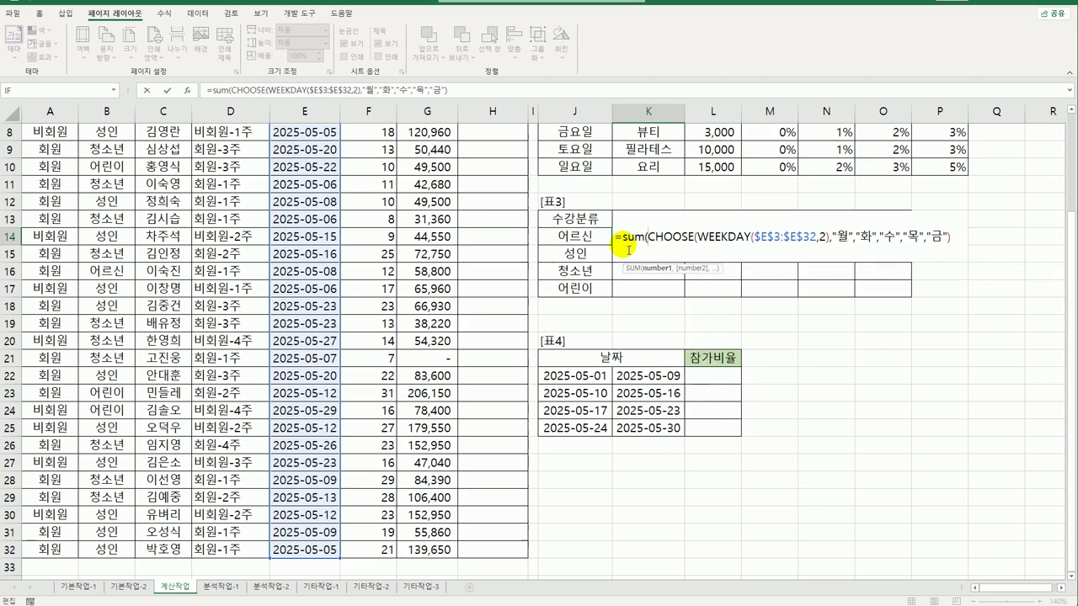
type("(")
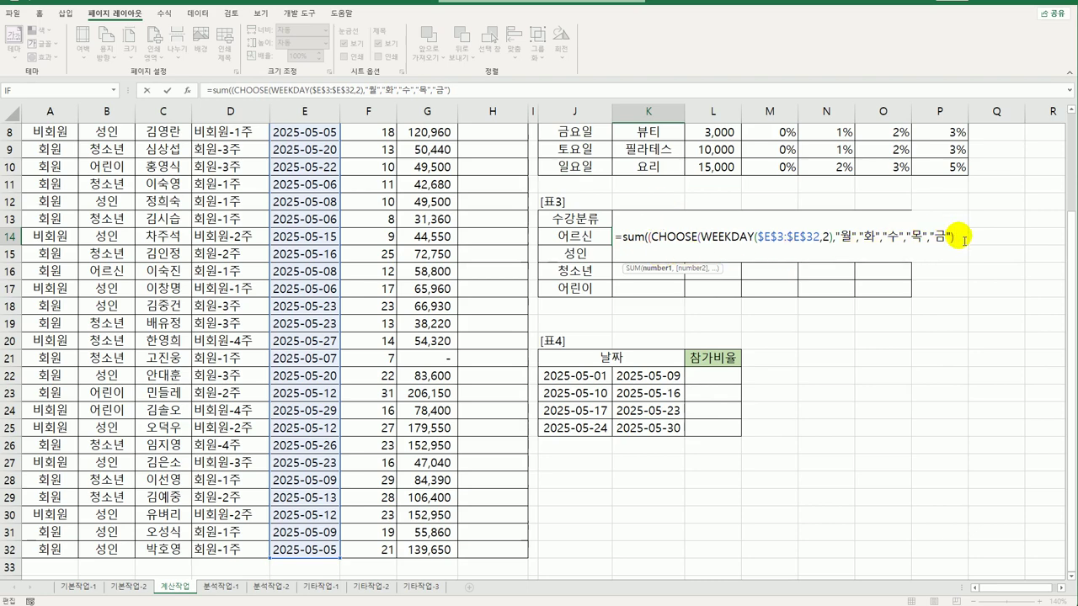
Compare the CHOOSE result in K14's formula with the weekday heading K$13, closing that condition's parenthesis.
type("=")
key("Home")
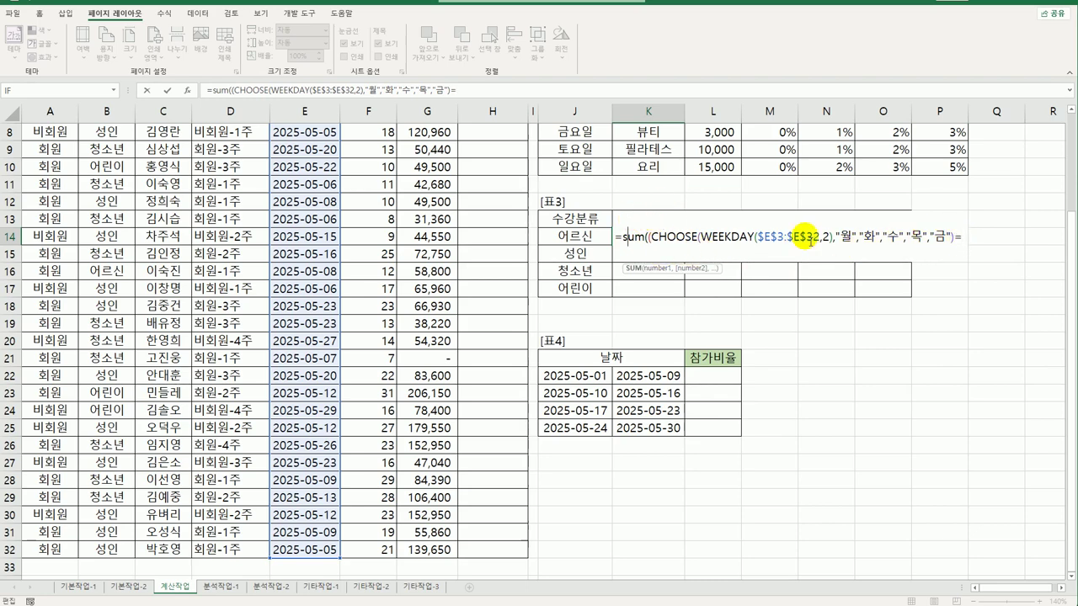
key("End")
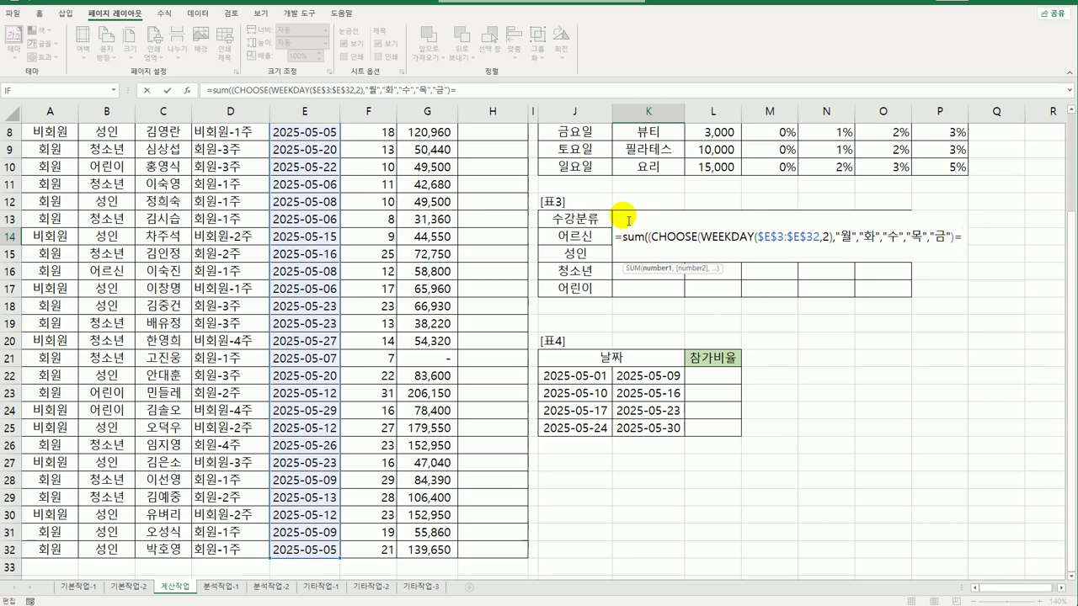
left_click(635, 204)
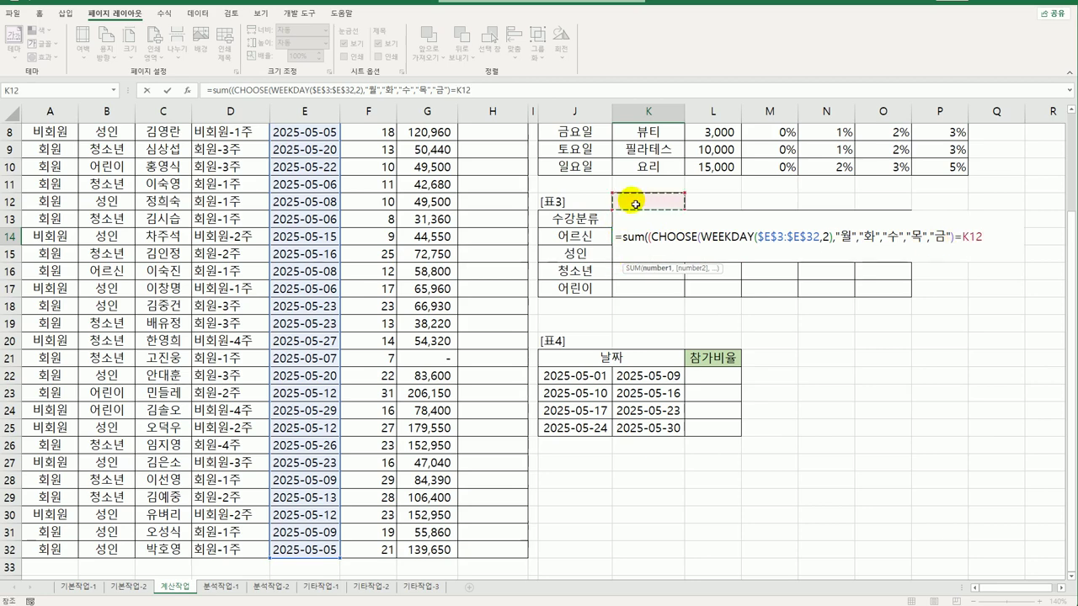
key("Down")
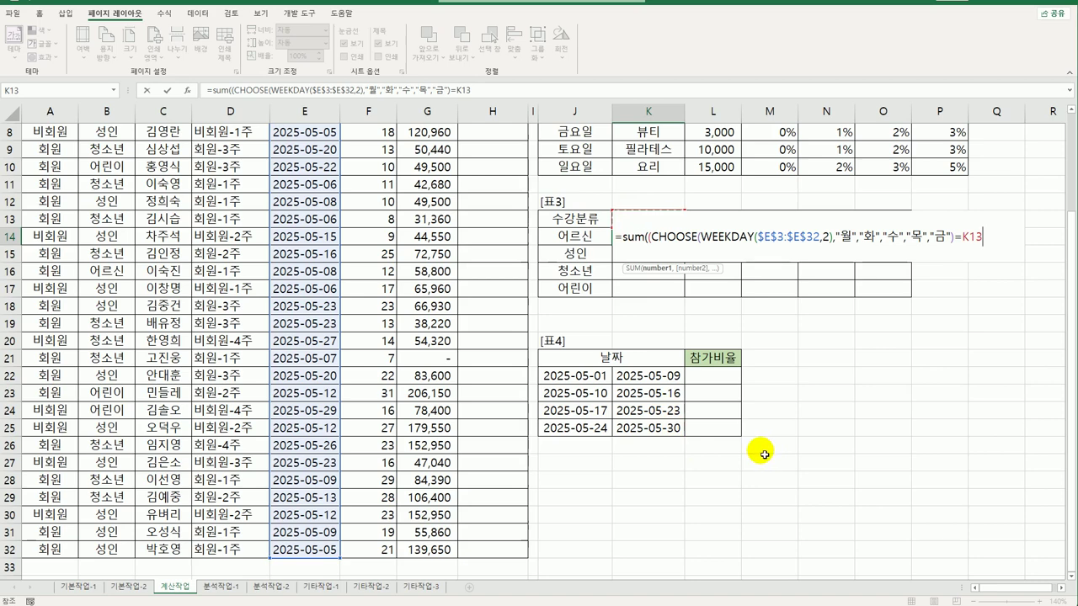
key("F4")
key("F4")
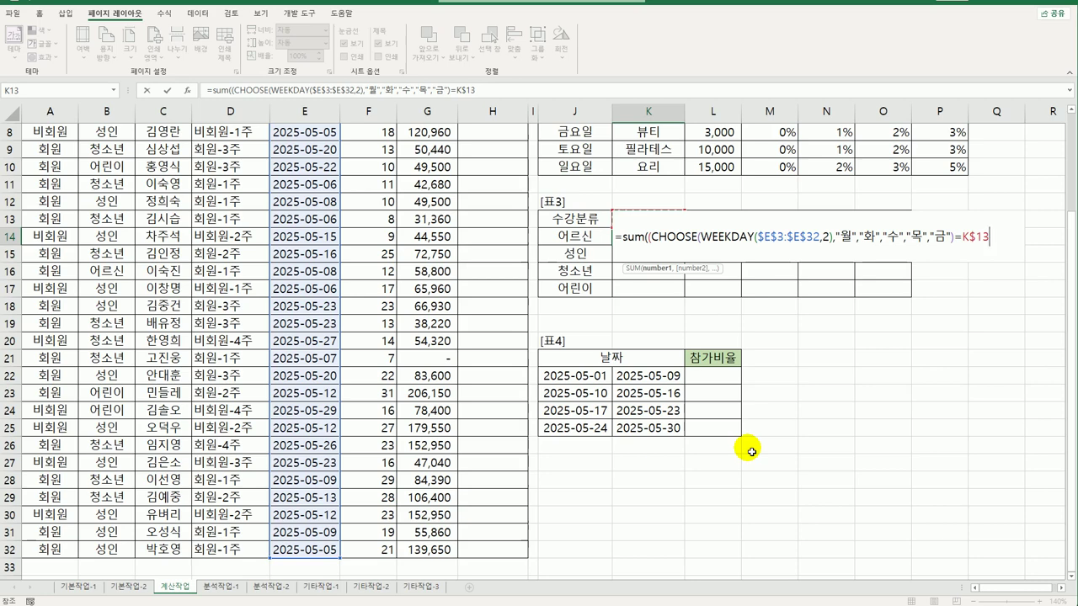
type(")")
Multiply by the condition ($B$3:$B$32=$J14), close the SUM, and enter K14's formula as an array formula.
type("*(")
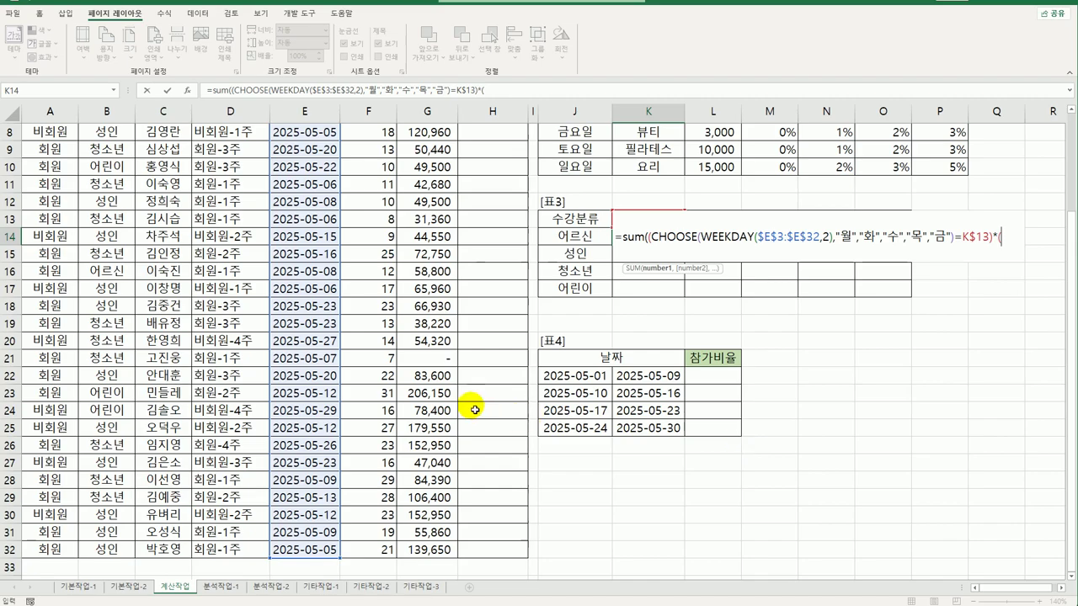
scroll(446, 403, "up", 3)
left_click_drag(97, 166, 111, 557)
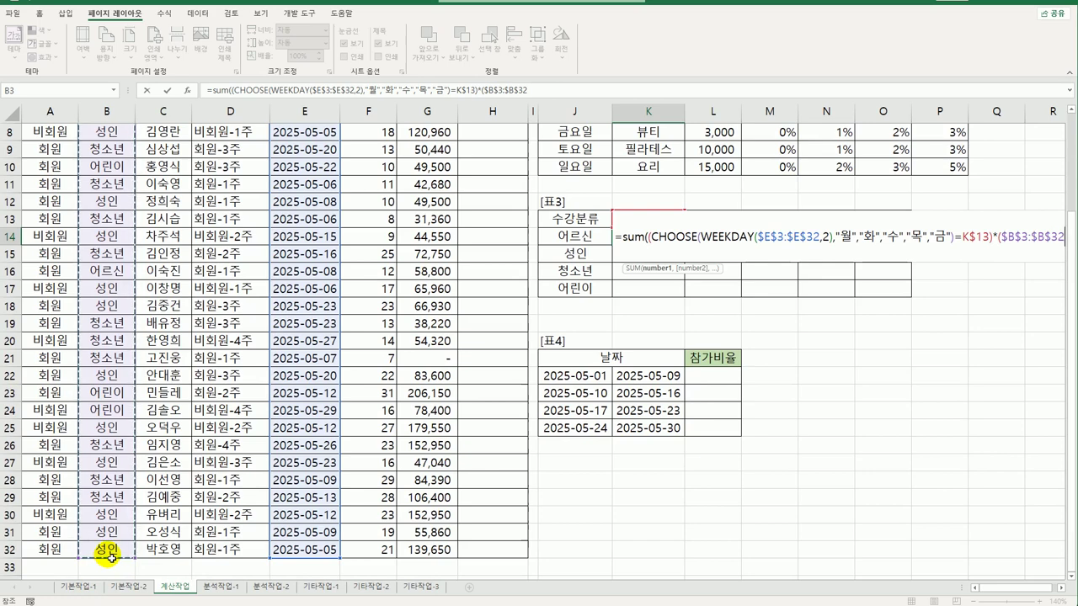
key("F4")
type("=")
left_click(568, 239)
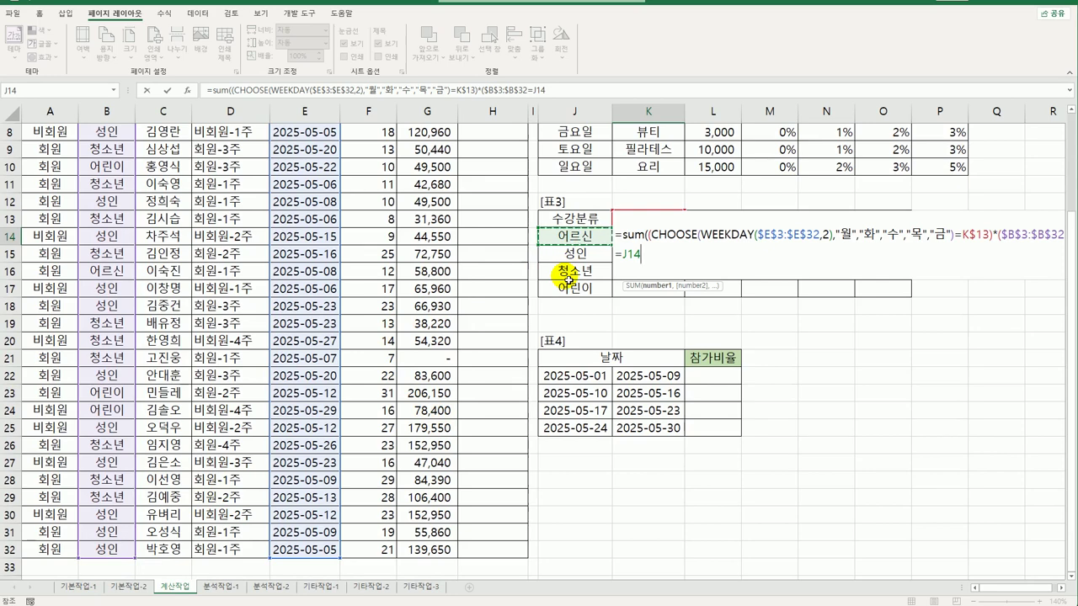
key("F4")
key("F4")
key("F4")
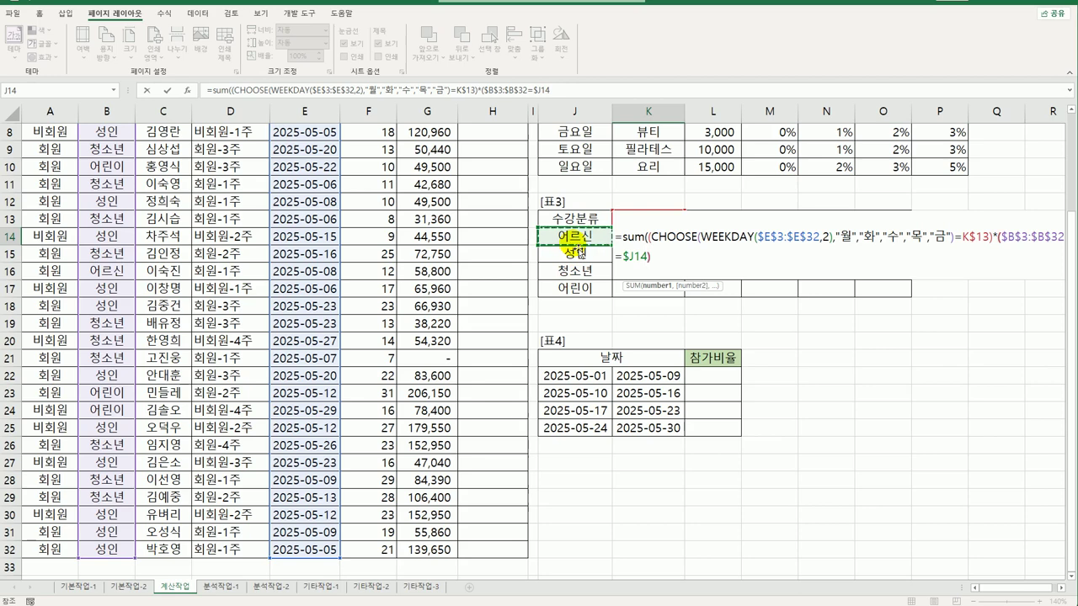
type("))")
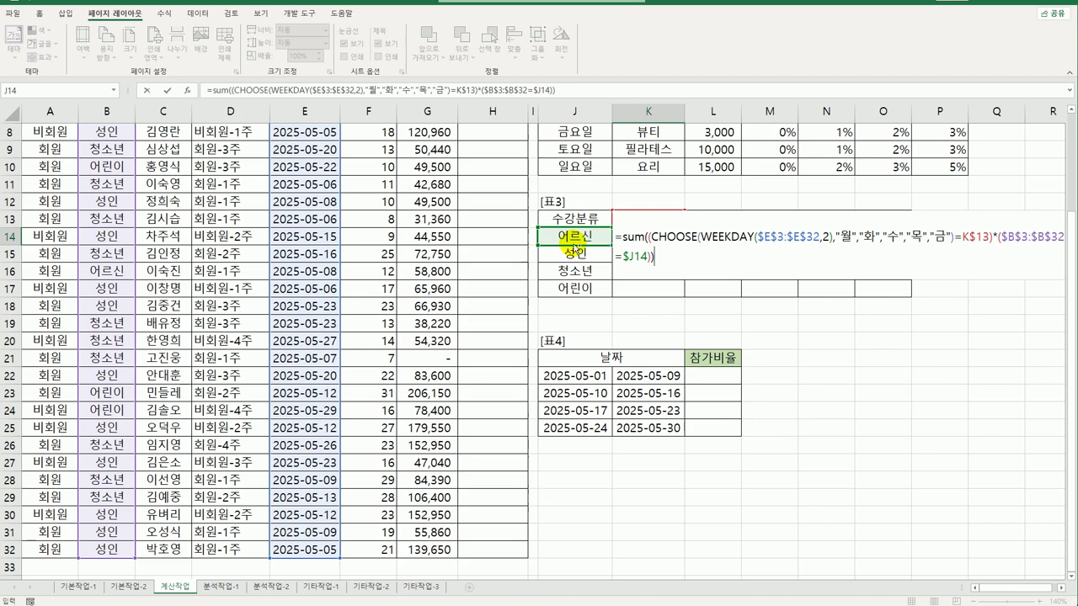
key("ctrl+shift+Return")
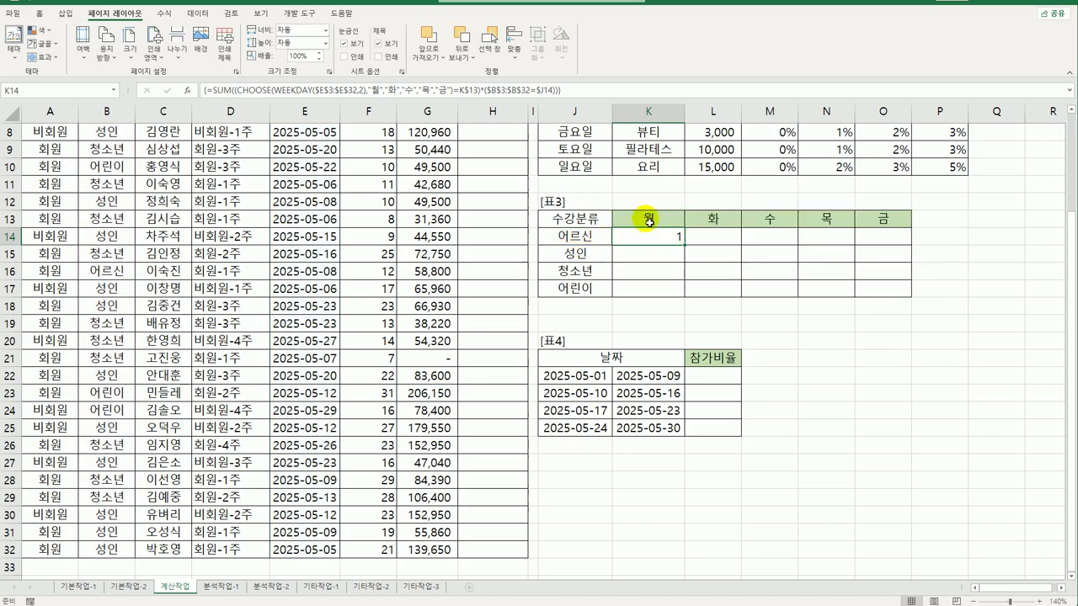
Fill K14's array formula across 표3's whole grid K14:O17 and reselect K14.
left_click_drag(687, 247, 895, 300)
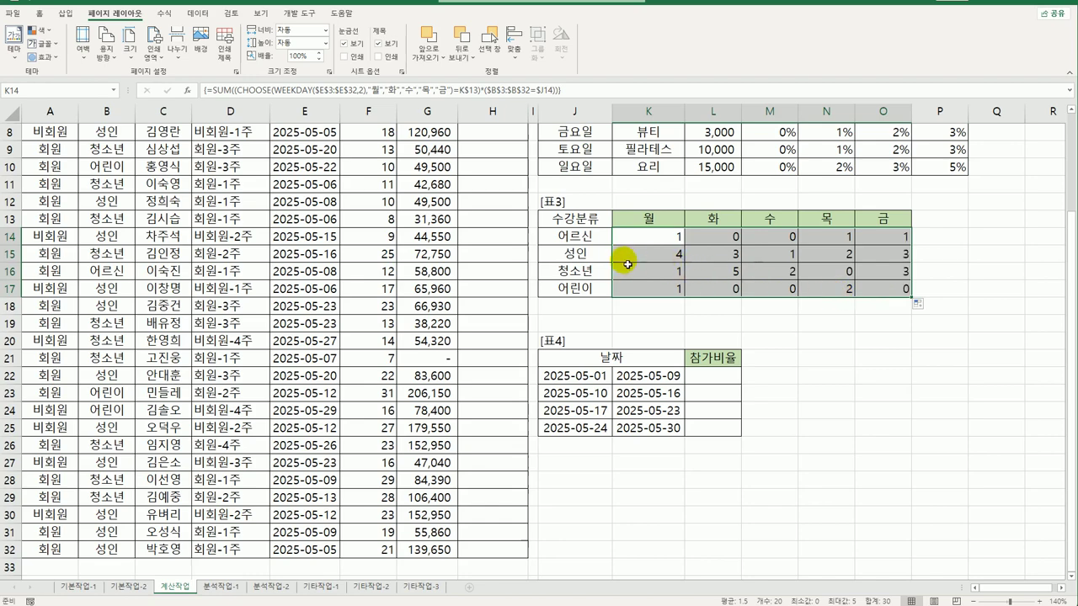
scroll(375, 309, "up", 3)
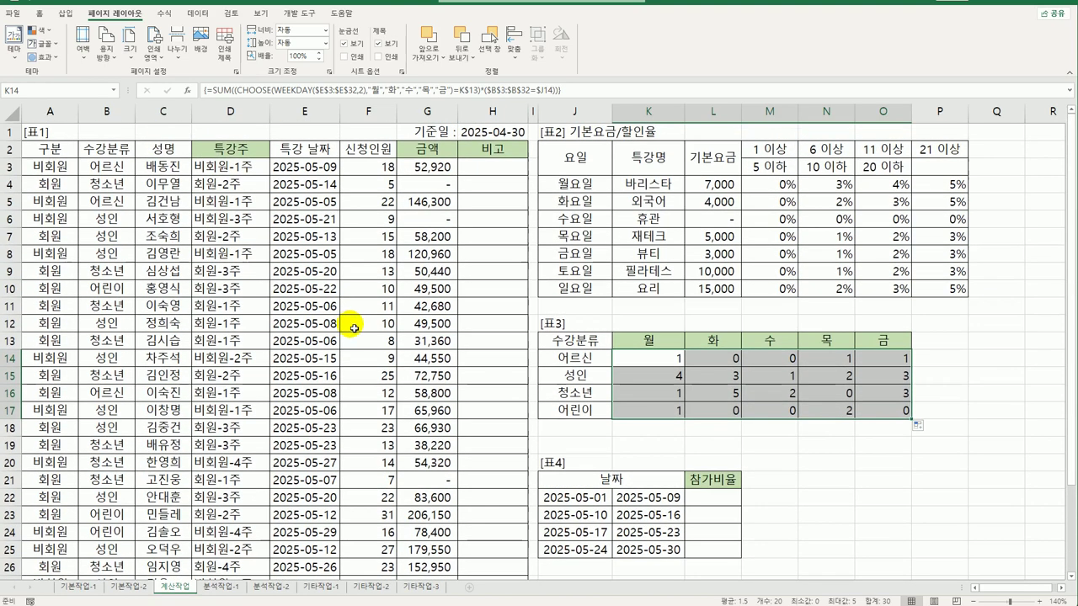
left_click(668, 366)
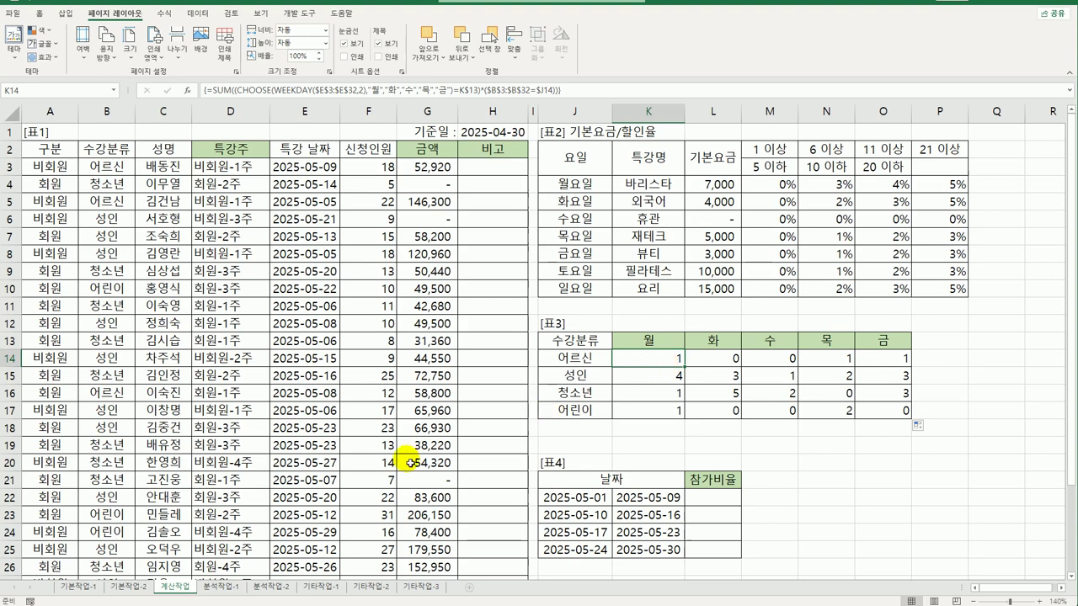
Examine 표4's start and end dates, its empty 참가비율 cells, and the 특강 날짜 column in 표1.
left_click(664, 504)
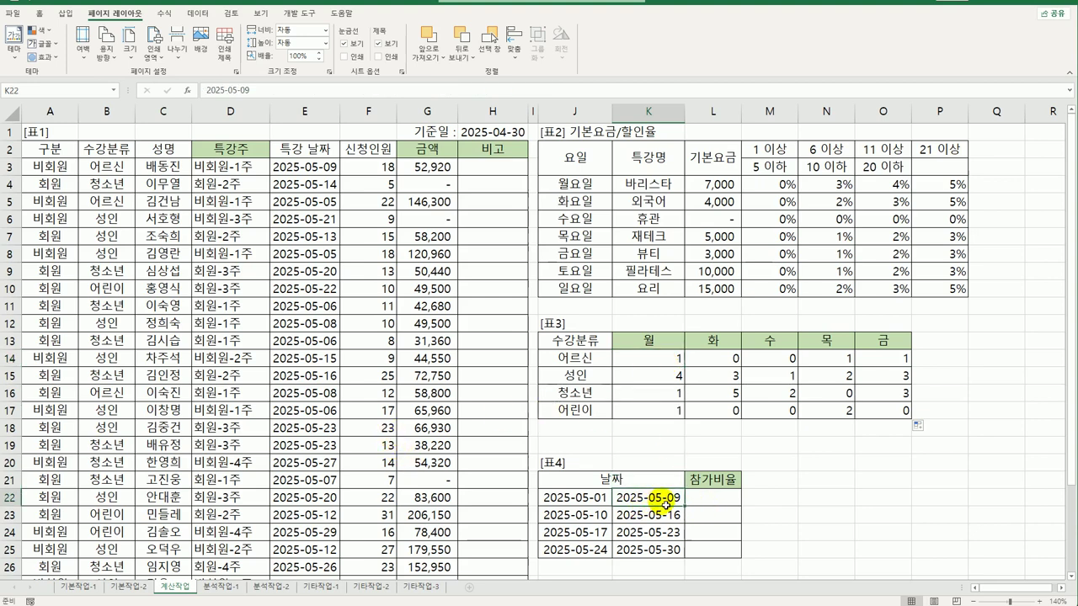
left_click(713, 505)
left_click_drag(712, 504, 708, 548)
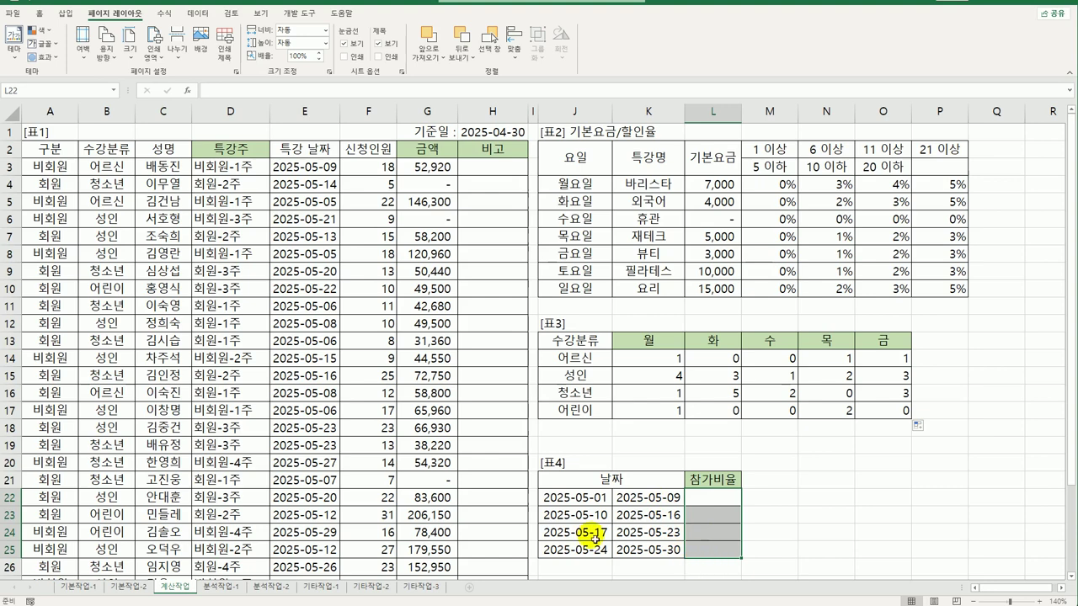
left_click_drag(287, 168, 308, 563)
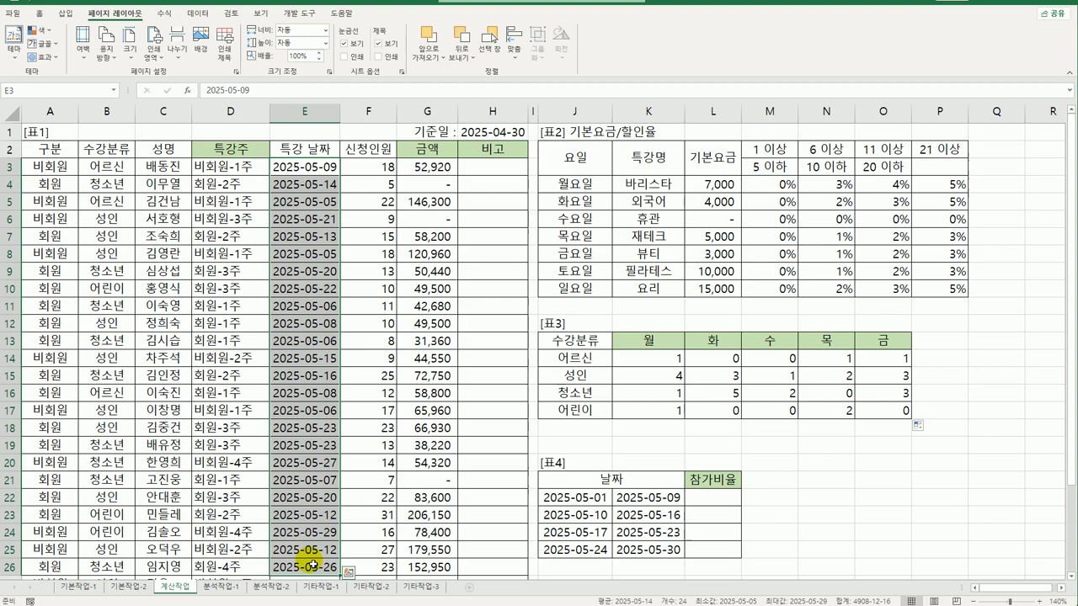
left_click(640, 502)
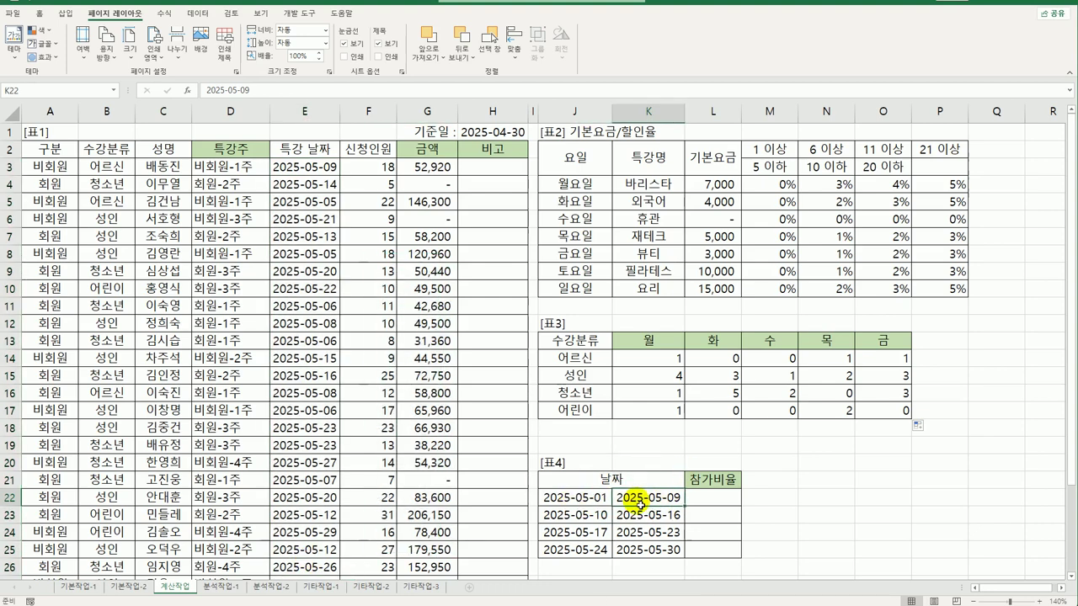
left_click(583, 498)
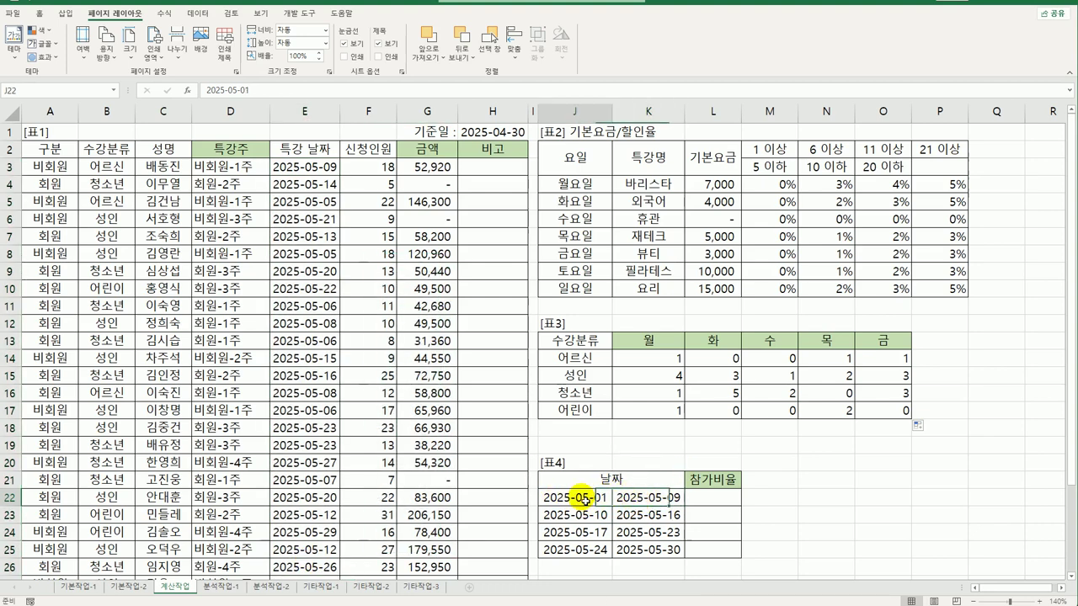
left_click(643, 501)
left_click(589, 522)
left_click(647, 522)
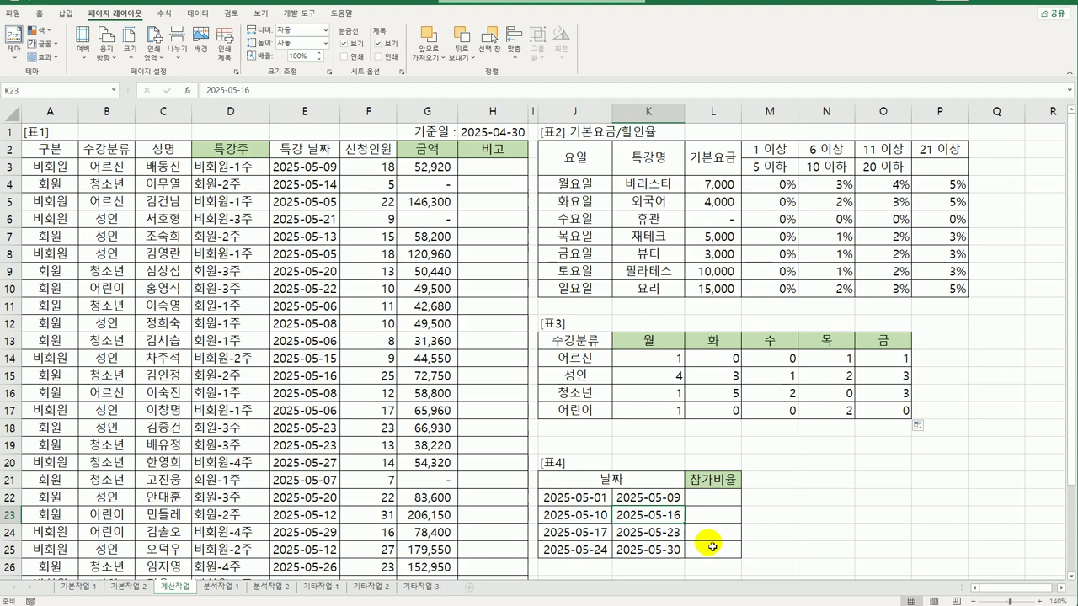
Enter =FREQUENCY(E3:E32,K22:K25) as one array formula across 표4's 참가비율 cells L22:L25.
left_click_drag(713, 497, 705, 556)
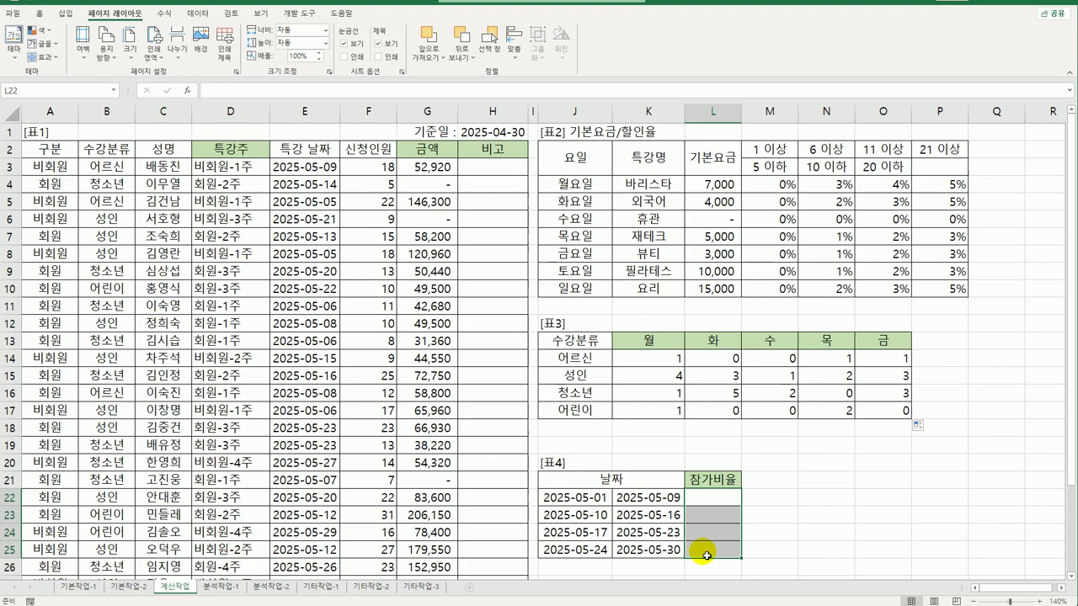
type("=")
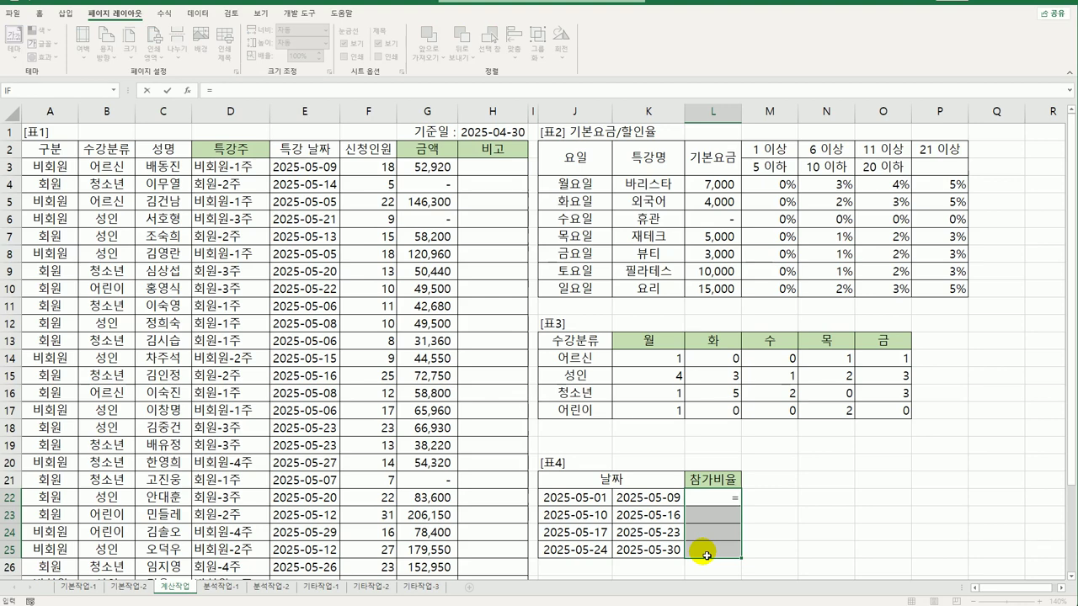
type("fr")
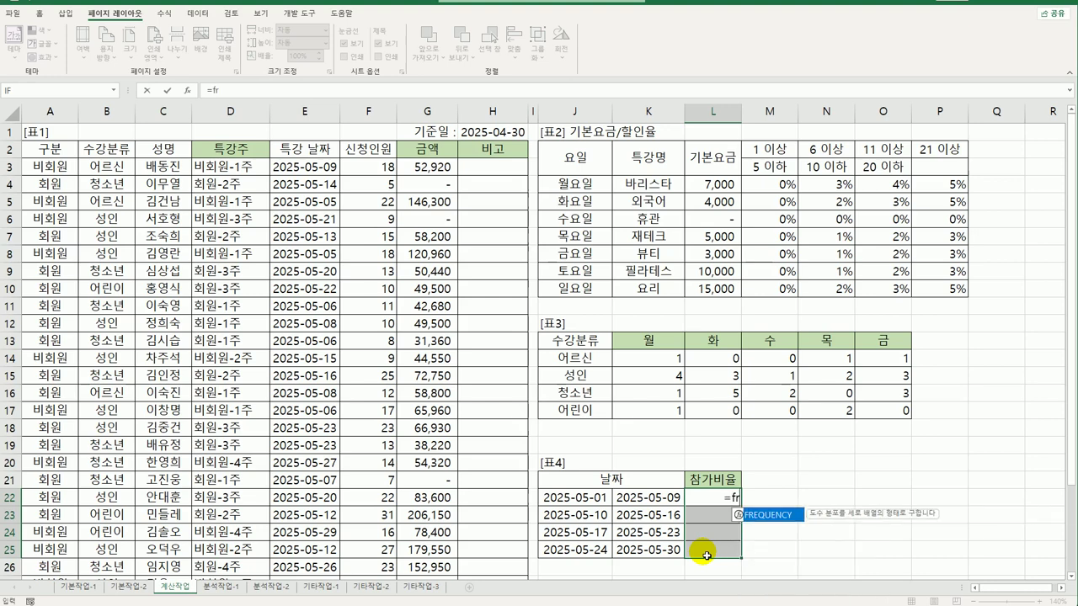
key("Tab")
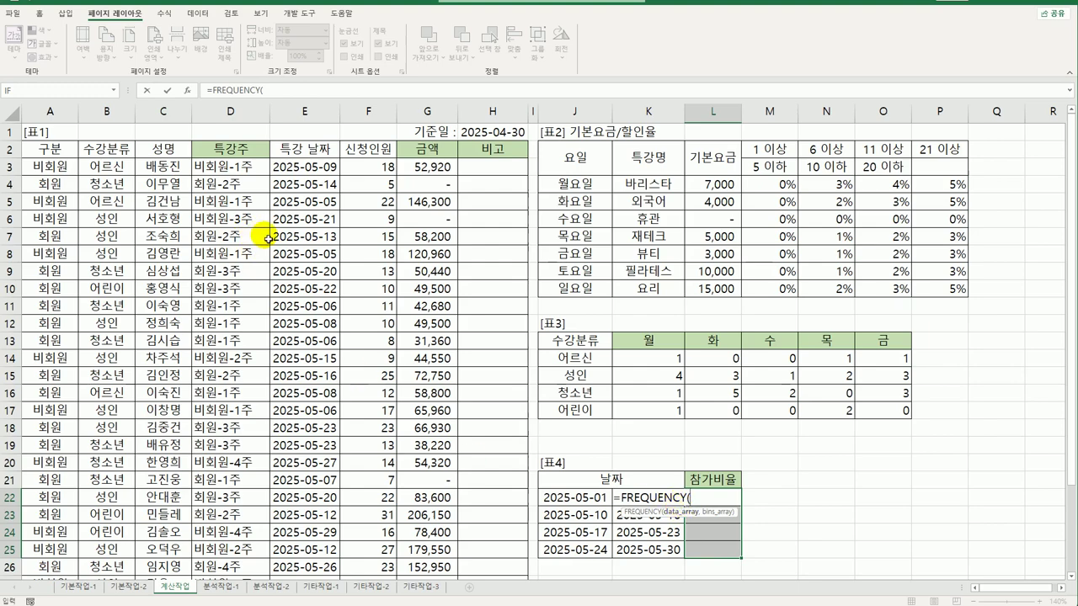
left_click_drag(297, 167, 327, 565)
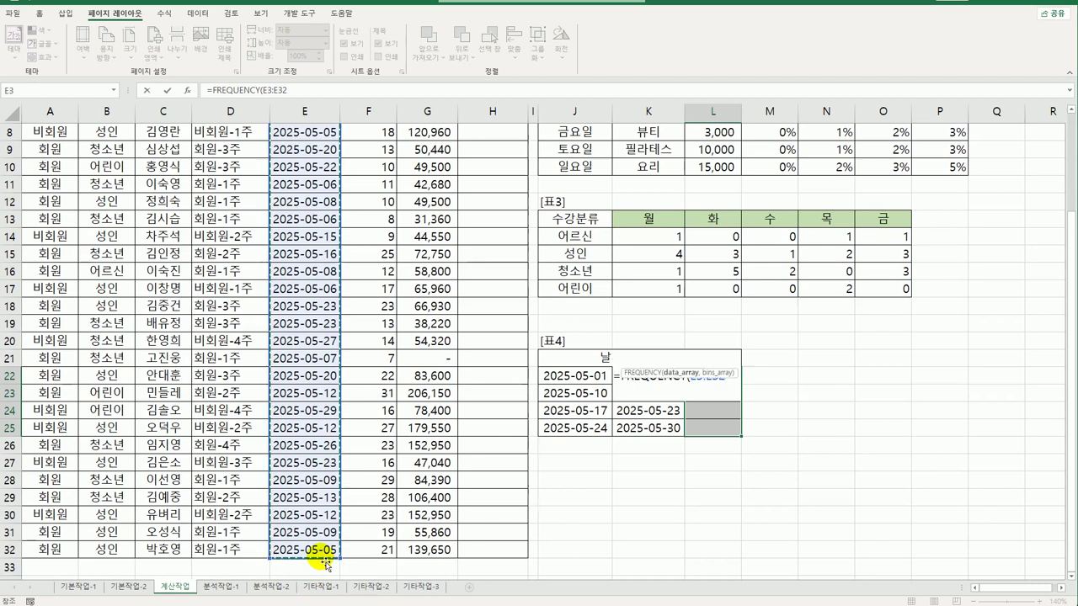
type(",")
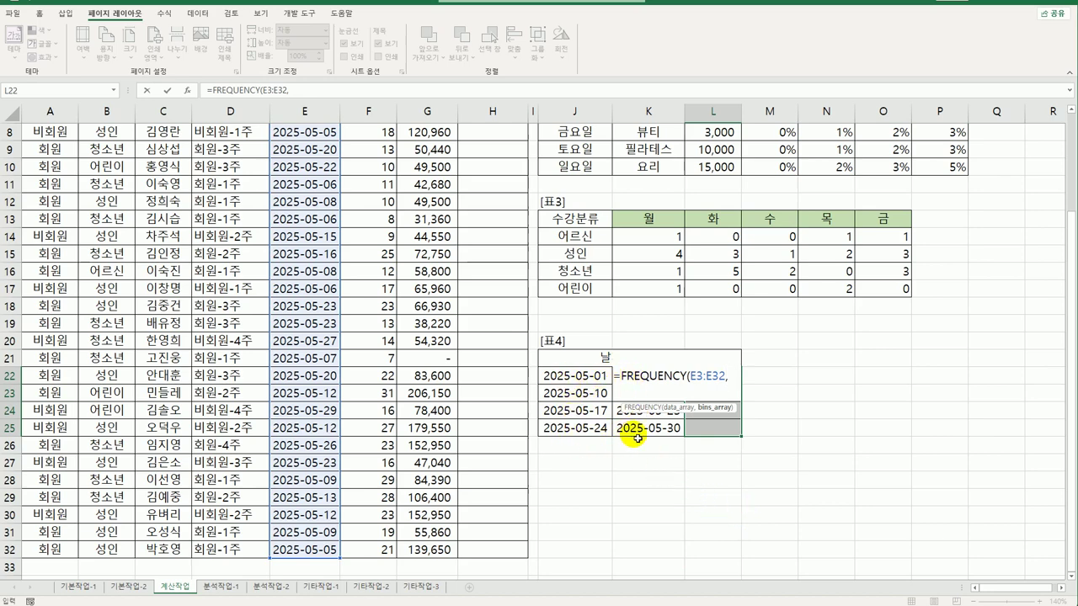
left_click_drag(623, 427, 632, 374)
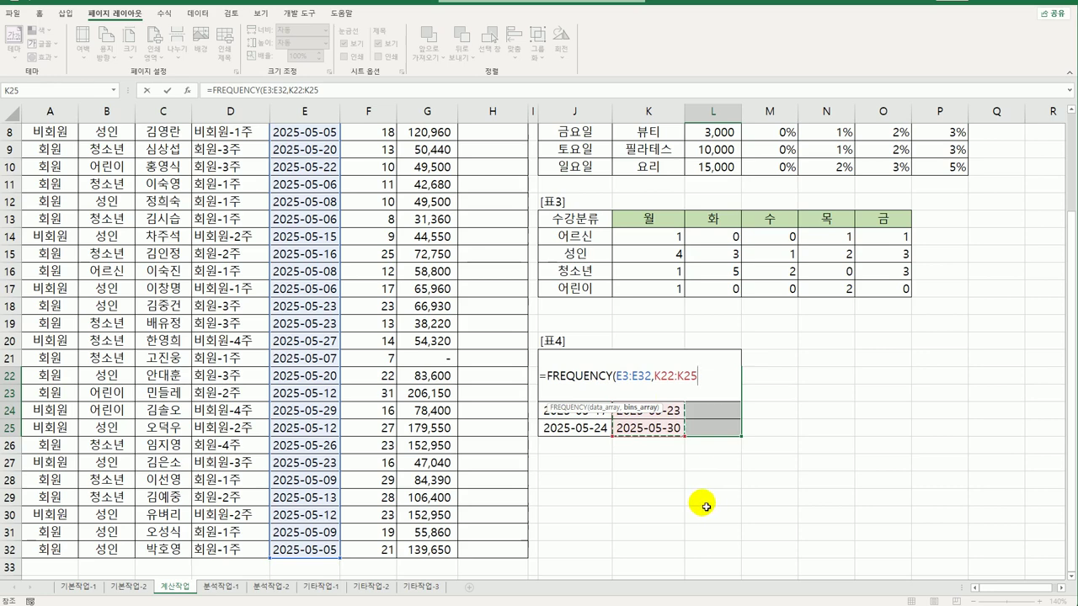
type(")")
key("ctrl+shift+Return")
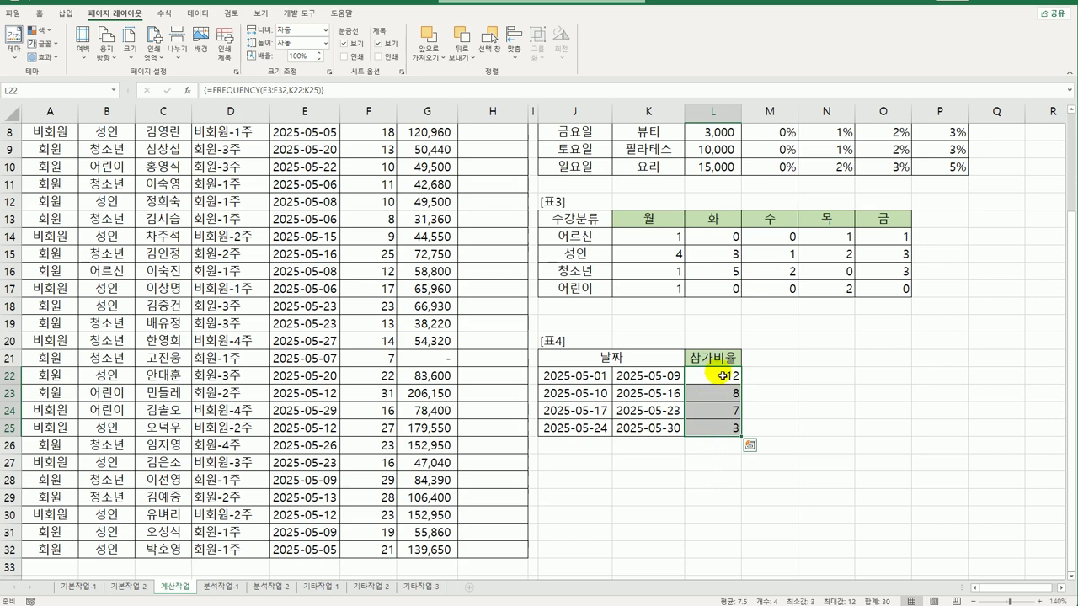
Divide the 참가비율 FREQUENCY result by COUNT(E3:E32) and re-enter it as an array formula.
left_click(335, 90)
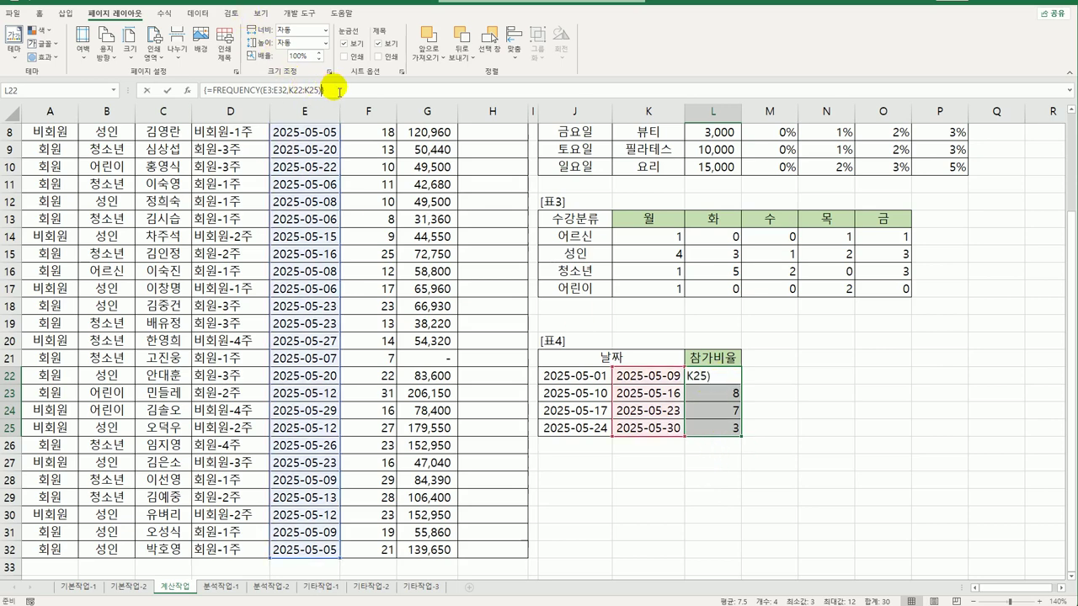
type("/")
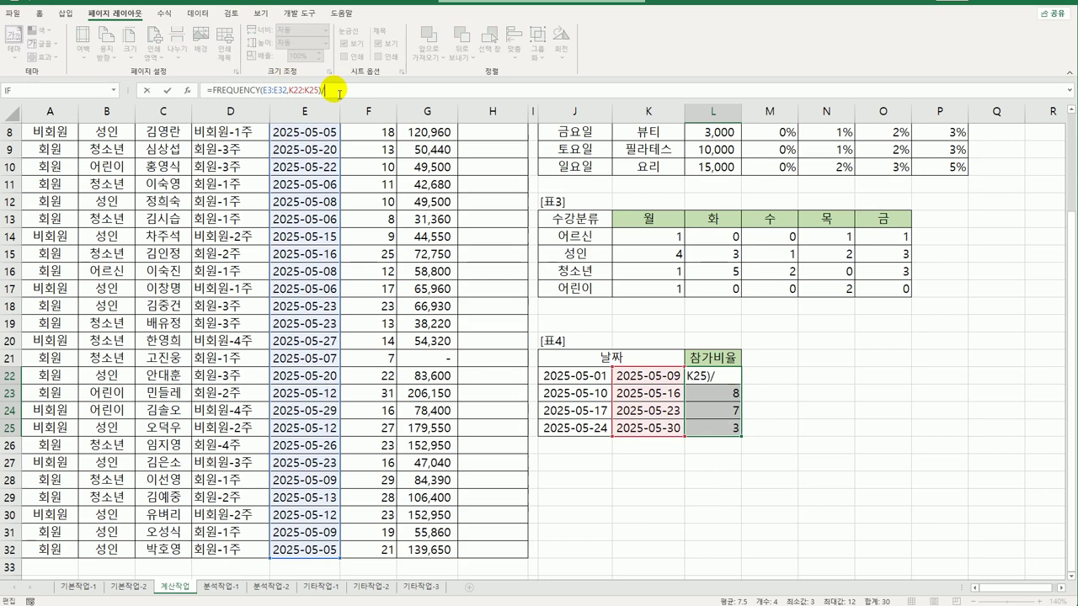
type("cou")
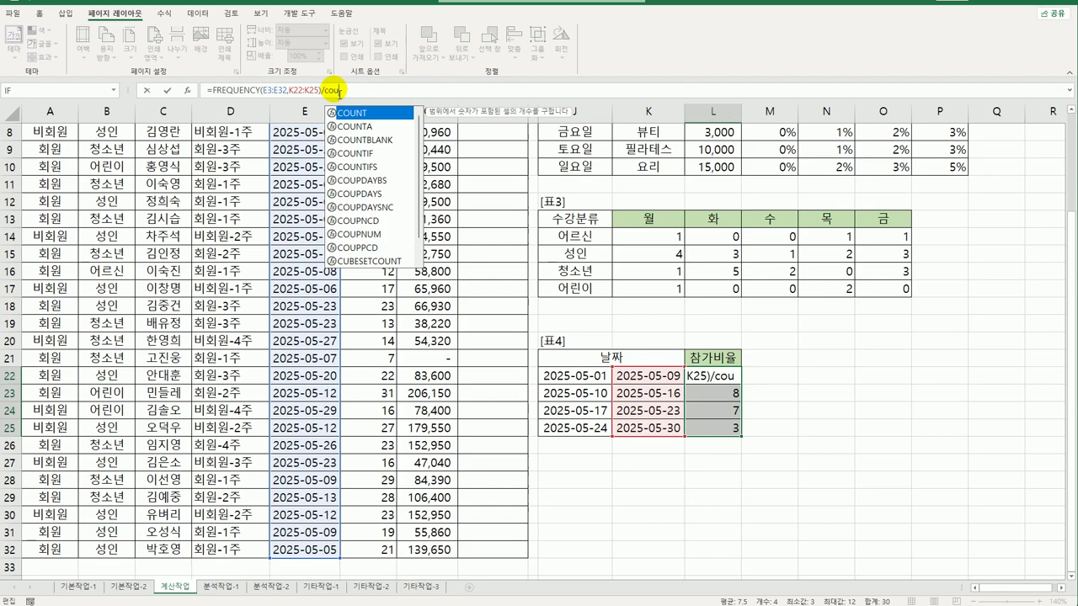
key("Tab")
scroll(409, 312, "up", 2)
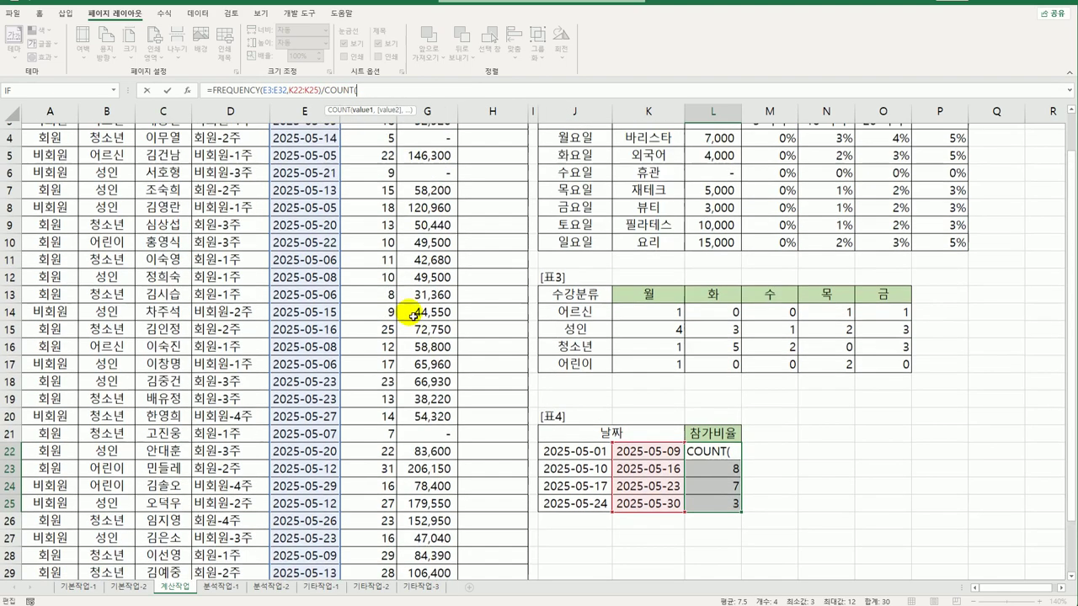
scroll(412, 314, "up", 1)
left_click_drag(307, 166, 316, 551)
type(")")
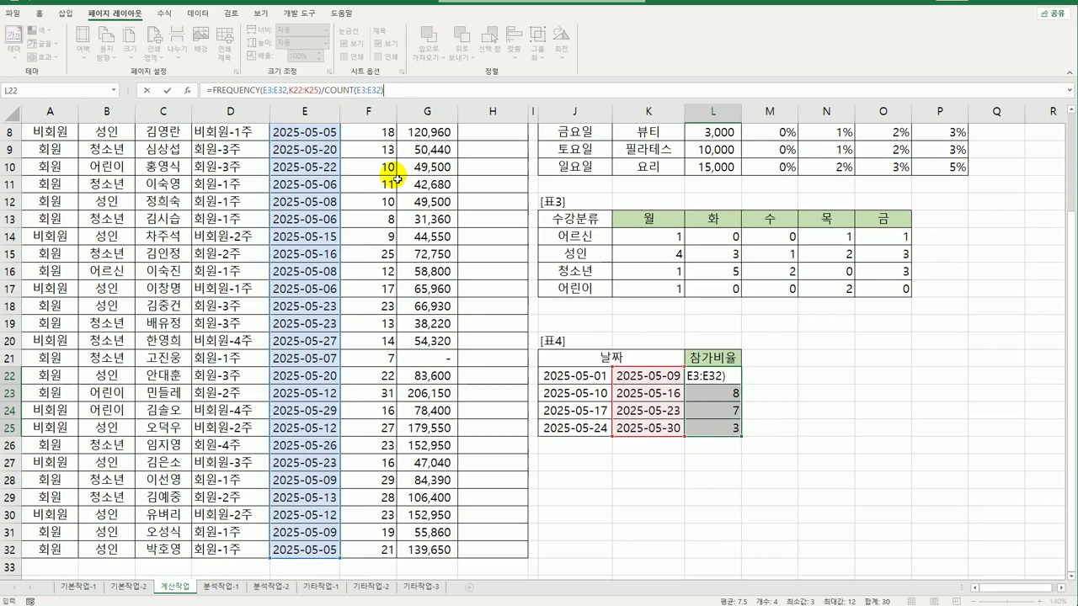
key("ctrl+shift+Return")
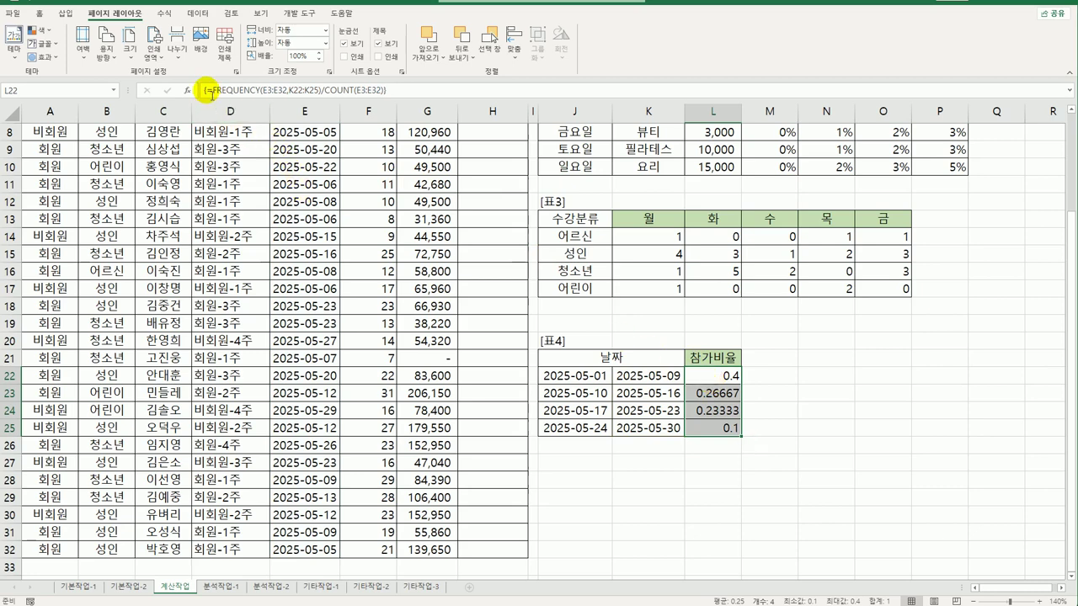
Wrap the 참가비율 formula in TEXT with the format "0.0%" and re-enter it as an array formula.
left_click(216, 91)
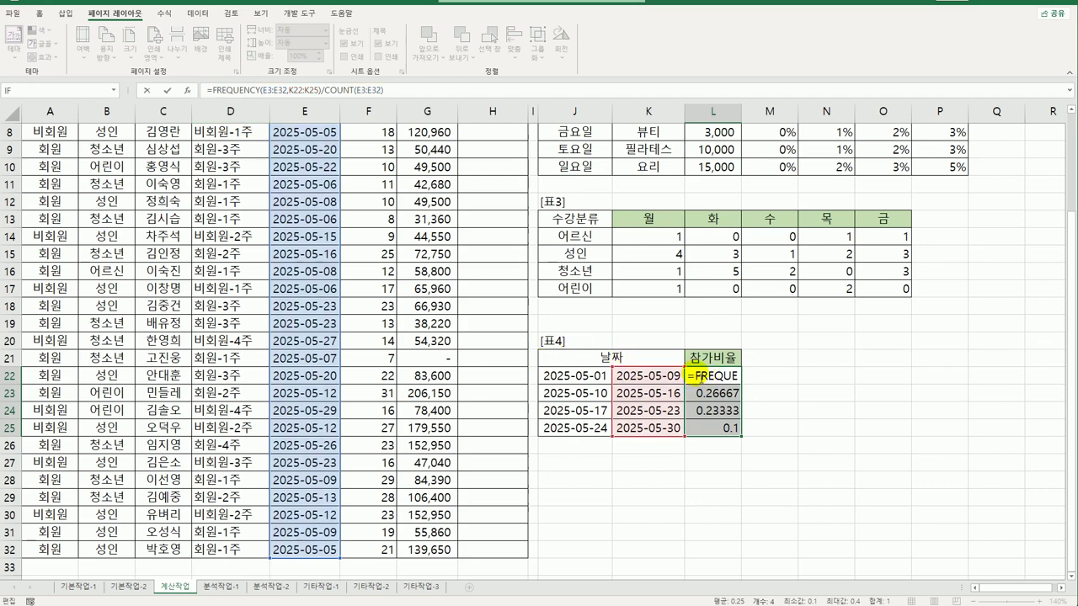
left_click(707, 376)
key("Home")
key("Right")
type("TEXT(")
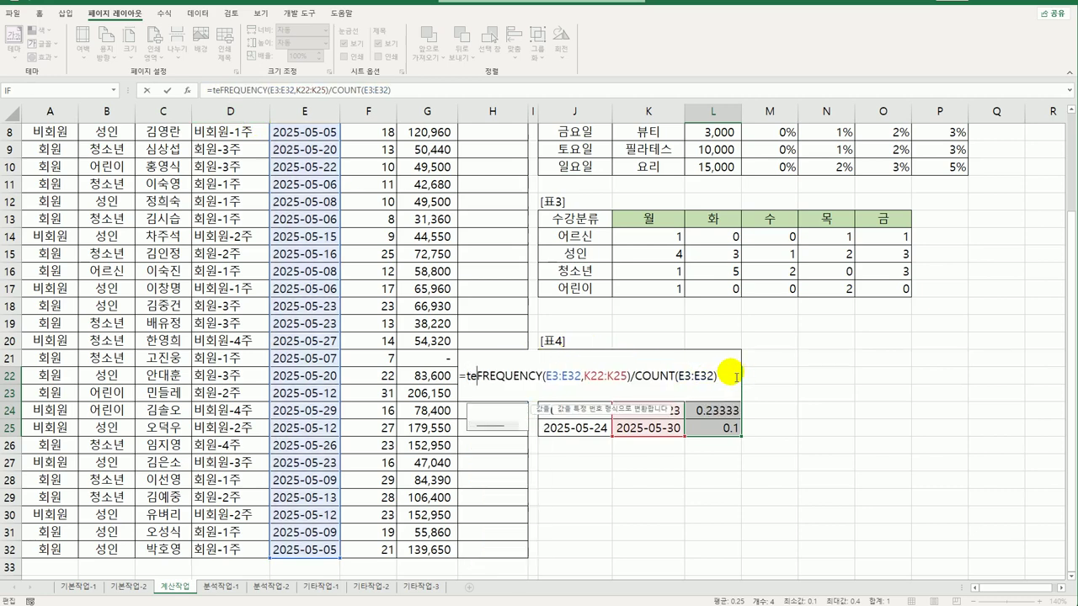
key("End")
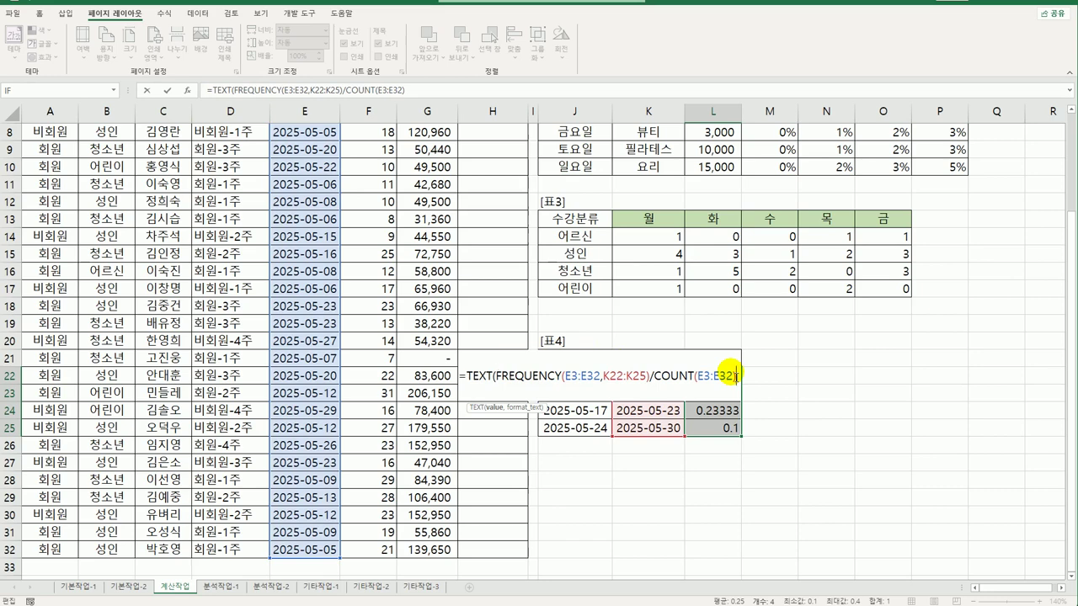
type(",\"0")
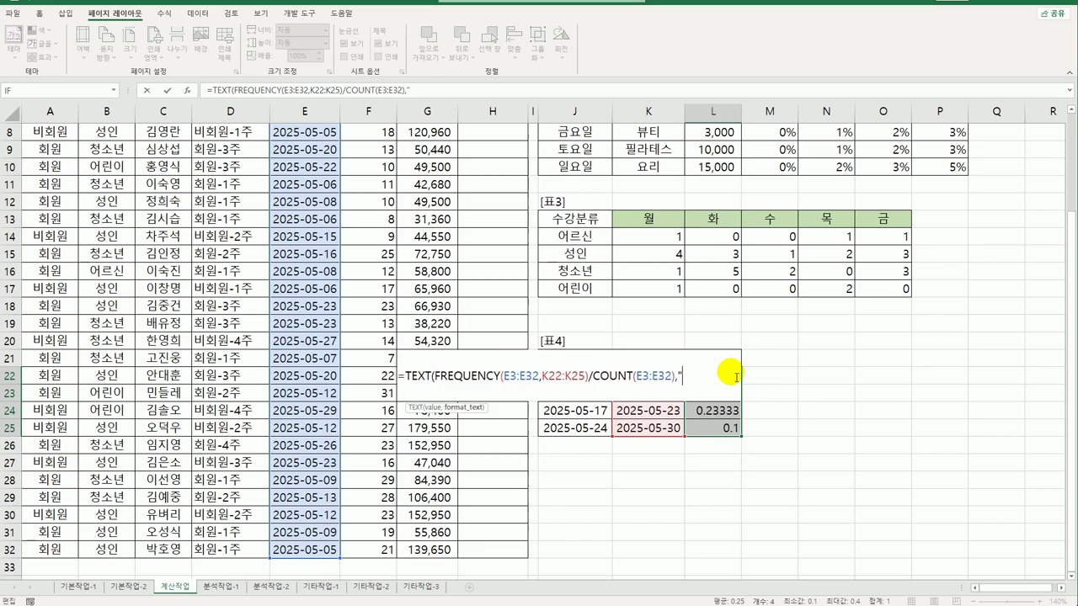
type(".0%\")")
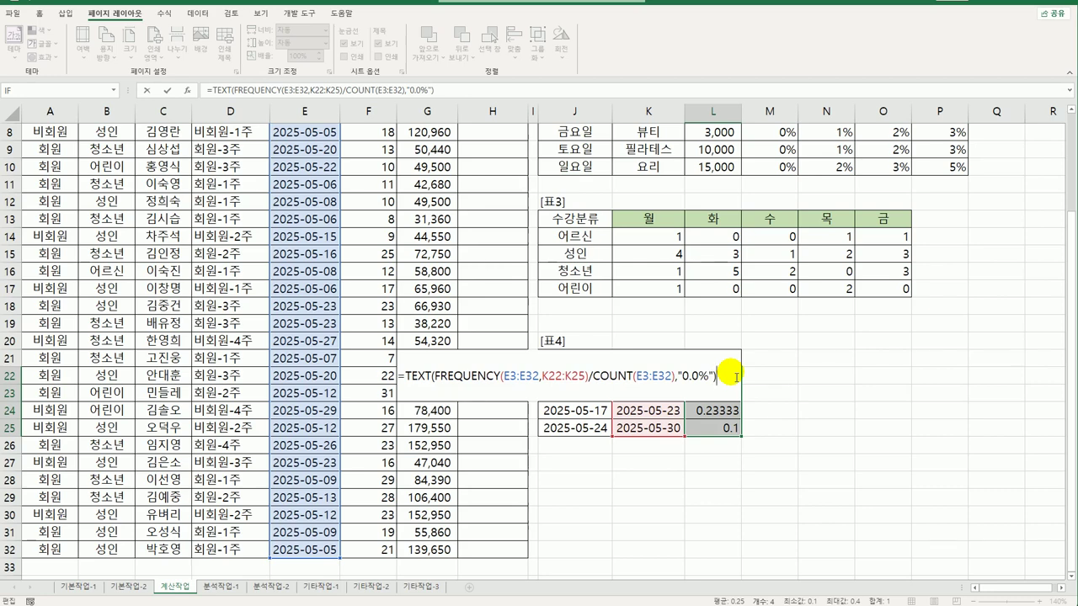
key("ctrl+shift+Return")
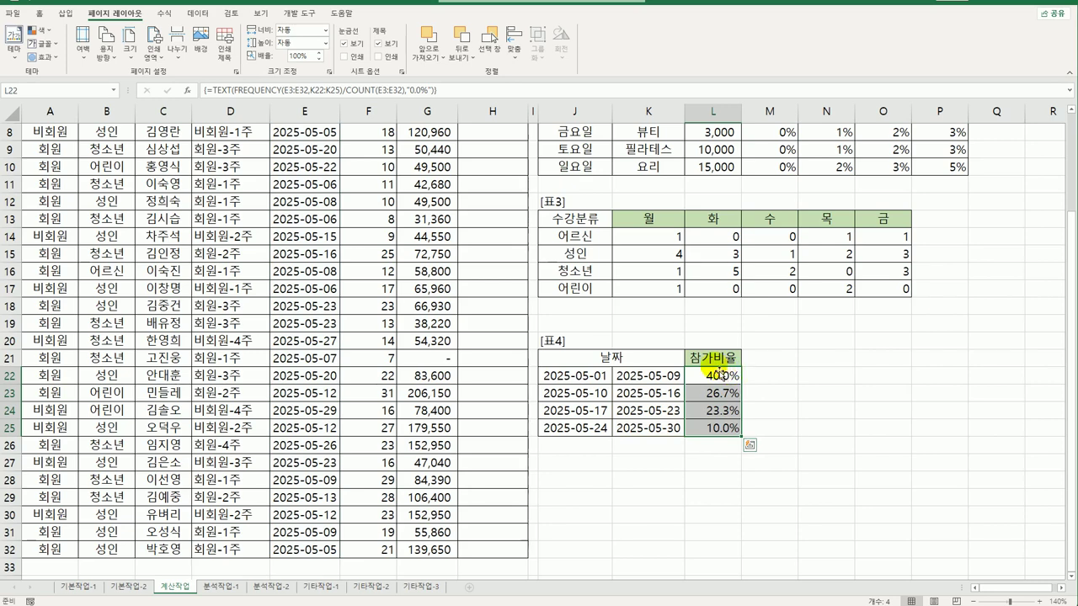
Select the first 비고 cell H3, open the Visual Basic editor, and insert a new module.
scroll(666, 350, "up", 3)
left_click(494, 172)
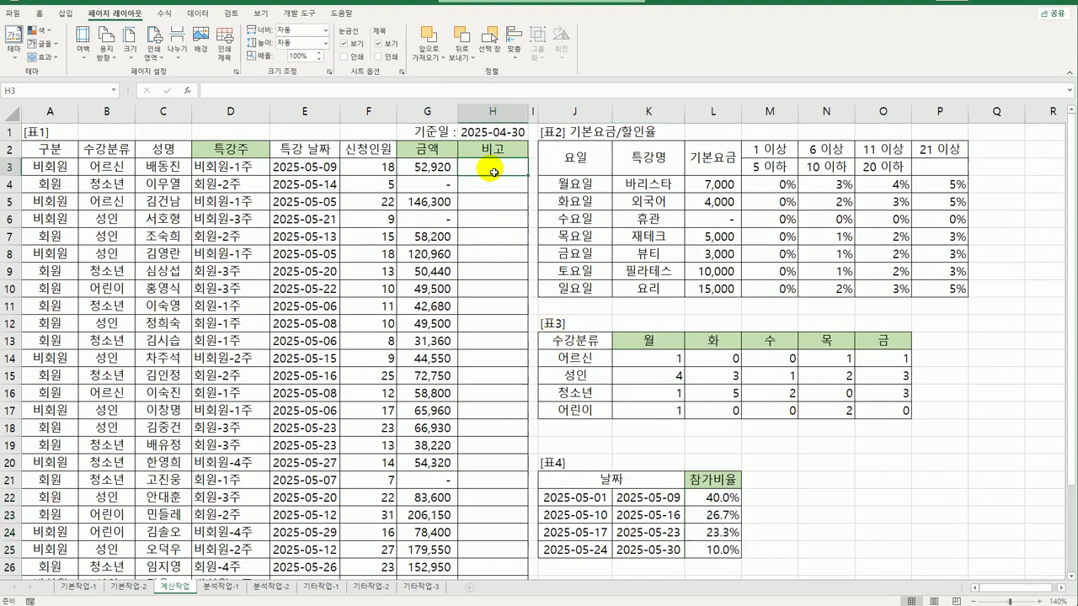
left_click(299, 12)
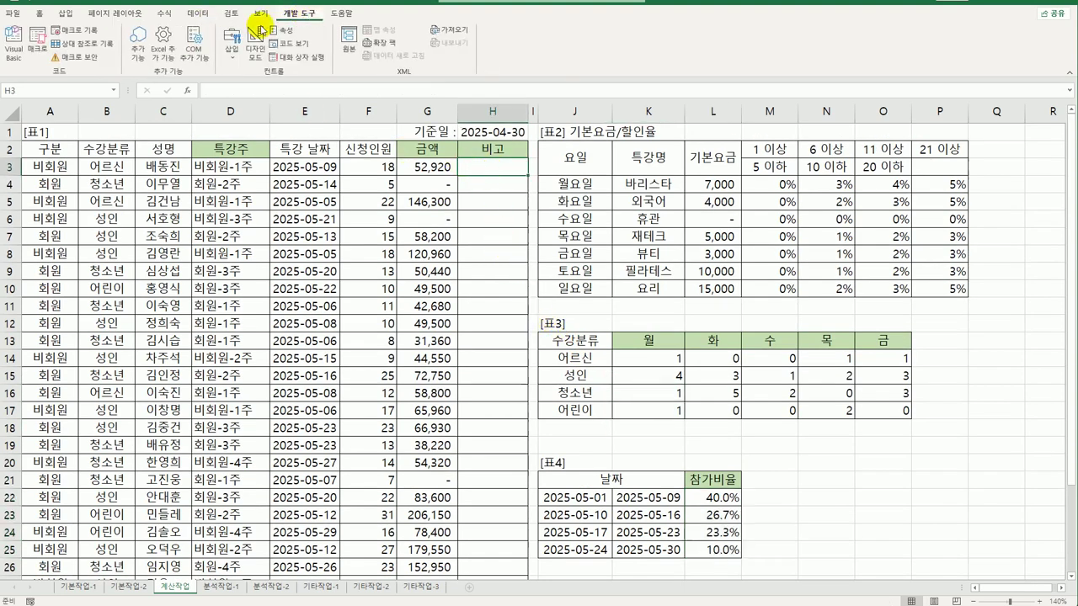
left_click(16, 44)
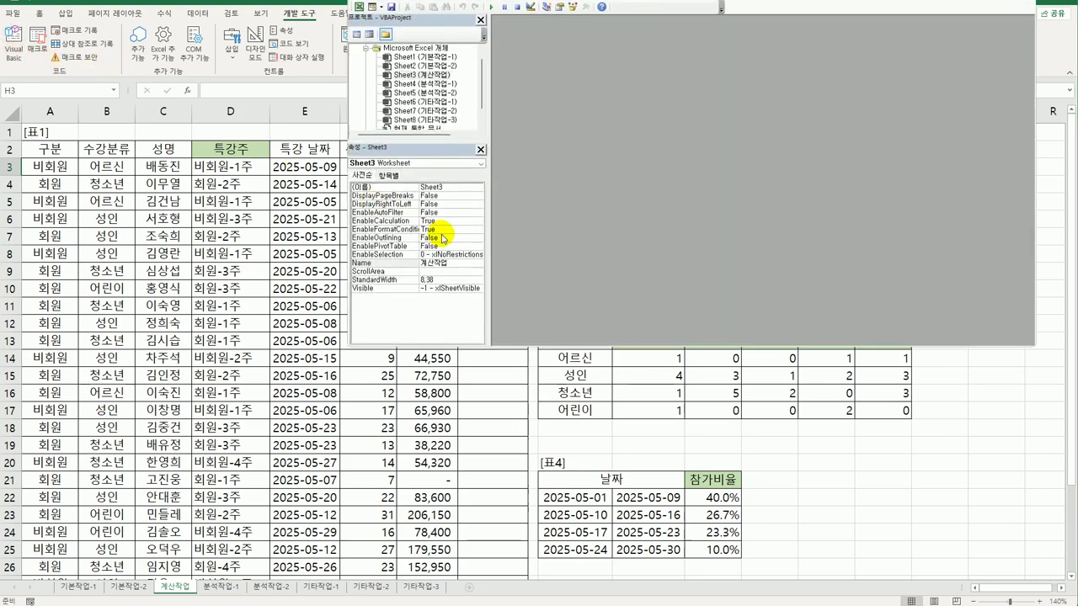
left_click(462, 0)
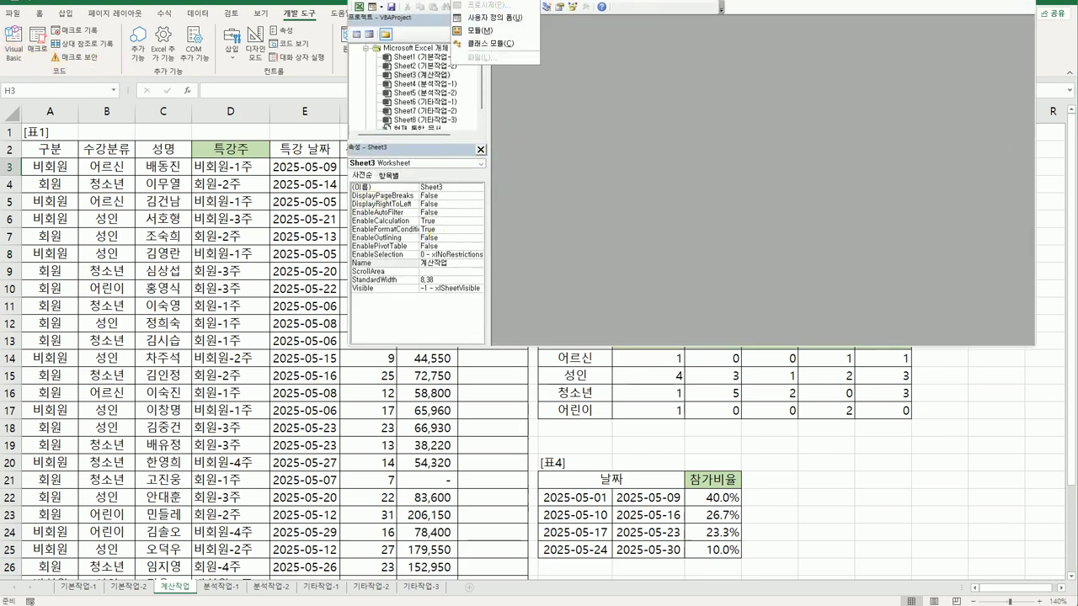
left_click(481, 30)
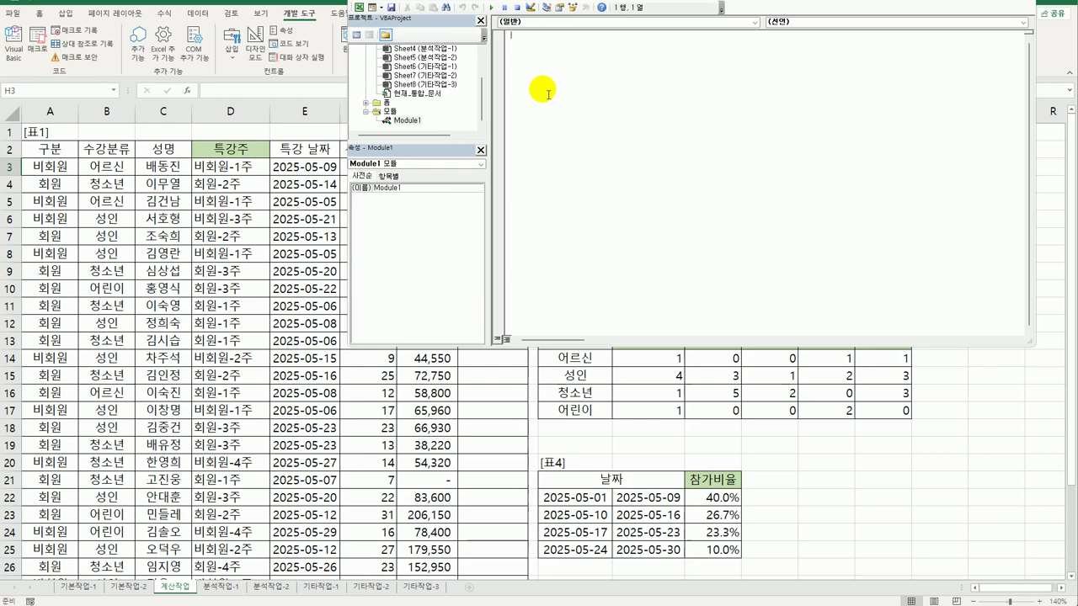
Declare the public function fn비고 with the arguments 수강분류 and 신청인원 in the new module.
type("publi")
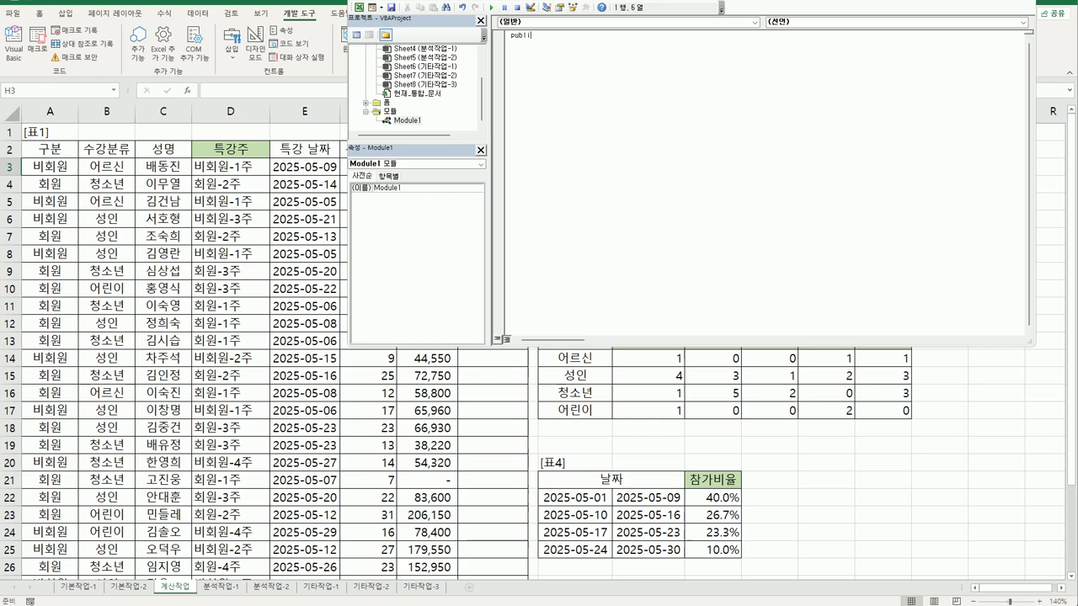
type("c funct")
type("ion fn")
type("ㅁ")
type("고")
type("(")
type("수강분류")
type(", 신")
type("청인원)")
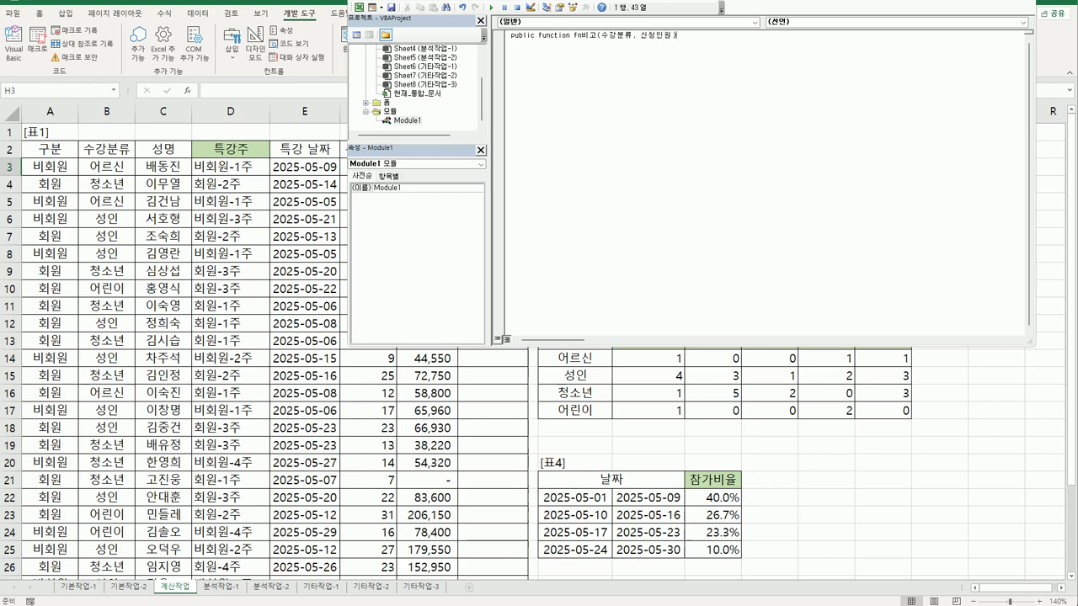
key("Return")
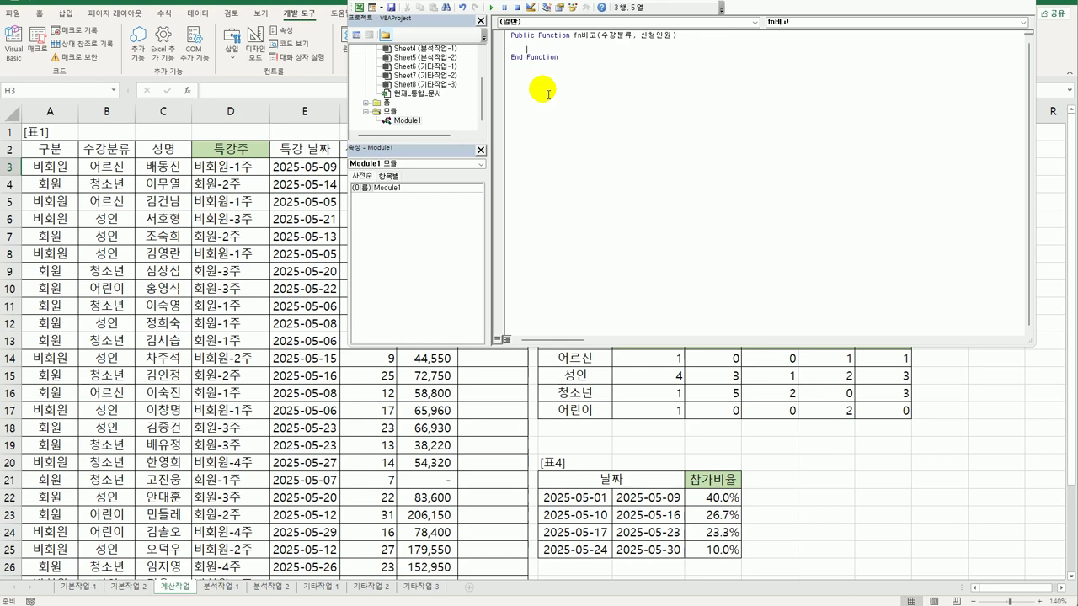
Start an If statement inside fn비고 that tests whether 신청인원 >=20.
type("If ㅅ")
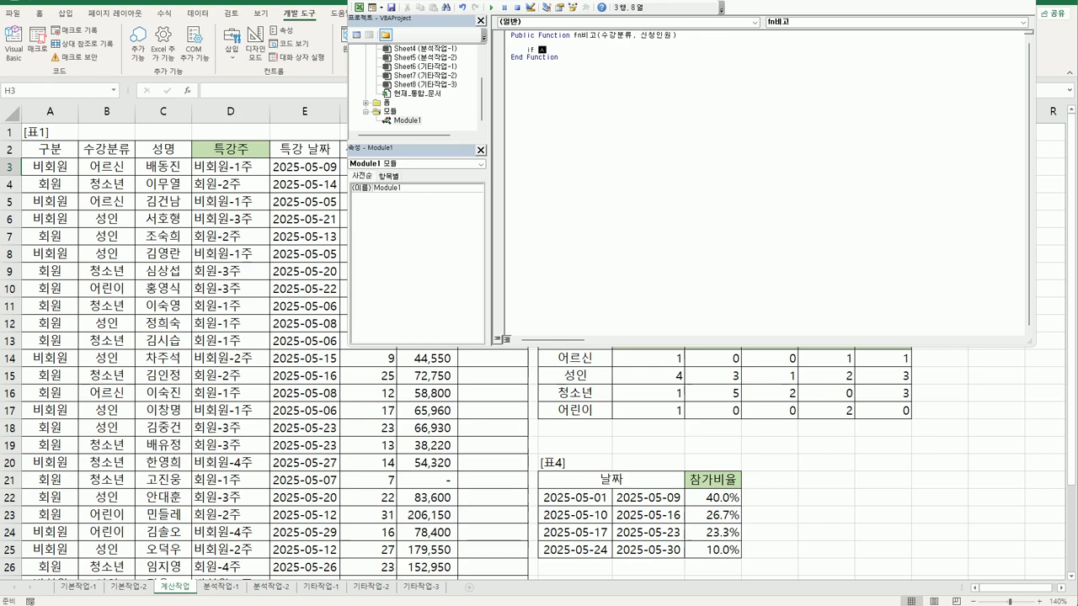
type("신청인원 >=20 ")
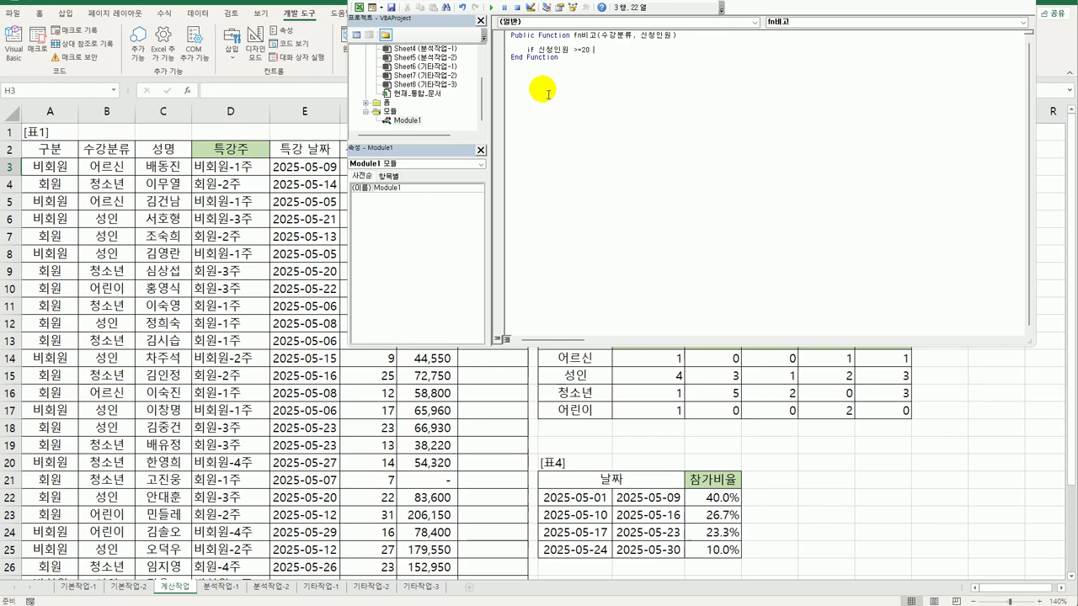
Extend the If condition after 신청인원 >= 20 with And (수강분류 = "어린이" Or 수강분류 = "청소년".
type("and (tn")
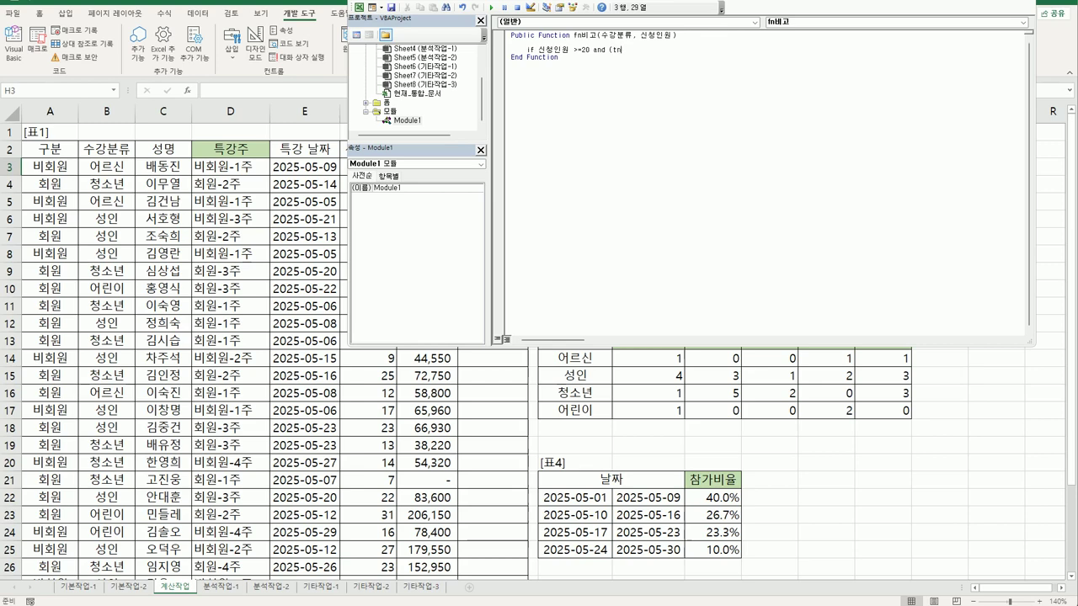
key("BackSpace")
type("수강분류 = \"어린이\" or 수강분류 = \"청소년\"")
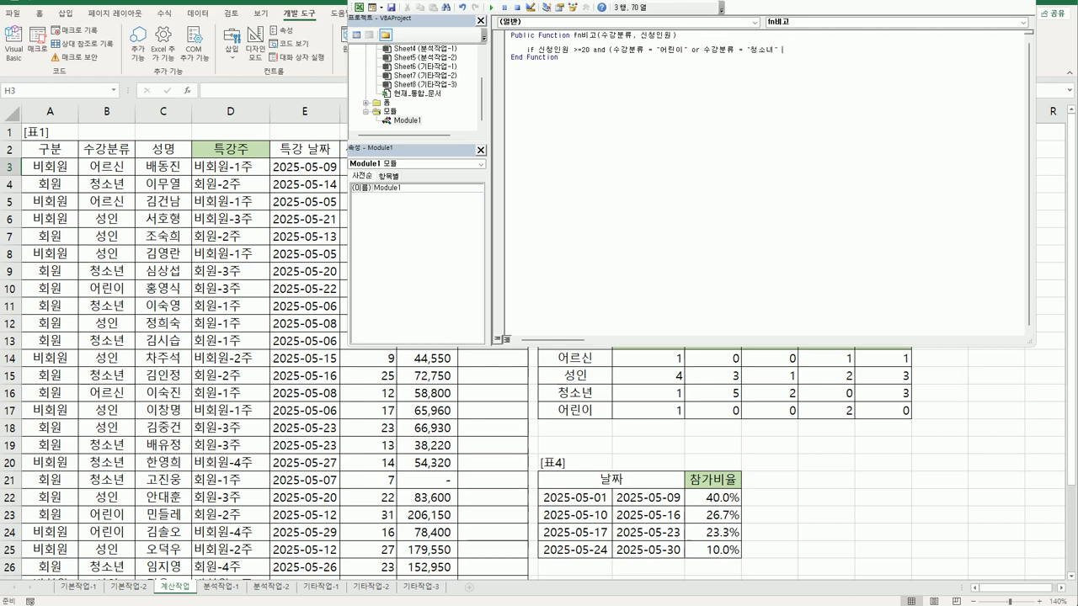
key("BackSpace")
key("BackSpace")
key("BackSpace")
type("녀")
type("ㄴ")
Complete the If line with Or 수강분류 = "성인", the closing parenthesis and Then.
type("\" 이")
type("수강분류 ")
type("= \"")
type("성이")
type("\"성인")
type(")")
type(" then")
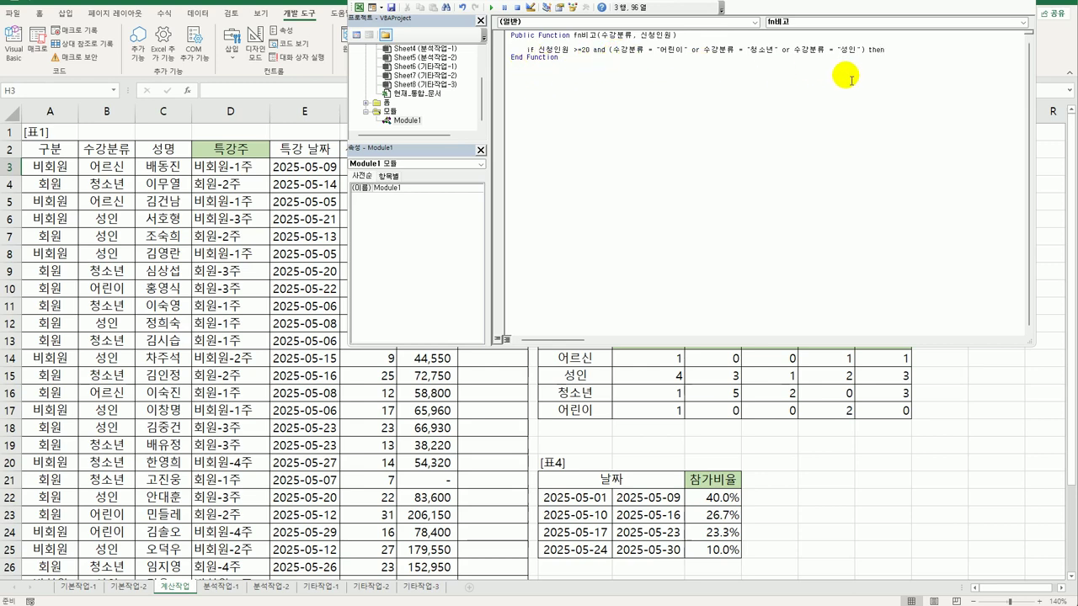
key("Return")
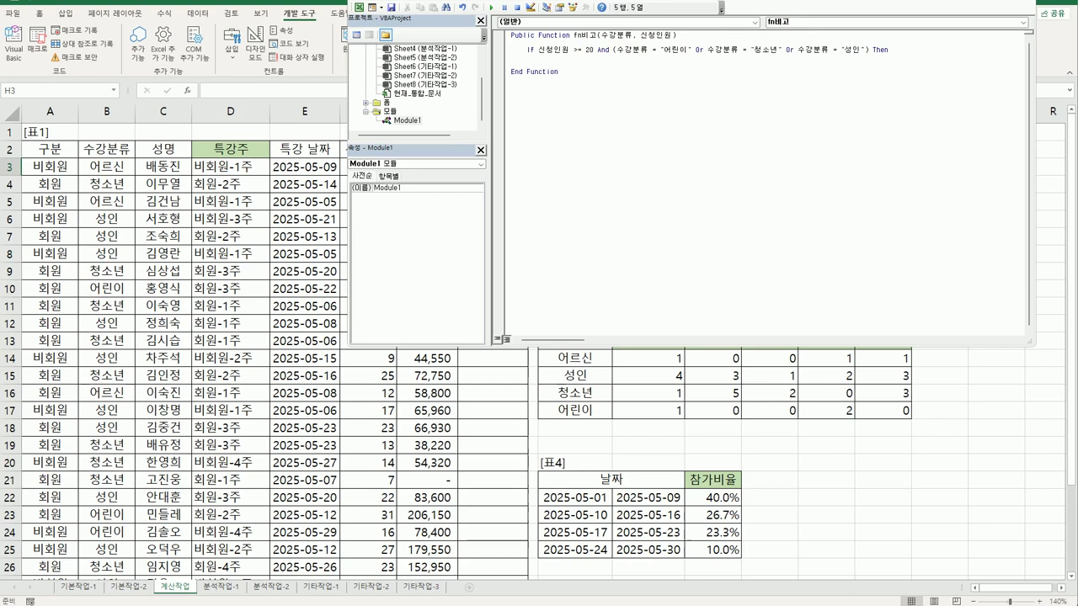
Add the line fn비고 = "※" inside the If branch, using the ※ special character.
key("Up")
type("fn비고 = \"ㅁ")
key("Hangul_Hanja")
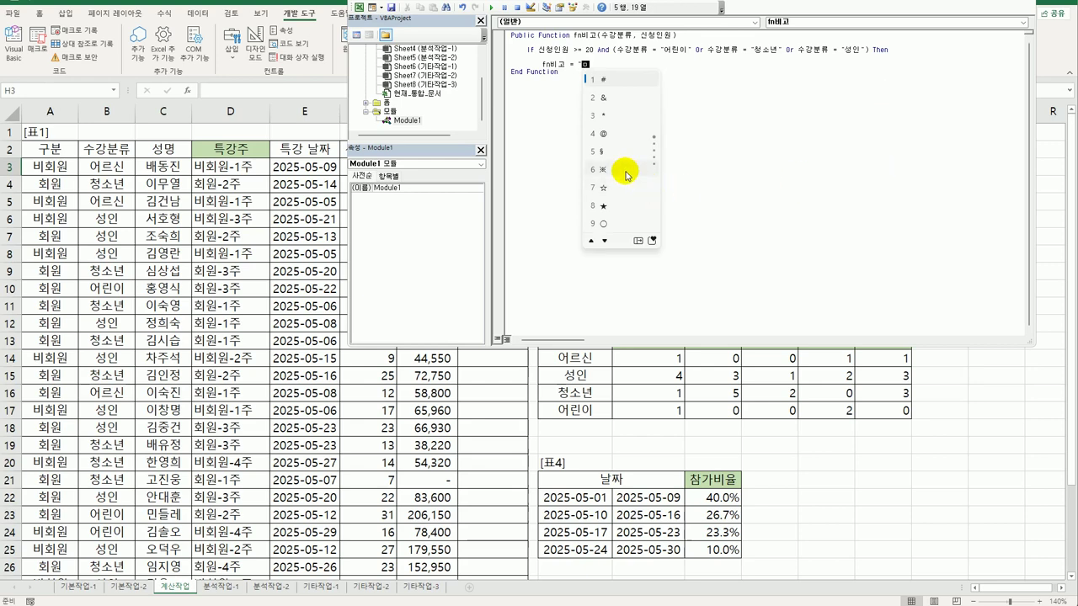
left_click(623, 174)
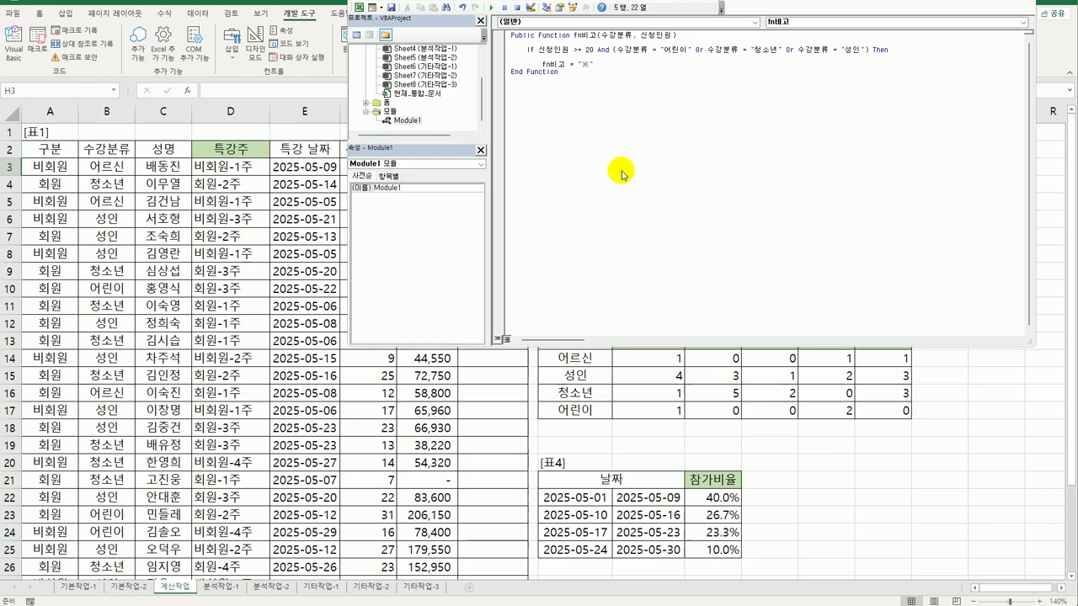
Add an Else branch that sets fn비고 to an empty string by copying and adapting the If branch's assignment.
key("Return")
type("else")
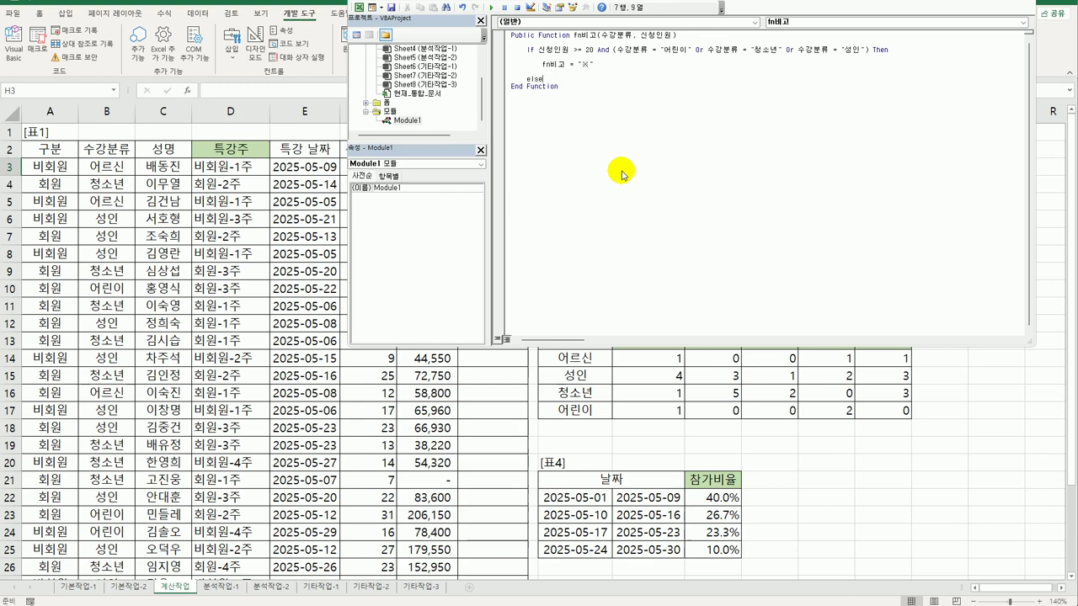
key("Up")
key("Up")
key("shift+End")
key("ctrl+c")
key("Down")
key("Down")
key("Return")
key("Return")
key("ctrl+v")
key("Left")
key("shift+Left")
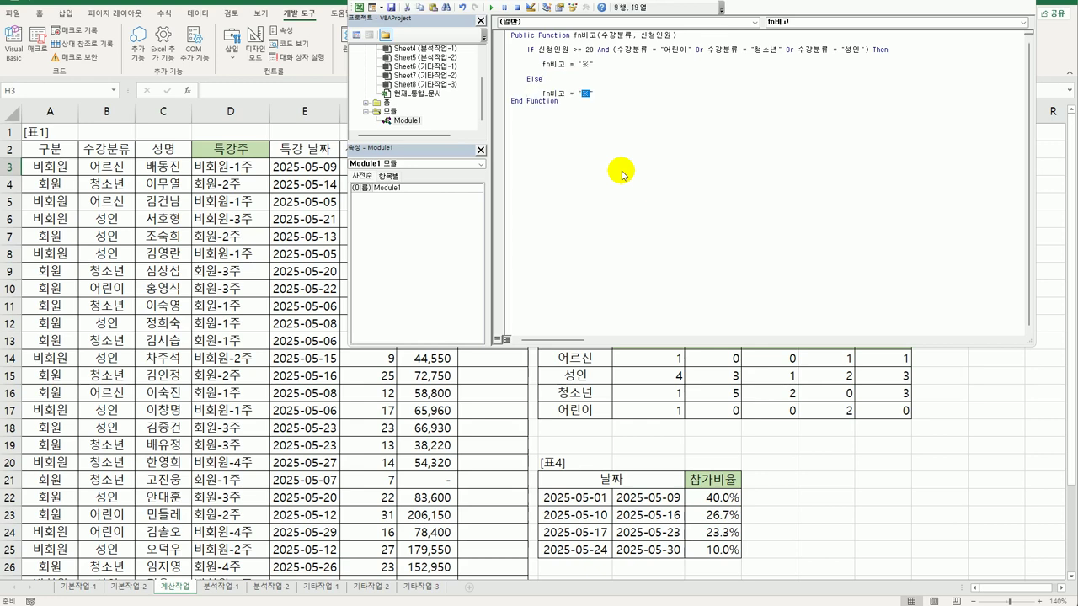
key("Delete")
Close the condition block with End If and return from the code editor to the worksheet.
key("Return")
key("Return")
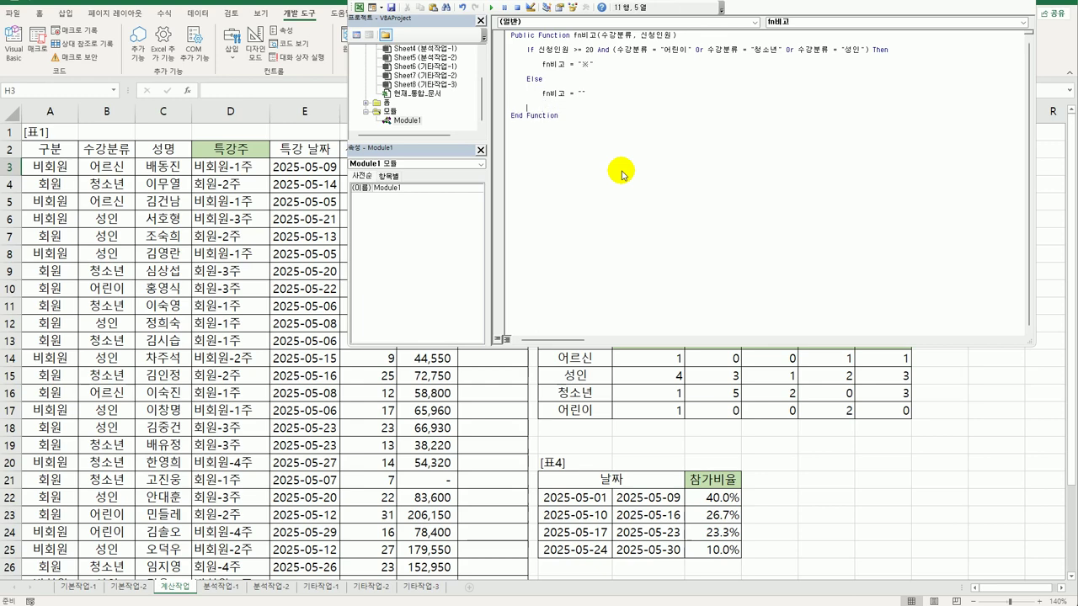
type("End If")
key("Return")
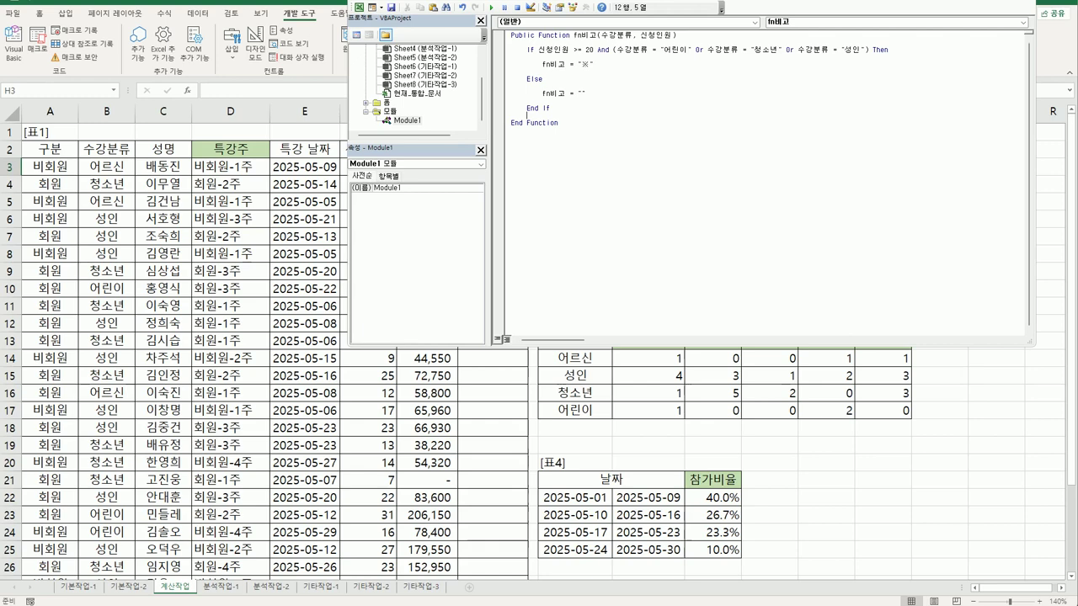
key("alt+q")
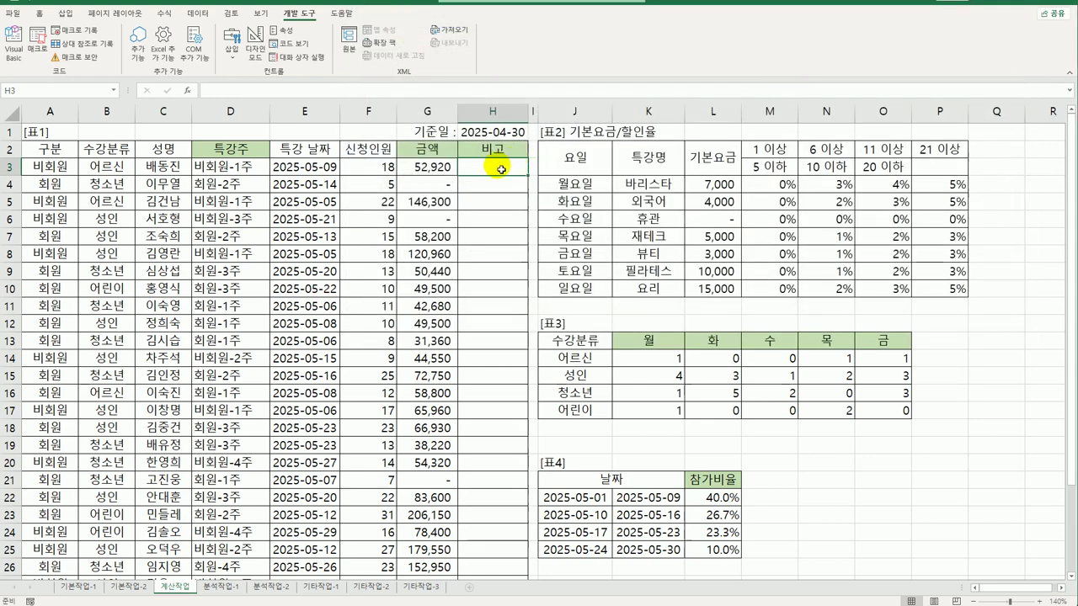
Insert the user-defined function fn비고 in H3 with B3 as 수강분류 and F3 as 신청인원.
left_click(187, 91)
left_click(632, 175)
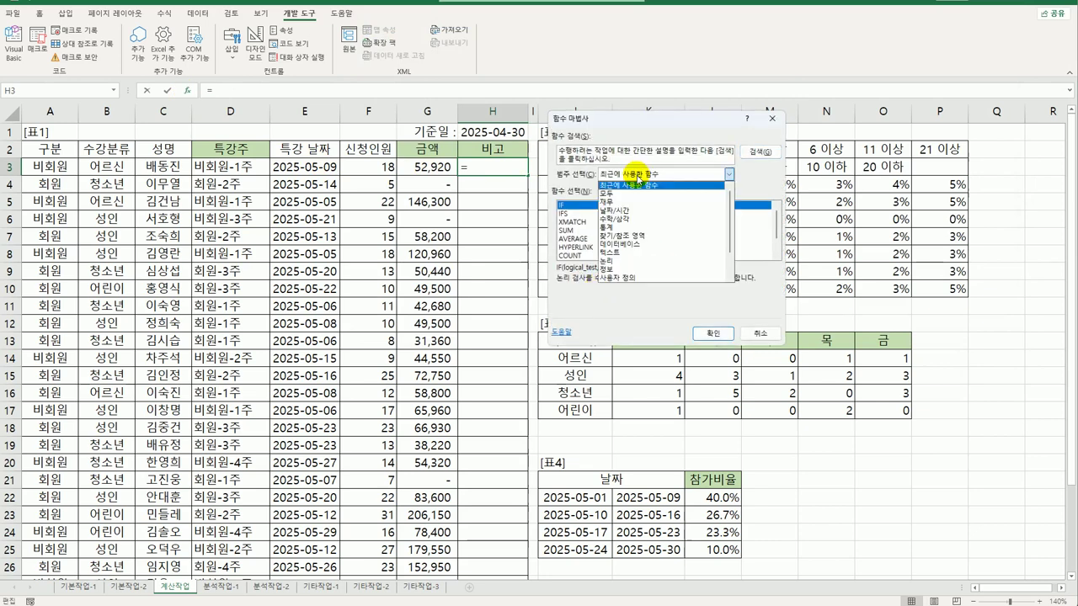
left_click(637, 281)
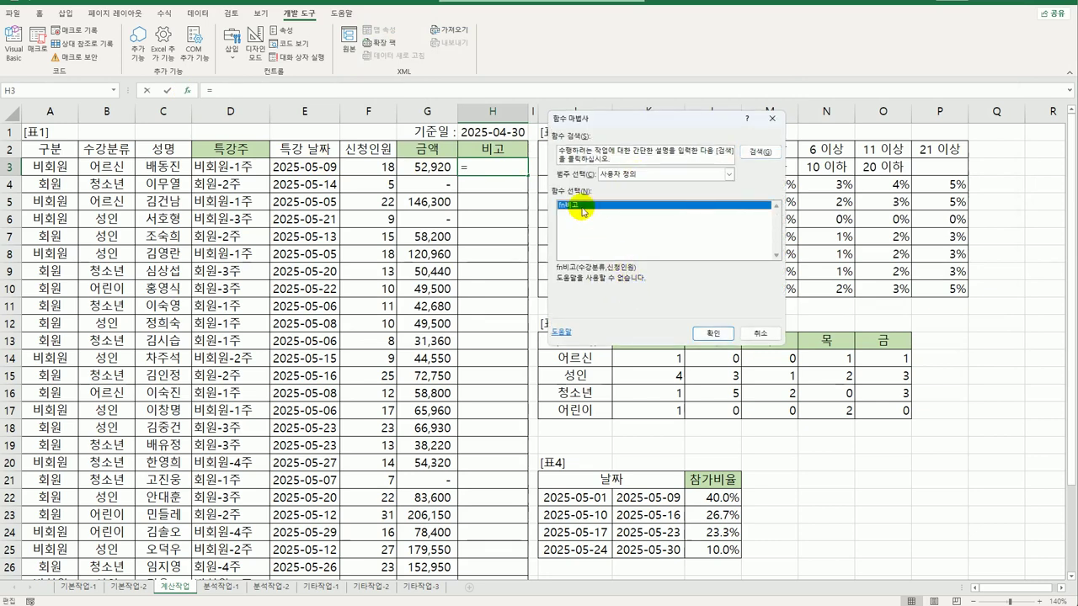
left_click(704, 334)
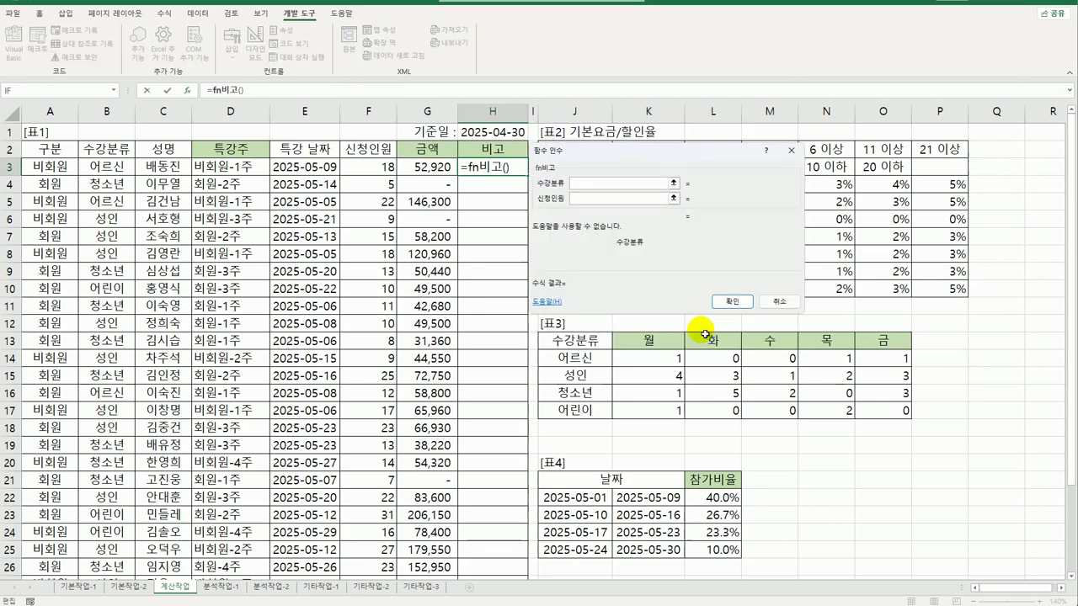
left_click(135, 170)
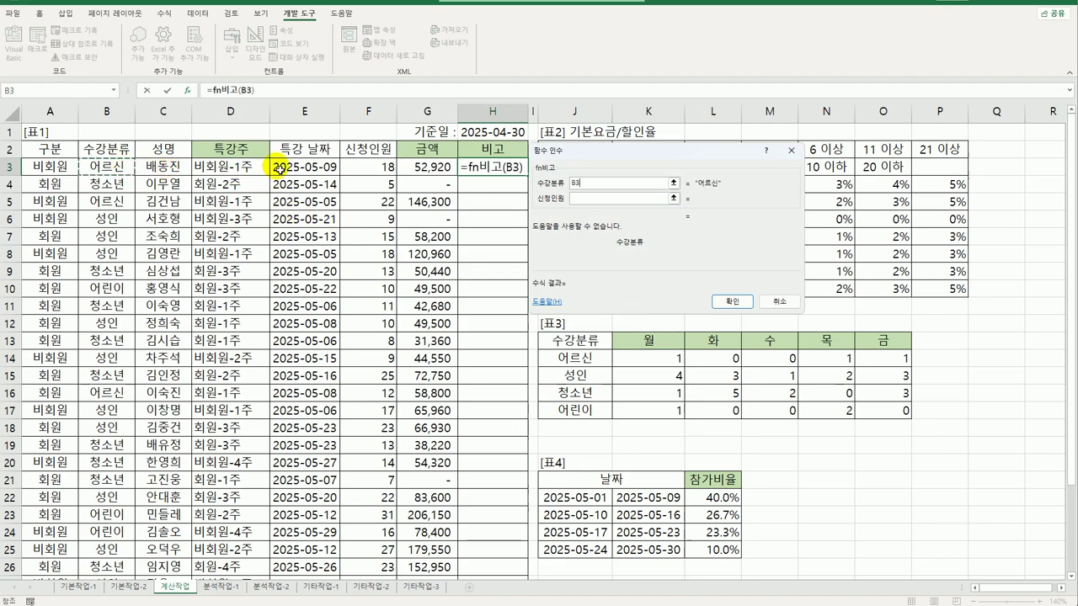
left_click(580, 199)
left_click(371, 167)
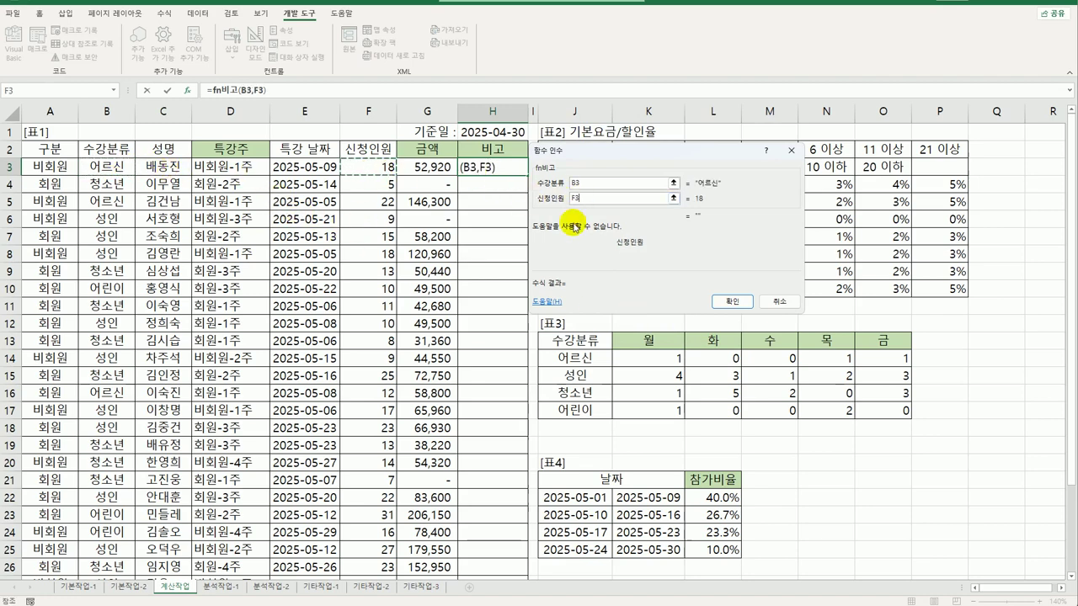
left_click(732, 303)
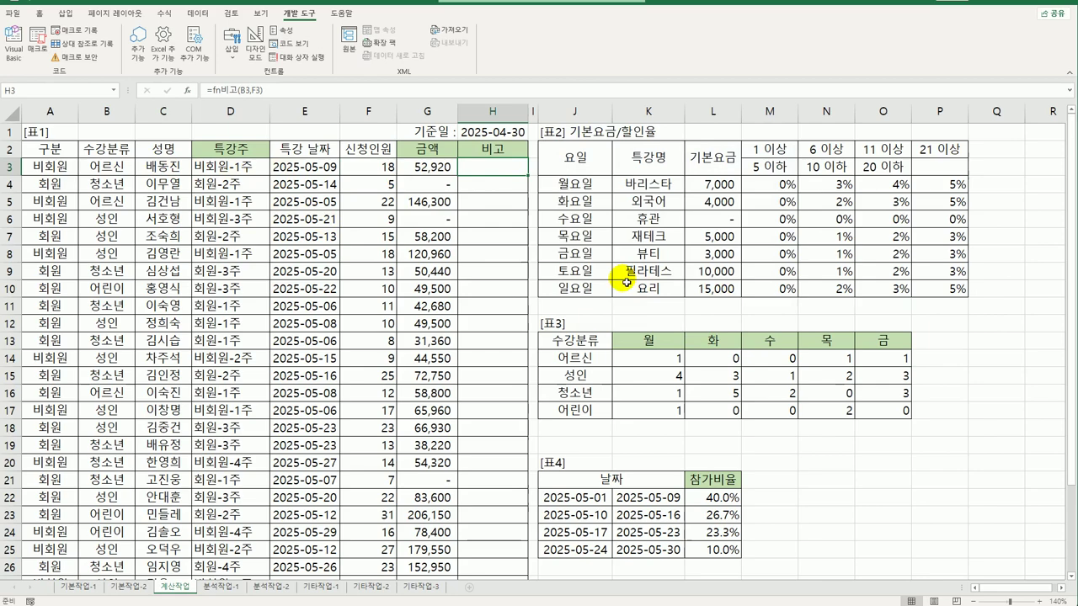
Fill the fn비고 formula from H3 down the whole 비고 column of 표1 and check the results.
double_click(529, 175)
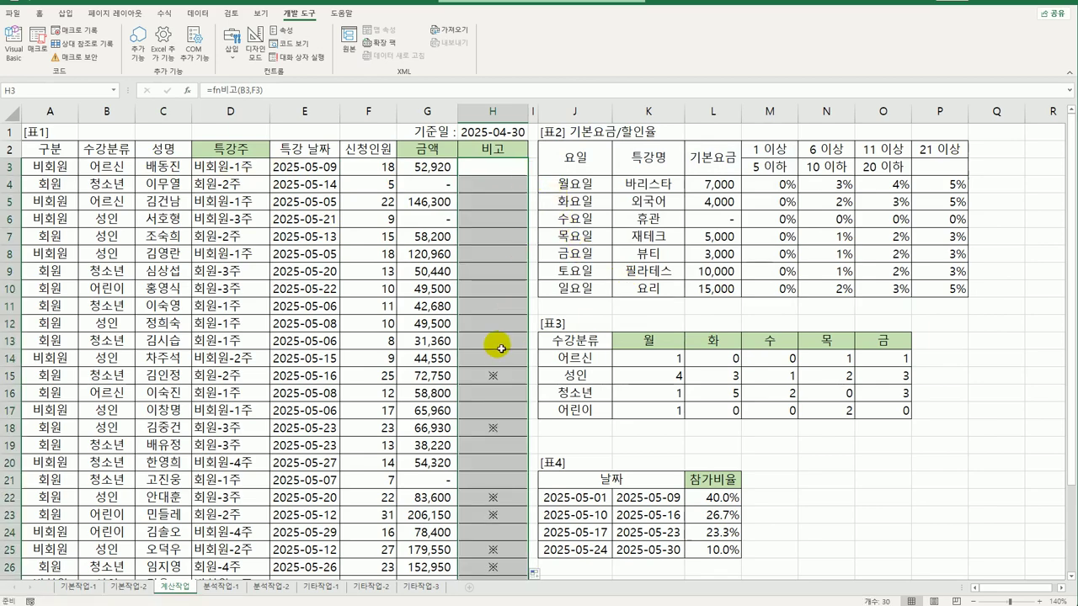
scroll(493, 337, "down", 3)
scroll(497, 341, "up", 3)
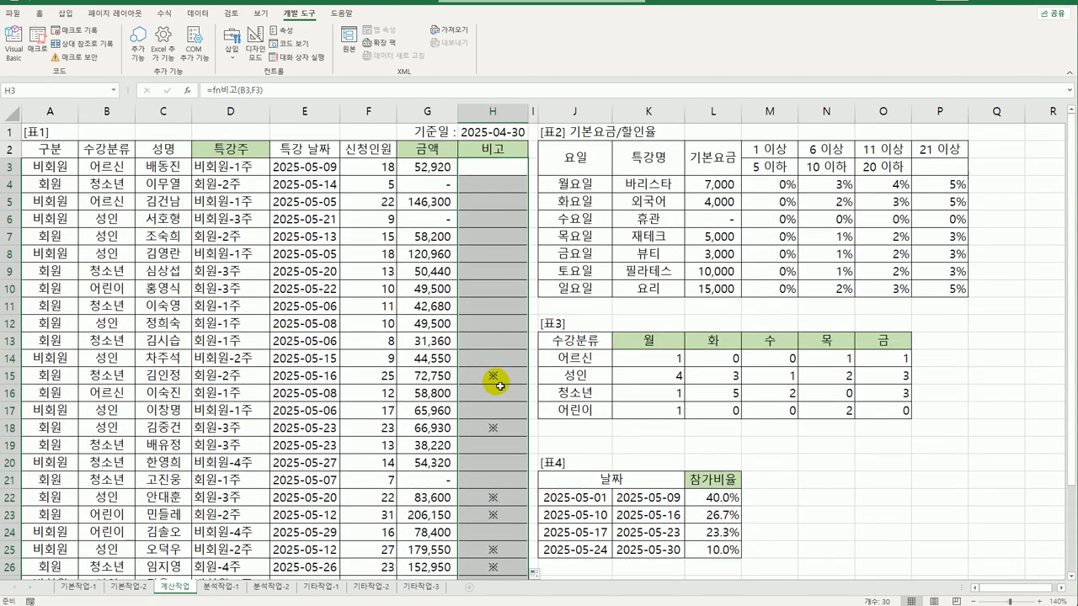
left_click(496, 380)
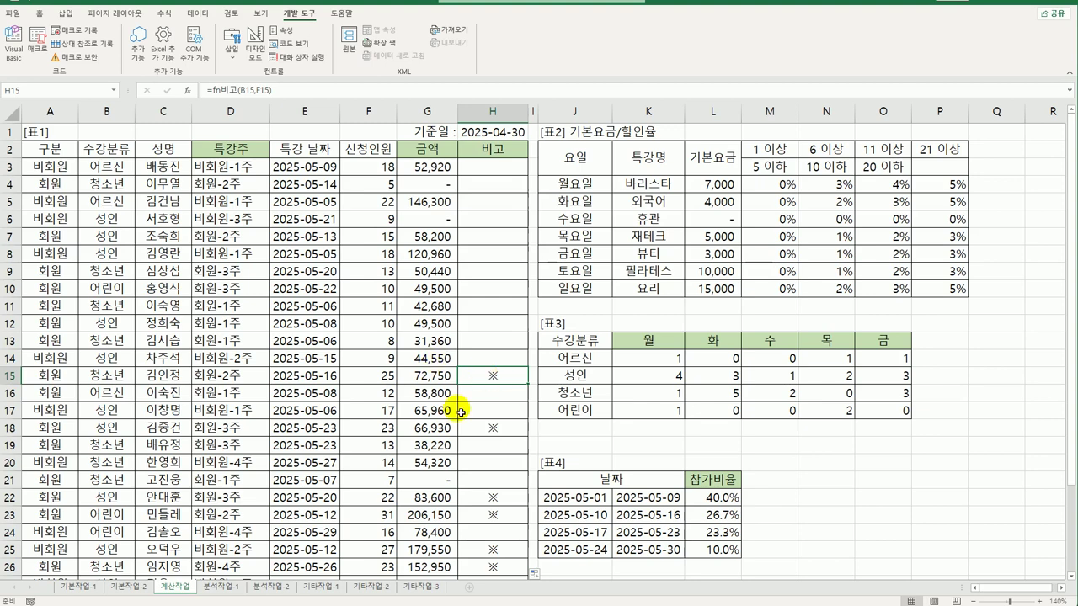
Start a pivot table at cell B2 of sheet 분석작업-1 that uses an external data source.
left_click(220, 587)
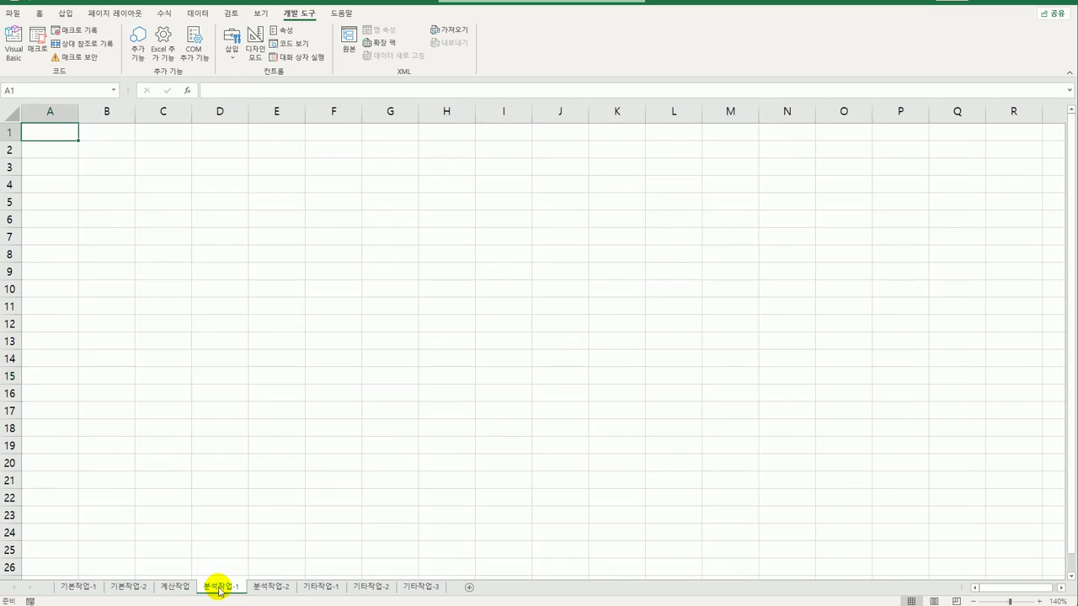
left_click(92, 155)
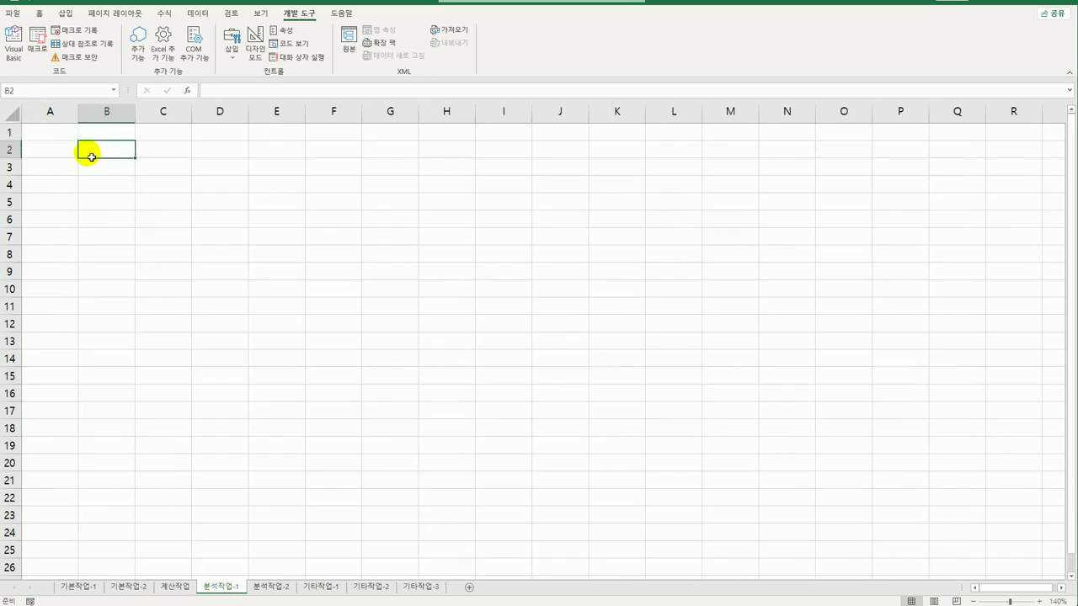
left_click(65, 15)
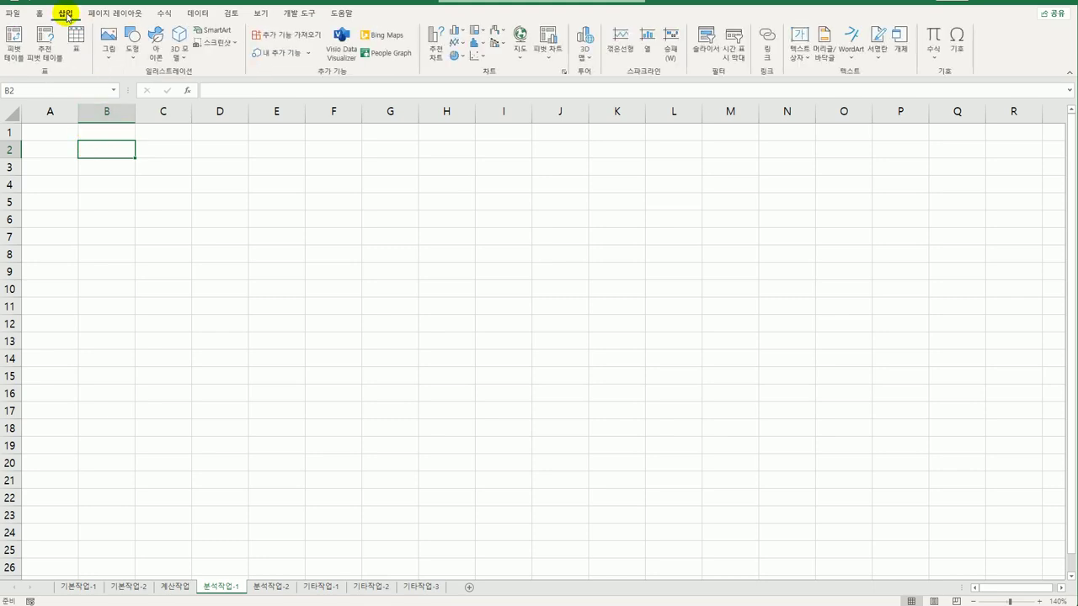
left_click(14, 52)
left_click_drag(621, 135, 466, 209)
left_click(419, 259)
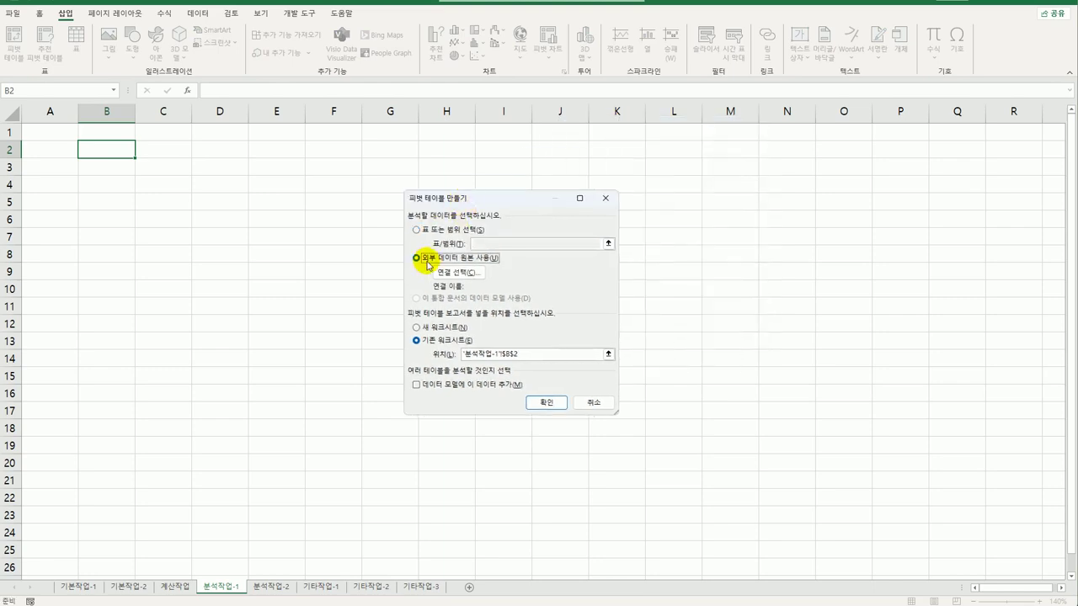
Browse for the connection source in the C: drive folder 컴활1급(상시) > 스프레드시트 > 상시공략문제.
left_click(470, 275)
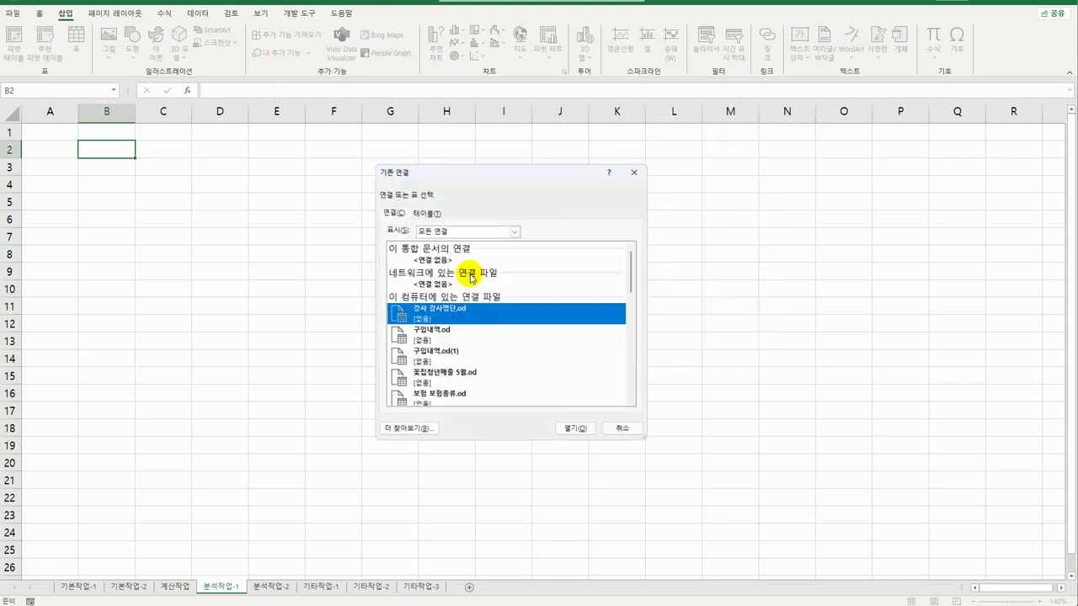
left_click(410, 431)
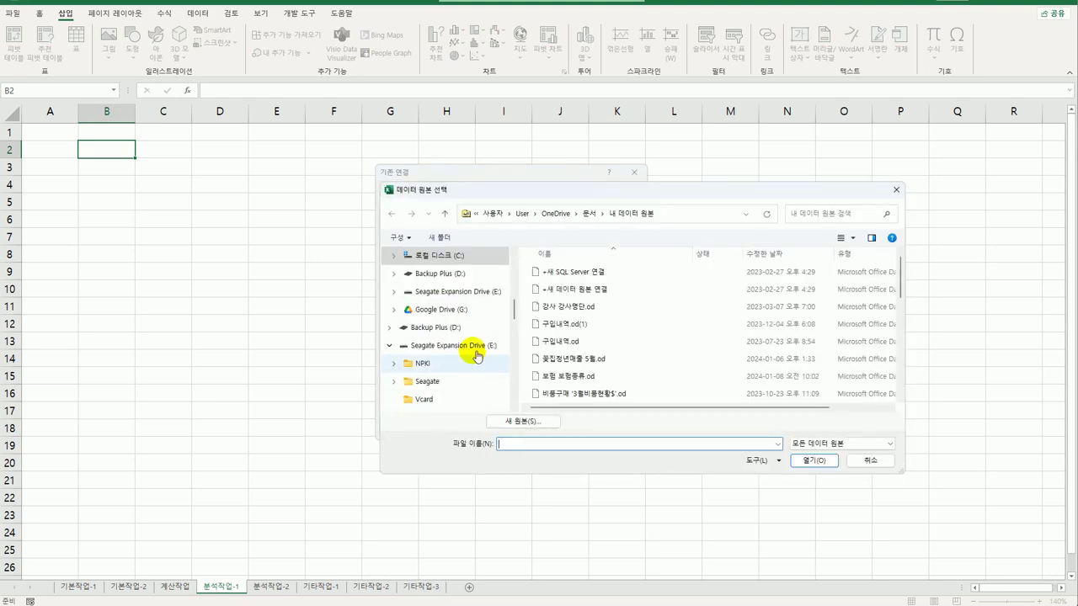
left_click(469, 254)
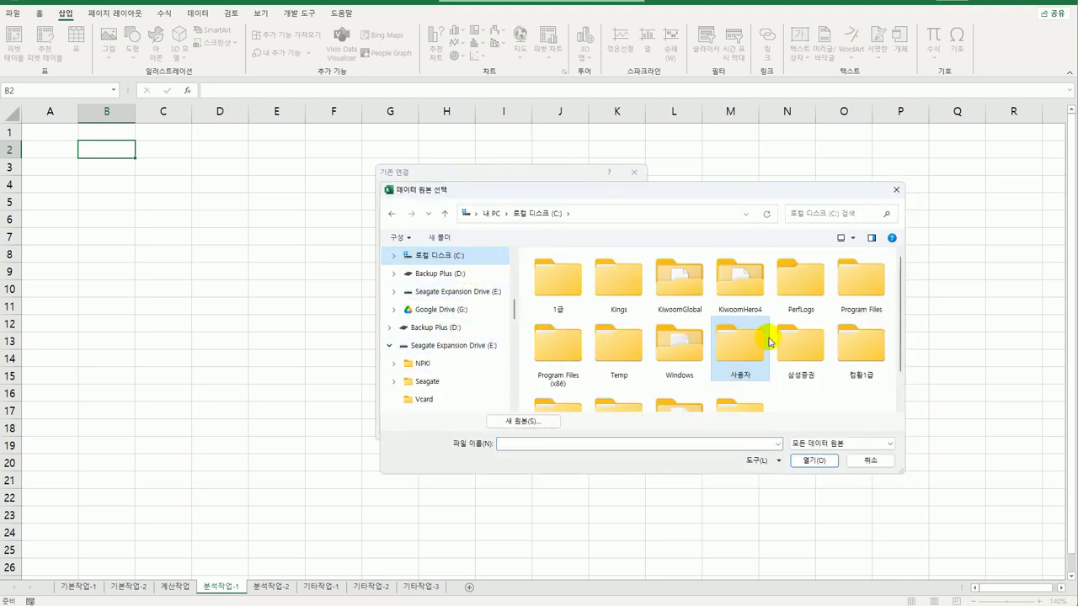
scroll(762, 330, "down", 1)
double_click(628, 389)
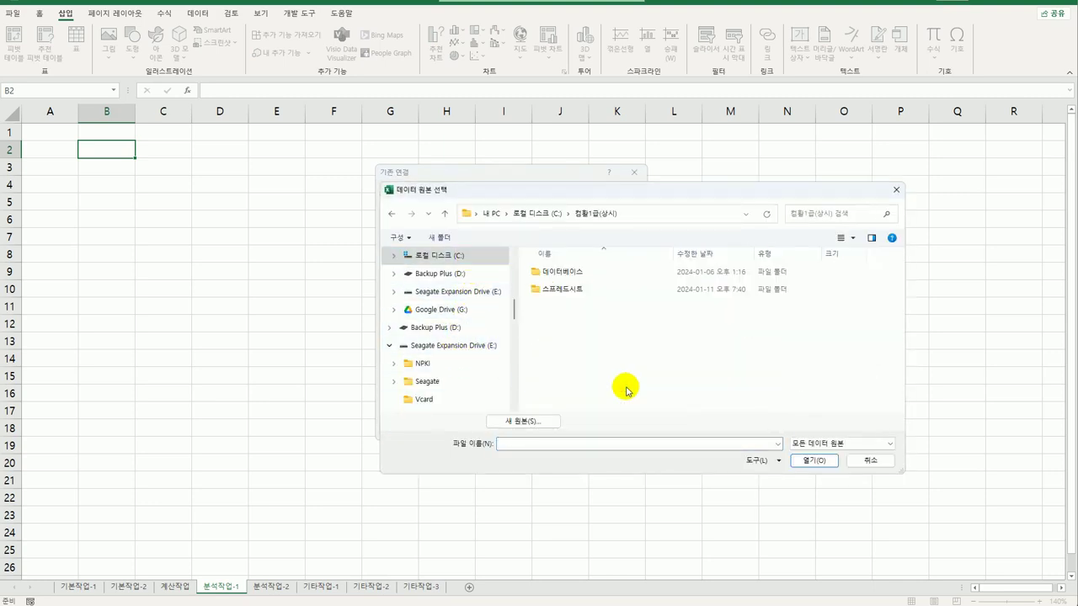
double_click(578, 289)
double_click(576, 292)
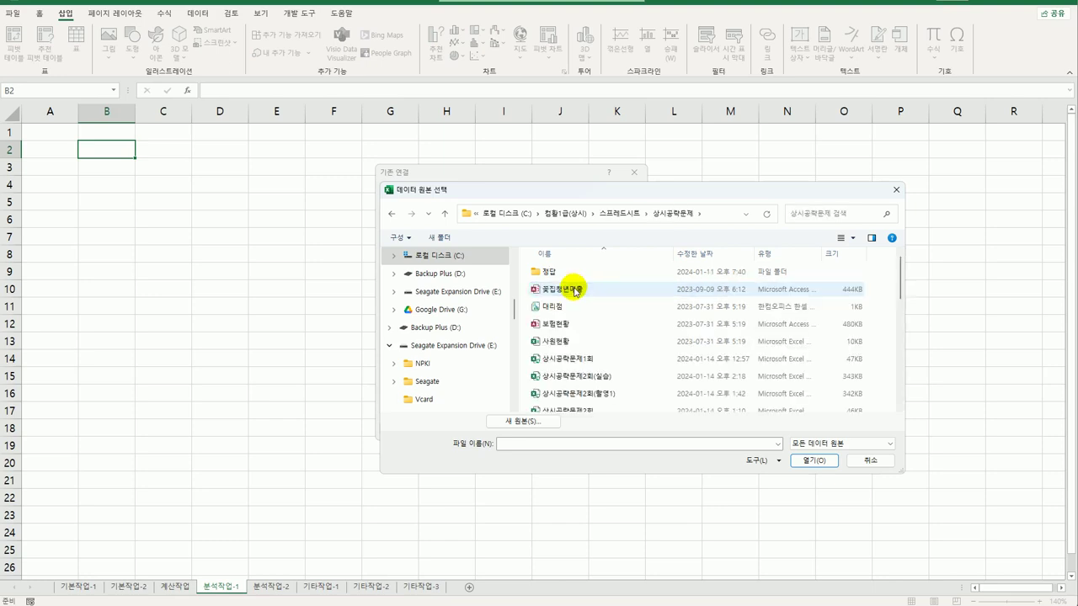
Choose the _5월특강 table of the 특강 workbook, with headers in the first row, and create the pivot table.
scroll(607, 337, "down", 3)
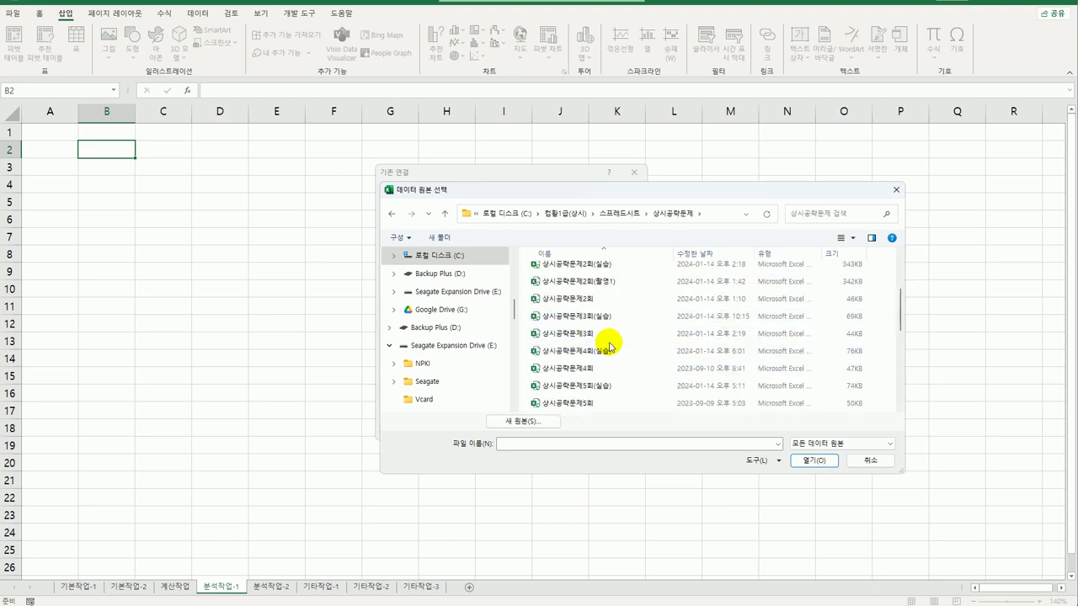
scroll(610, 345, "down", 3)
left_click(570, 373)
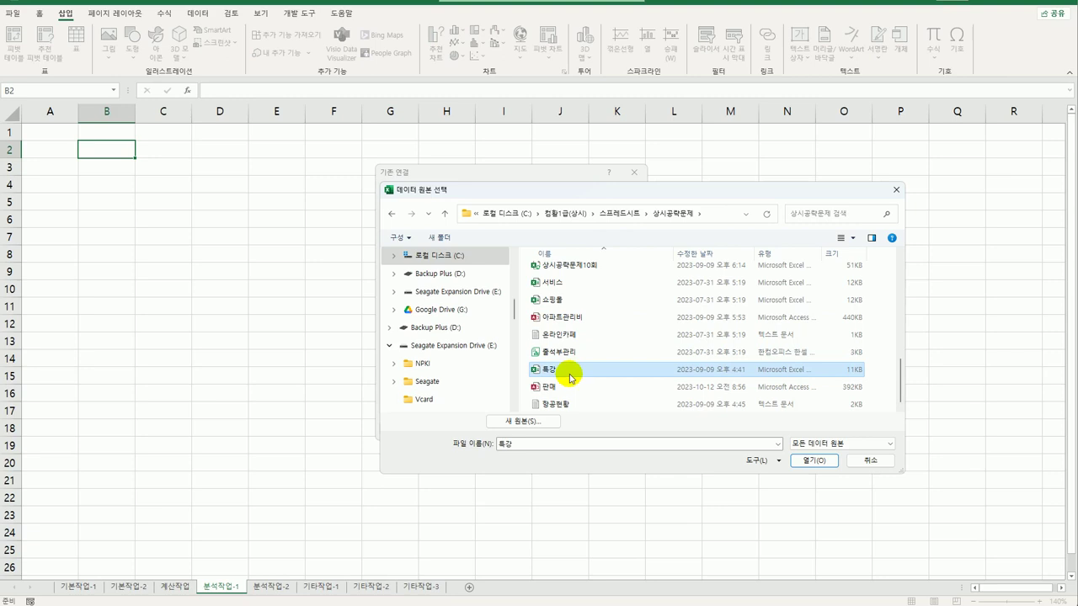
double_click(569, 376)
left_click_drag(994, 385, 620, 243)
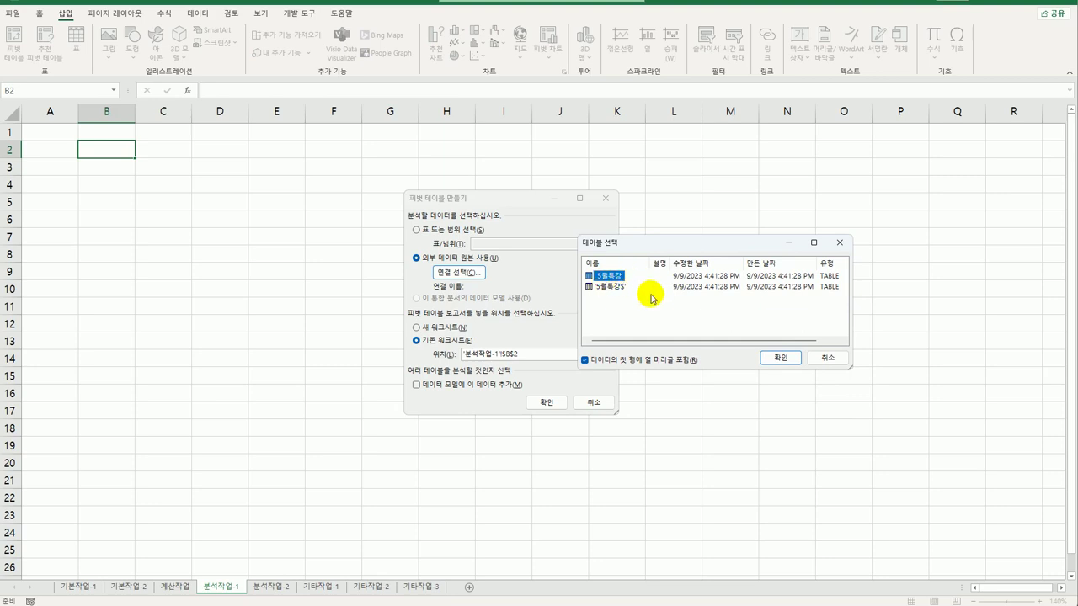
left_click(779, 358)
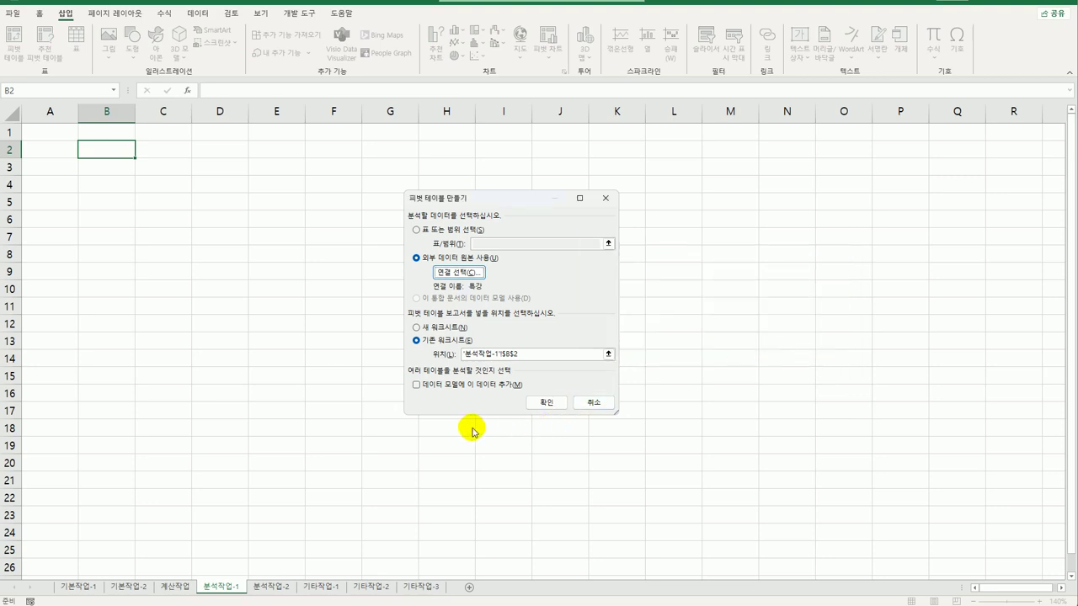
left_click(546, 403)
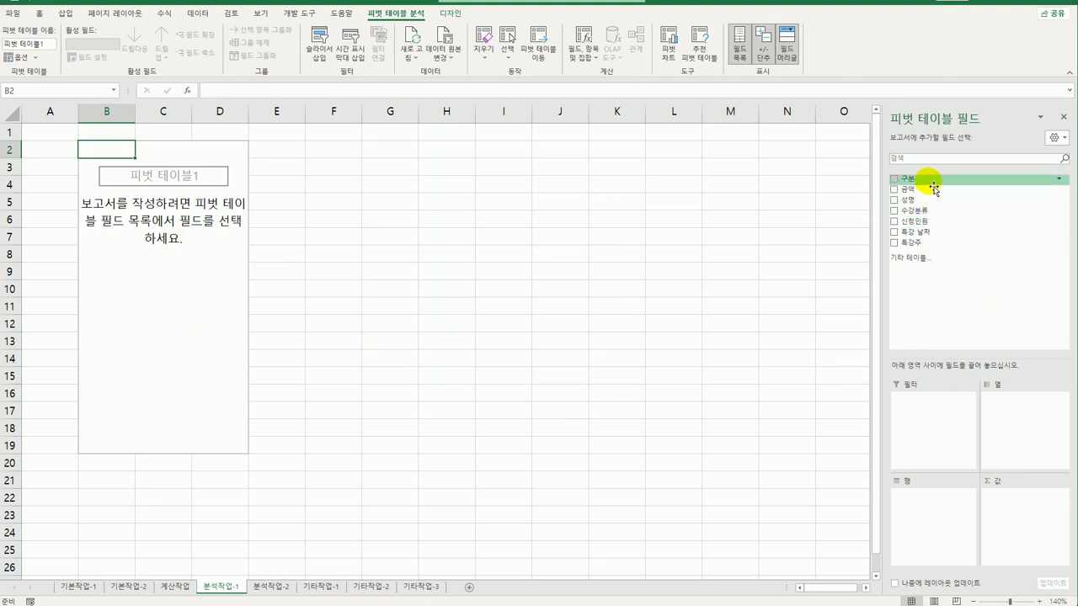
Lay out the pivot table with 구분 as columns, 수강분류 as rows, and 금액 and 신청인원 as values.
left_click_drag(932, 182, 1018, 419)
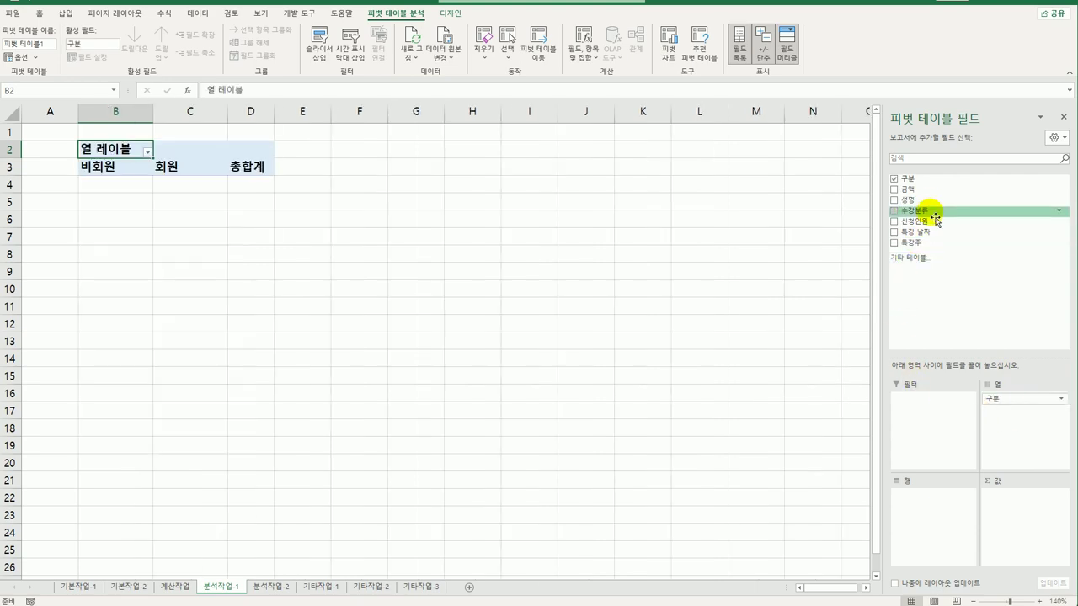
left_click_drag(935, 216, 943, 543)
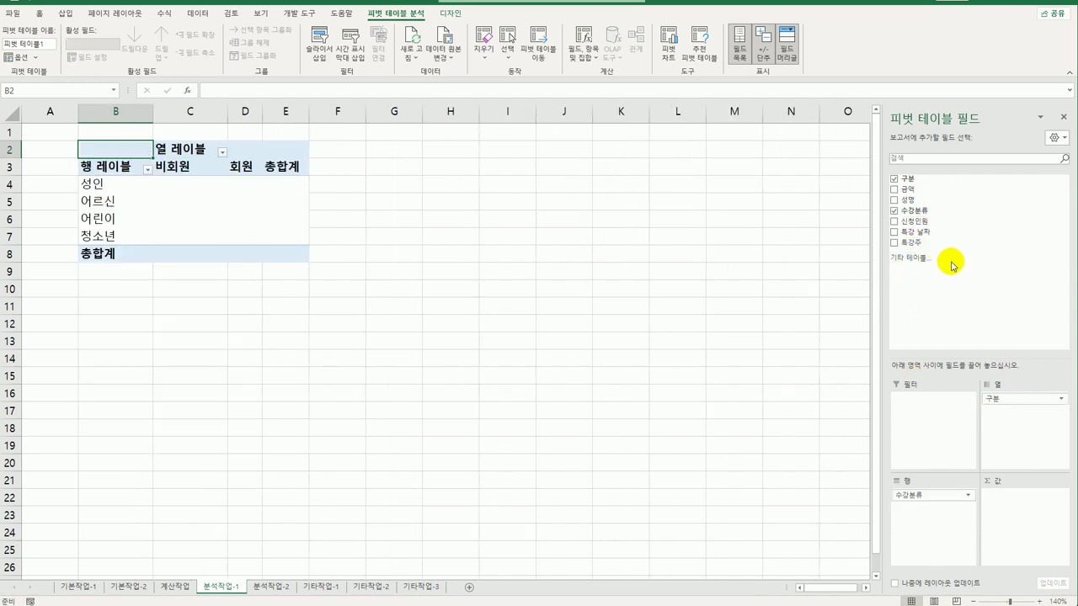
left_click_drag(920, 195, 1042, 524)
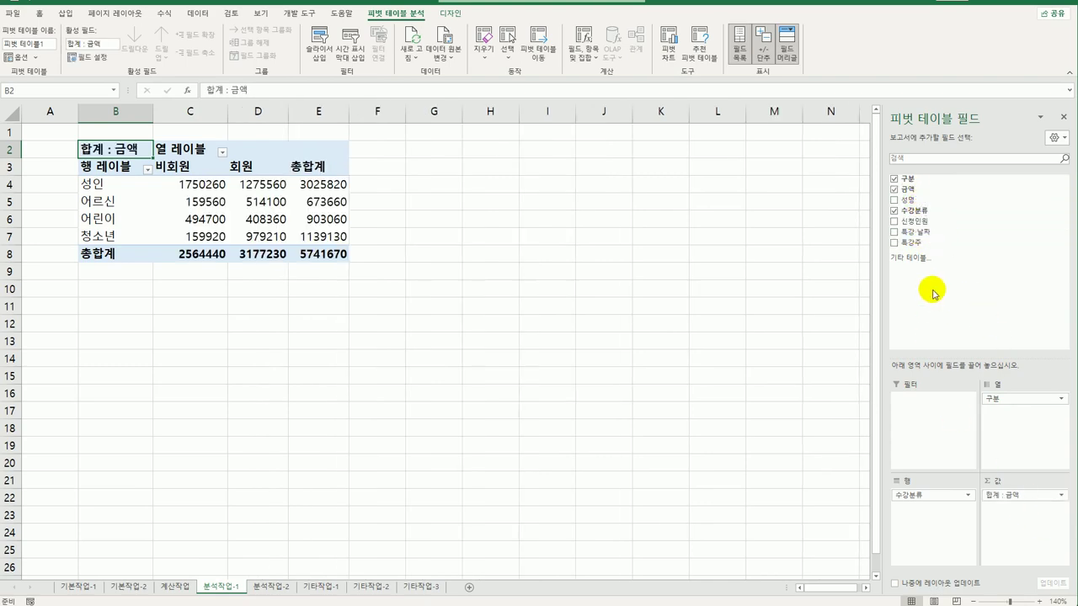
left_click_drag(930, 221, 1013, 528)
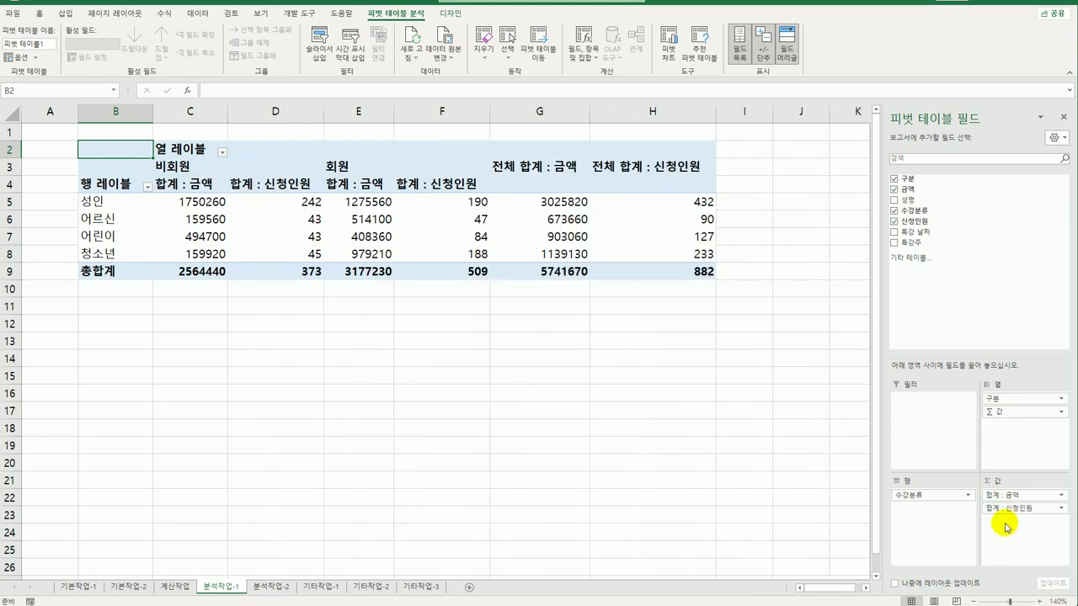
Show the pivot table report layout in outline form (개요 형식으로 표시).
left_click(451, 14)
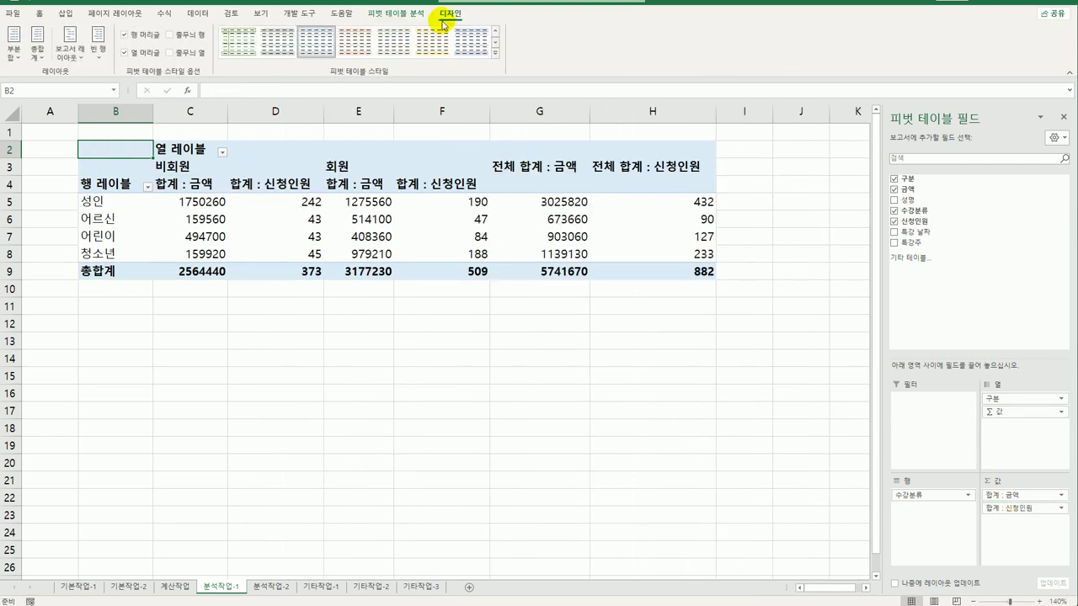
left_click(77, 57)
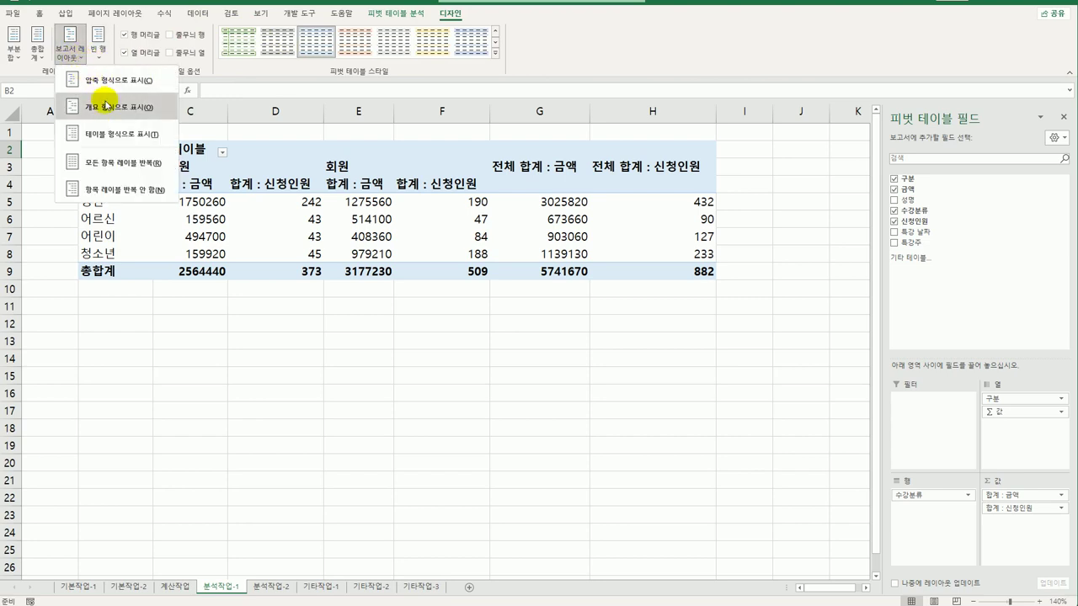
left_click(107, 107)
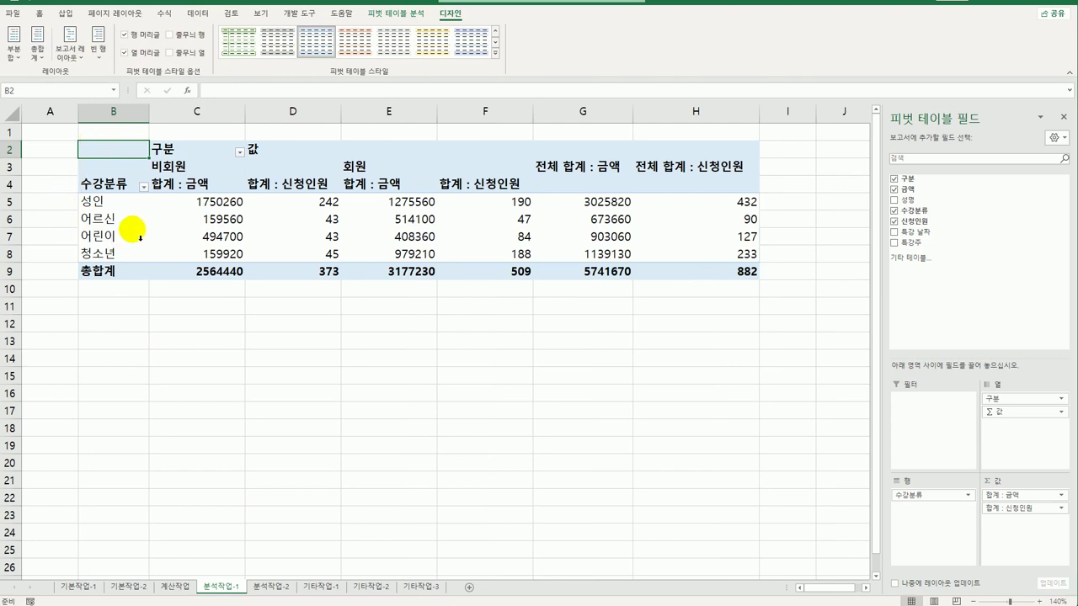
Group the 수강분류 items 성인 and 어르신 together, and 어린이 and 청소년 together.
left_click_drag(106, 204, 110, 221)
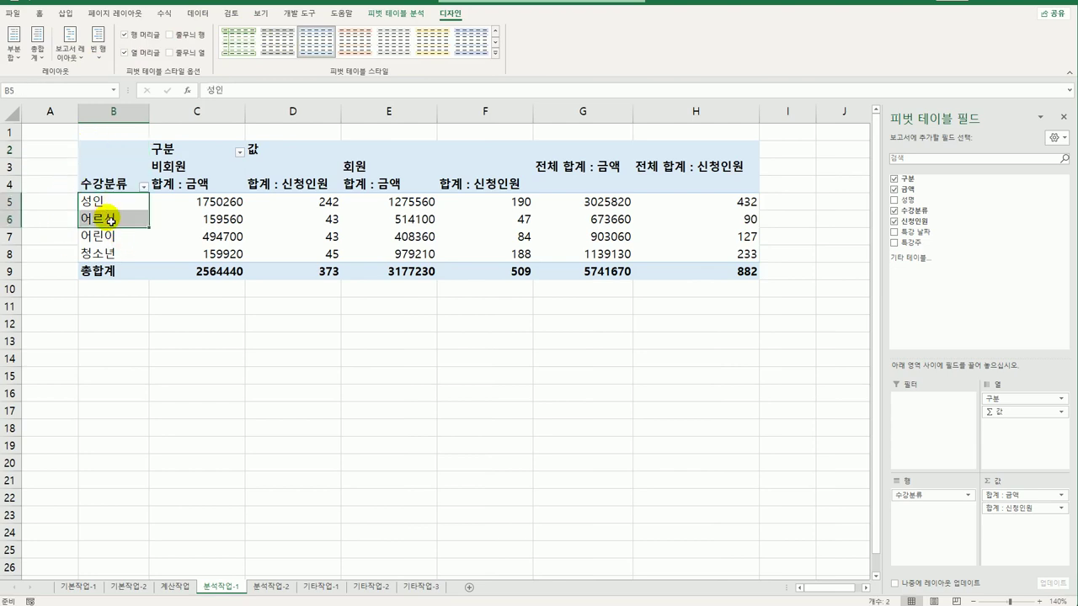
right_click(110, 222)
left_click(172, 337)
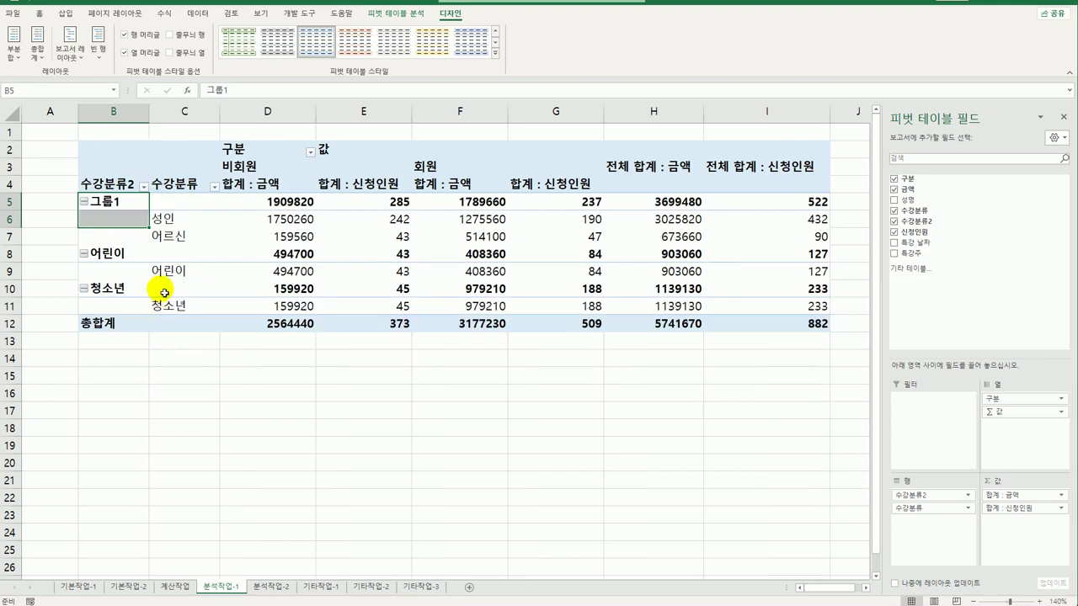
left_click_drag(186, 272, 191, 310)
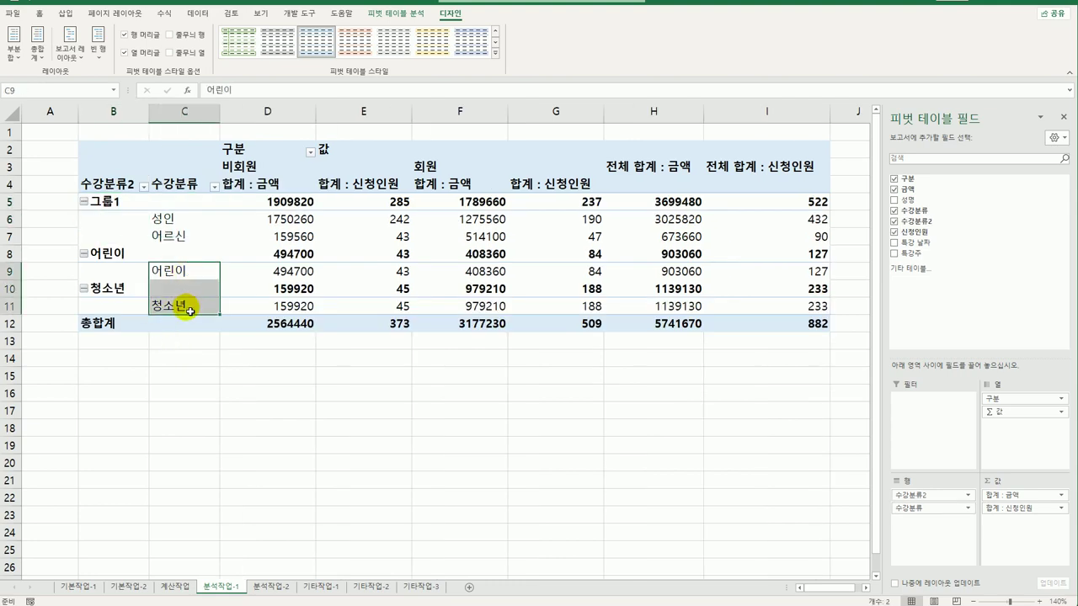
right_click(180, 269)
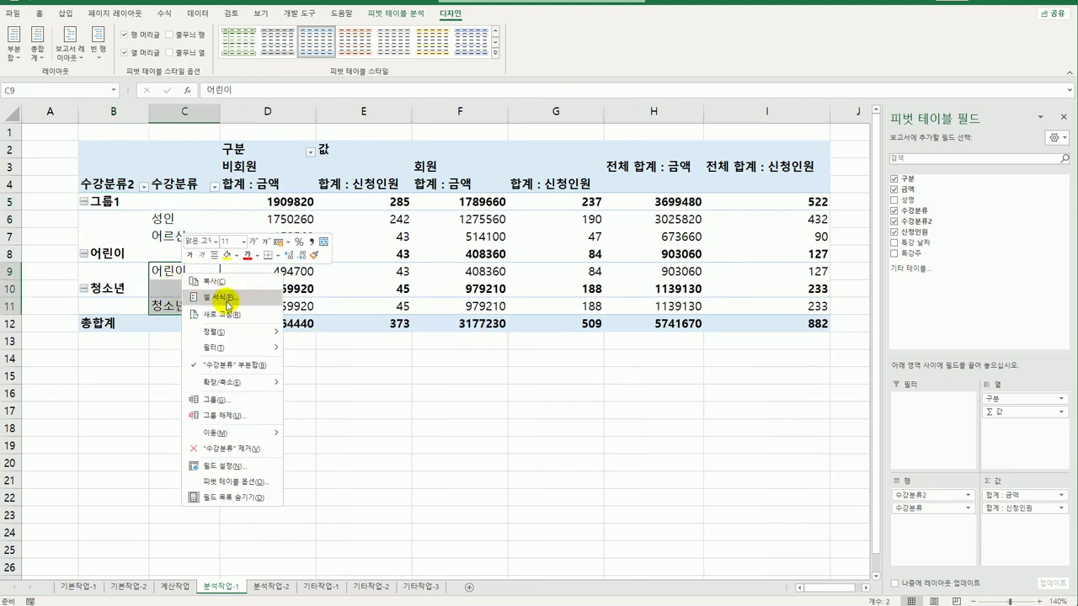
left_click(250, 400)
Rename the 성인/어르신 group A클래스 and the 어린이/청소년 group B클래스, and hide the pivot table's expand/collapse buttons.
left_click(110, 207)
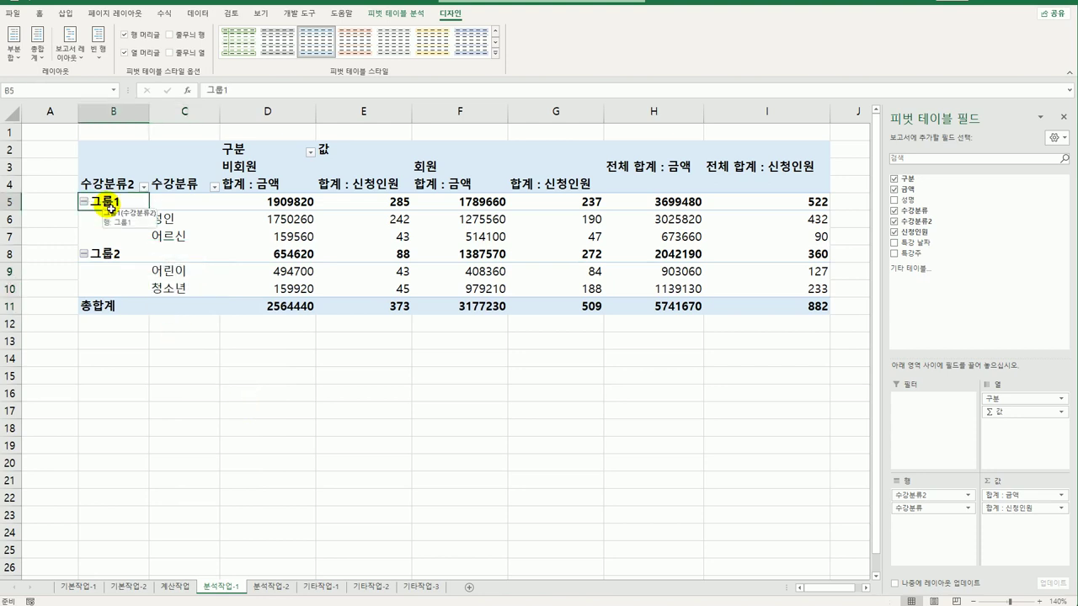
type("ㅁ")
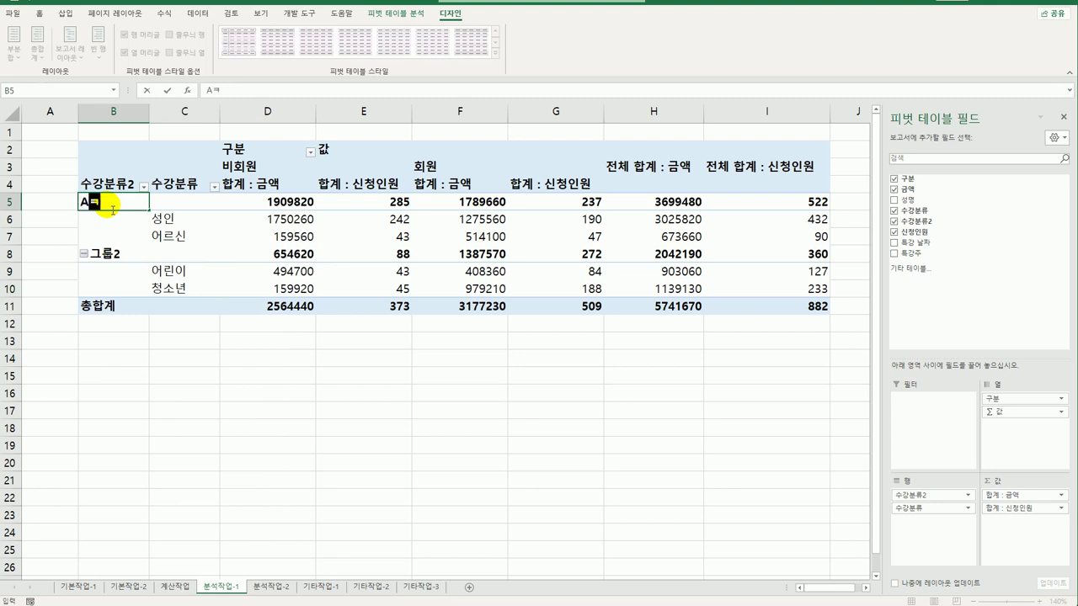
type("클래스")
key("Return")
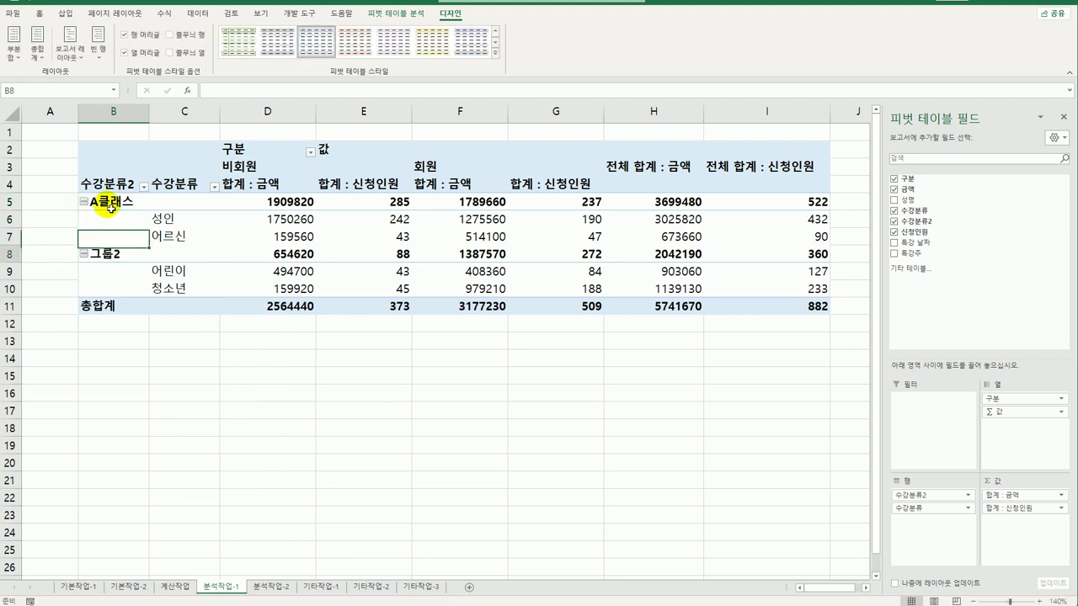
key("Down")
key("Down")
type("B")
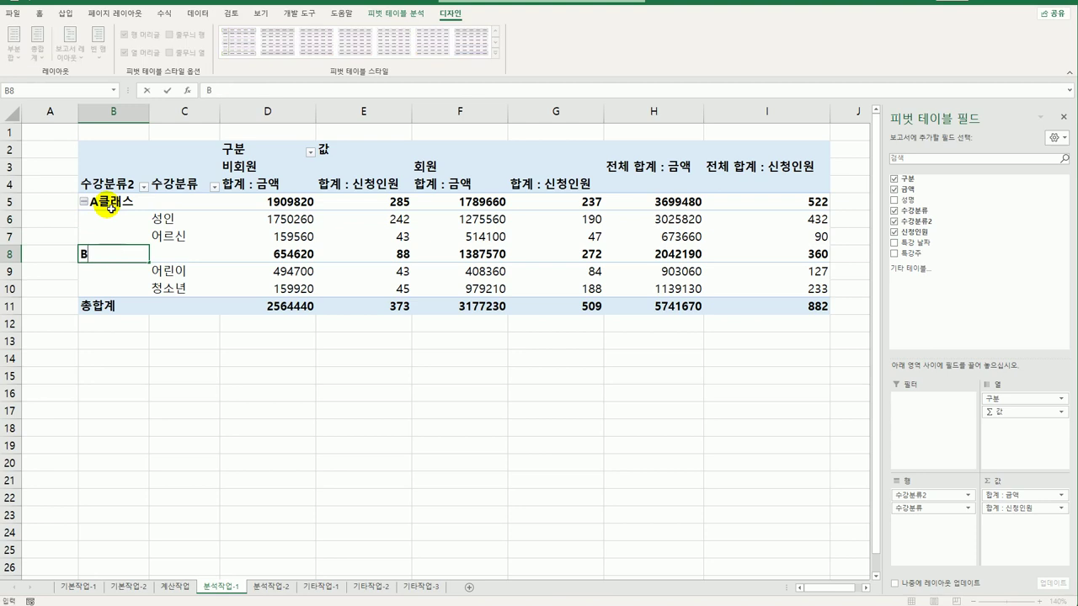
type("클래스")
key("Return")
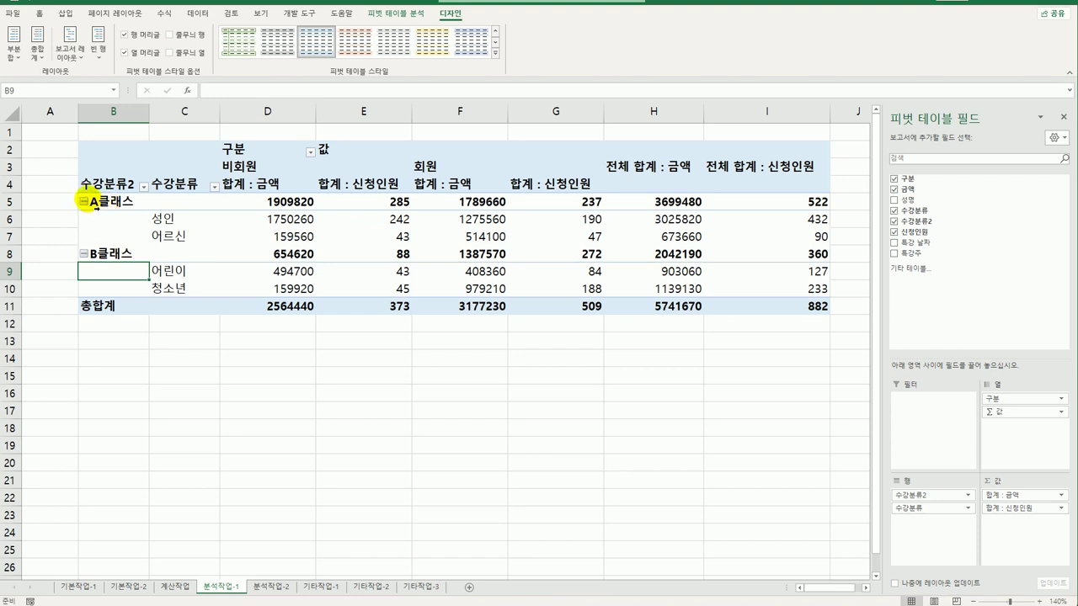
left_click(383, 14)
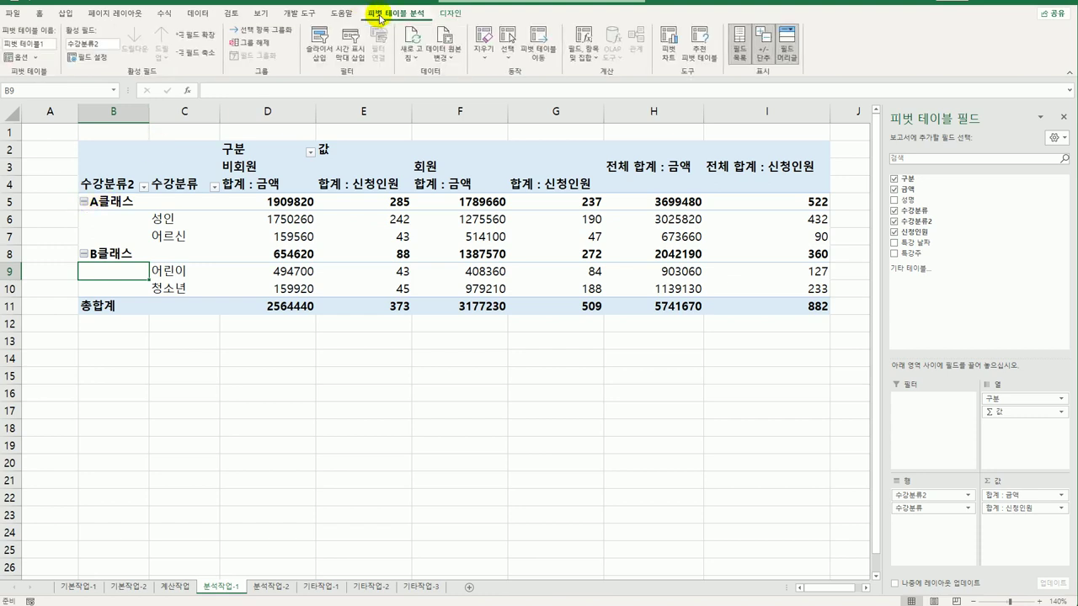
left_click(762, 59)
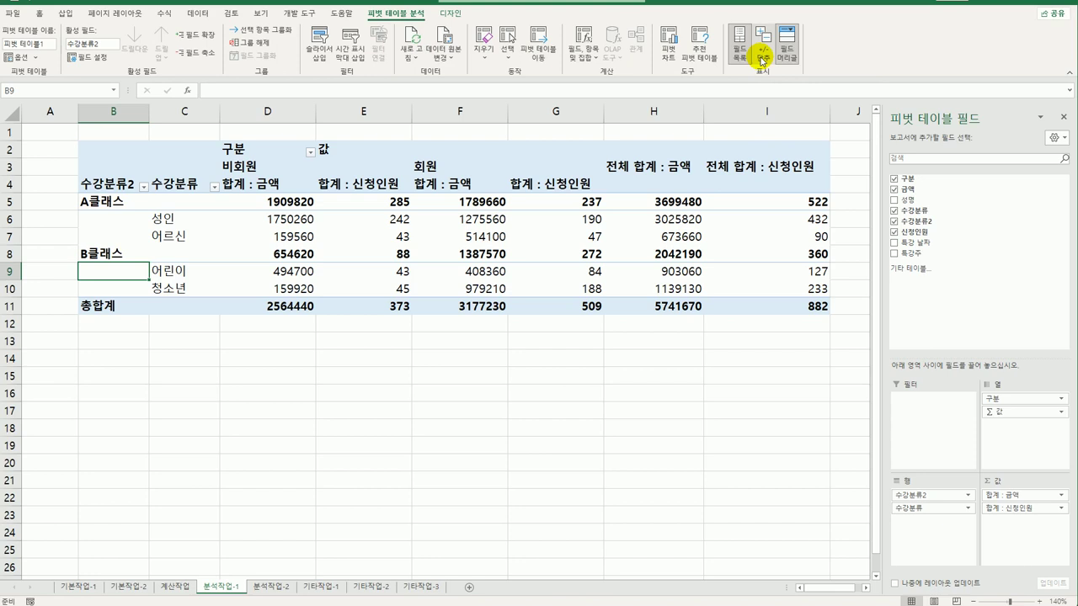
Summarize the 금액 value field by average (평균) and format it as a number with the 1000 separator.
left_click(282, 189)
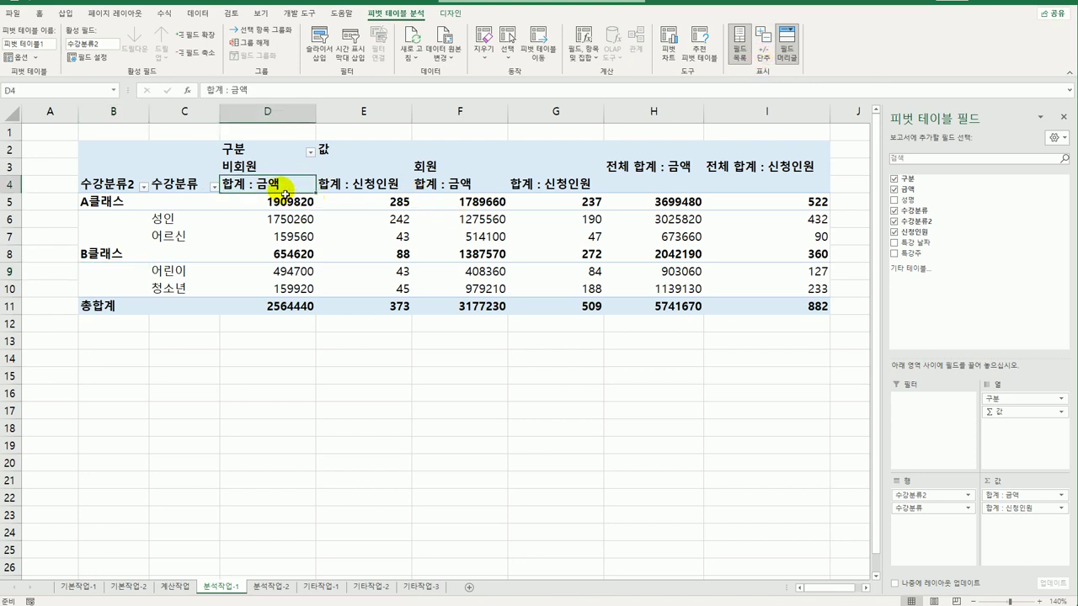
right_click(283, 189)
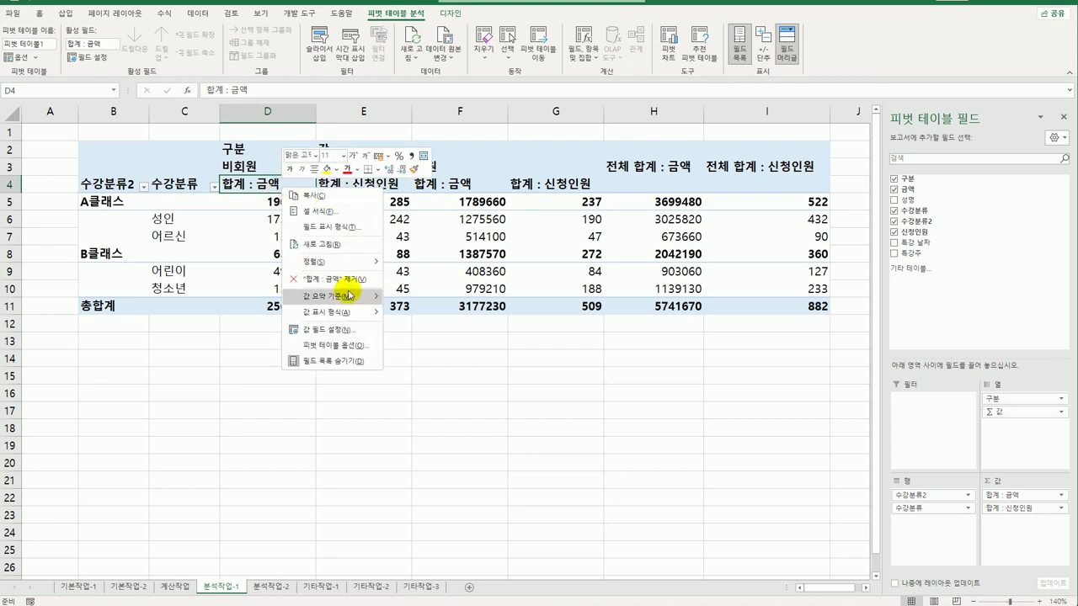
left_click(347, 335)
left_click(257, 349)
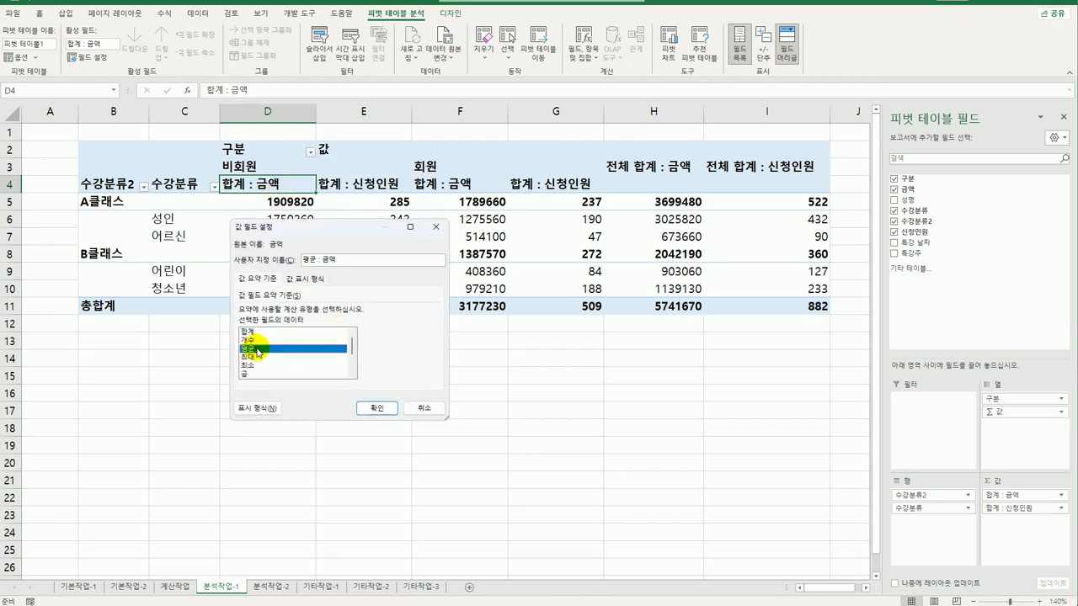
left_click(258, 409)
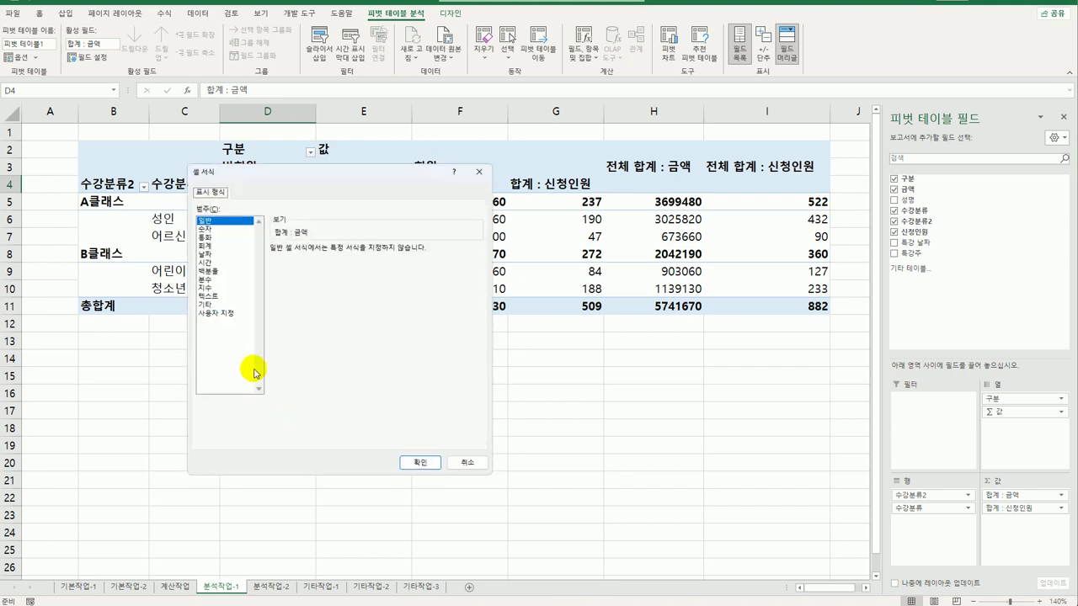
left_click(218, 229)
left_click(295, 266)
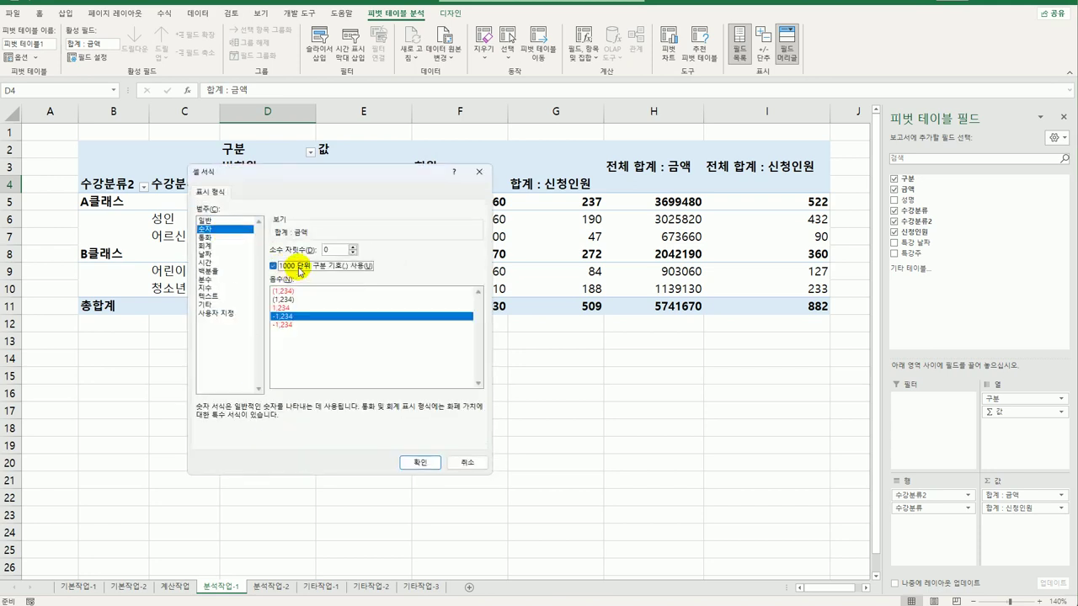
left_click(420, 462)
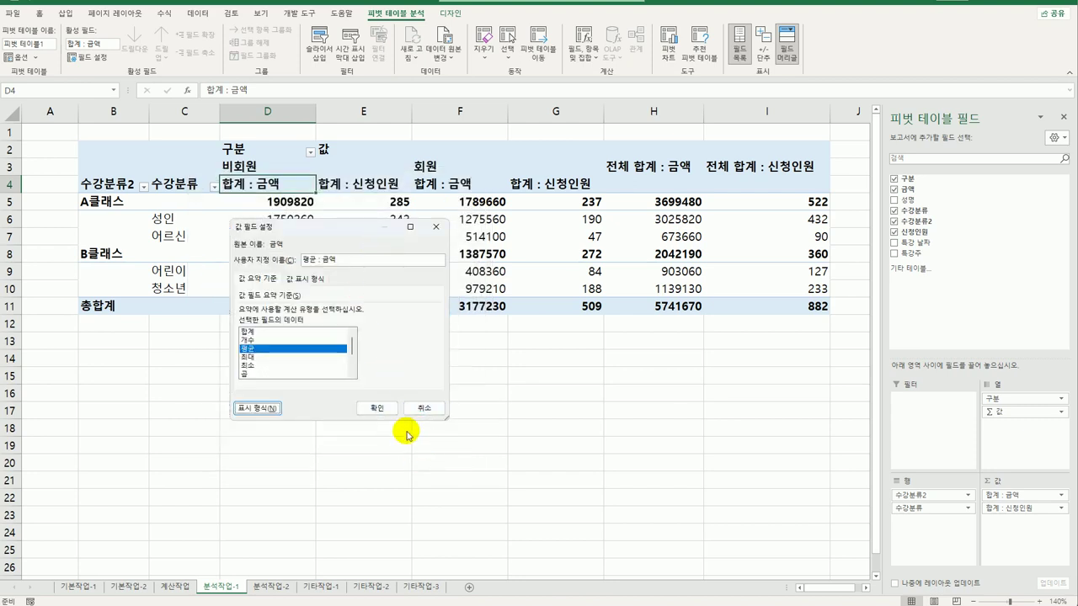
left_click(376, 409)
Summarize the 신청인원 value field by average (평균) and format it as a number with 1 decimal place.
left_click(361, 188)
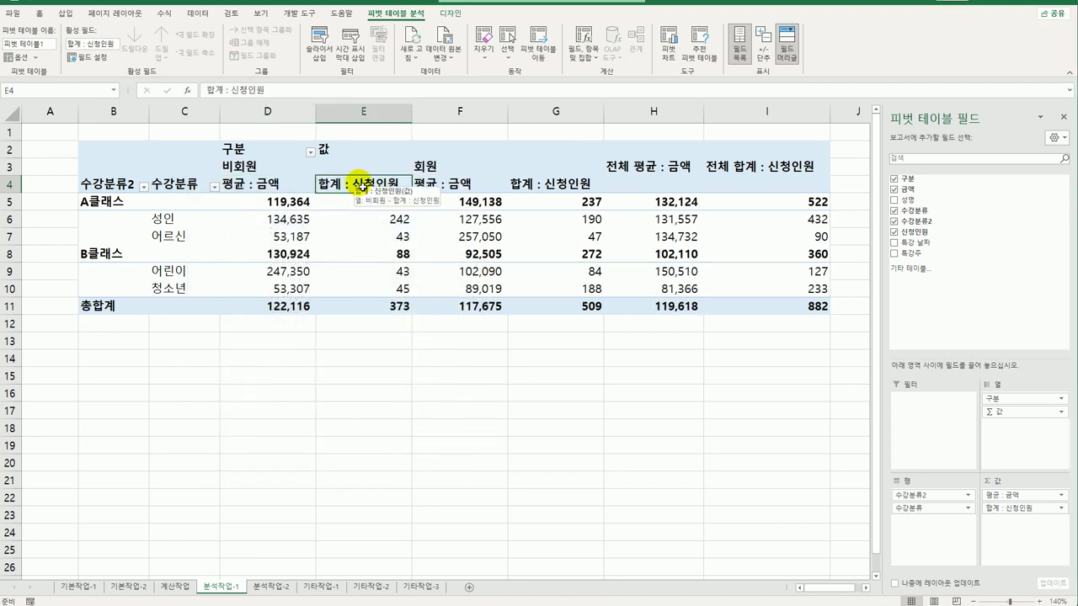
right_click(361, 189)
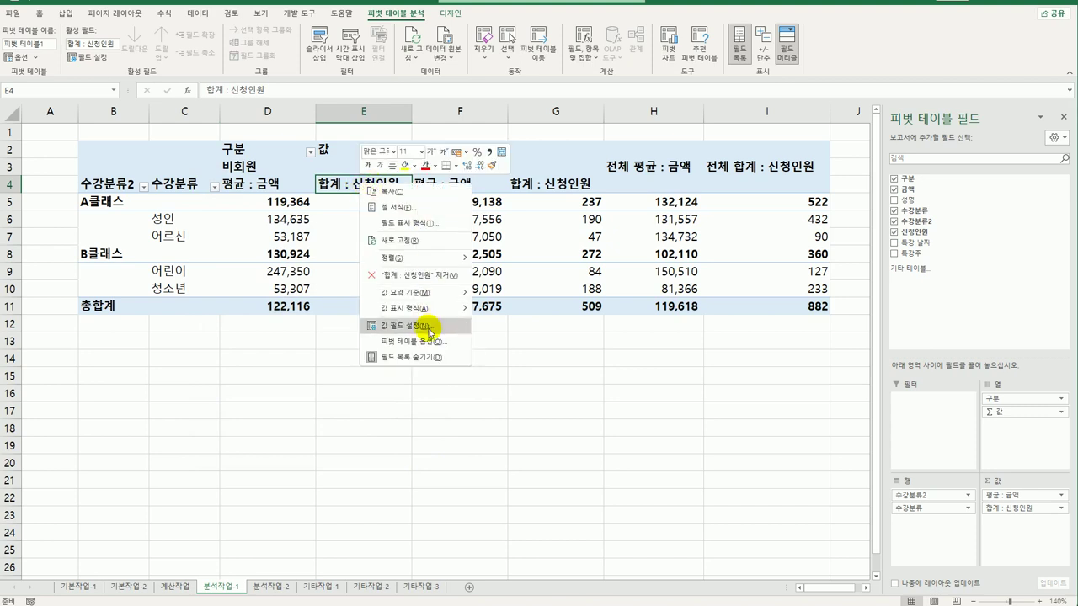
left_click(414, 457)
left_click(339, 350)
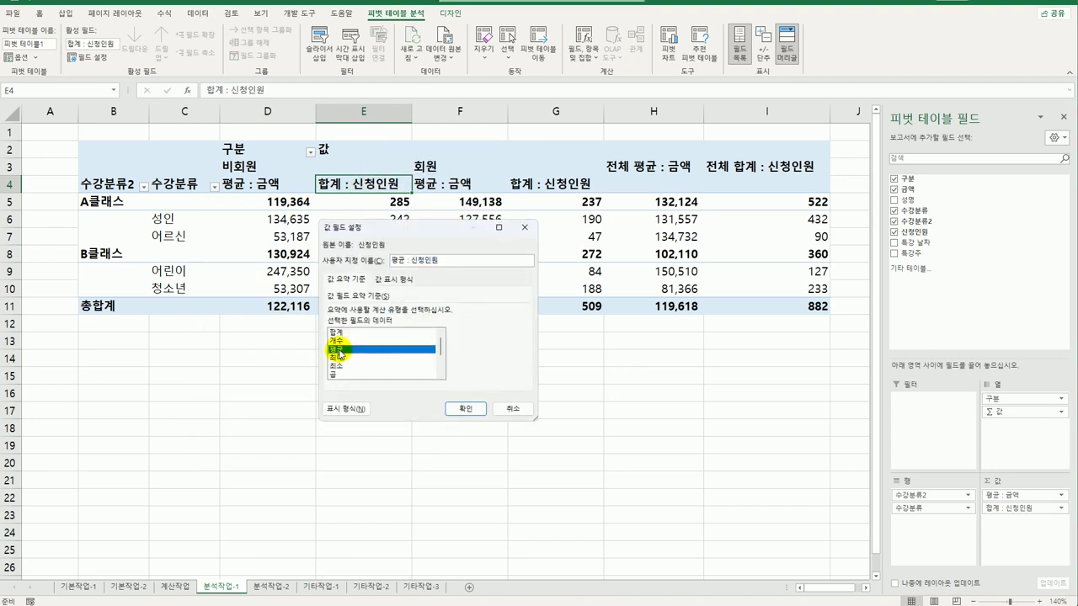
left_click(347, 409)
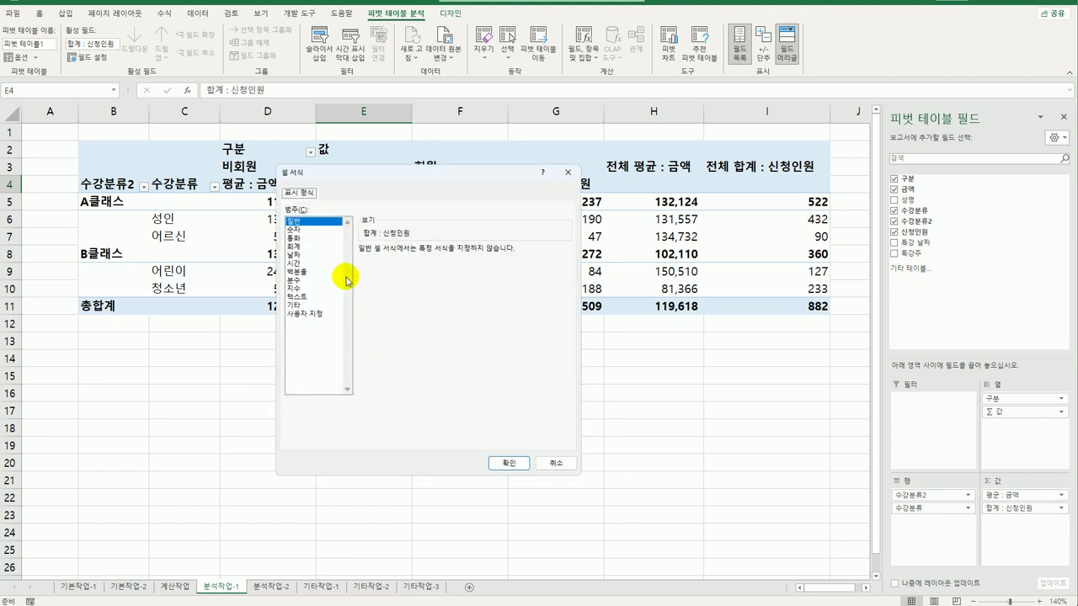
left_click(301, 229)
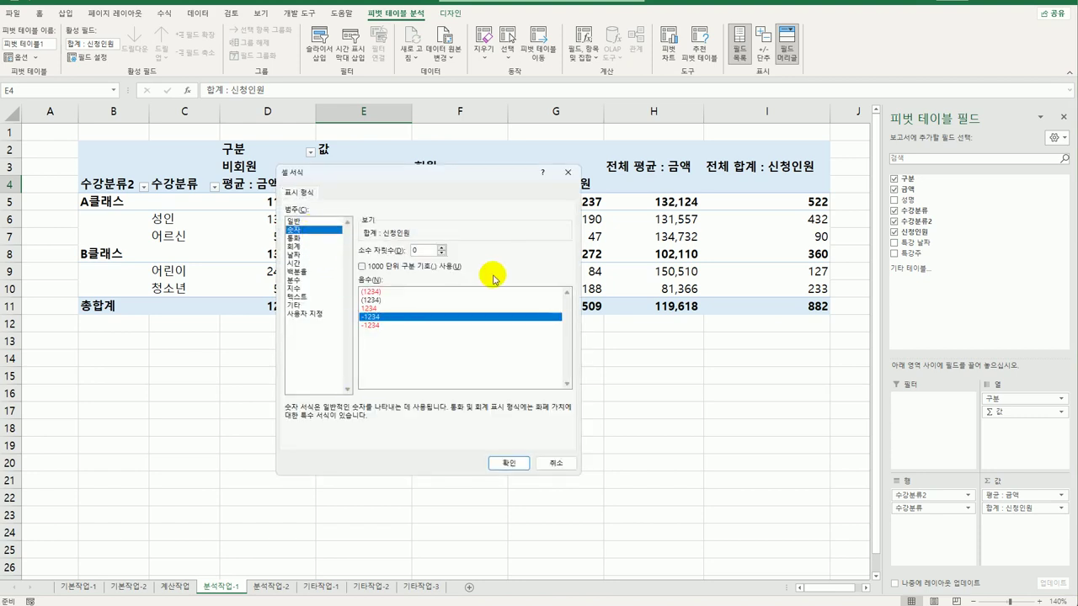
left_click(441, 247)
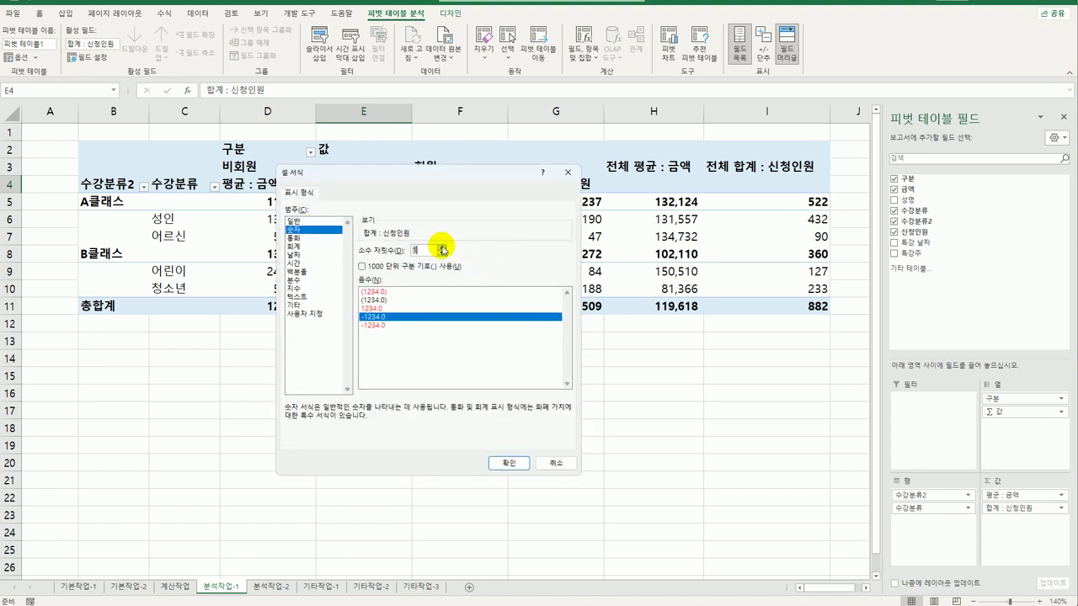
left_click(509, 464)
left_click(476, 413)
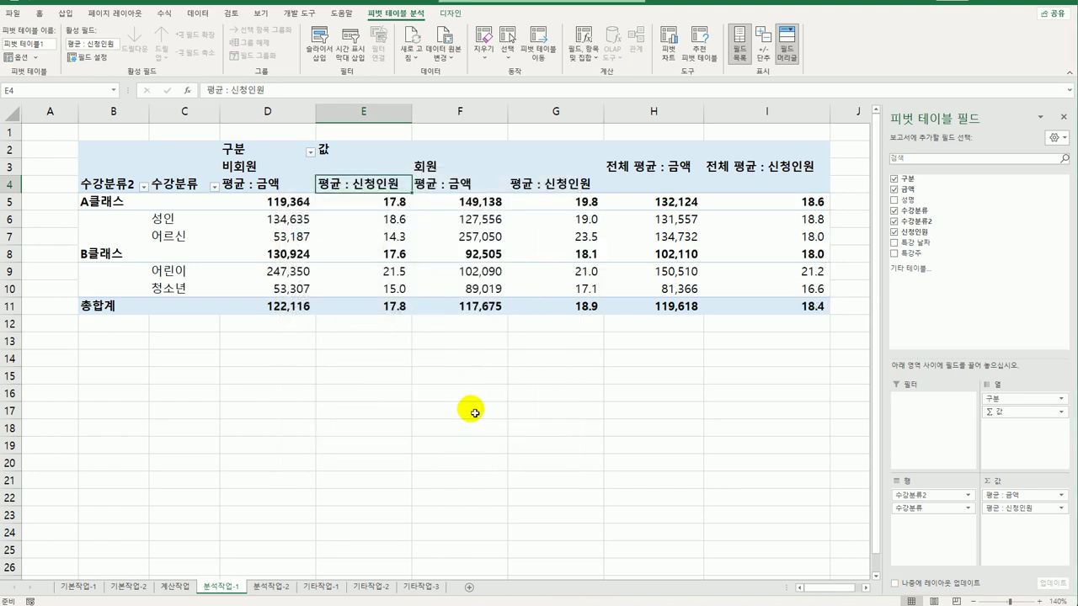
Turn on grand totals for columns only and show all subtotals at the top of each group.
left_click(450, 14)
left_click(36, 54)
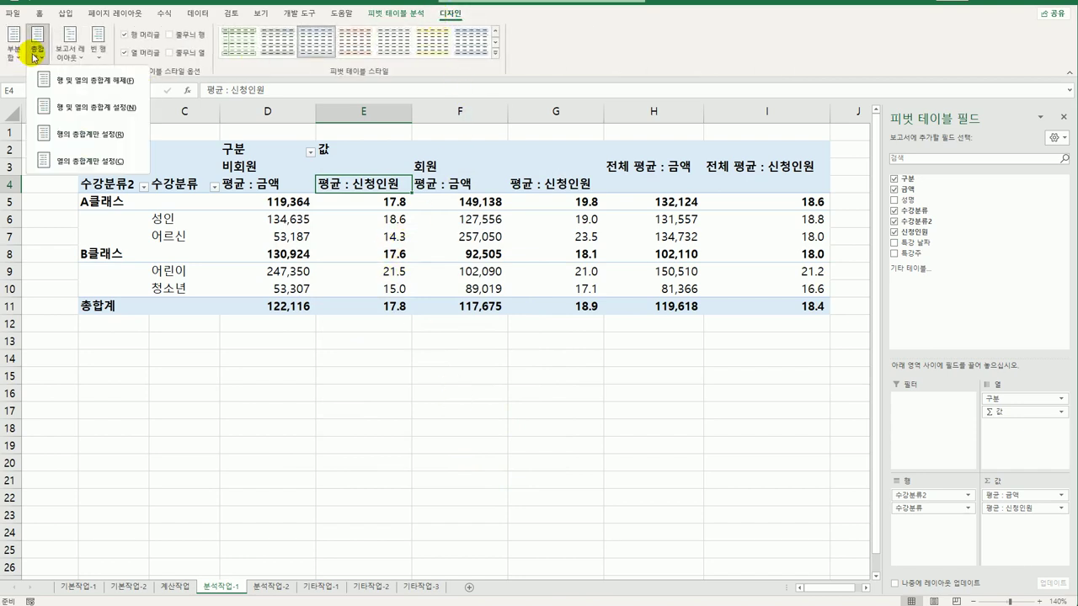
left_click(72, 161)
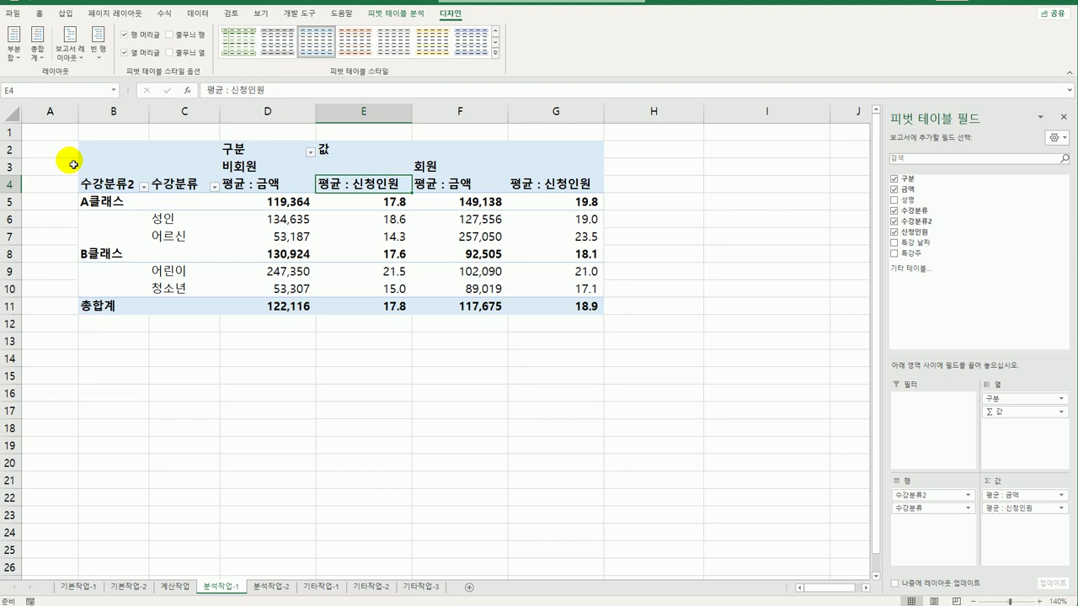
left_click(14, 47)
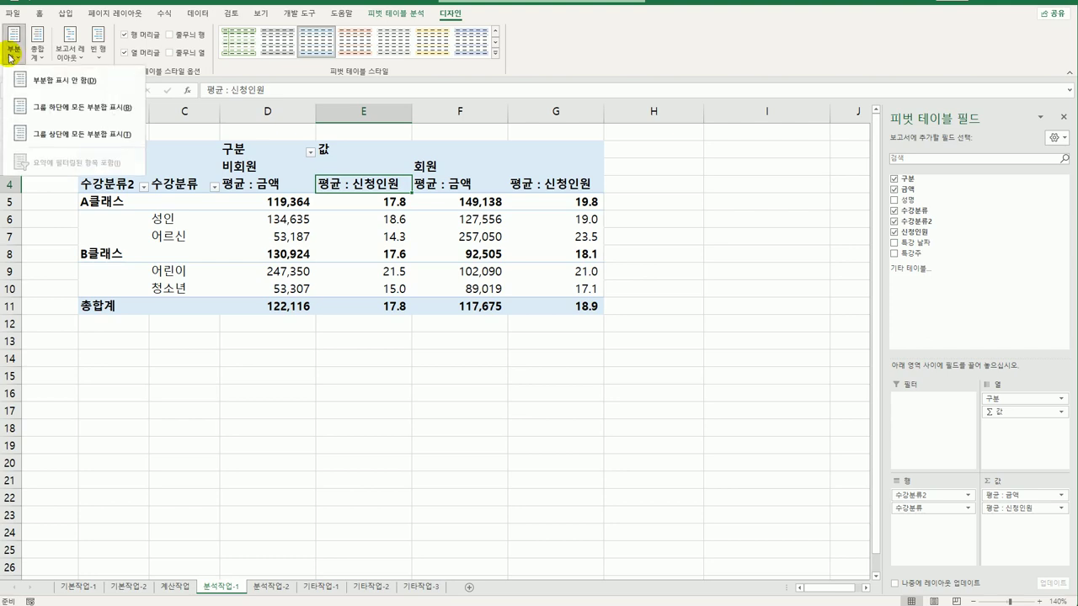
left_click(40, 135)
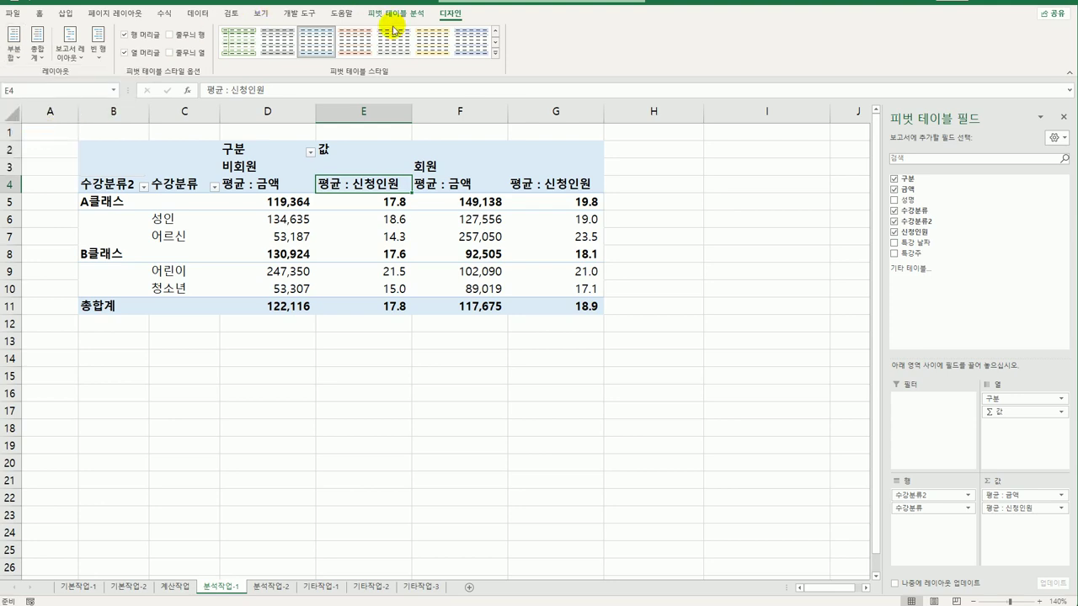
Apply the yellow style from the third row of the light (밝게) pivot table styles to the pivot table.
left_click(494, 54)
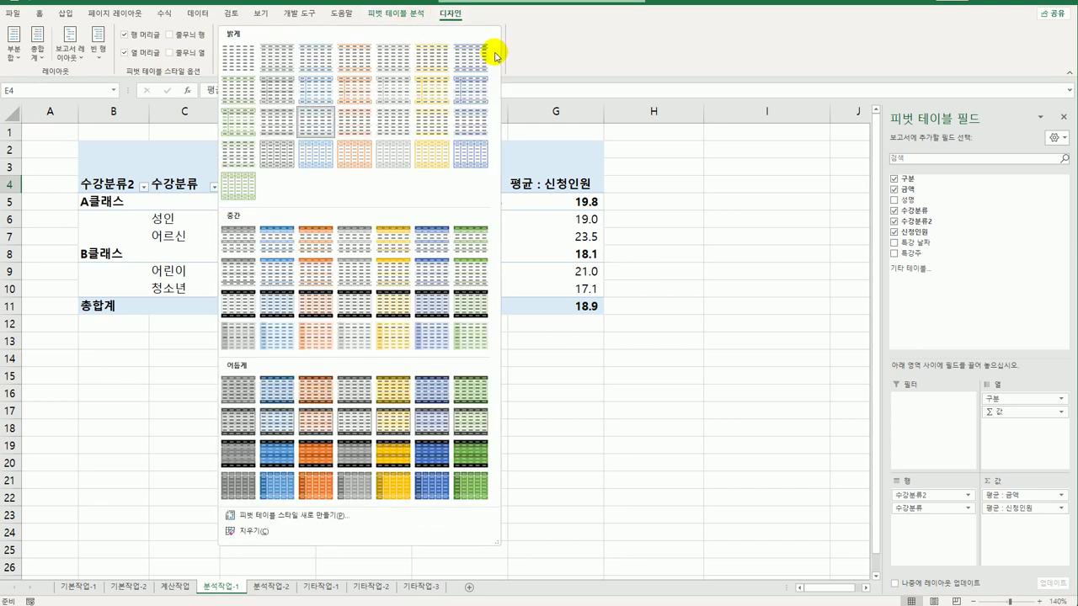
left_click(438, 126)
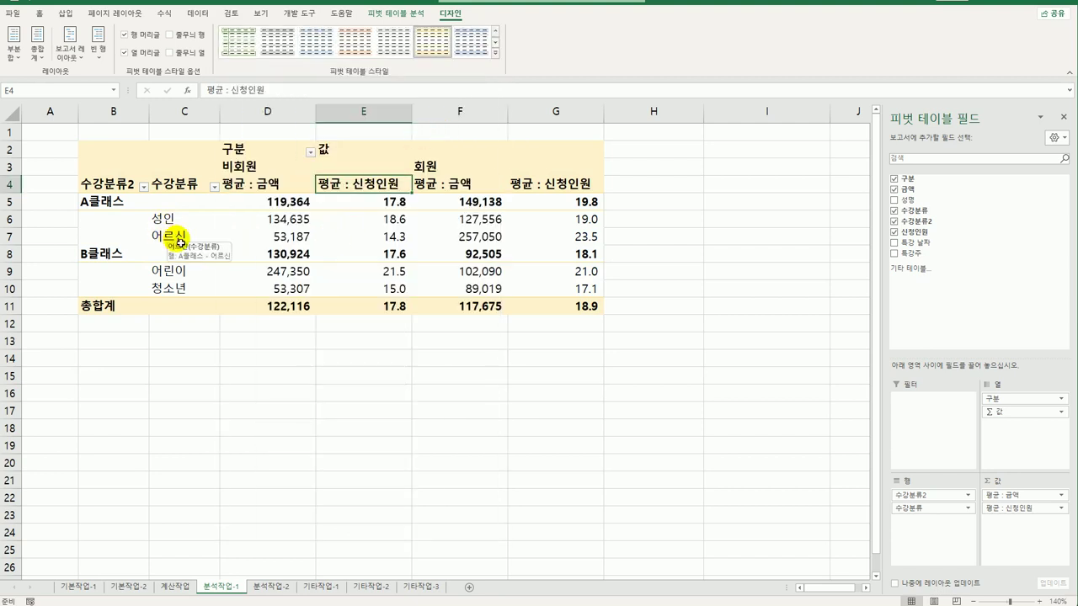
Extract the source records behind the 회원 average 금액 for 어르신 onto a new sheet.
left_click(468, 236)
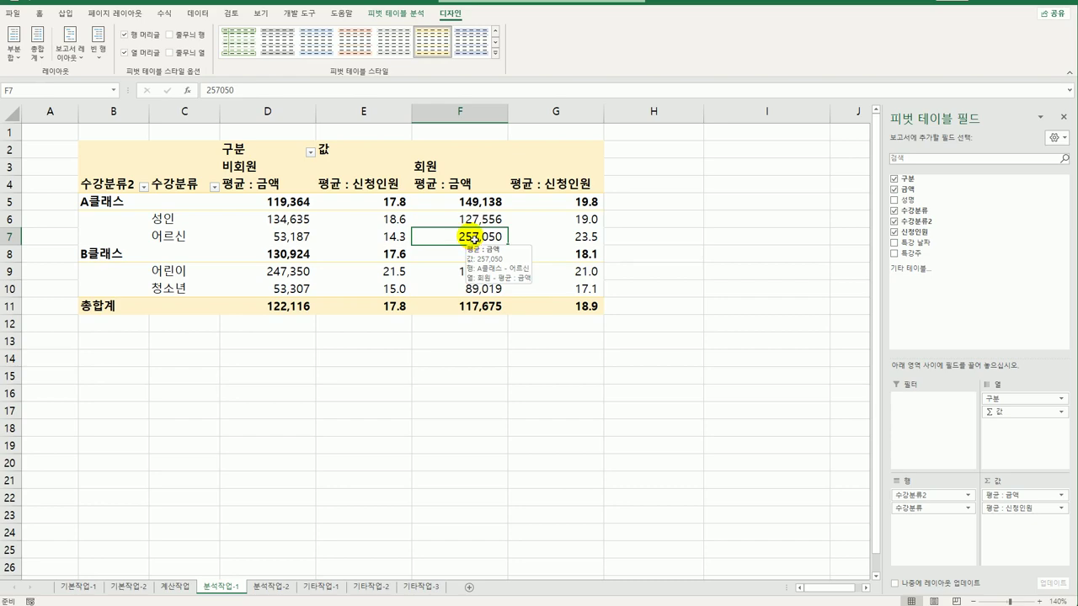
double_click(472, 238)
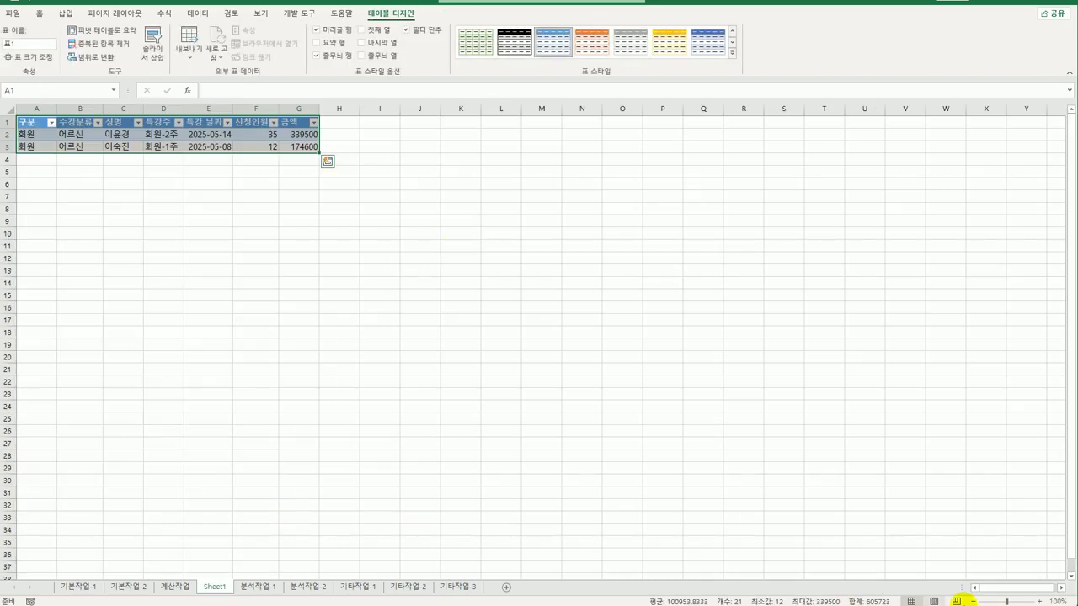
left_click(1039, 601)
left_click(1040, 601)
left_click(1040, 602)
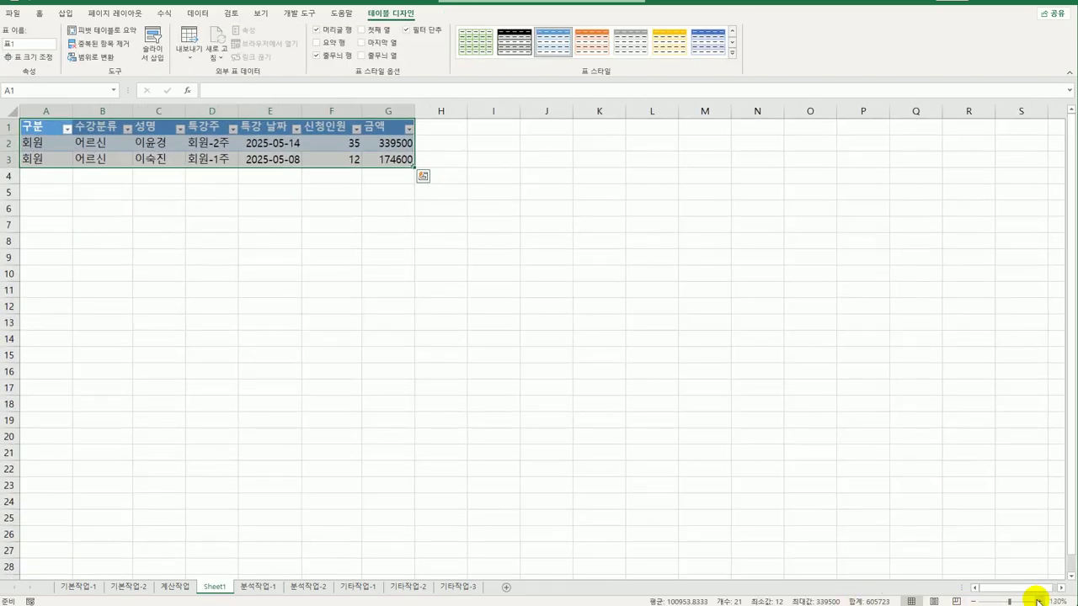
left_click(1040, 601)
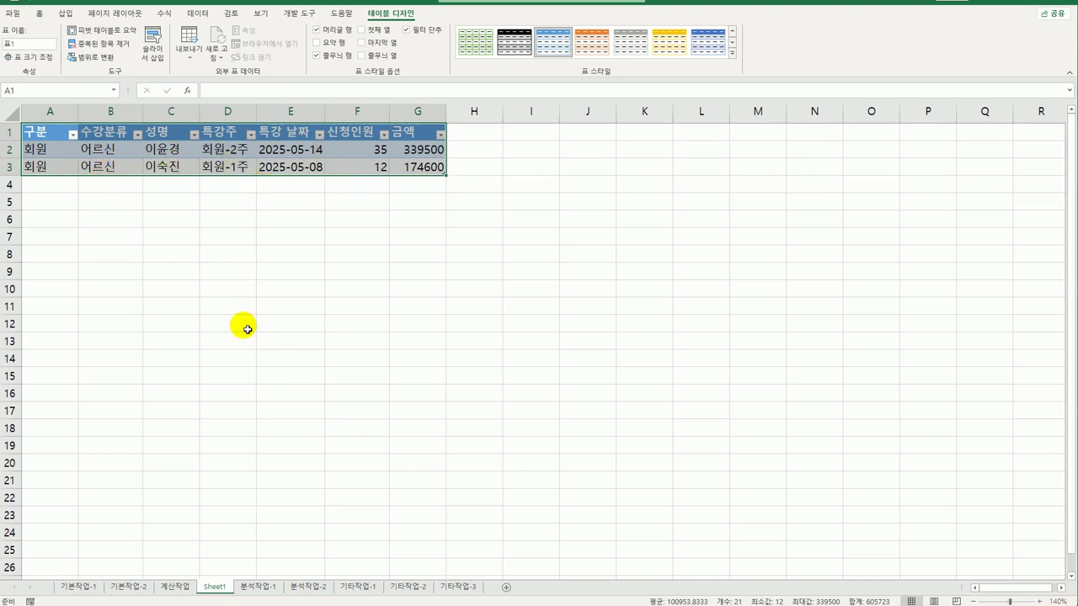
Rename the new detail sheet as 회원어르신.
double_click(221, 586)
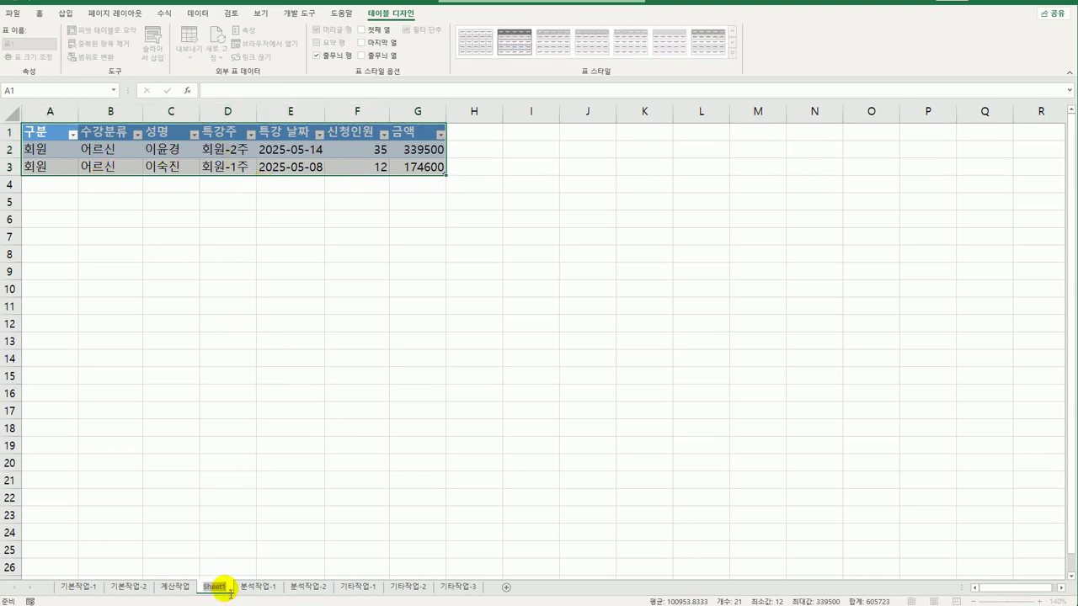
type("회원어르신")
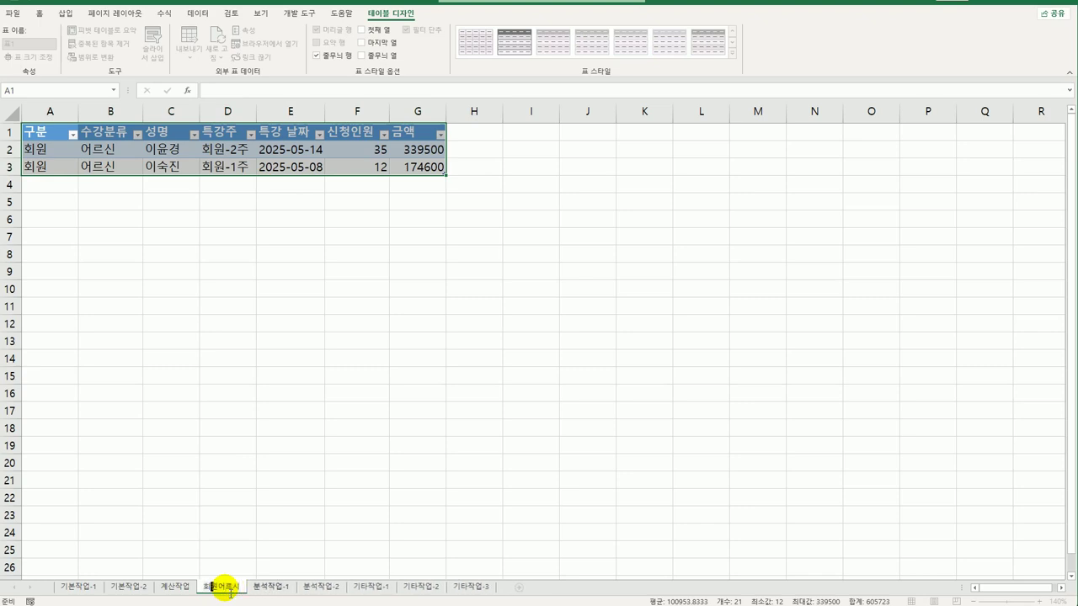
key("Return")
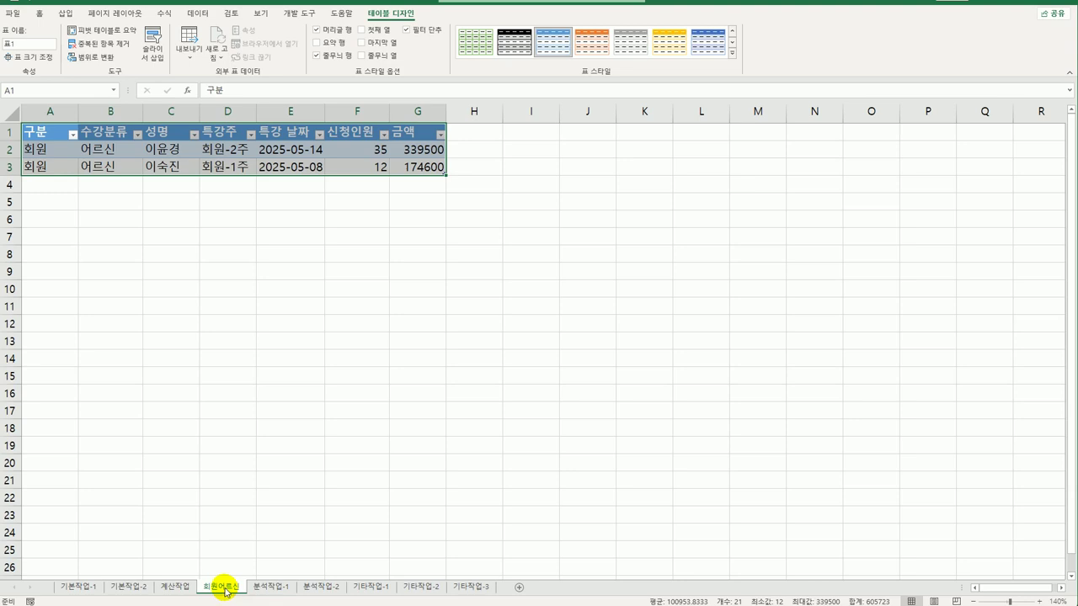
left_click(236, 494)
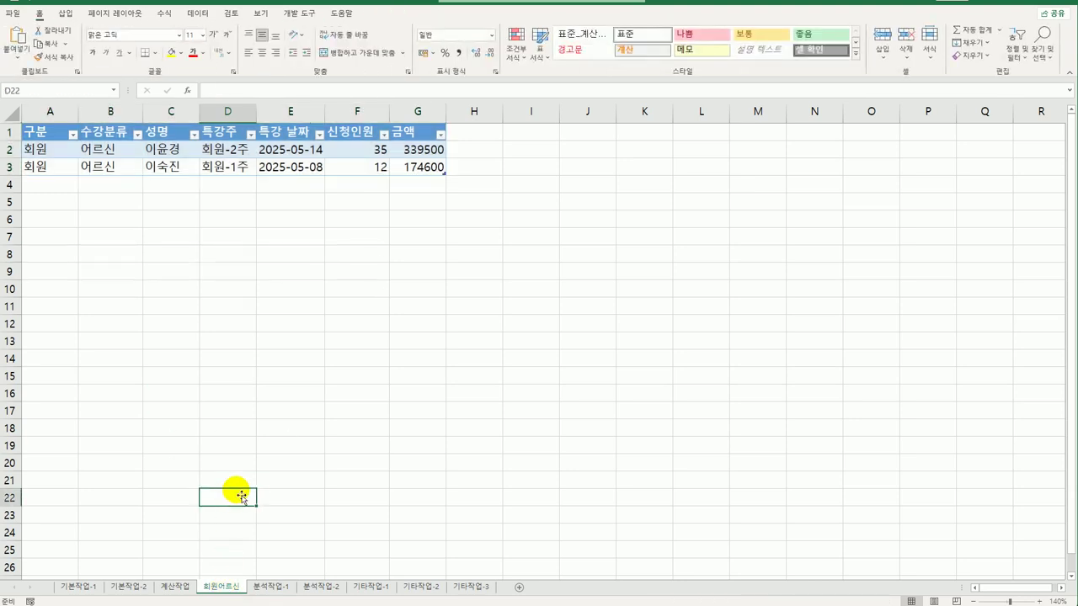
Start a custom (사용자 지정) data validation rule for the 이메일주소 cells E4:E10 on the 분석작업-2 sheet.
left_click(321, 586)
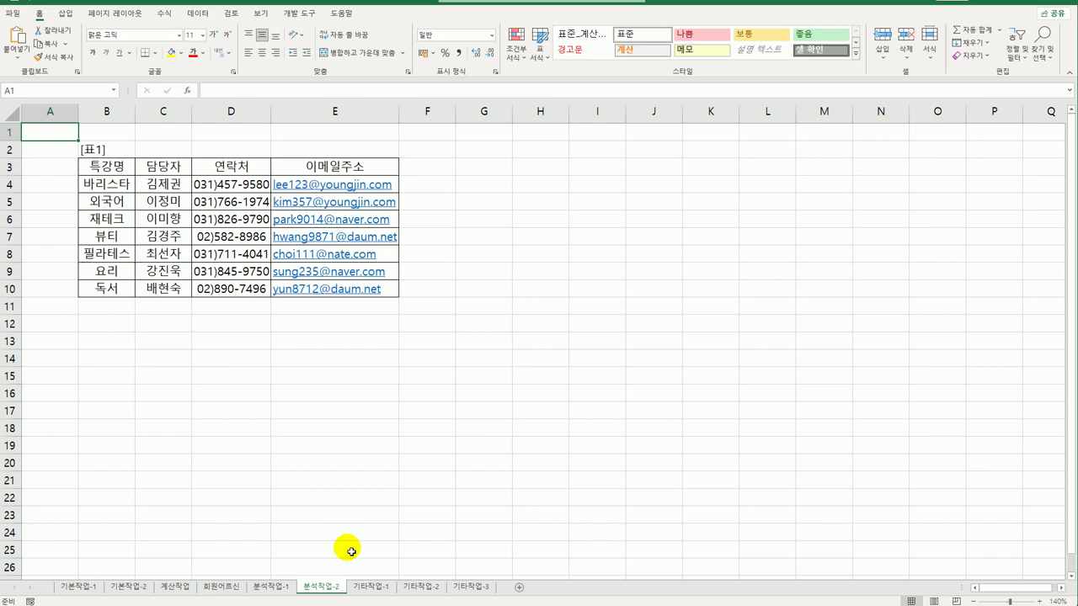
left_click(342, 167)
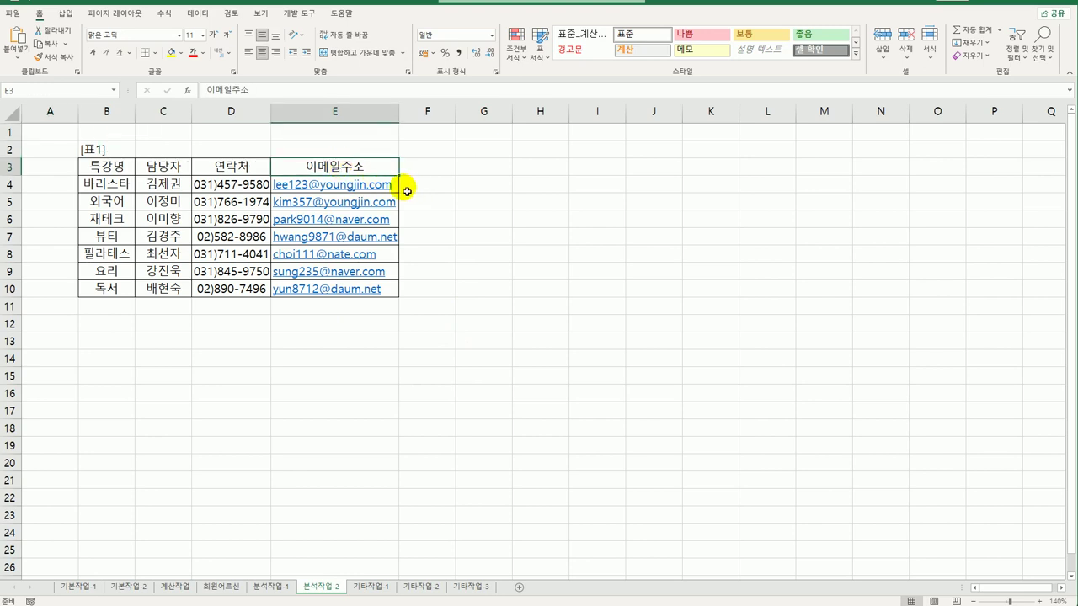
key("Down")
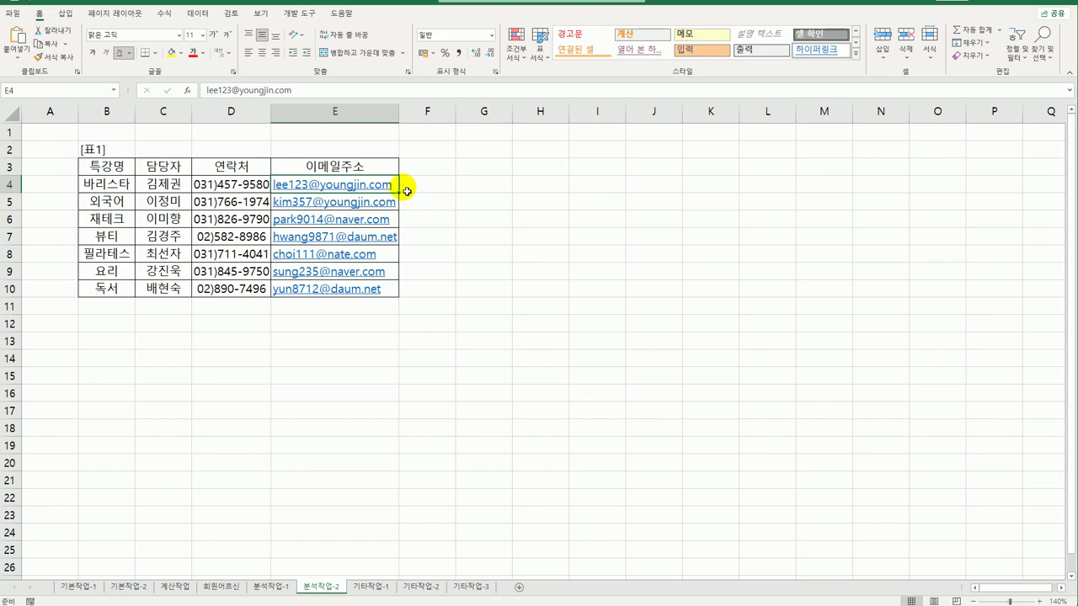
double_click(407, 191)
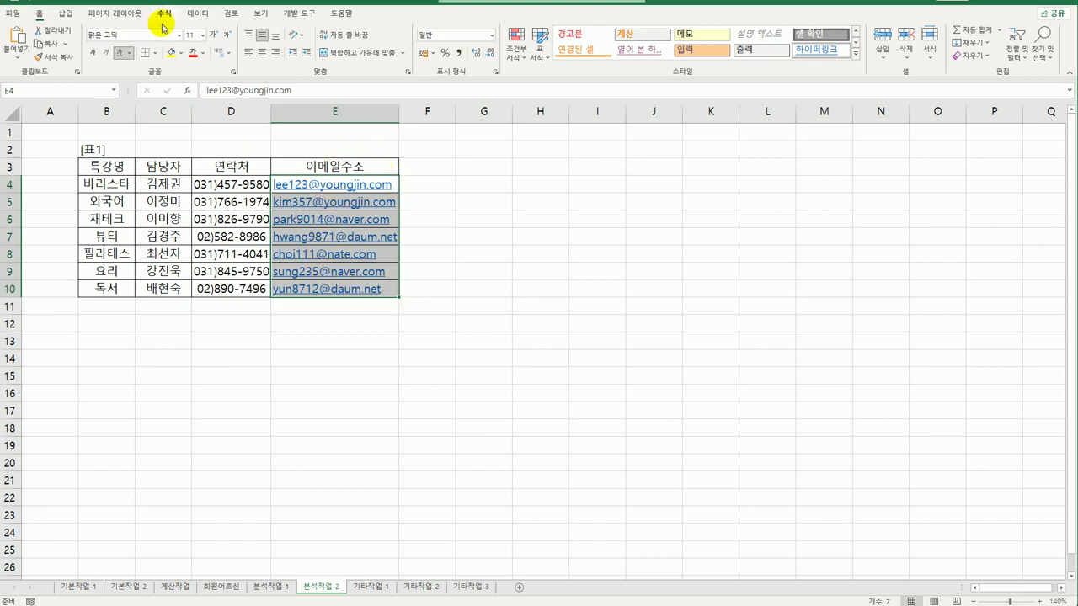
left_click(198, 14)
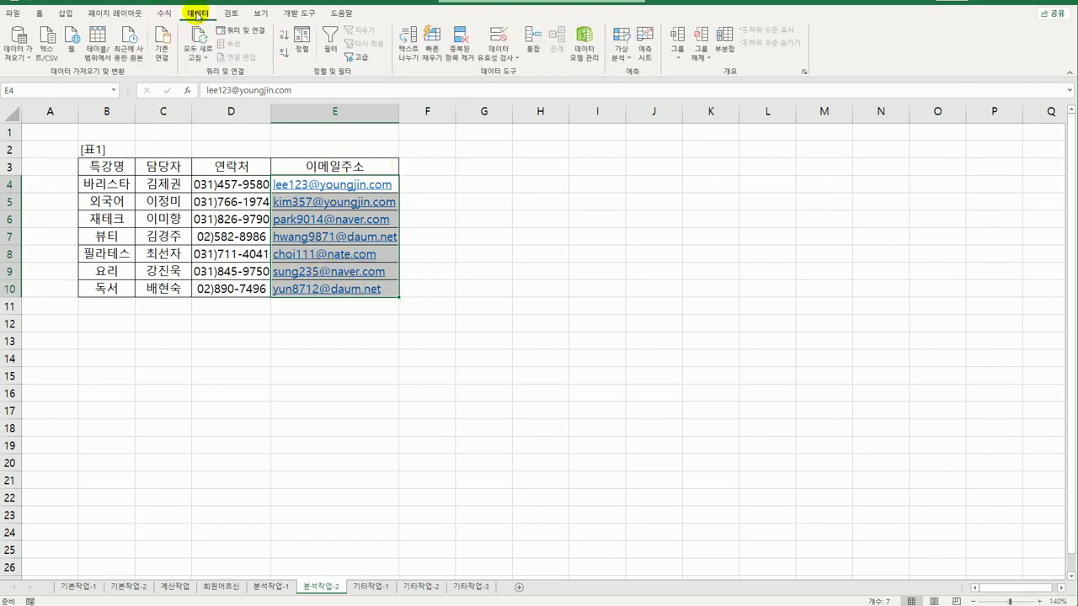
left_click(500, 39)
left_click_drag(524, 211, 625, 173)
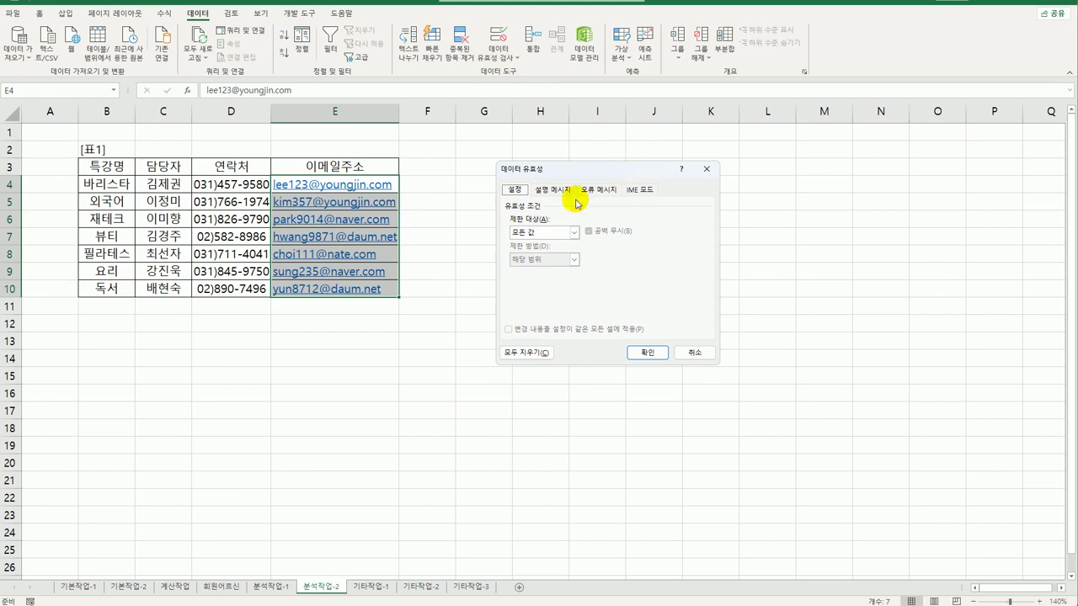
left_click(518, 233)
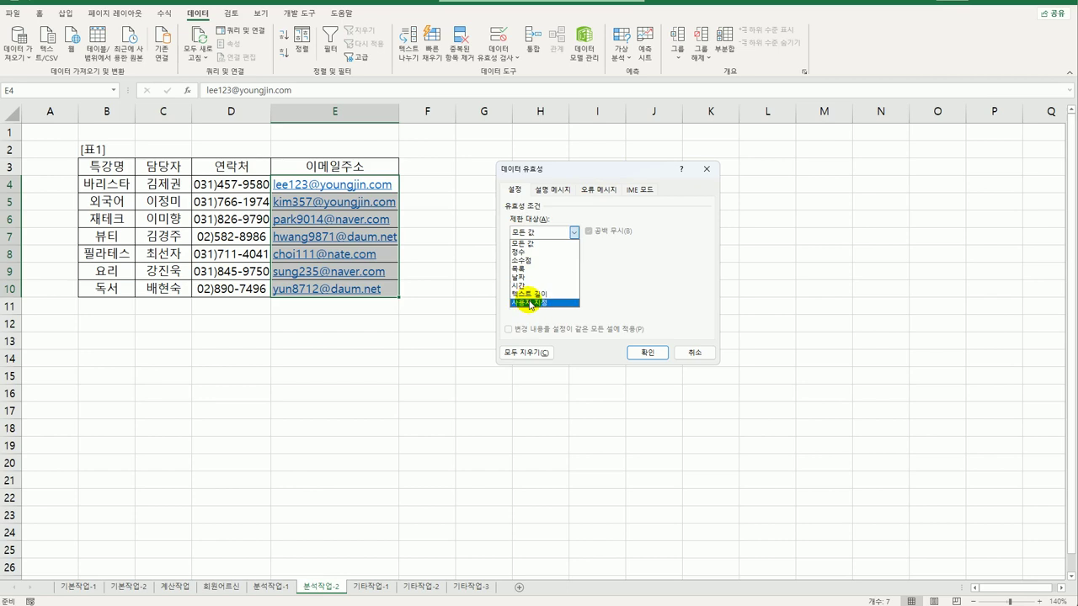
left_click(532, 304)
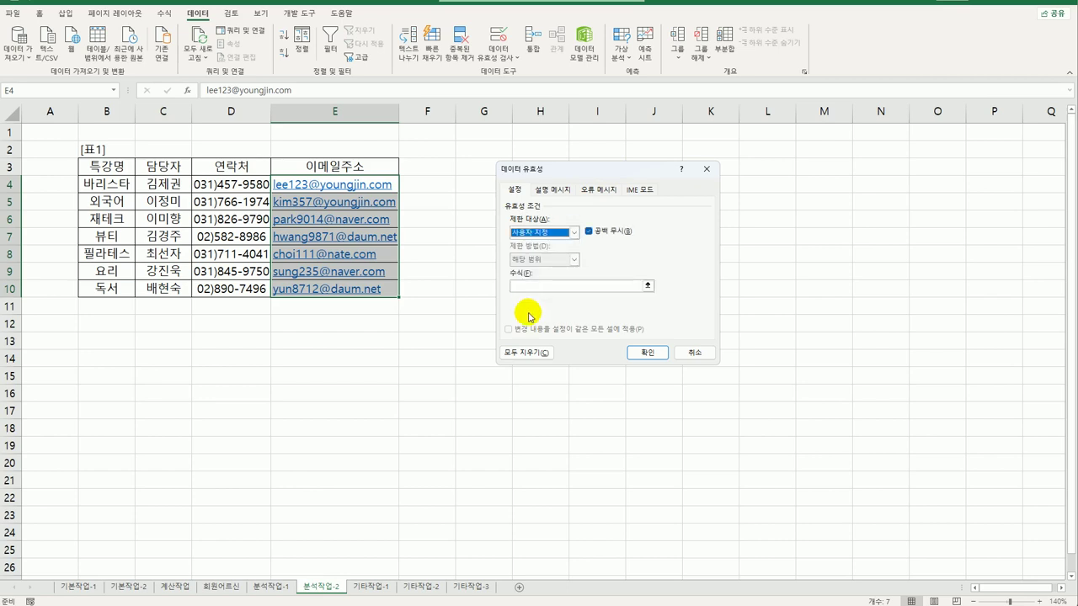
Set the validation formula to =search("@",E4)>=2.
type("=")
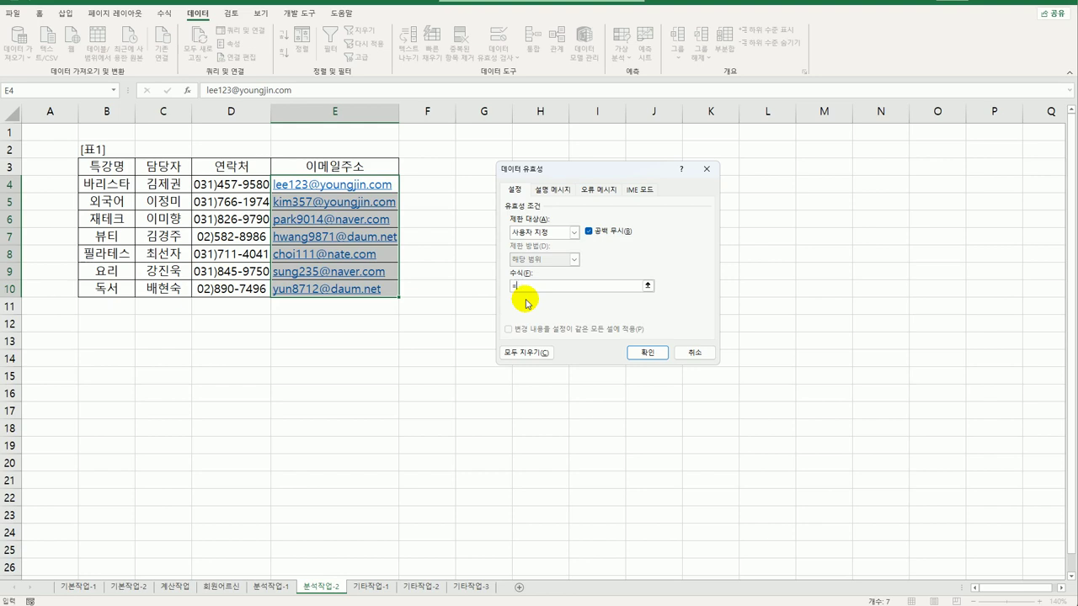
type("search(\"@\",")
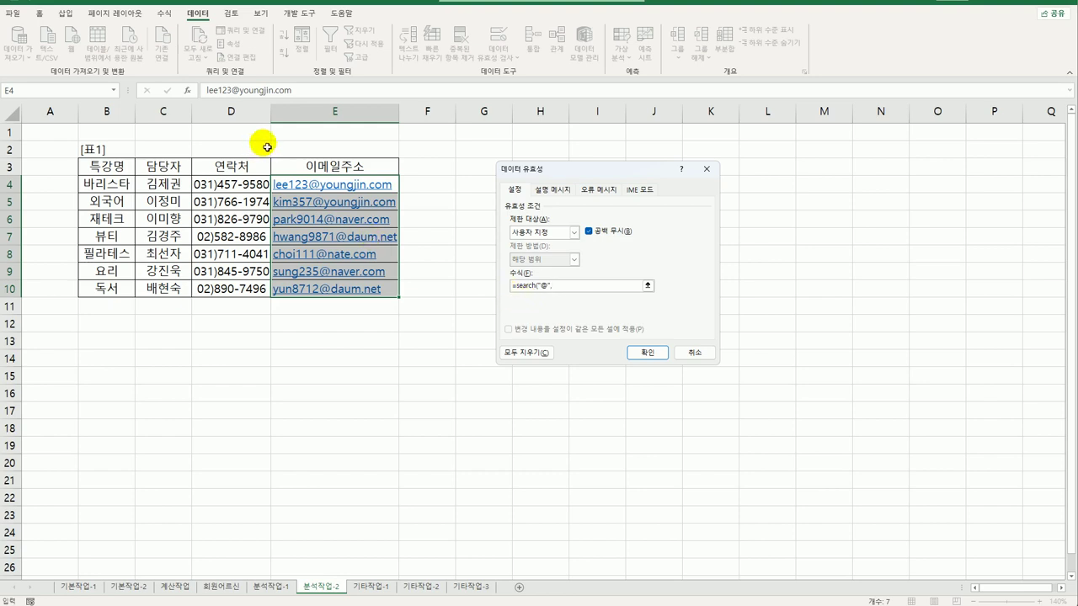
left_click(312, 183)
type(")")
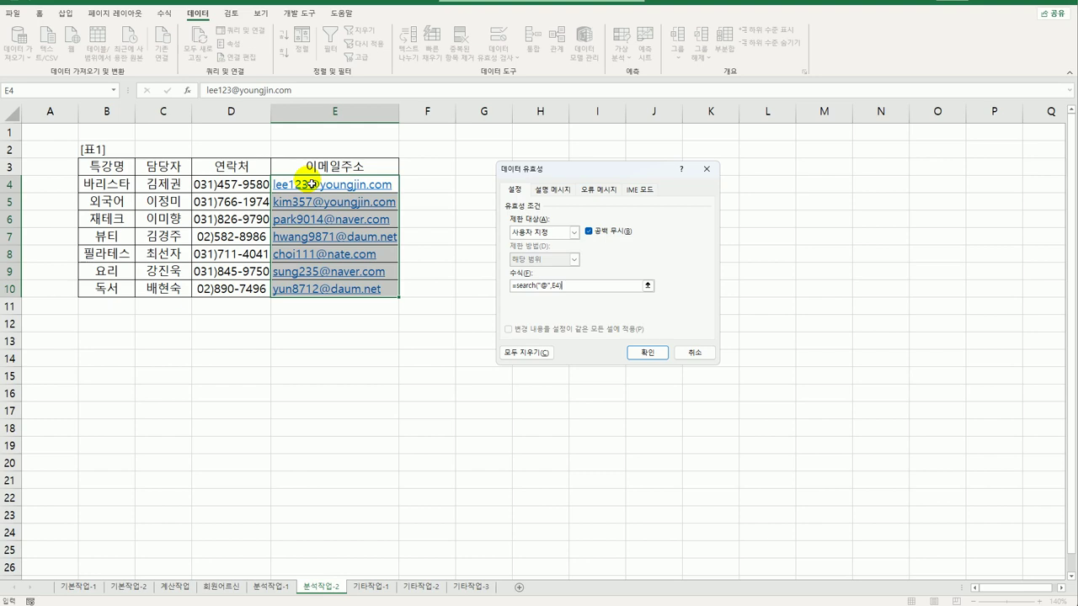
type(">=2")
Add an input message (설명 메시지) titled 특강신청 with the text "이메일로 신청받습니다.".
left_click(552, 189)
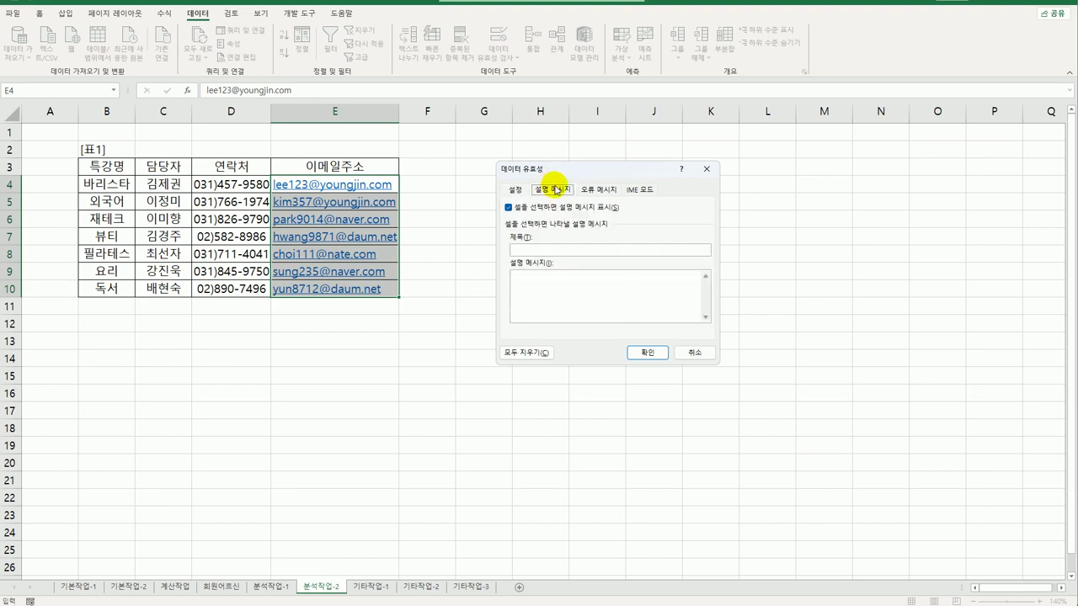
left_click(542, 251)
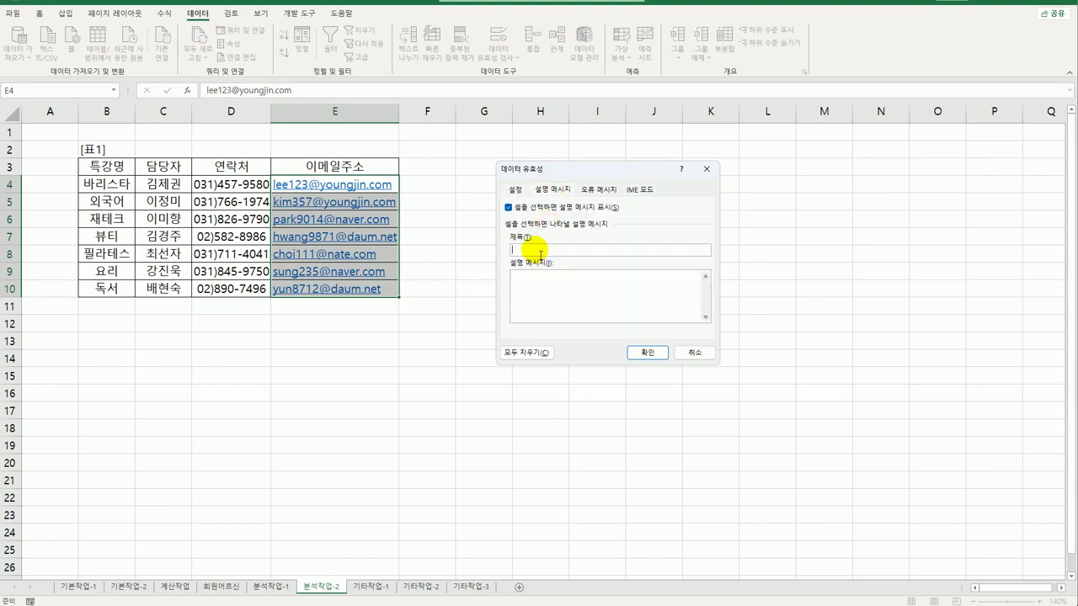
type("ㅌ")
type("특강신청")
type("ㅇ")
type("메일로 사")
type("청받습")
type("니다.")
Add an error alert (오류 메시지) titled 입력오류 with the text "입력을 다시 해 주세요.".
left_click(598, 190)
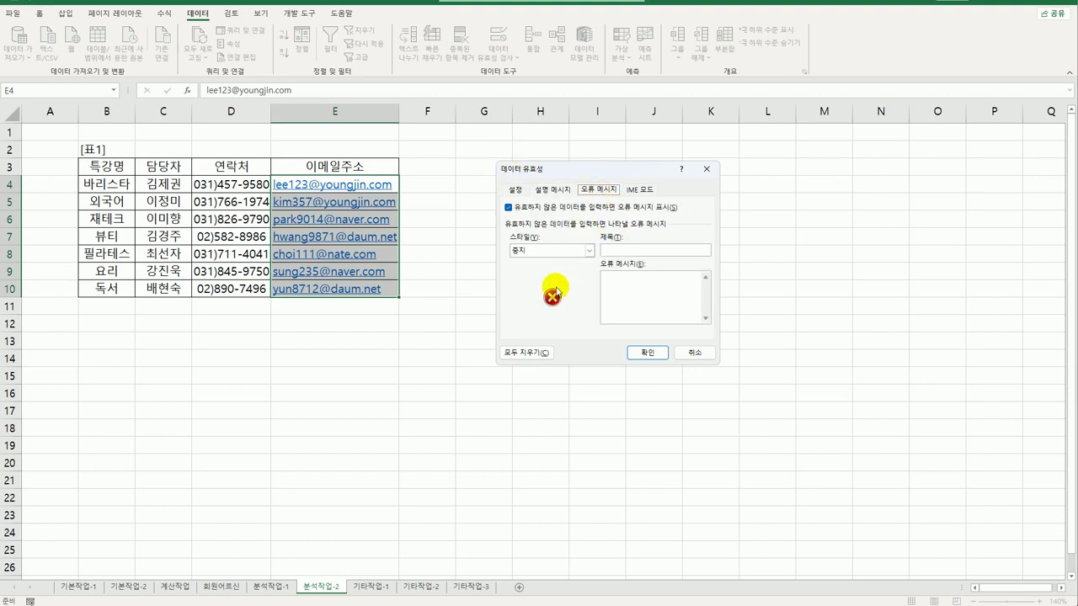
left_click(619, 251)
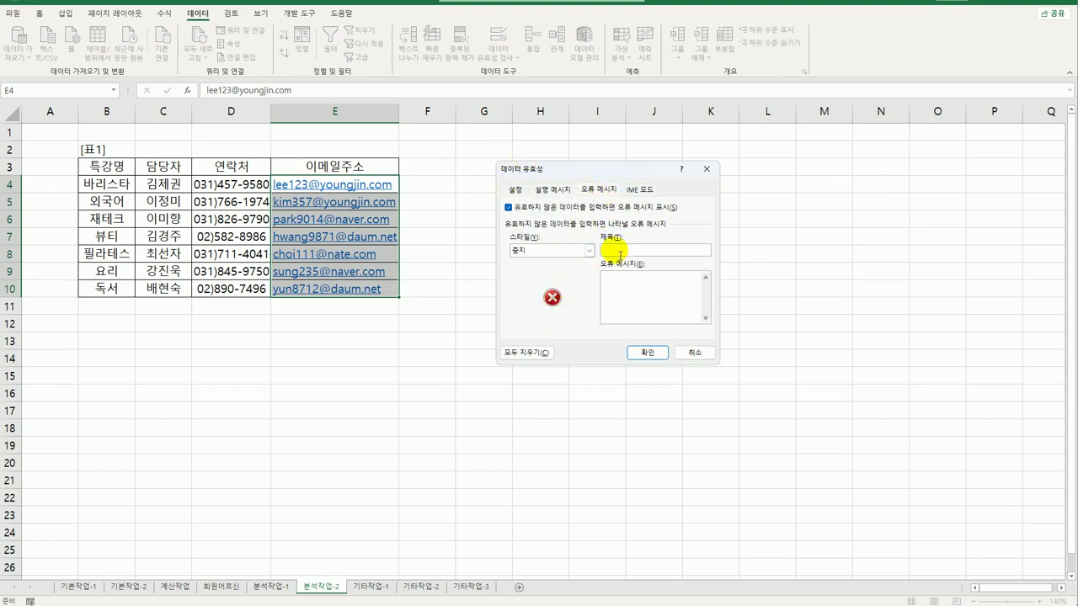
type("이")
type("력오류")
key("Tab")
type("입력을 다시 해 주세요.")
Set the validation's IME mode to 영문 and apply the rule to the e-mail cells.
left_click(642, 190)
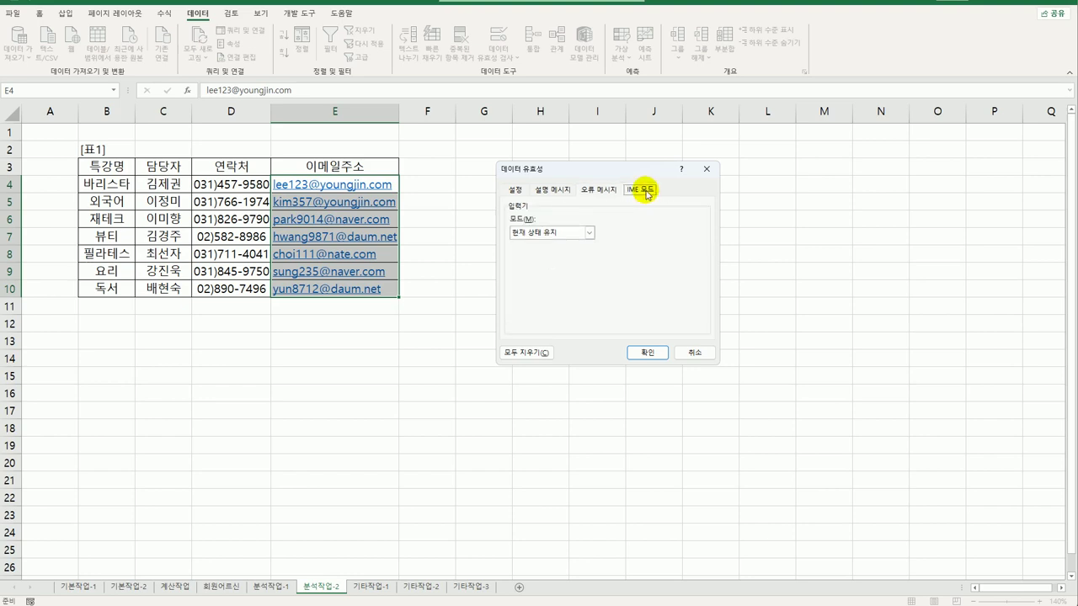
left_click(588, 233)
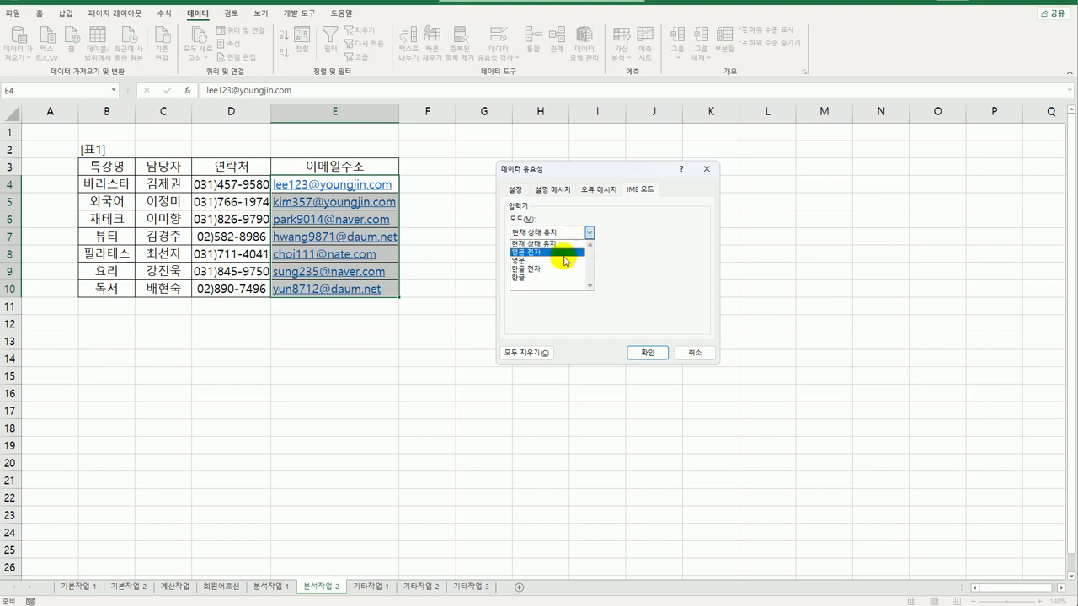
left_click(564, 260)
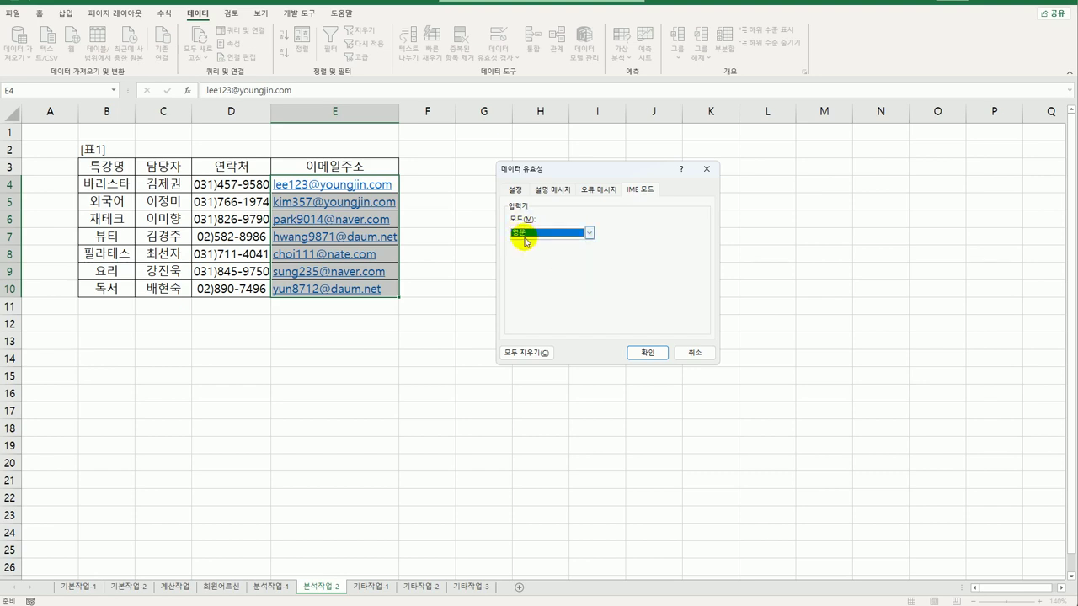
left_click(656, 353)
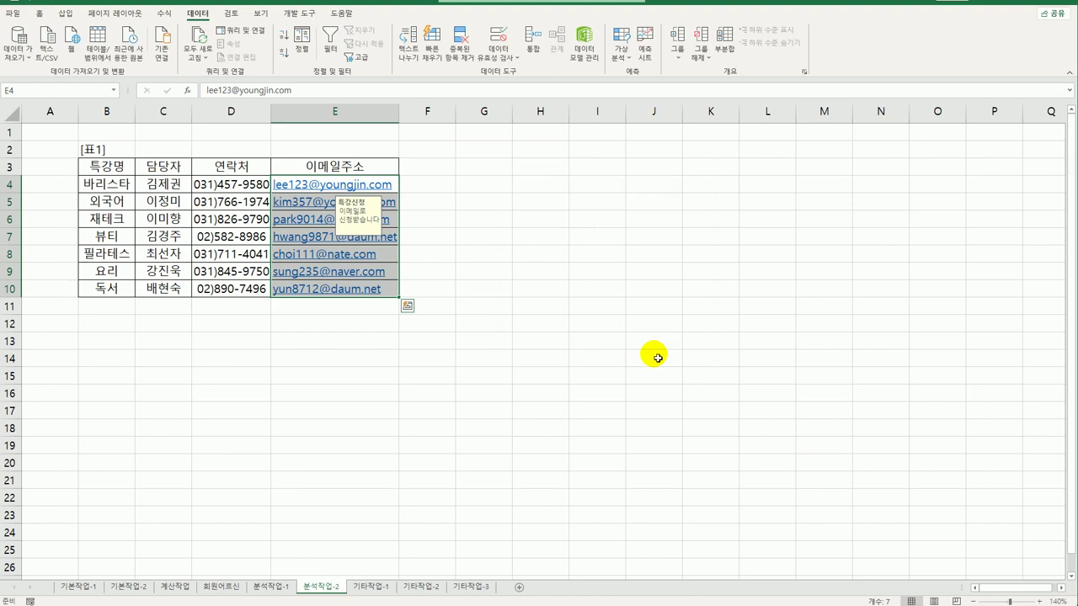
Turn on filtering for [표1] and filter 연락처 to the entries that begin with 031.
left_click(214, 204)
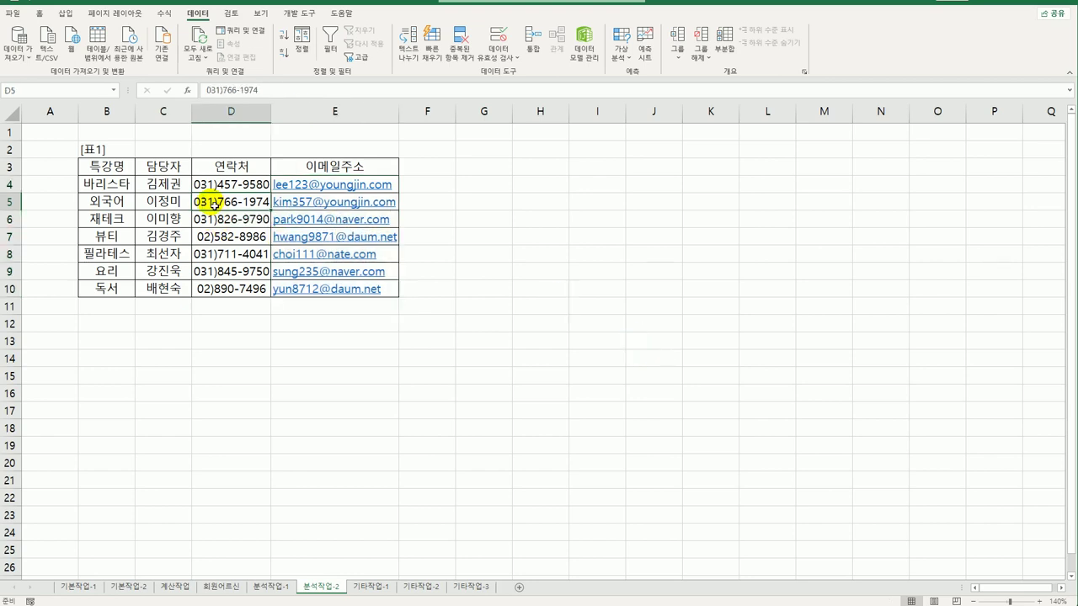
left_click(333, 53)
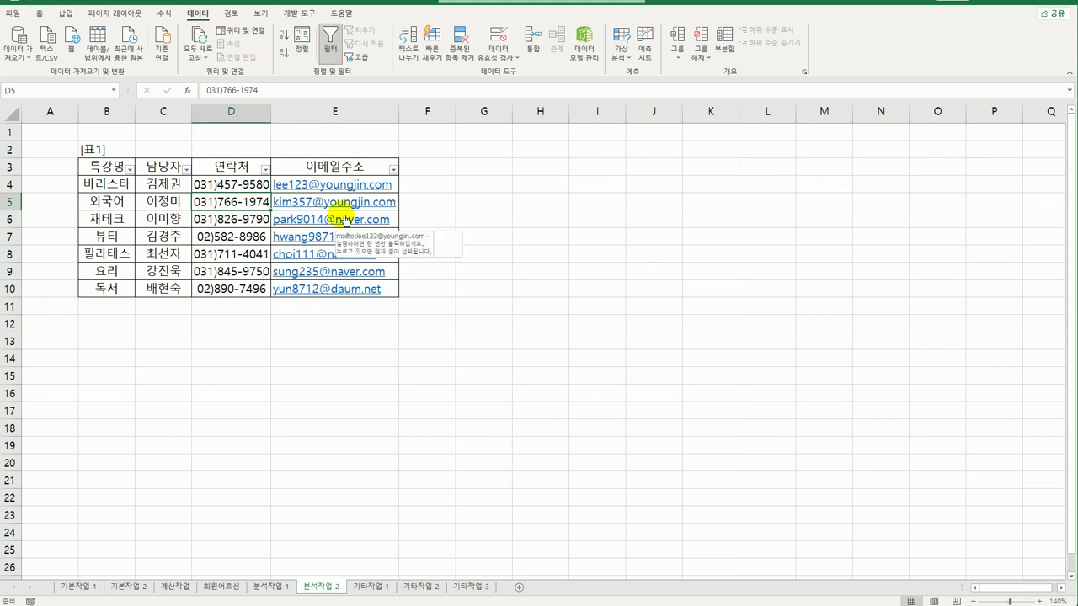
left_click(265, 169)
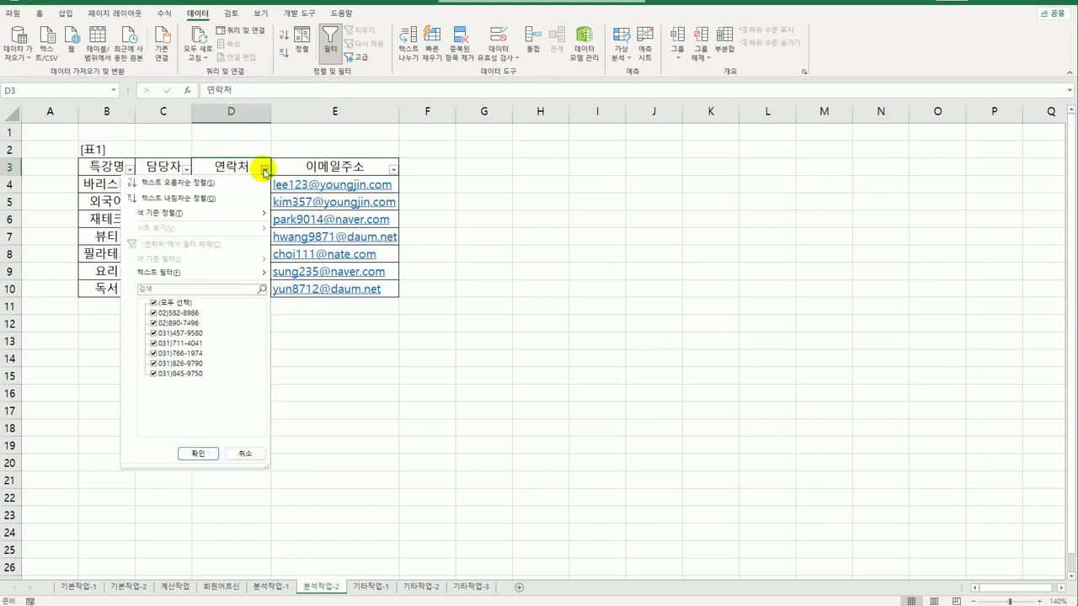
mouse_move(212, 273)
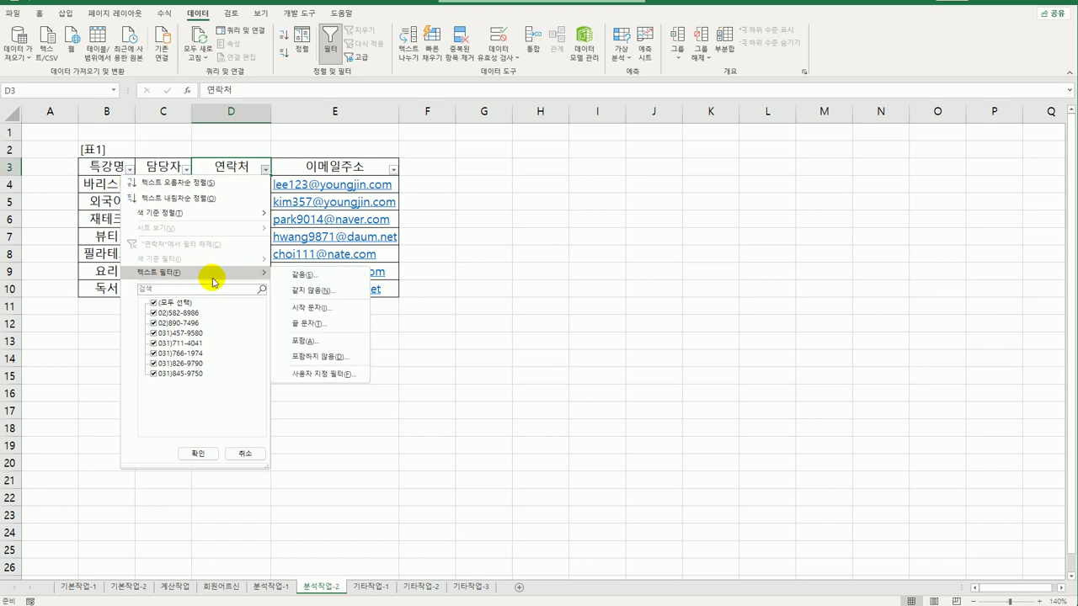
left_click(312, 308)
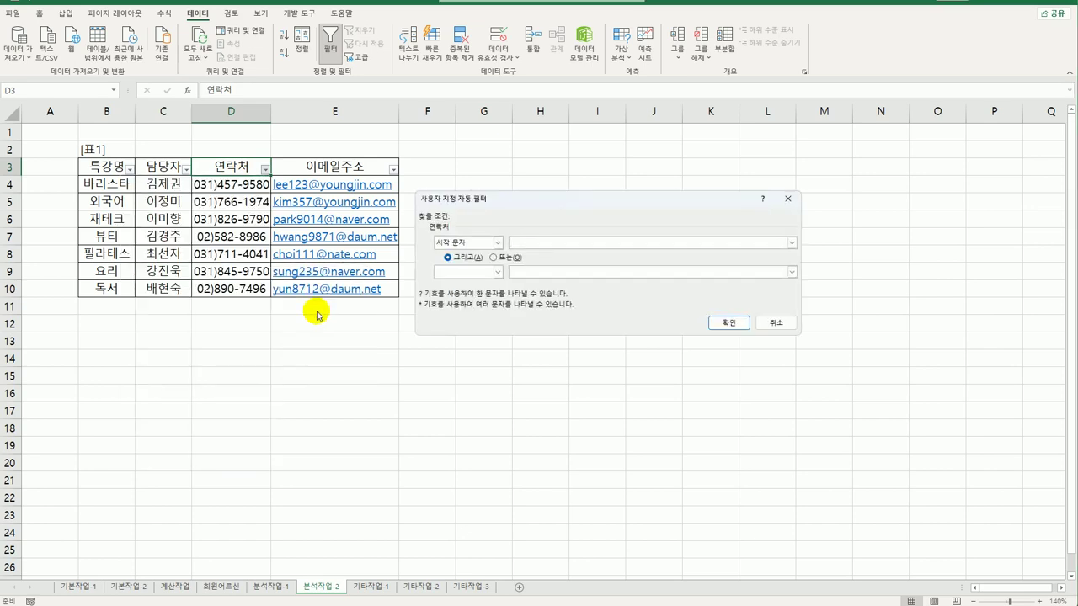
left_click(729, 323)
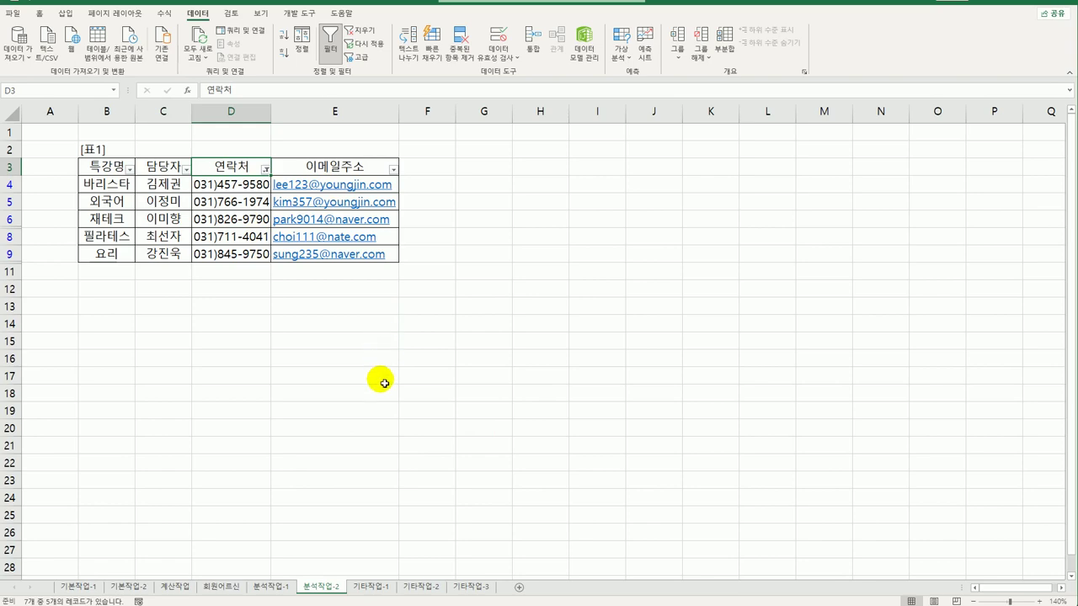
On the 기타작업-1 sheet, change the chart's 금액 series to 묶은 세로 막대형 and plot it on the secondary axis.
left_click(375, 588)
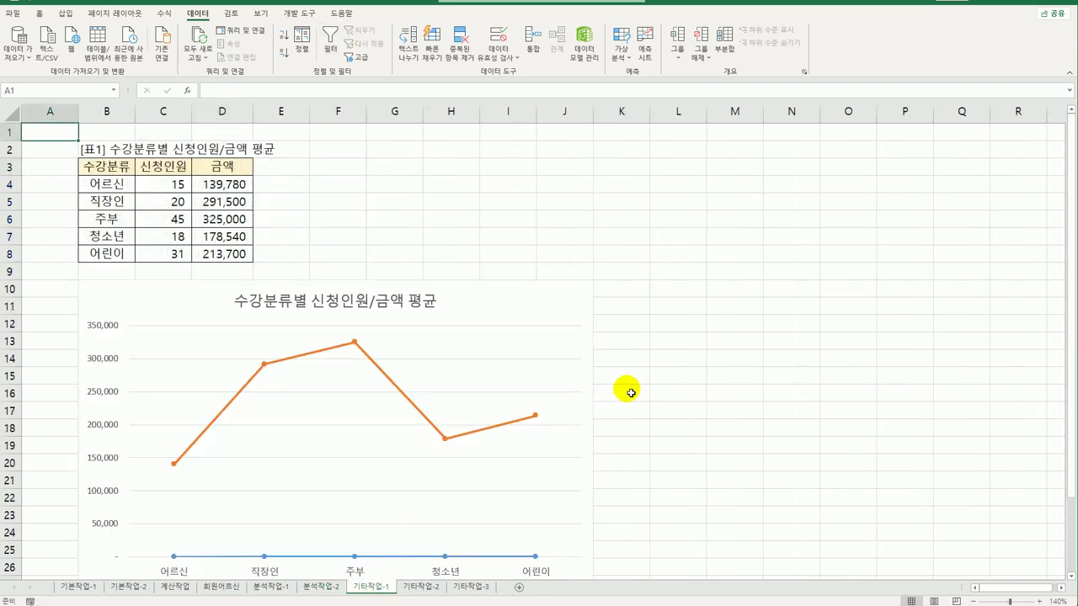
scroll(651, 392, "down", 3)
scroll(651, 392, "up", 3)
scroll(590, 394, "down", 3)
scroll(385, 515, "up", 3)
scroll(392, 497, "down", 3)
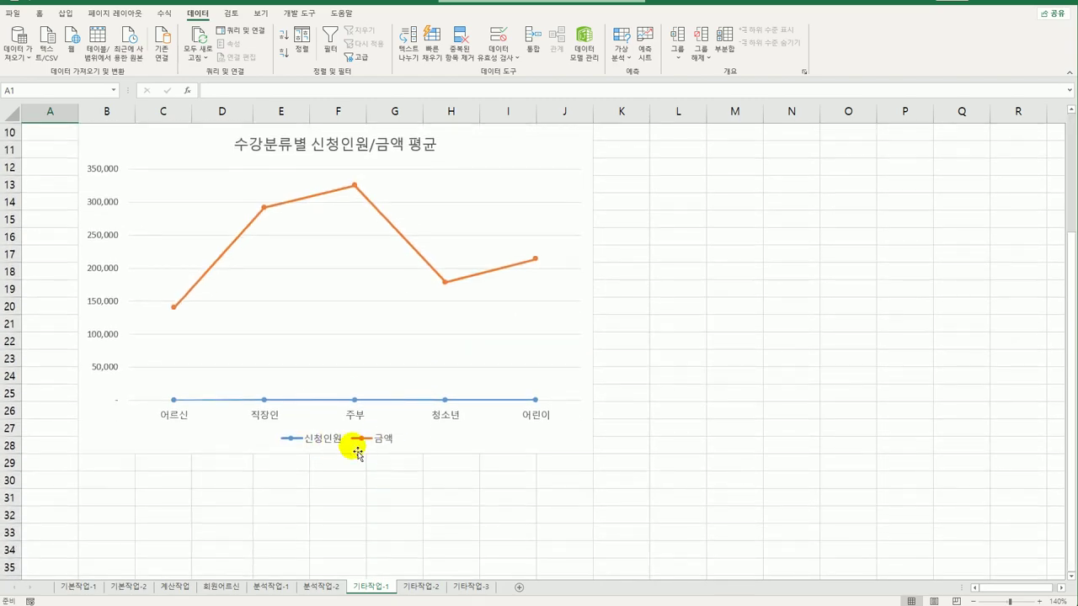
left_click(355, 185)
right_click(355, 185)
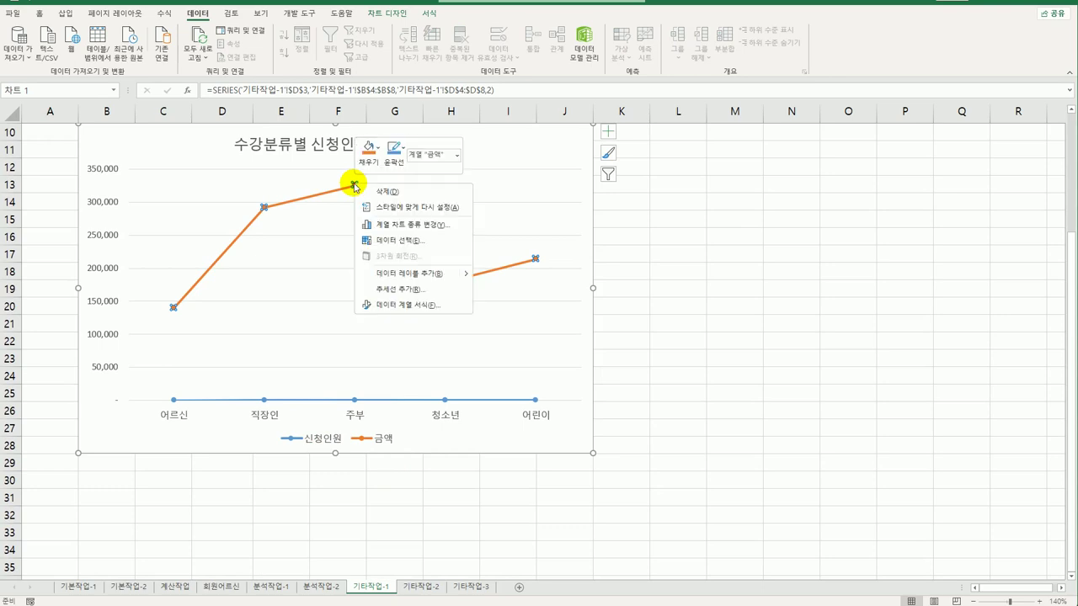
left_click(410, 226)
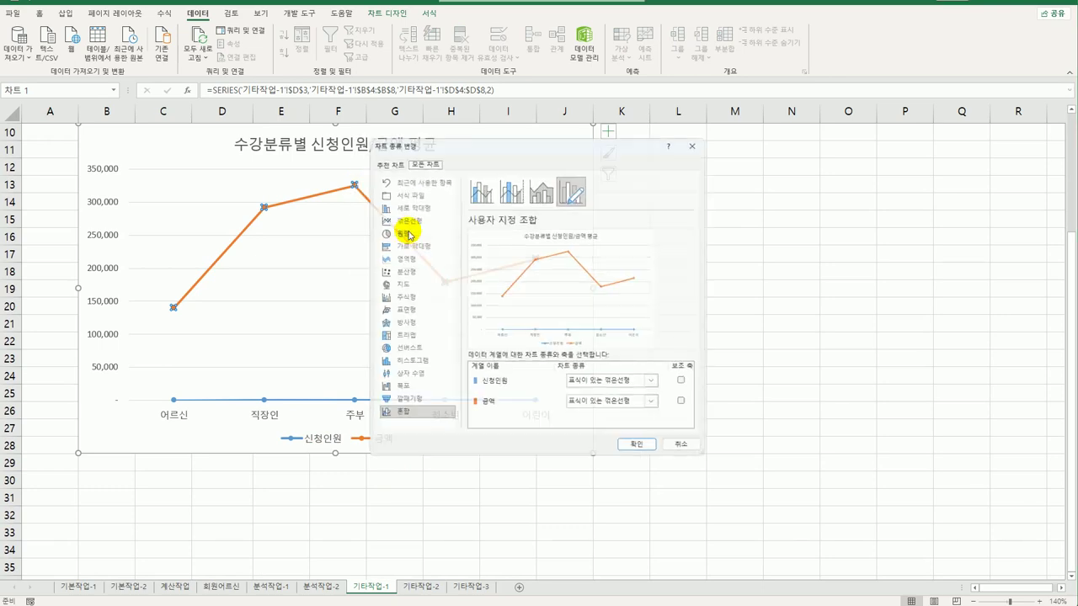
left_click(654, 409)
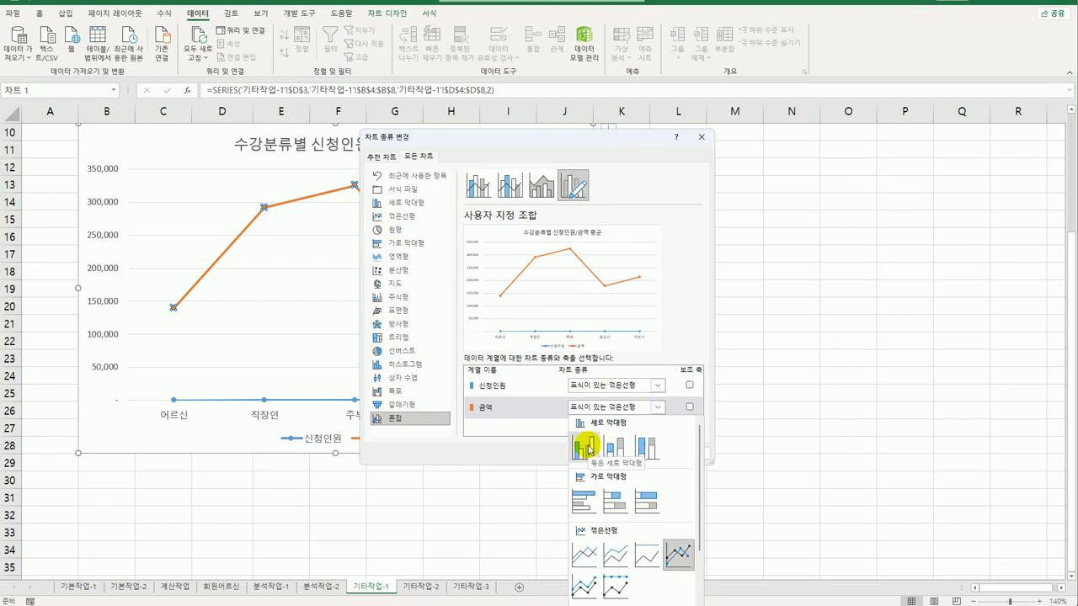
left_click(588, 448)
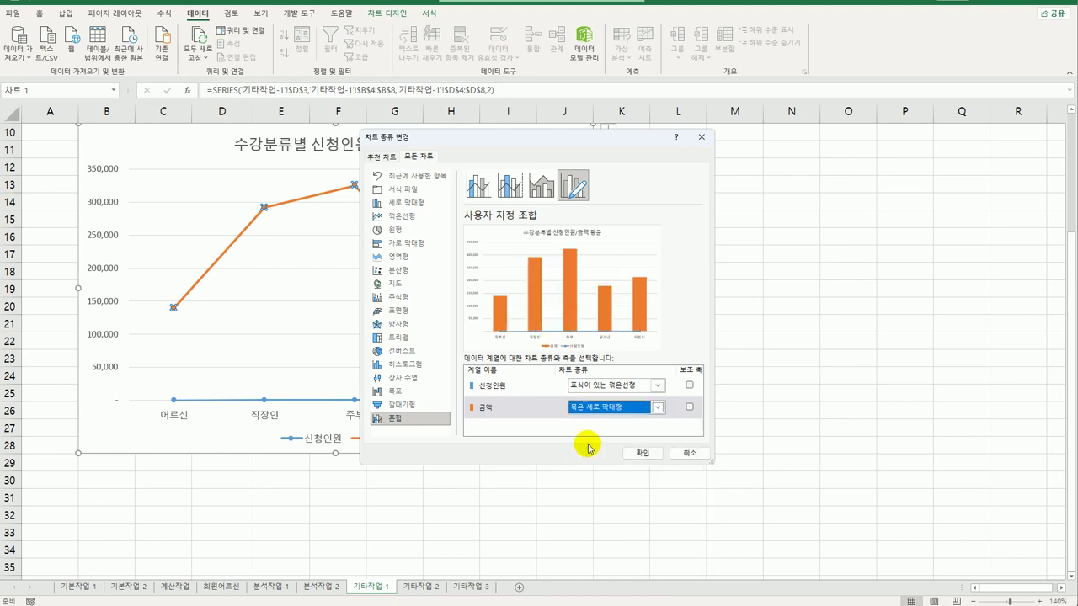
left_click(689, 408)
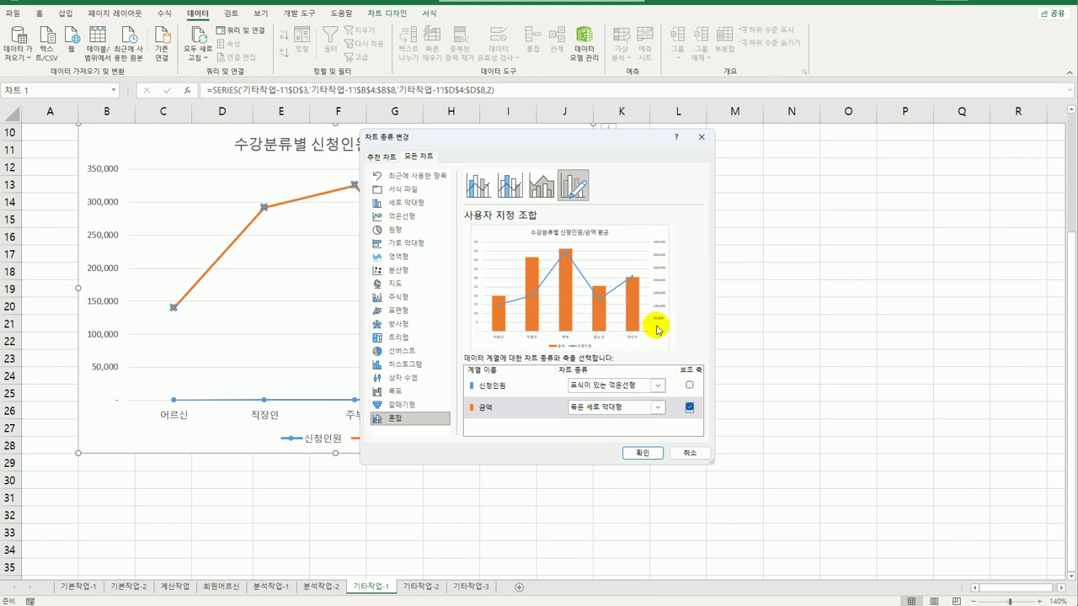
left_click(645, 455)
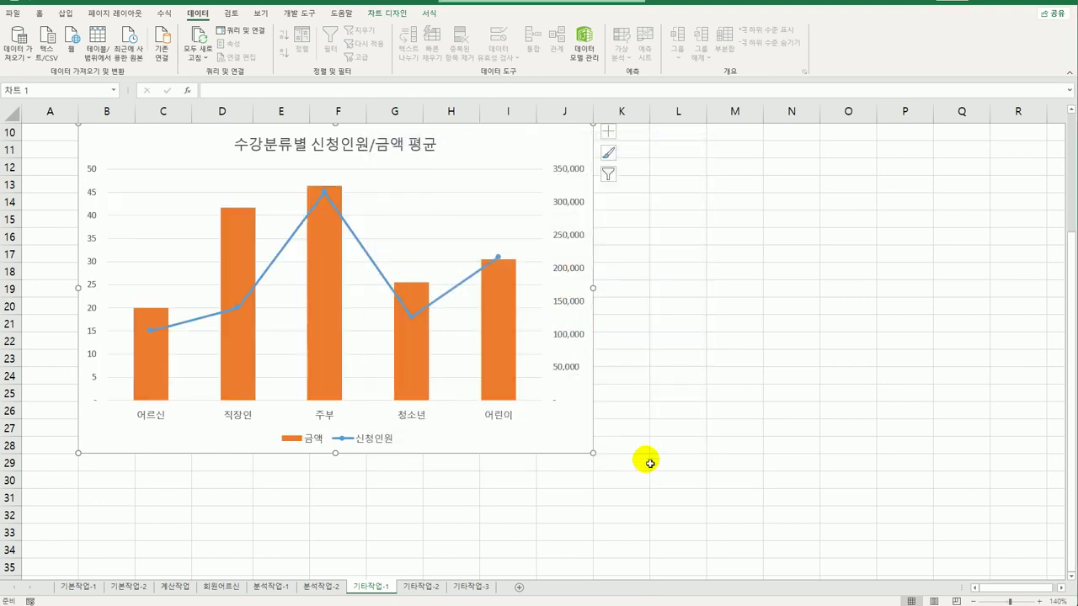
Set the gap width (간격 너비) of the 금액 columns to 20%.
right_click(328, 251)
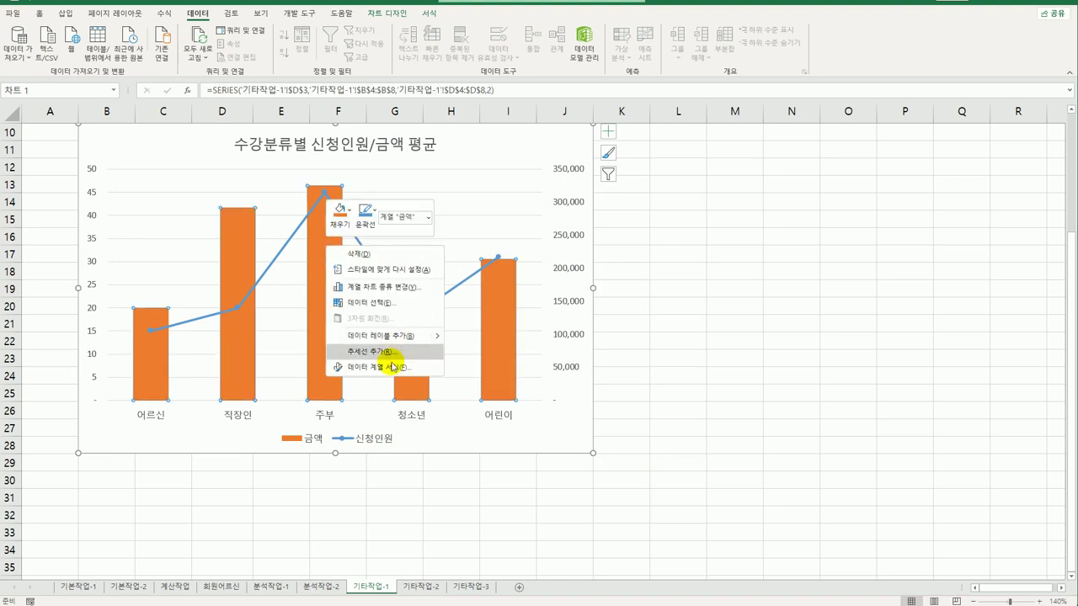
left_click(393, 367)
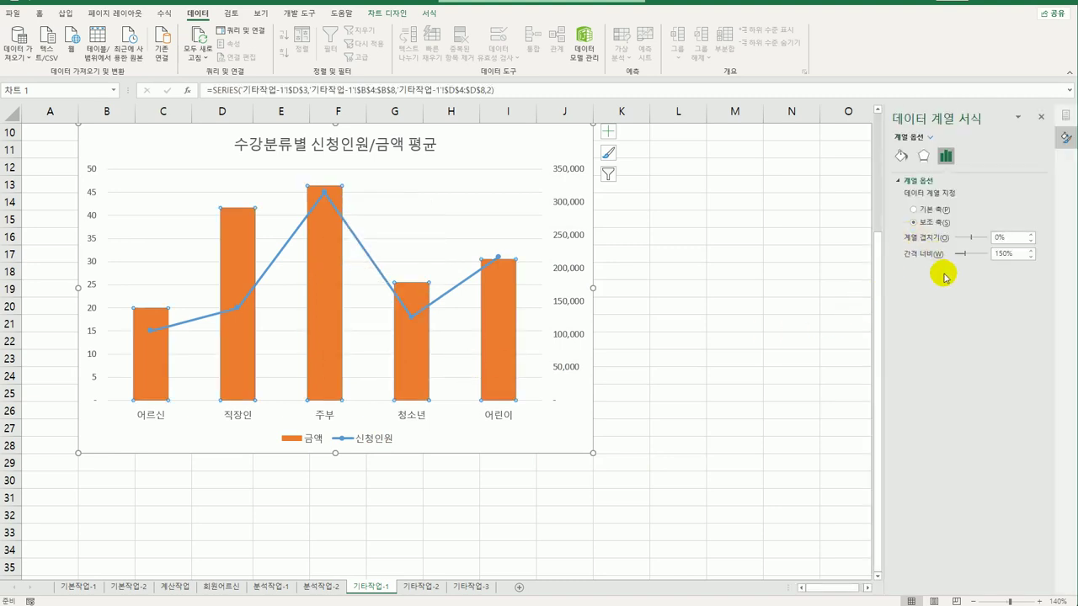
left_click(1006, 254)
type("20")
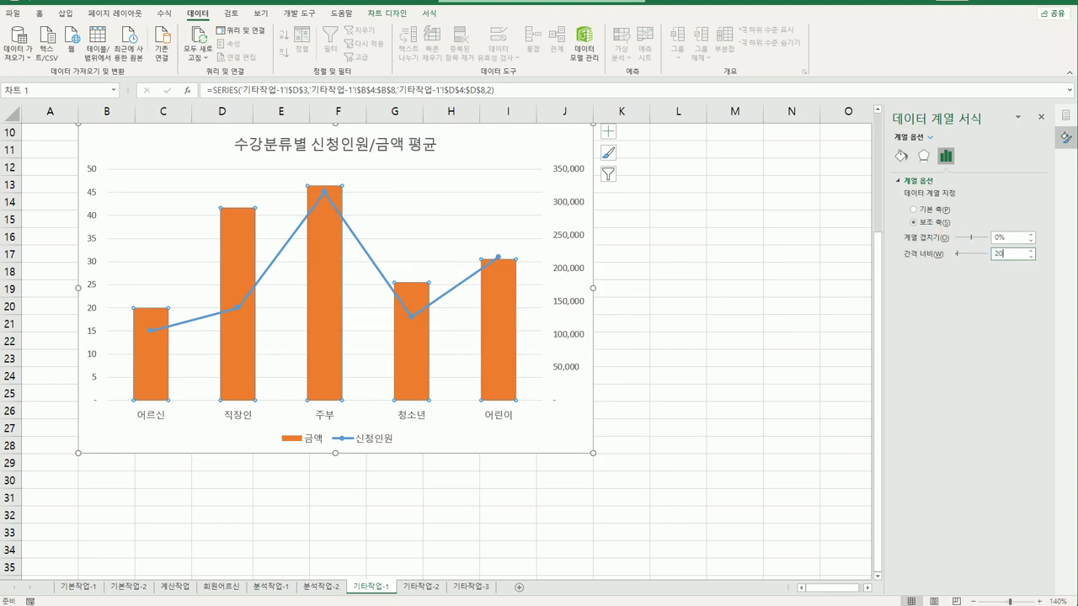
key("Return")
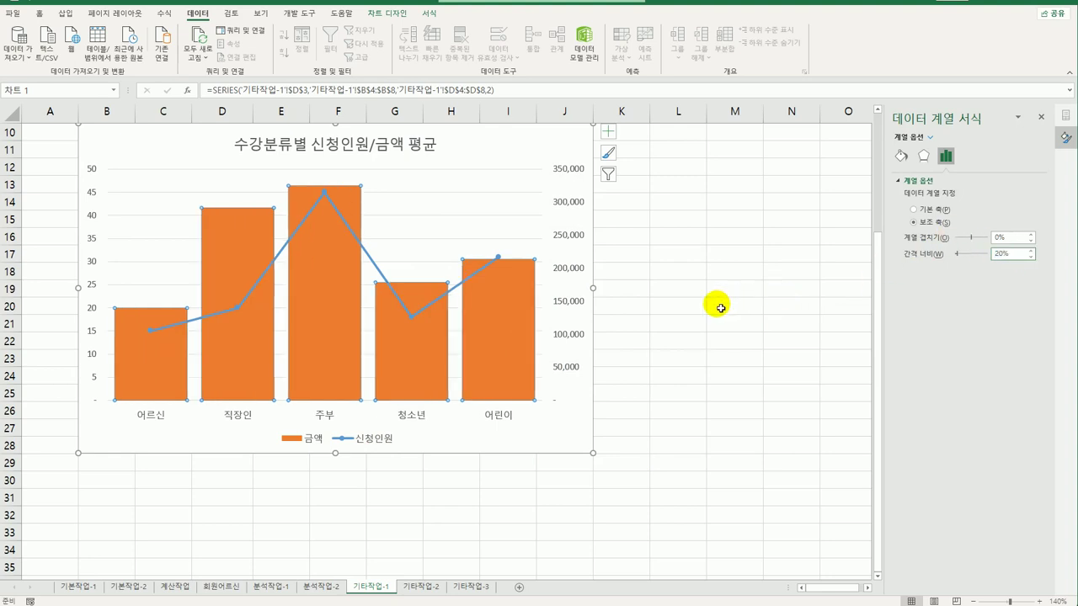
Apply the pale gold theme shape style with a gold outline to the 금액 columns.
left_click(426, 13)
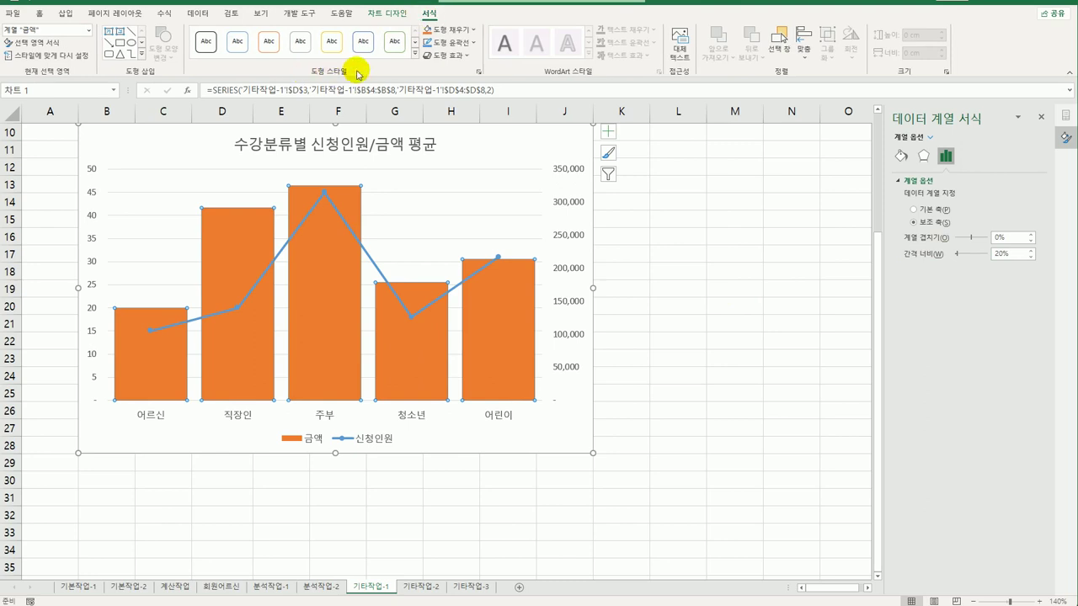
left_click(415, 53)
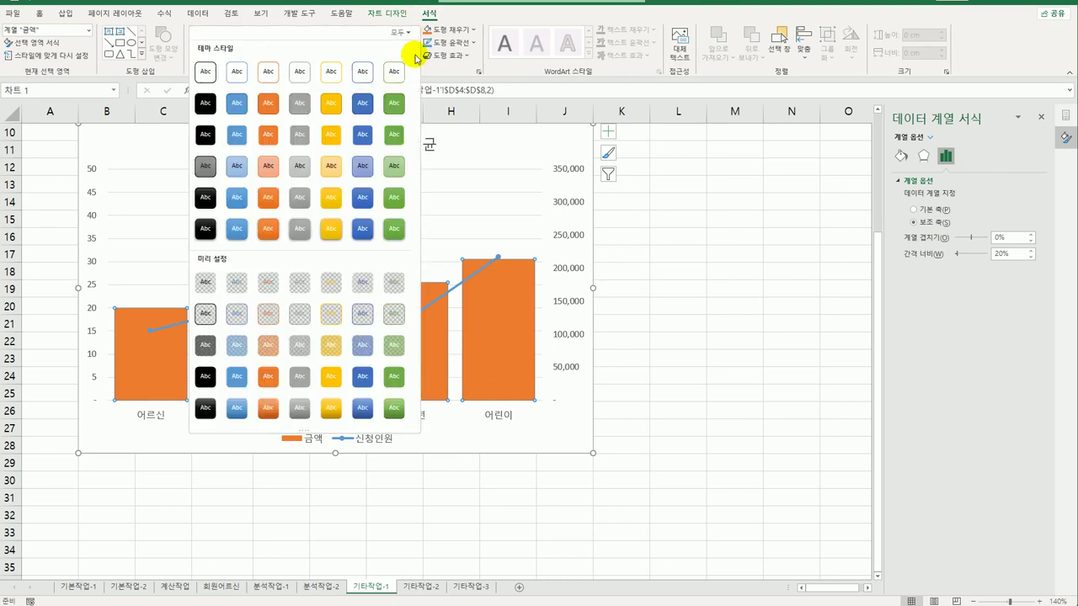
left_click(329, 173)
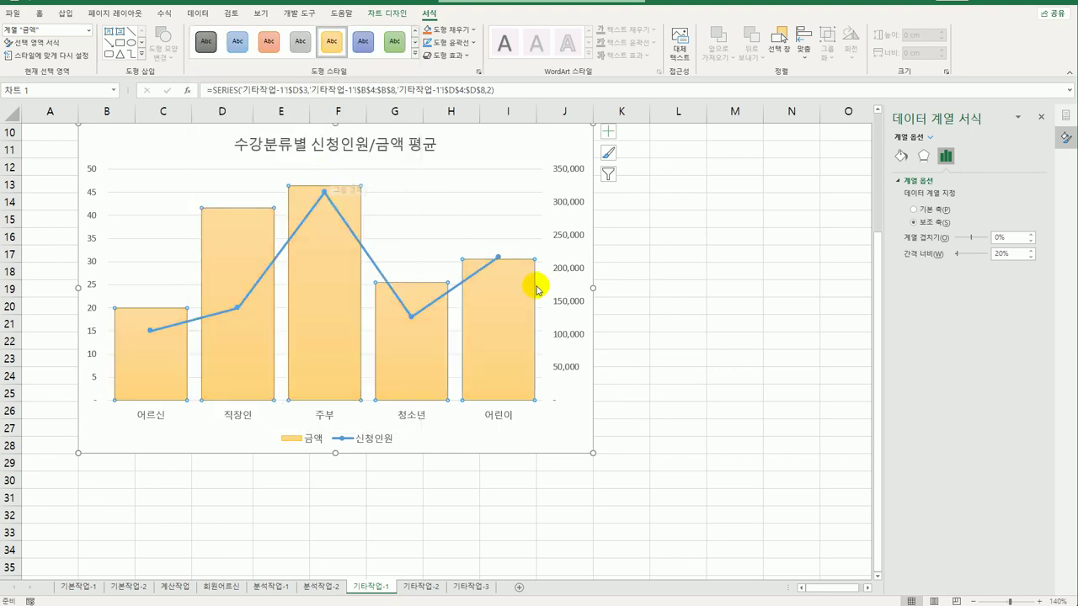
Add data labels at the outside end (바깥쪽 끝에) of the 금액 columns and include the series name in them.
left_click(612, 136)
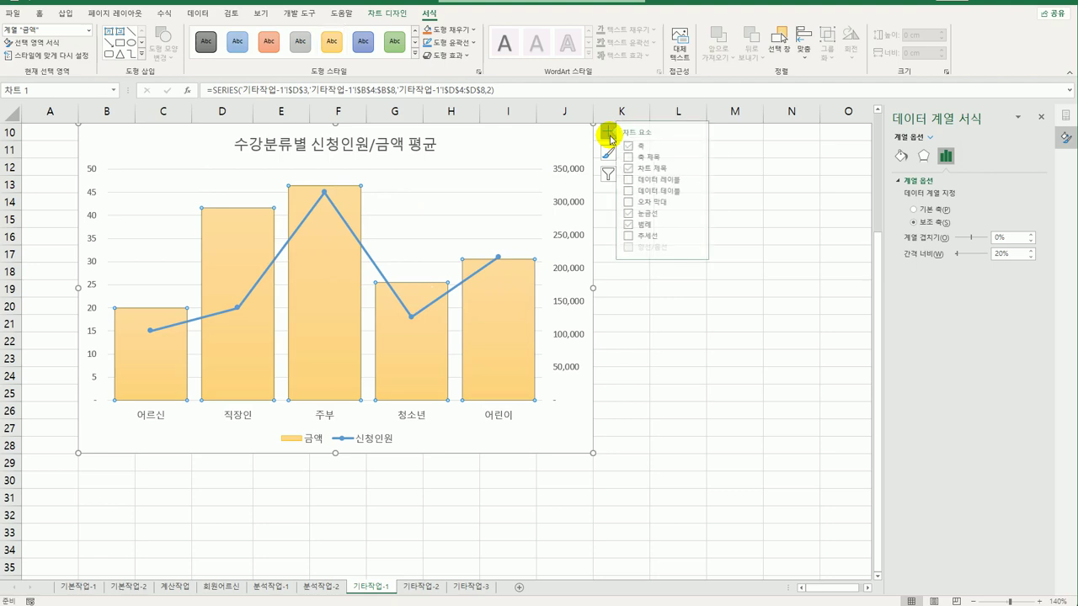
left_click(705, 181)
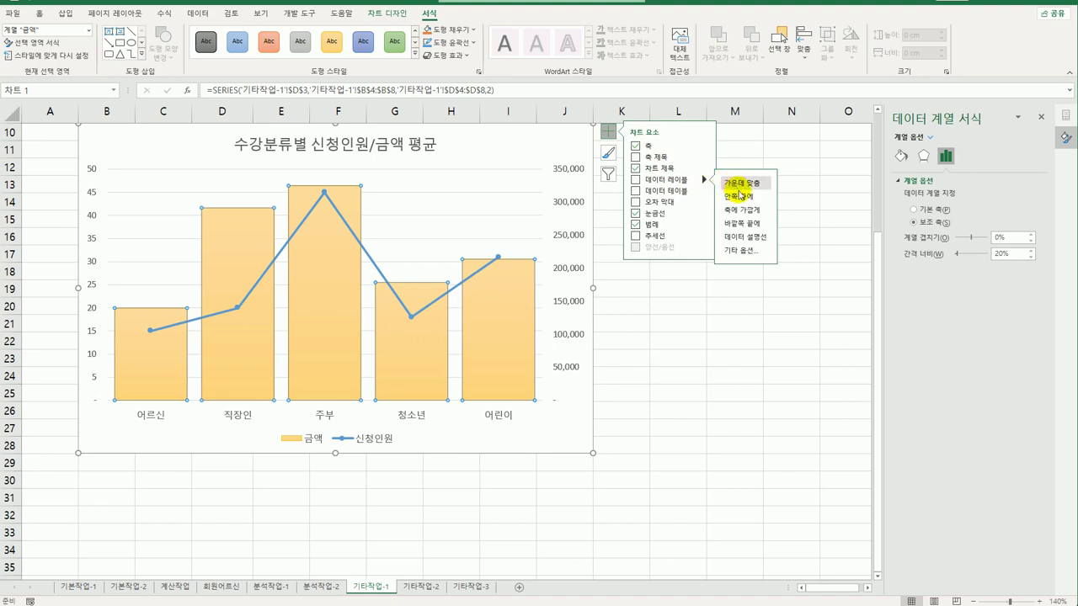
left_click(742, 224)
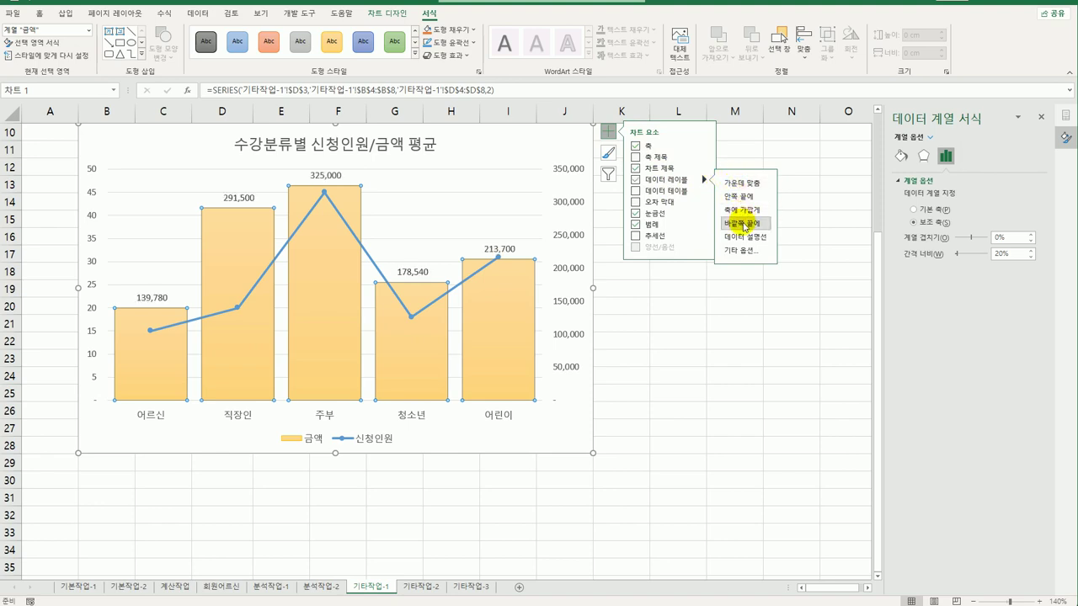
left_click(333, 176)
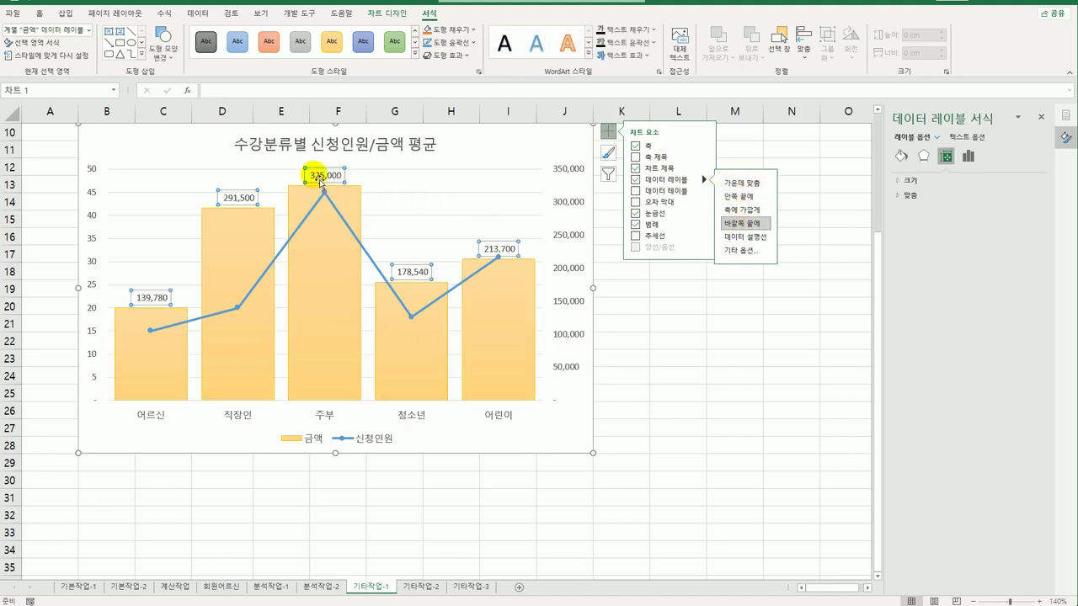
left_click(969, 156)
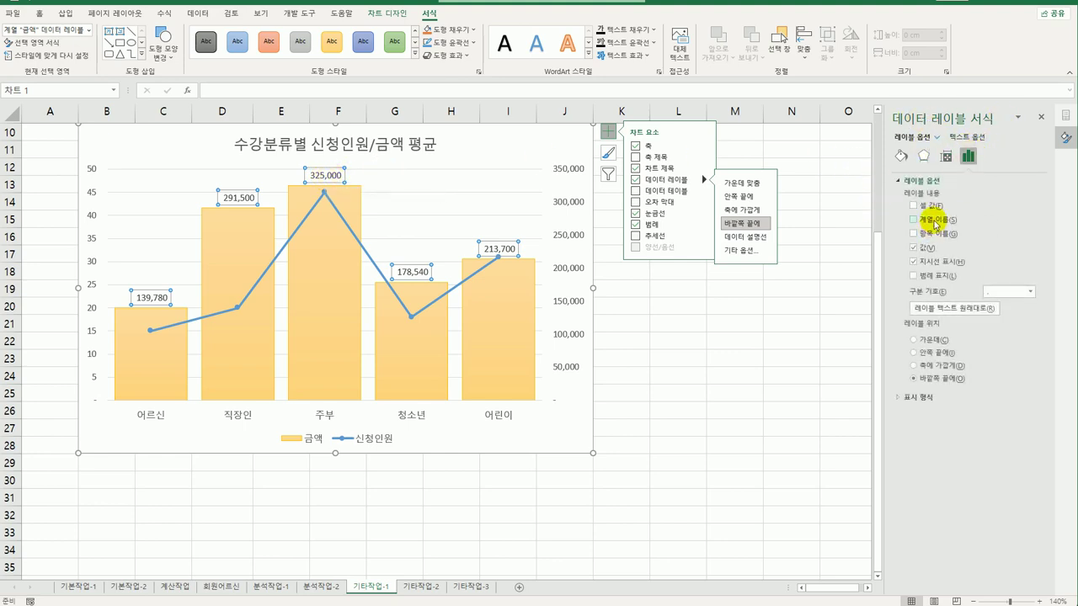
left_click(914, 220)
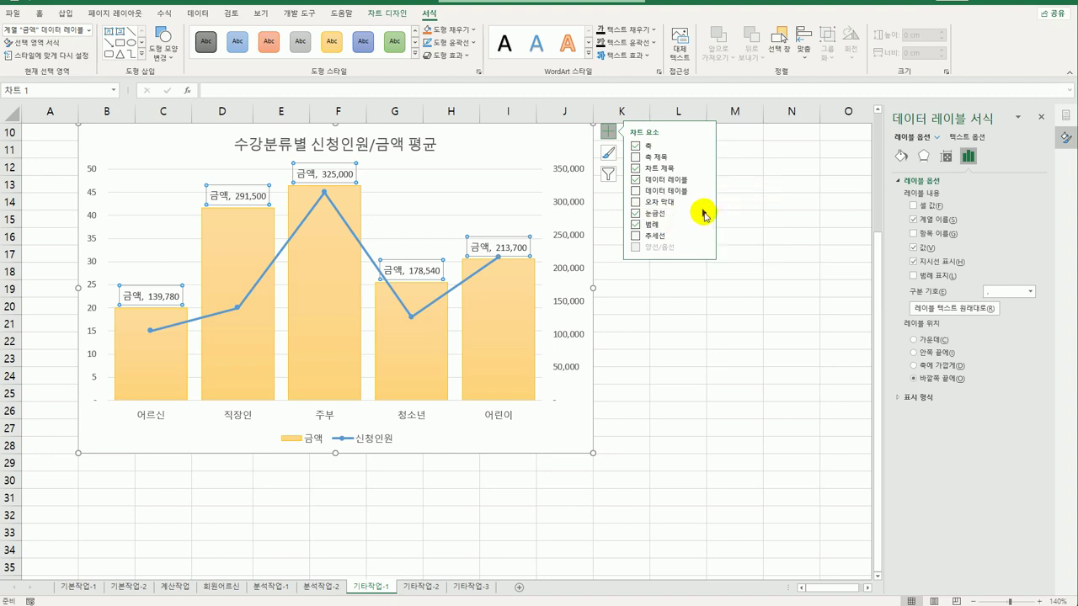
Add primary minor horizontal gridlines (기본 부 가로) to the chart.
left_click(705, 214)
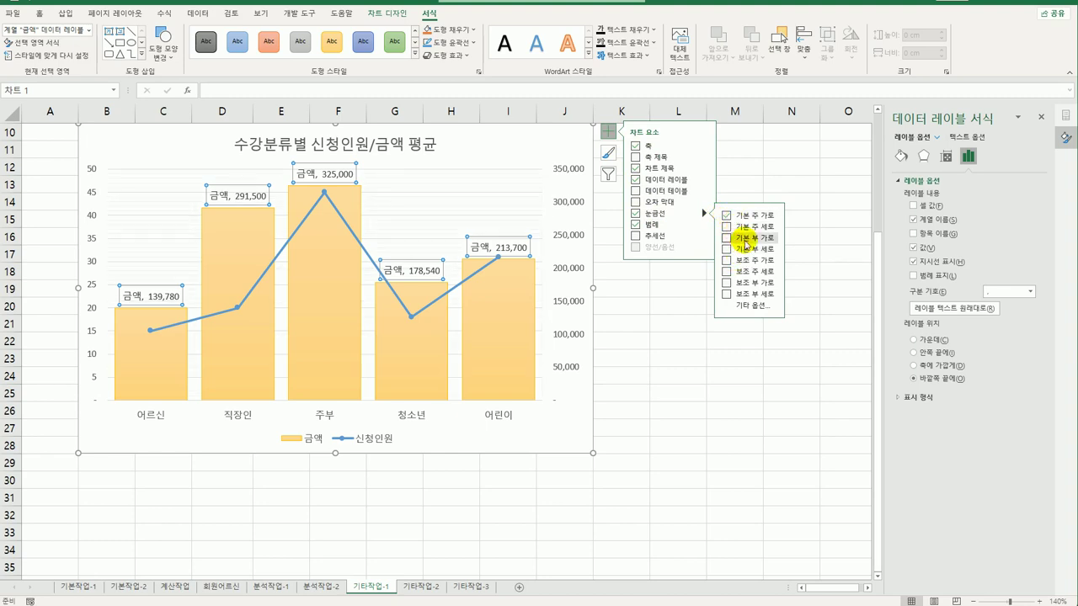
left_click(725, 239)
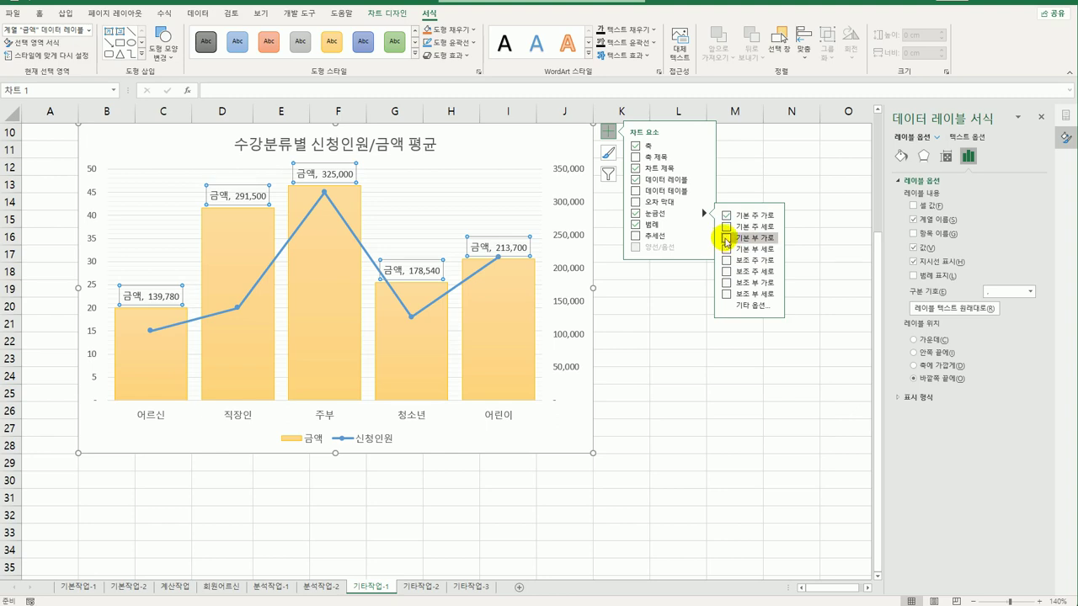
left_click(387, 14)
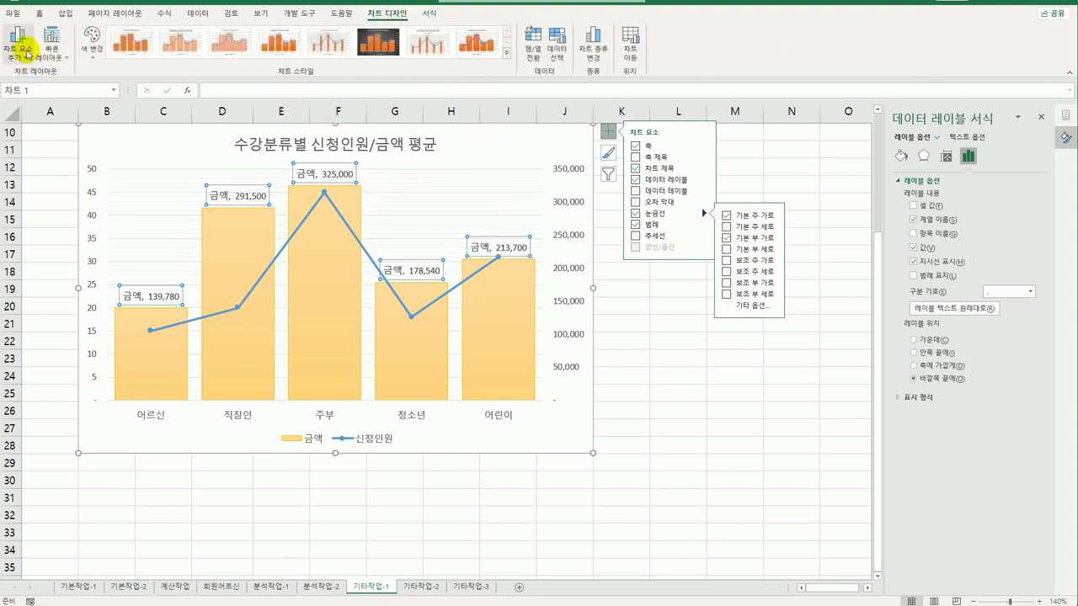
left_click(17, 43)
mouse_move(68, 168)
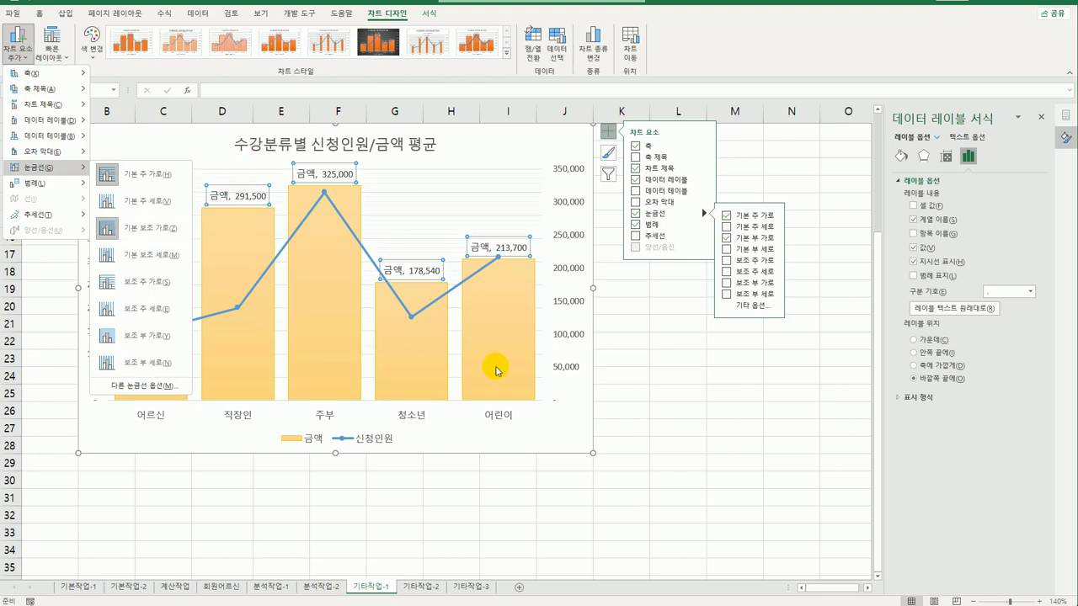
key("Escape")
key("Escape")
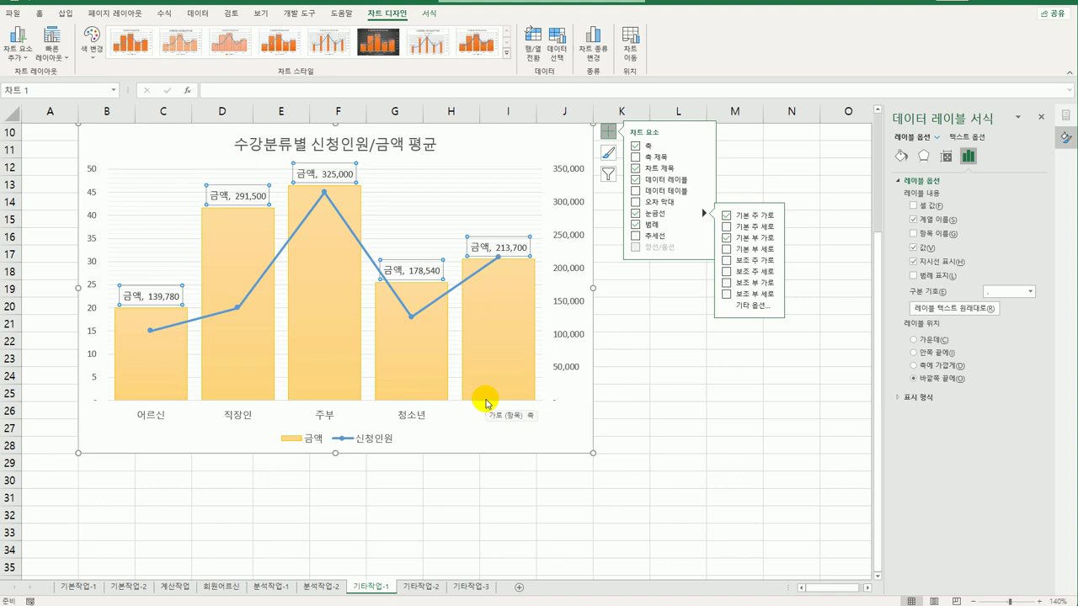
Make the horizontal axis cross at the primary vertical axis's maximum value (축의 최대값) and place the legend at 오른쪽.
left_click(92, 239)
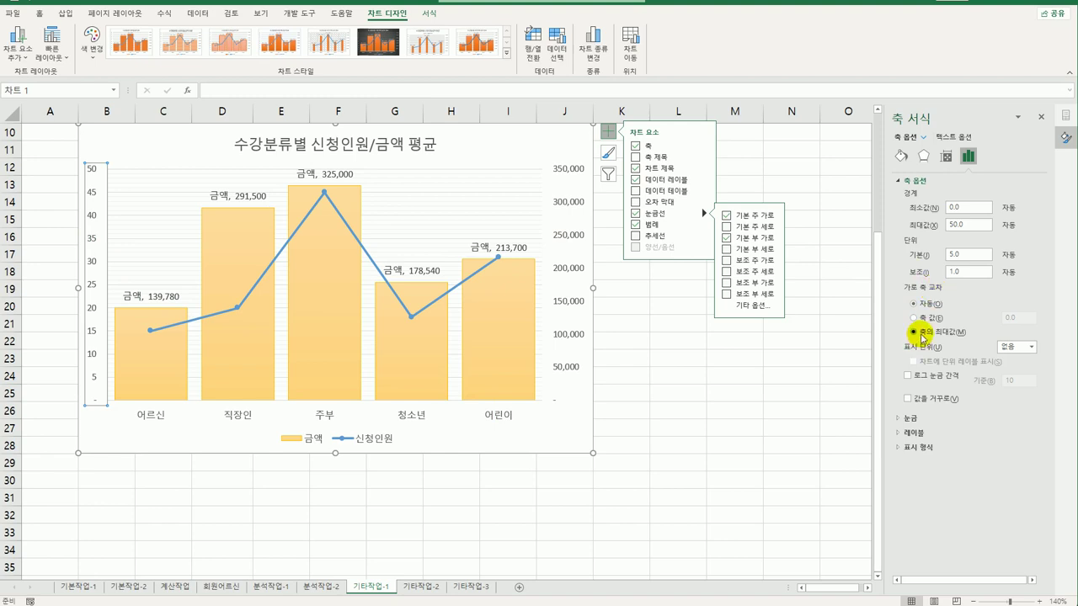
left_click(915, 332)
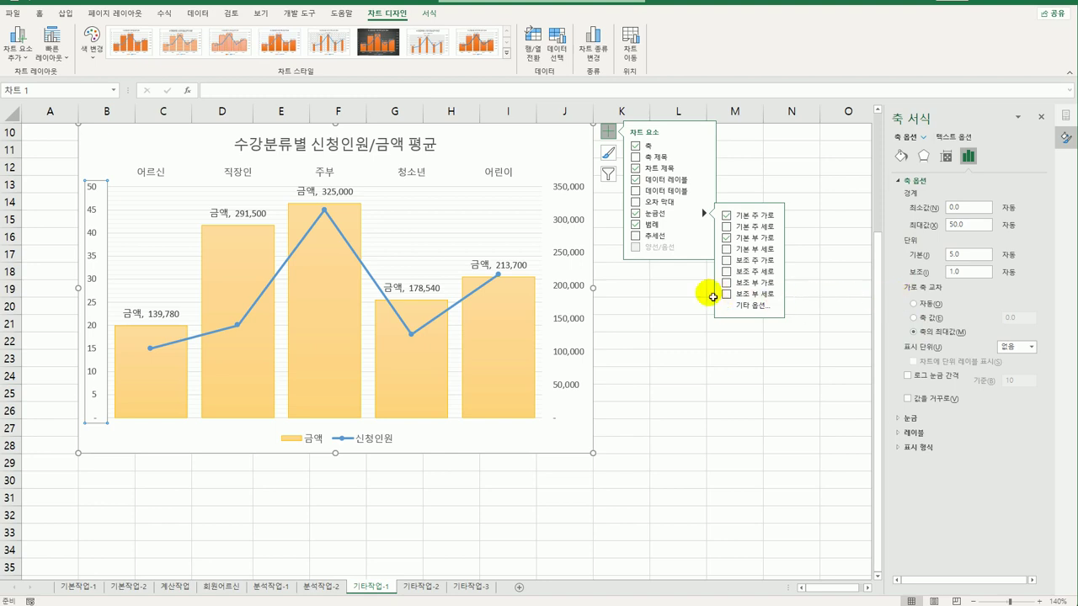
mouse_move(704, 226)
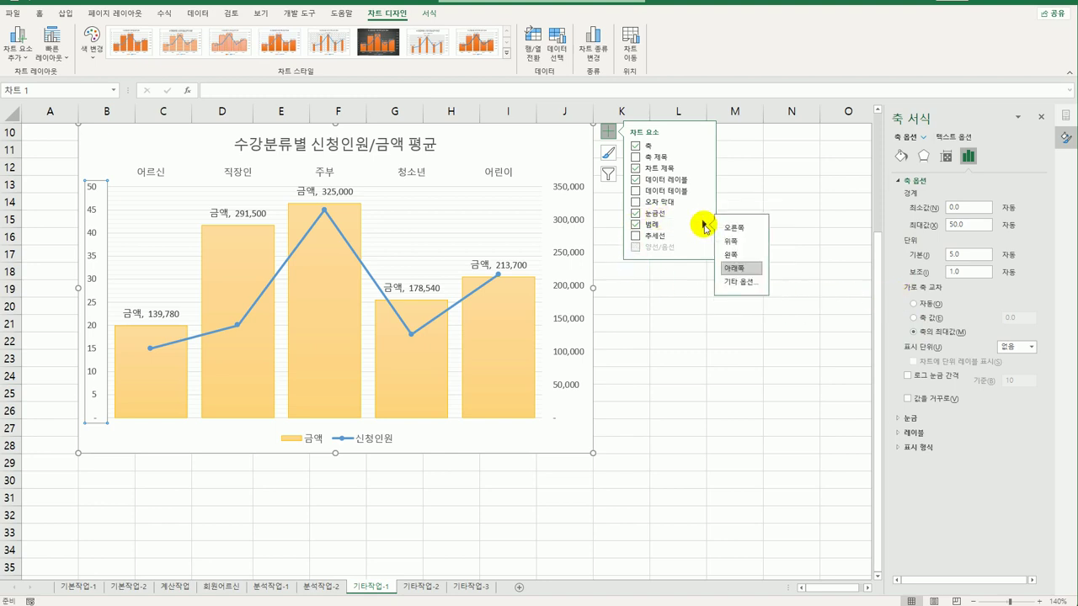
left_click(734, 228)
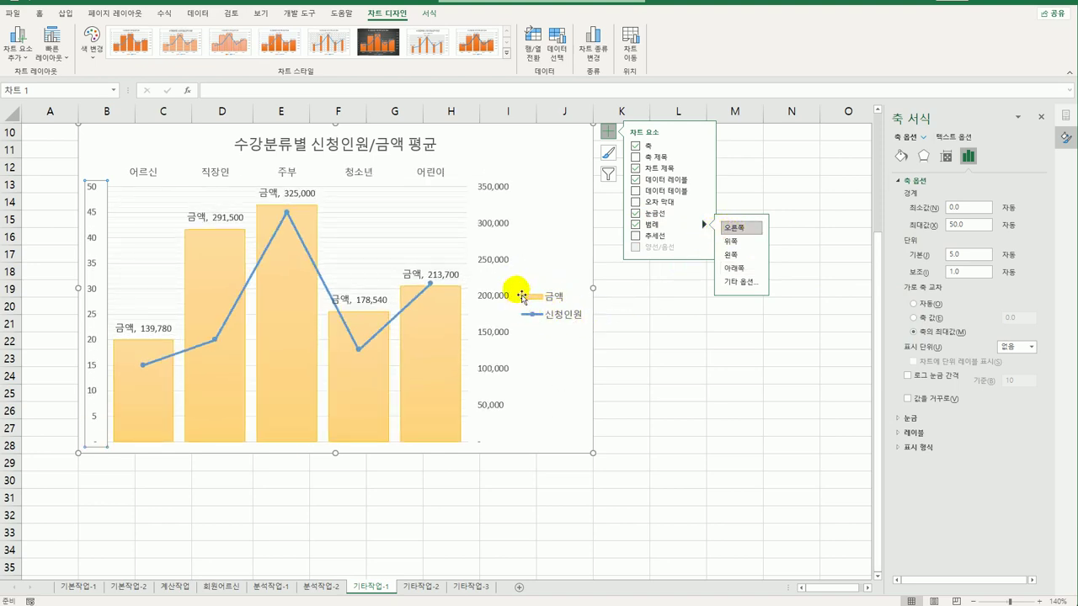
Give the chart area's border rounded corners (둥근 모서리).
left_click(567, 150)
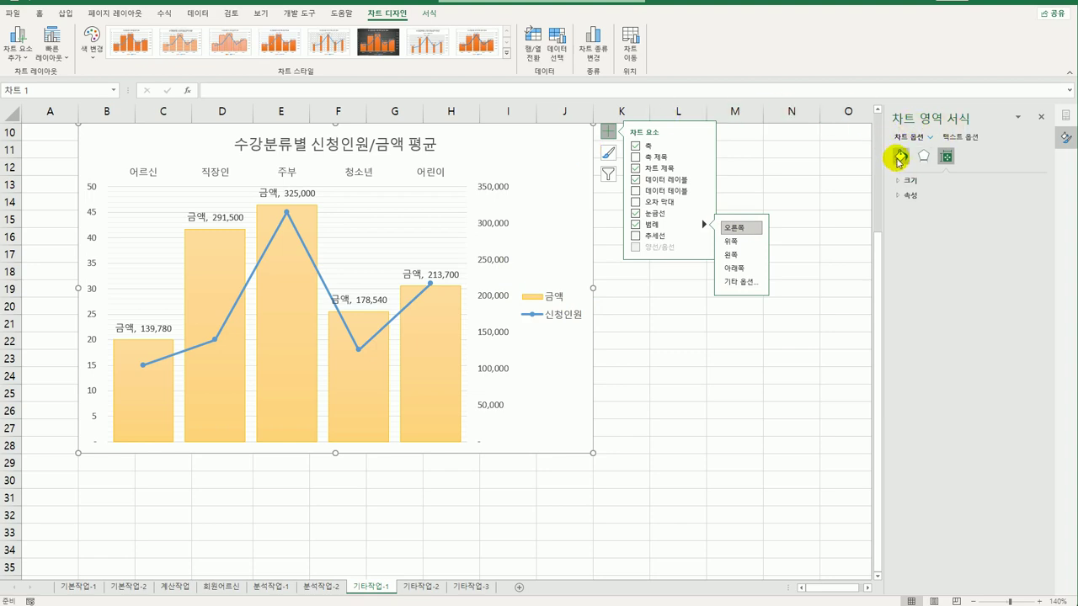
left_click(898, 158)
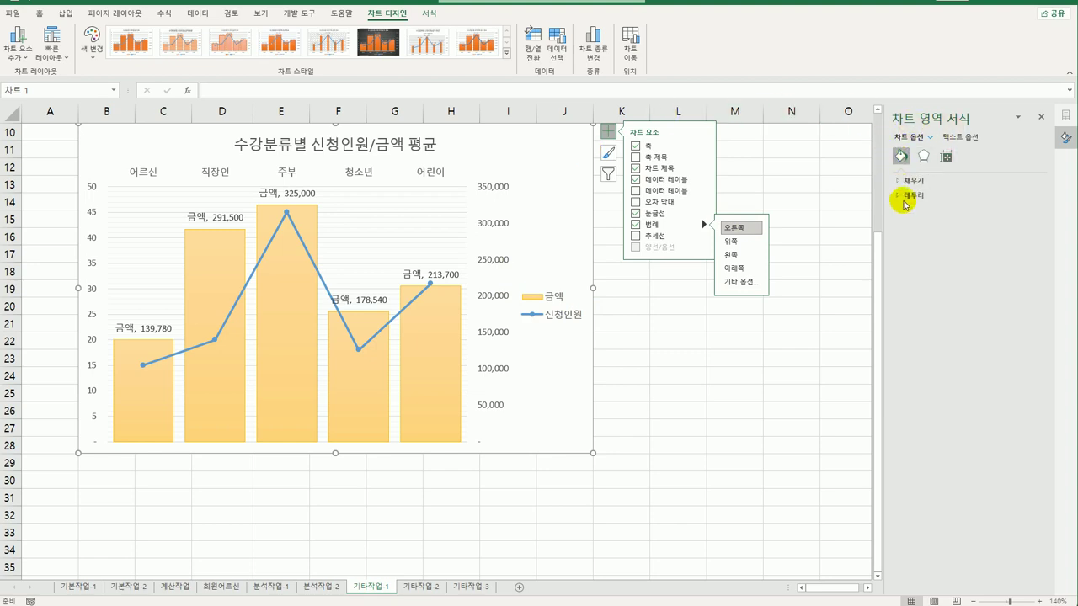
left_click(905, 196)
left_click(925, 465)
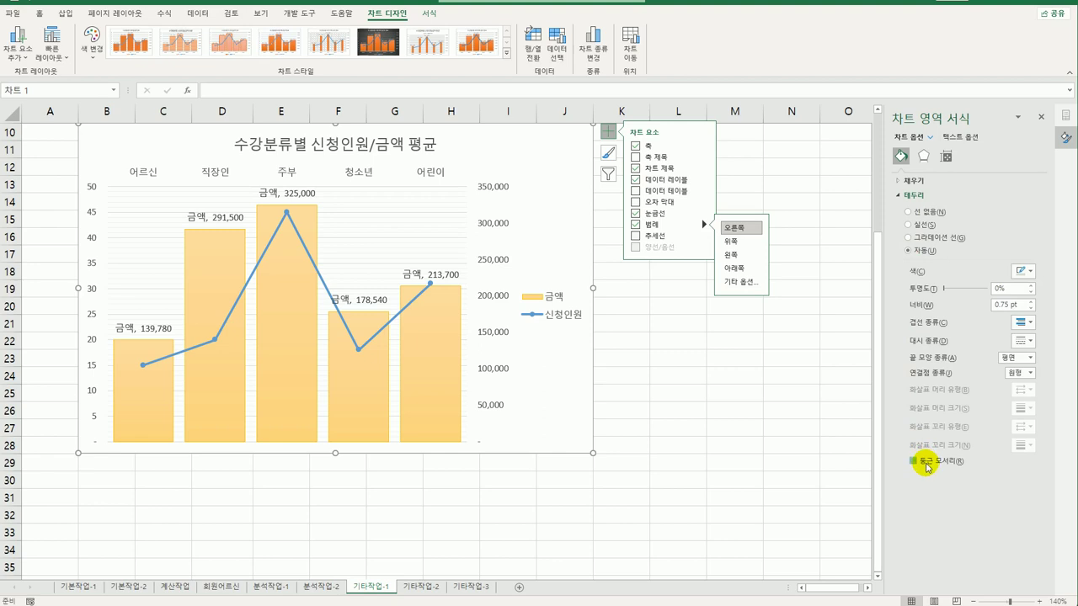
left_click(757, 466)
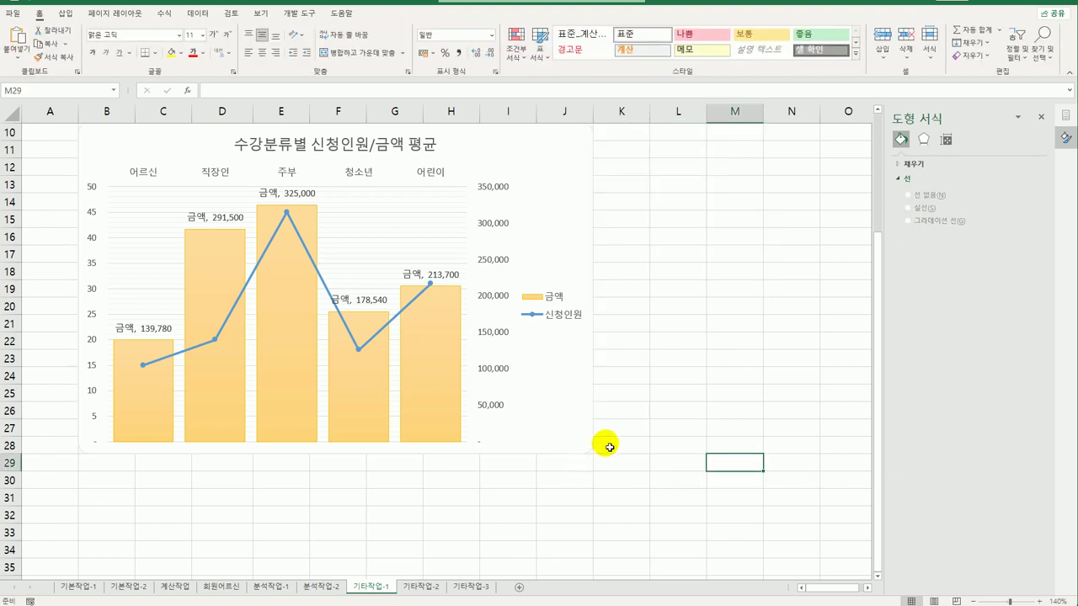
left_click(643, 392)
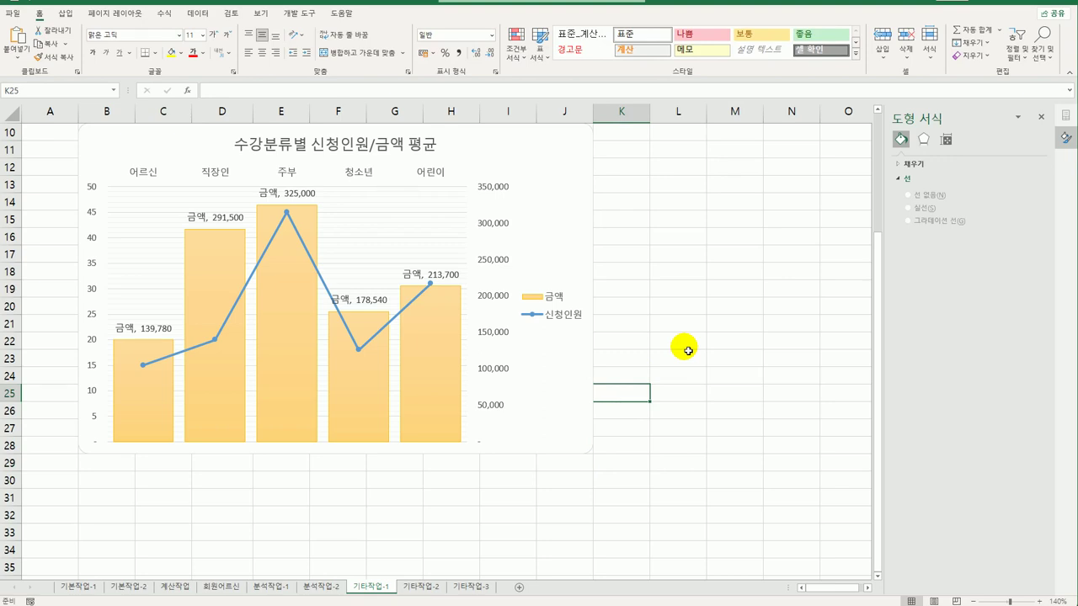
On the 기타작업-2 sheet, draw a form-control button (단추) covering cells I3:J4.
left_click(689, 350)
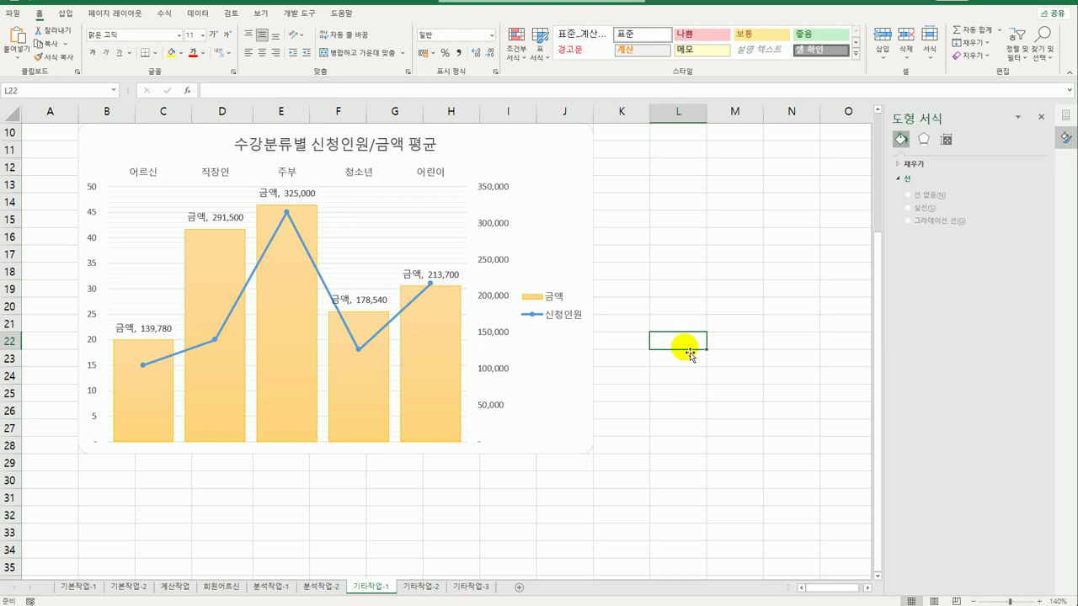
left_click(411, 589)
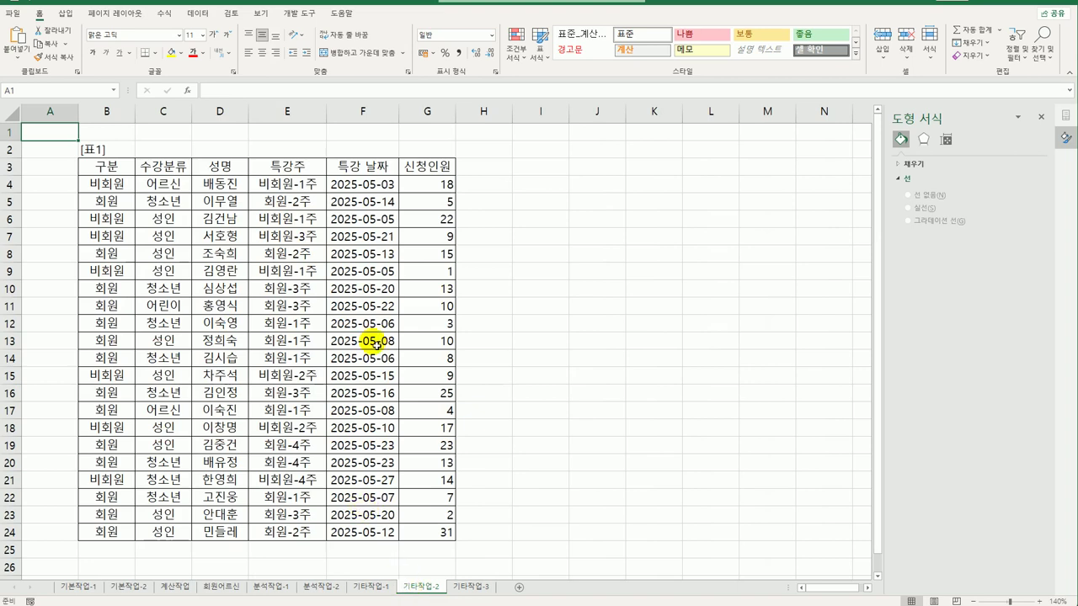
left_click(299, 13)
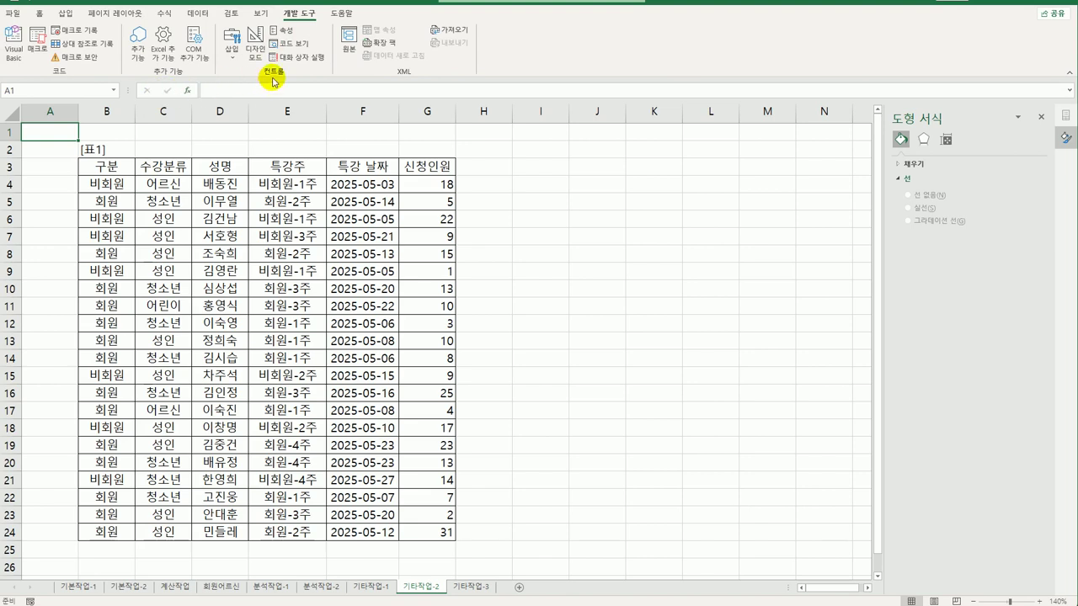
left_click(232, 50)
left_click(227, 86)
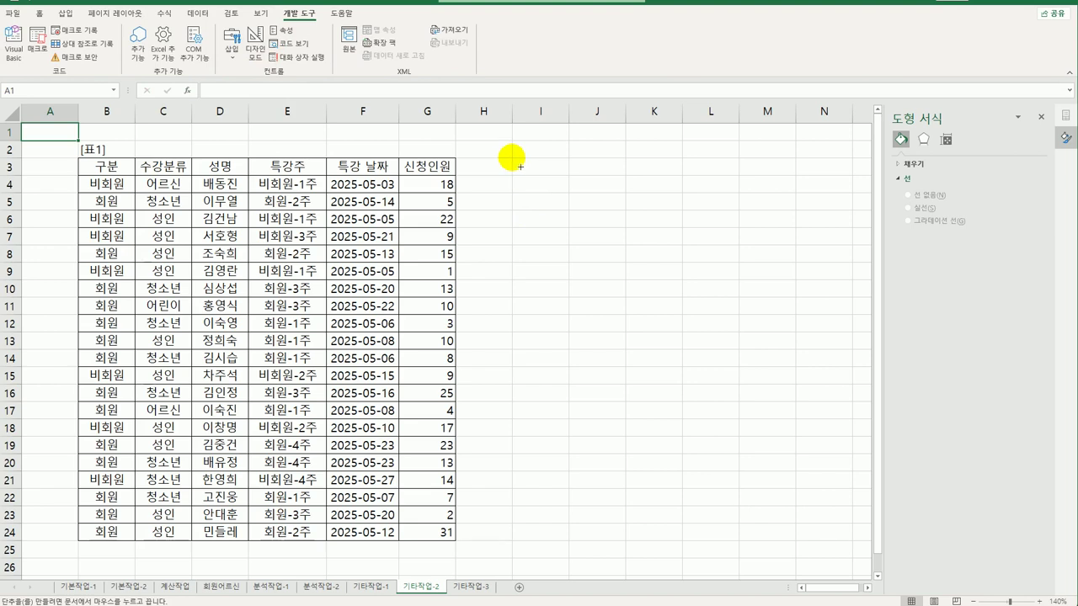
mouse_move(513, 159)
left_mouse_down()
mouse_move(556, 159)
mouse_move(619, 183)
left_mouse_up()
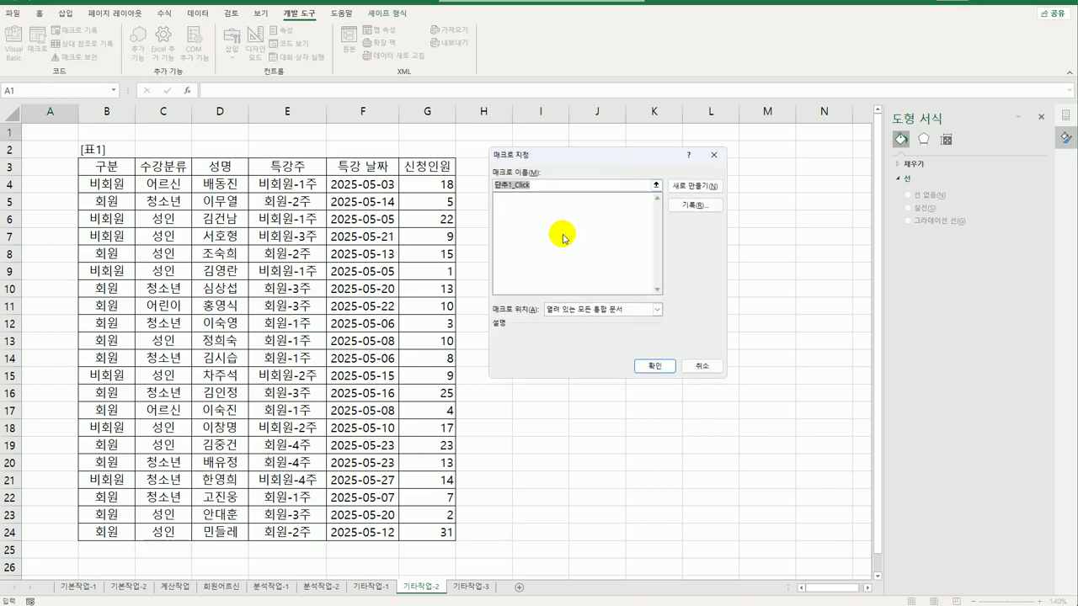
Name the button's macro 수업장소 and start recording it in the current workbook (현재 통합 문서).
type("a")
key("BackSpace")
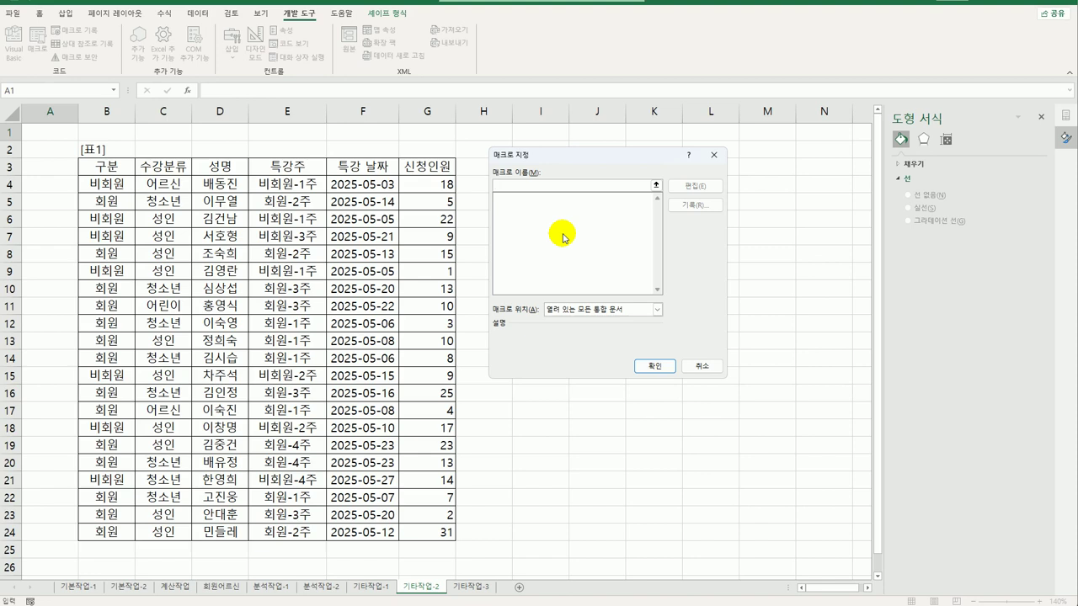
type("수업지장ㅅ")
left_click(668, 205)
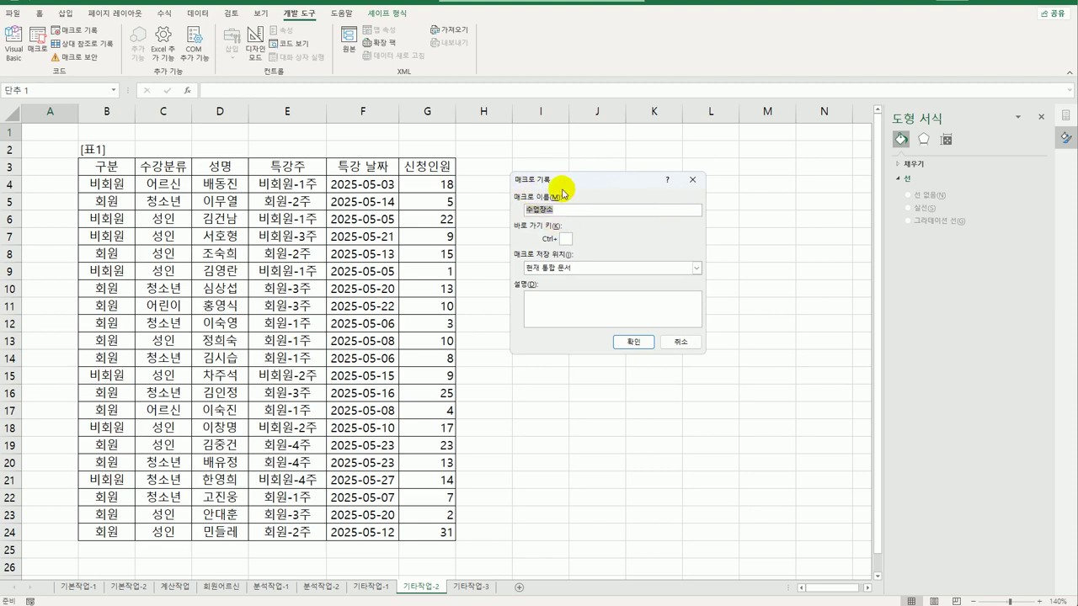
left_click(627, 344)
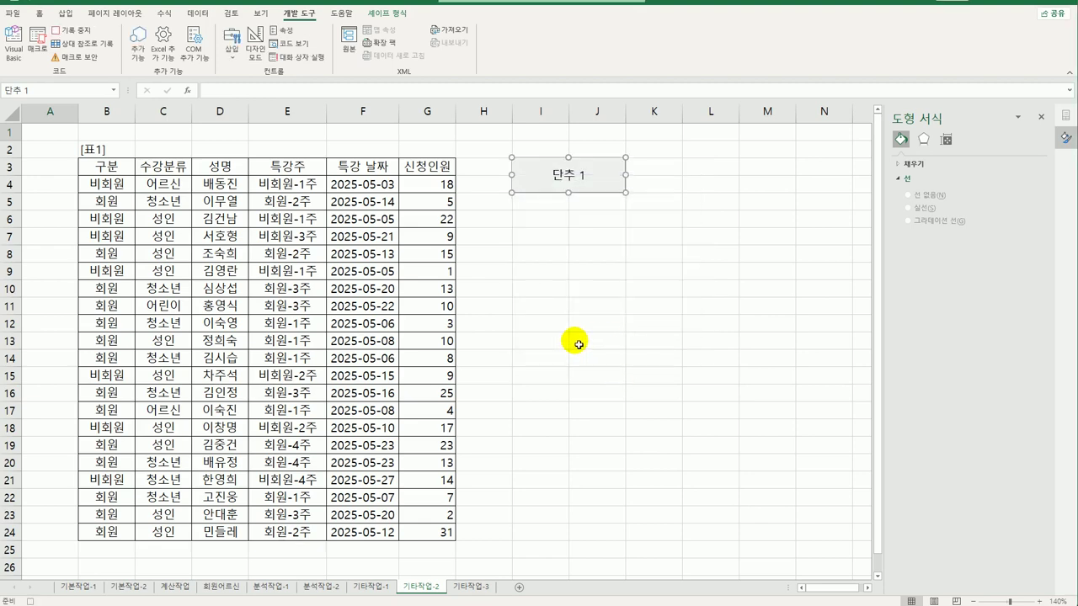
Select G4:G24 and enter [>=20]"A관"* 0 as the first section of a custom number format (사용자 지정).
left_click_drag(425, 185, 441, 533)
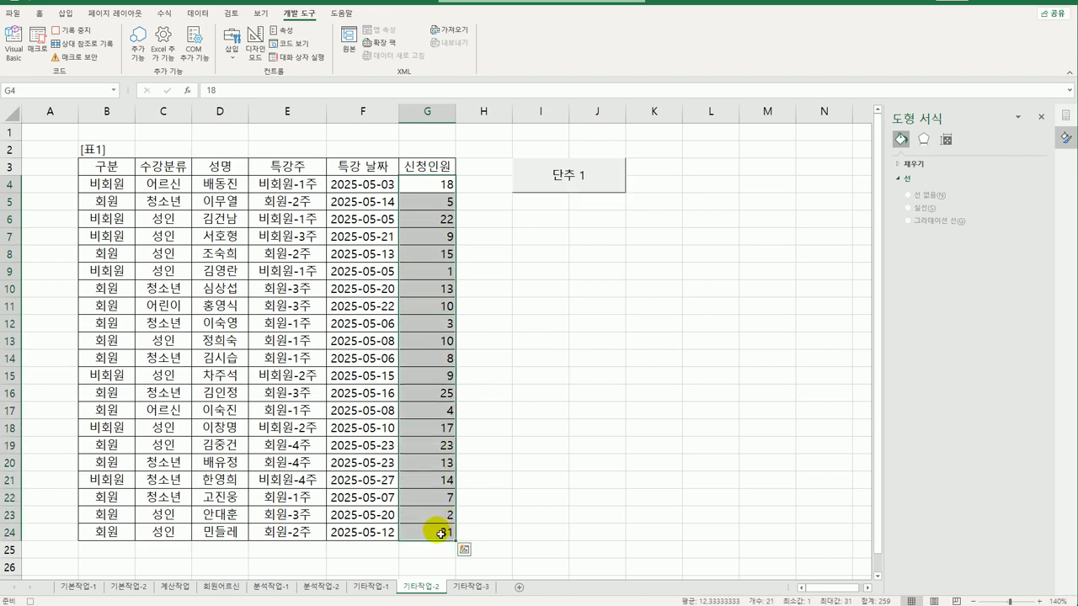
right_click(426, 178)
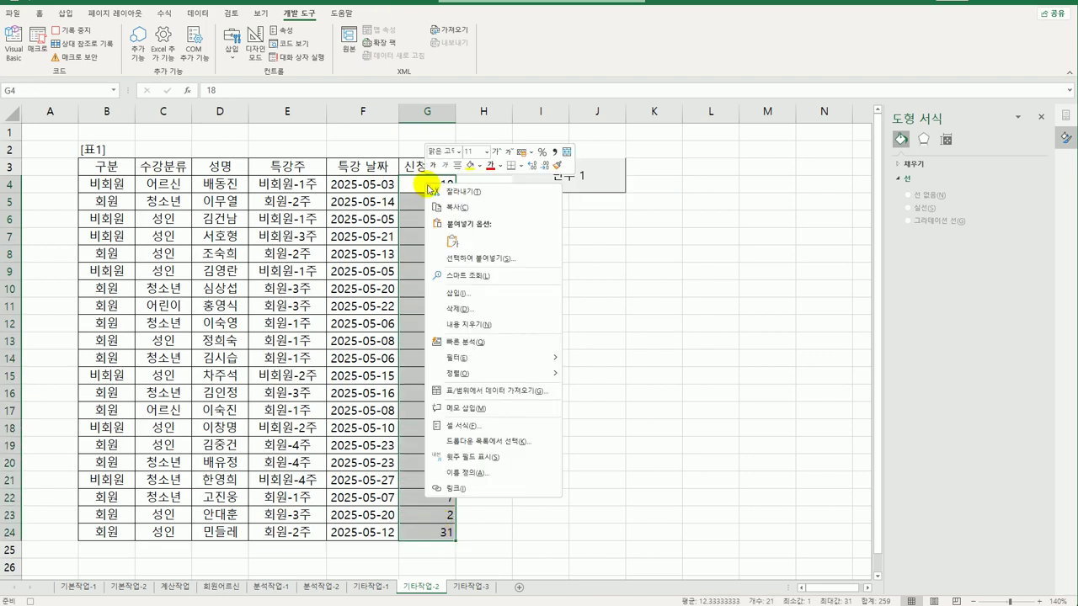
left_click(506, 435)
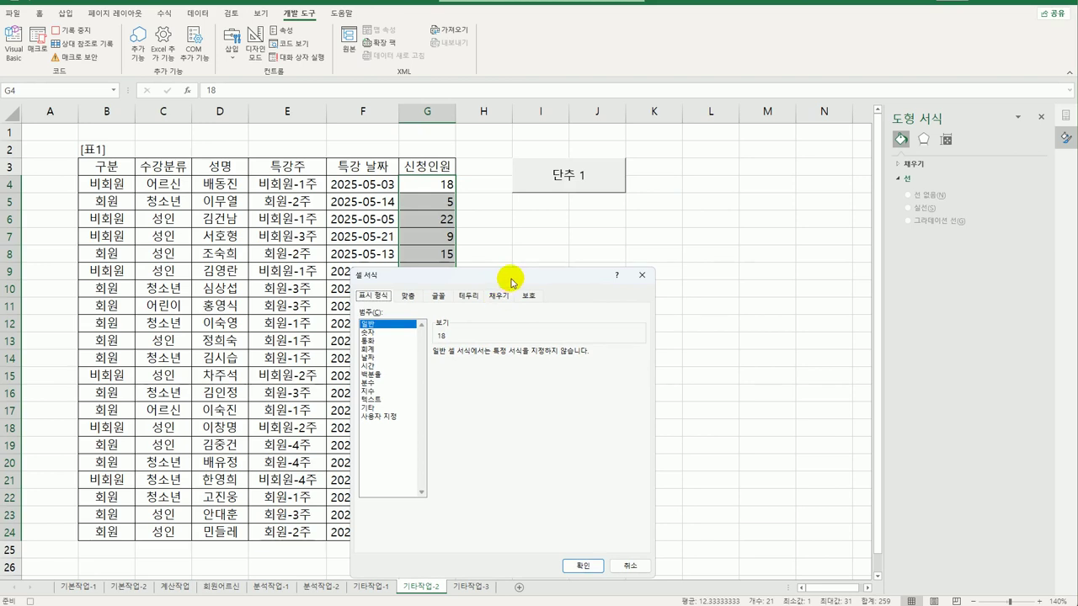
left_click(516, 358)
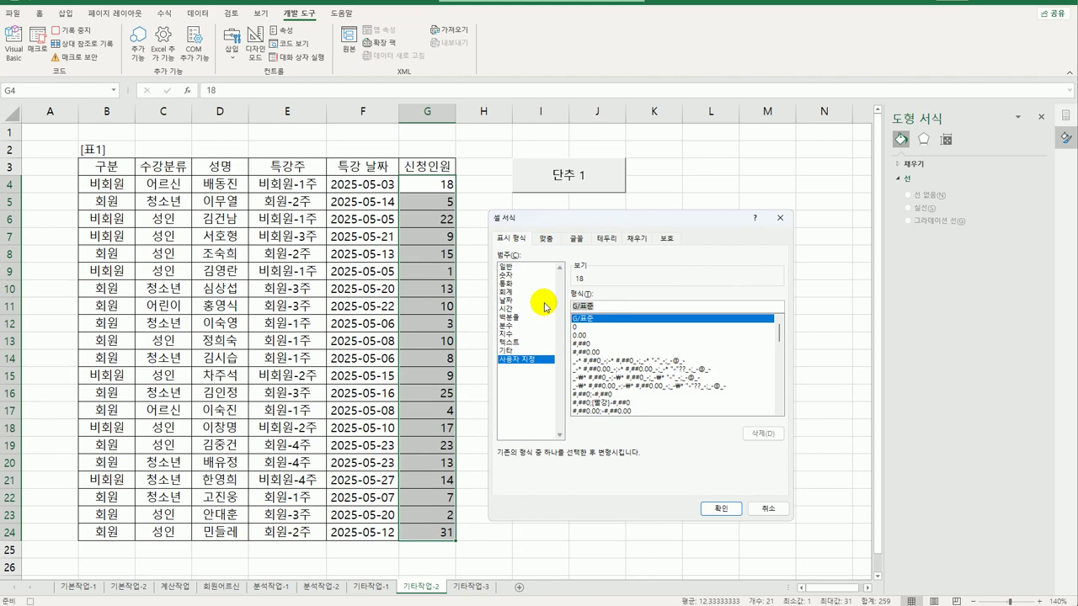
key("BackSpace")
type("[>=20]")
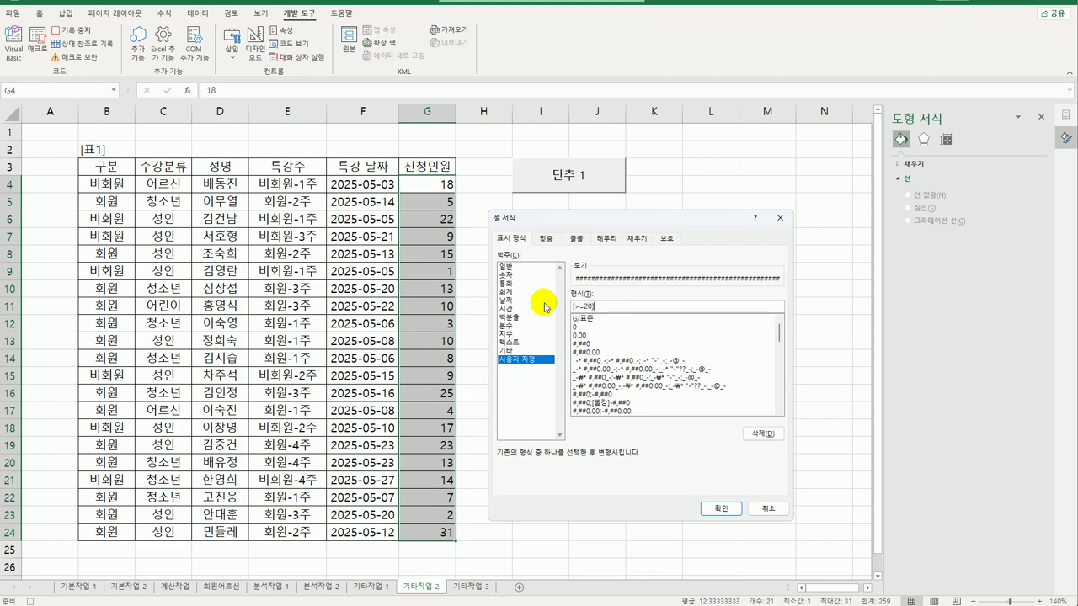
type("\"")
type("A")
type("등")
type("\"")
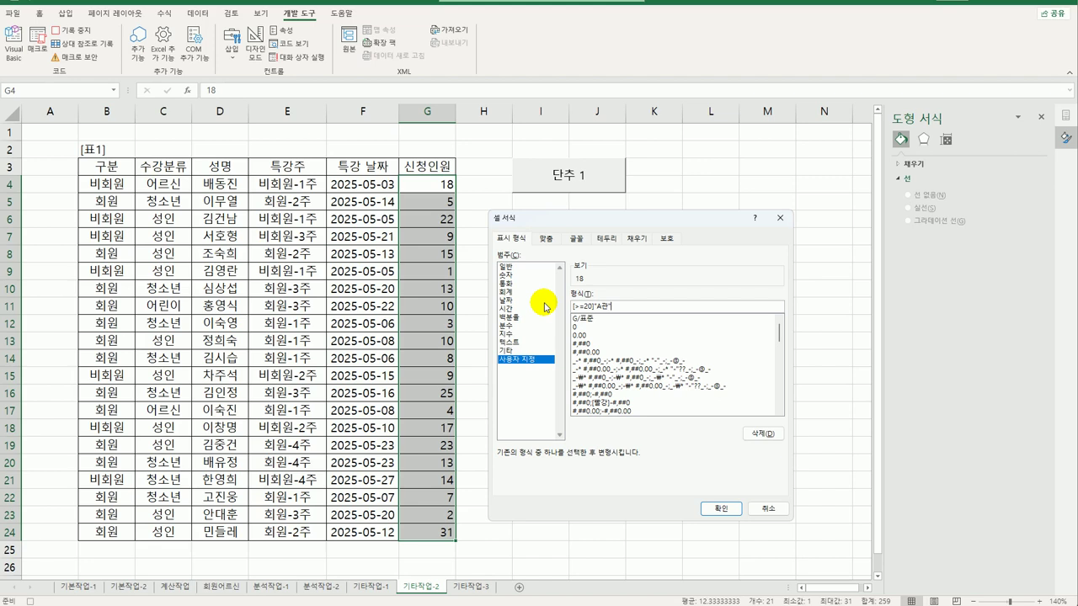
type("0")
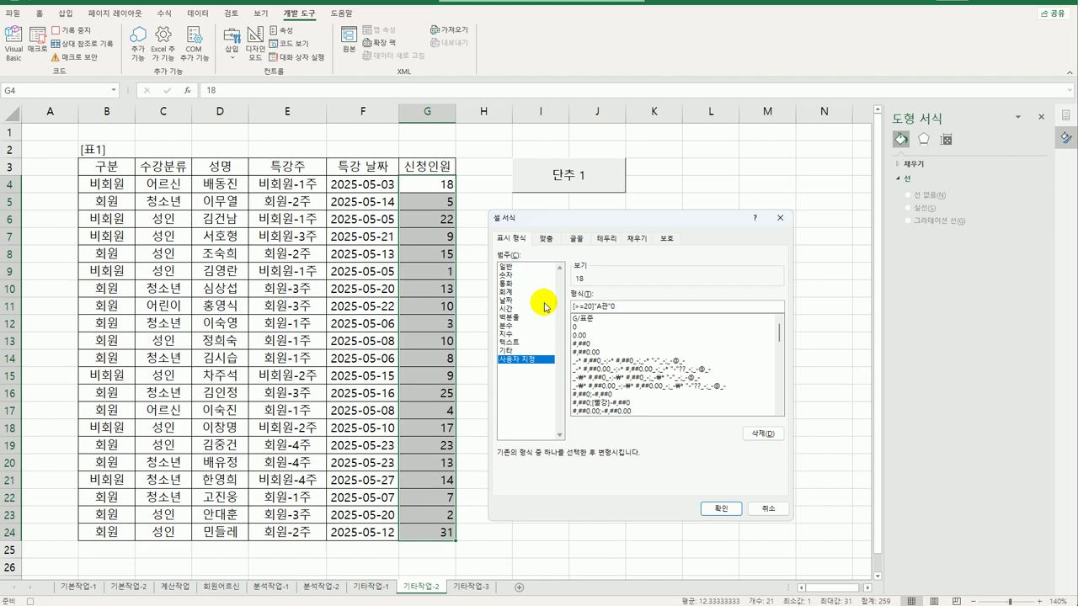
type("*")
left_click(639, 312)
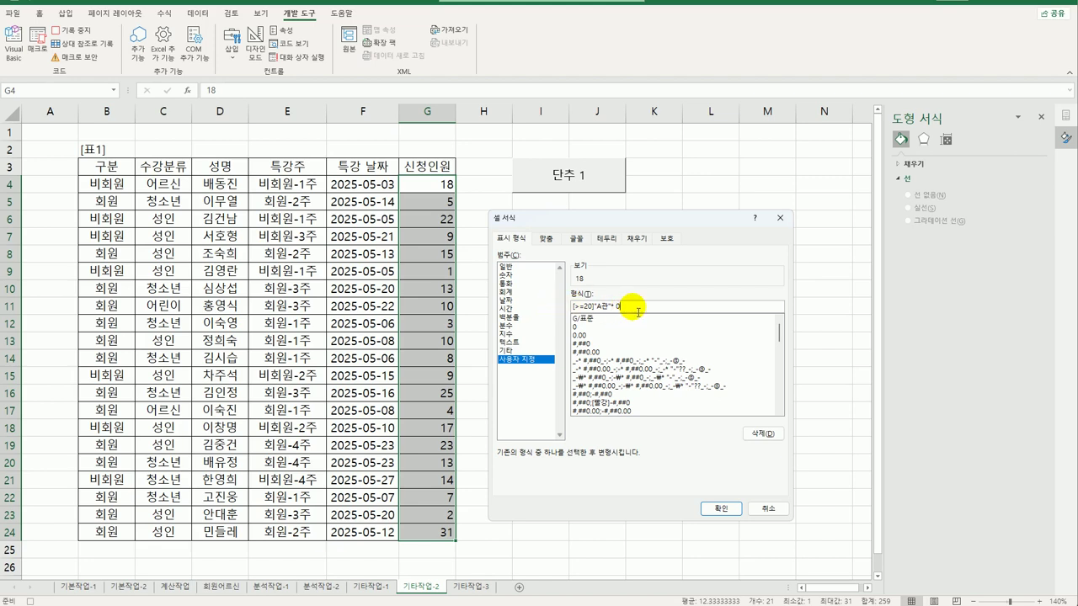
Append a second section, [>=10]"B관"* 0, to the custom number format, separated by a semicolon.
type(";")
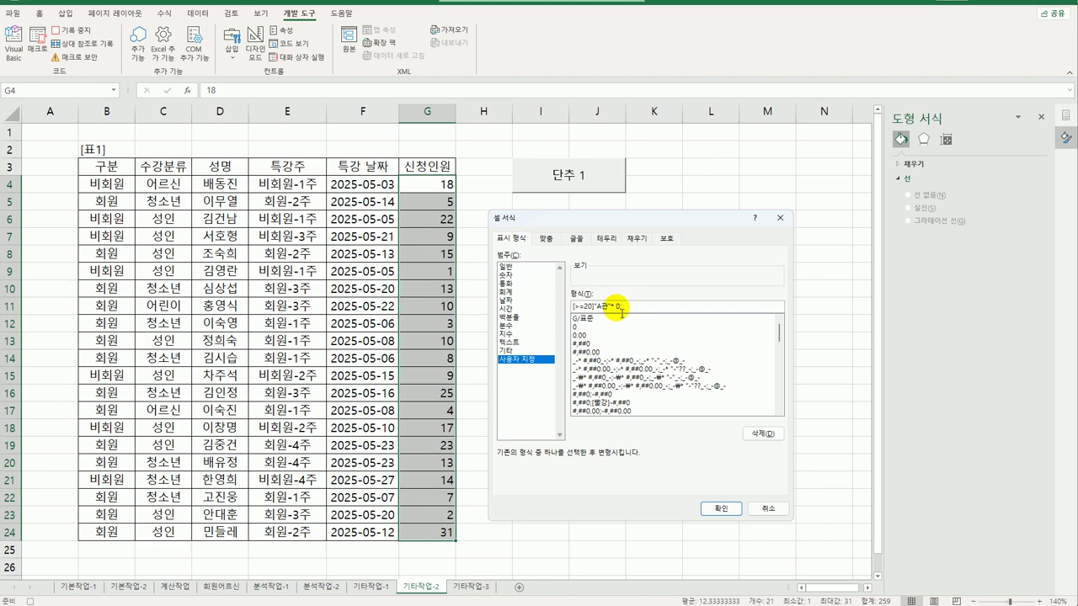
key("shift+Home")
left_click_drag(569, 306, 596, 306)
key("ctrl+c")
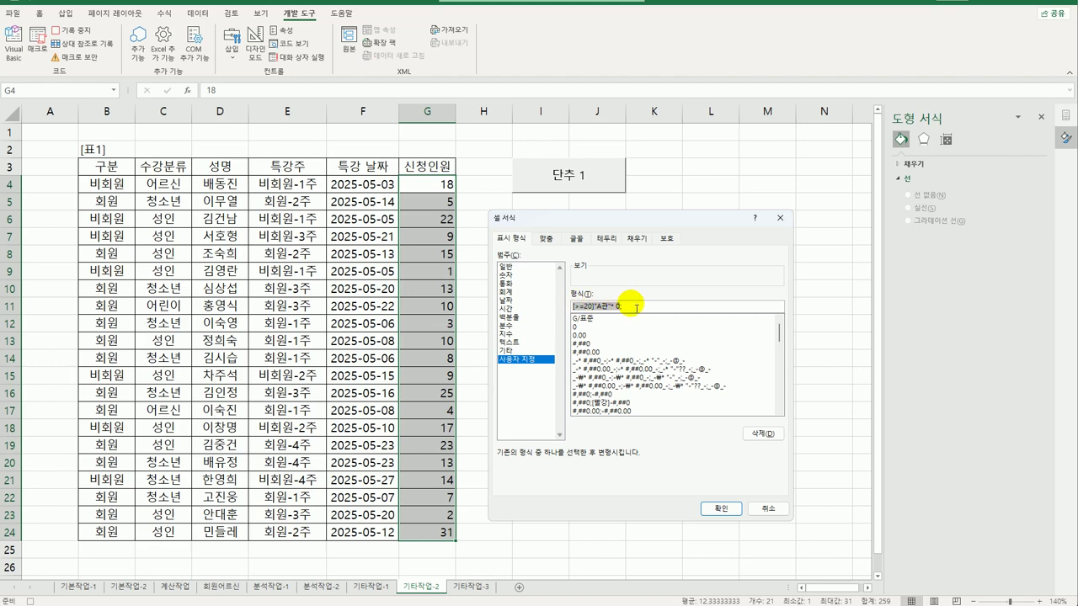
left_click(631, 306)
key("ctrl+v")
double_click(637, 306)
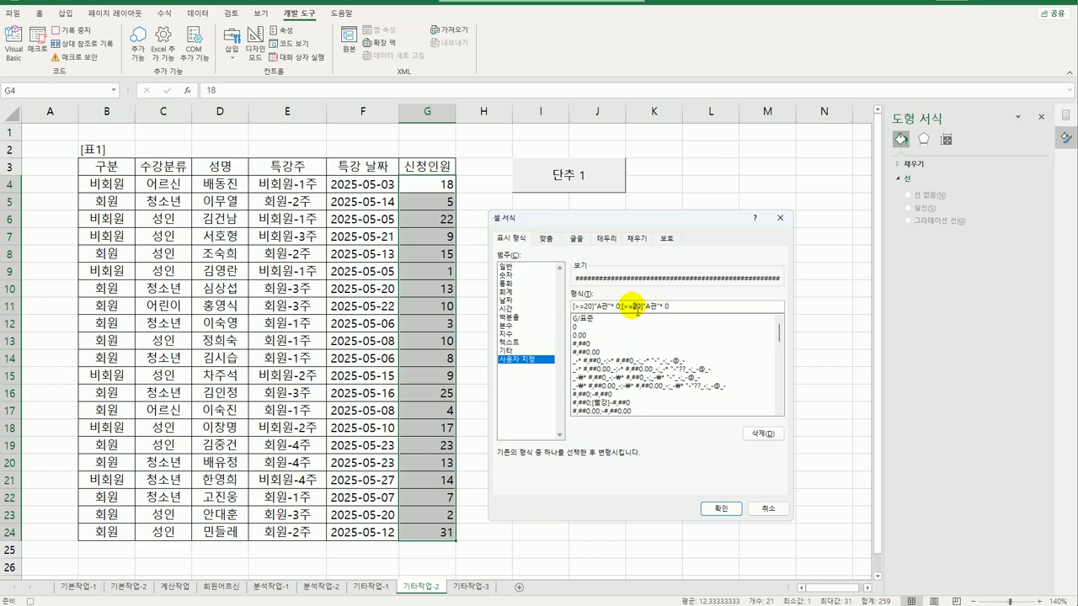
type("10")
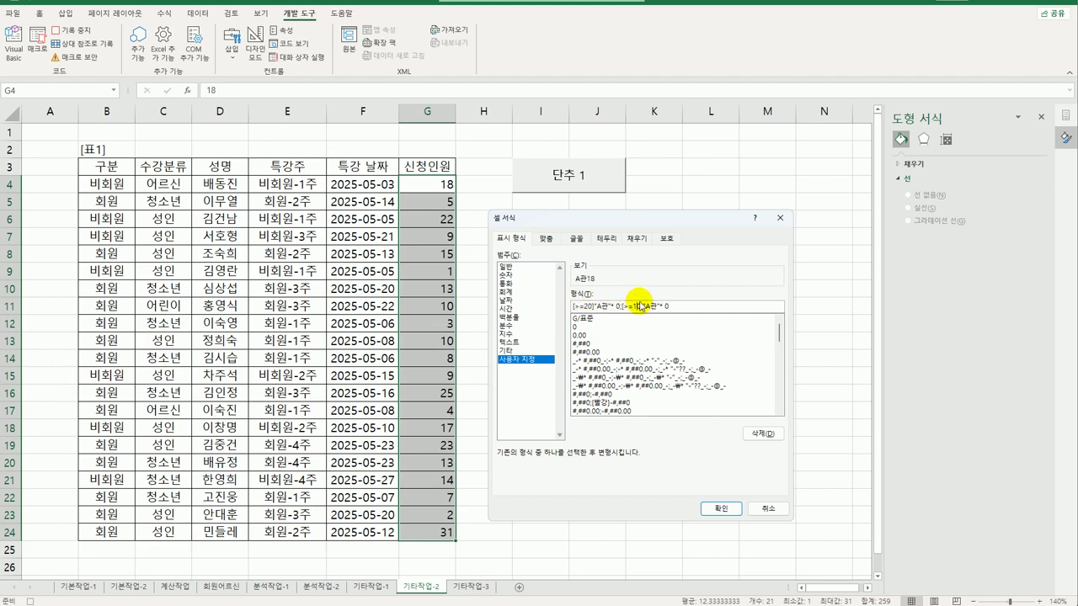
left_click_drag(643, 306, 651, 306)
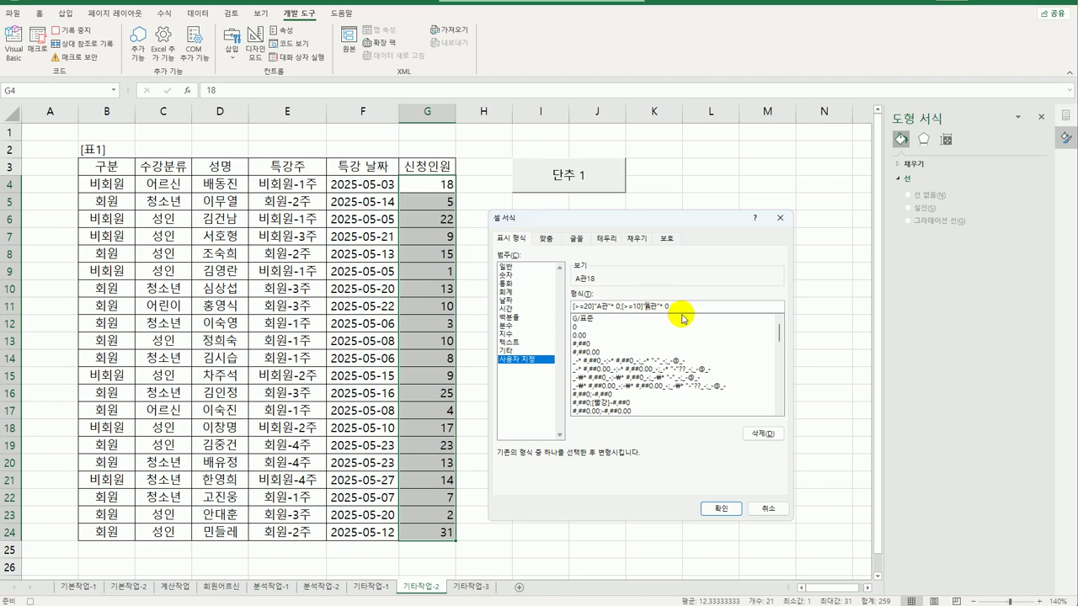
type("B")
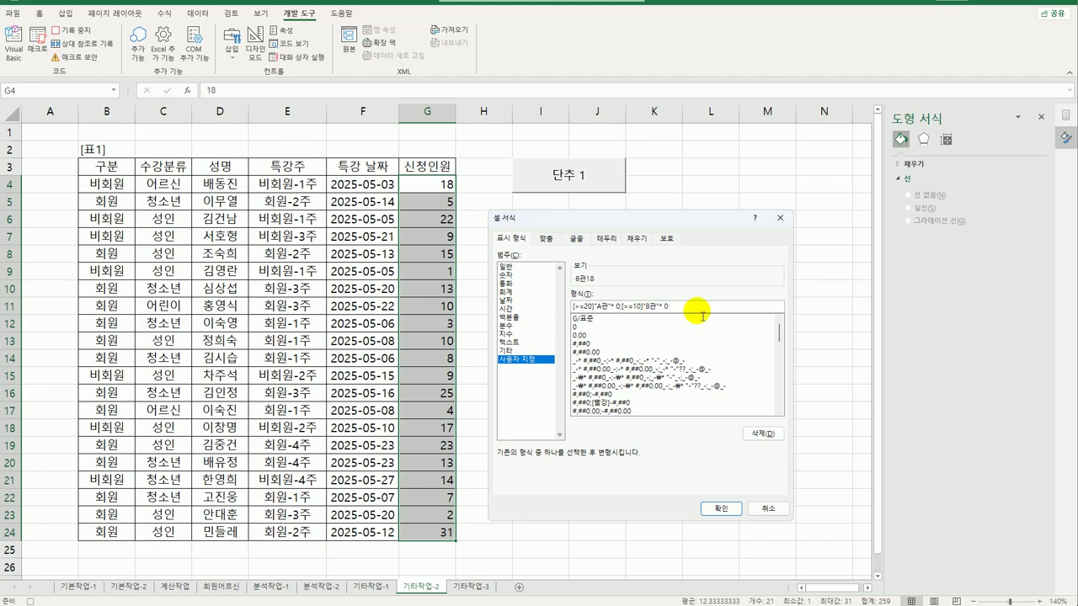
Append "C관"* 0 as the third section without a condition and apply the custom format to G4:G24.
left_click(699, 313)
key("ctrl+v")
left_click_drag(695, 312, 676, 310)
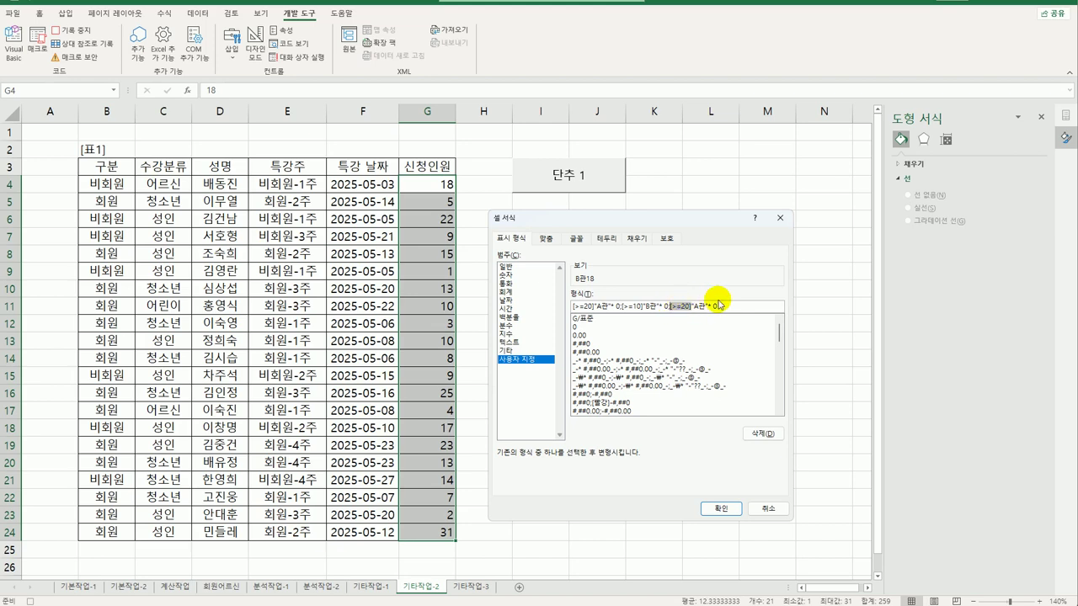
key("BackSpace")
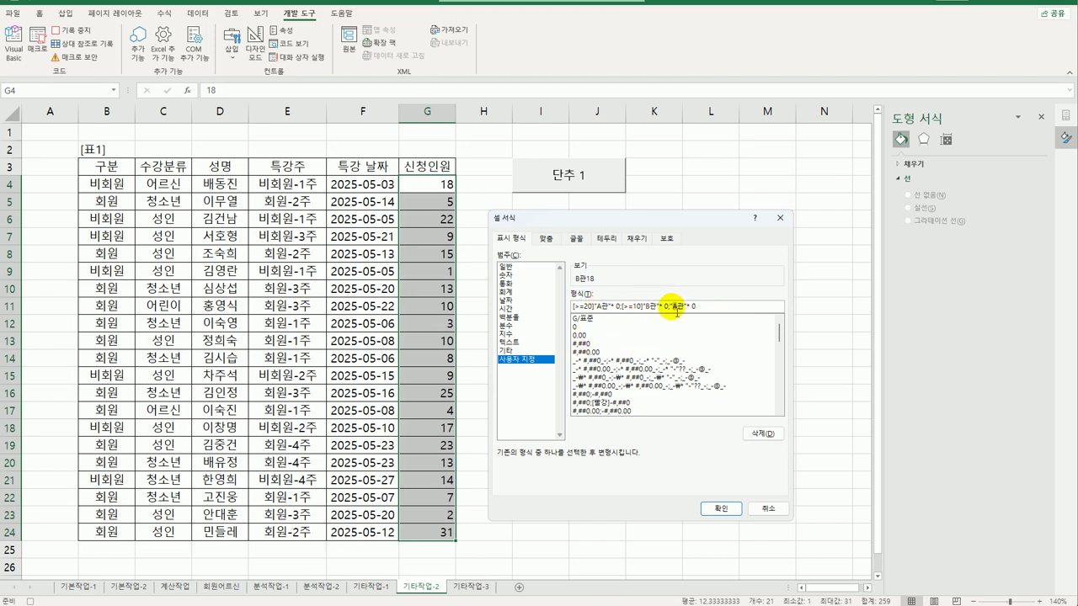
type("C")
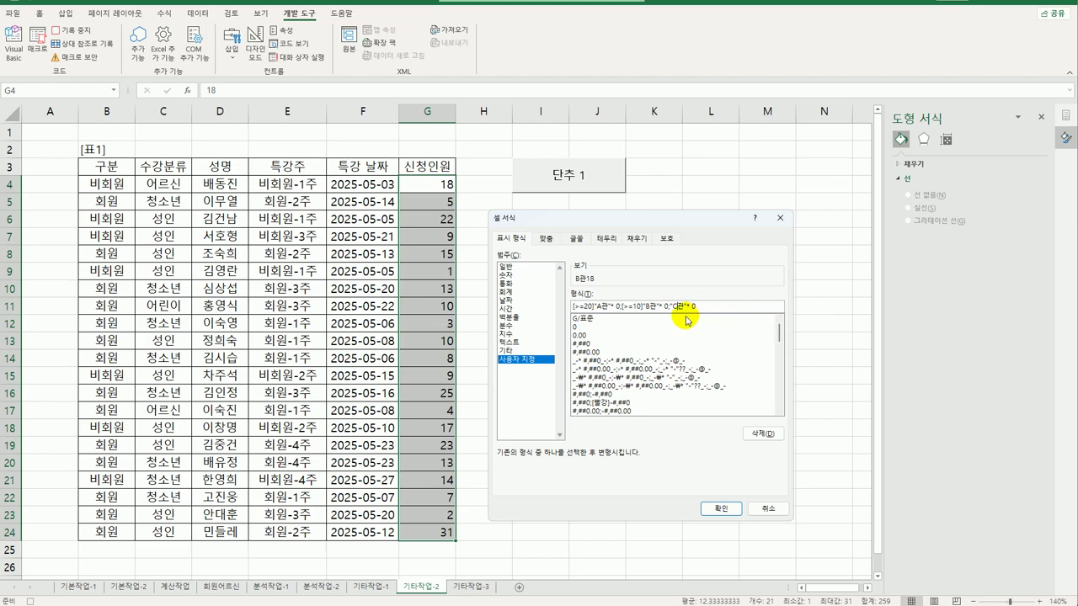
left_click(723, 510)
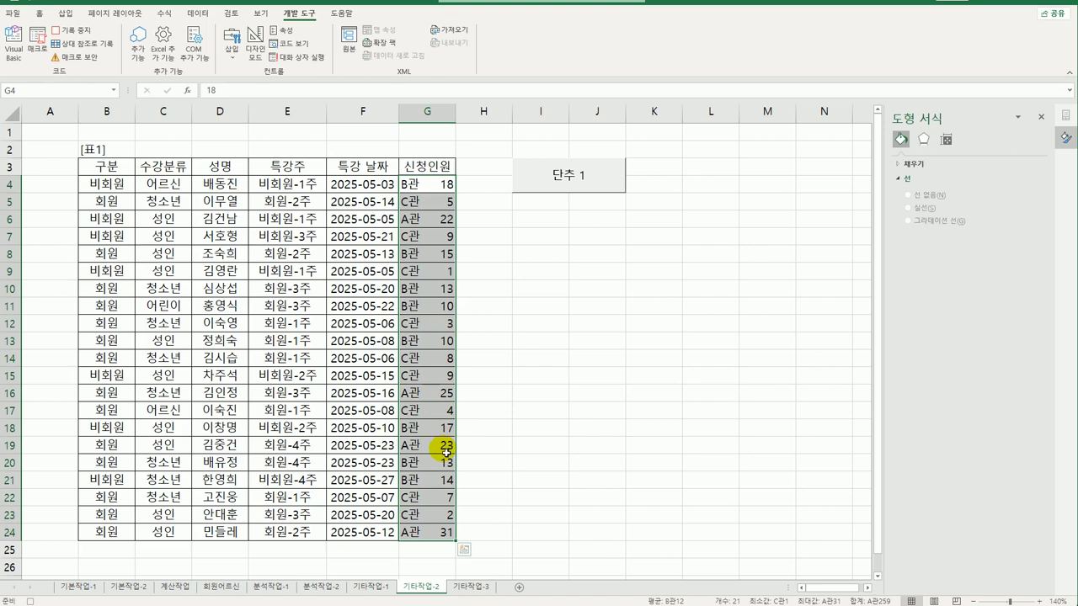
Stop the macro recording and change the button's label to 수업장소.
left_click(426, 182)
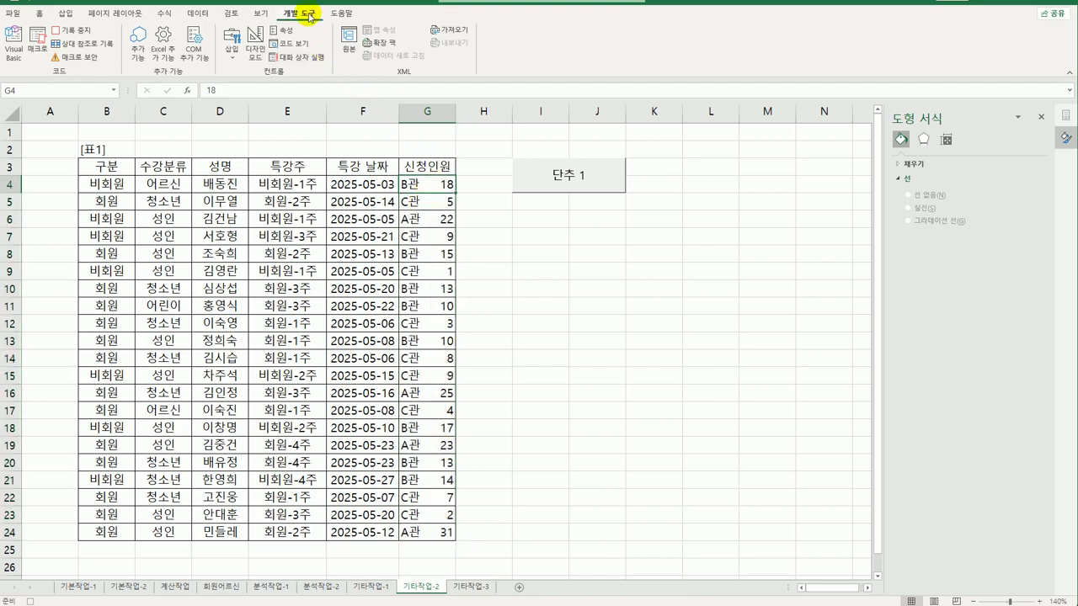
left_click(72, 31)
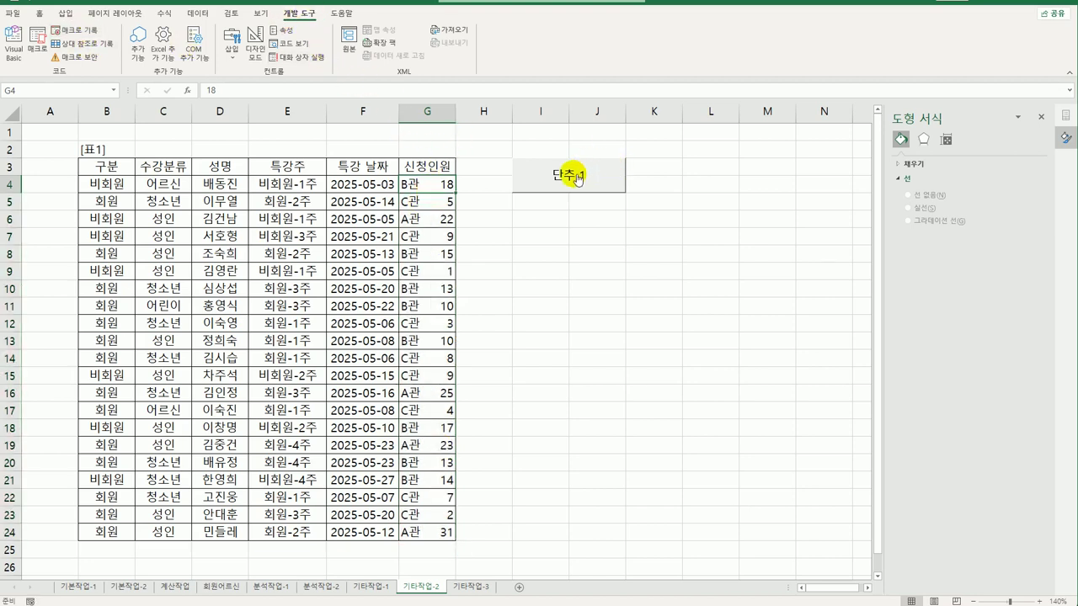
right_click(575, 174)
left_click(612, 239)
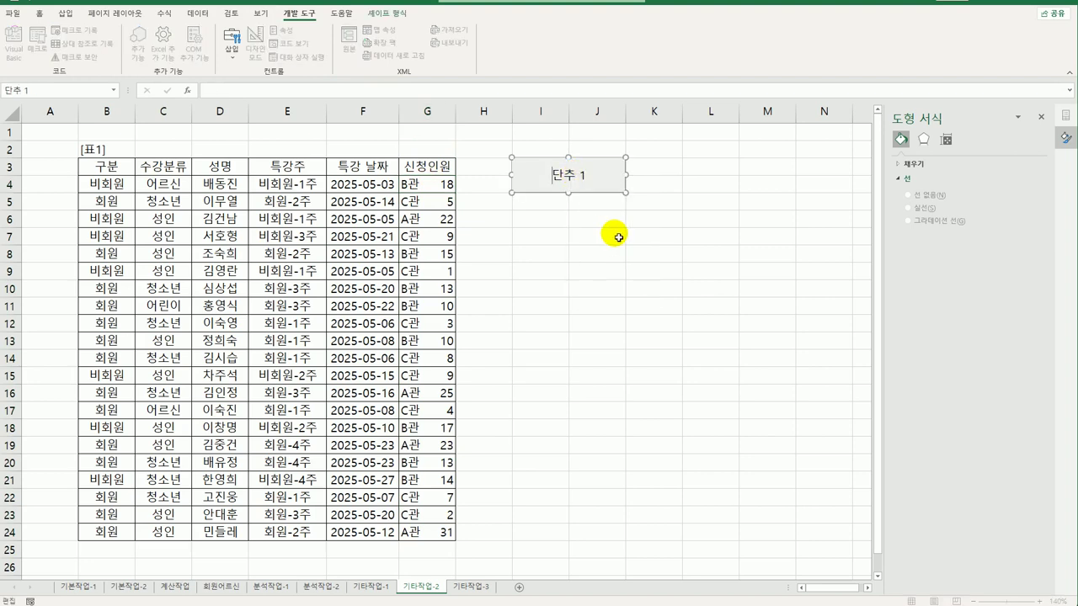
key("ctrl+a")
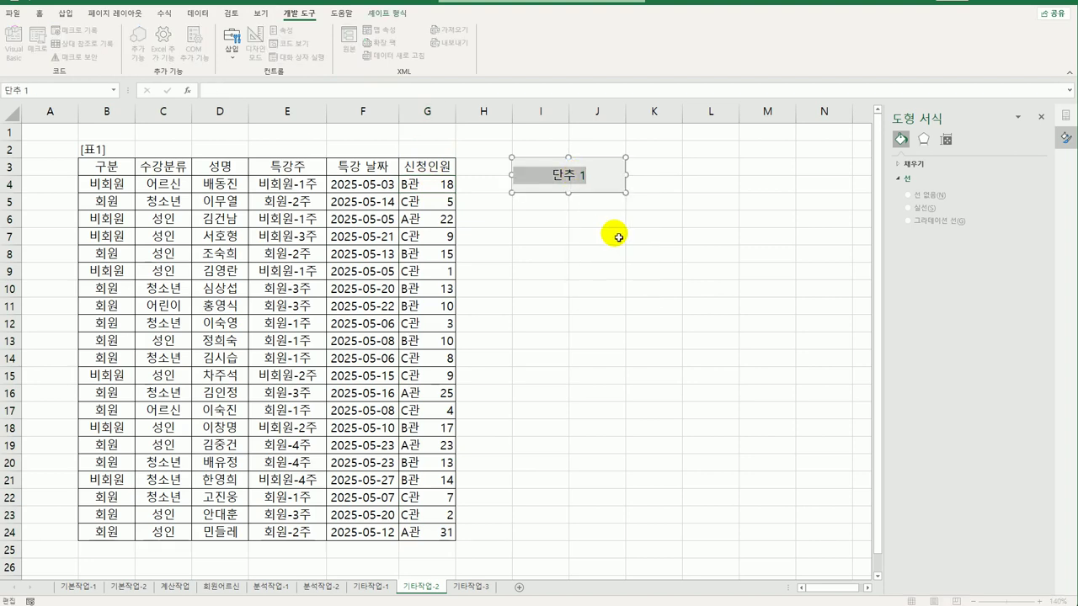
type("tmddls")
key("BackSpace")
key("BackSpace")
key("BackSpace")
key("BackSpace")
key("BackSpace")
key("BackSpace")
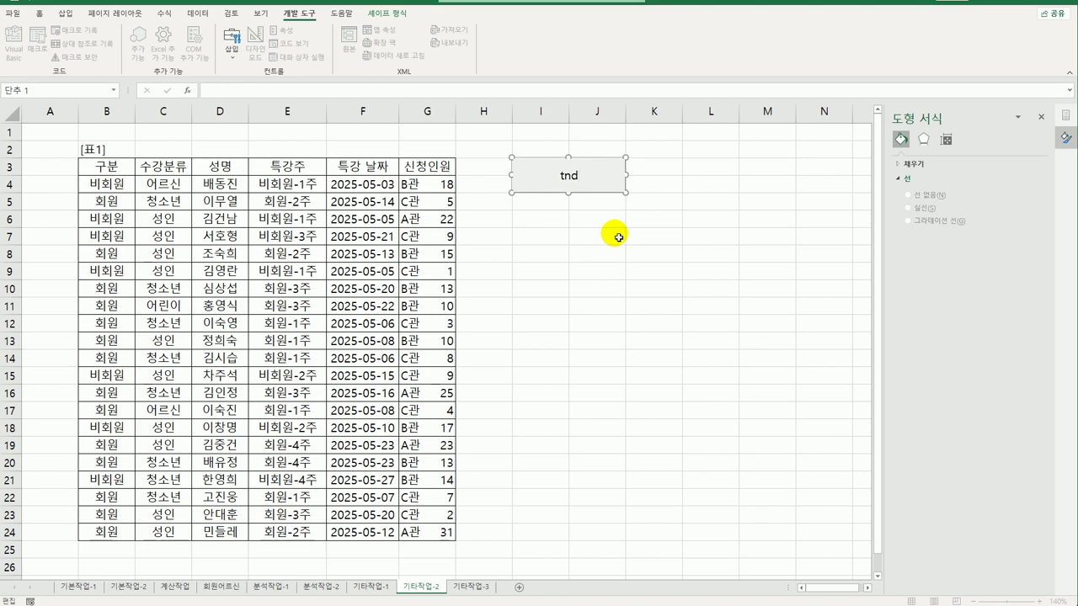
type("수업장ㅅㅗ")
left_click(634, 310)
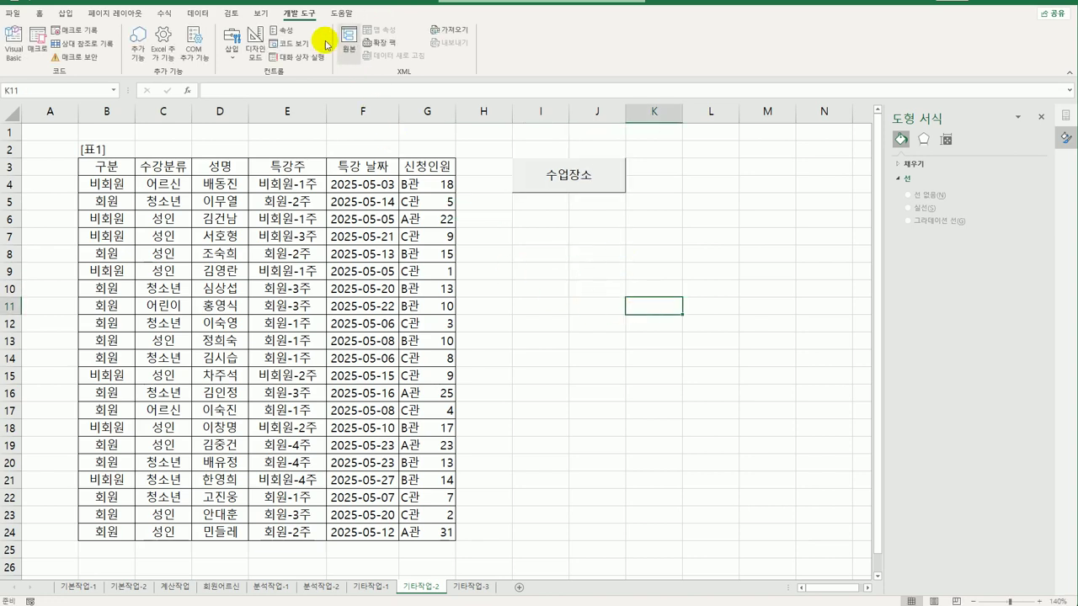
Draw a second form-control button (단추) below the 수업장소 button.
left_click(256, 57)
left_click(232, 38)
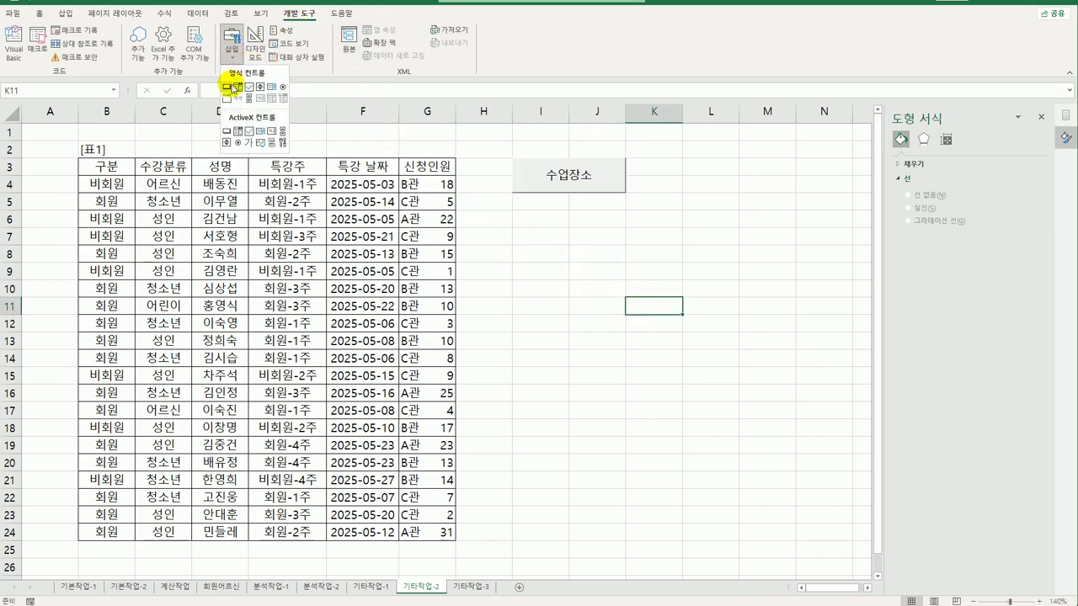
left_click(228, 88)
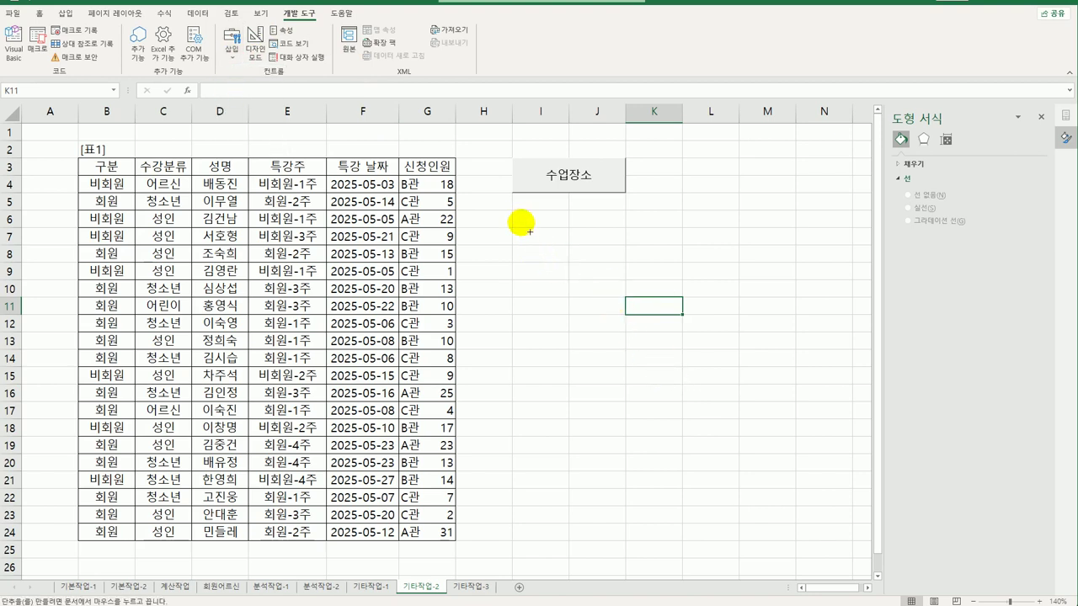
left_click_drag(549, 222, 645, 242)
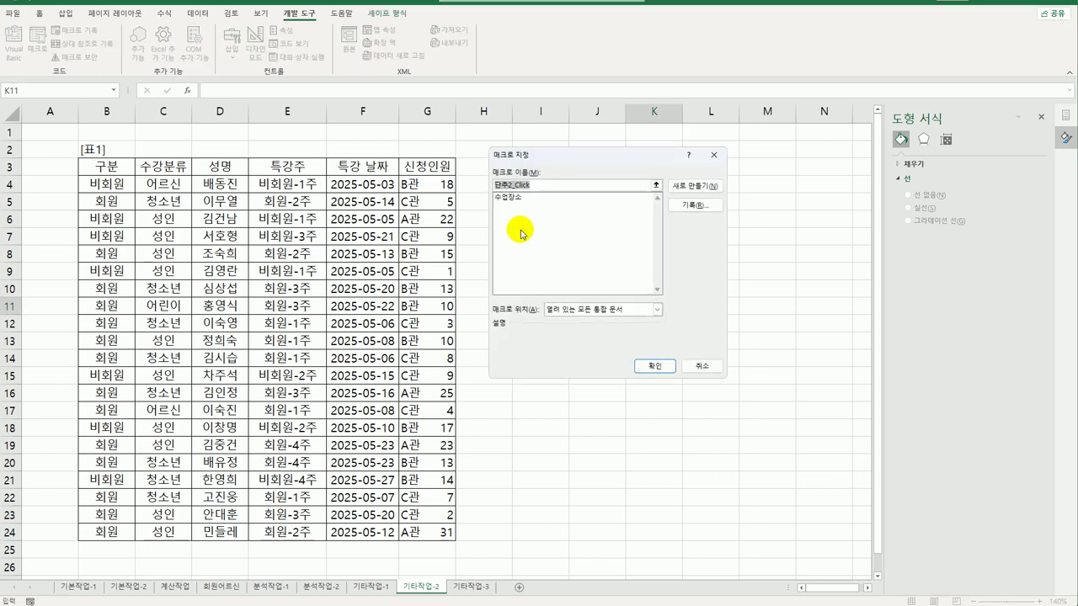
Name the second button's macro 진행여부 and start recording it.
type("ㅅ")
type("행여부")
left_click(692, 206)
left_click(636, 343)
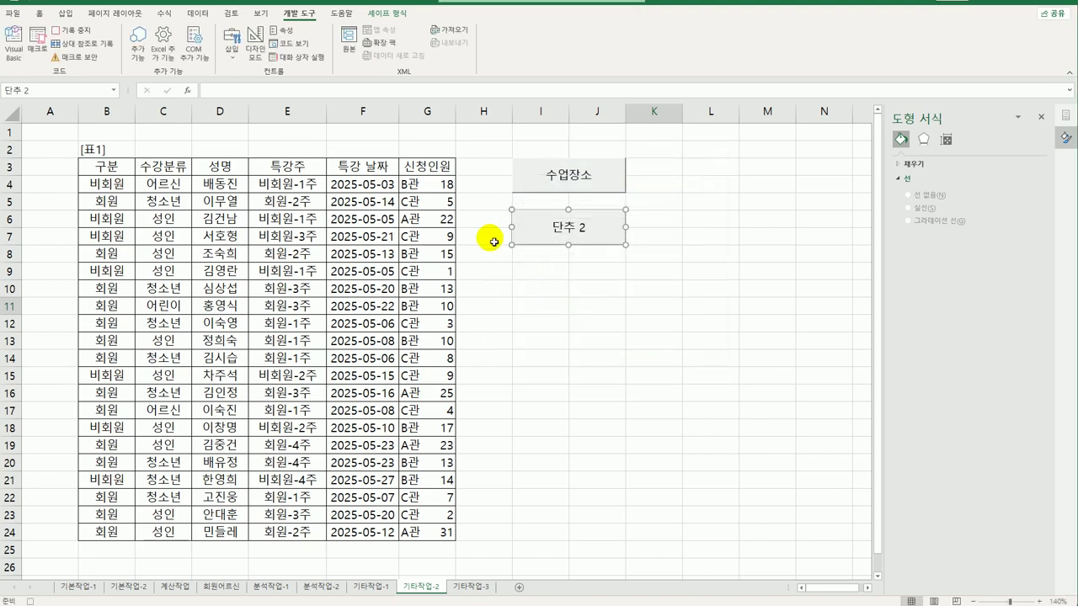
Select G4:G24 and open its cell format settings at the custom number format.
left_click_drag(422, 180, 427, 534)
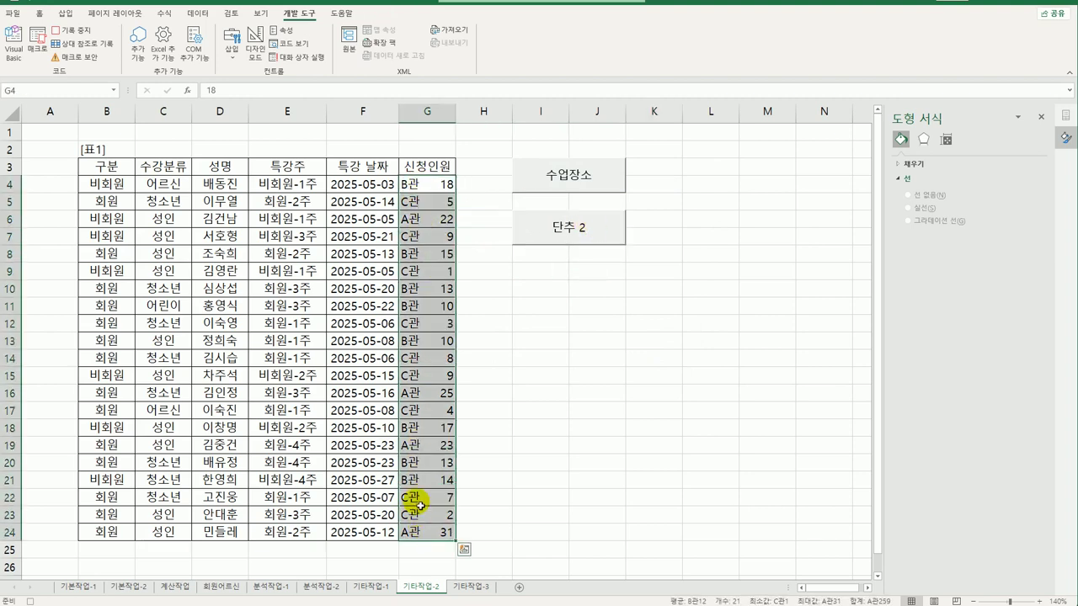
right_click(431, 226)
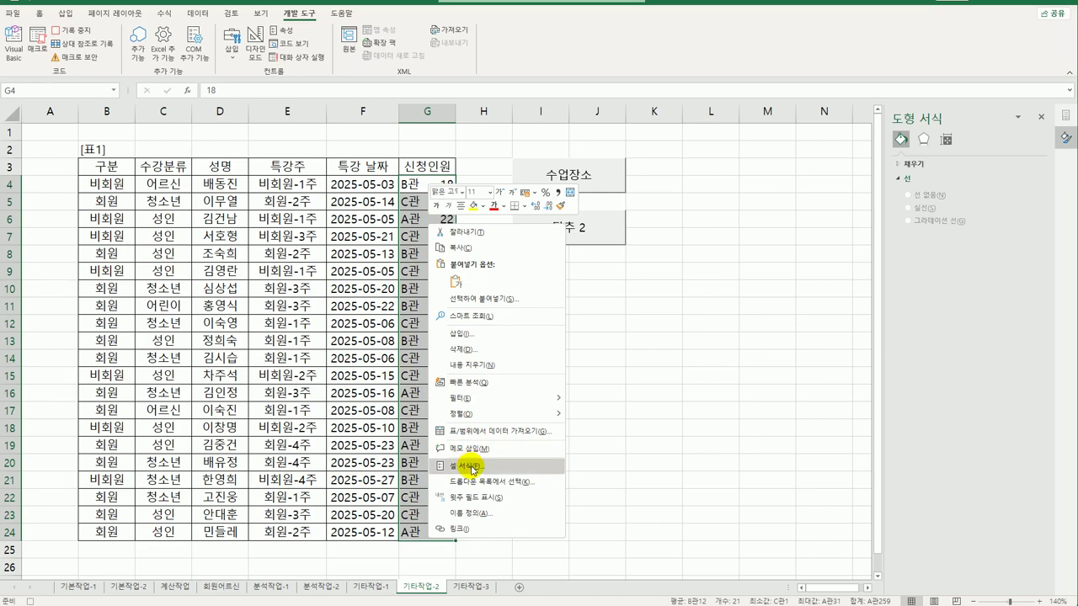
left_click(472, 466)
left_click_drag(464, 310, 628, 139)
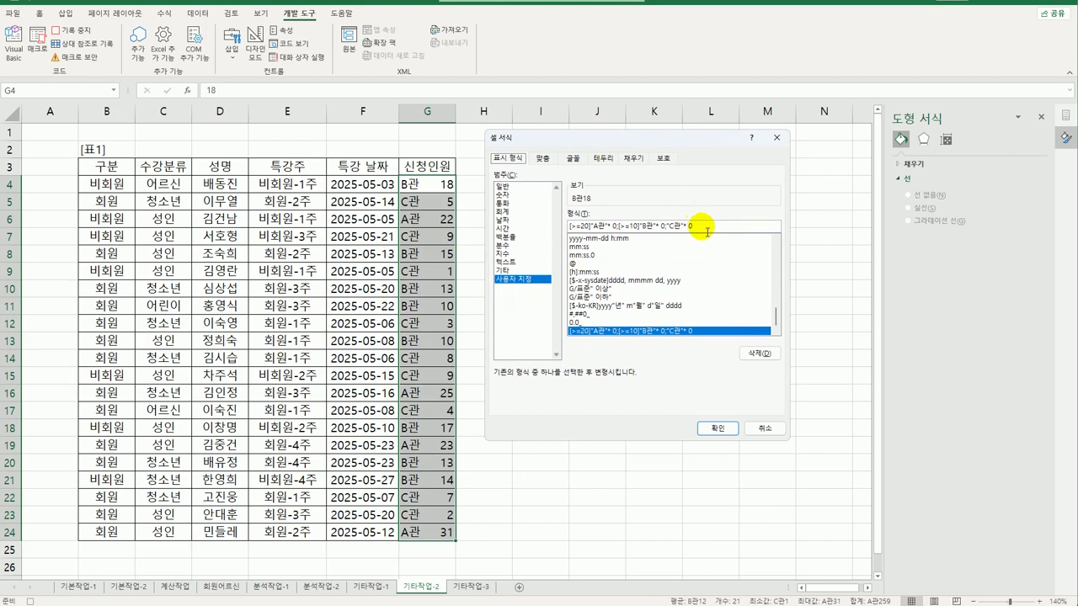
Replace the custom number format with [>=5]"수업진행";"폐강", apply it to G4:G24 and deselect the range.
left_click_drag(697, 226, 383, 177)
type("[>=5]")
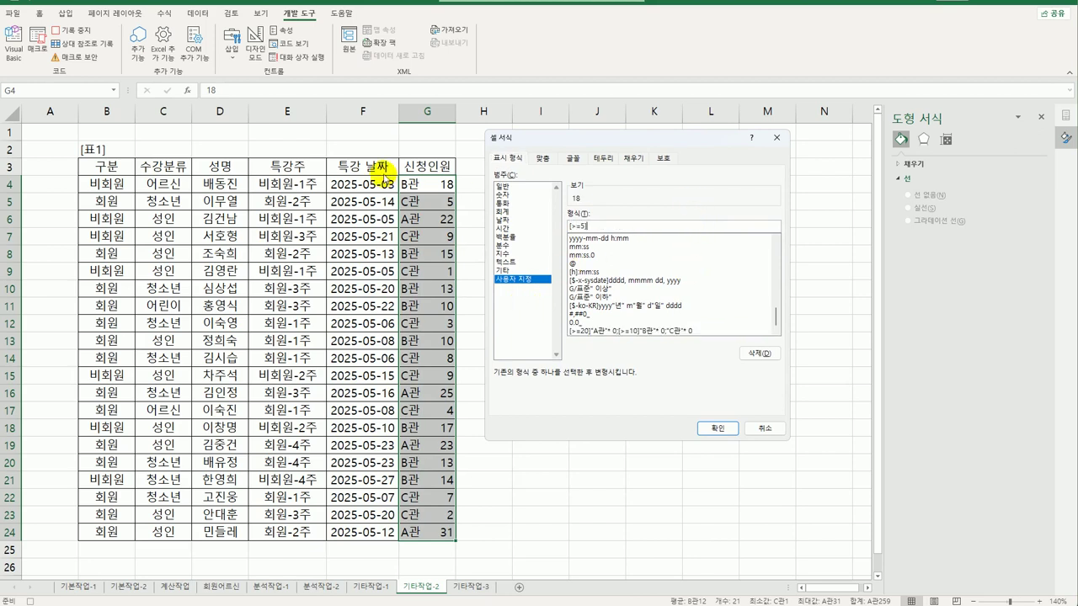
type("\"")
type("tn")
key("BackSpace")
key("BackSpace")
type("수업진행\";")
type("폐강\"")
left_click(731, 431)
left_click(431, 532)
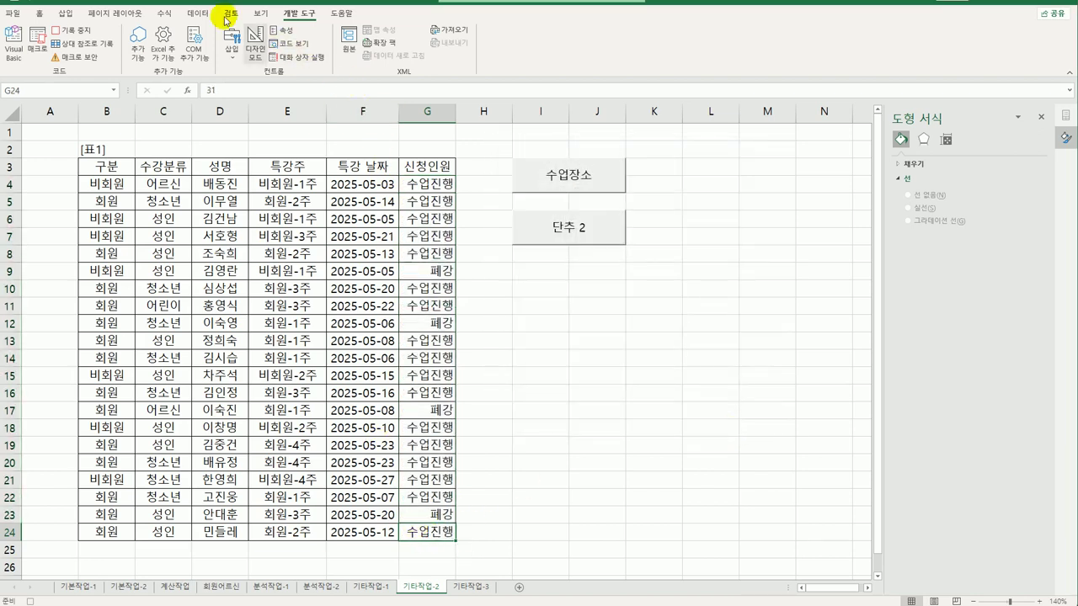
Stop the macro recording and change the second button's label to 진행여부.
left_click(74, 33)
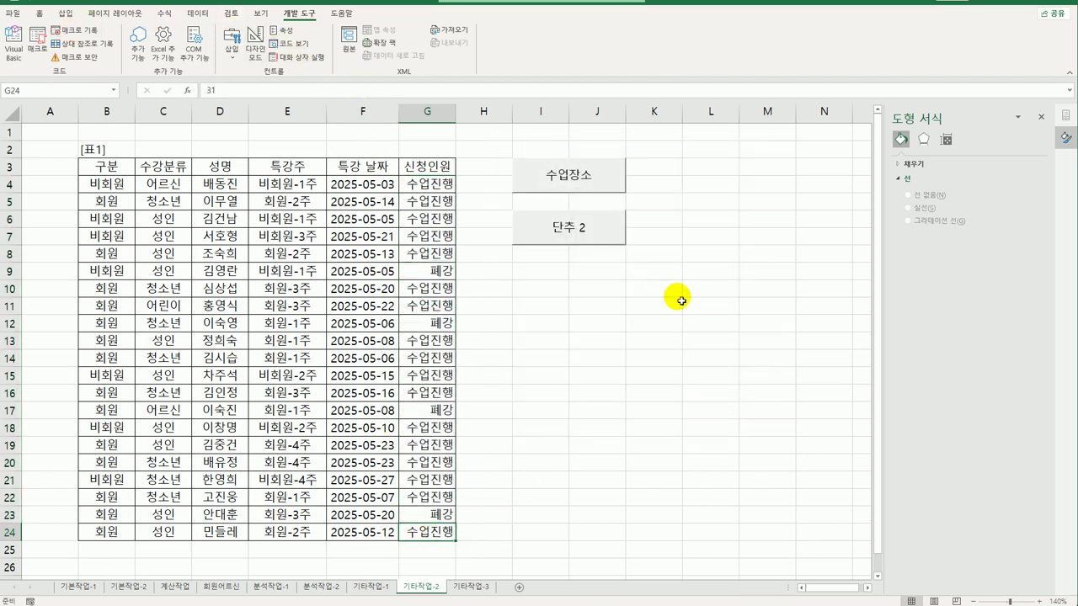
right_click(594, 244)
left_click(646, 294)
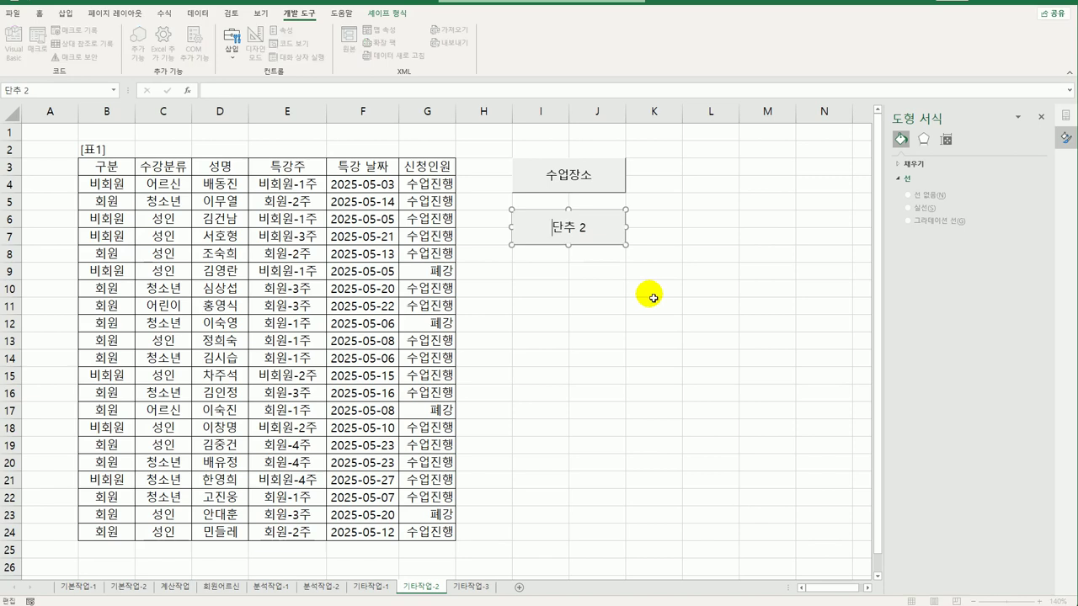
key("ctrl+a")
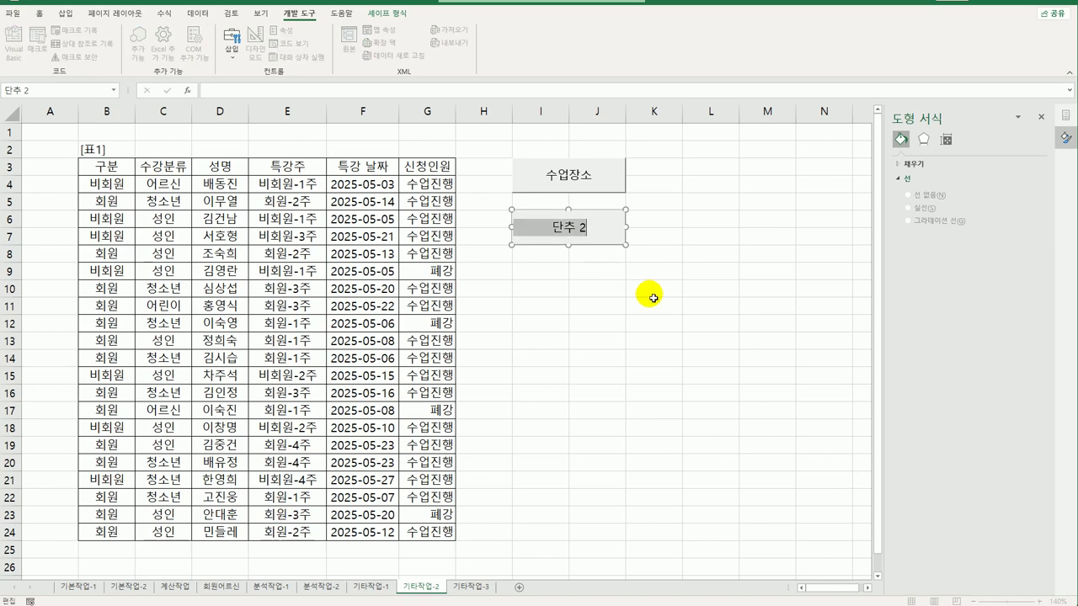
type("진행여부")
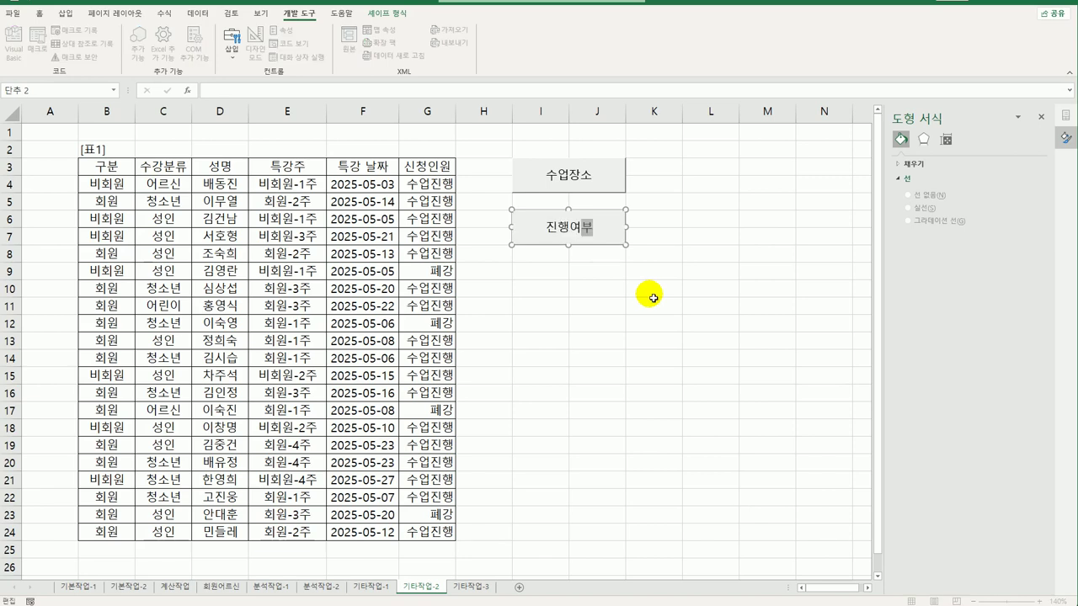
left_click(633, 294)
Test the 수업장소 and 진행여부 buttons in turn, and close the shape formatting pane.
left_click(596, 183)
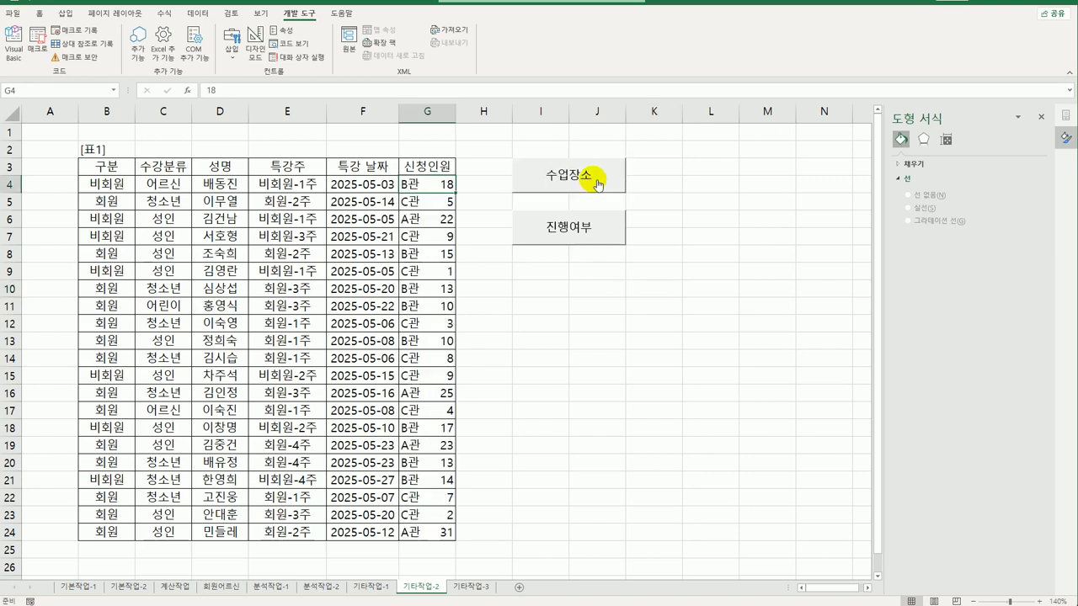
left_click(566, 236)
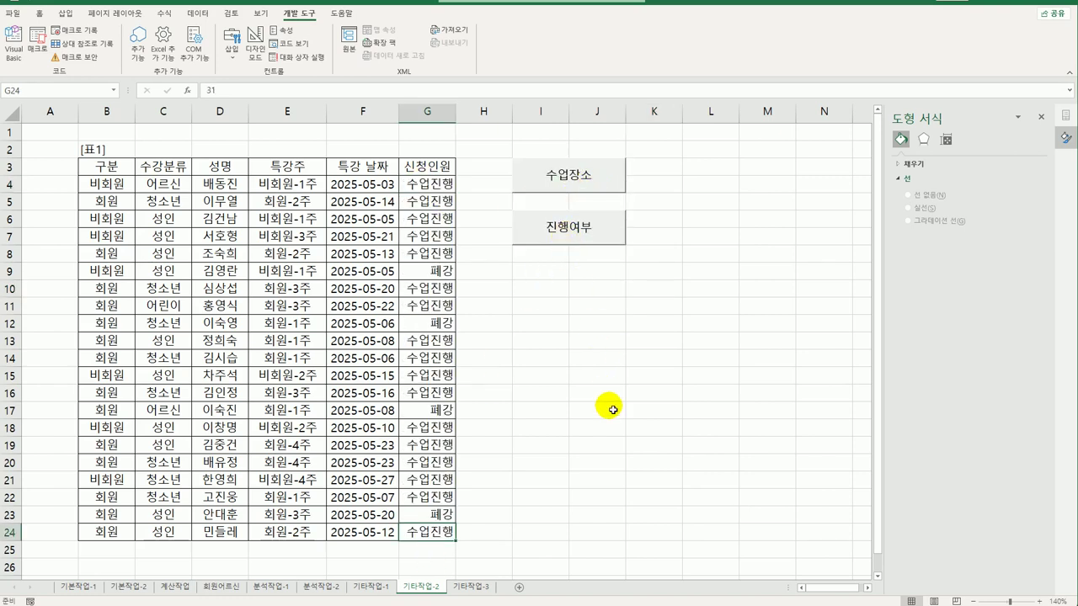
left_click(1042, 118)
left_click(689, 308)
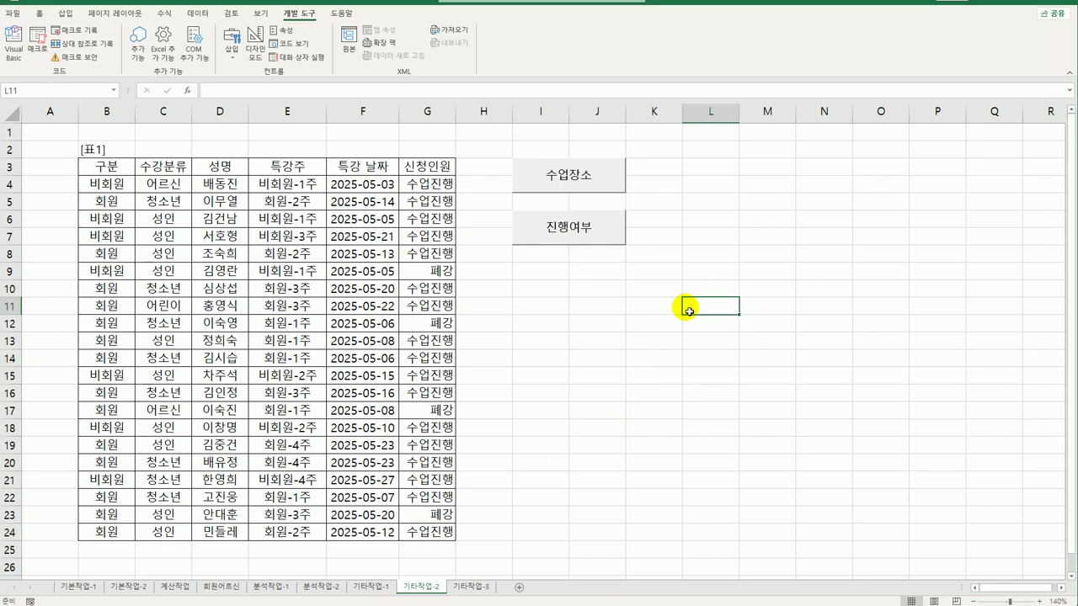
On the 기타작업-3 sheet, turn on design mode and open the 특강신청 button's click event procedure.
left_click(487, 588)
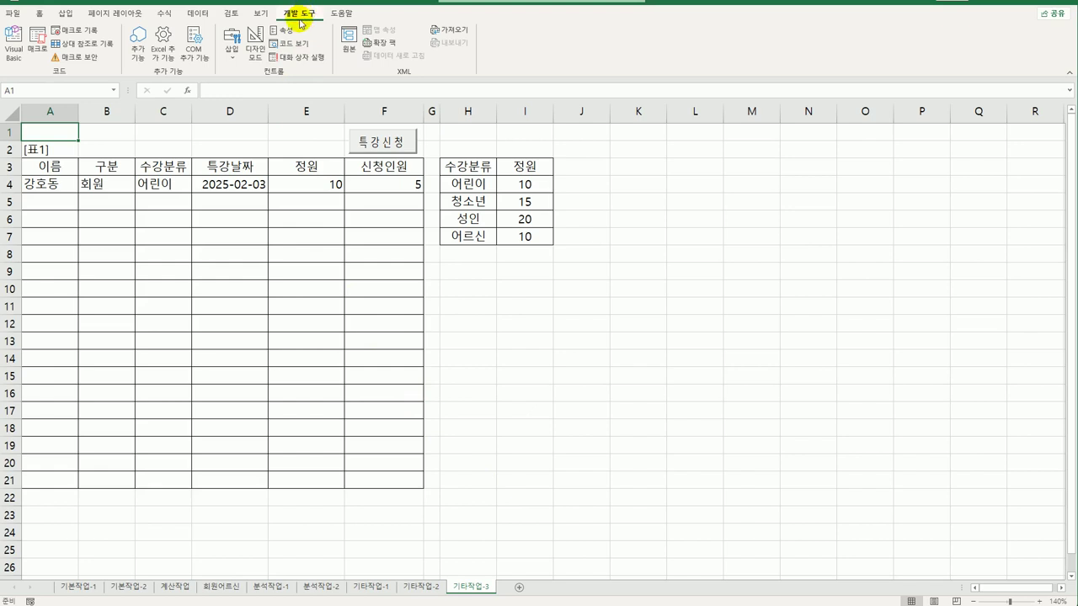
left_click(255, 55)
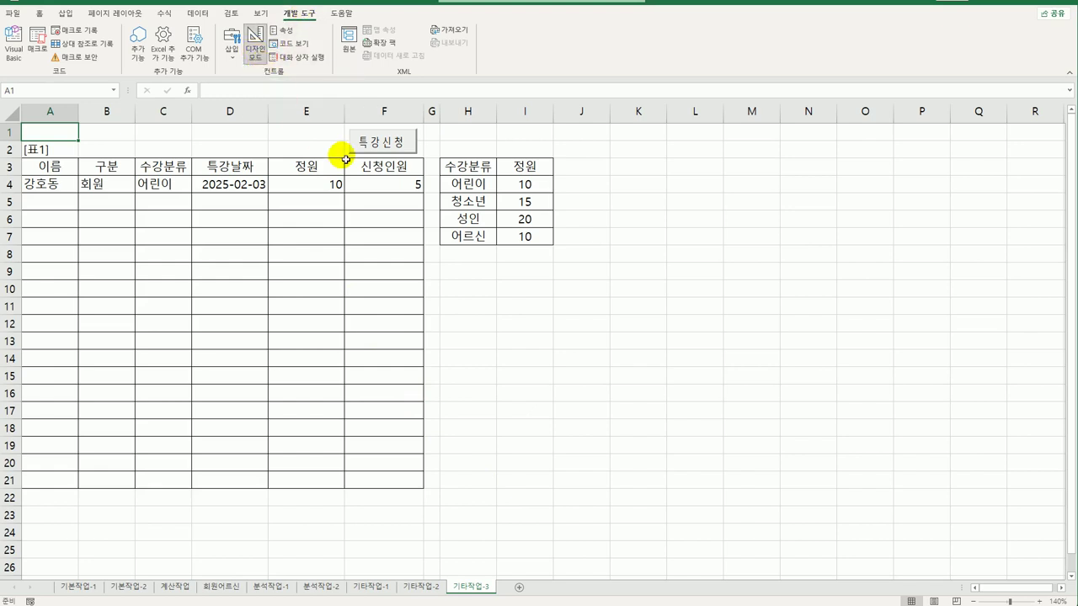
left_click(392, 146)
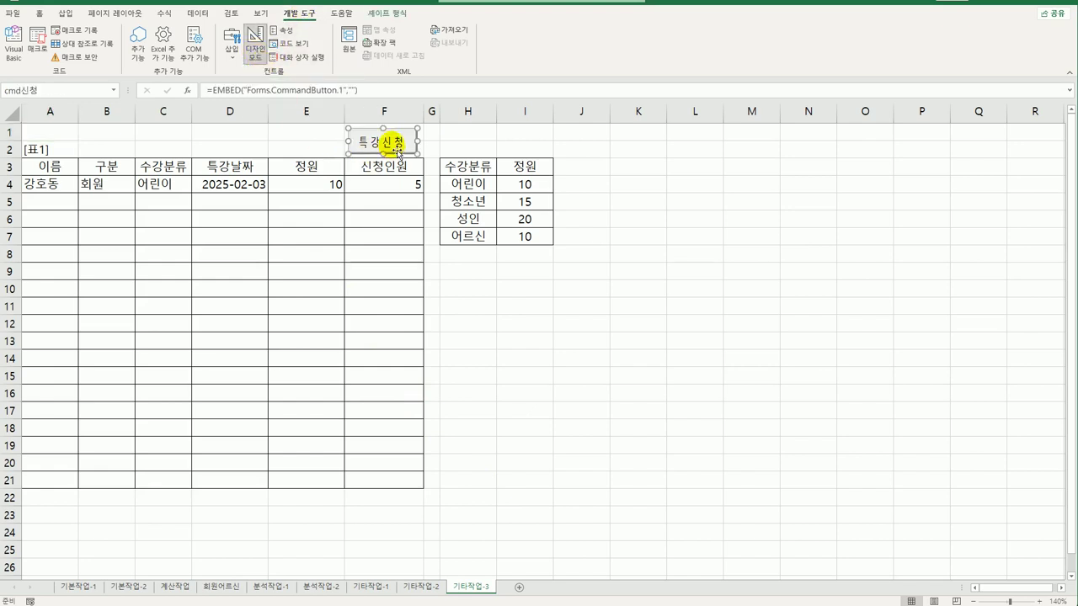
double_click(398, 149)
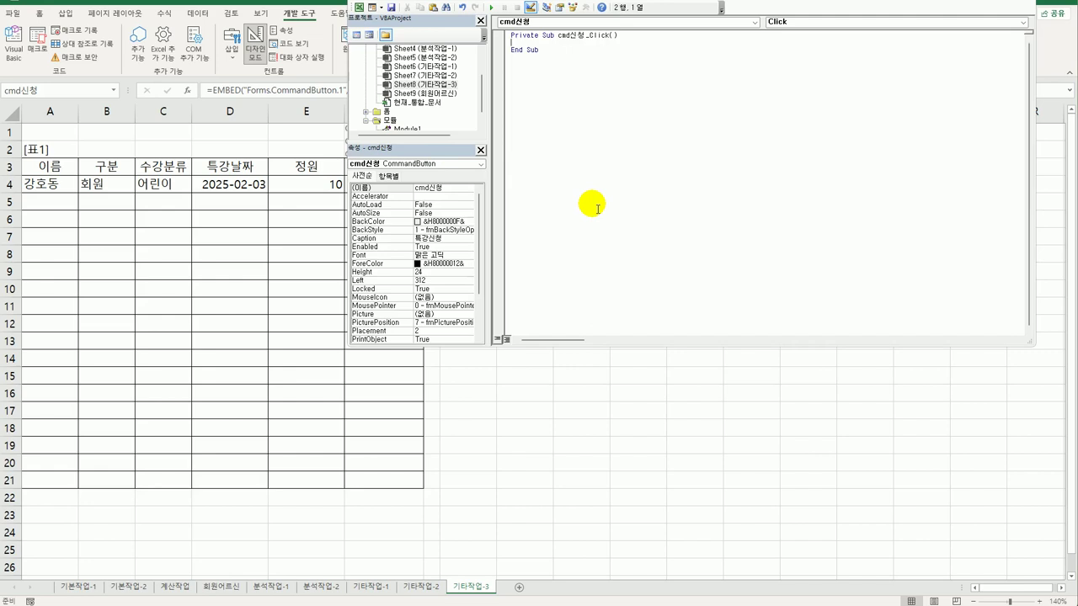
Add the statement 특강신청.Show to the cmd신청_Click procedure.
key("Tab")
type("x")
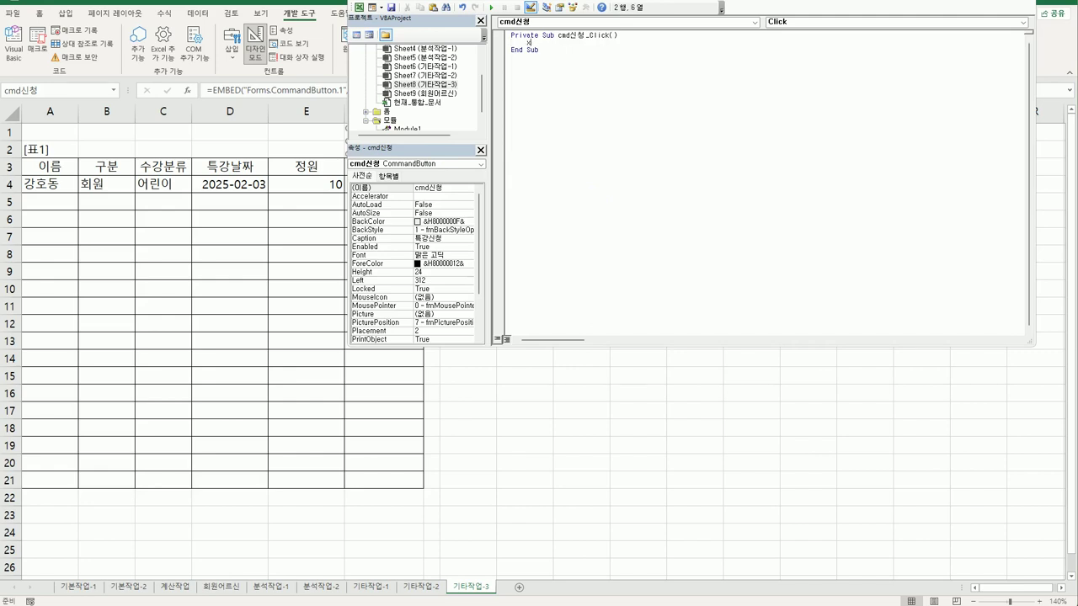
type("강신청.Show")
key("Tab")
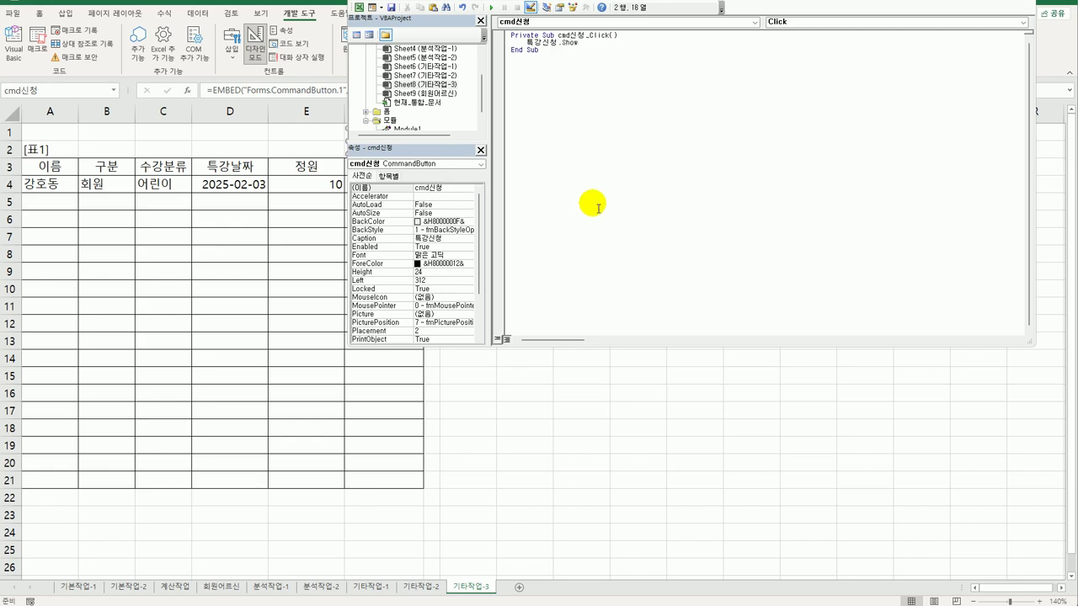
left_click(597, 208)
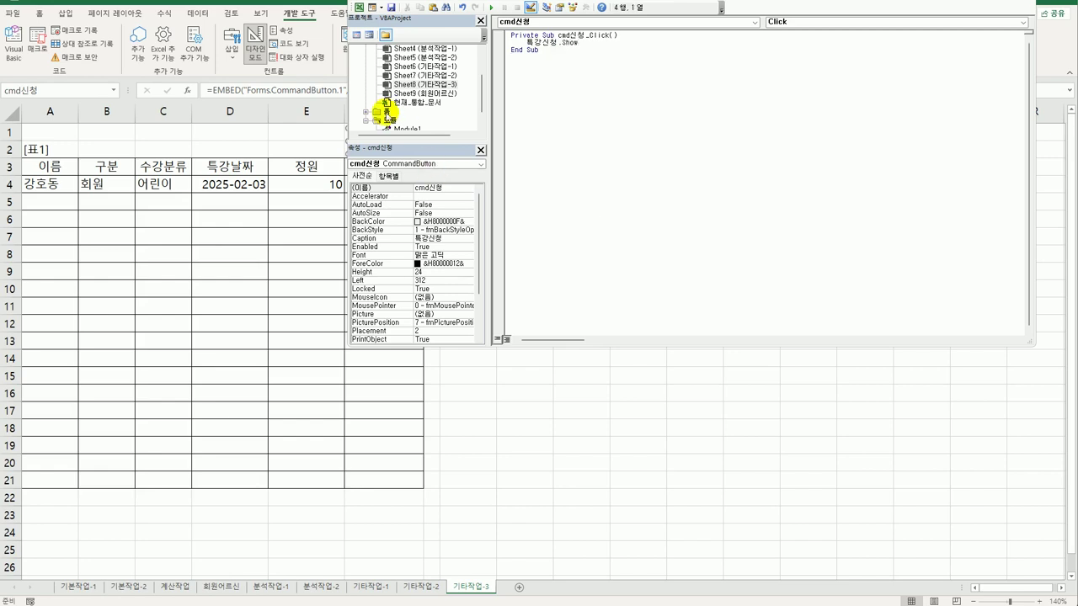
Expand the project's forms folder, open the 특강신청 user form and display its code.
double_click(389, 113)
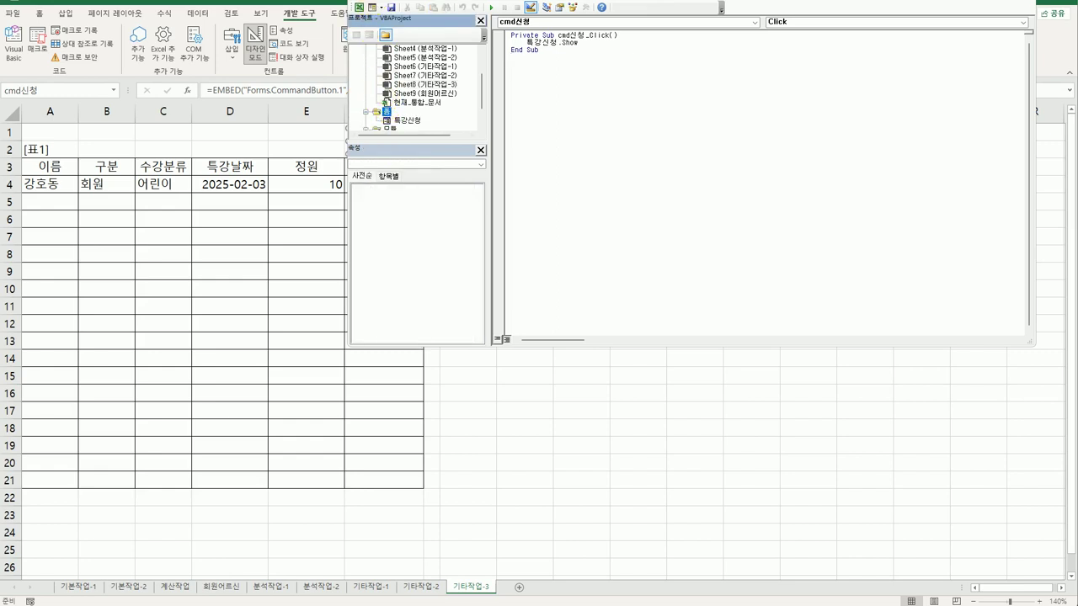
left_click(446, 5)
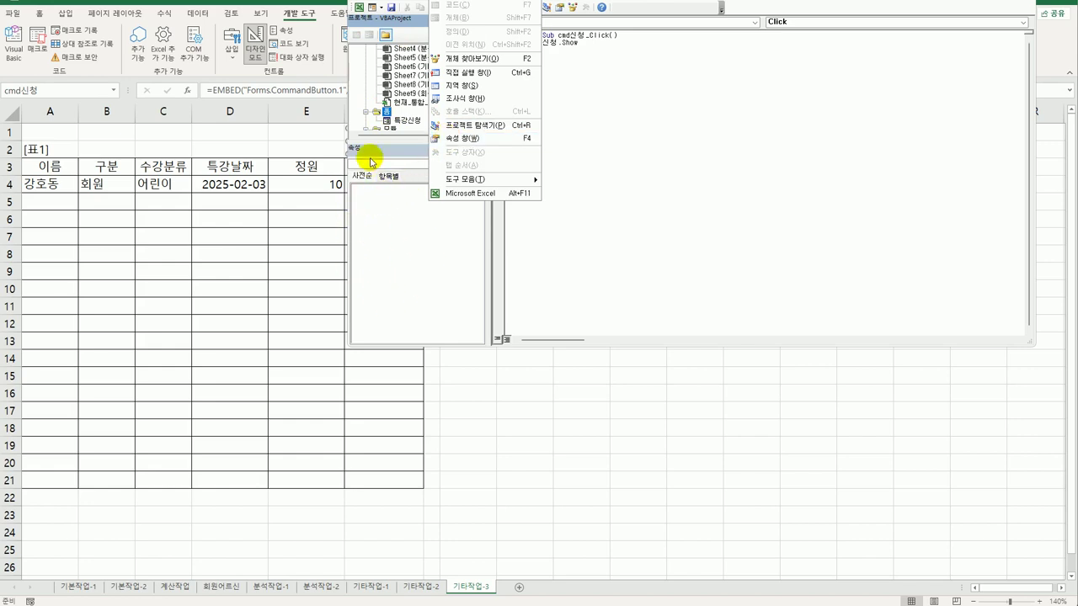
left_click(411, 126)
double_click(410, 125)
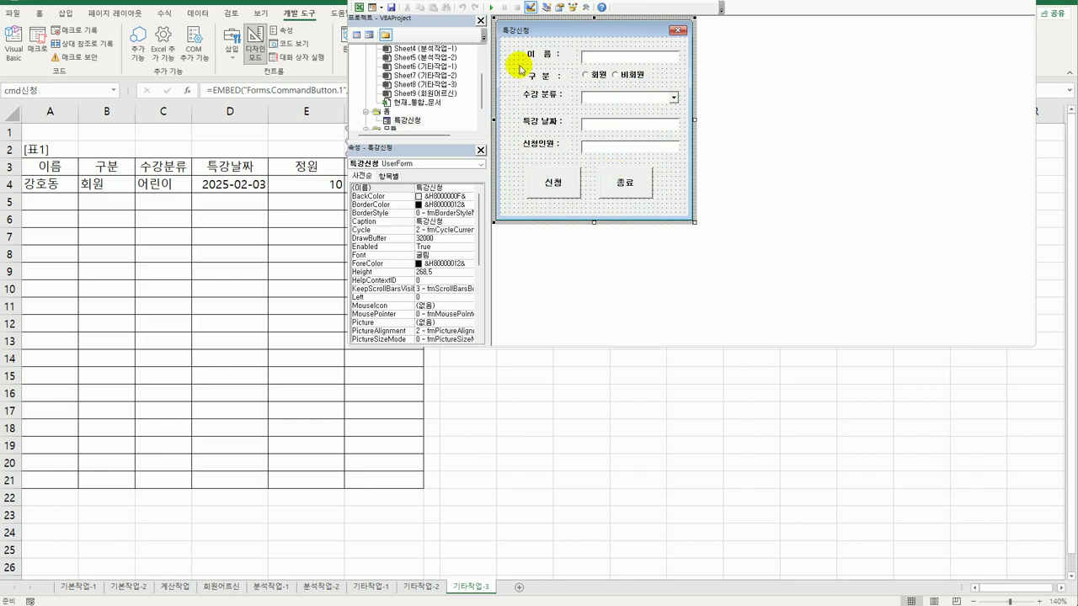
left_click(408, 121)
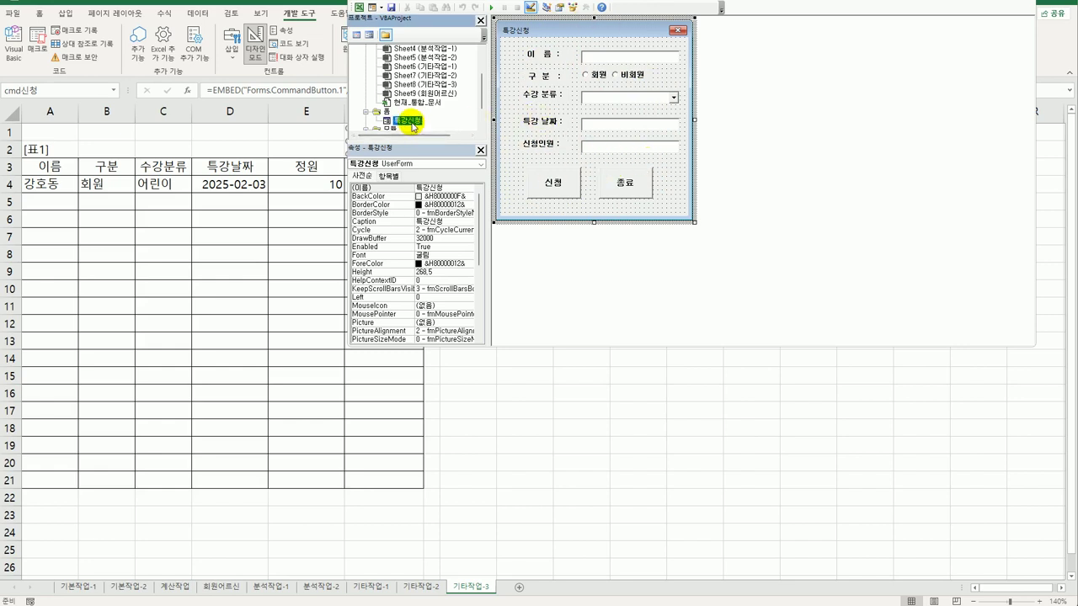
left_click(354, 35)
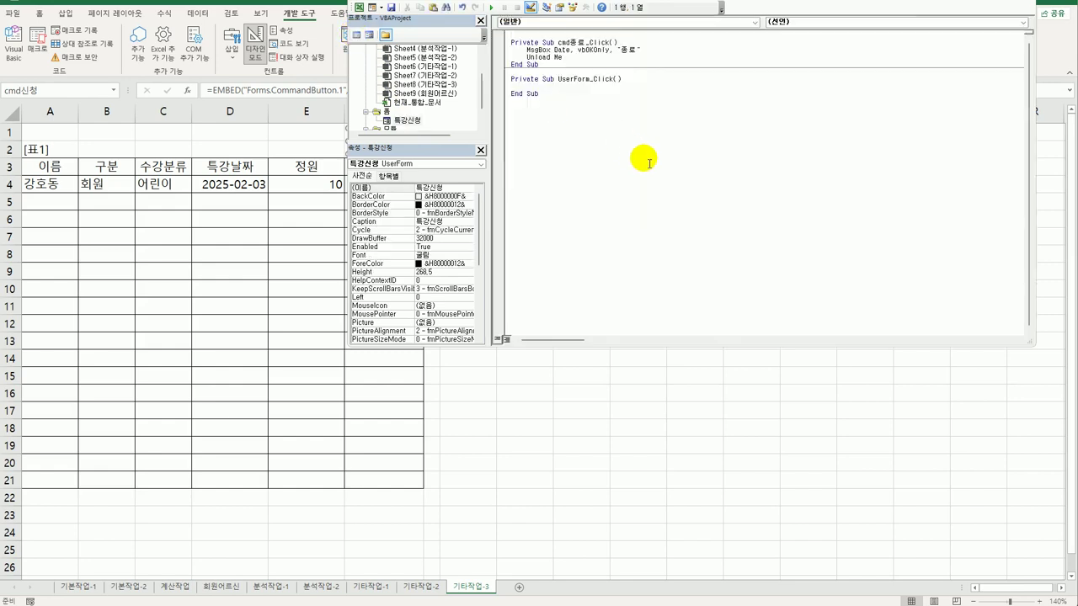
Create the UserForm_Initialize event procedure in the 특강신청 form's code.
left_click(564, 90)
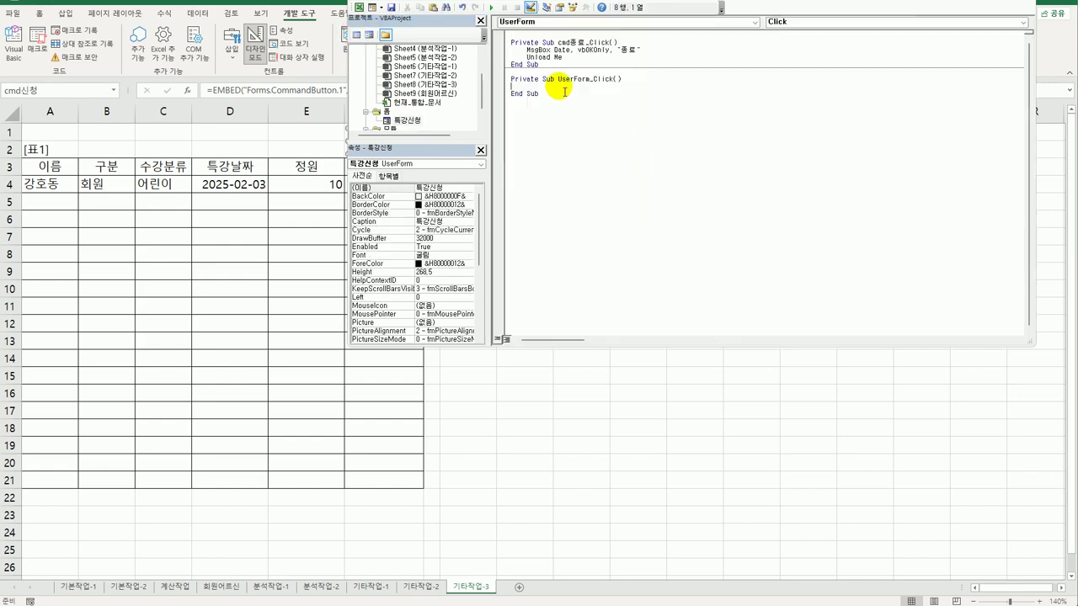
left_click(793, 24)
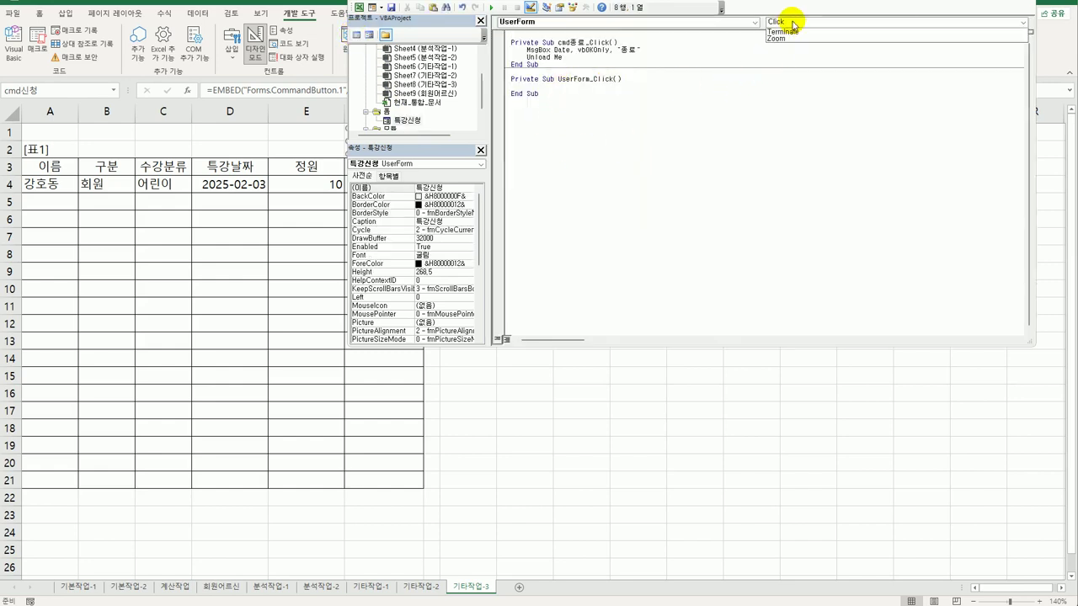
left_click(795, 89)
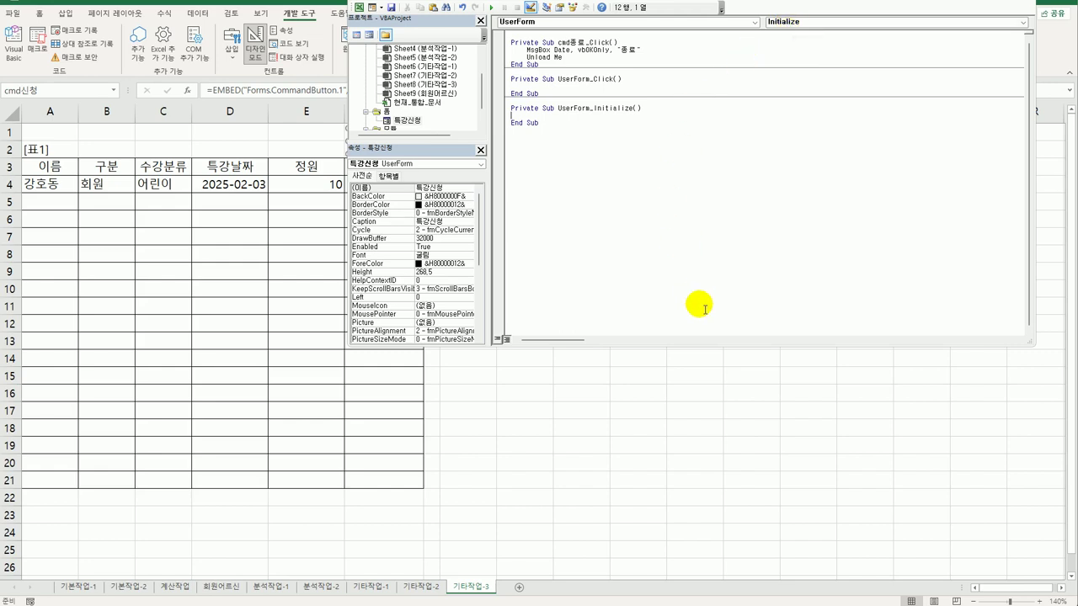
In UserForm_Initialize, add the statements opt회원 = True and txt특강날짜 = Date on separate lines.
key("Tab")
type("opt회원 =")
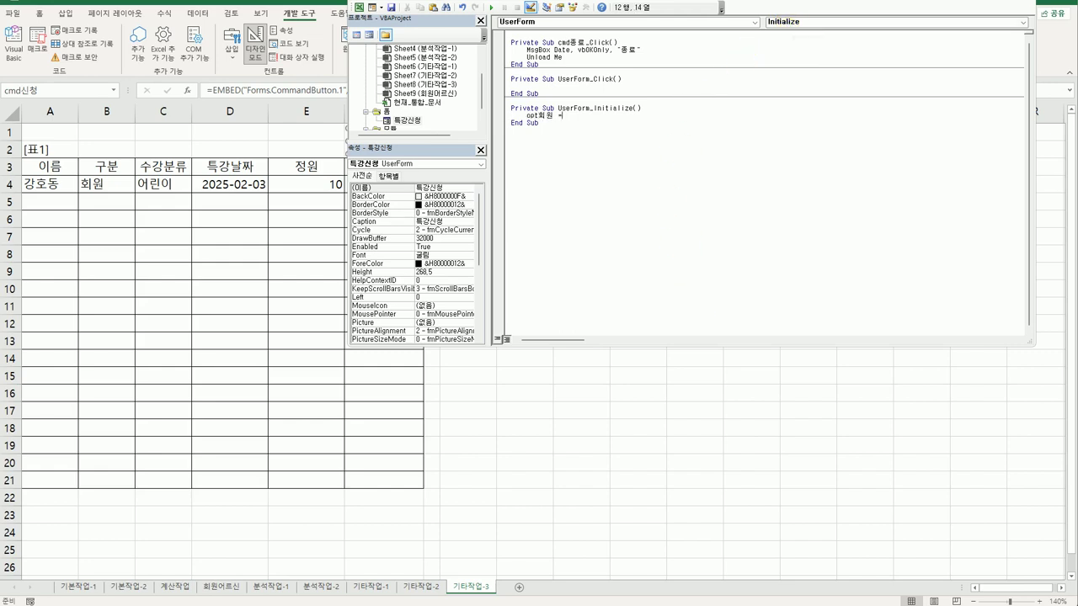
type(" True")
key("Return")
type("txt특강날짜")
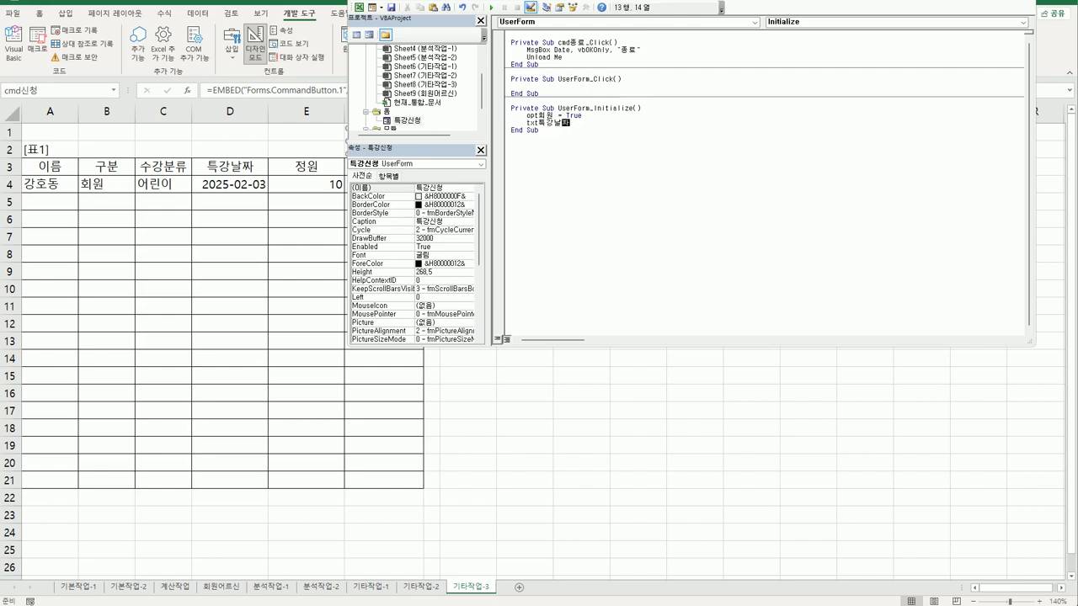
type(" = Date")
key("Return")
Add the line cmb분류.RowSource = "H4:I7" to the UserForm_Initialize procedure.
type("cmb분")
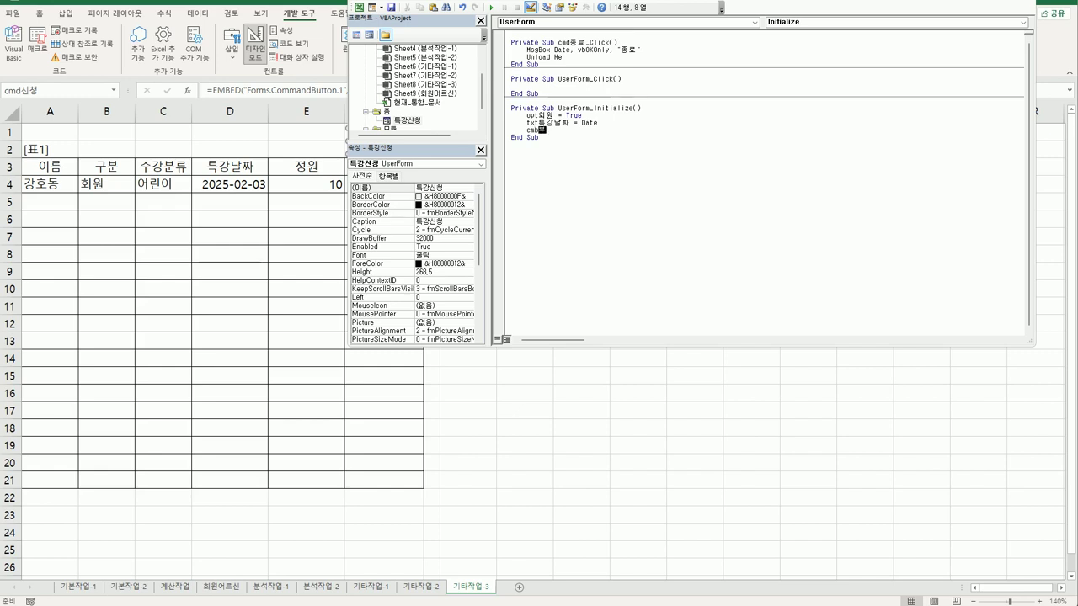
type("류.rowSource = \"")
type("H4:I")
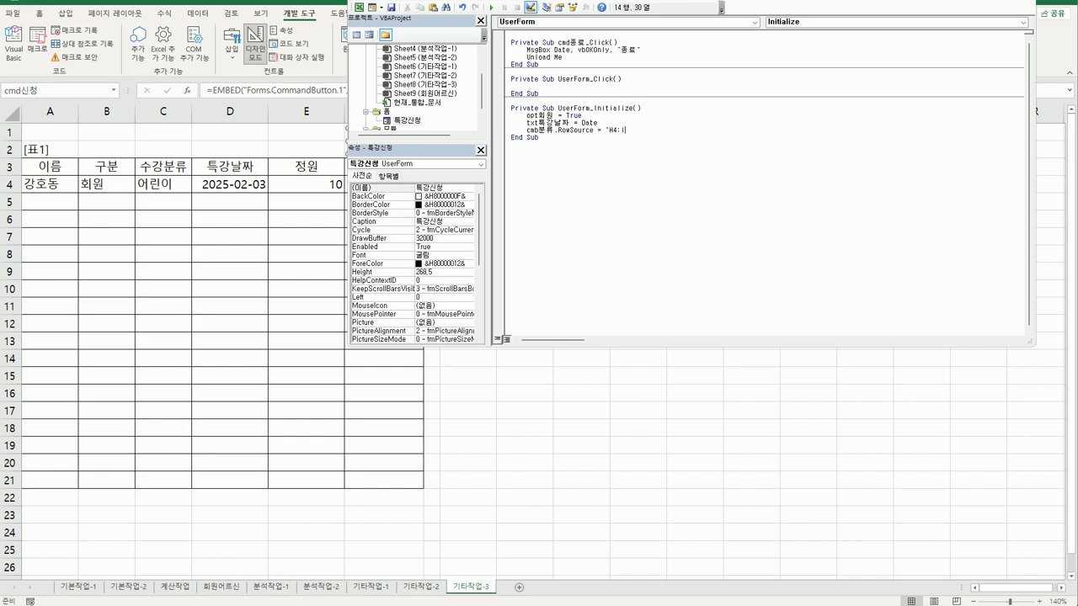
type("7\"")
key("Return")
Add the line cmb분류.ColumnCount = 2 below the RowSource statement in UserForm_Initialize.
key("Up")
key("shift+Right")
key("shift+Right")
key("shift+Right")
key("shift+Right")
key("shift+Right")
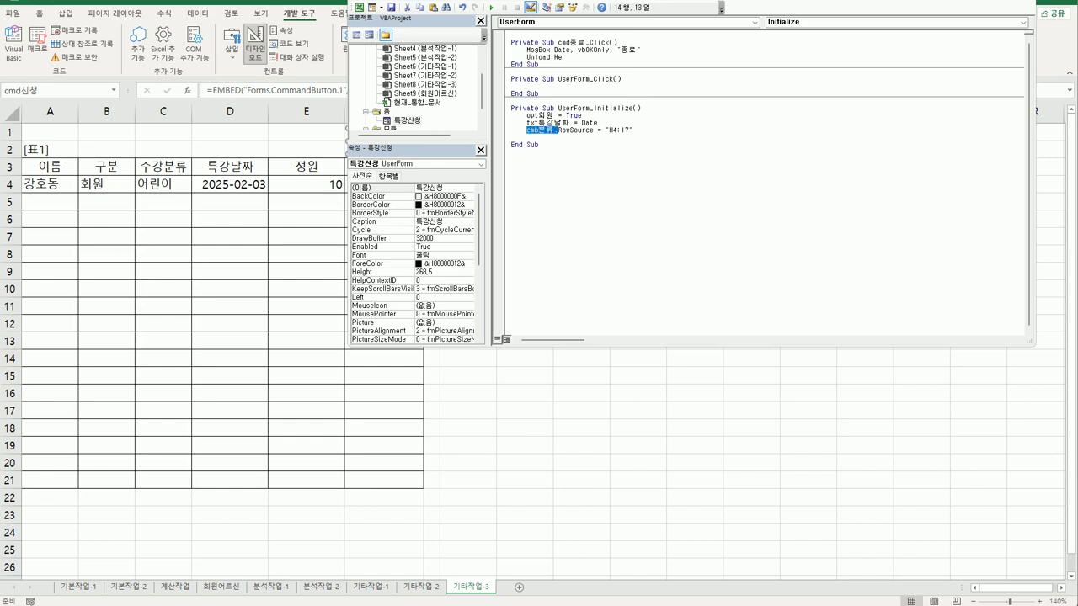
key("ctrl+c")
key("Down")
key("ctrl+v")
type("..")
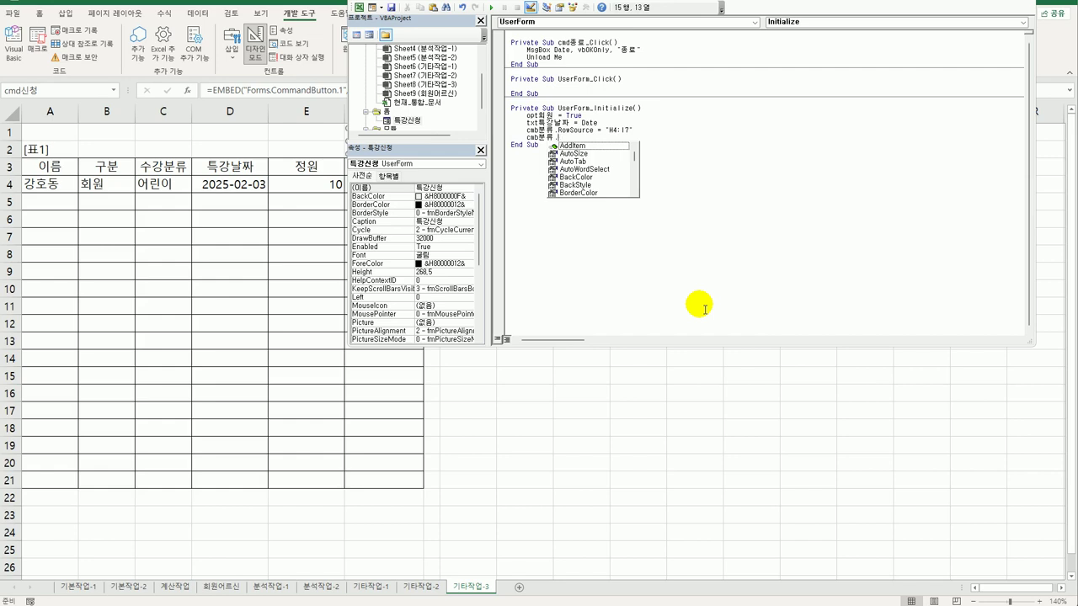
type("co")
key("Down")
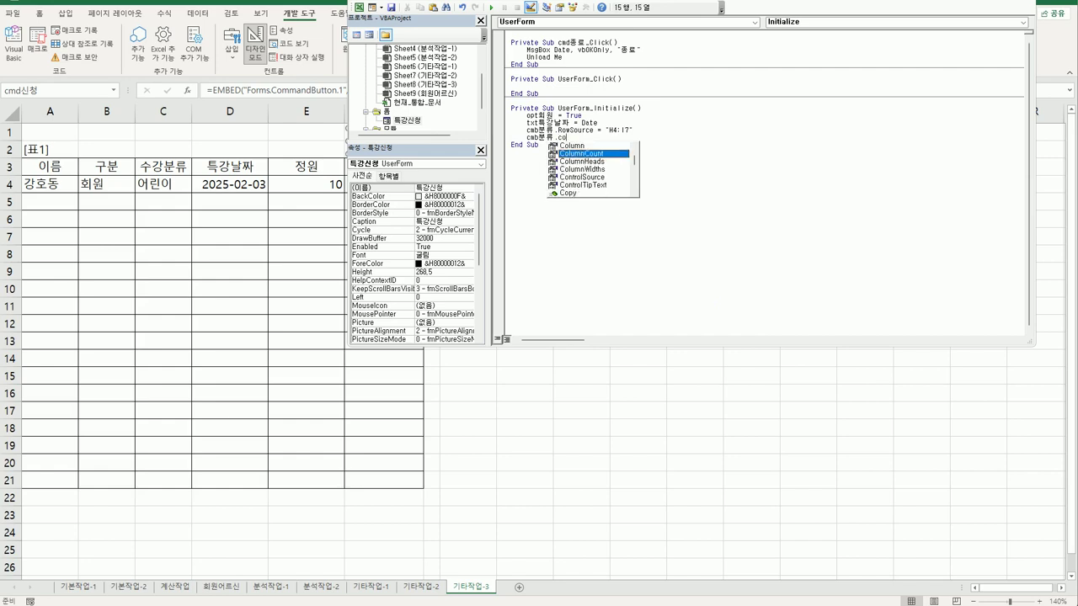
type("lumnCount =2")
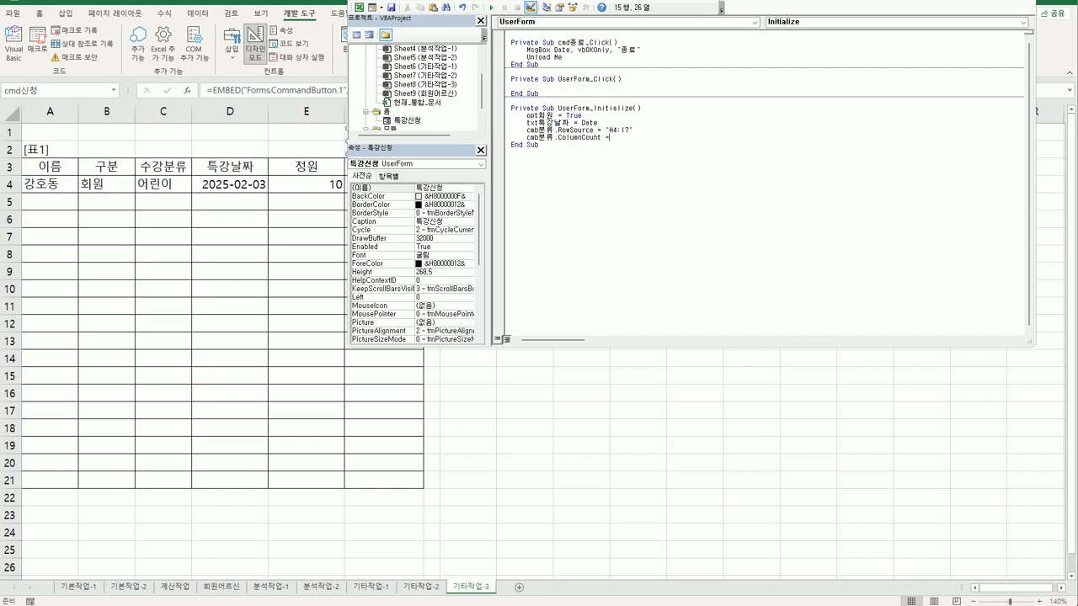
left_click(715, 308)
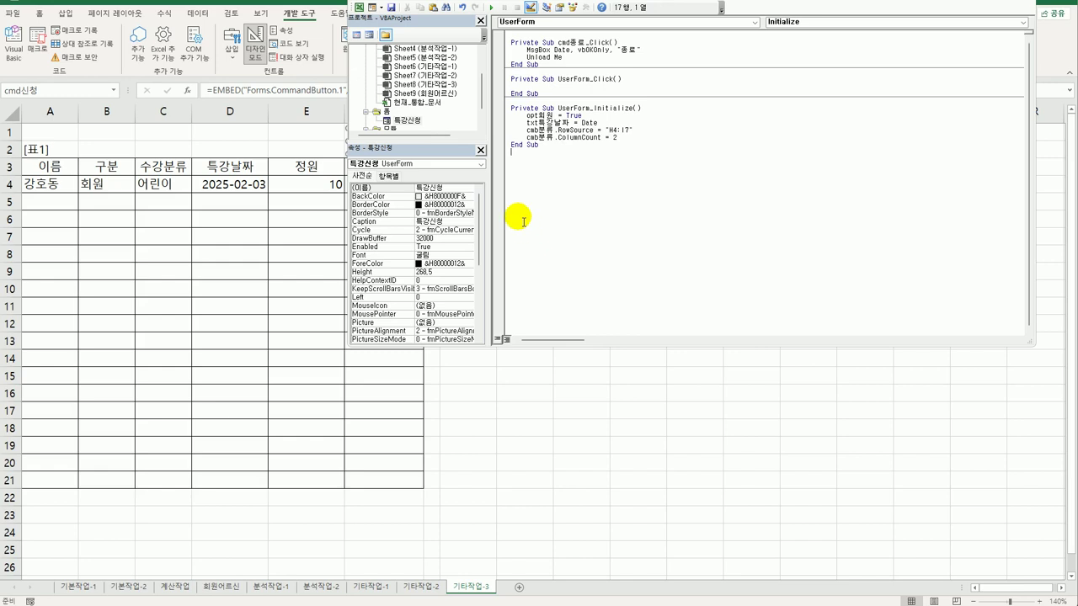
Open the code of Sheet8 (기타작업-3) and create its Worksheet_Change event procedure.
double_click(405, 120)
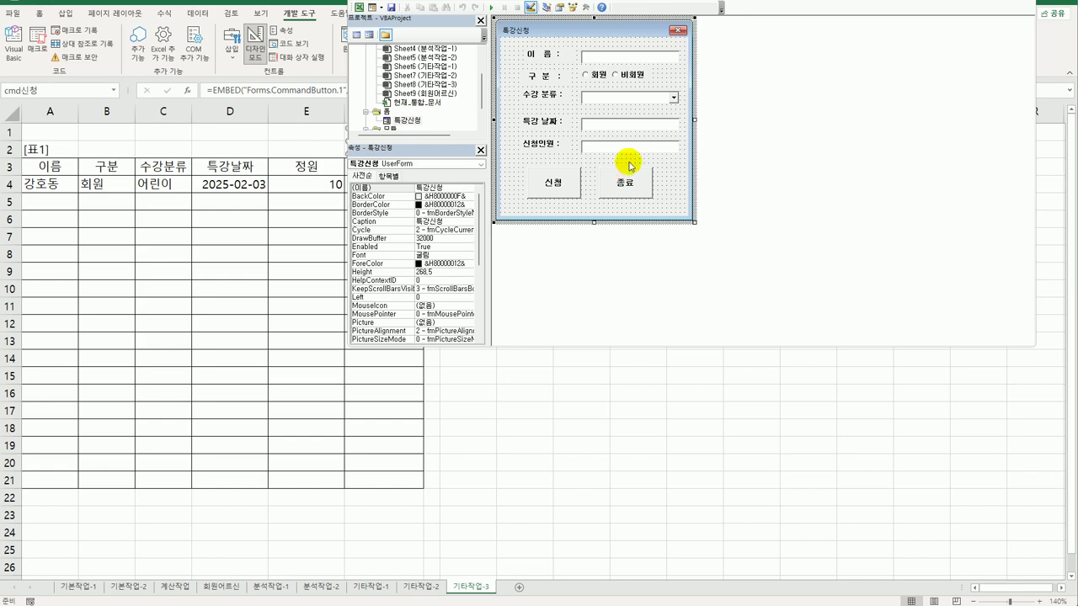
left_click(451, 86)
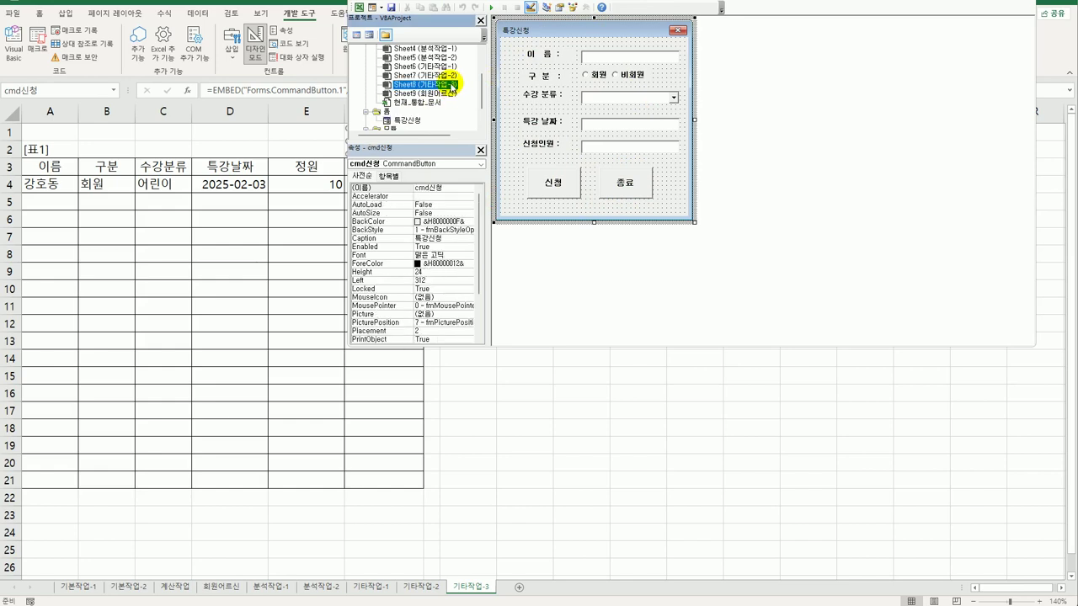
double_click(454, 84)
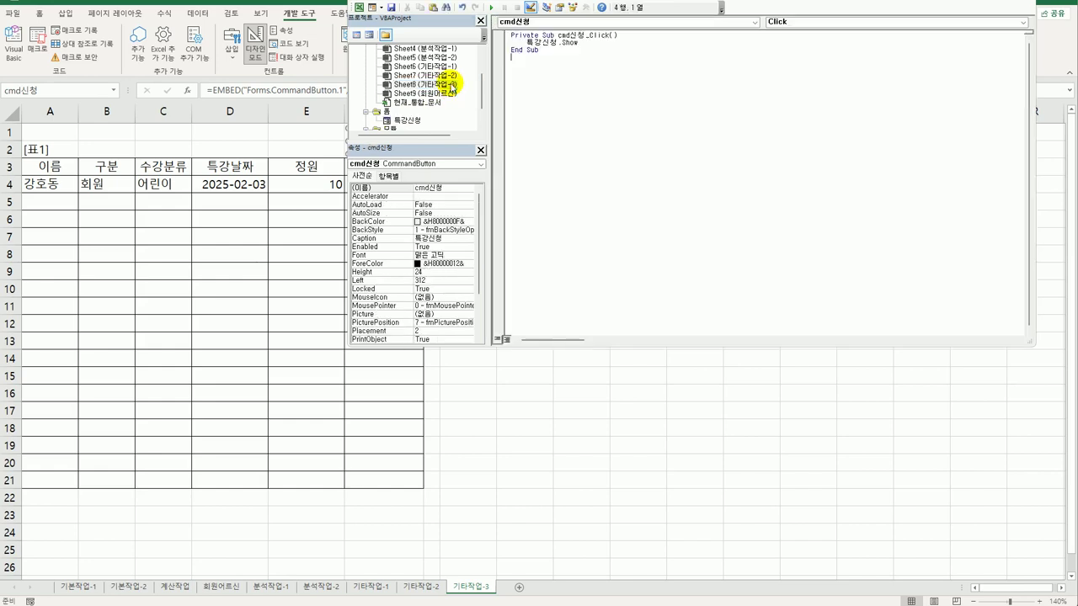
left_click(564, 21)
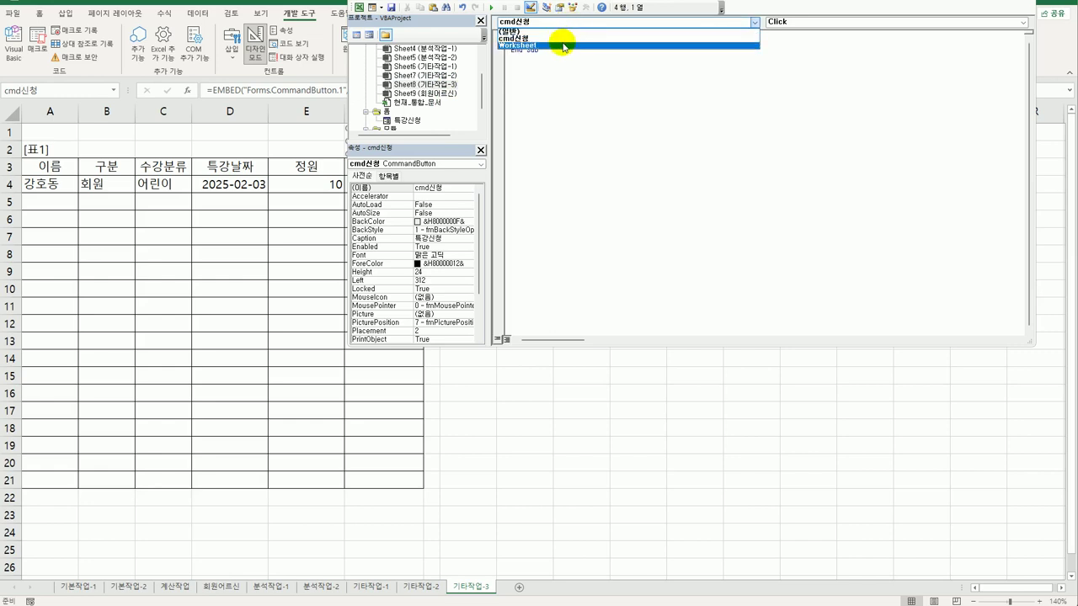
left_click(564, 47)
left_click(775, 22)
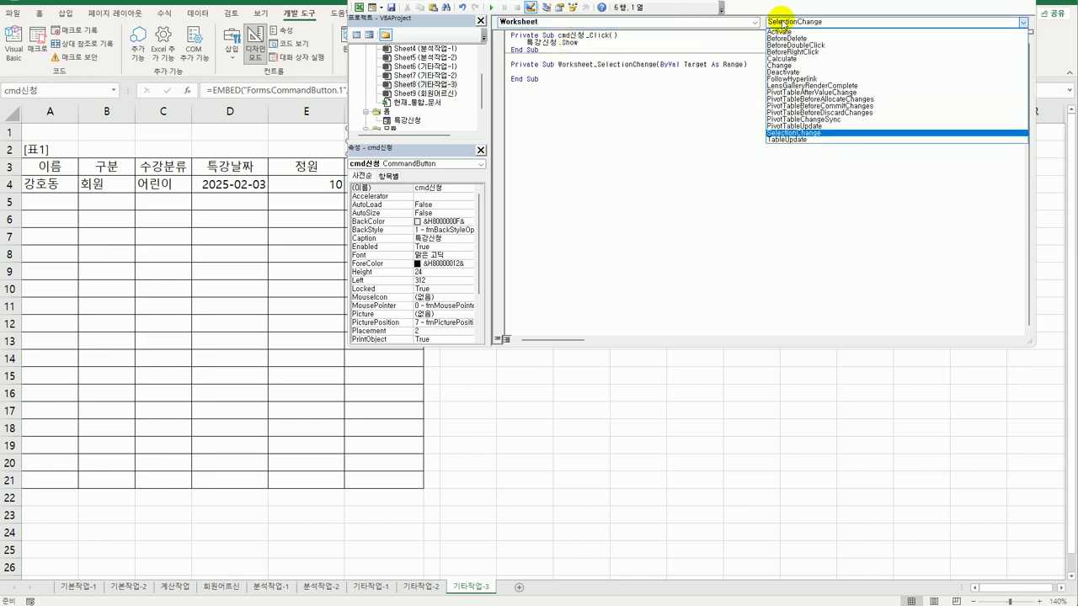
left_click(779, 65)
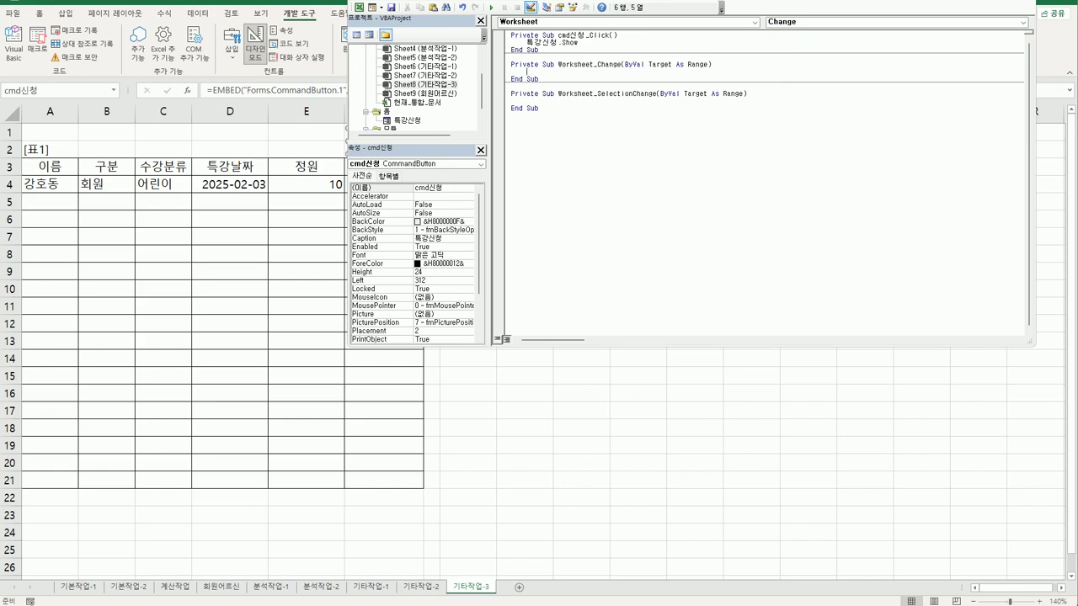
In Worksheet_Change, add the statement Target.Font.Name = "궁서체".
type("targ")
type("et.")
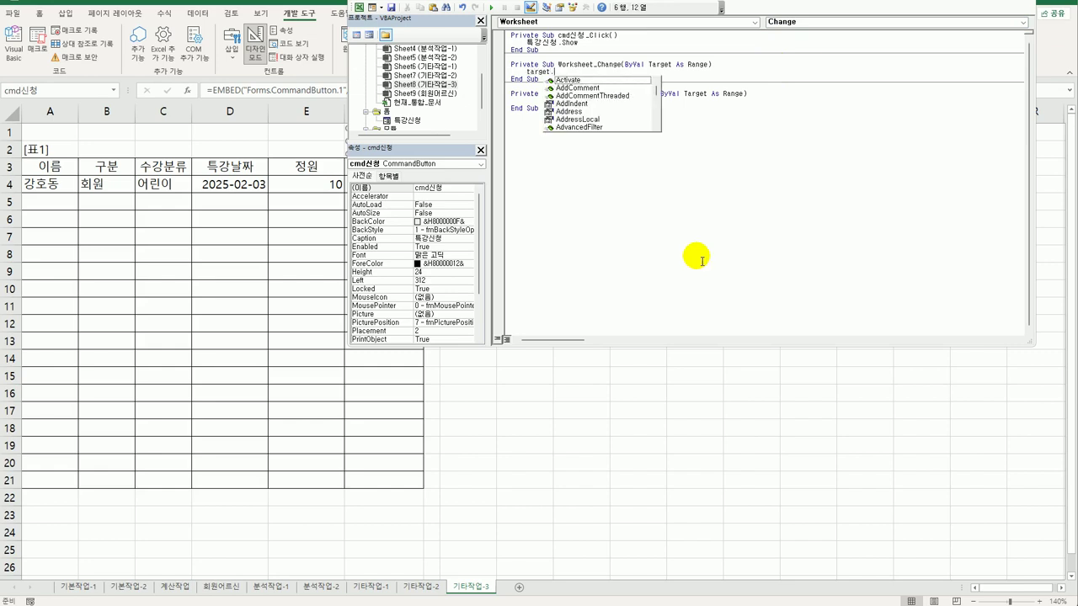
type("Font.na")
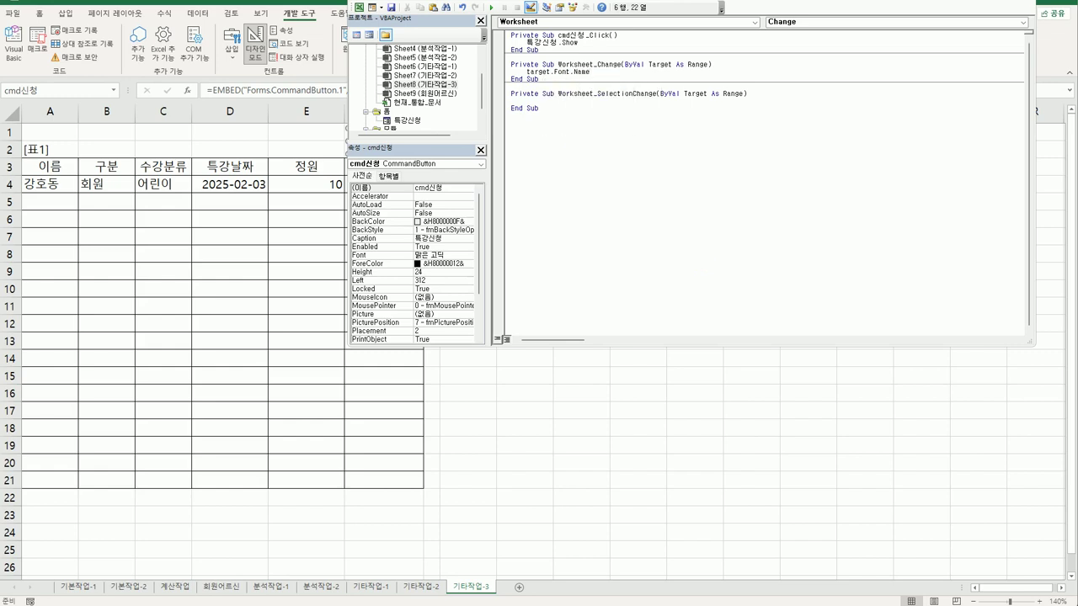
type(" = \"궁서체")
key("Return")
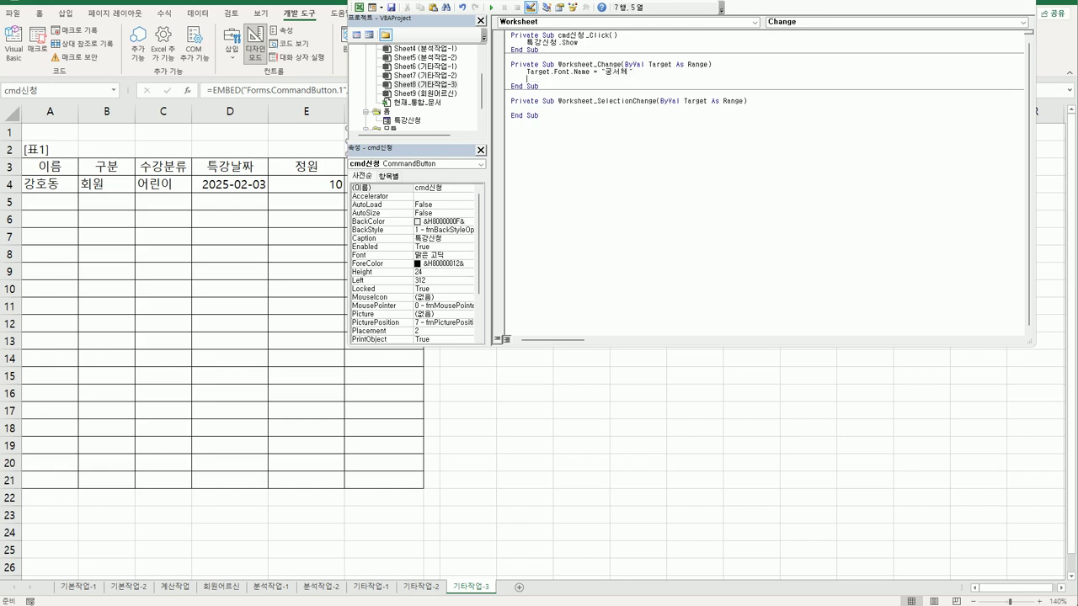
Add the statement Target.Font.Size = 12 as the next line of Worksheet_Change.
type("target.")
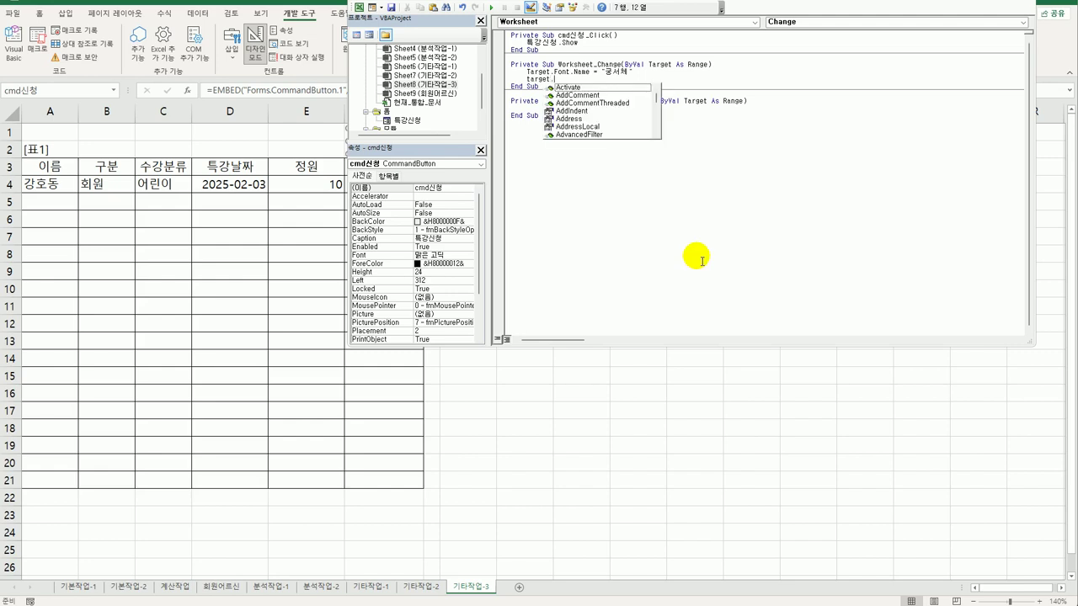
type("Font.")
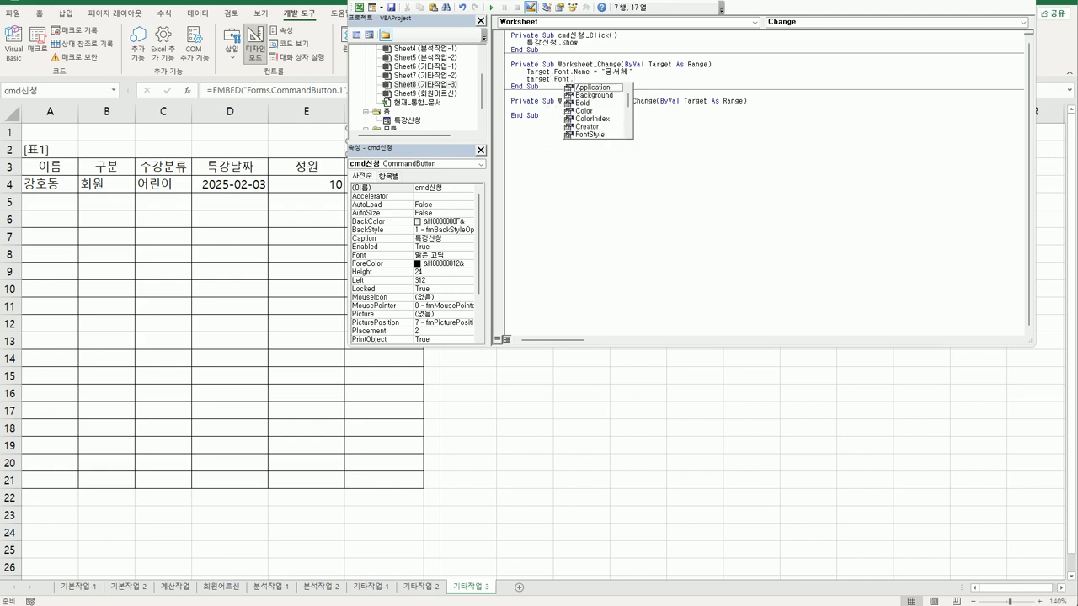
type("size")
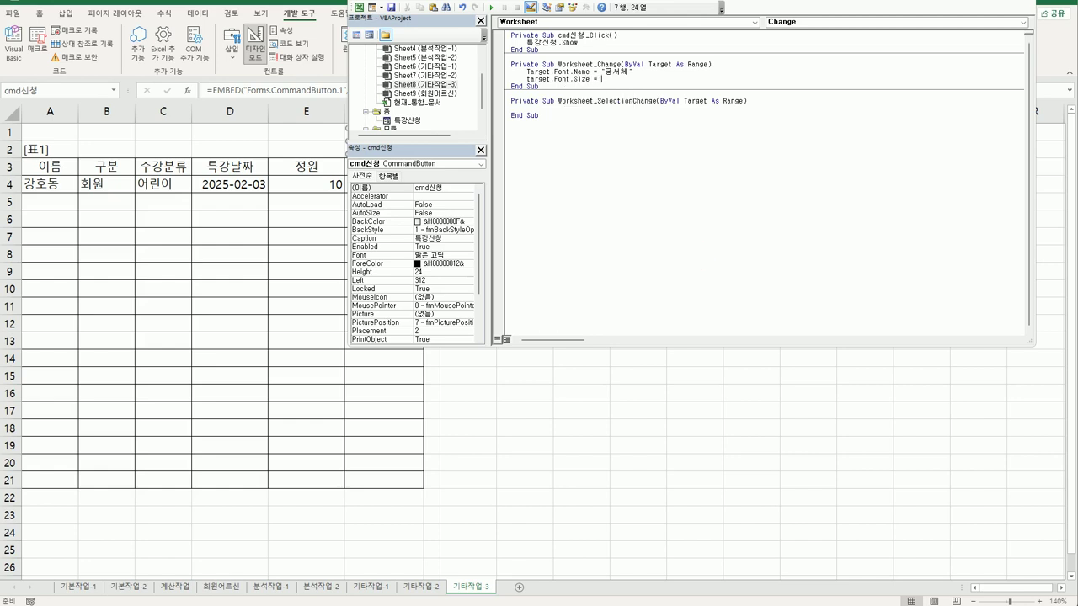
key("Down")
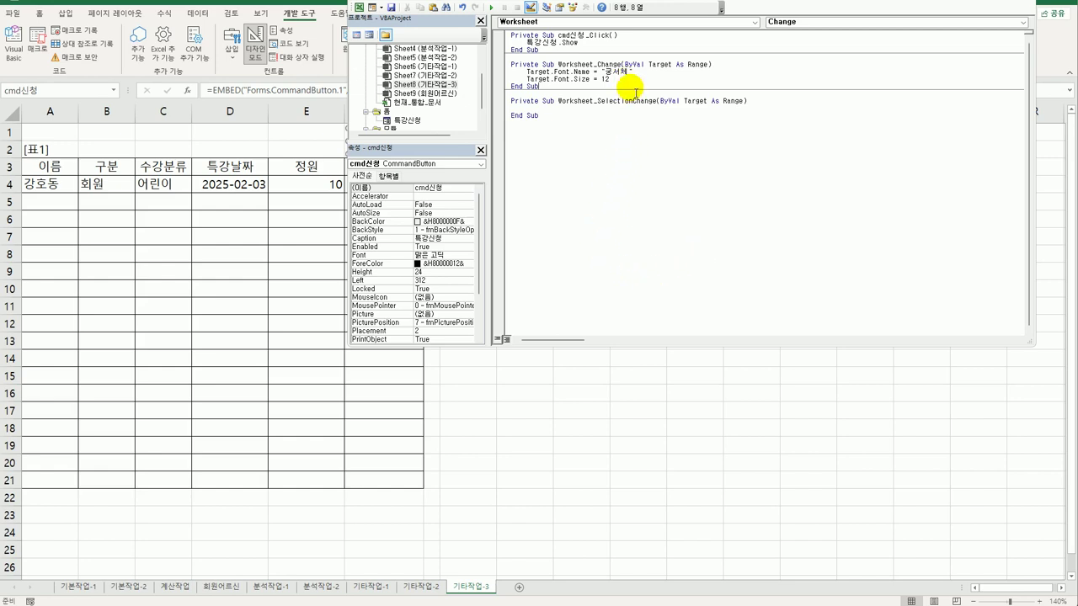
left_click(616, 163)
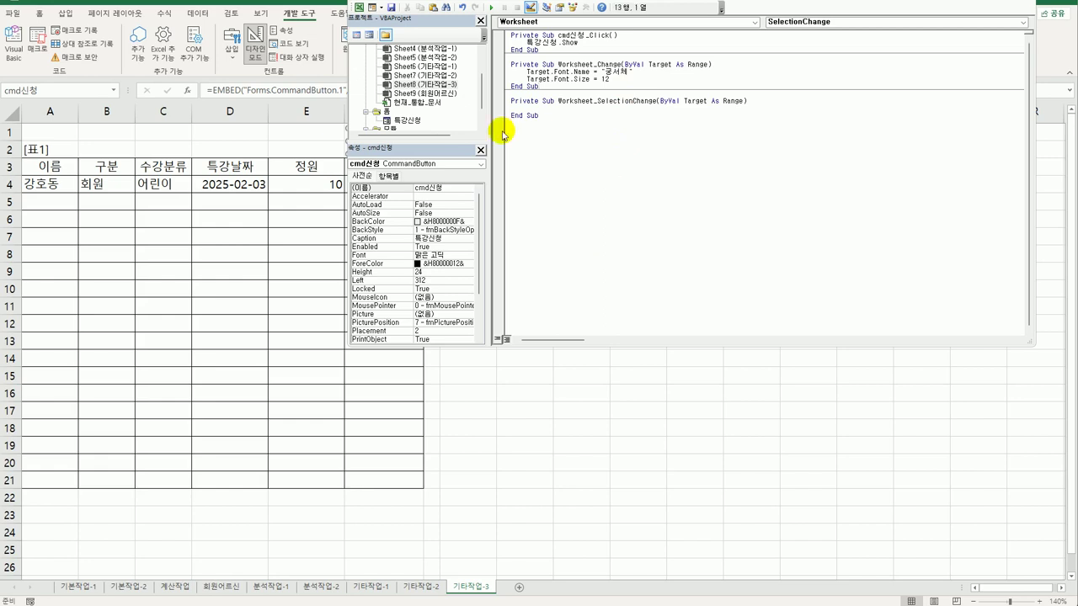
Check the input controls' names on the 특강신청 form and create the 신청 button's cmd신청_Click procedure.
double_click(409, 119)
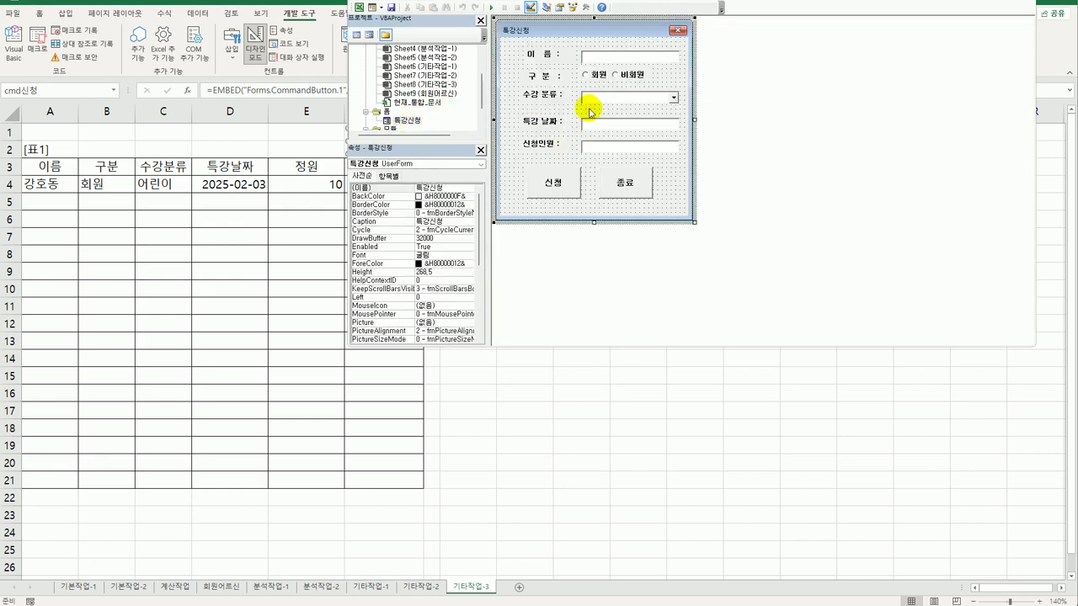
left_click(608, 56)
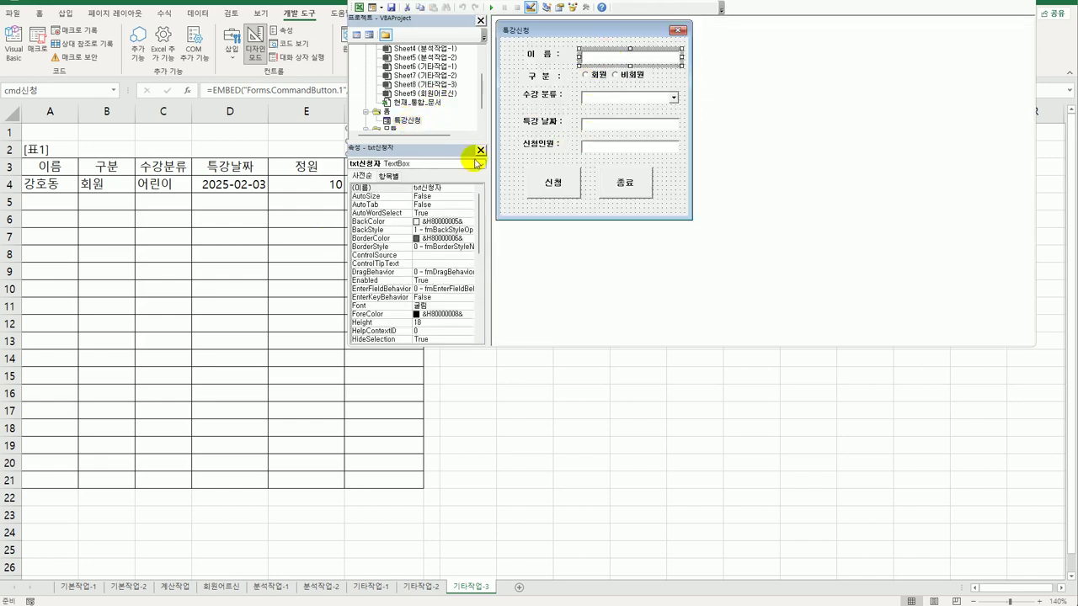
left_click(604, 96)
left_click(611, 125)
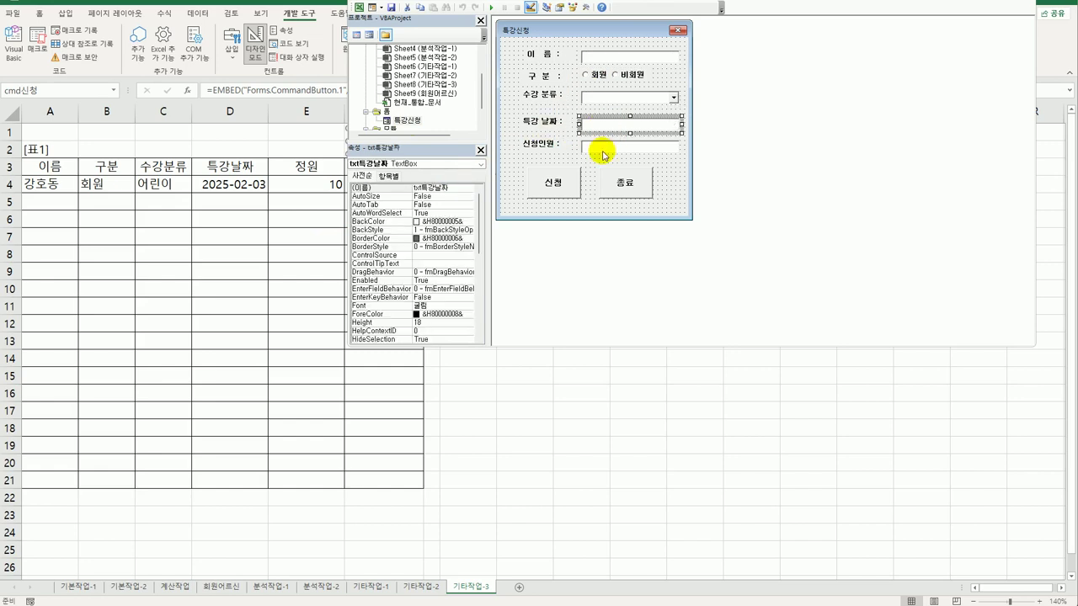
left_click(603, 154)
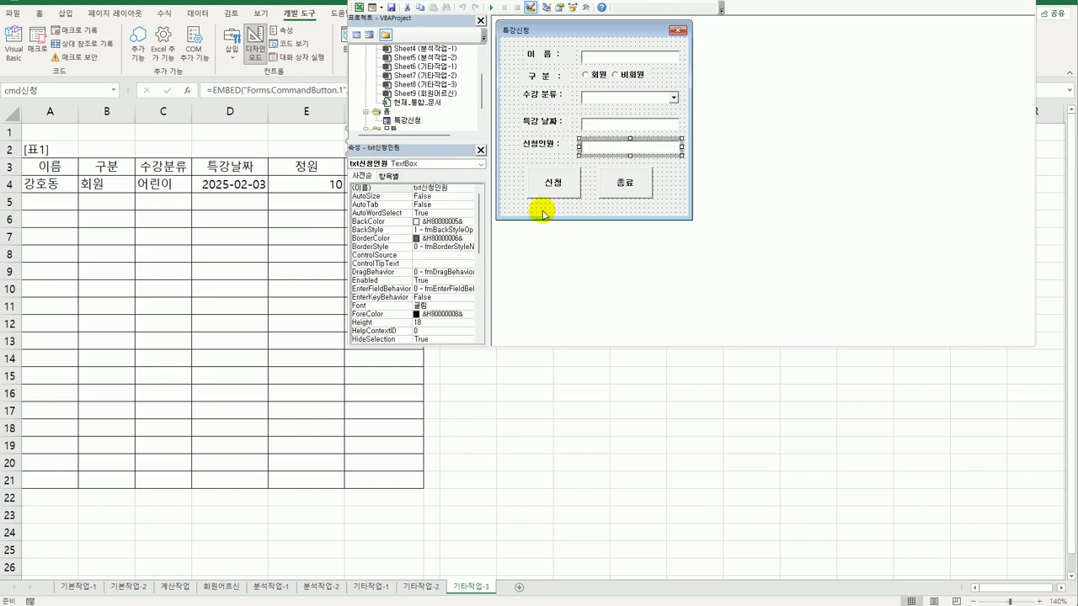
left_click(569, 190)
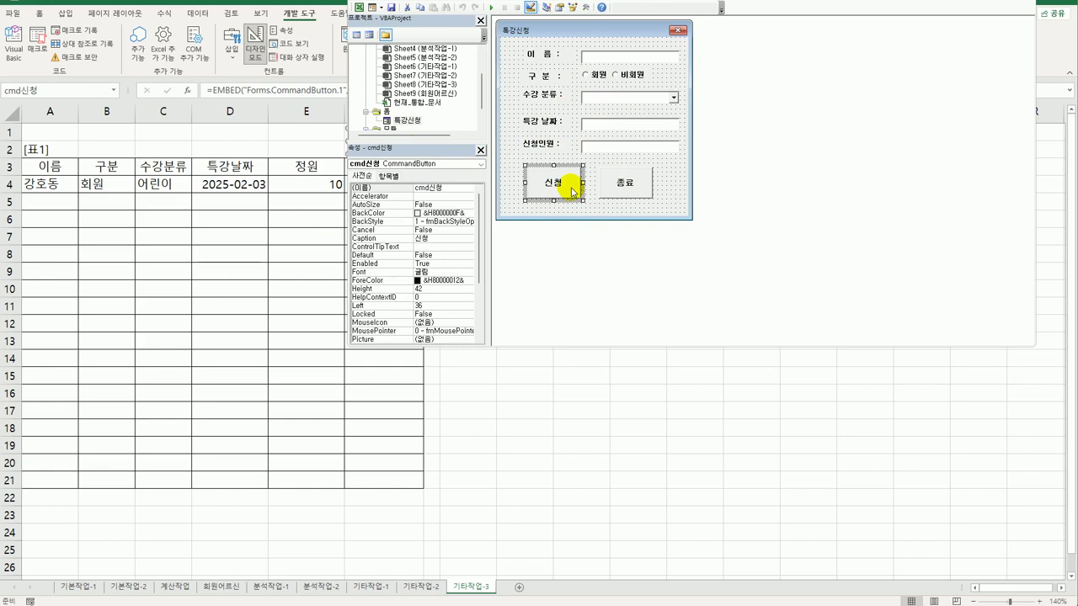
double_click(572, 190)
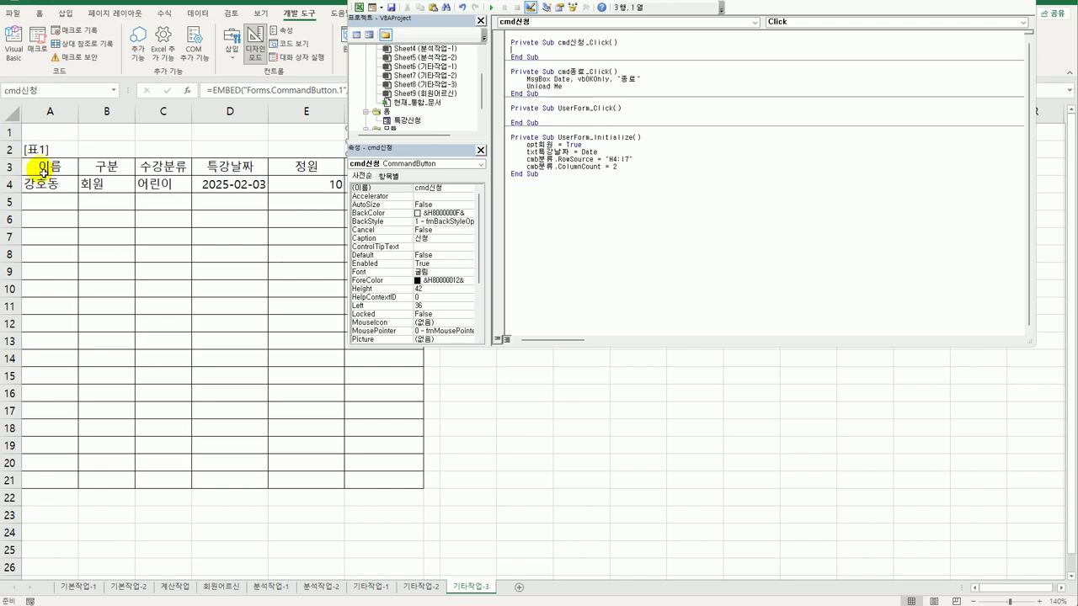
In cmd신청_Click, add the row calculation i = Range("A3").CurrentRegion.Rows.Count + 2, keeping the sheet's [표1] table in view.
left_click_drag(412, 4, 499, 3)
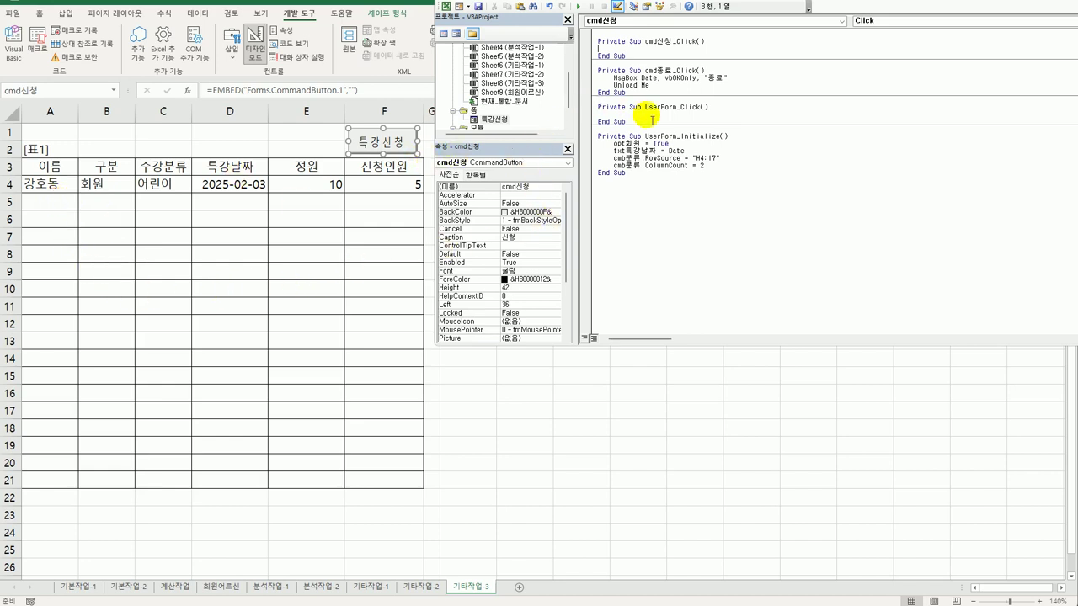
key("Return")
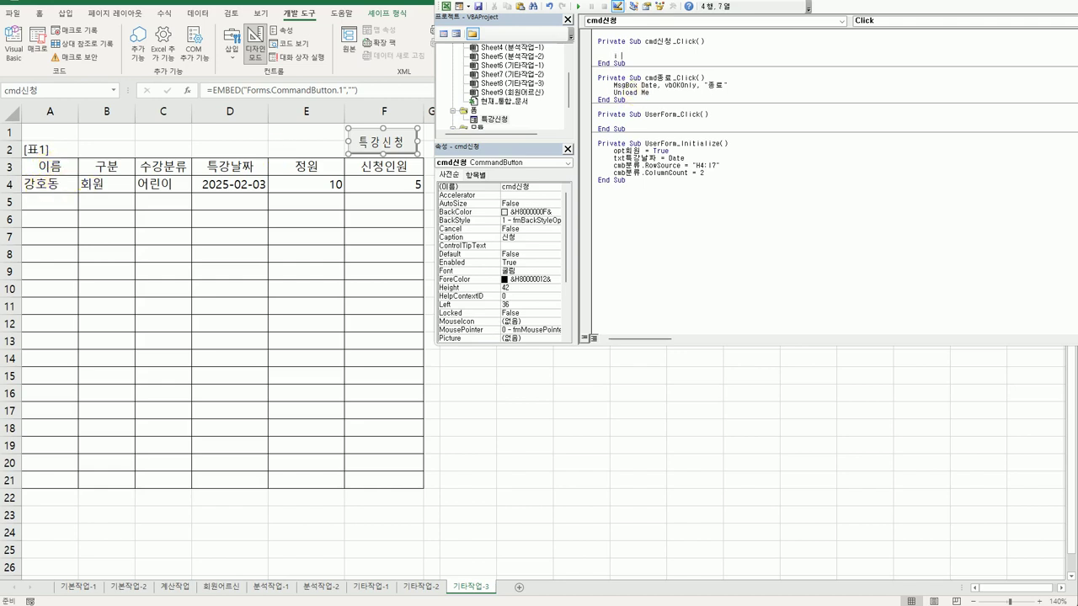
type("= range(\"")
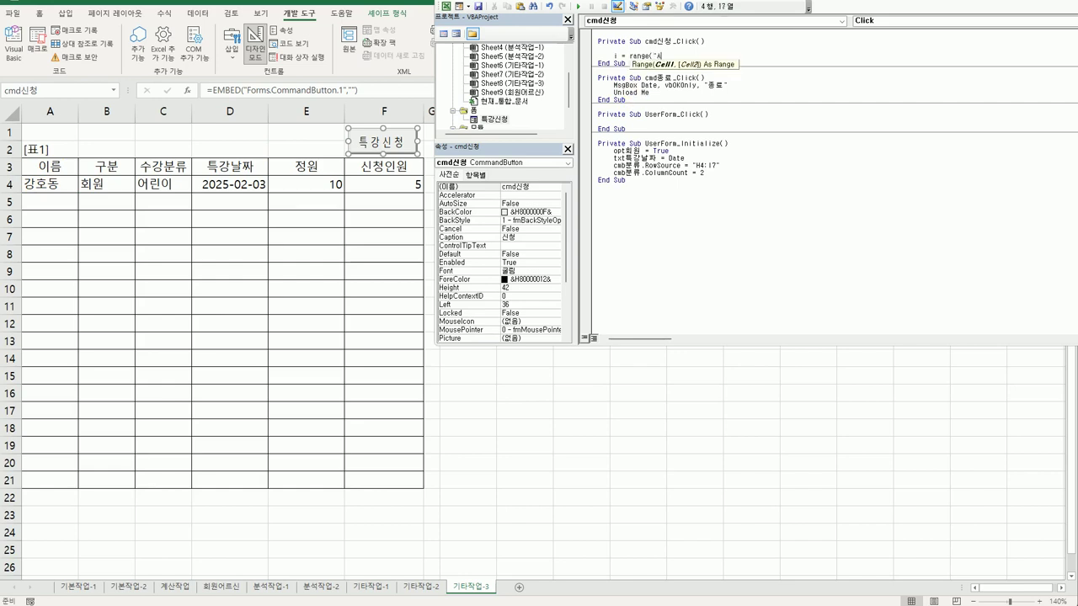
type("A3\").cu")
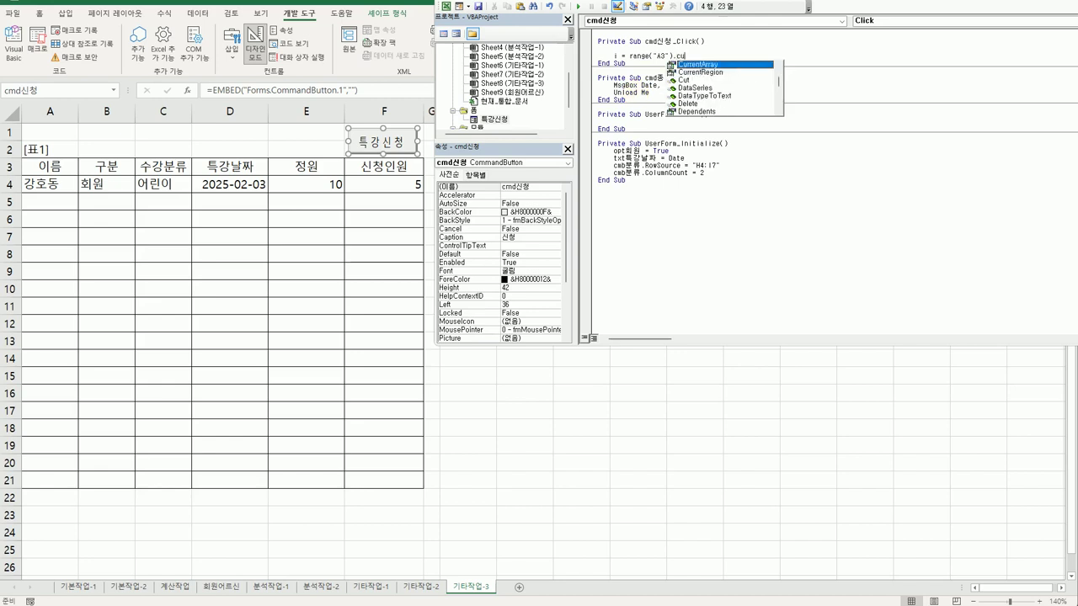
type("rrentRegion.r")
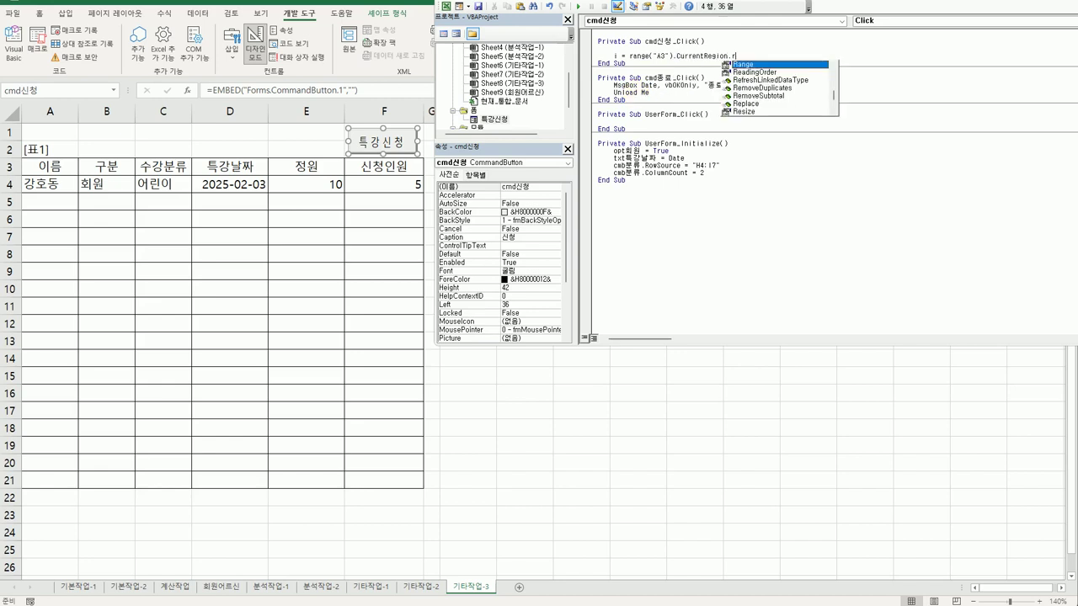
type("ows.")
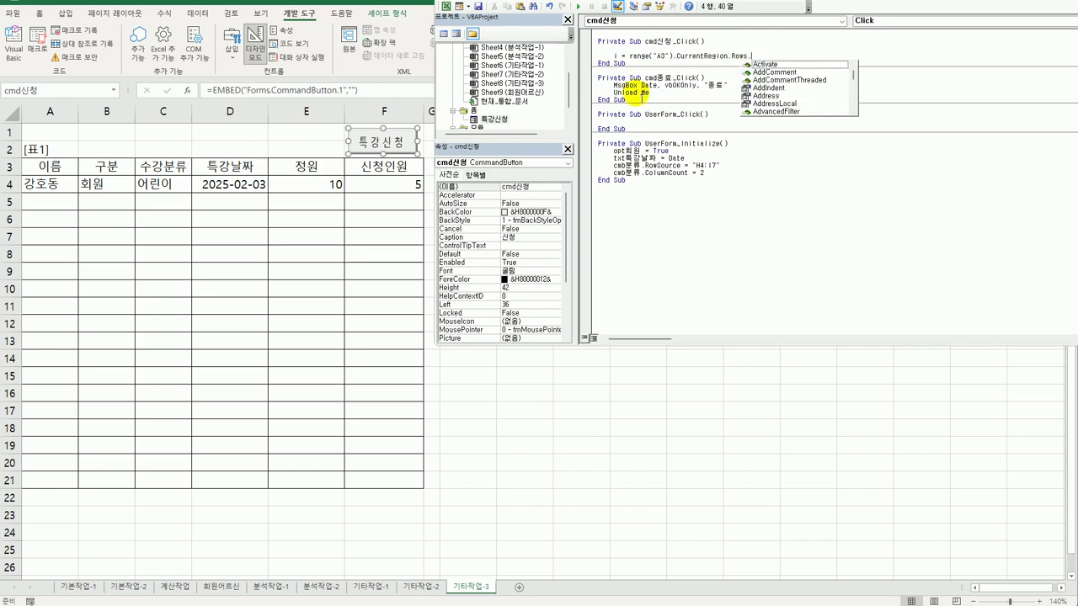
type("count ")
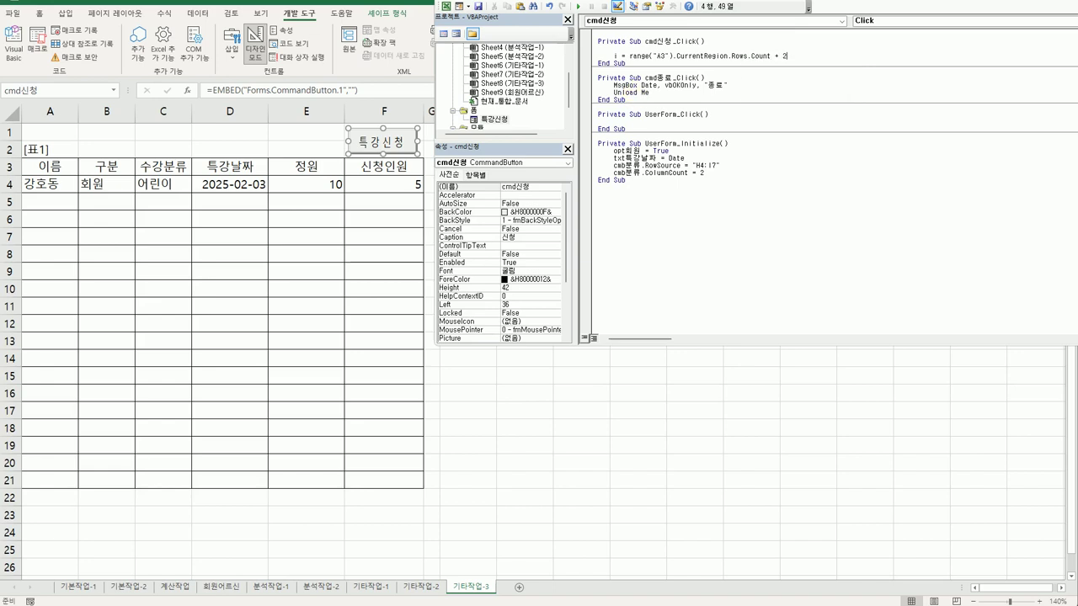
type("+ 2")
key("Return")
key("Return")
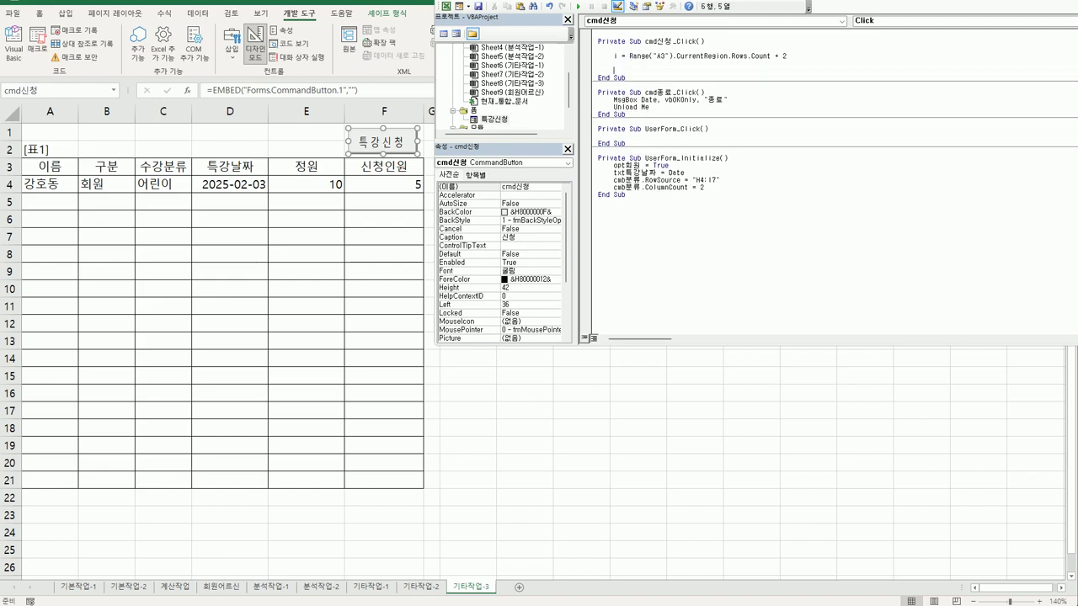
In cmd신청_Click, add the statement Cells(i, 1) = txt이름 below the row calculation.
type("cells(")
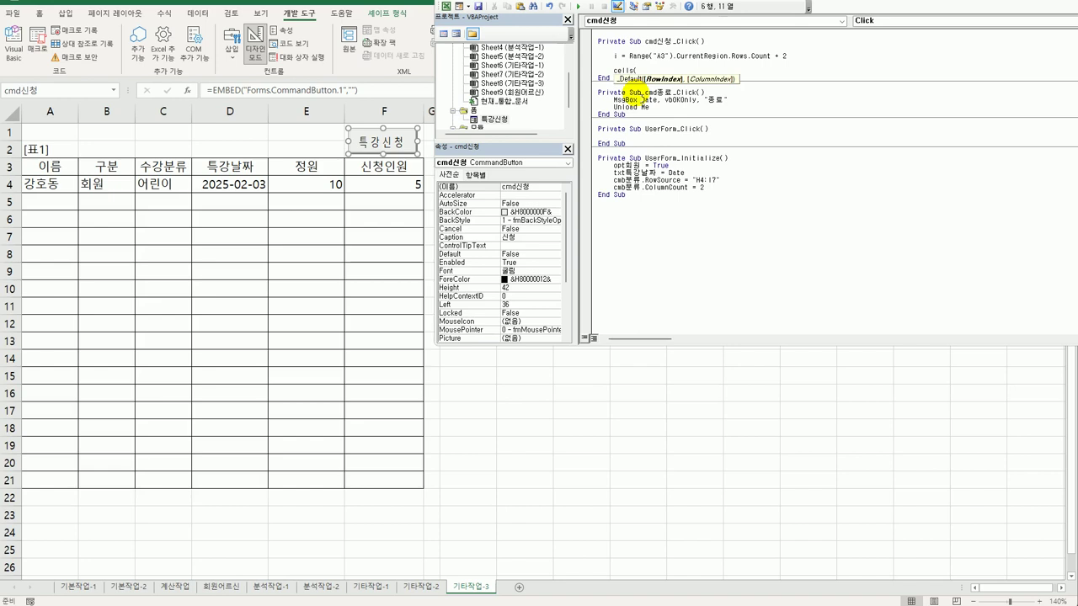
type("i, ")
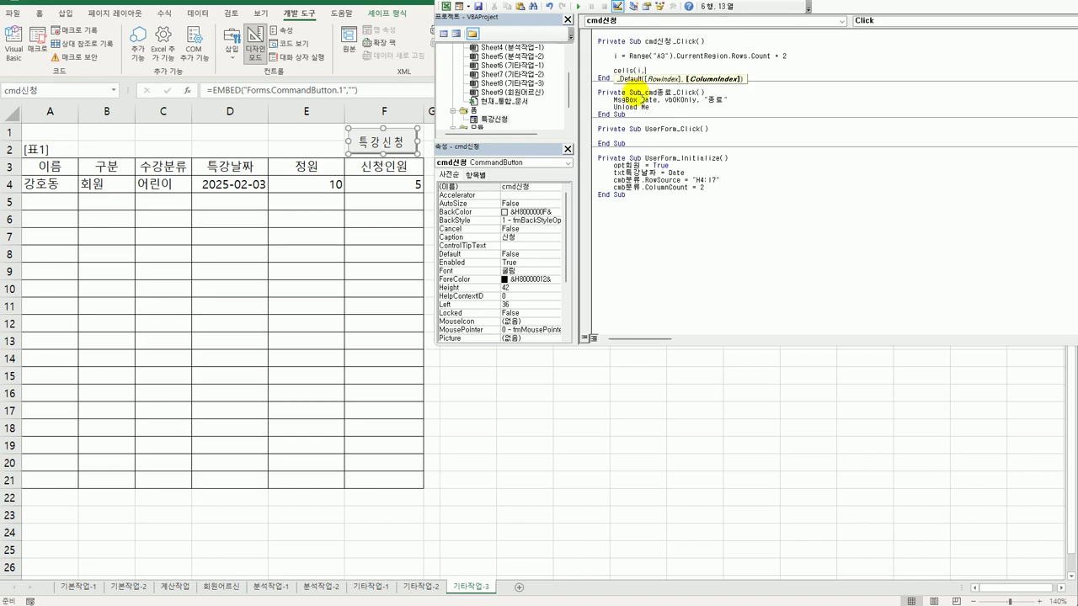
type("1")
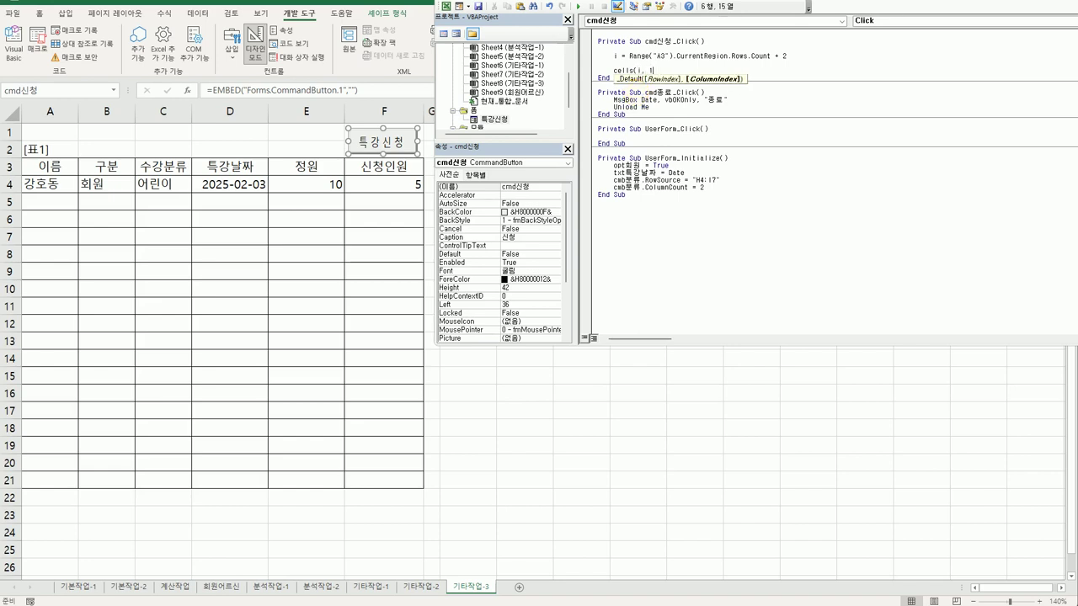
type(") = ")
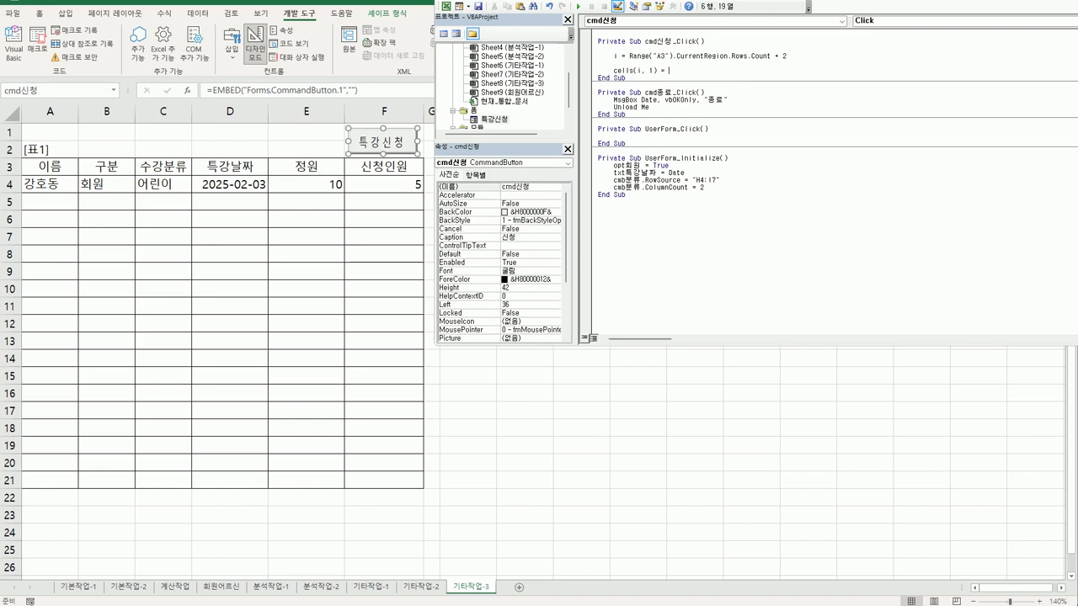
type("txt이름.")
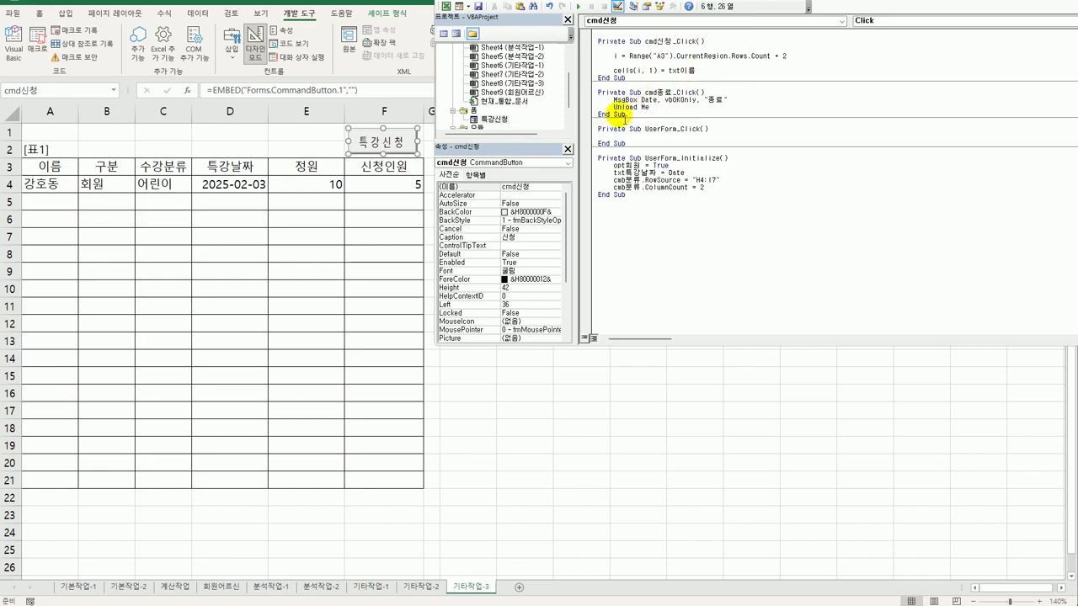
Replace txt이름 with the form's actual 이름 text box name, txt신청자, and complete the Cells(i, 1) statement with .Value.
double_click(494, 119)
left_click(691, 55)
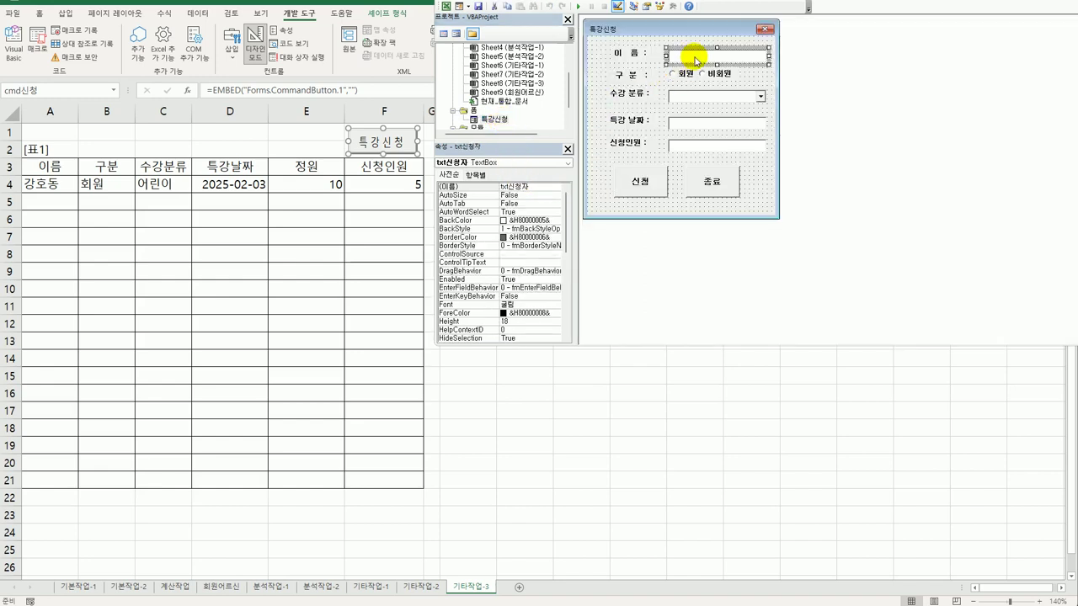
left_click(527, 186)
key("ctrl+c")
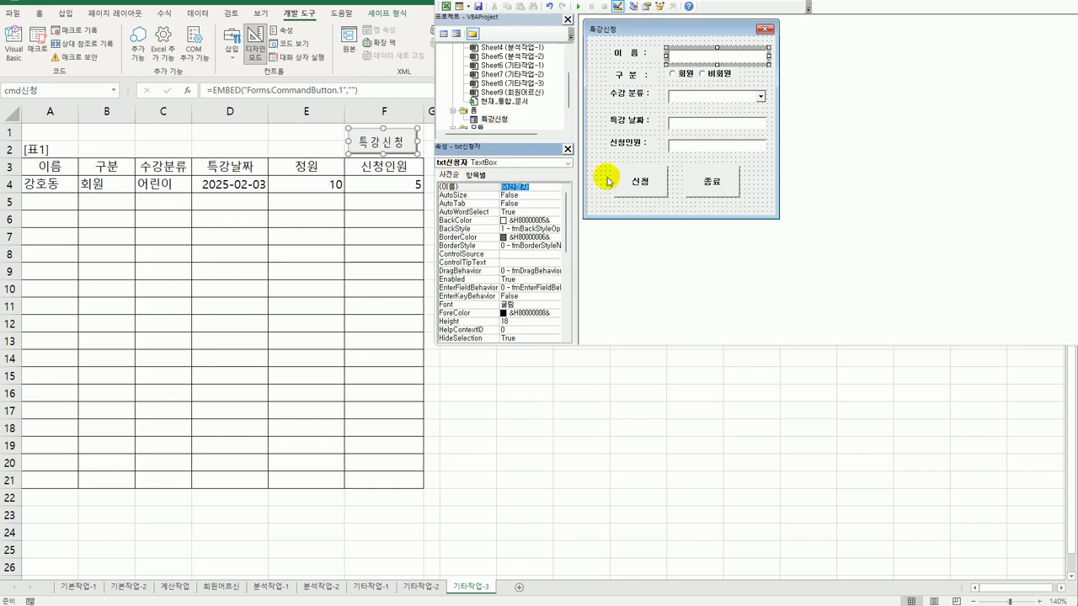
double_click(636, 187)
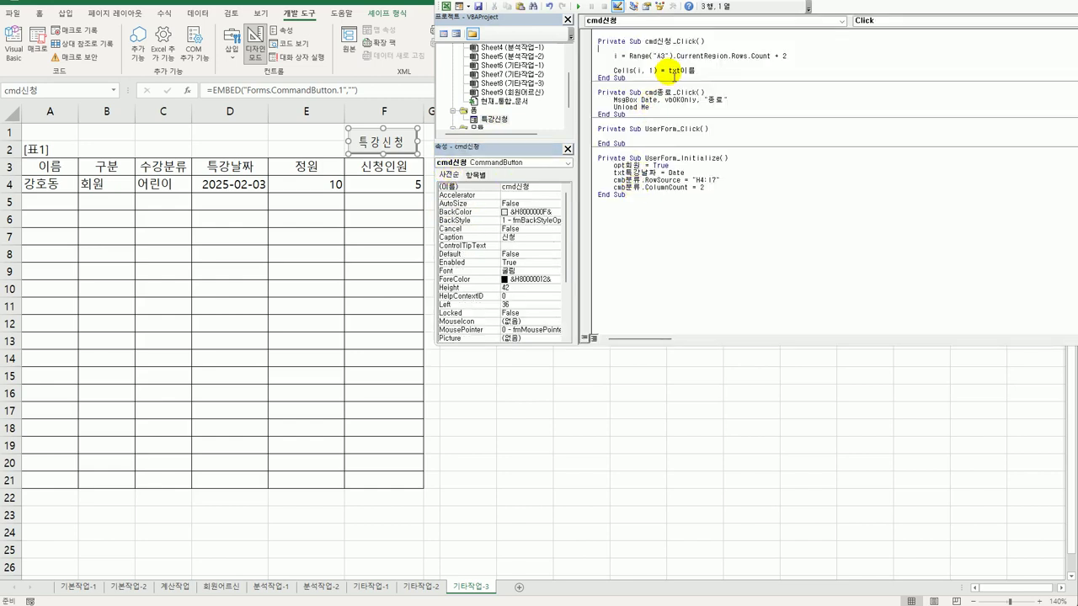
left_click_drag(667, 71, 713, 76)
key("ctrl+v")
type(".Value")
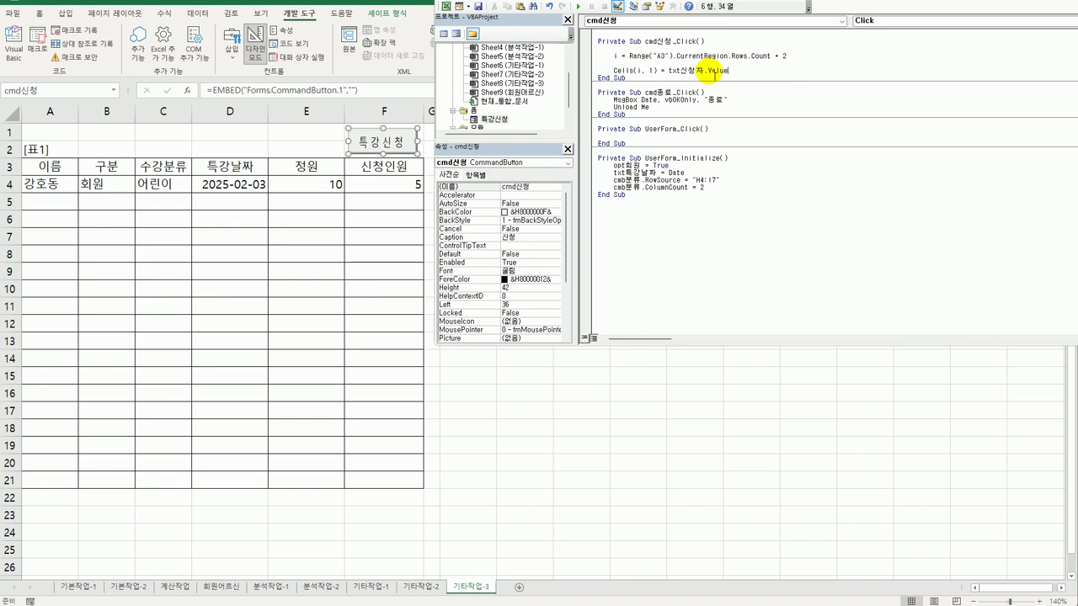
Duplicate the statement Cells(i, 1) = txt신청자.Value five times on the lines directly below it.
key("Return")
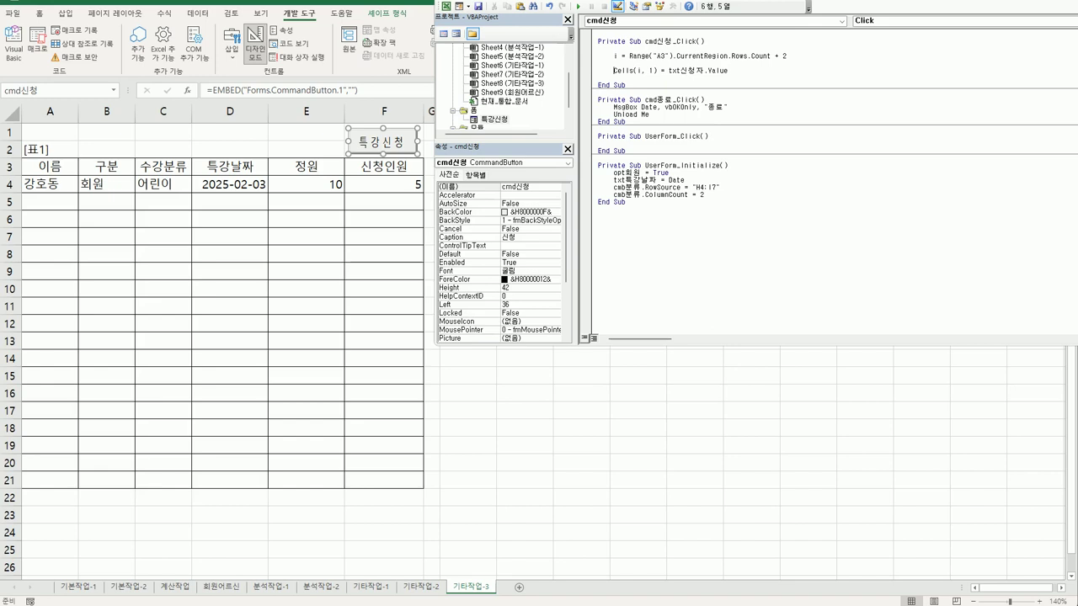
key("shift+End")
key("ctrl+c")
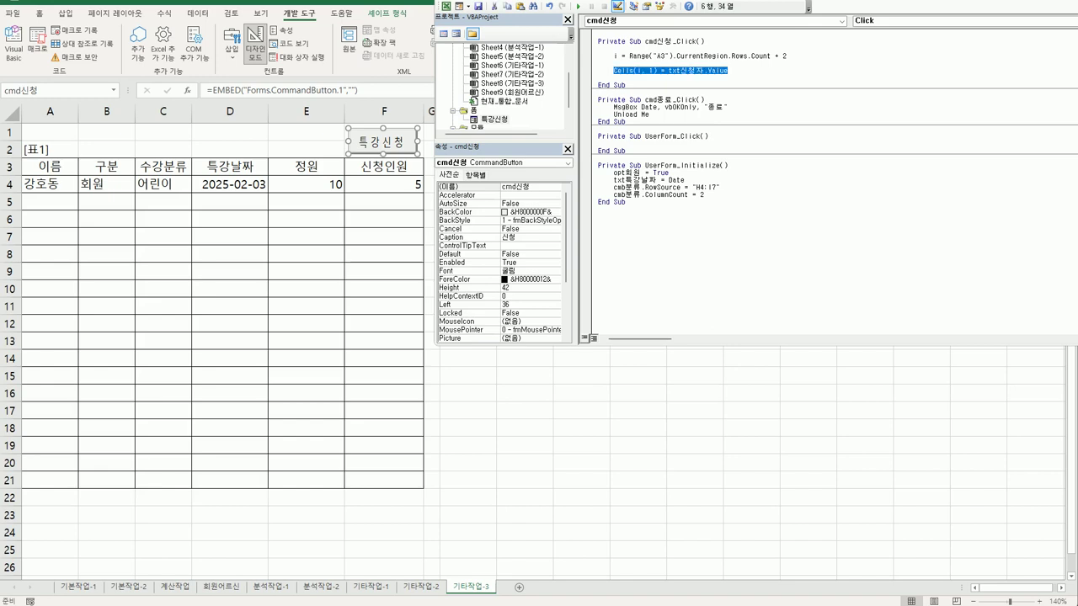
key("Down")
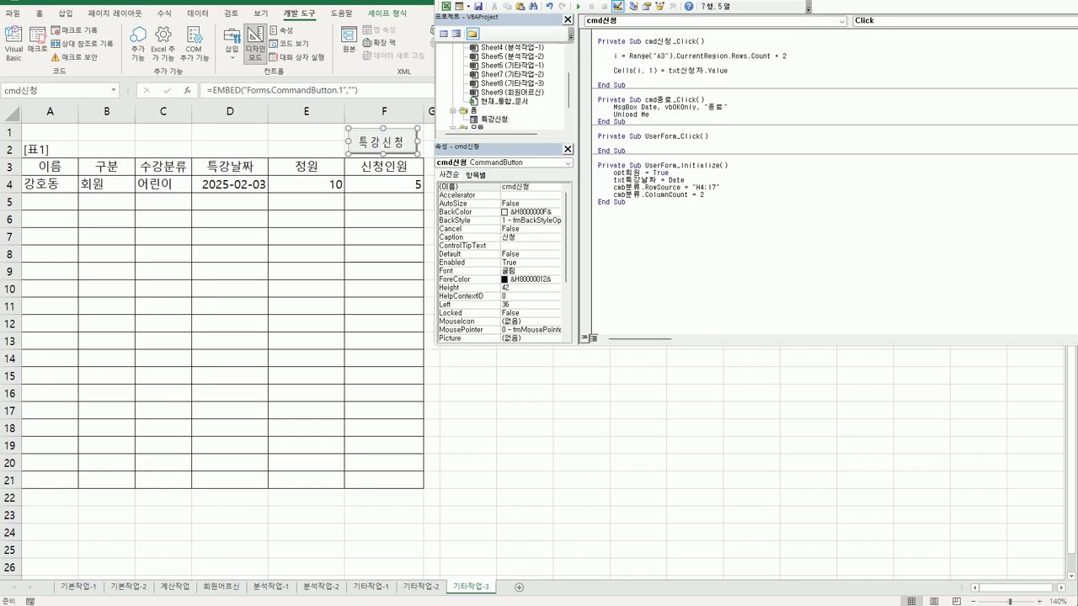
key("Return")
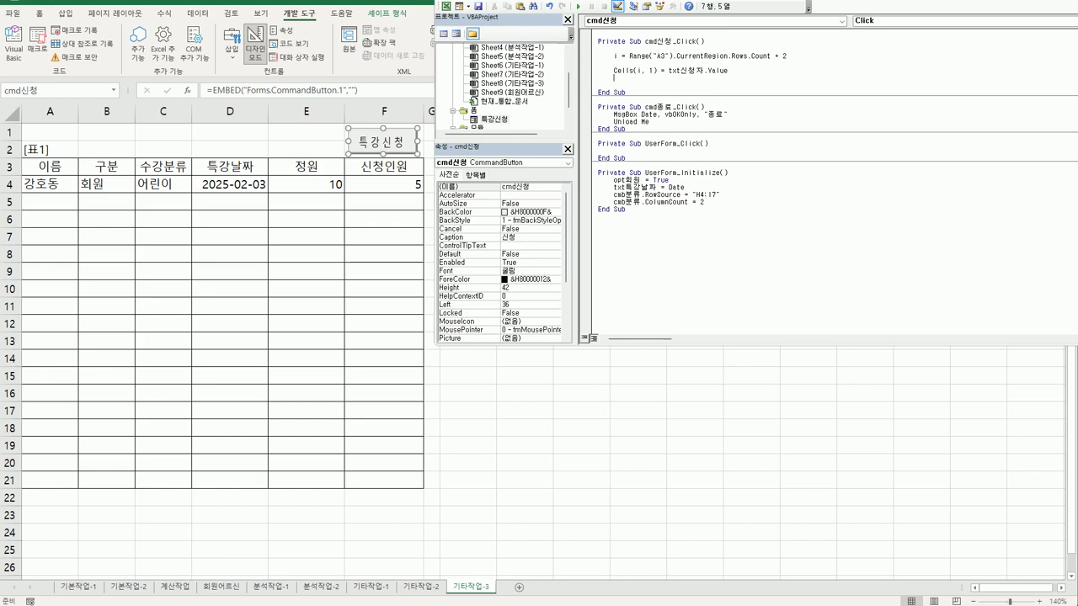
key("ctrl+v")
key("Return")
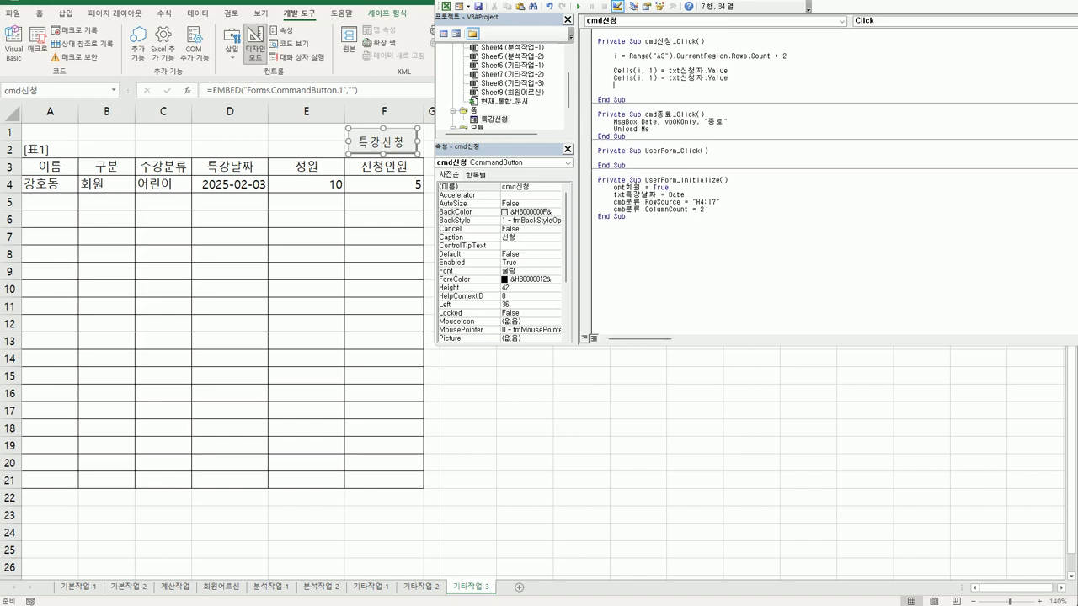
key("ctrl+v")
key("Return")
key("ctrl+v")
key("Return")
key("ctrl+v")
key("Return")
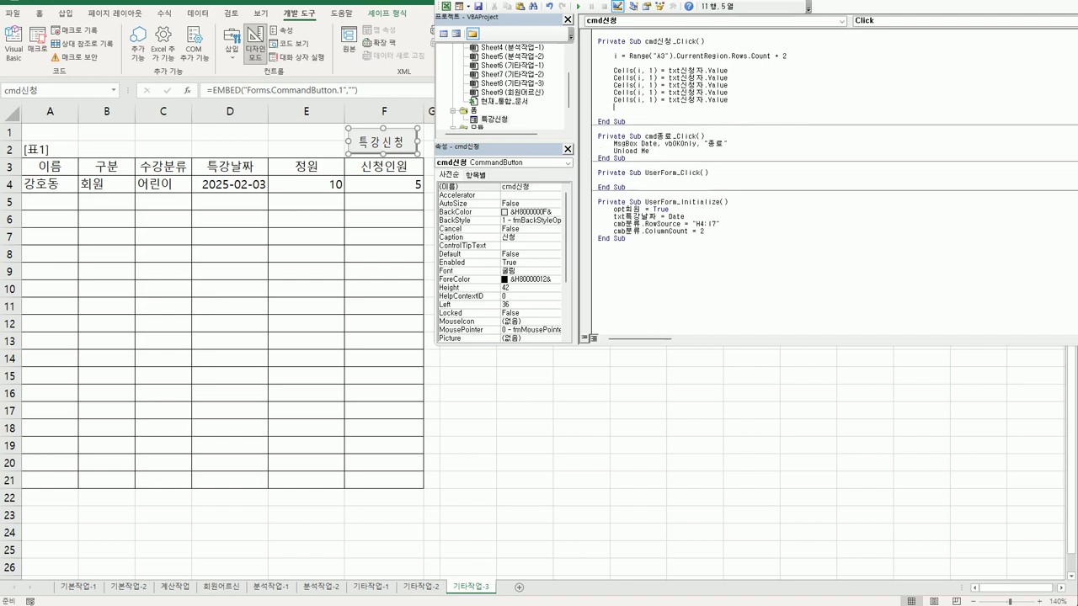
key("ctrl+v")
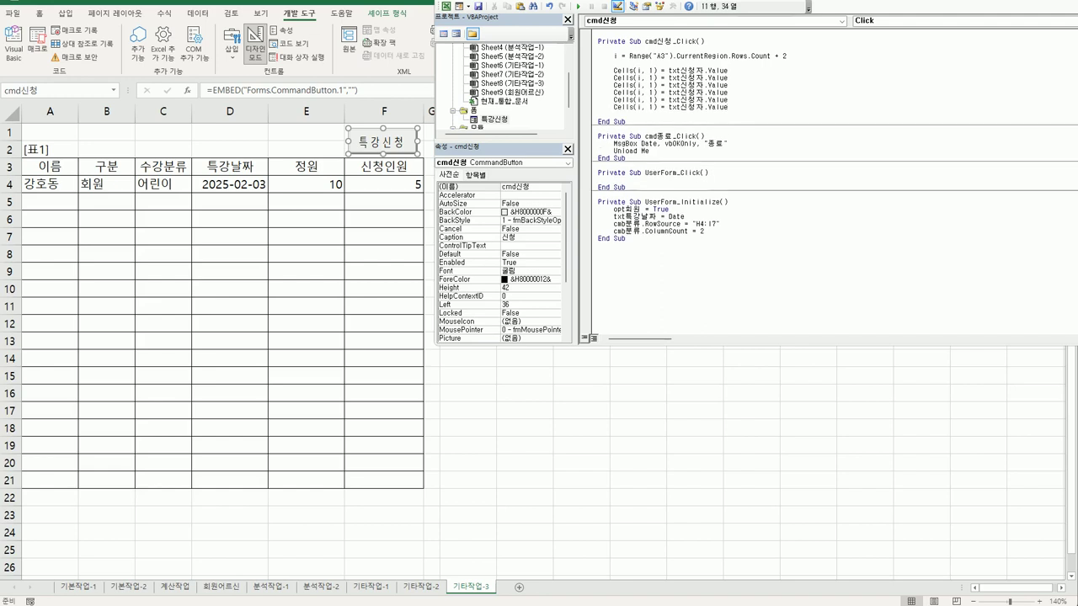
Change the column indexes of the five duplicated Cells statements to 2, 3, 4, 5 and 6 in order.
double_click(651, 78)
type("2")
double_click(654, 85)
type("3")
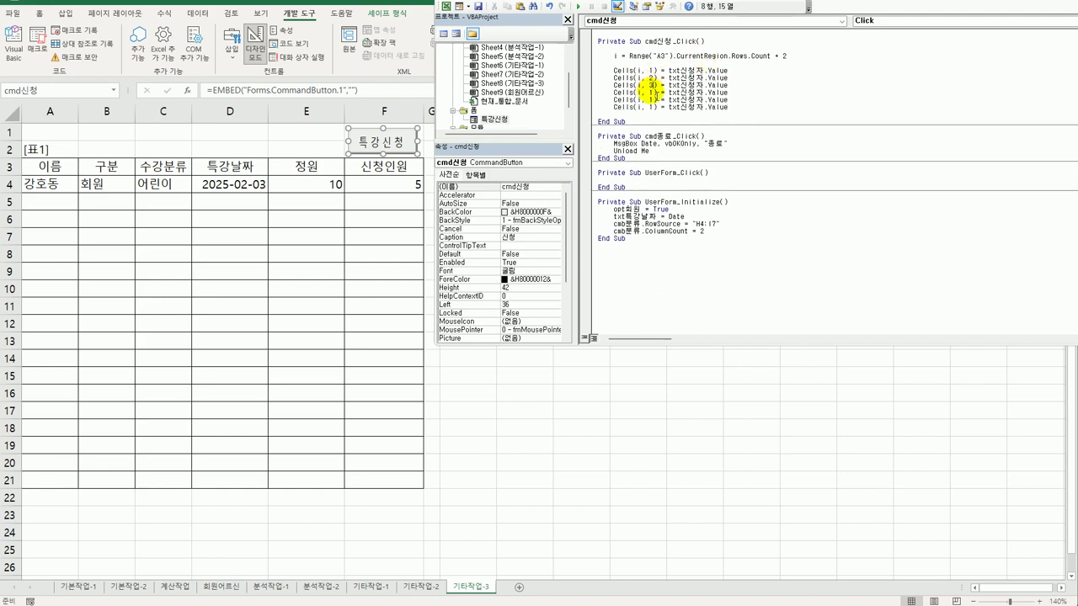
double_click(653, 92)
type("4")
double_click(654, 99)
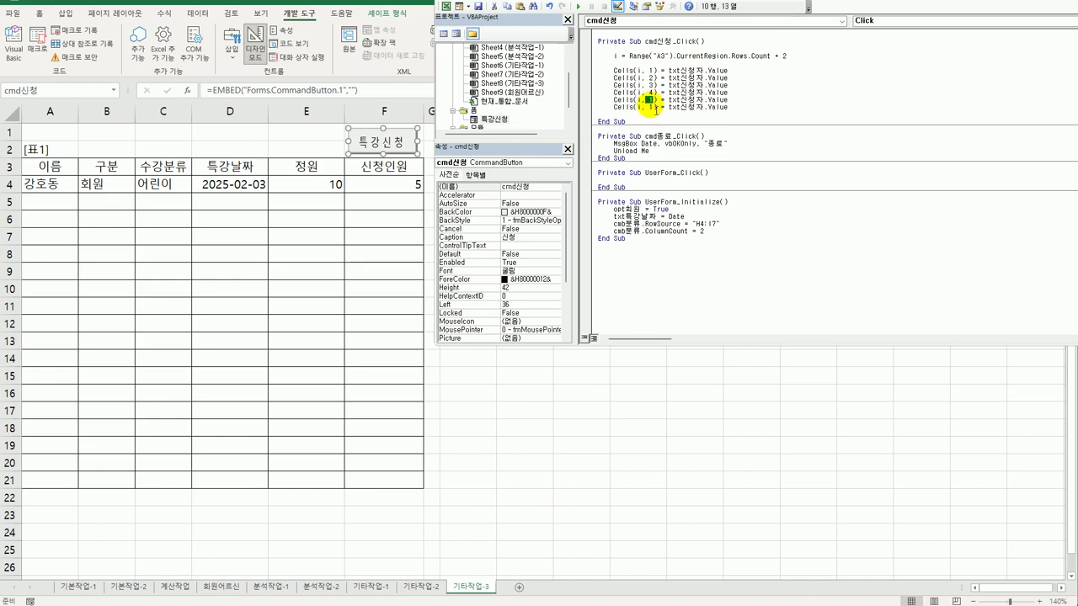
type("5")
double_click(654, 107)
type("6")
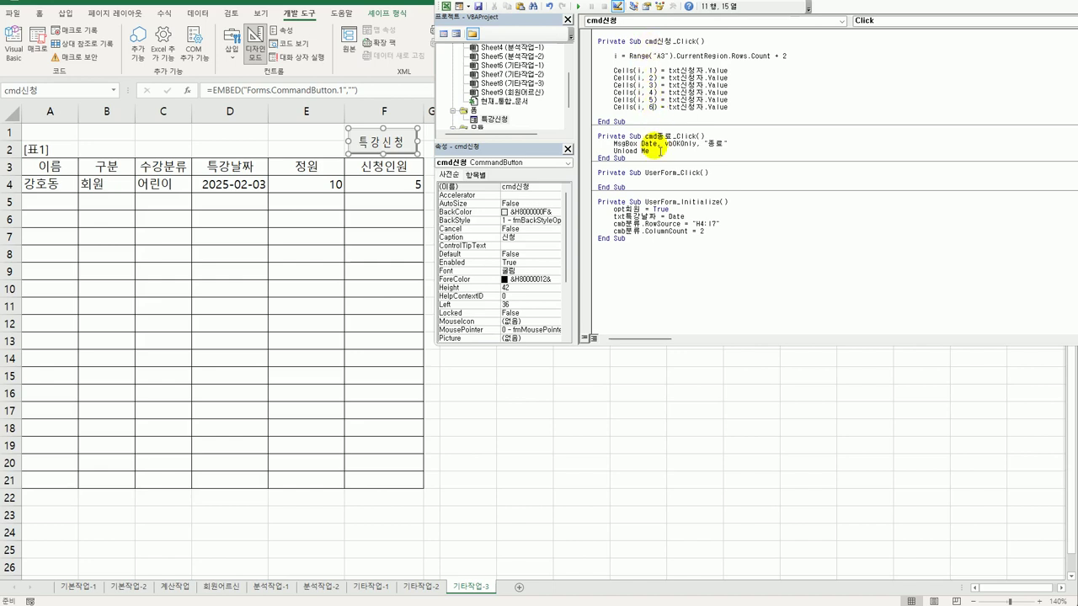
Check the control names of the 회원 and 비회원 option buttons on the 특강신청 form.
double_click(488, 119)
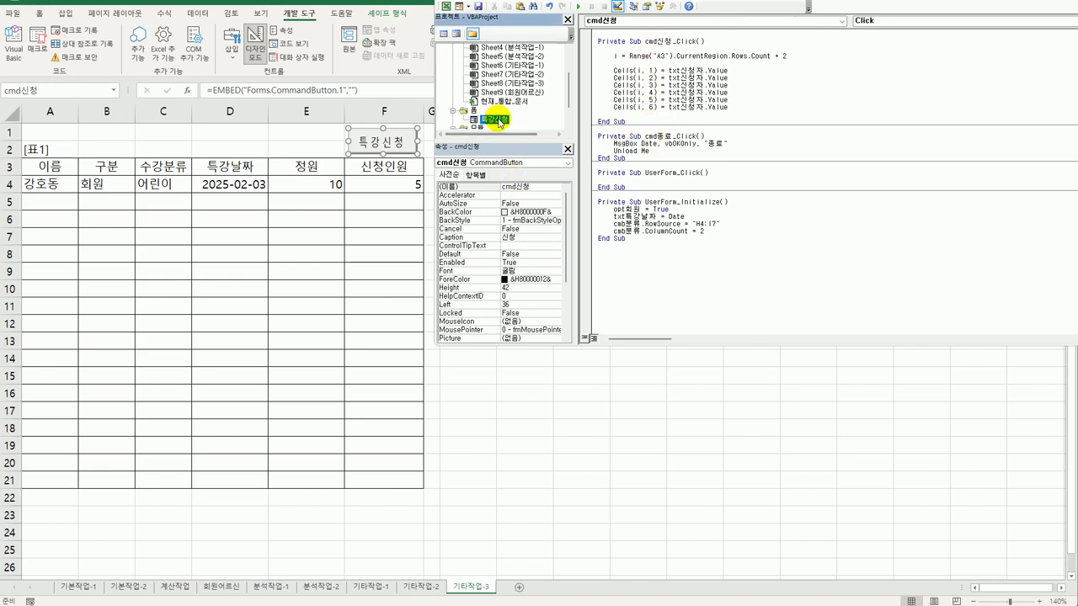
left_click(682, 78)
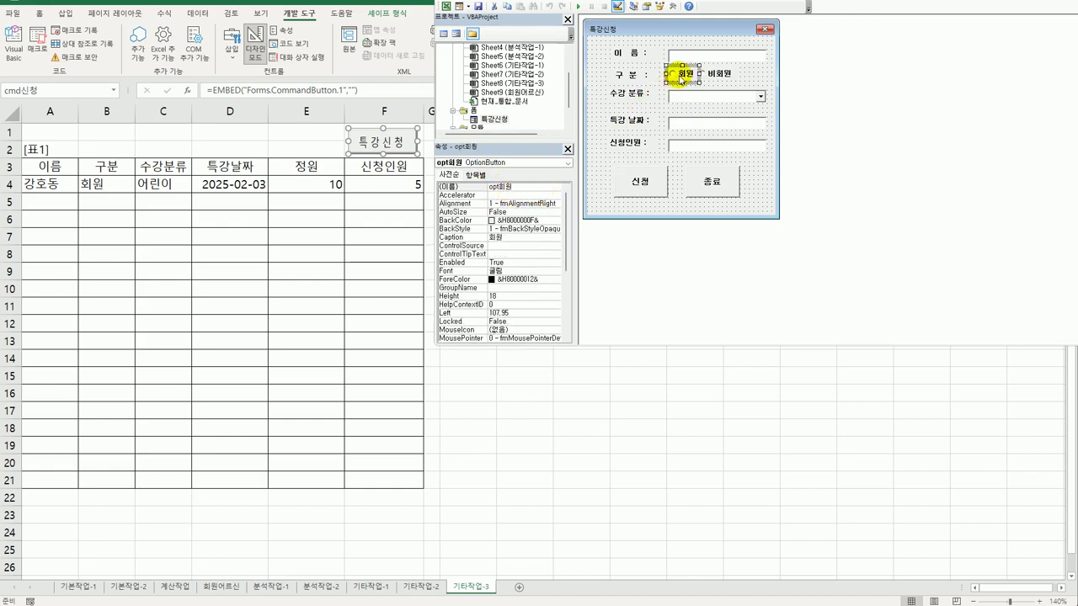
left_click(717, 74)
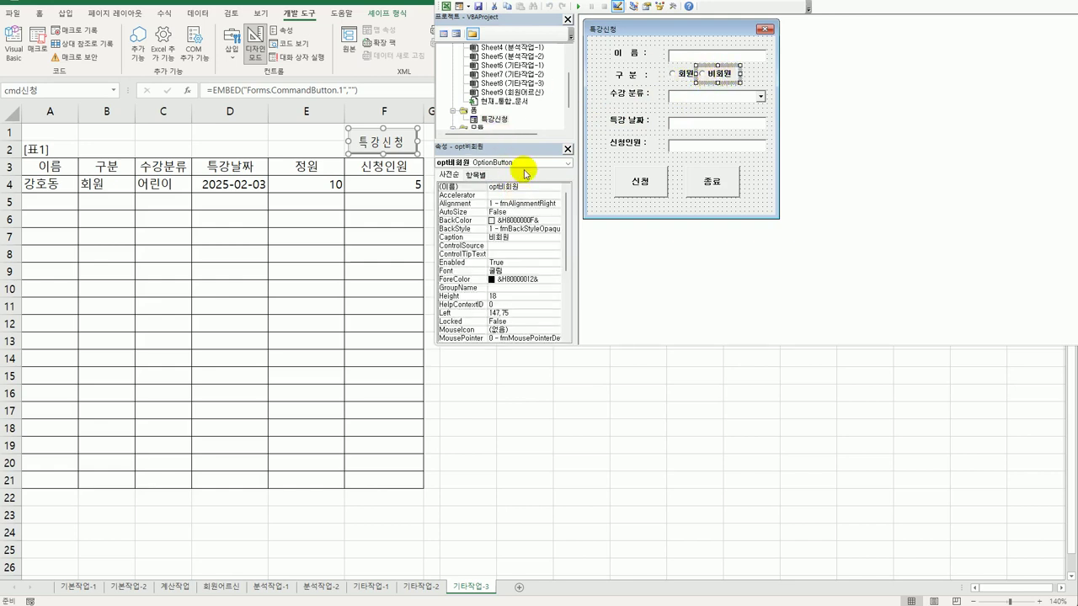
In cmd신청_Click, add If opt회원 = True Then above the Cells(i, 2) statement, indent that statement and make it assign "회원".
double_click(633, 178)
left_click(733, 71)
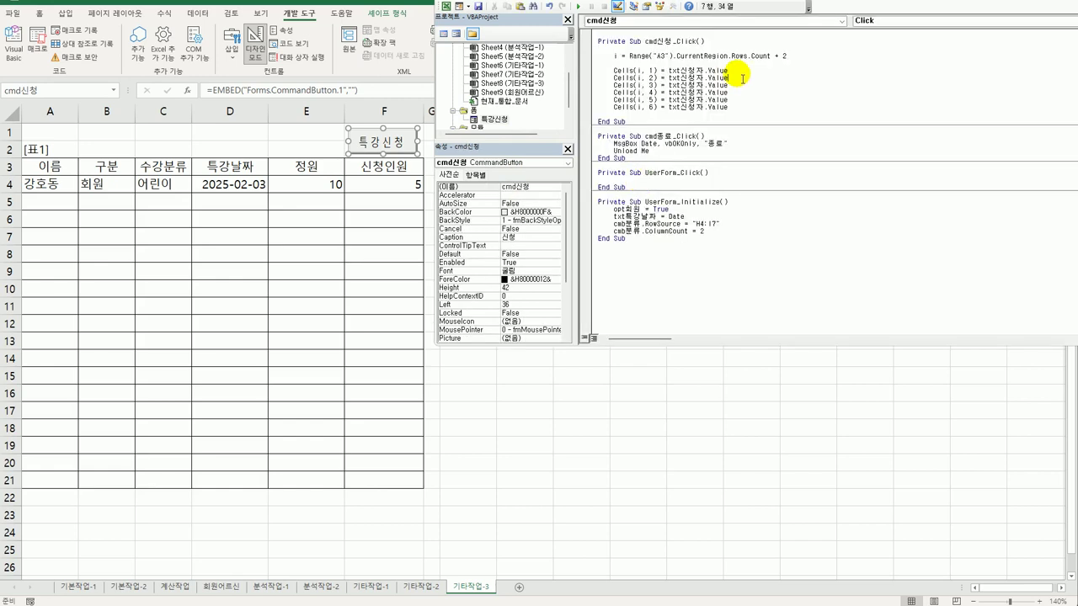
key("Return")
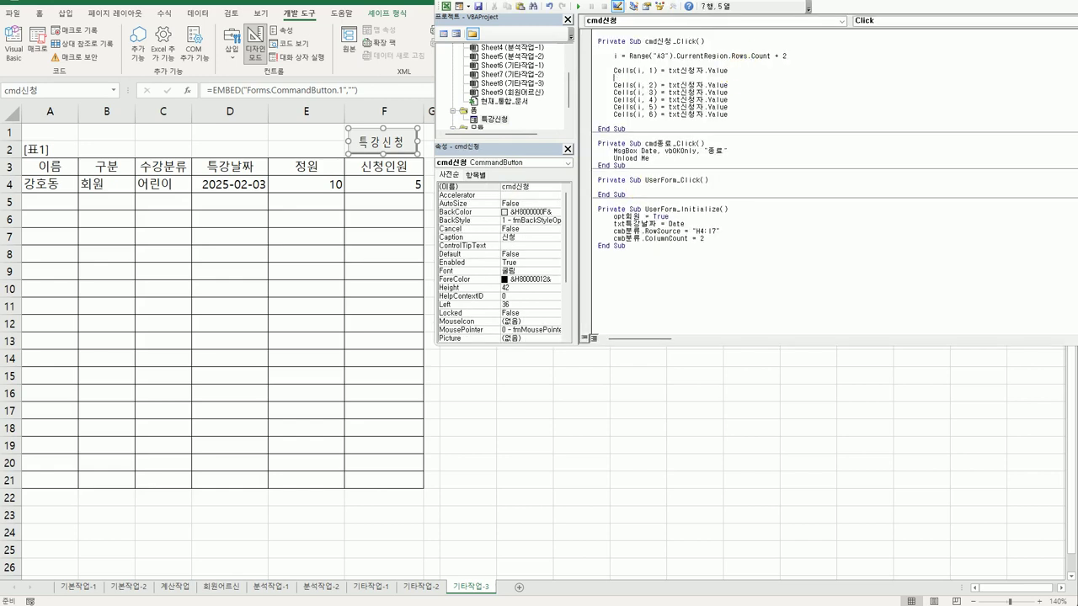
key("Return")
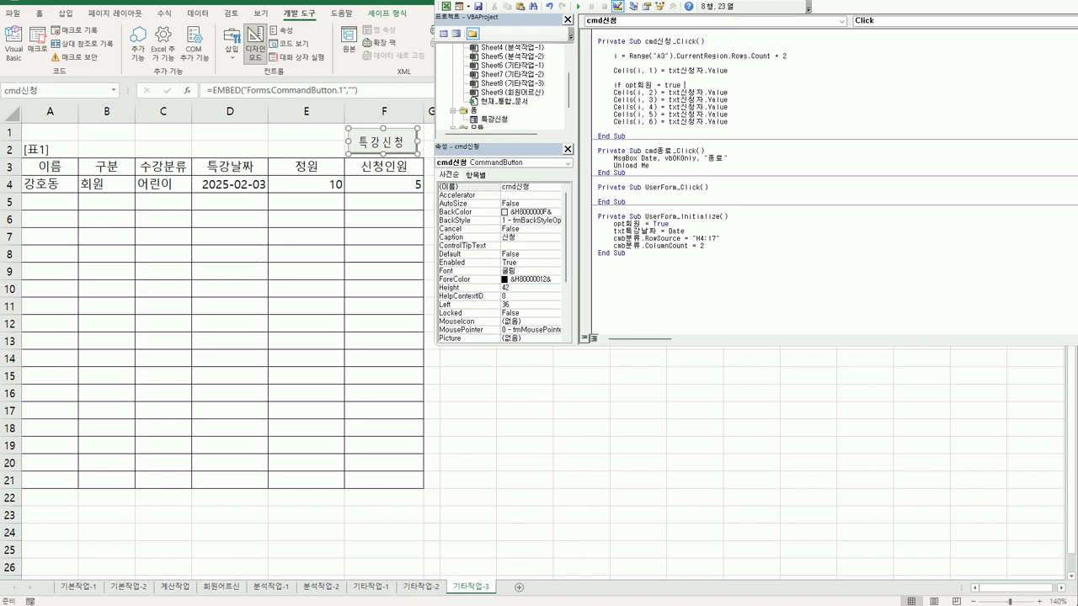
type("Then")
key("Return")
key("Delete")
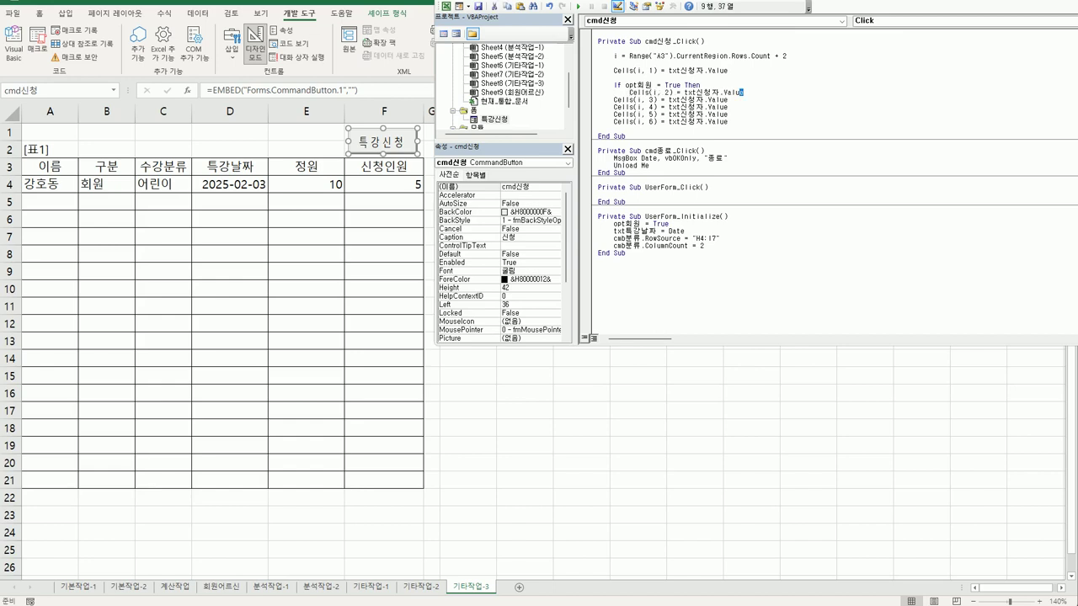
left_click_drag(726, 92, 681, 92)
type("\"회원\"")
key("Return")
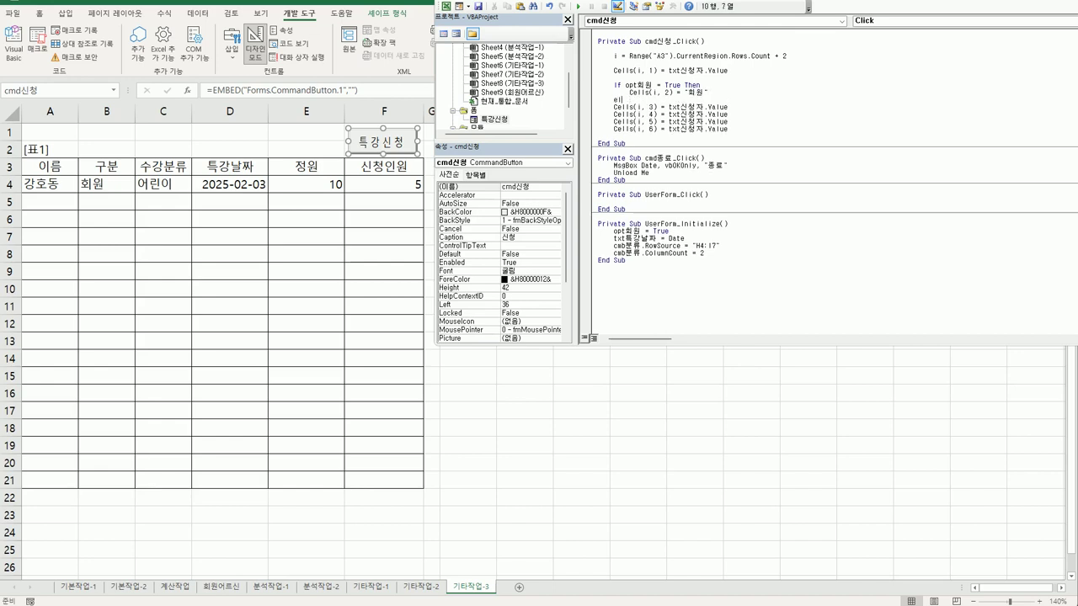
Add an Else branch with Cells(i, 2) = "비회원" and close the condition with End If.
key("shift+End")
key("ctrl+c")
key("Down")
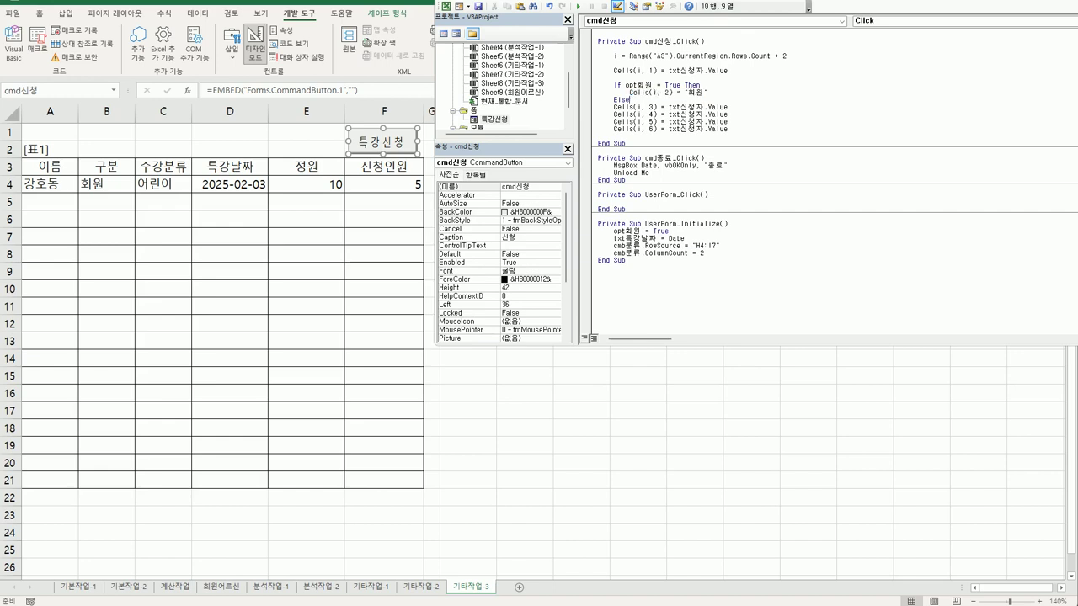
key("End")
key("Return")
key("ctrl+v")
key("Home")
key("Tab")
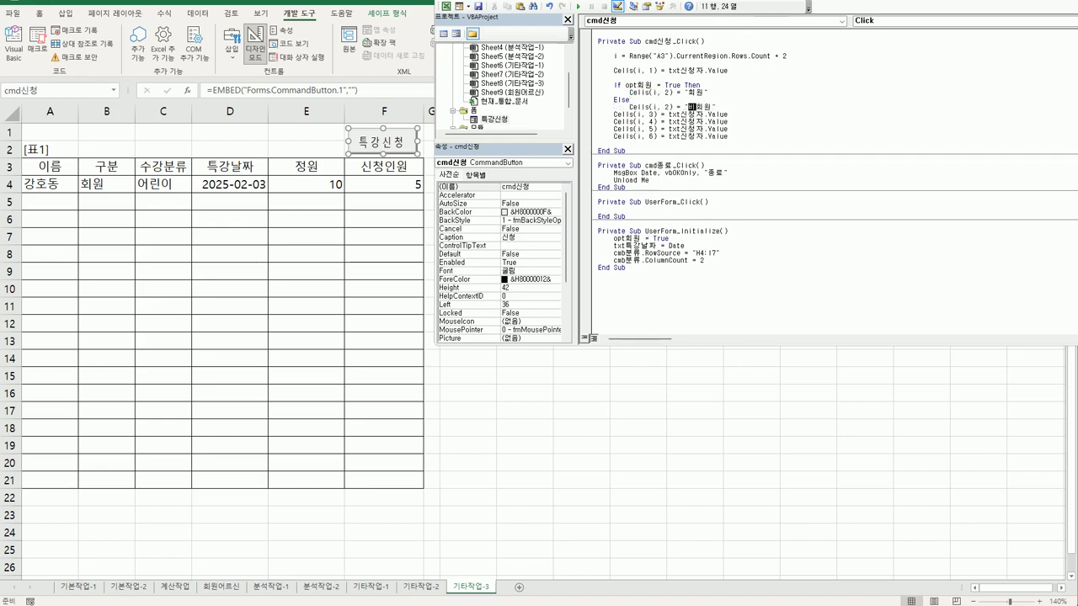
key("Return")
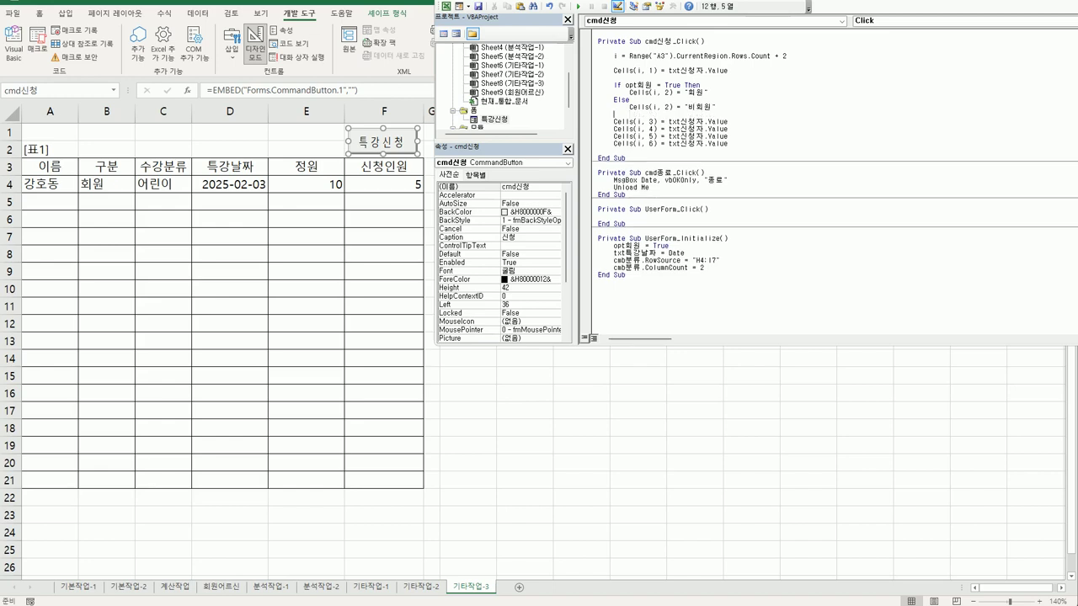
type("end if")
key("Return")
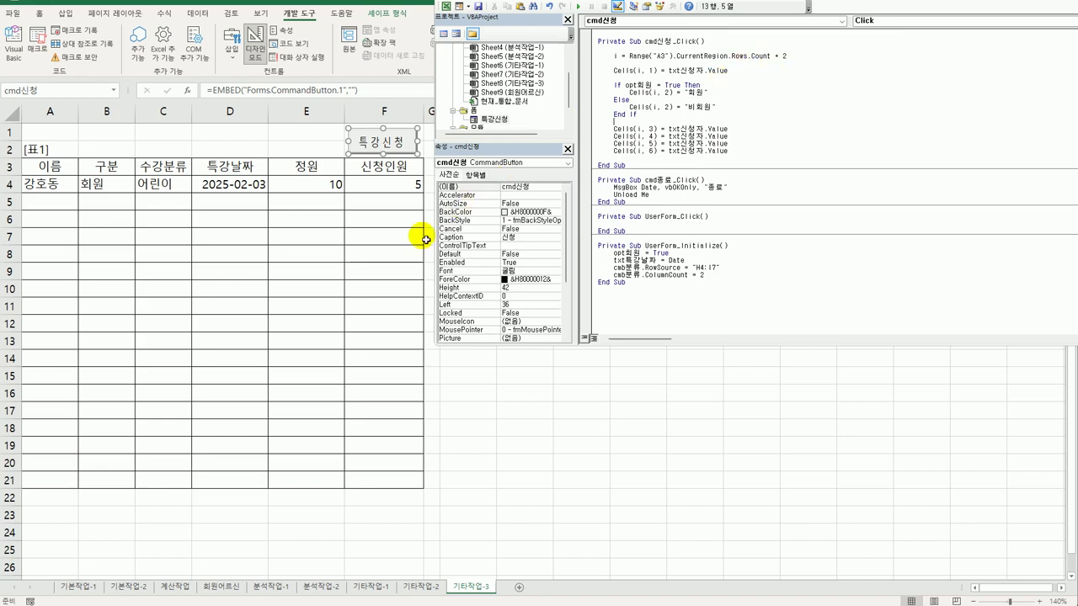
Turn off design mode on the 기타작업-3 sheet, run the 특강신청 form and try its 구분 options.
left_click(633, 455)
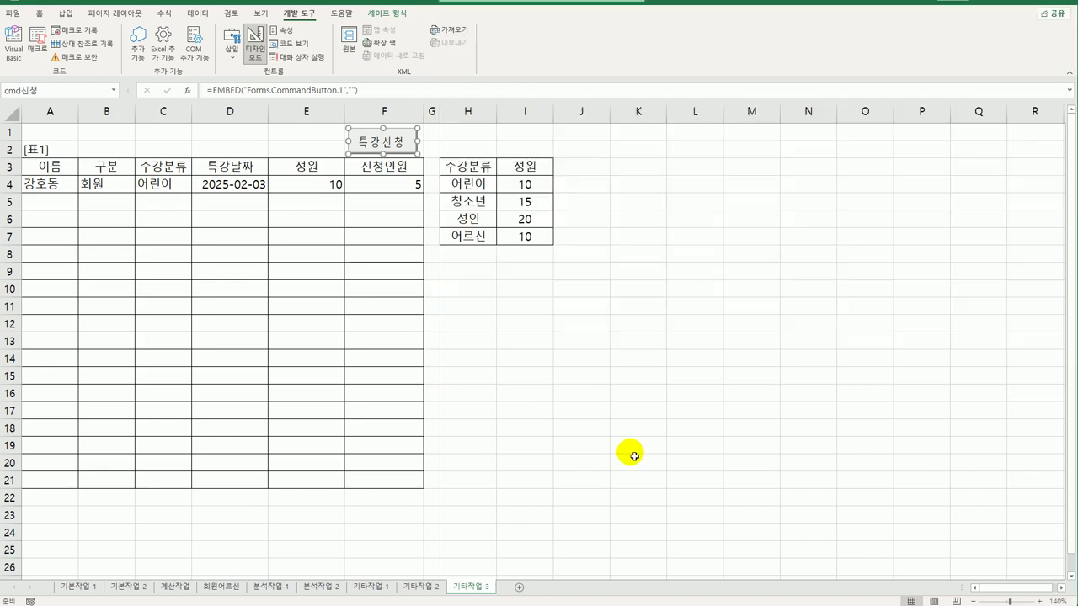
left_click(255, 52)
left_click(383, 143)
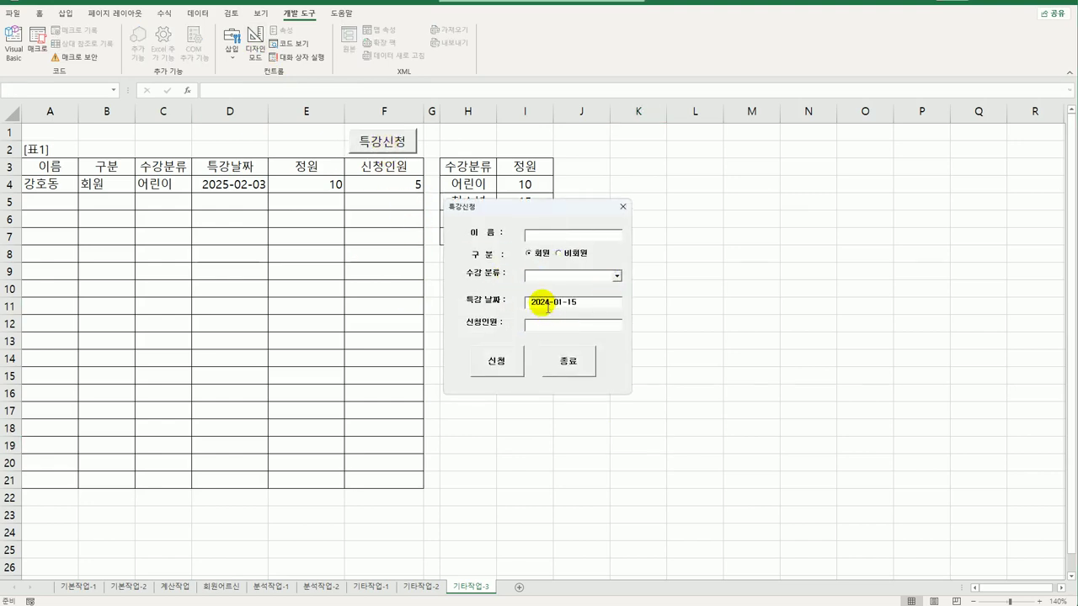
left_click(569, 255)
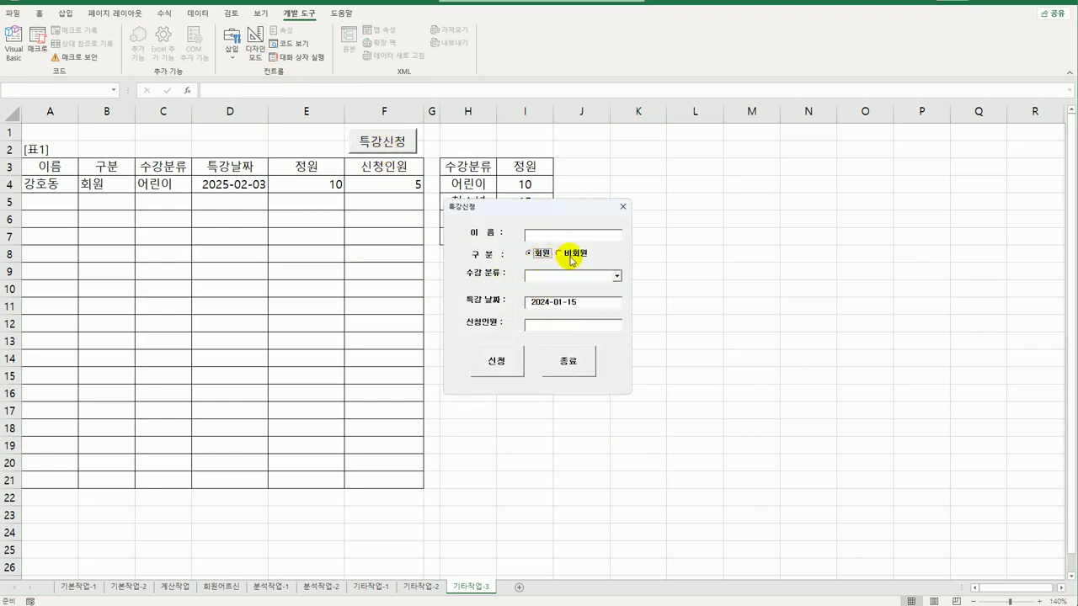
left_click(539, 253)
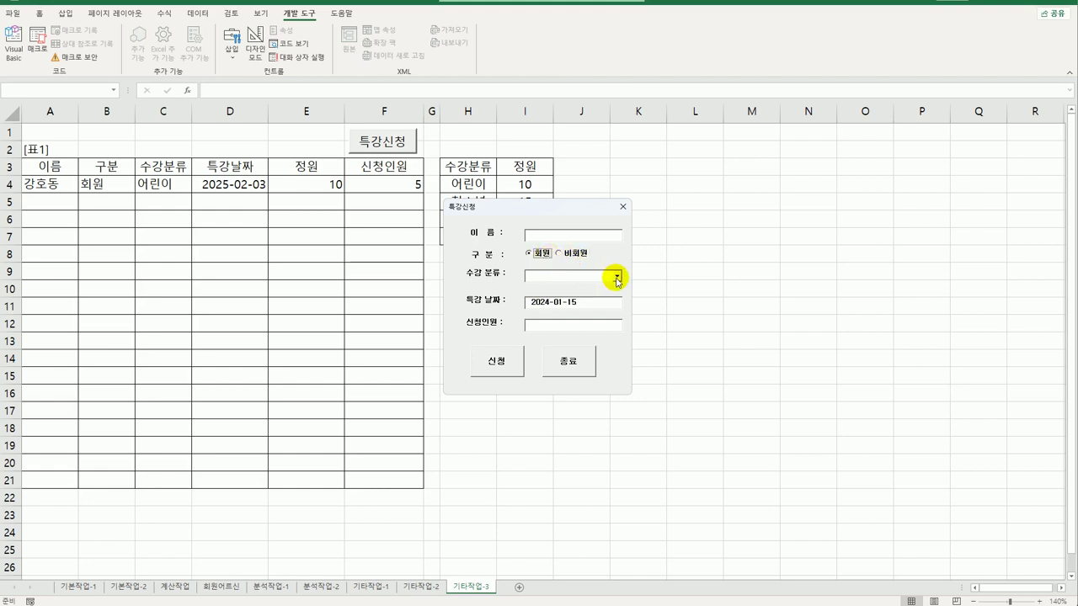
Examine the two columns of the 수강 분류 list in the running 특강신청 form and close the form.
left_click(616, 275)
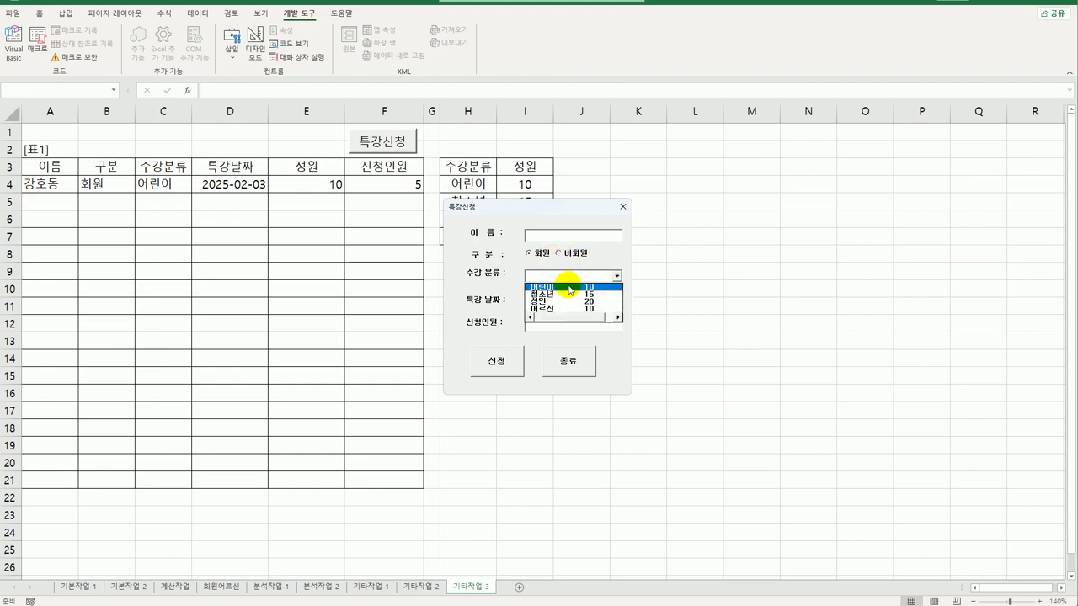
left_click_drag(570, 208, 722, 155)
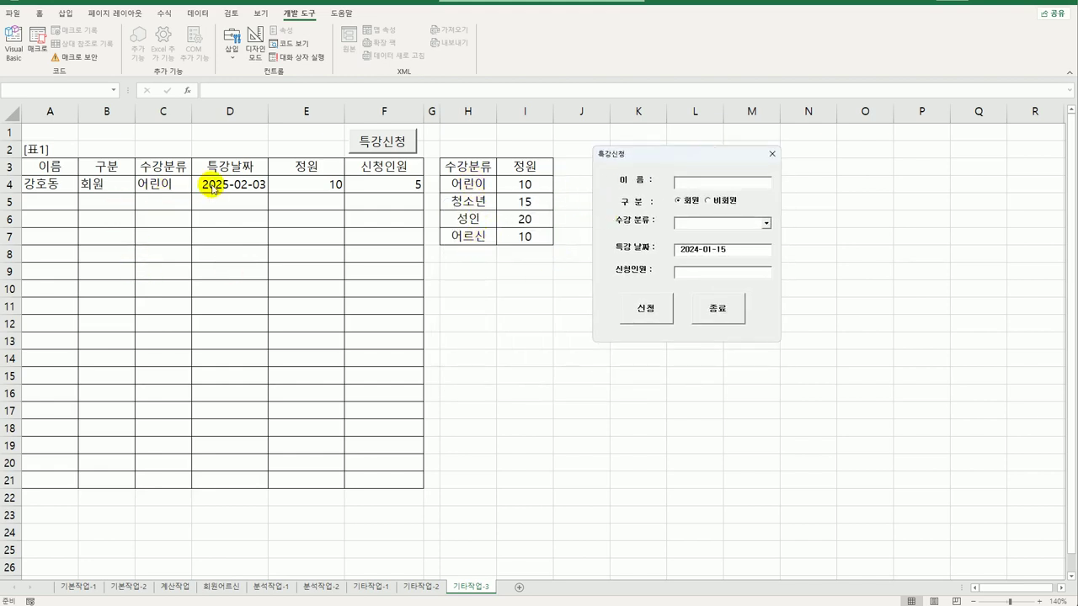
left_click(768, 223)
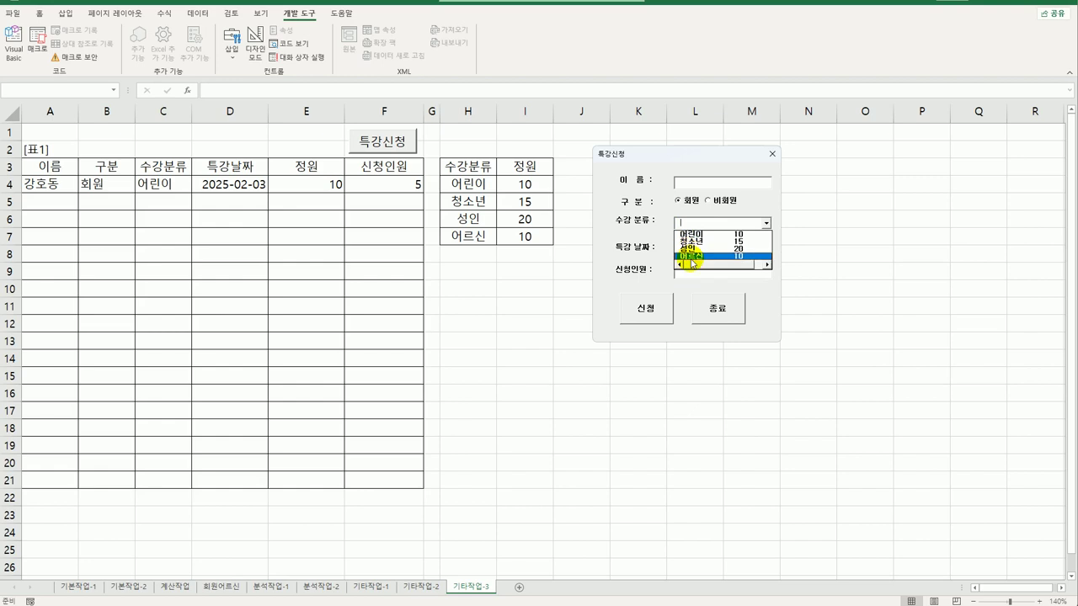
left_click(768, 155)
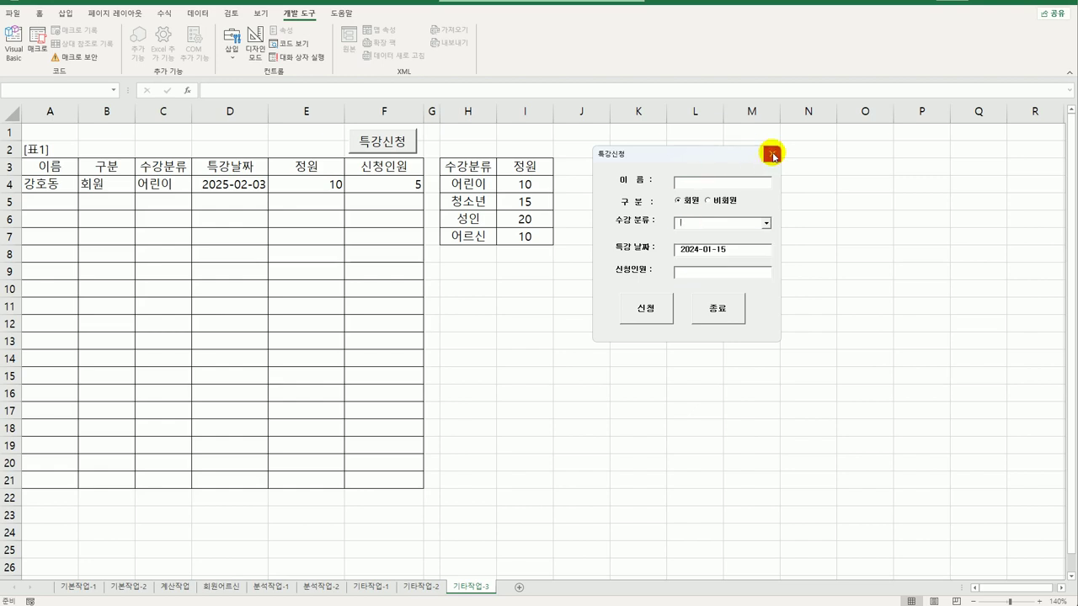
left_click(768, 155)
left_click(731, 253)
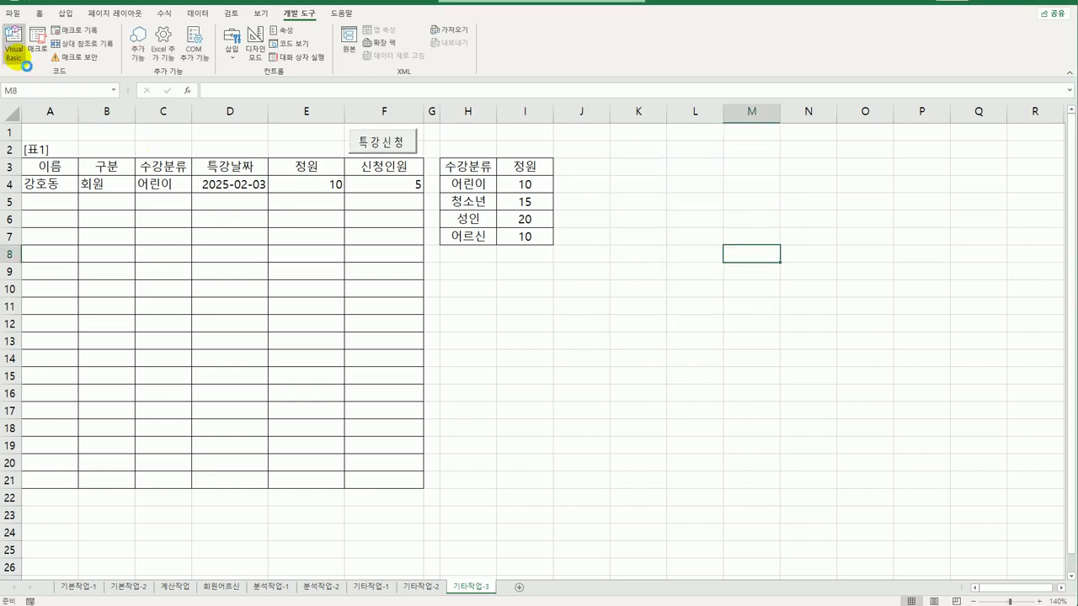
In cmd신청_Click, make the Cells(i, 3) statement assign cmb분류.Column(0).
left_click(13, 42)
double_click(630, 180)
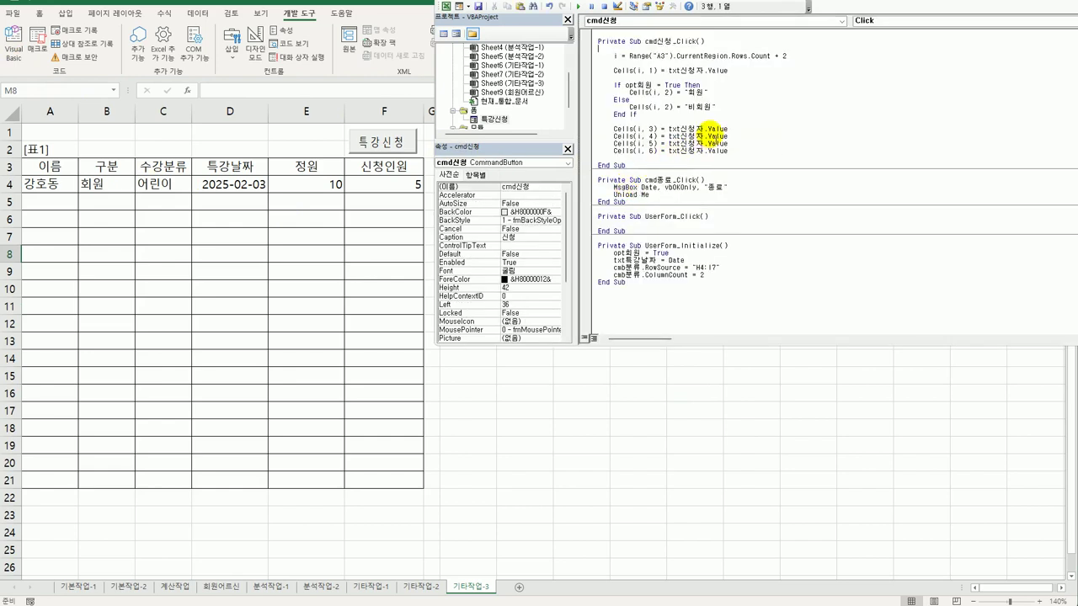
left_click_drag(670, 129, 741, 132)
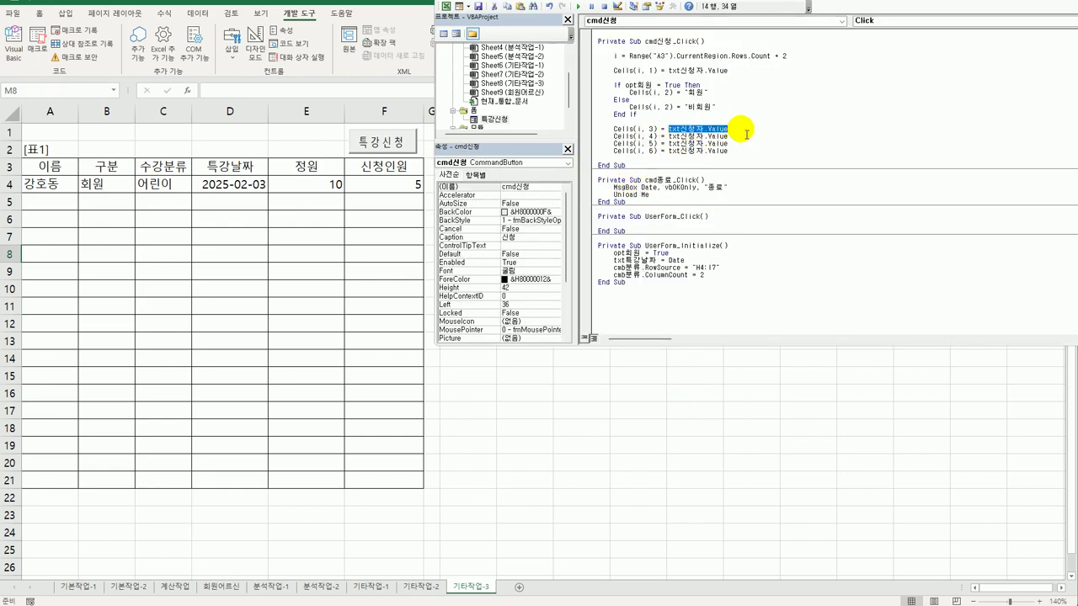
type("cmb")
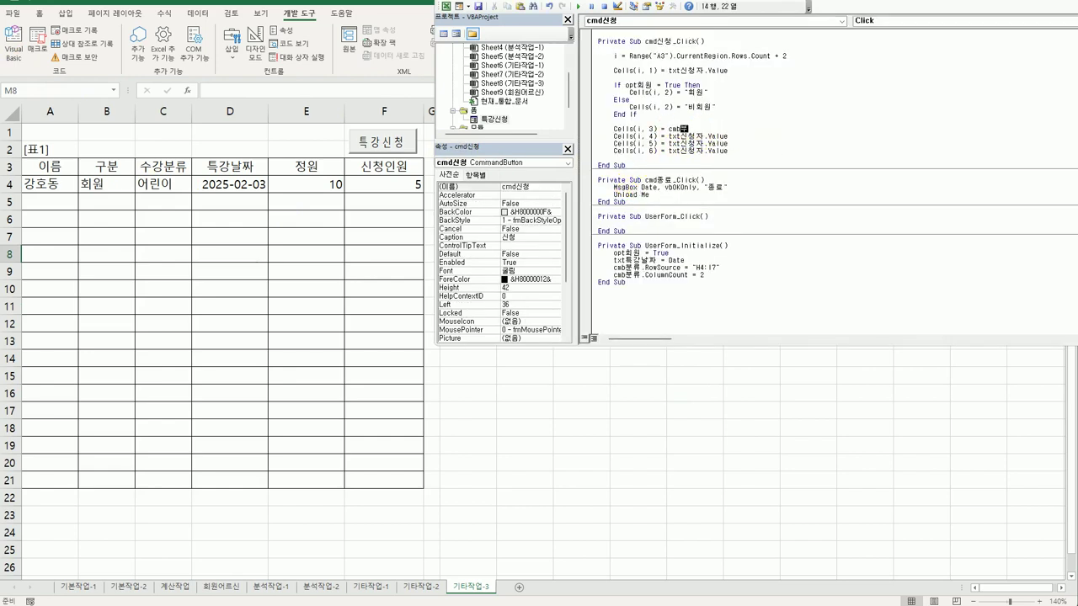
type("분류.")
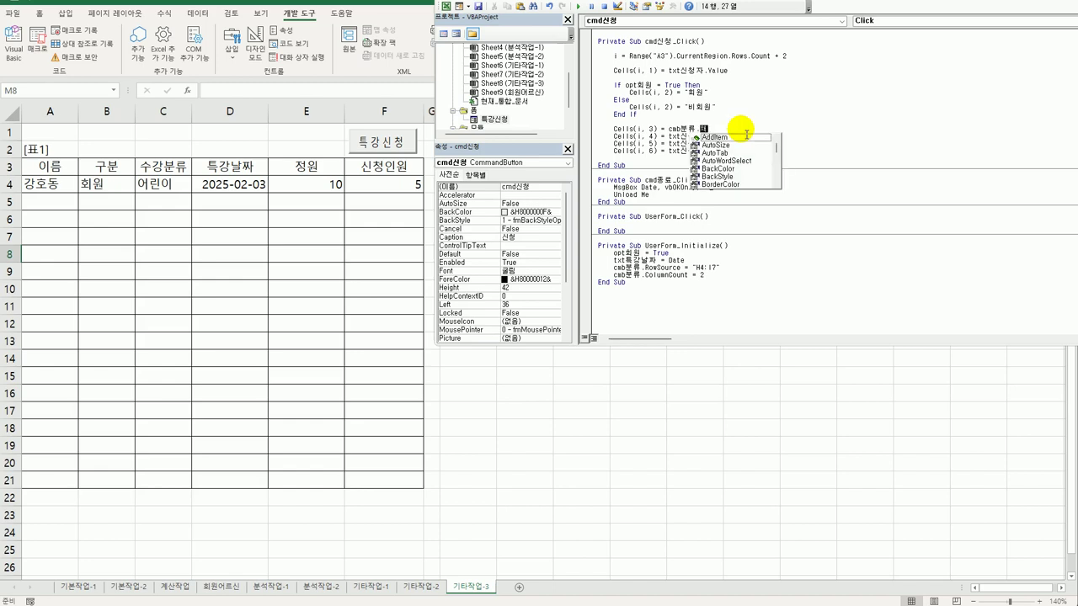
type("co")
key("Tab")
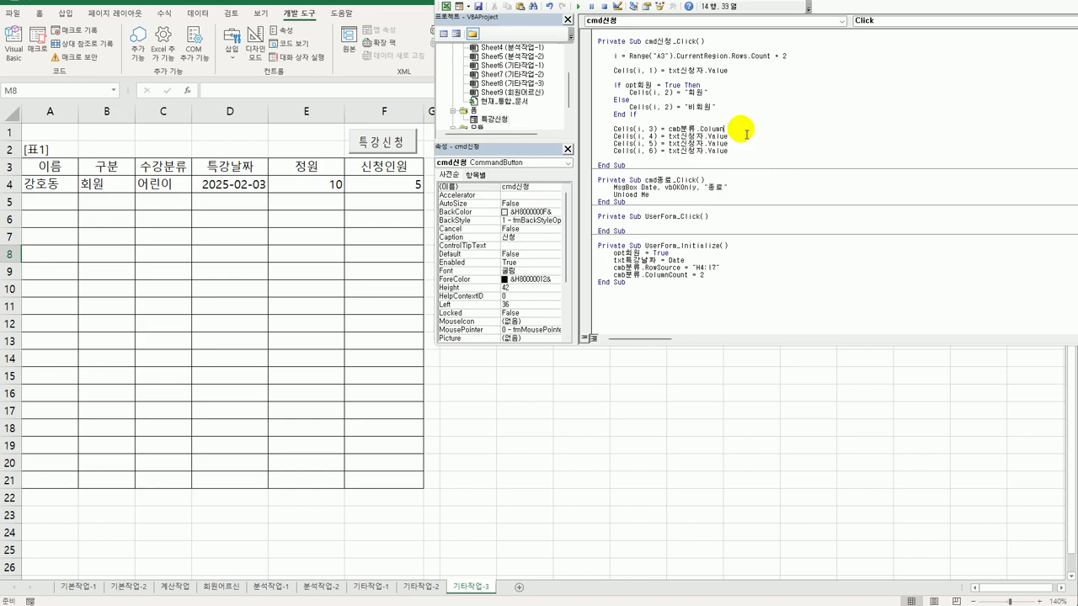
type("(0")
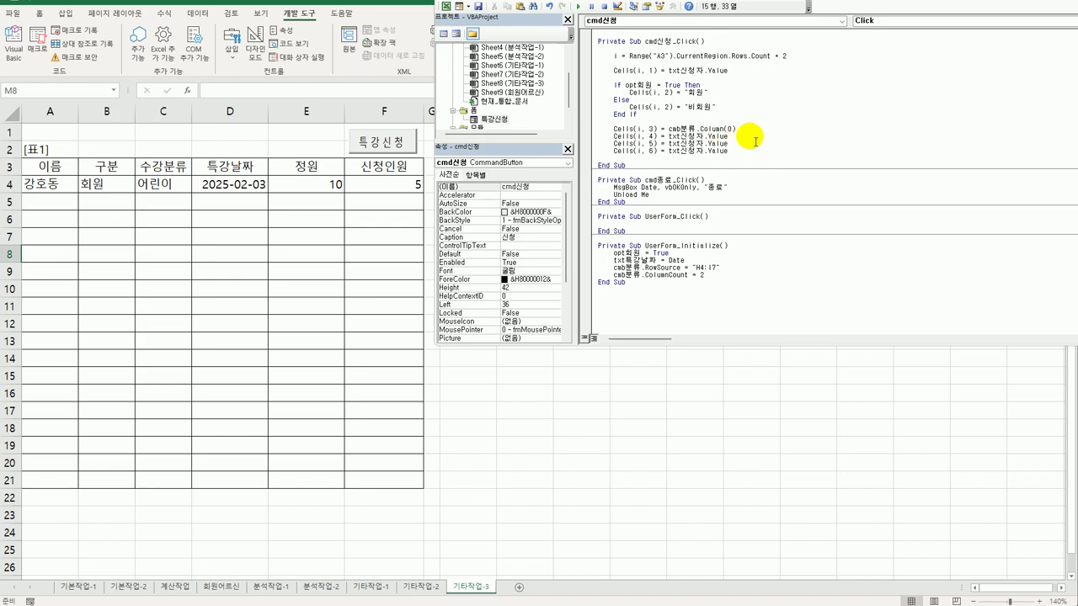
Copy the control name of the 특강 날짜 text box and make the Cells(i, 4) statement assign txt특강날짜.Value.
double_click(498, 119)
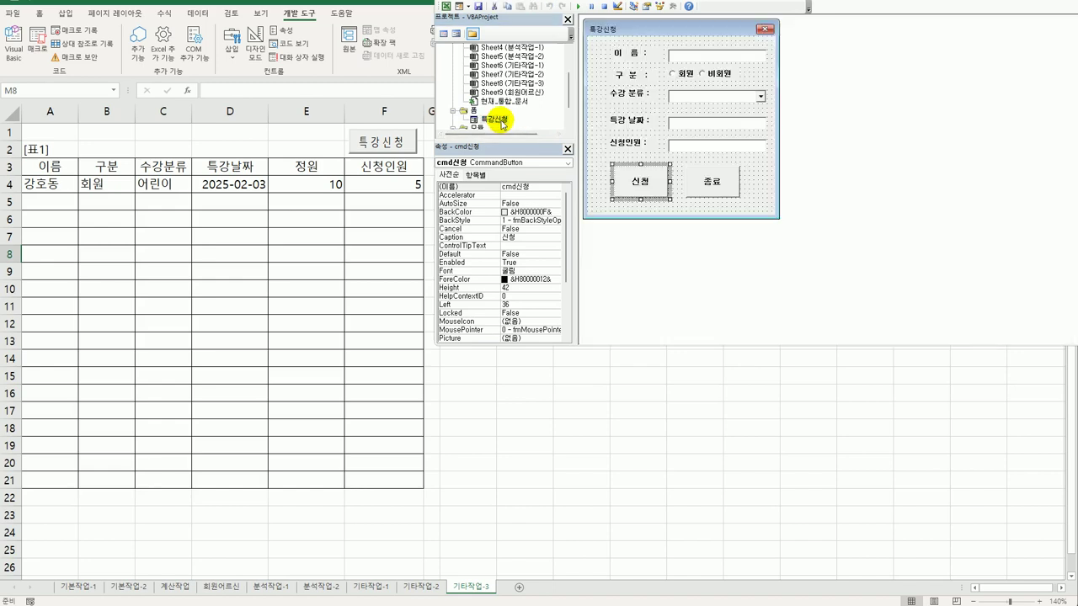
left_click(676, 122)
left_click(466, 186)
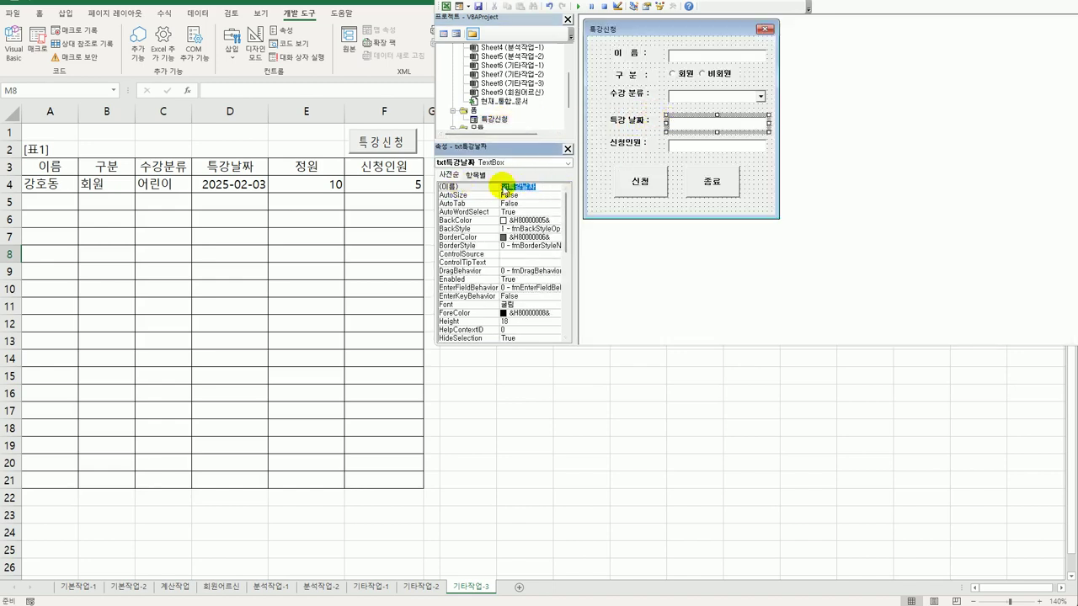
double_click(623, 189)
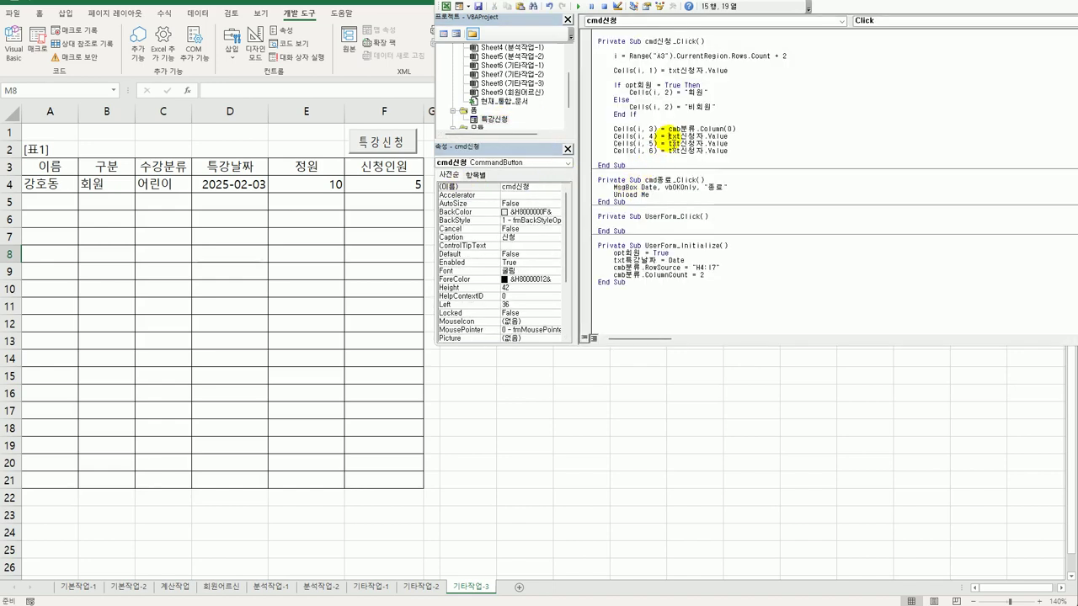
left_click_drag(669, 137, 694, 137)
key("ctrl+v")
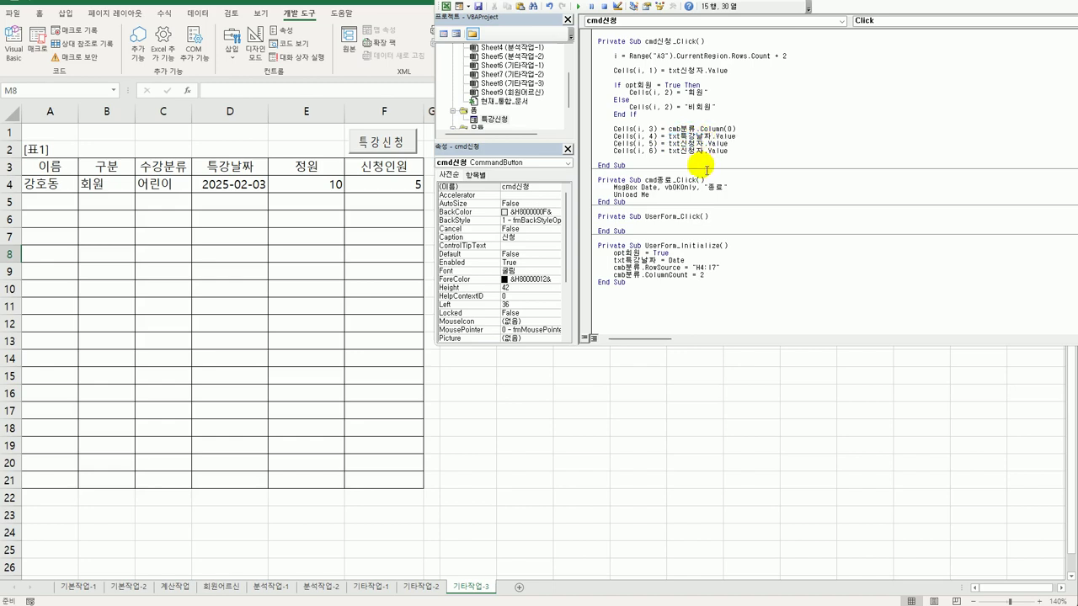
Copy the control name of the 신청인원 text box and make the Cells(i, 6) statement assign txt신청인원.Value.
double_click(497, 120)
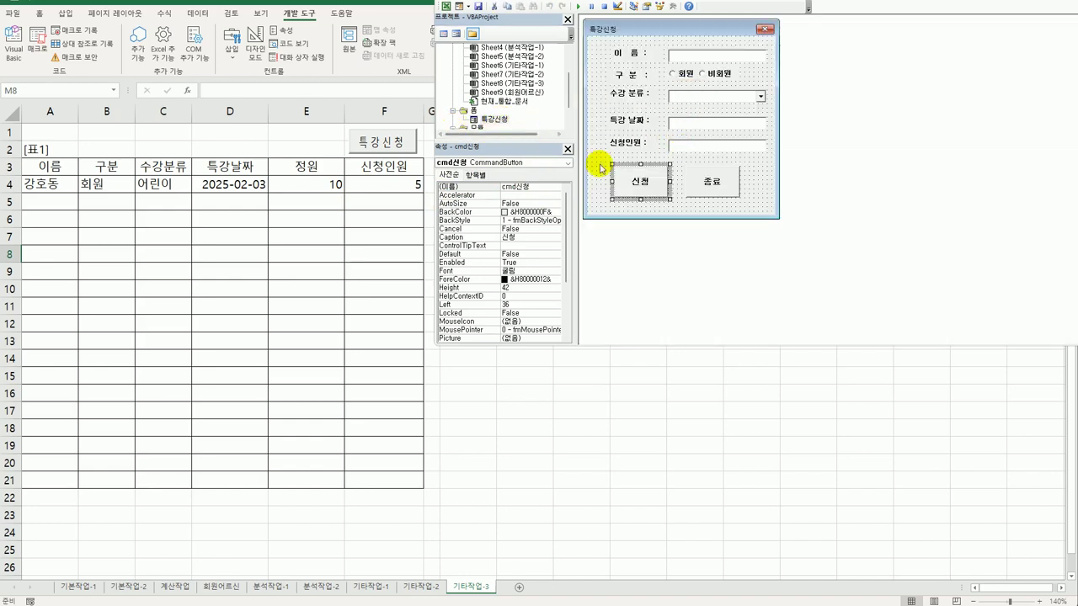
left_click(687, 146)
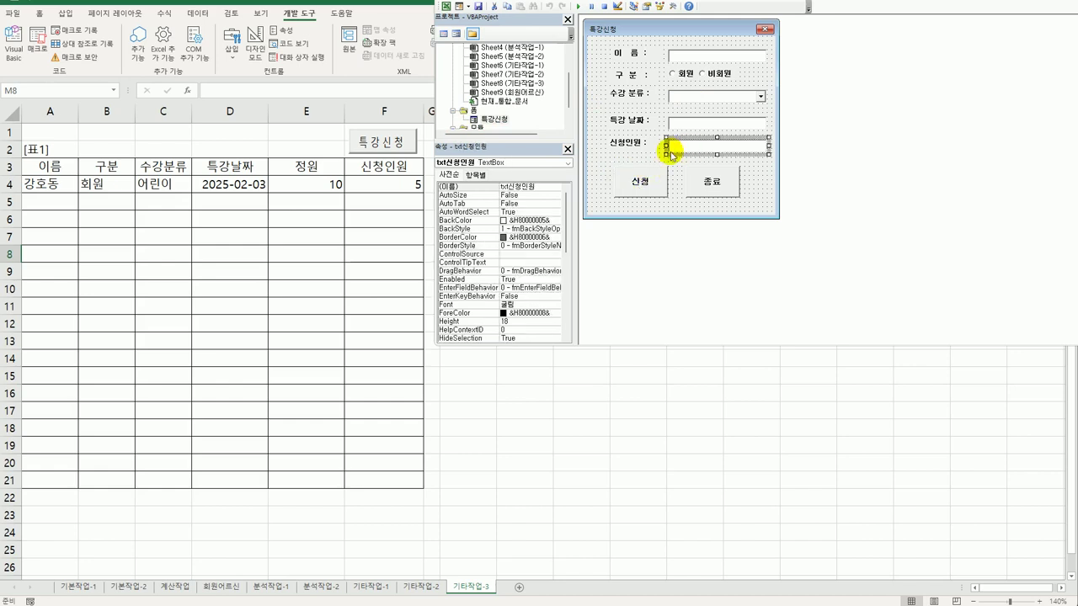
left_click(530, 186)
key("ctrl+c")
double_click(631, 180)
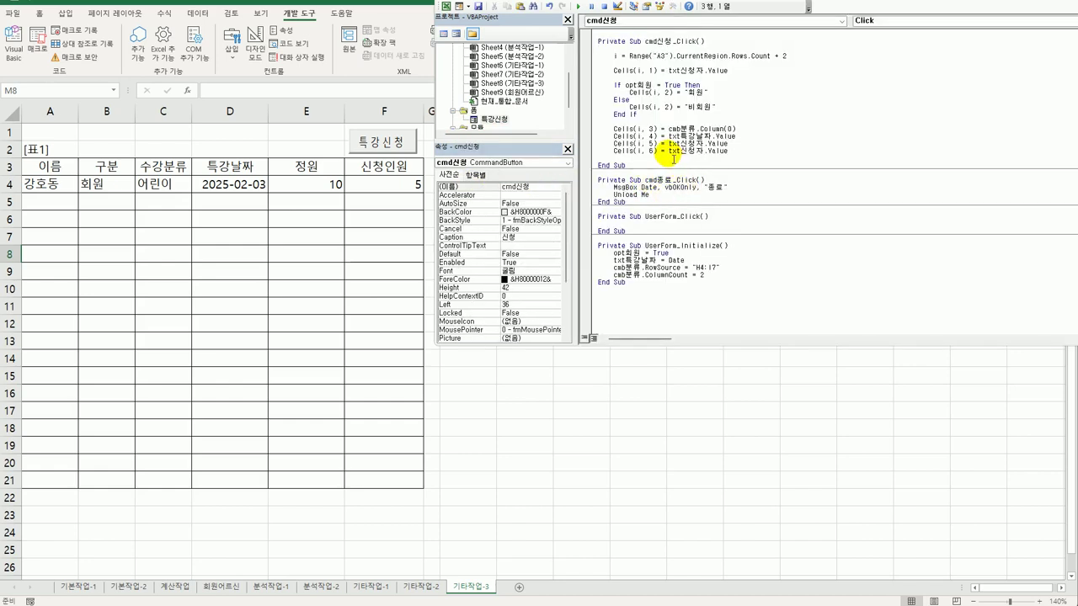
left_click_drag(669, 152, 753, 130)
key("ctrl+v")
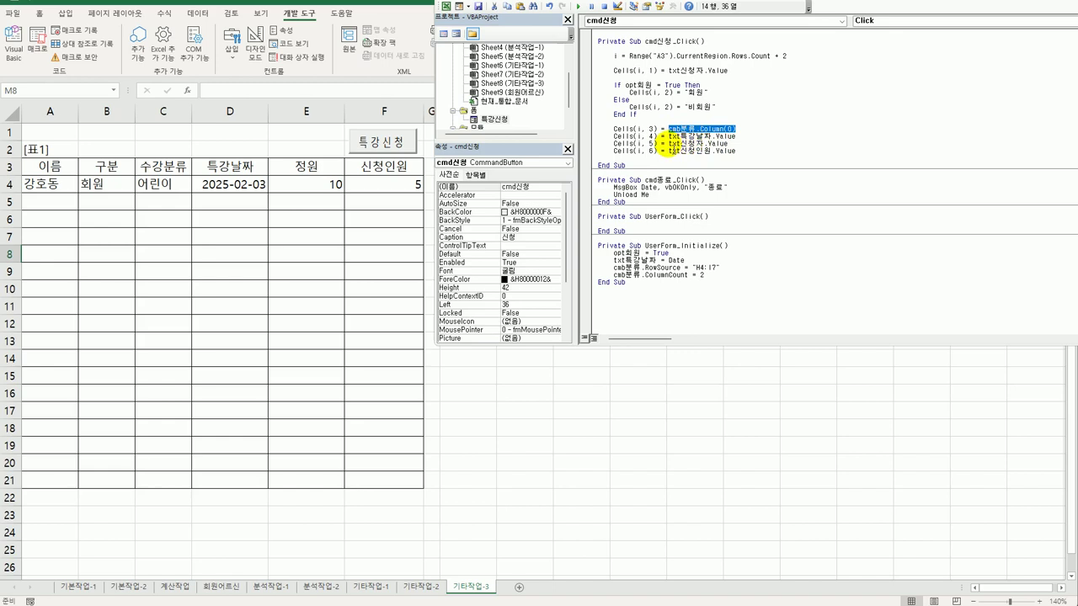
Reuse the Cells(i, 3) expression in the Cells(i, 5) statement, changing it to cmb분류.Column(1).
left_click_drag(669, 143, 727, 144)
type("cmb분류.Column(0)")
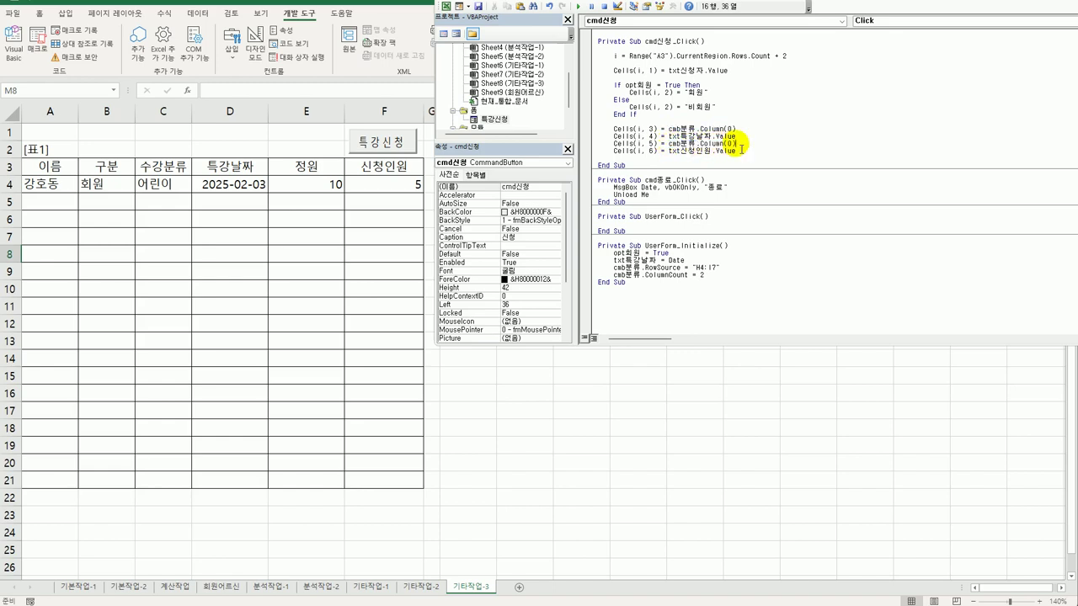
double_click(730, 144)
type("1")
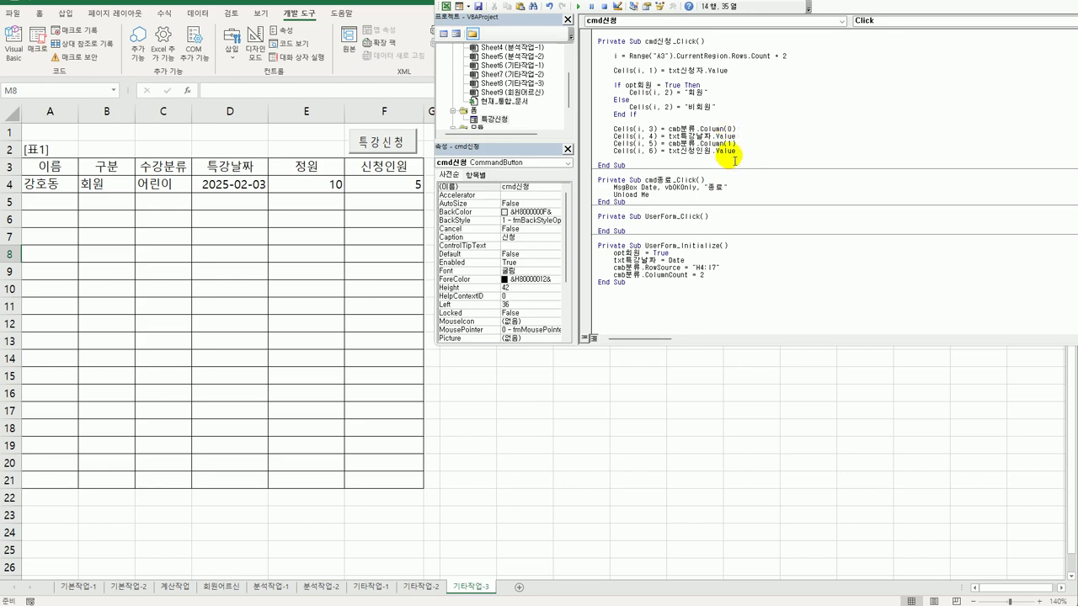
left_click(735, 137)
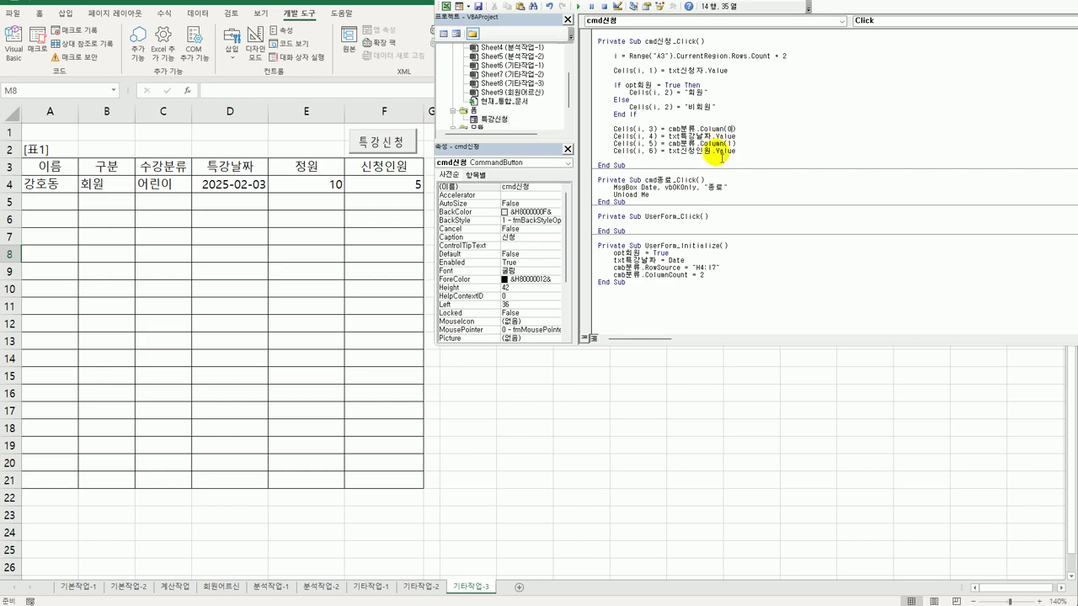
Turn off design mode, run the 특강신청 form and submit an application with the applicant's name, 회원, 성인 and 신청인원 5.
left_click_drag(704, 143, 573, 144)
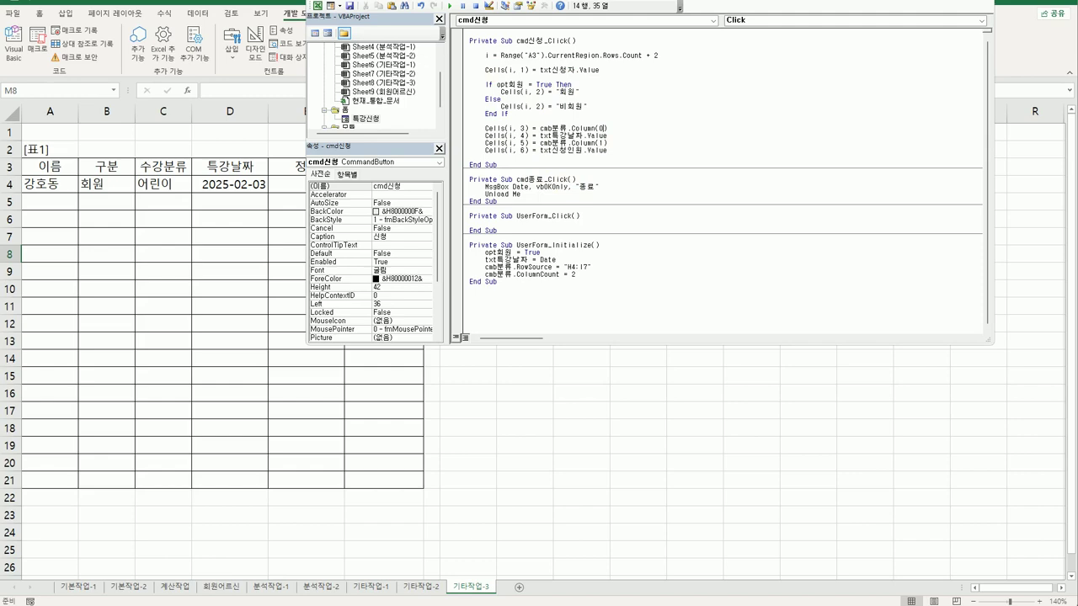
left_click(752, 305)
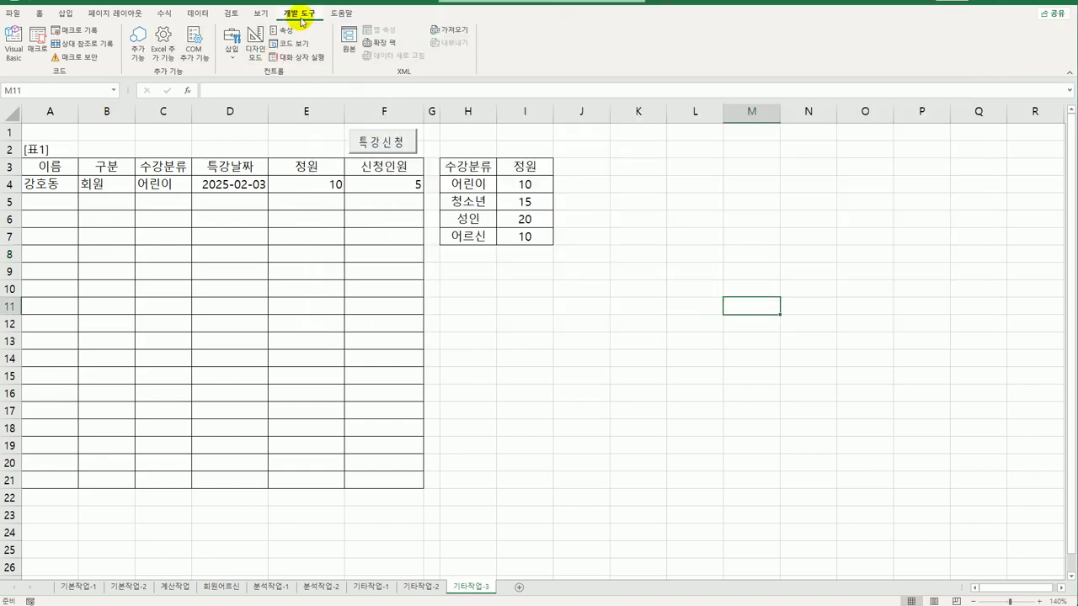
left_click(257, 46)
left_click(397, 146)
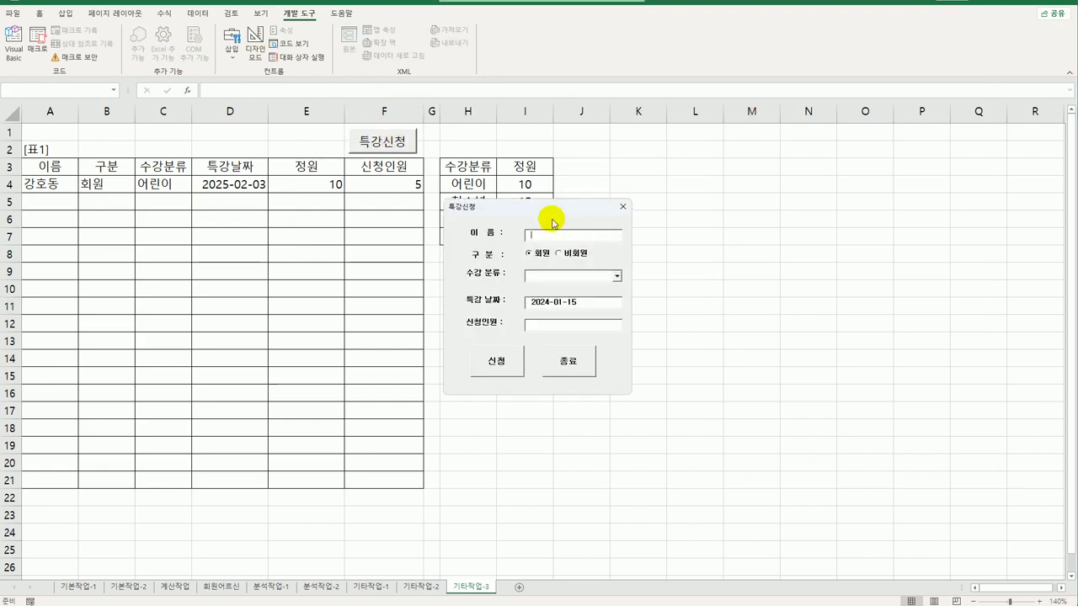
type("g")
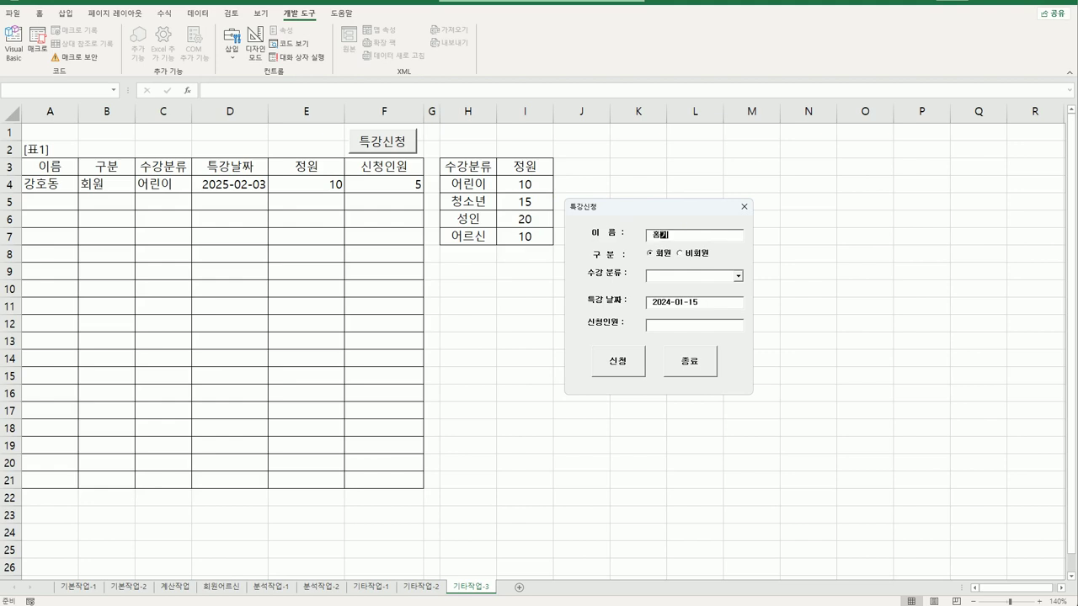
left_click(737, 277)
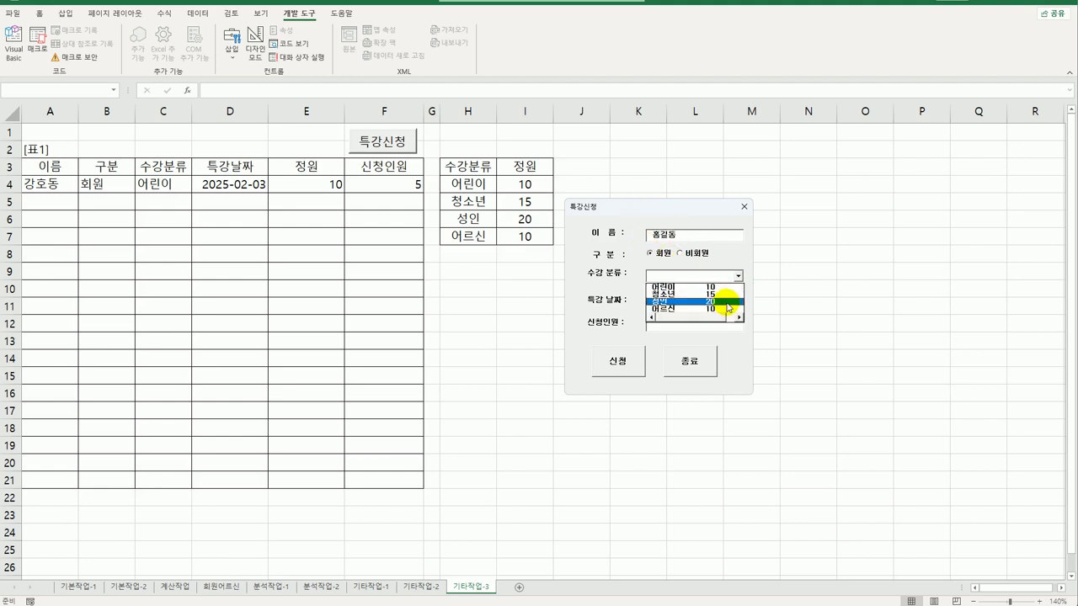
left_click(724, 301)
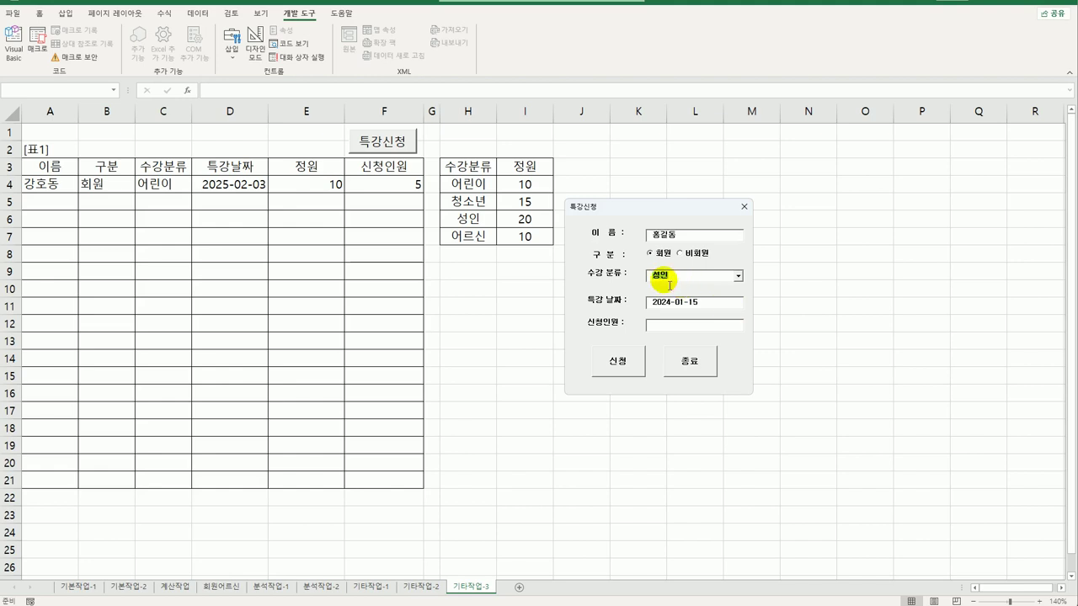
left_click(657, 325)
type("5")
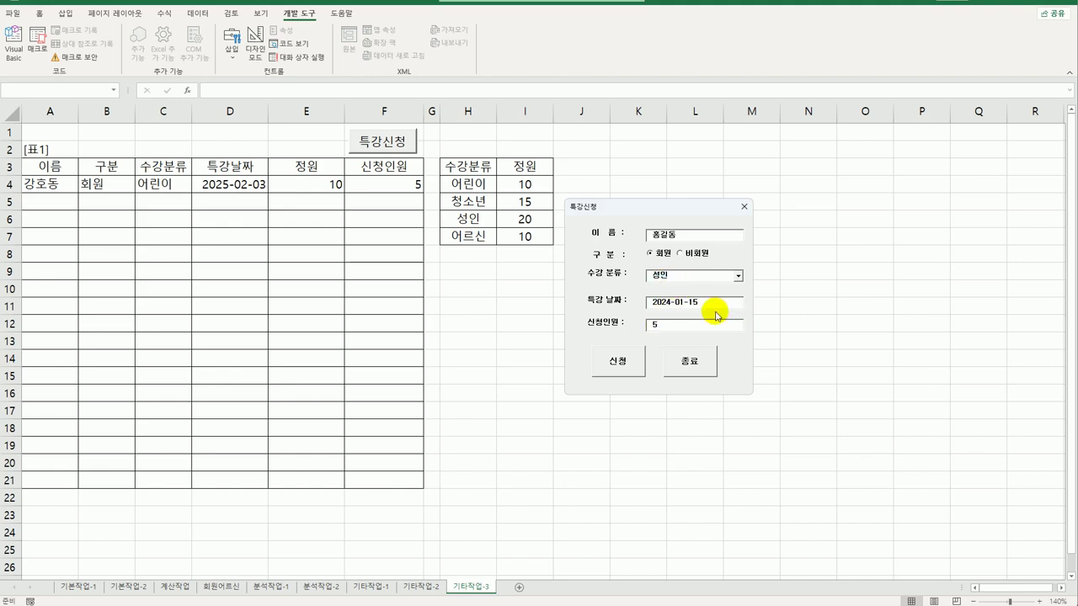
left_click(623, 362)
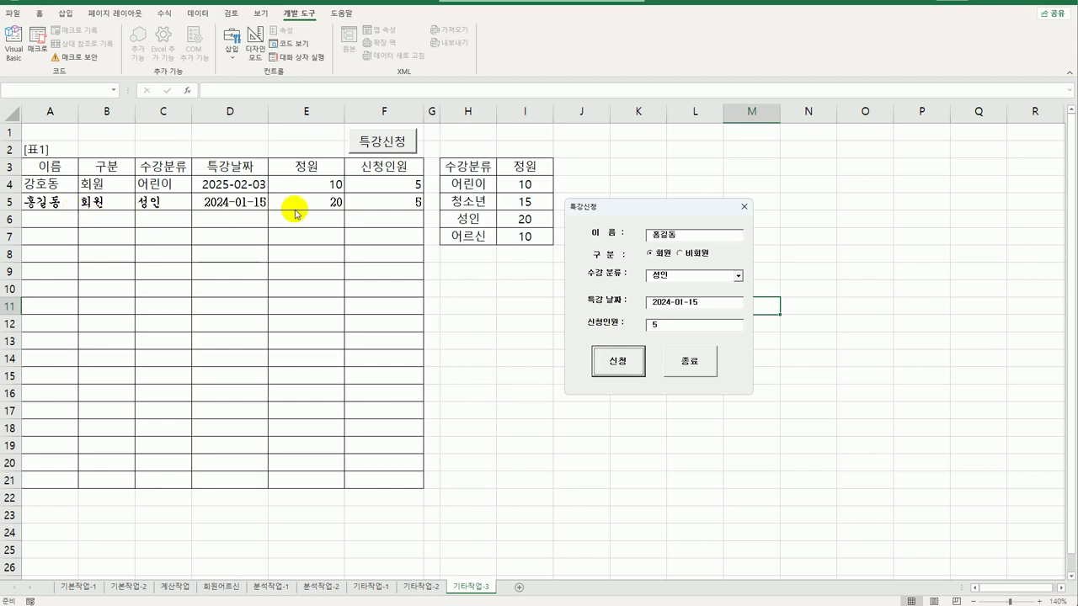
End the 특강신청 form with its 종료 command and acknowledge the date message.
left_click(711, 364)
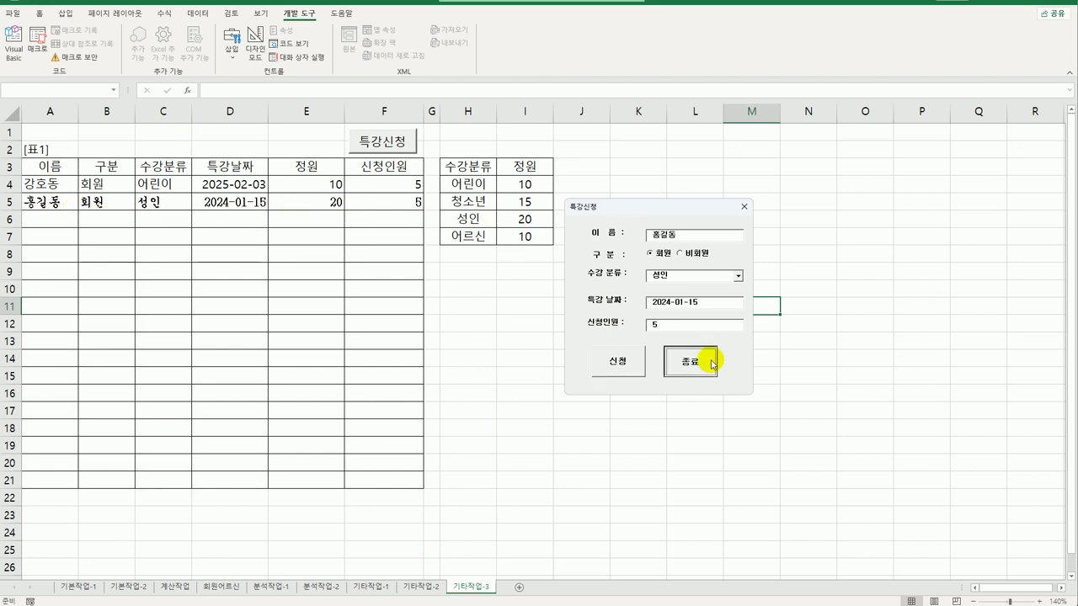
left_click(606, 361)
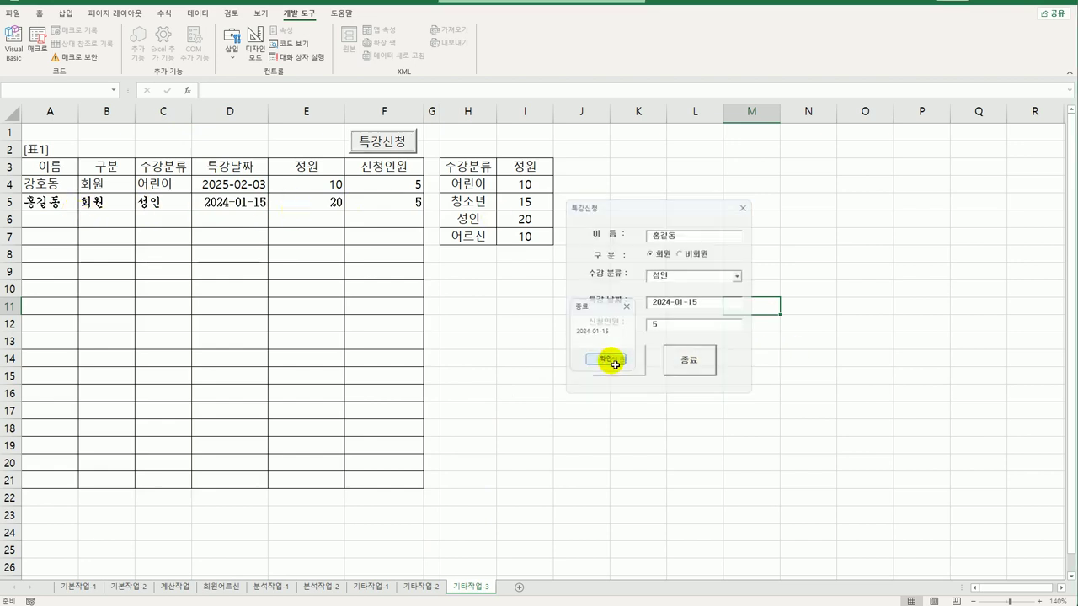
left_click(584, 355)
Check the number format of the 특강날짜 value in cell D5 of the new [표1] row.
left_click(244, 206)
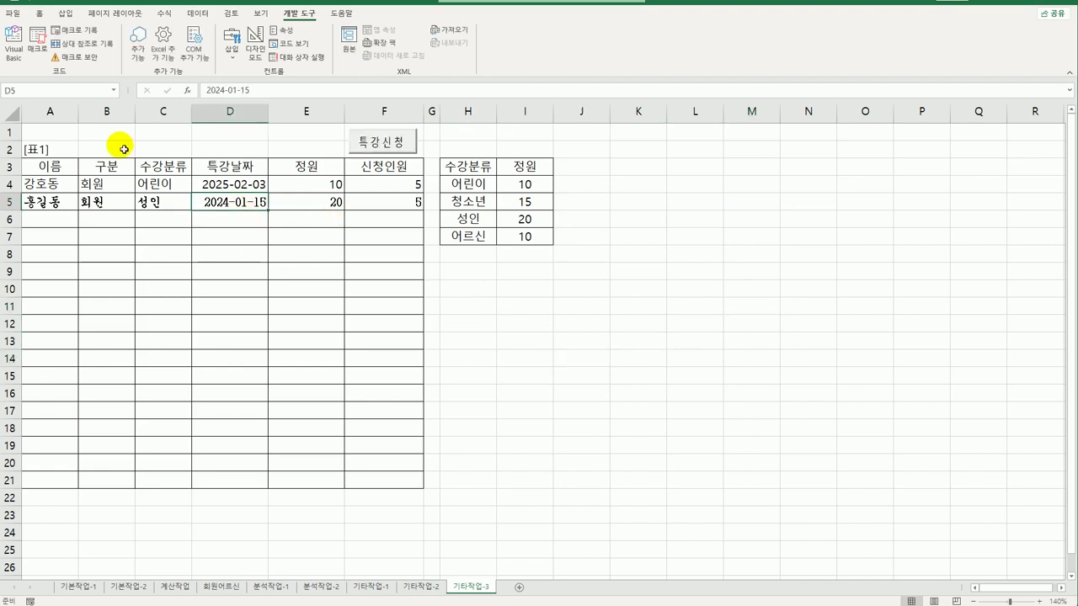
left_click(37, 13)
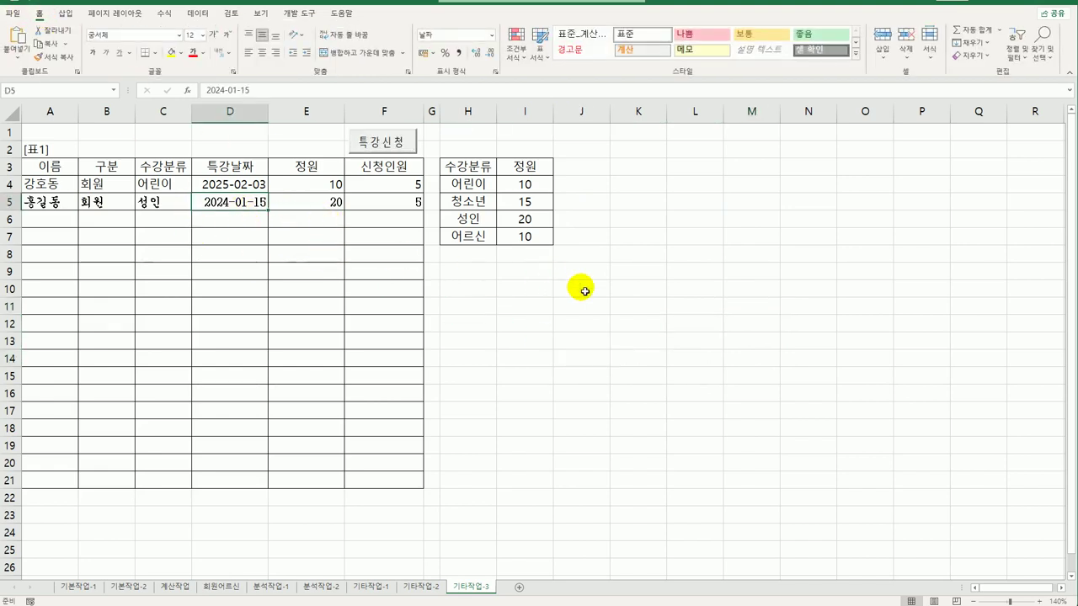
left_click(613, 290)
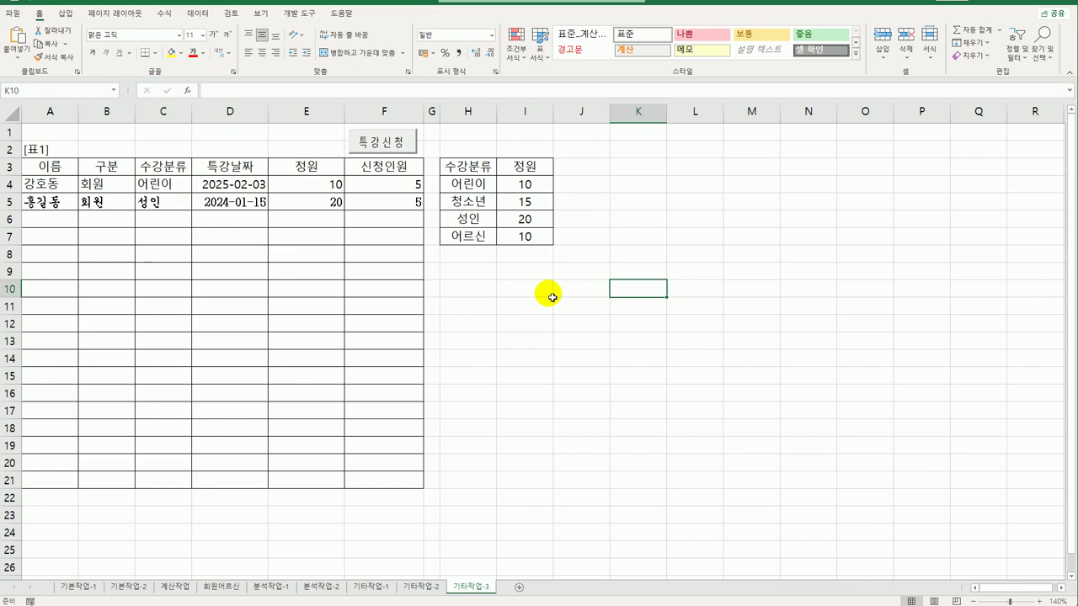